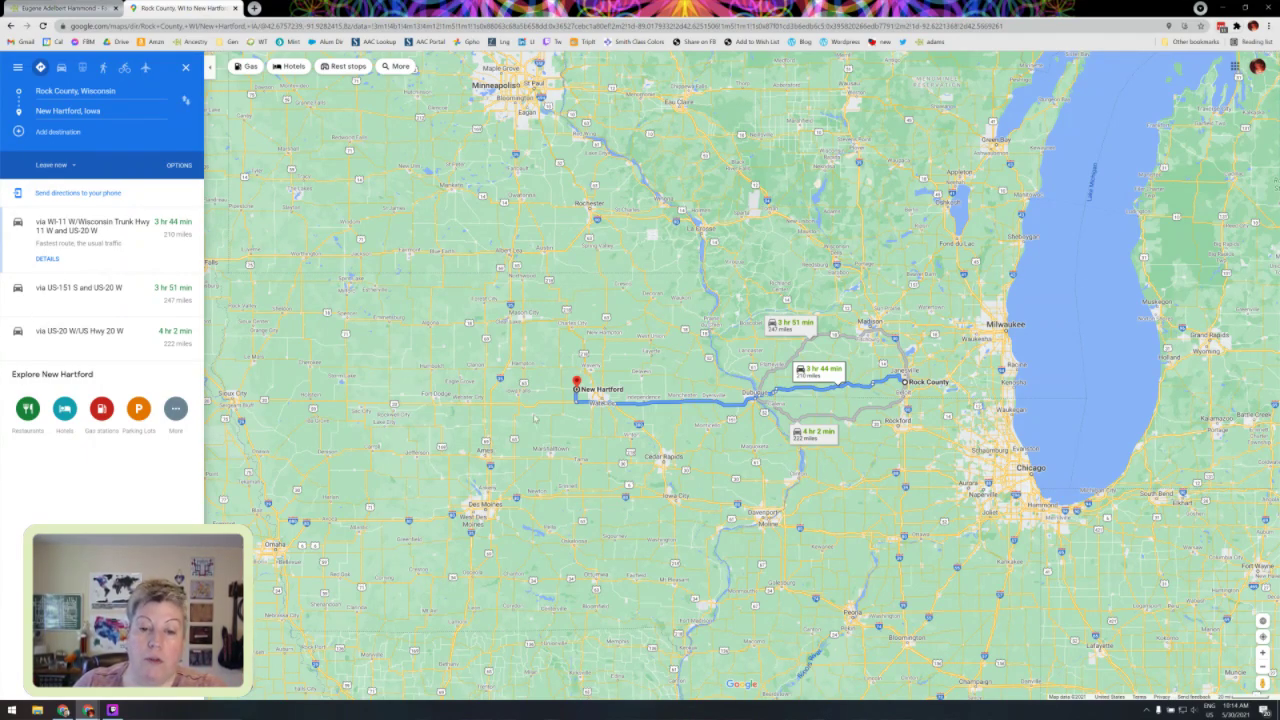
Step: Switch from the route map to the Ancestry family tree and open the facts page of the wife from the 1874 marriage
mouse_move(580, 406)
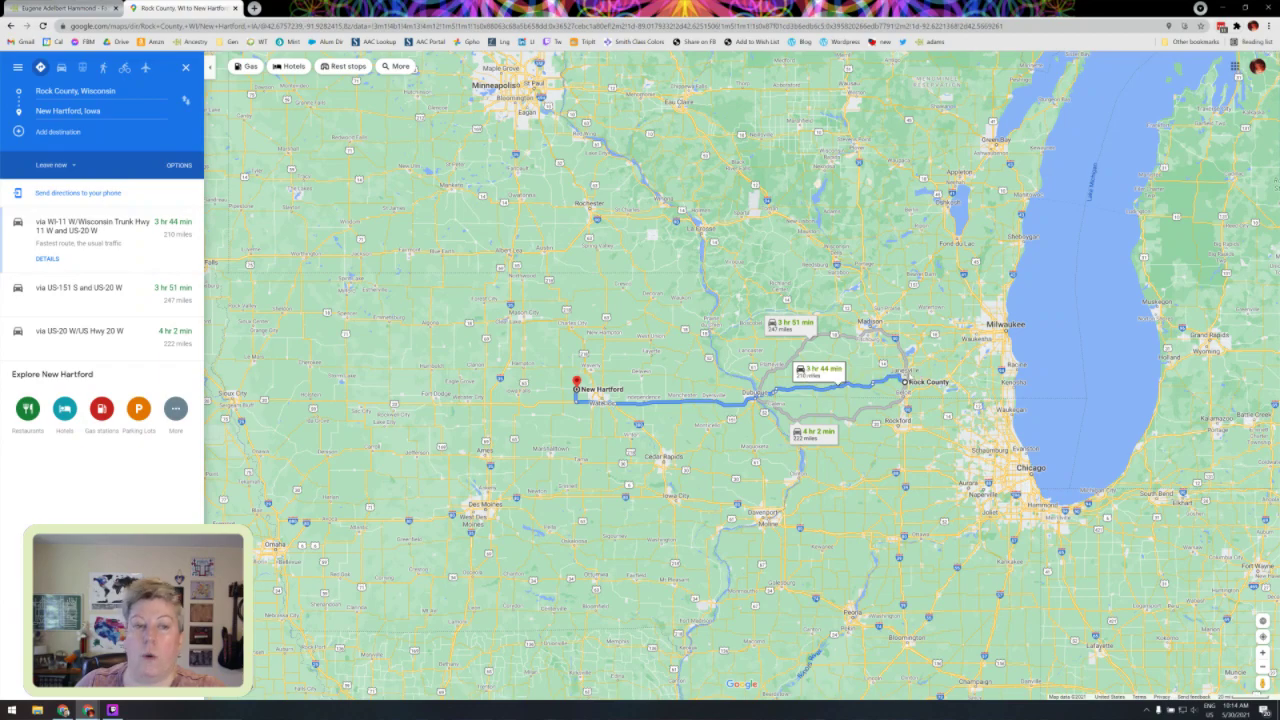
left_click(58, 9)
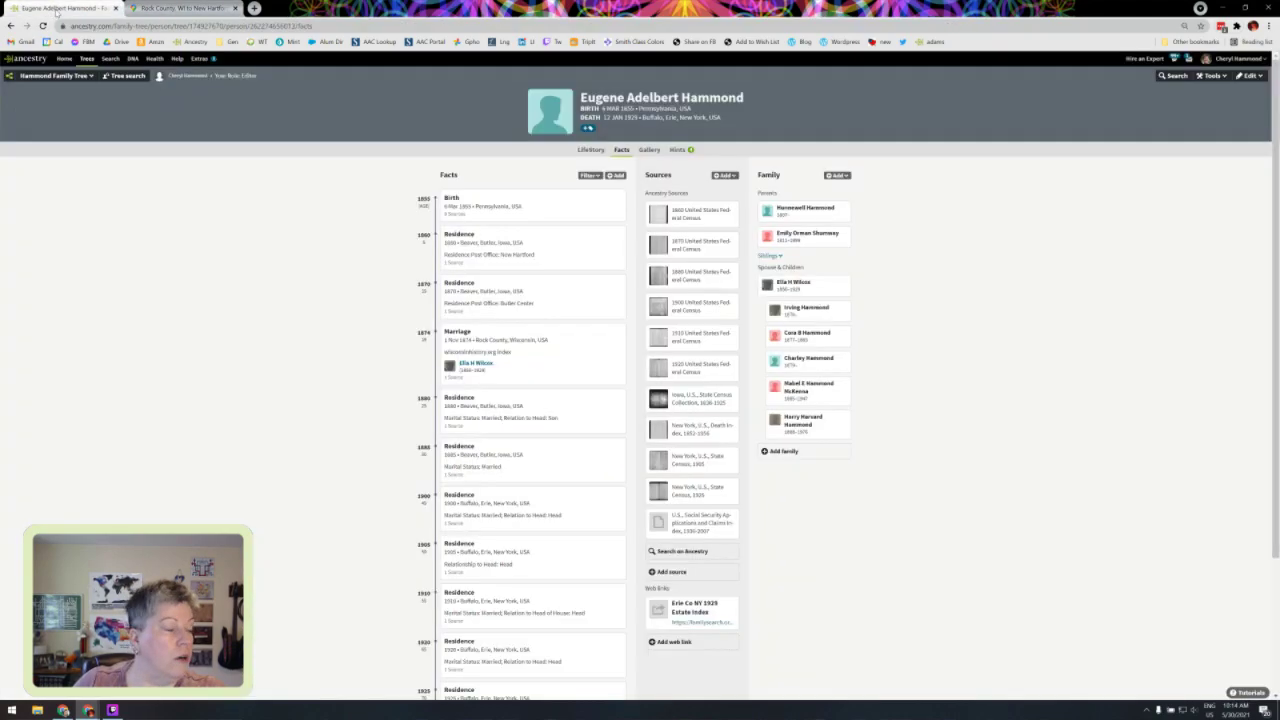
left_click(42, 25)
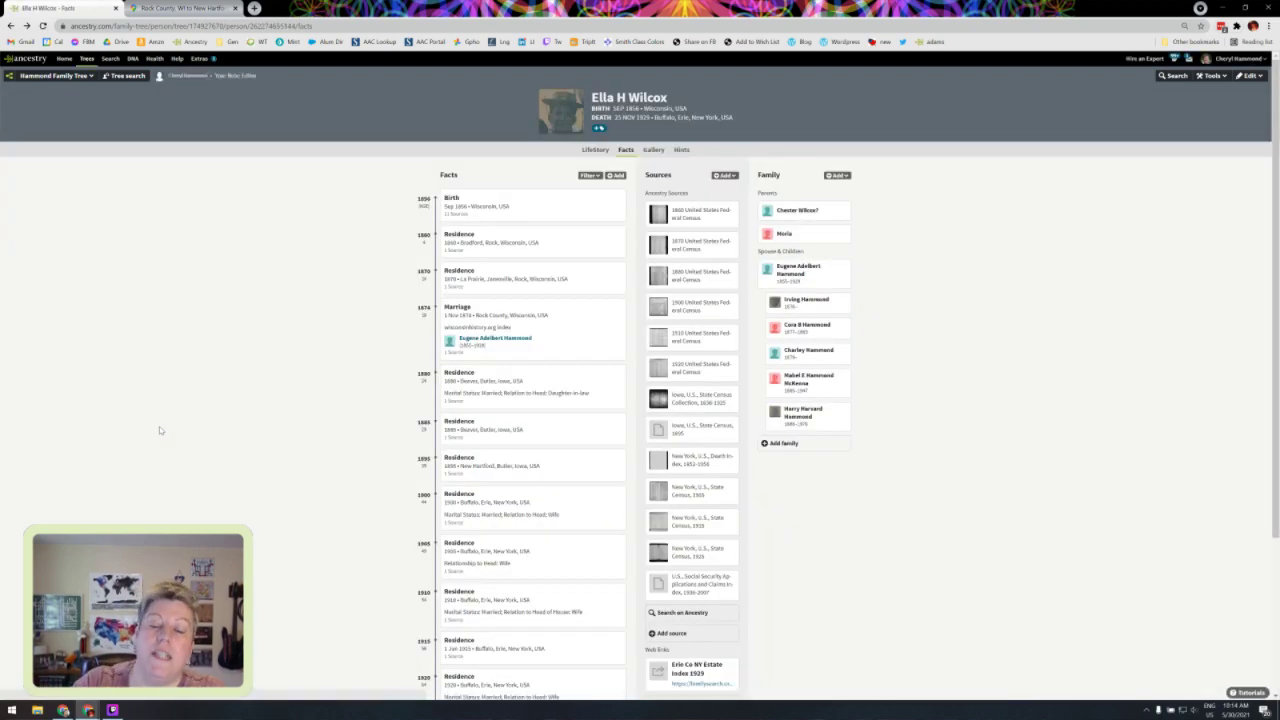
Step: Examine the 1870 United States Federal Census citation linked to the wife's La Prairie, Wisconsin residence, and close it
left_click(548, 279)
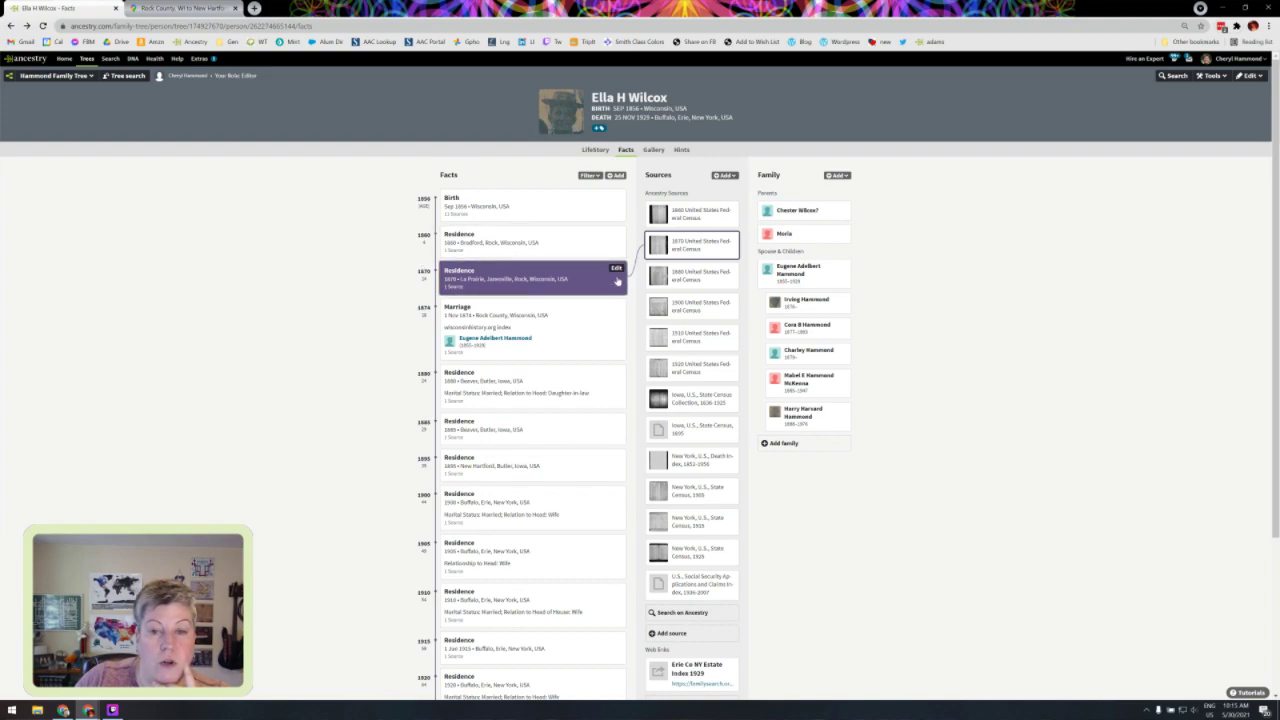
left_click(728, 238)
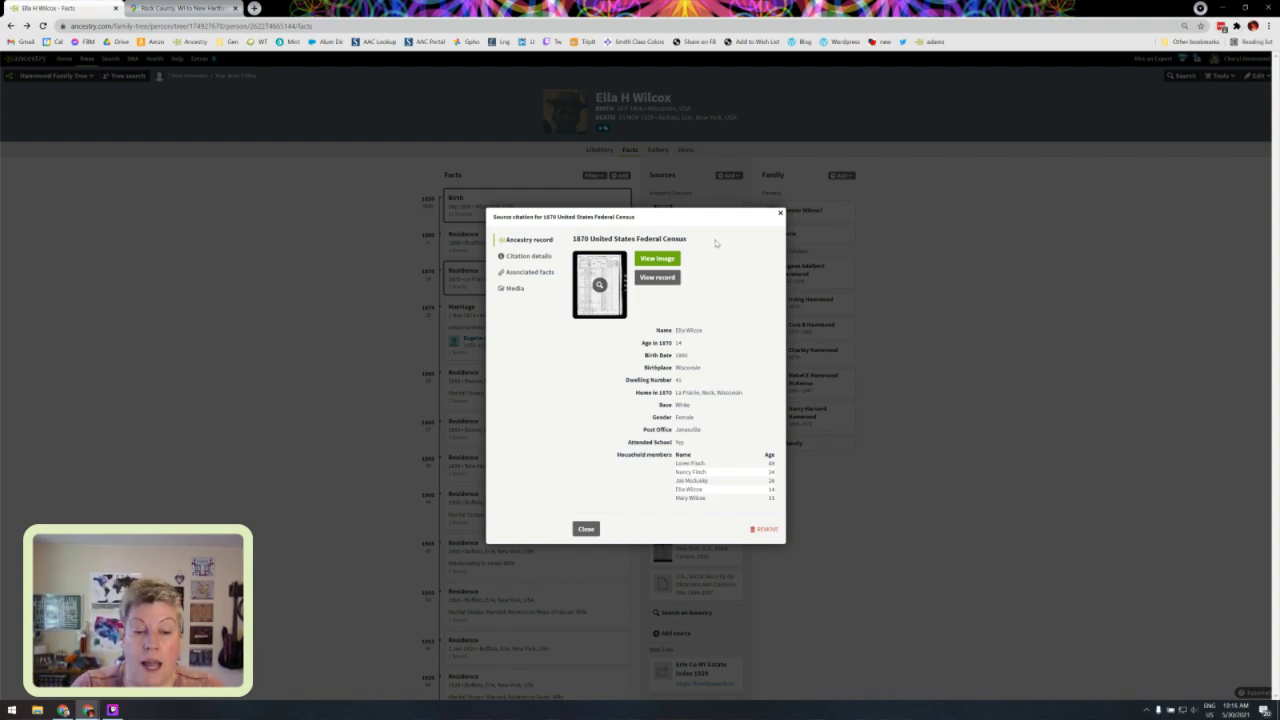
left_click(486, 330)
left_click(599, 345)
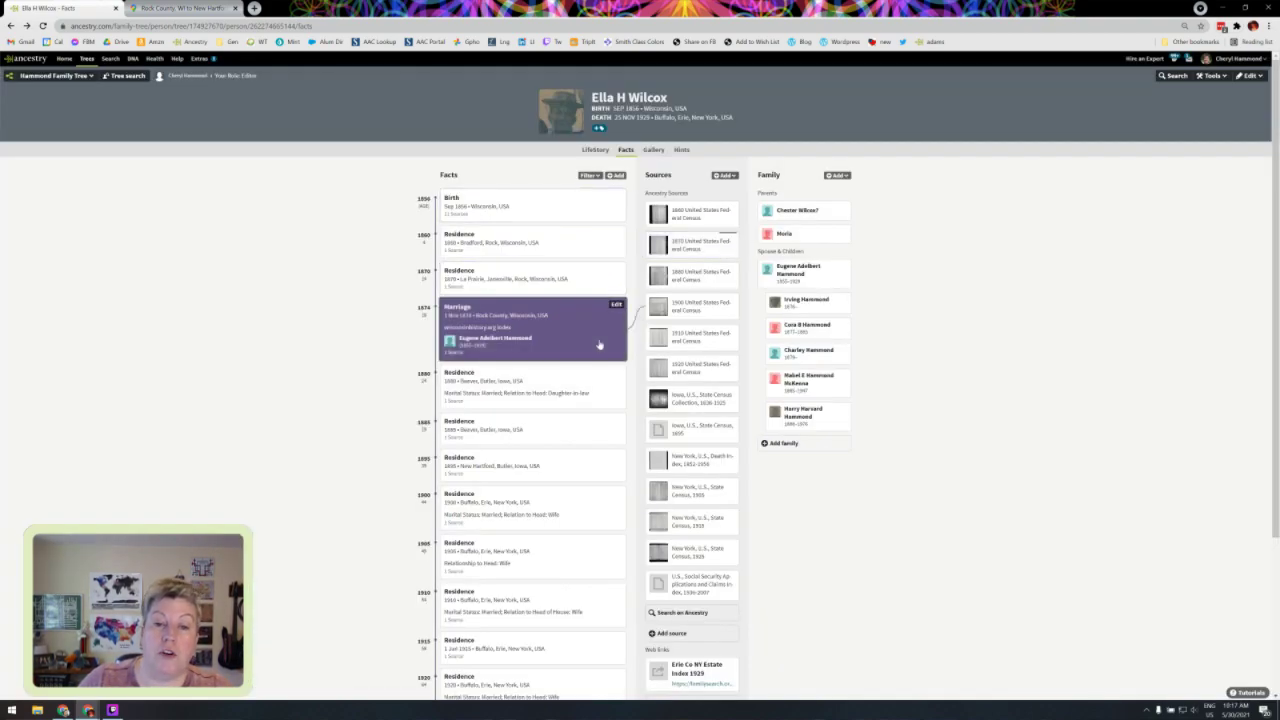
Step: Recheck the household members in the 1870 census citation for the La Prairie residence
left_click(508, 280)
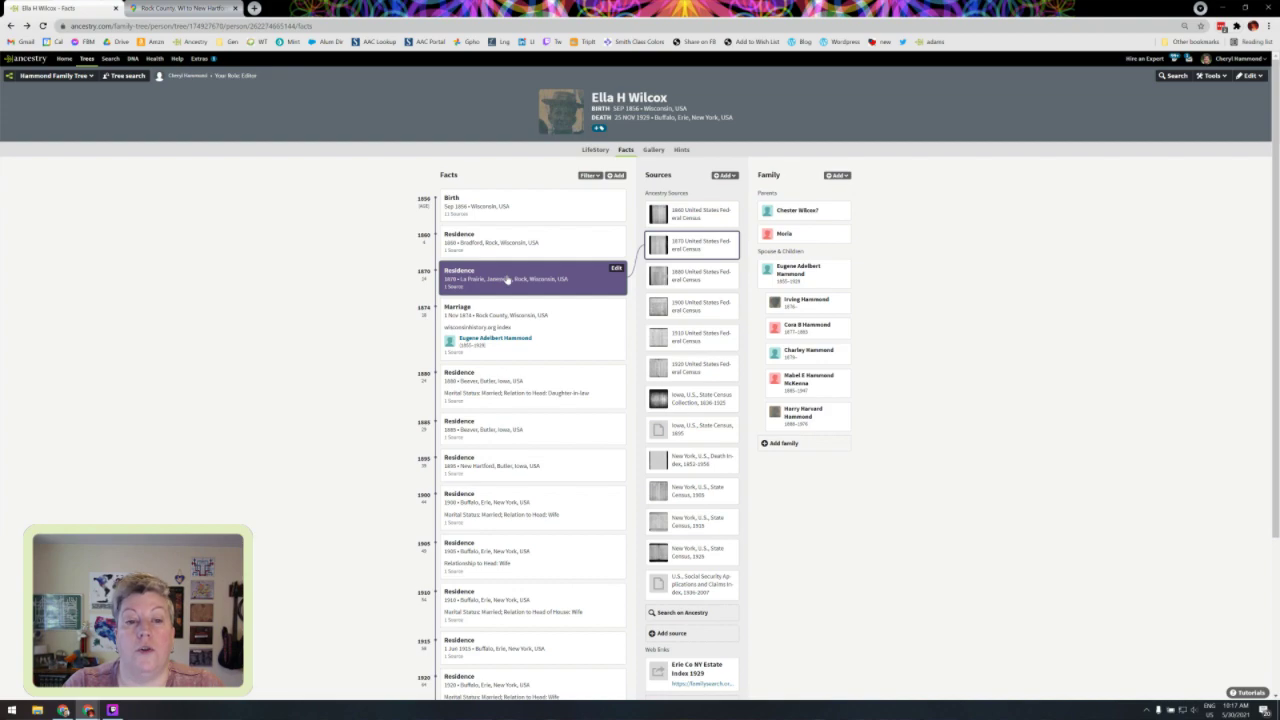
left_click(732, 243)
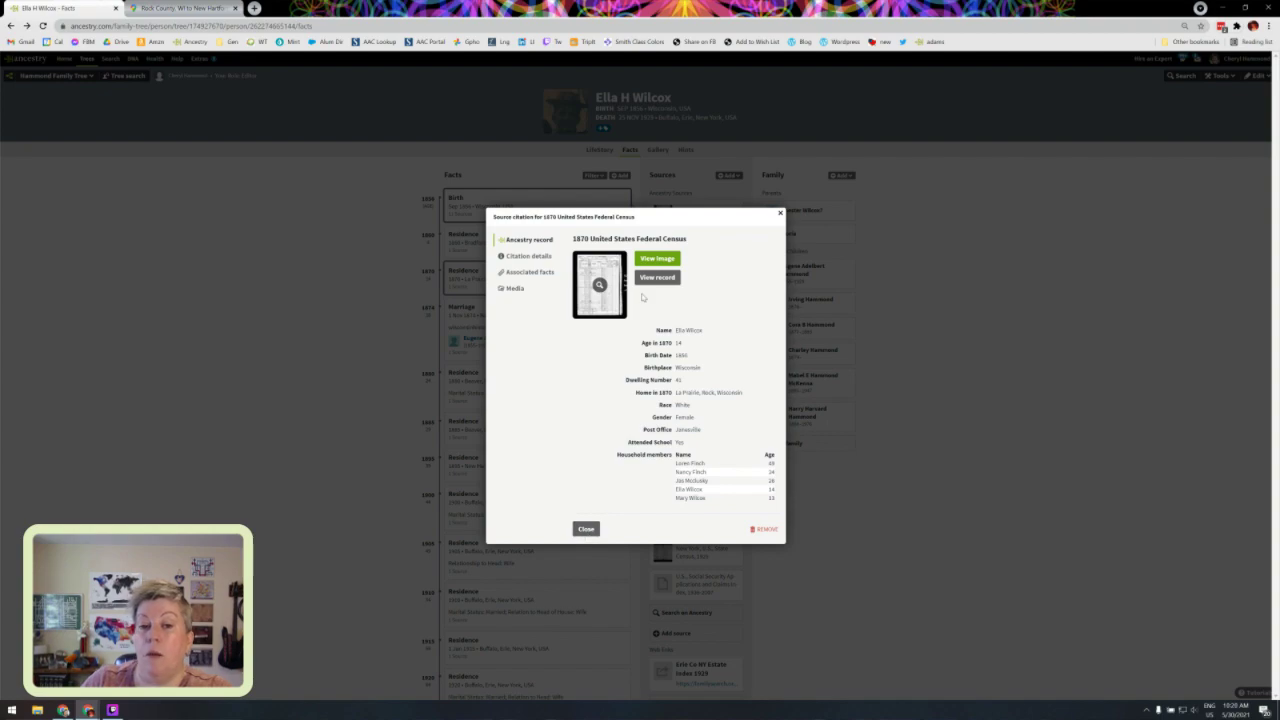
left_click(586, 528)
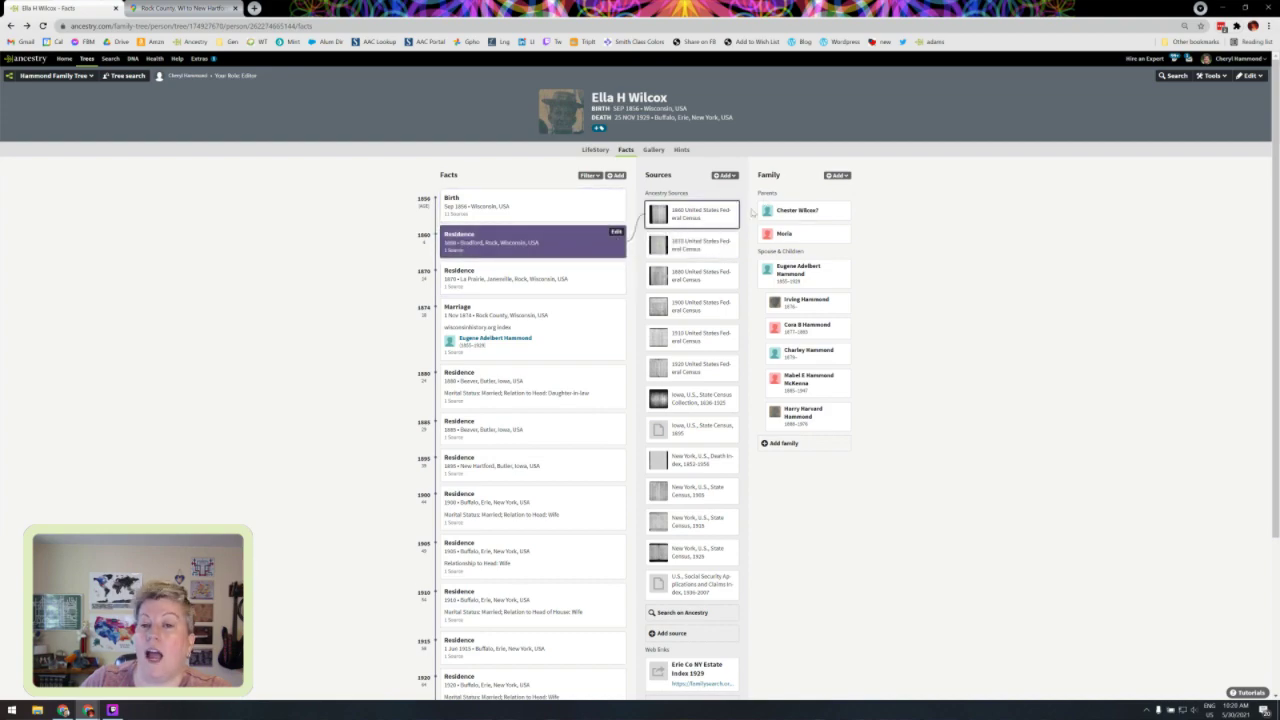
Step: Compare the household members in the 1860 and 1870 federal census citations, and open the father's profile
left_click(726, 208)
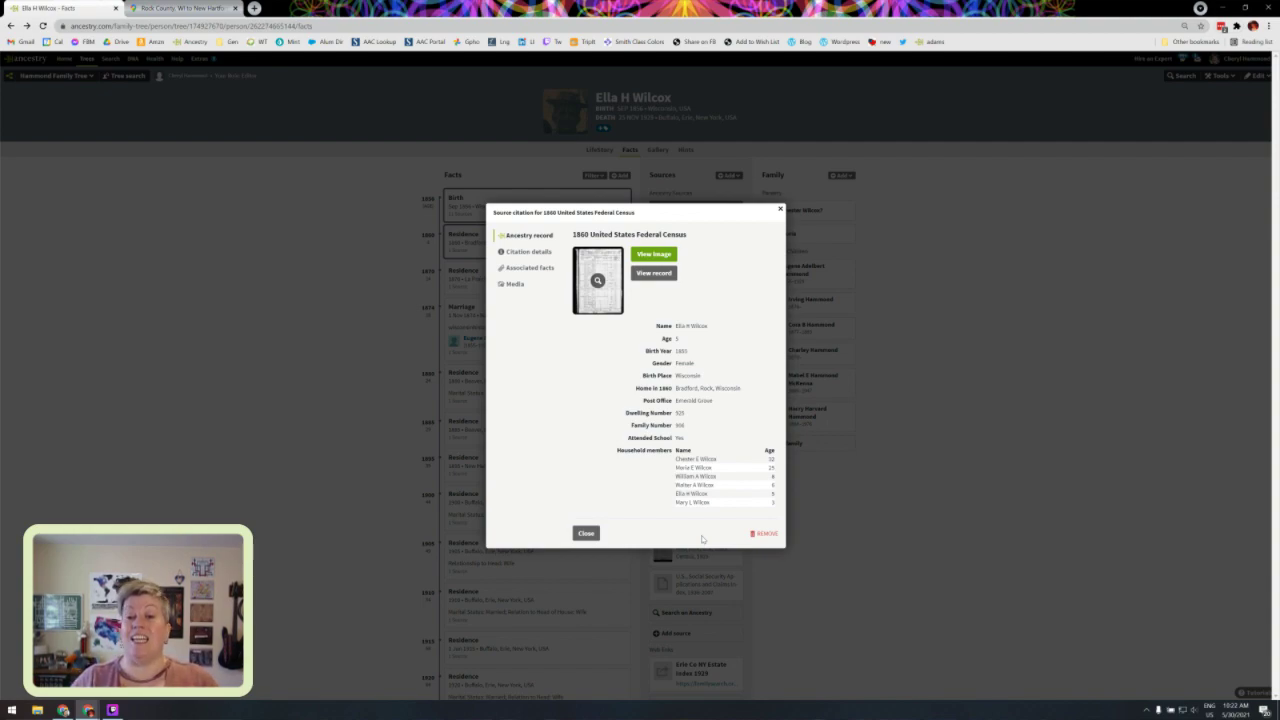
left_click(586, 533)
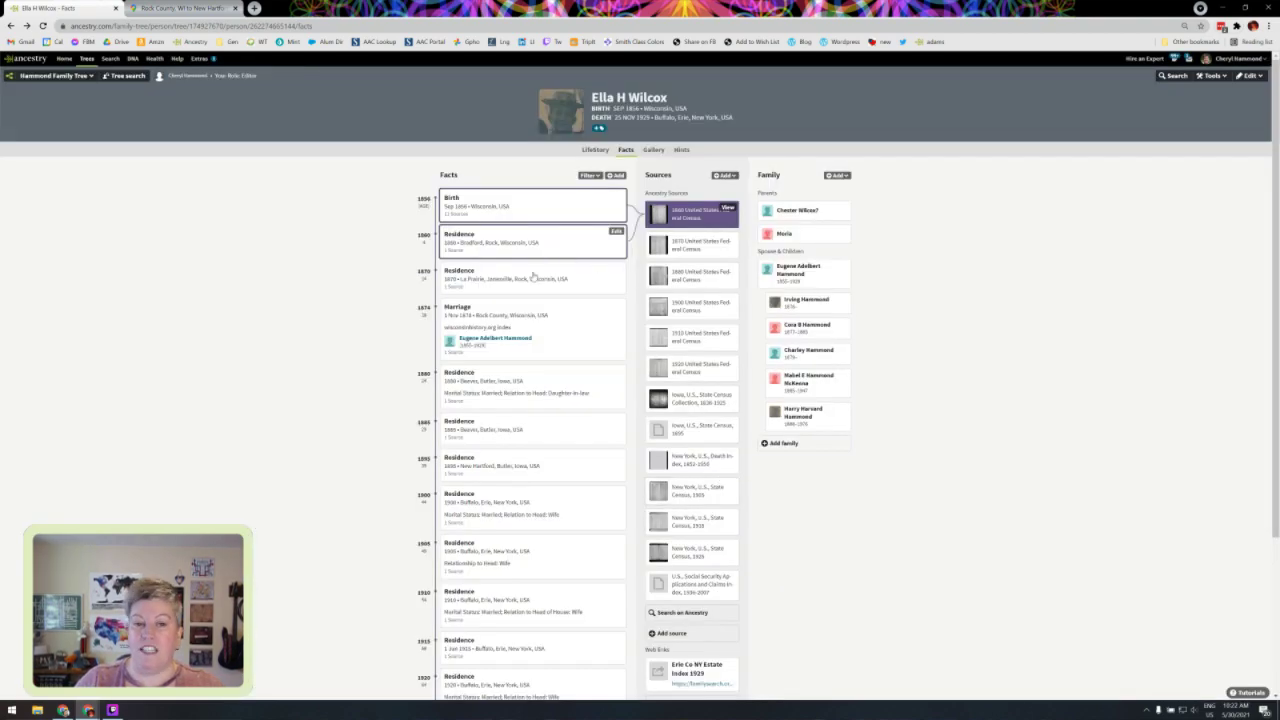
left_click(730, 240)
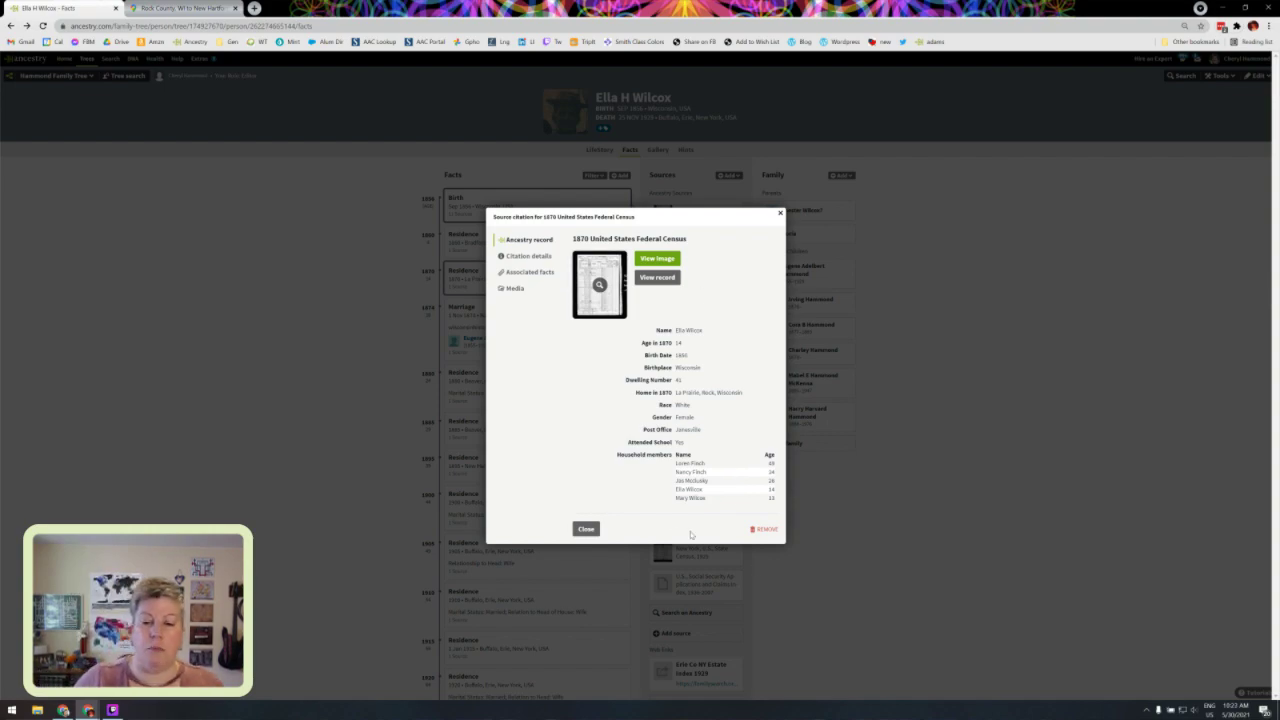
left_click(780, 214)
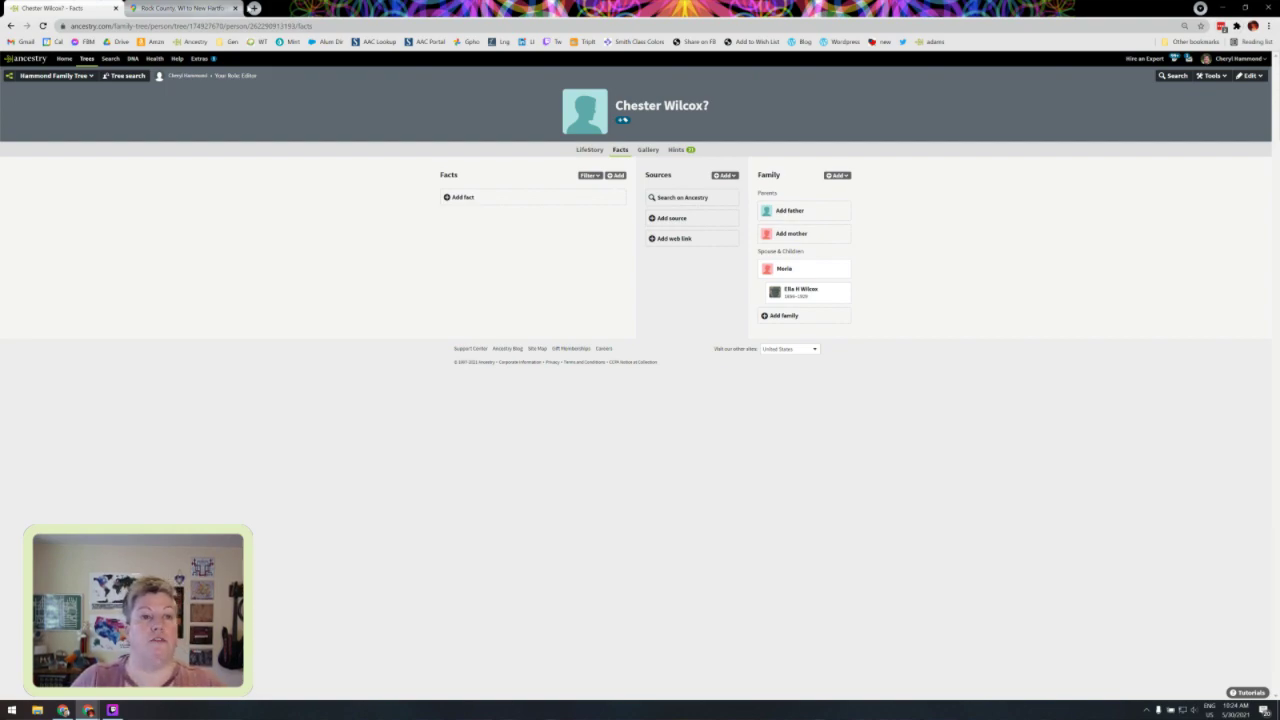
Step: Open WikiTree in a new browser tab and go through the paternal grandfather's profile to his mother's profile
left_click(254, 8)
left_click(260, 43)
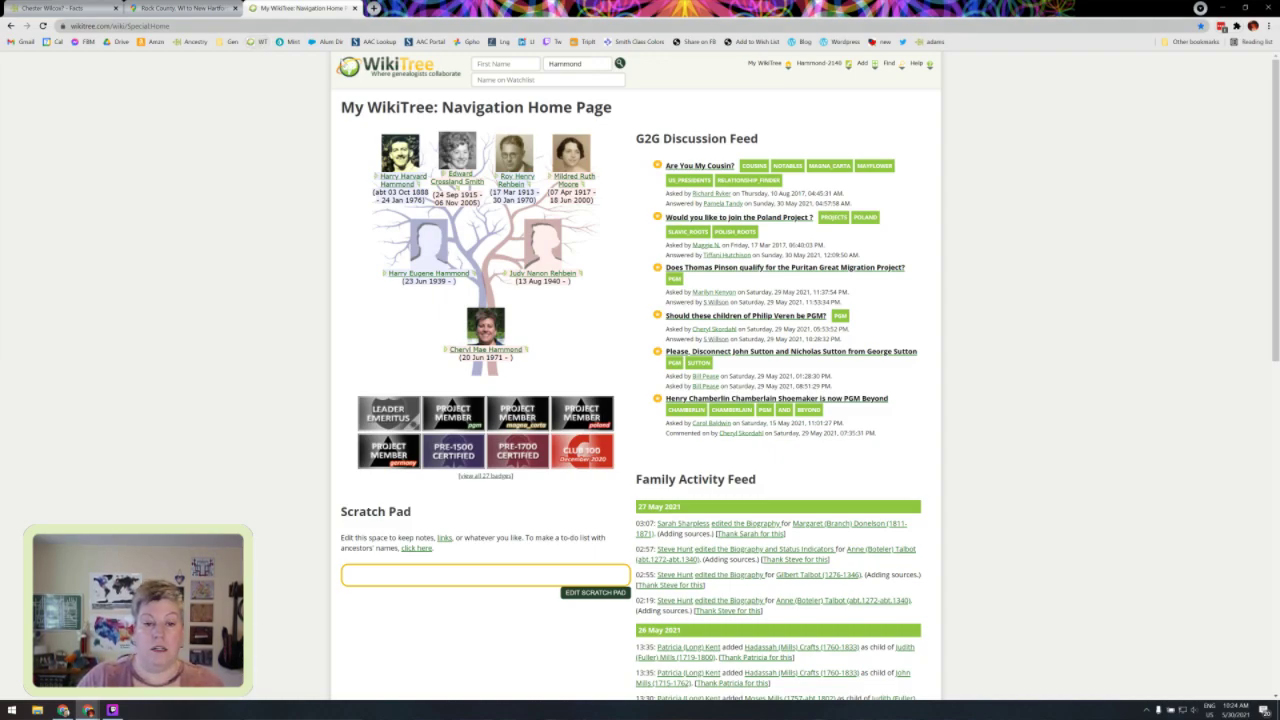
mouse_move(766, 66)
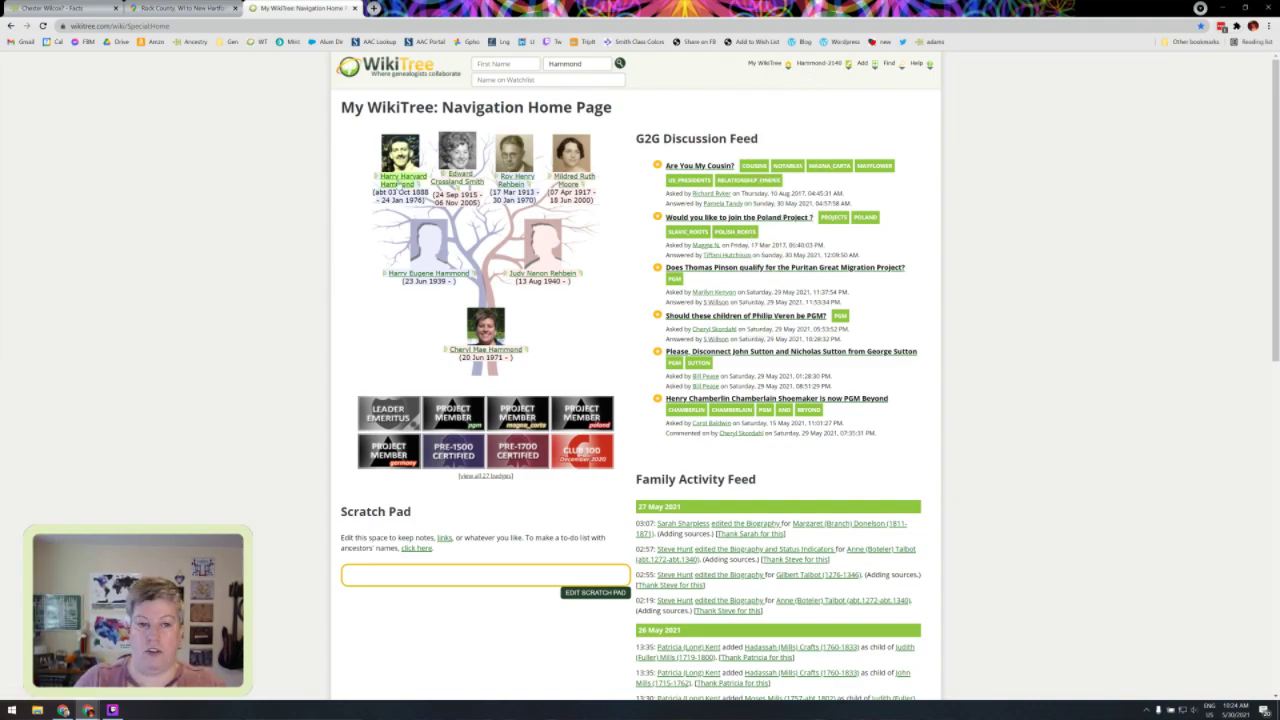
left_click(403, 180)
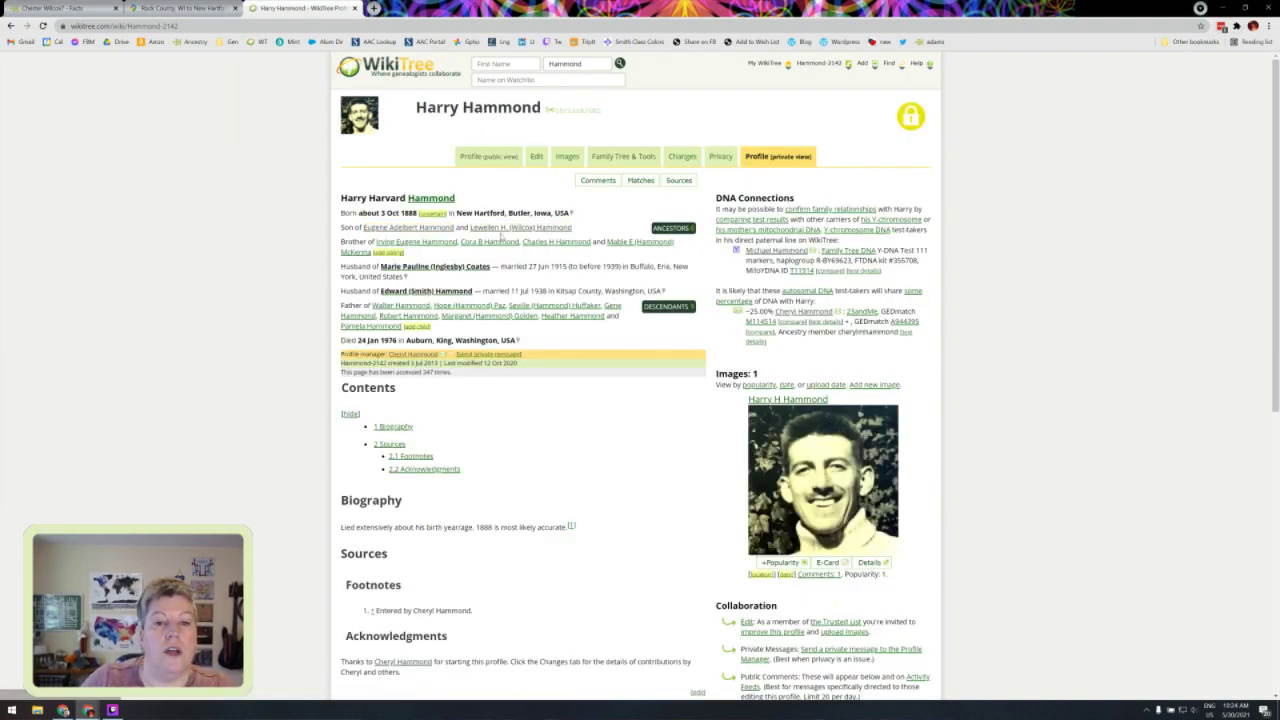
left_click(501, 229)
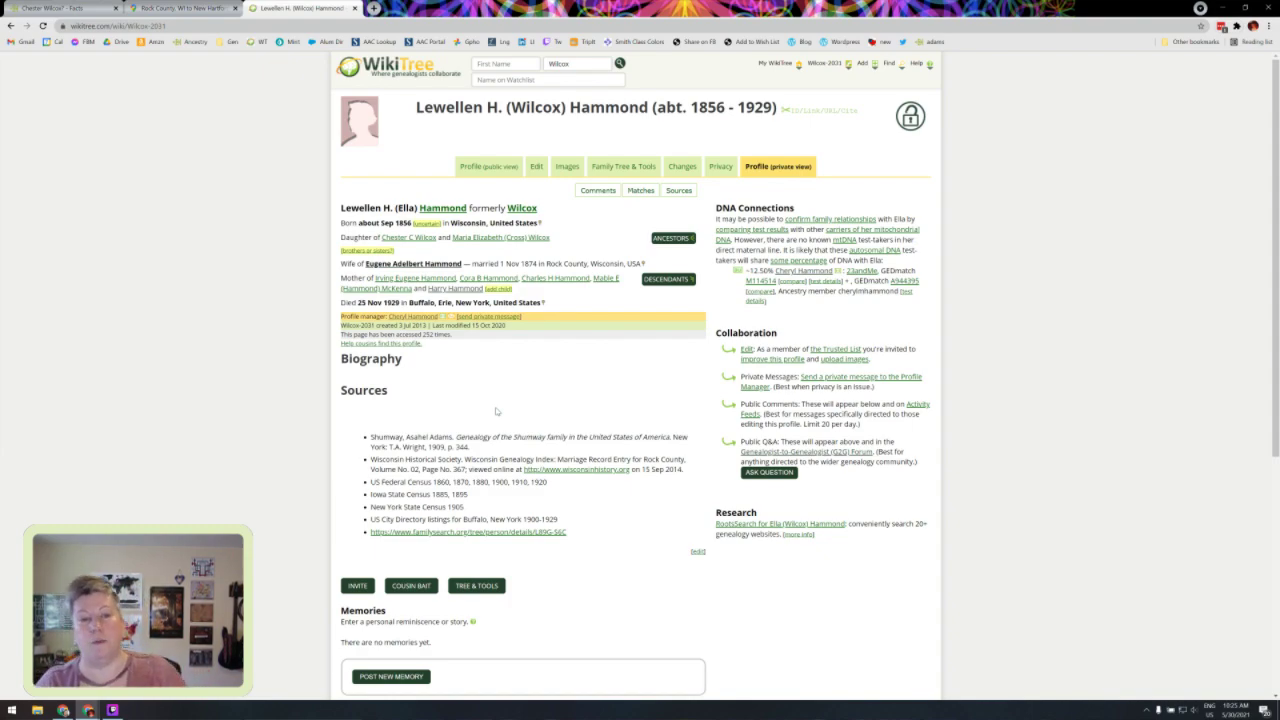
Step: Return to the father's Ancestry profile and look through his record hints for the 1860 census of Bradford, Rock, Wisconsin
left_click(74, 9)
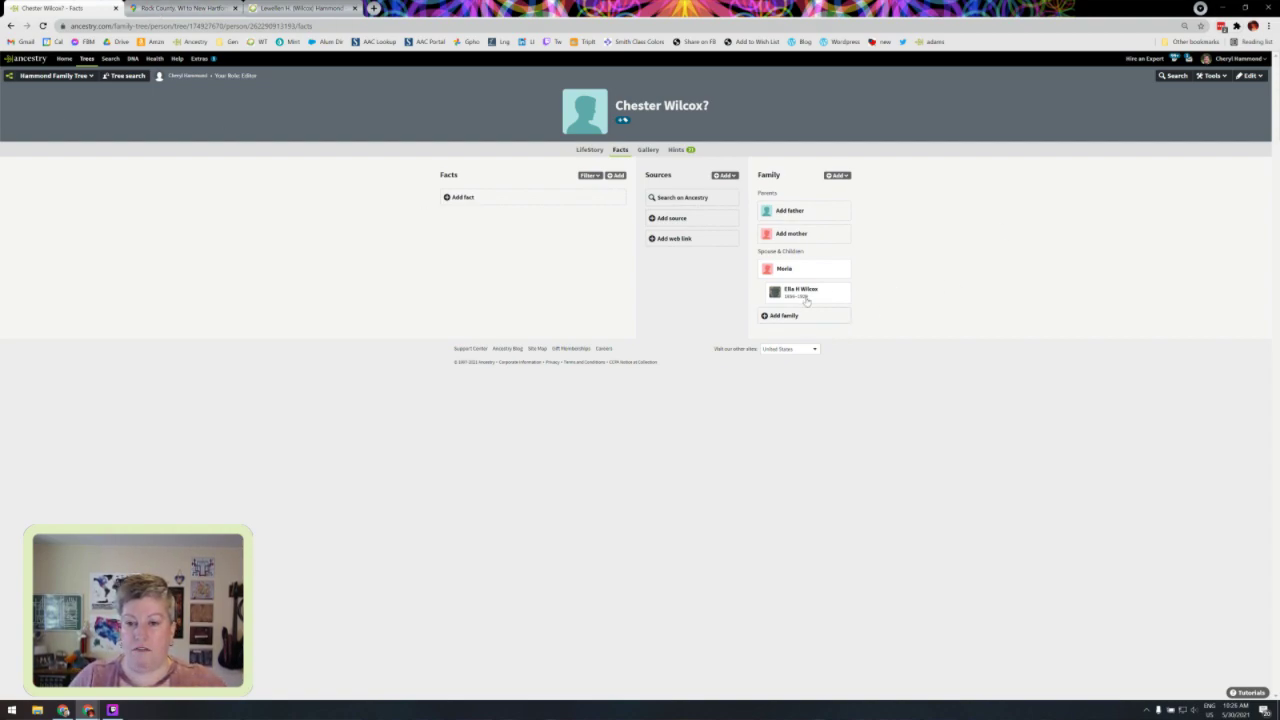
mouse_move(806, 300)
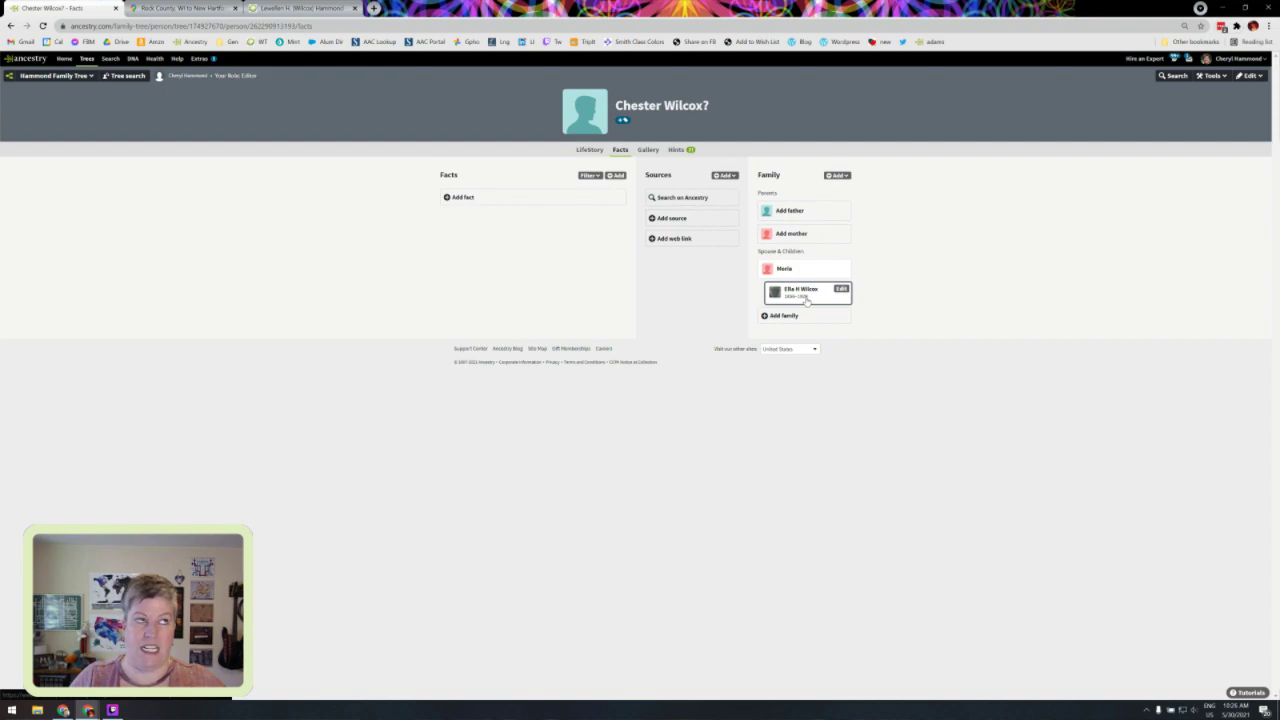
left_click(688, 151)
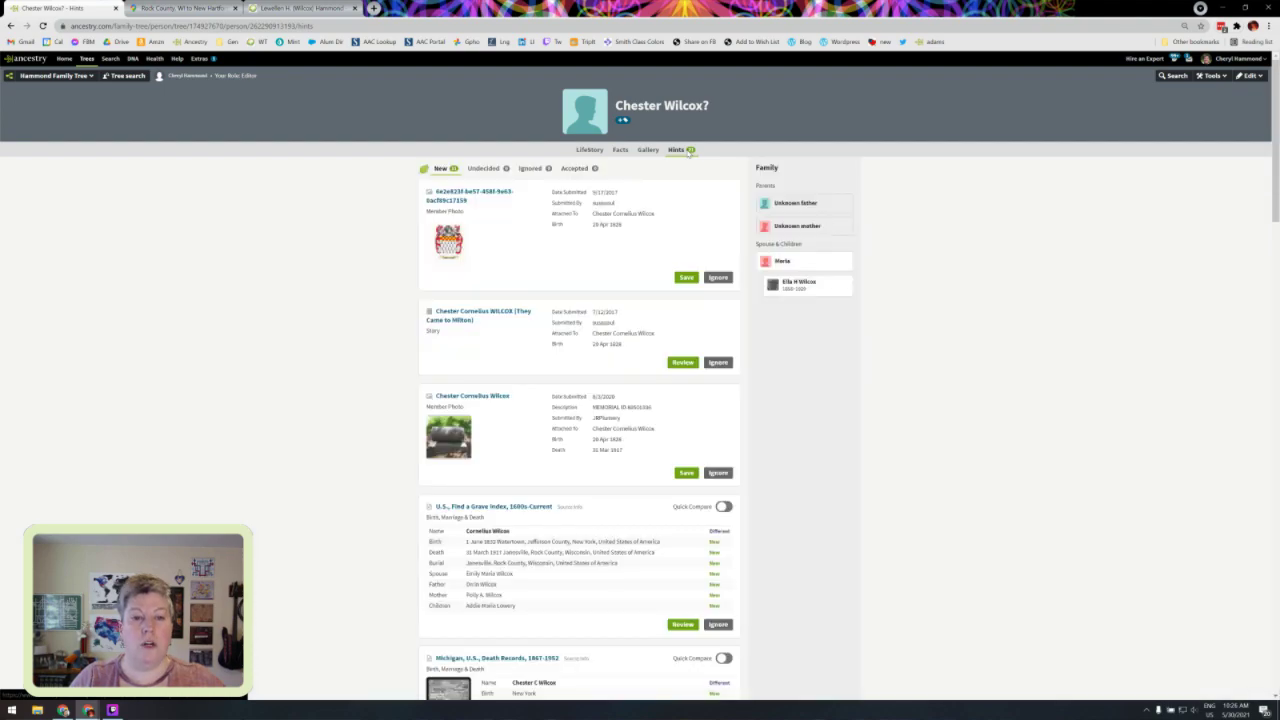
scroll(603, 382, "down", 3)
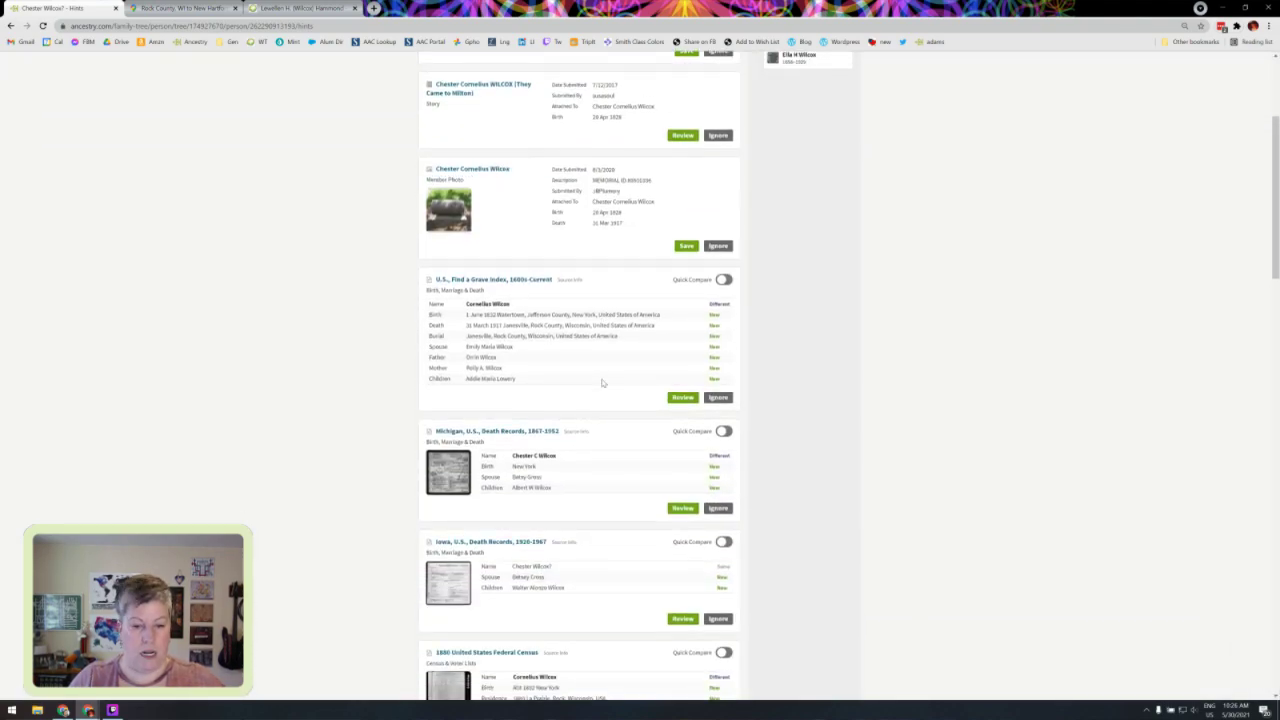
scroll(603, 382, "down", 10)
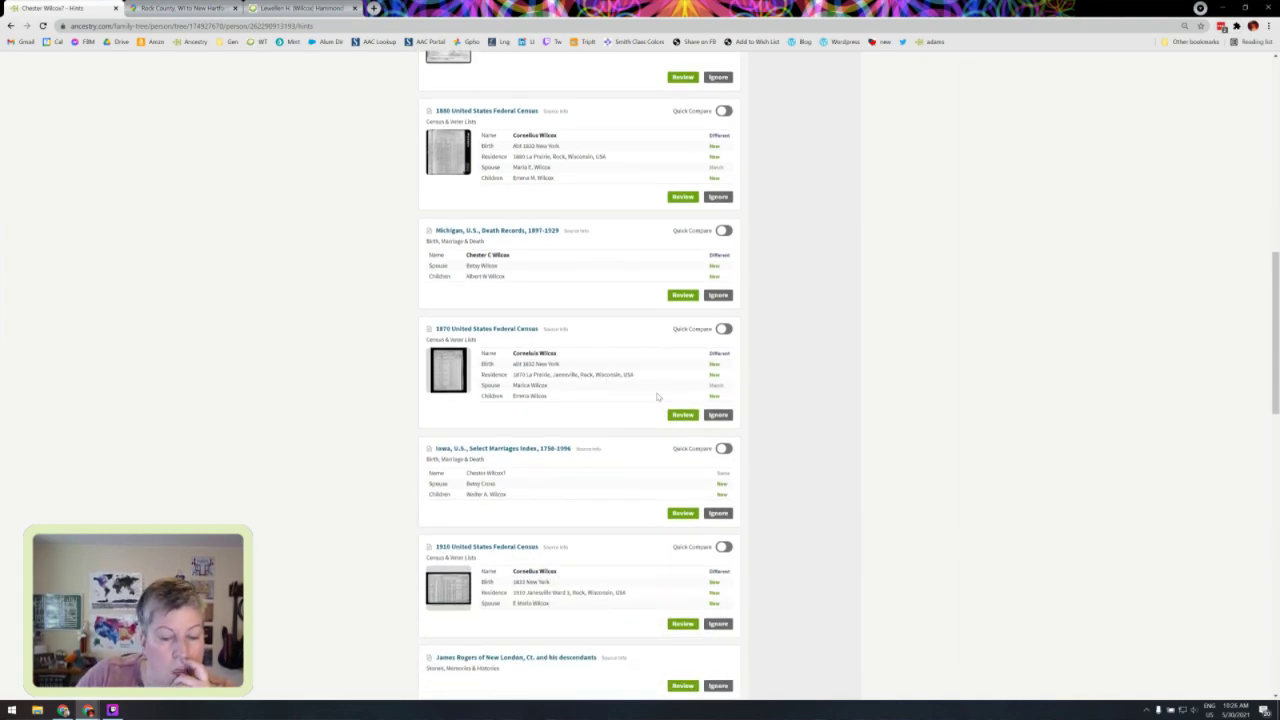
scroll(657, 397, "down", 1)
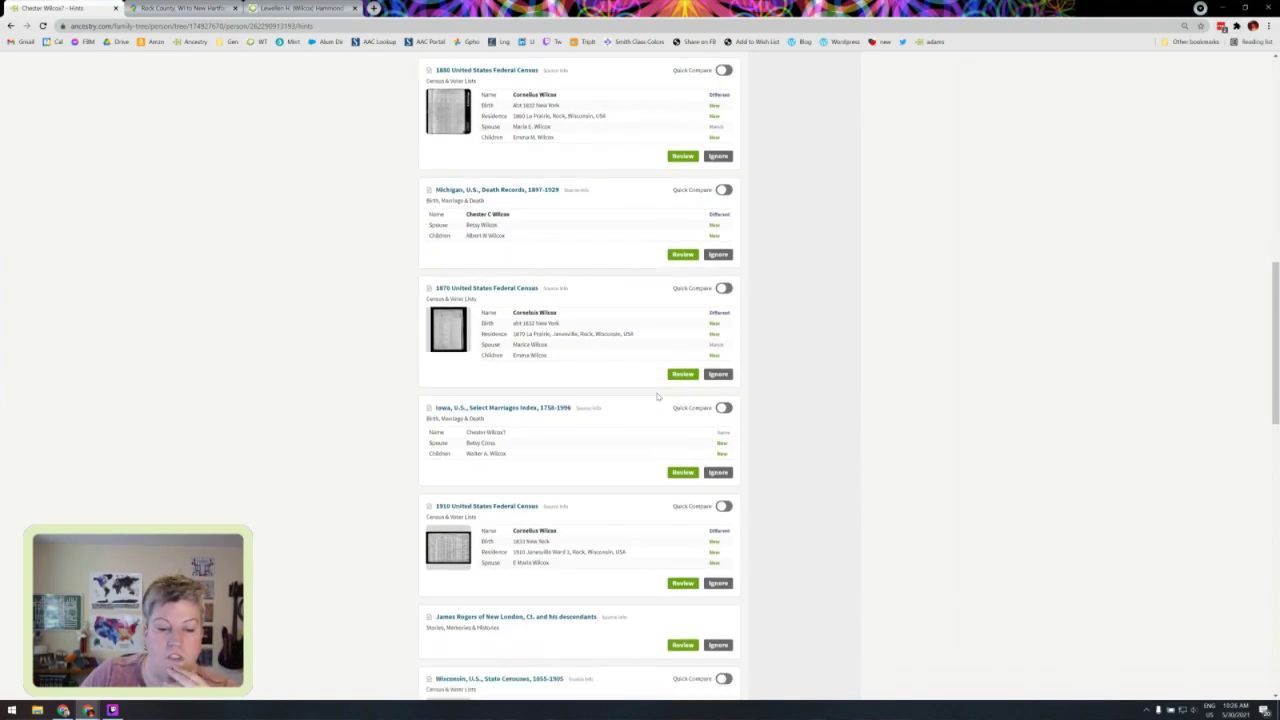
scroll(657, 397, "down", 3)
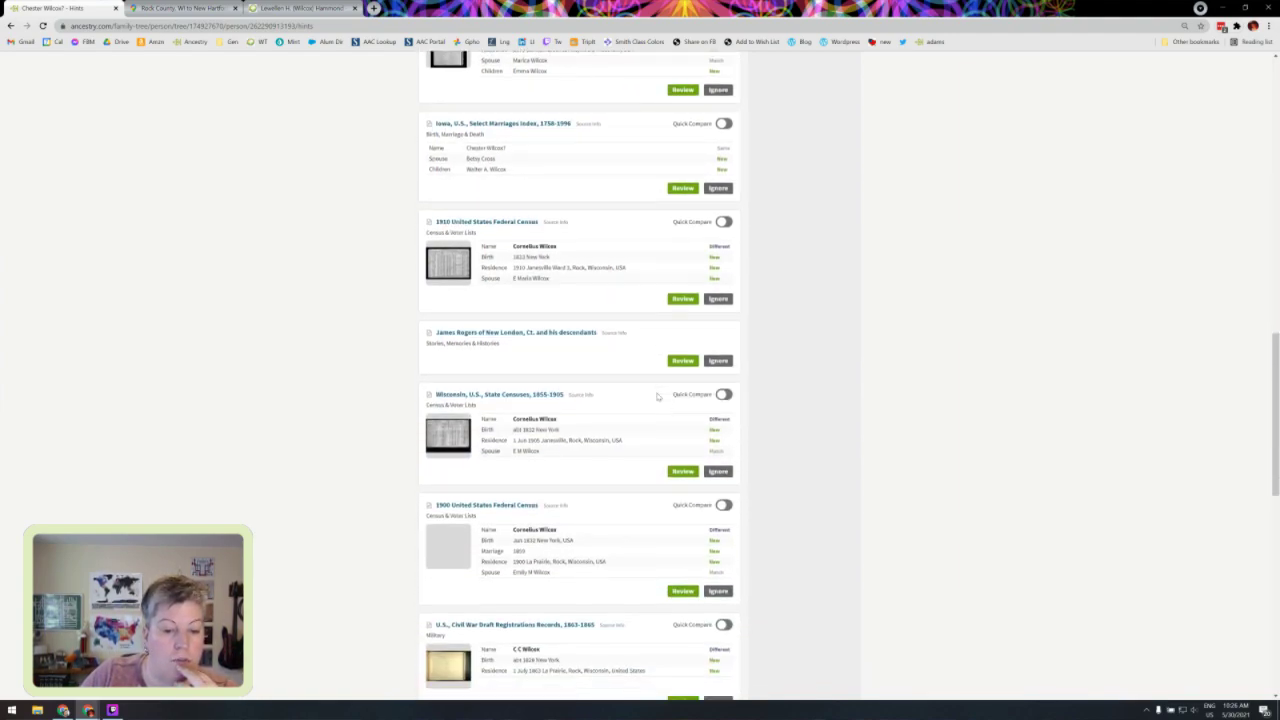
scroll(657, 397, "down", 3)
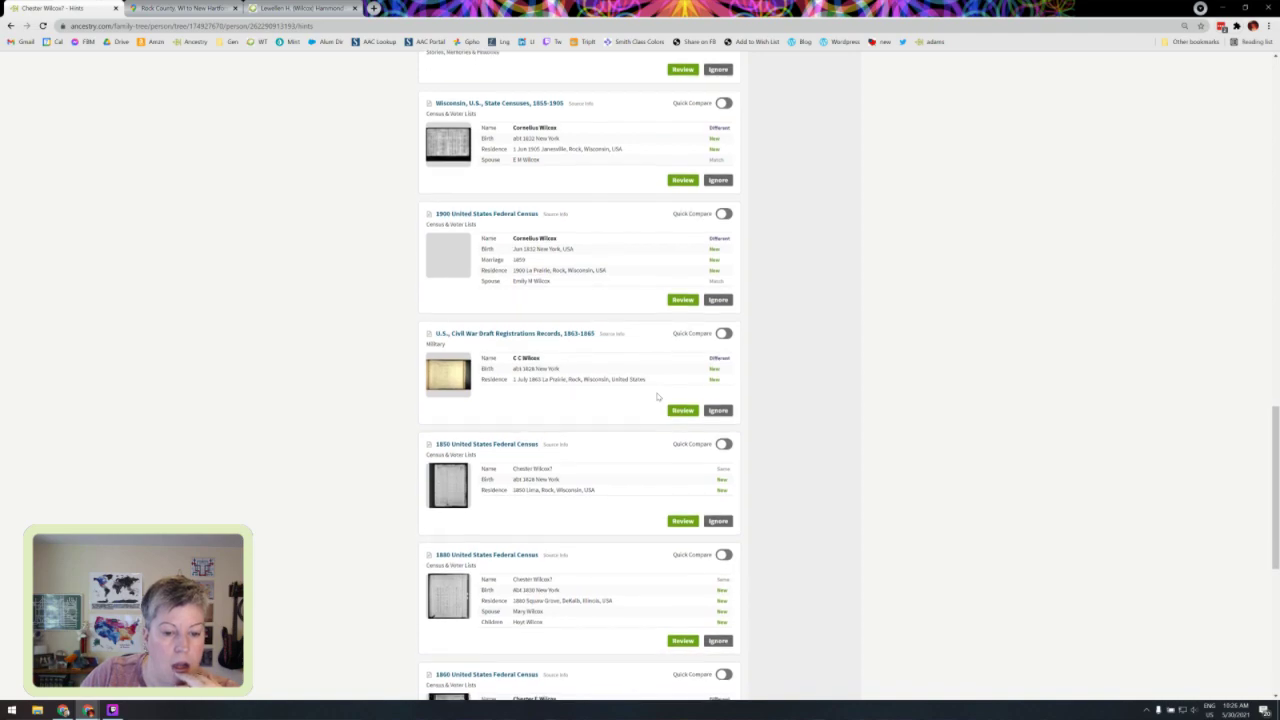
scroll(657, 397, "down", 1)
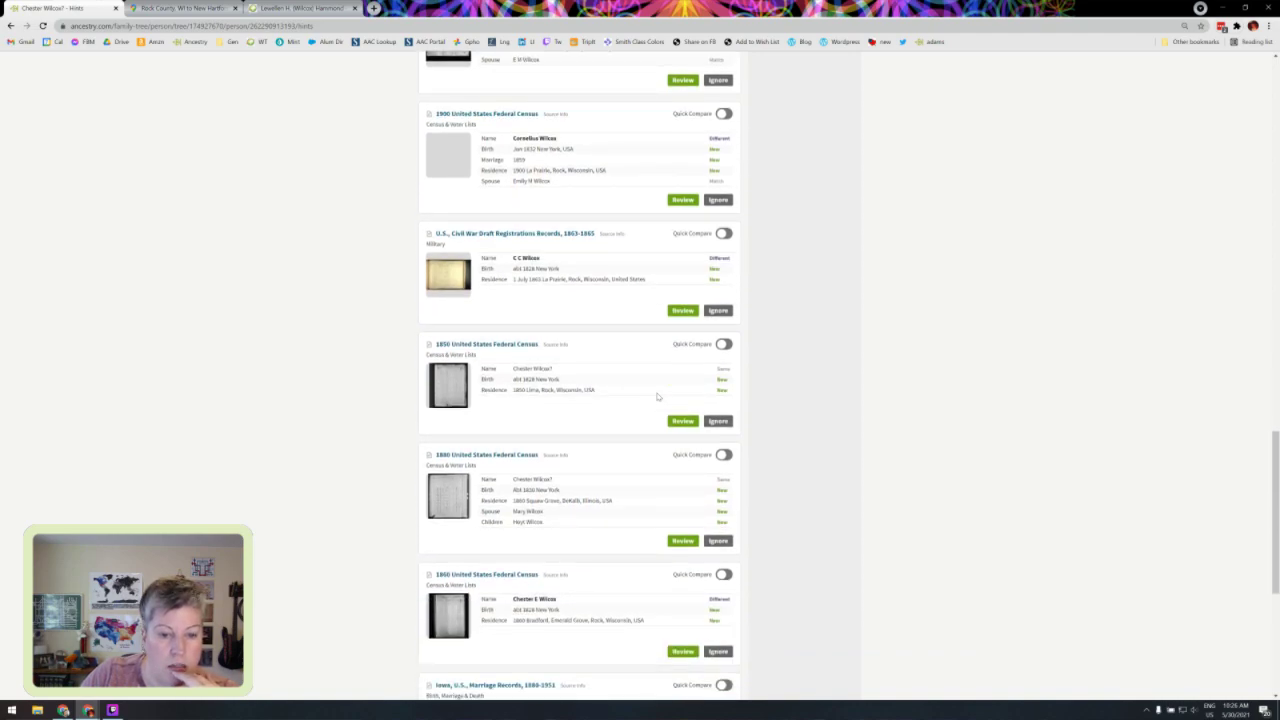
scroll(657, 397, "down", 2)
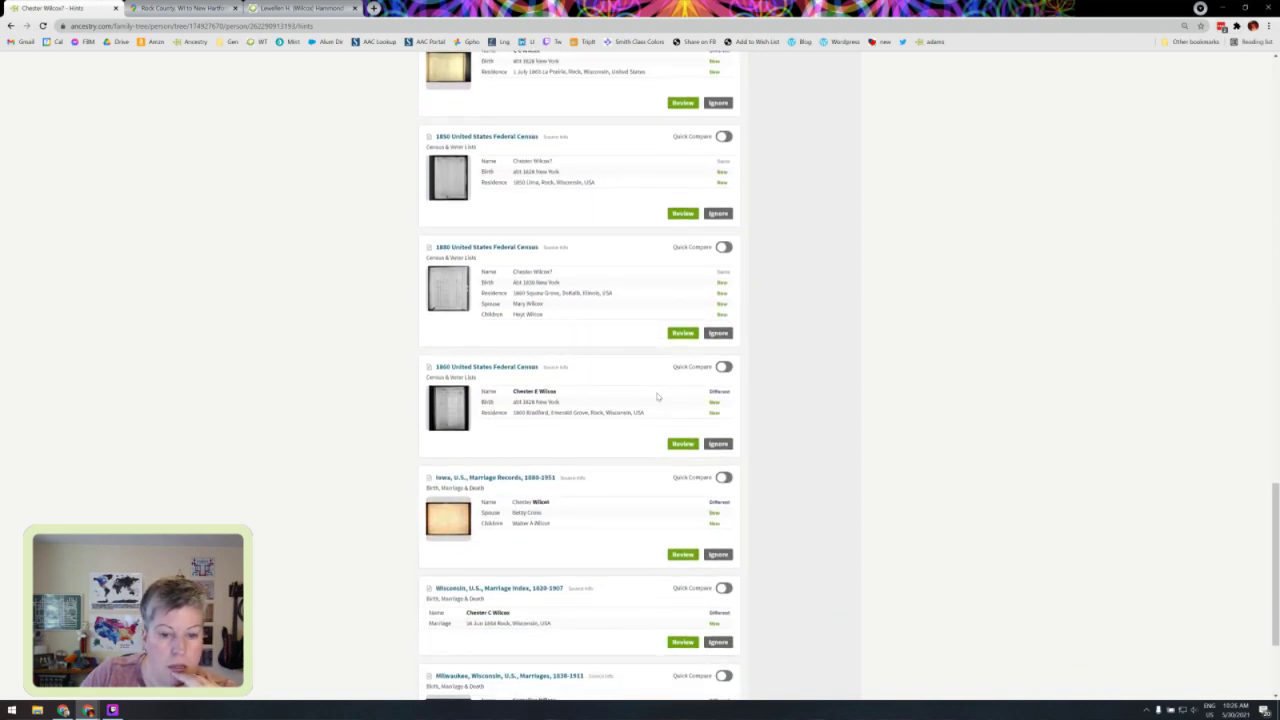
scroll(657, 397, "down", 1)
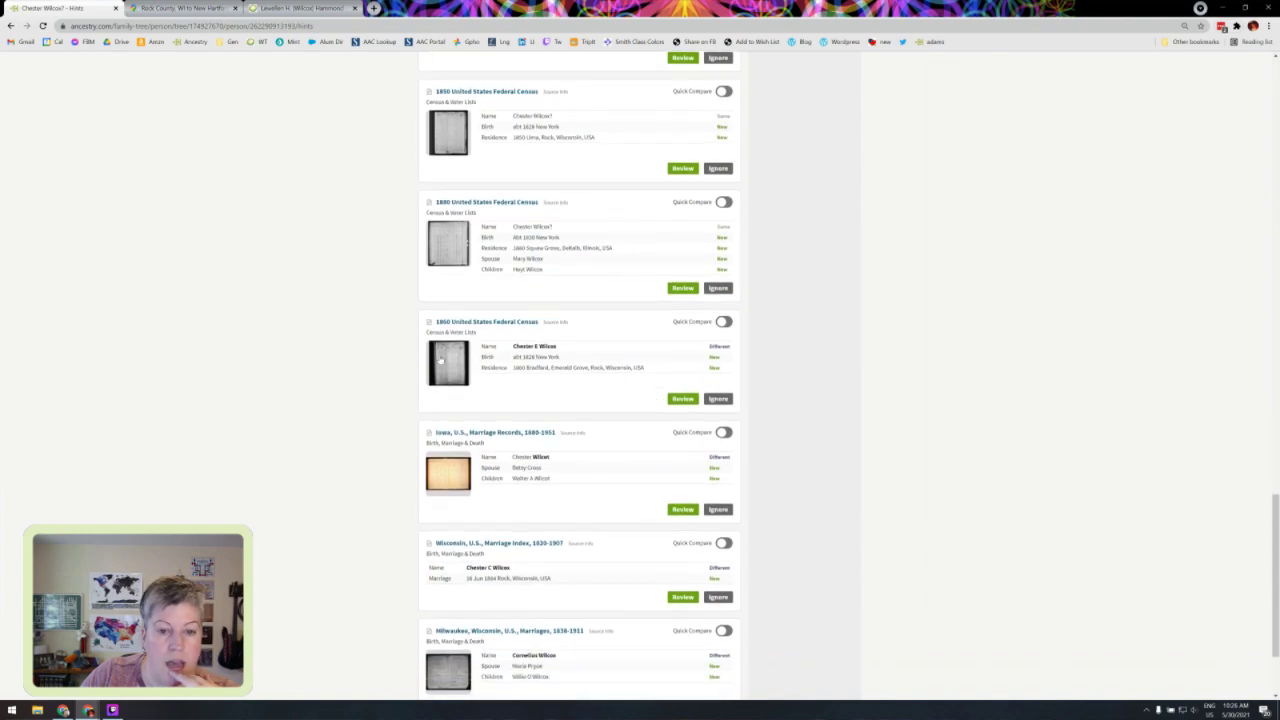
Step: Open the 1860 Bradford, Rock, Wisconsin census hint for review, widening the record details and resetting the browser zoom for readability
left_click(682, 399)
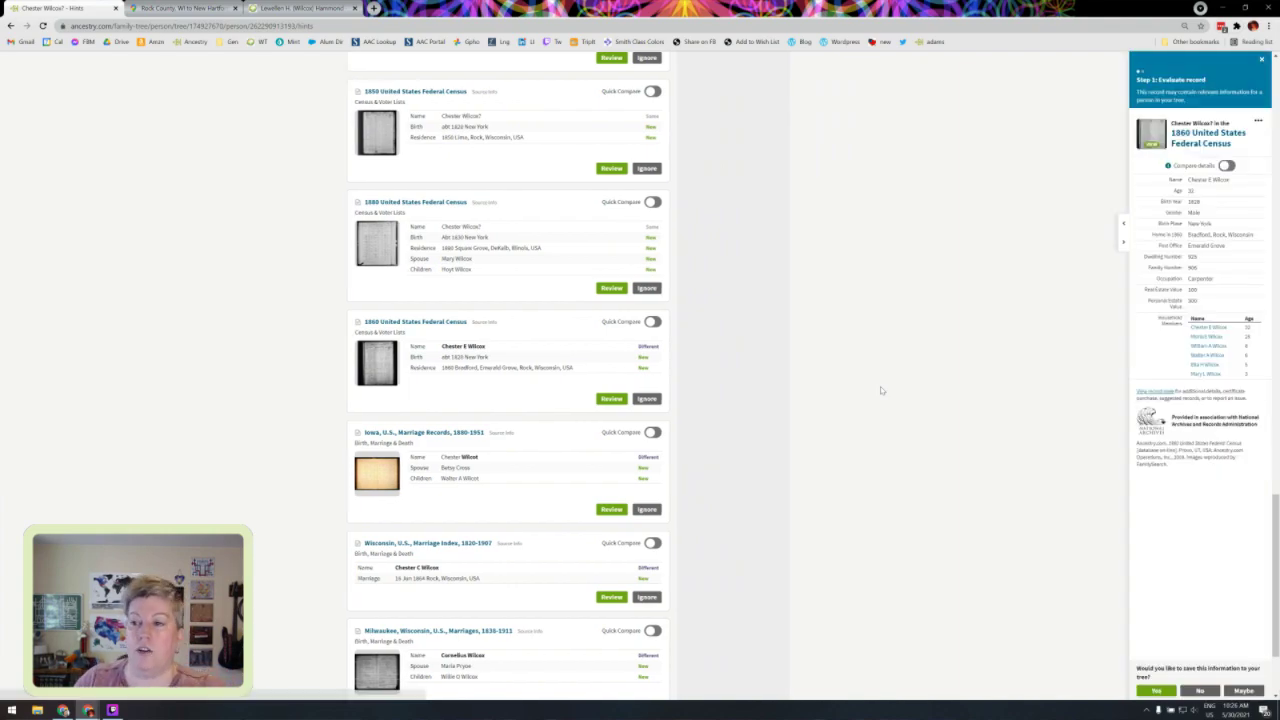
left_click(1122, 223)
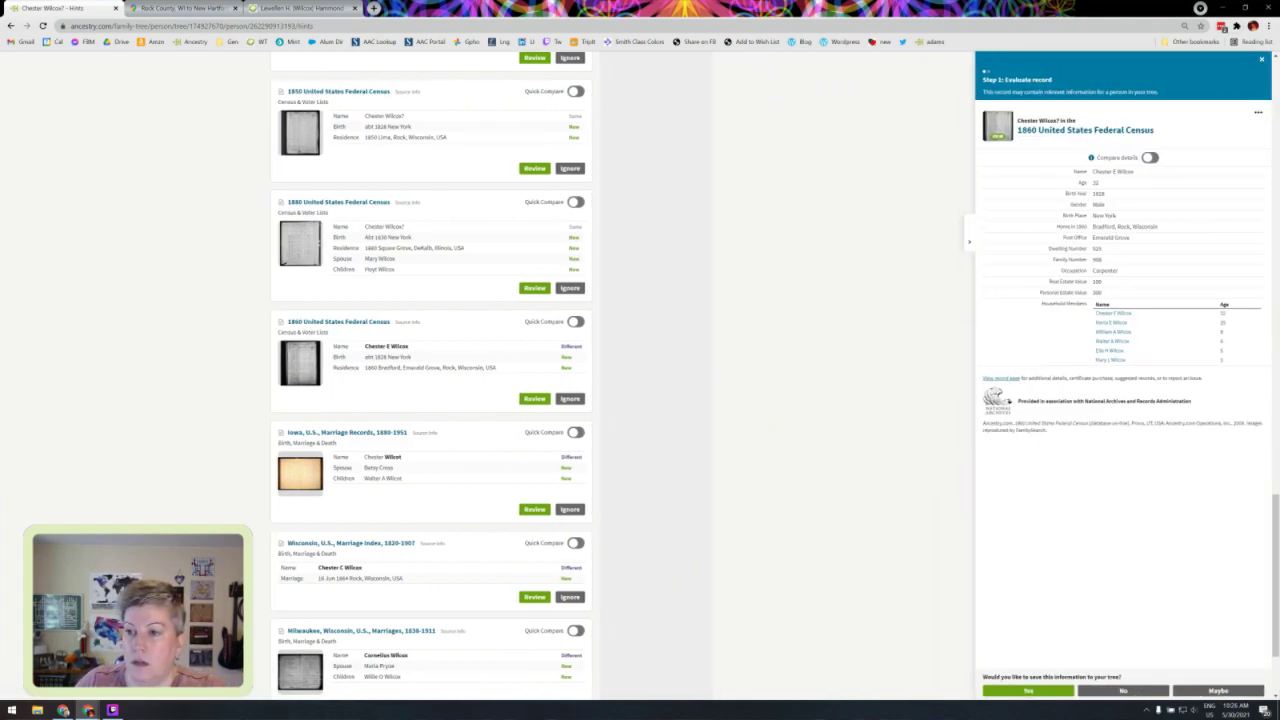
left_click(1185, 27)
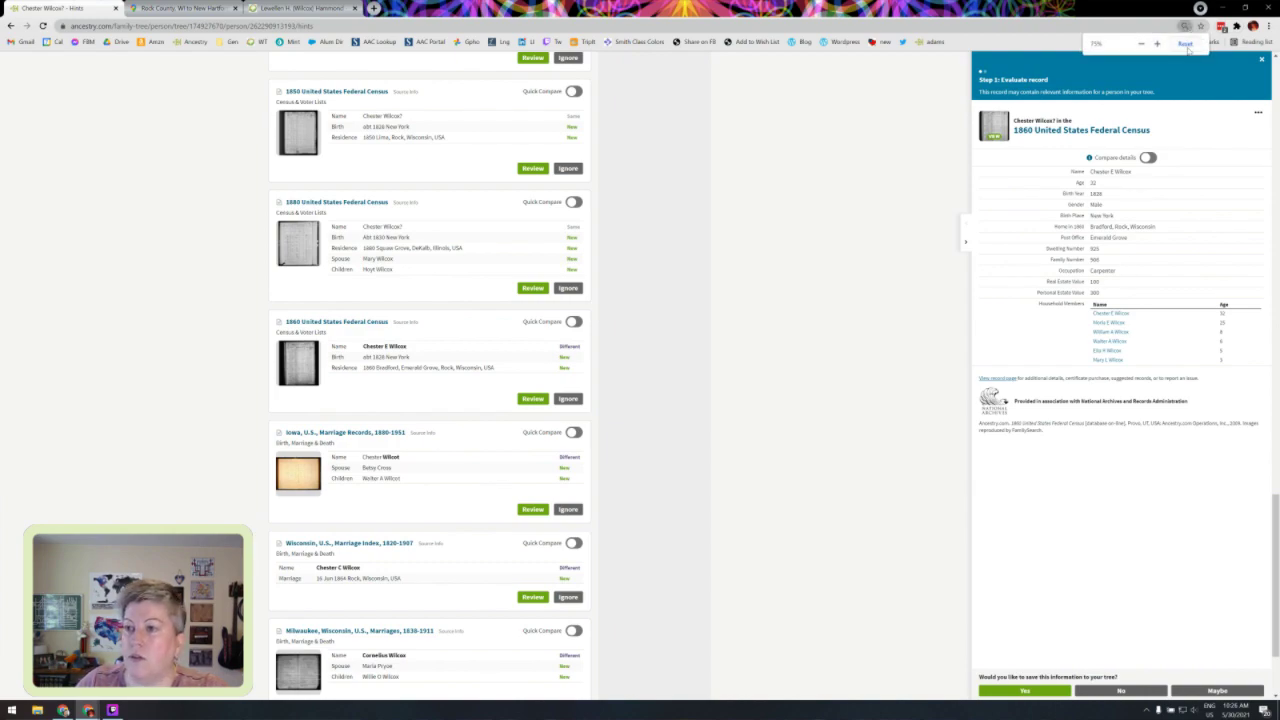
left_click(1185, 44)
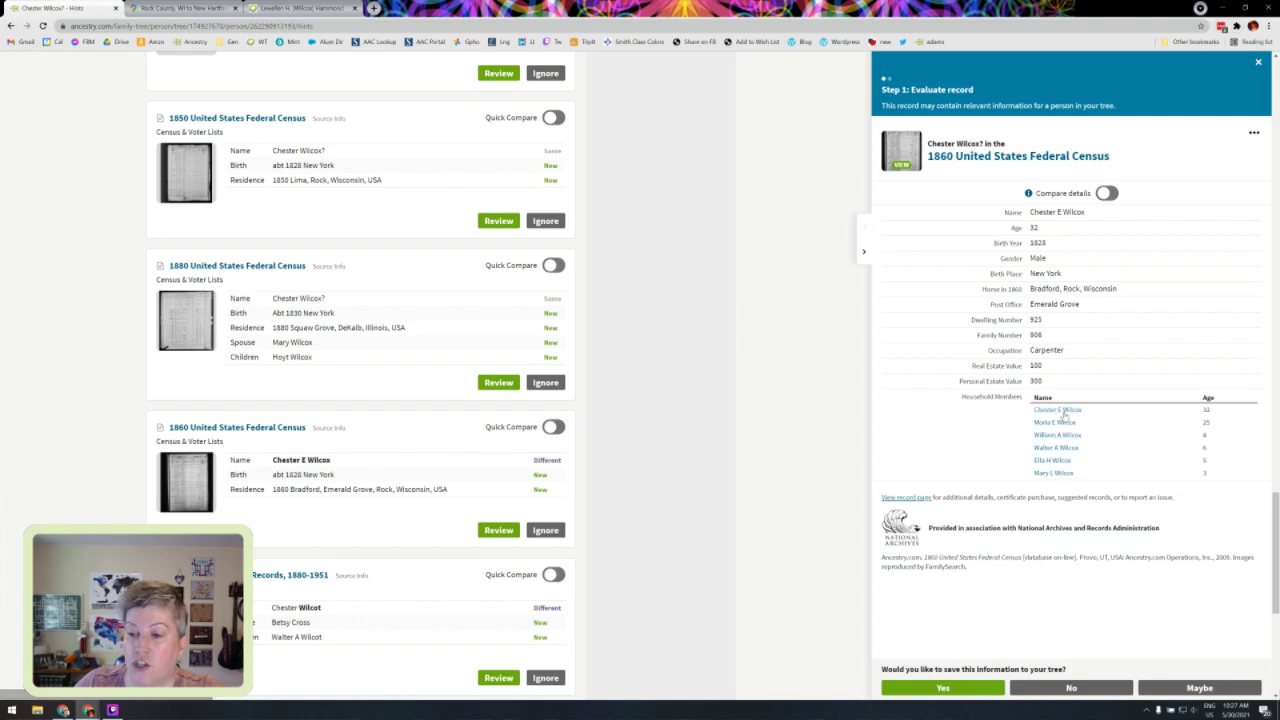
Step: View the original 1860 census image enlarged and examine the handwritten names in the highlighted household rows
left_click(903, 163)
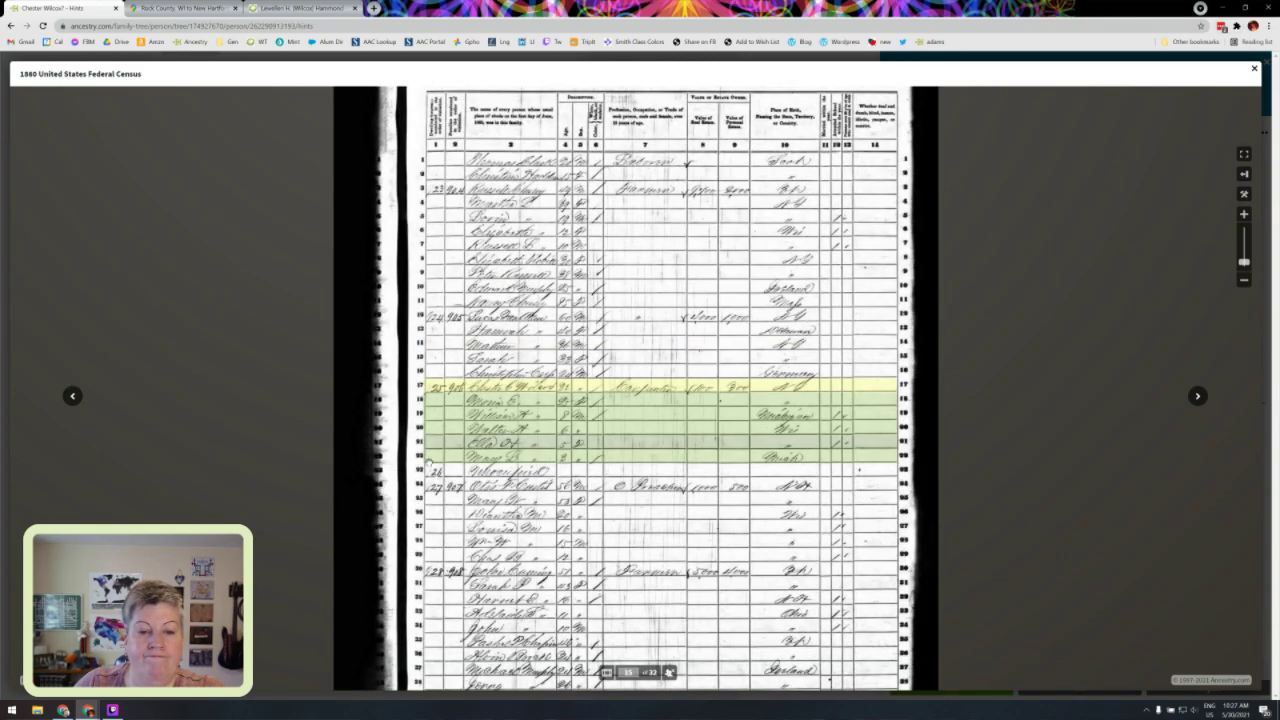
mouse_move(519, 423)
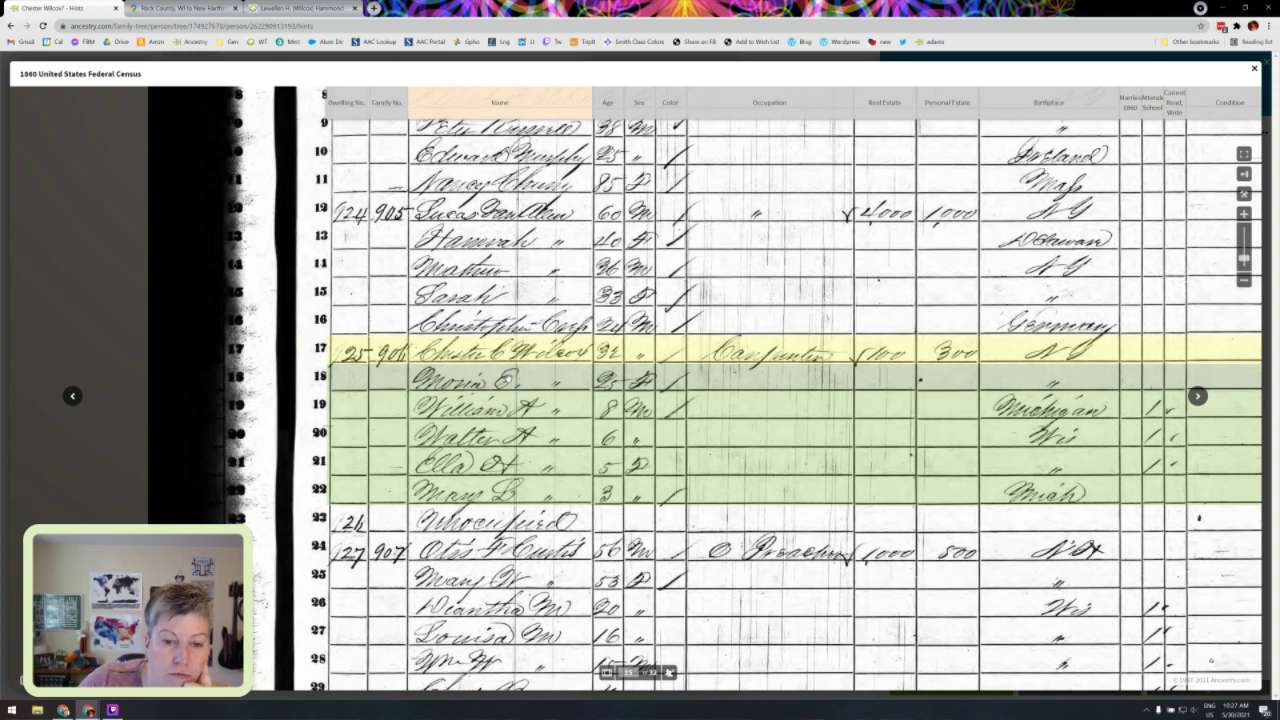
mouse_move(502, 391)
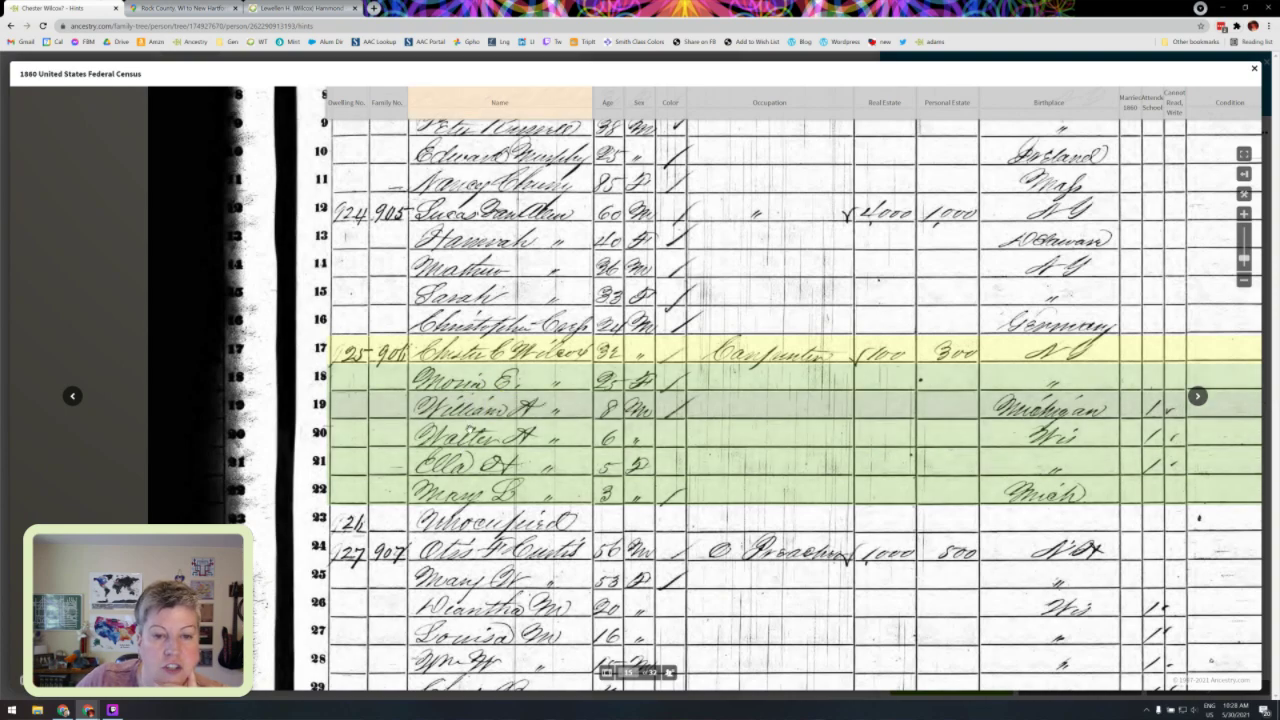
Step: Examine the neighbouring households on the full 1860 census page around the highlighted rows, then leave the image
scroll(468, 430, "down", 2)
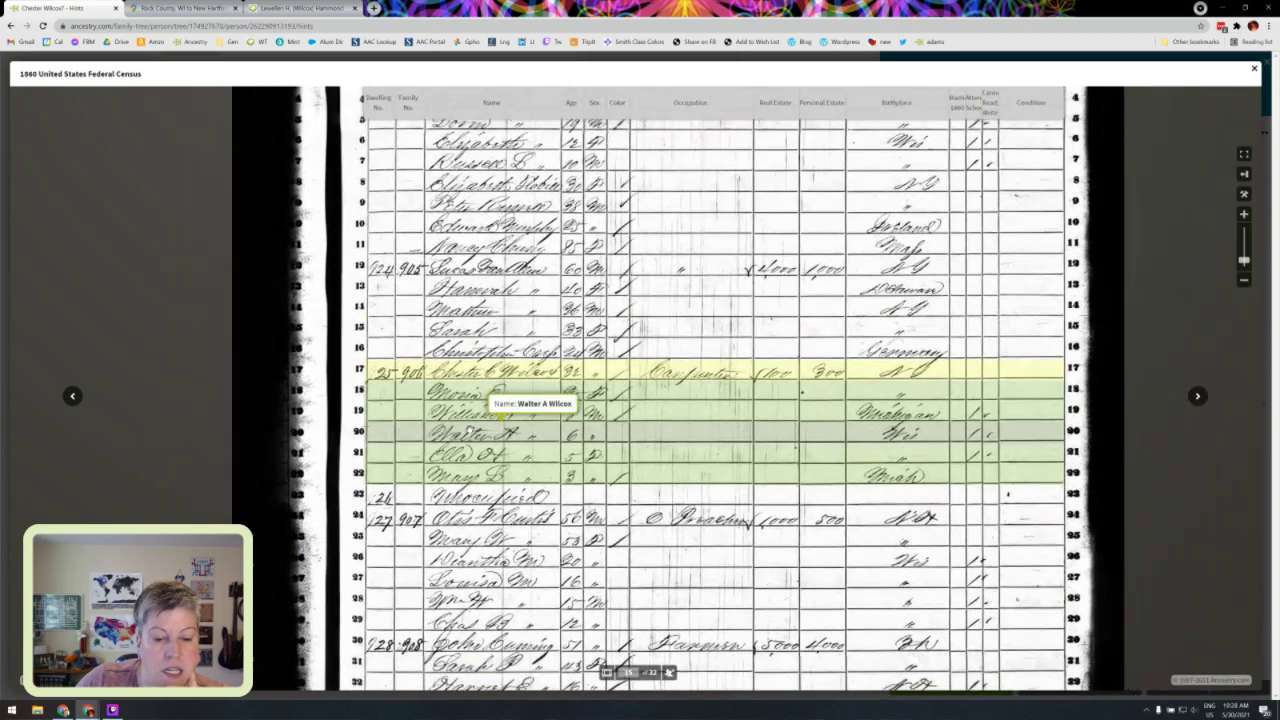
scroll(468, 430, "down", 1)
scroll(468, 430, "down", 1)
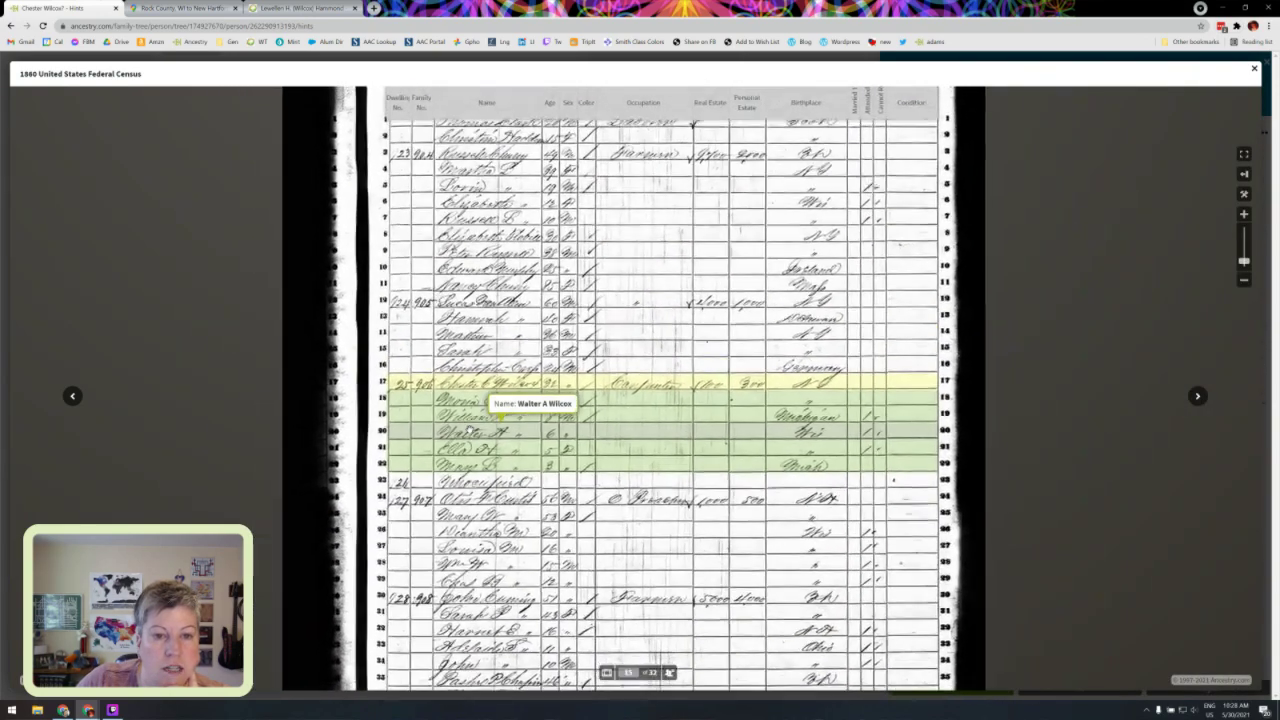
left_click_drag(468, 345, 482, 284)
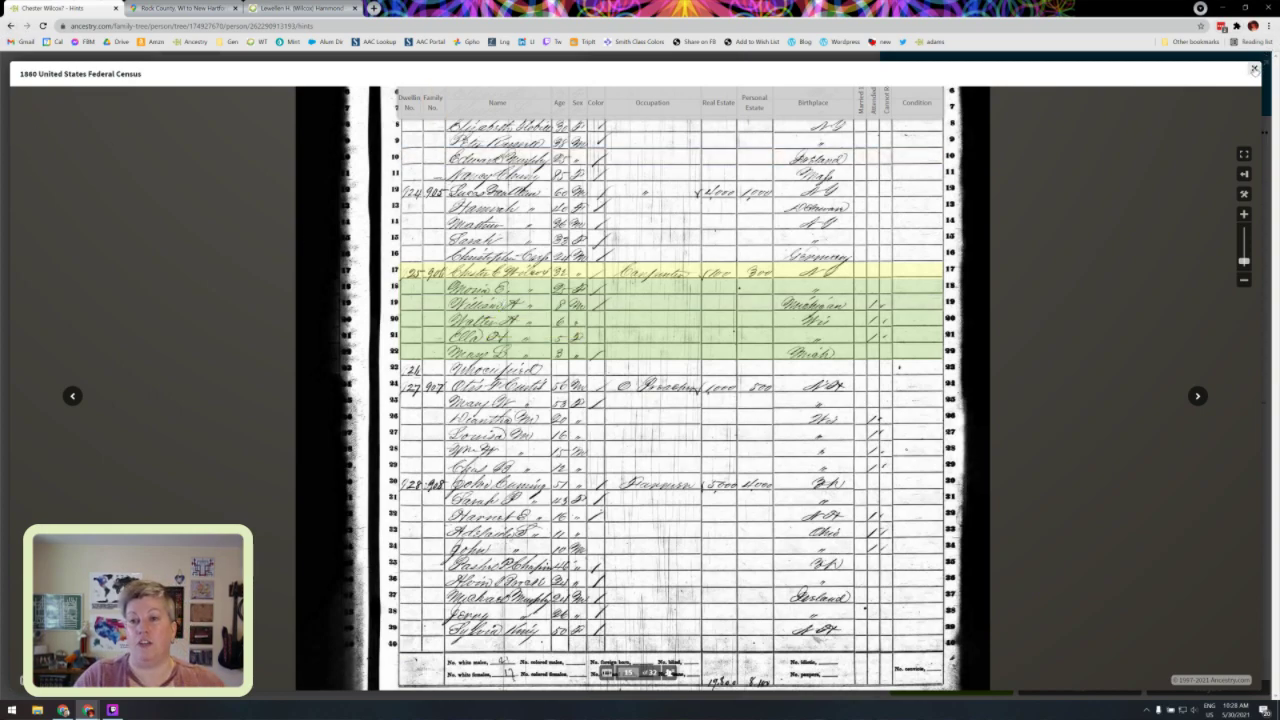
left_click(1254, 70)
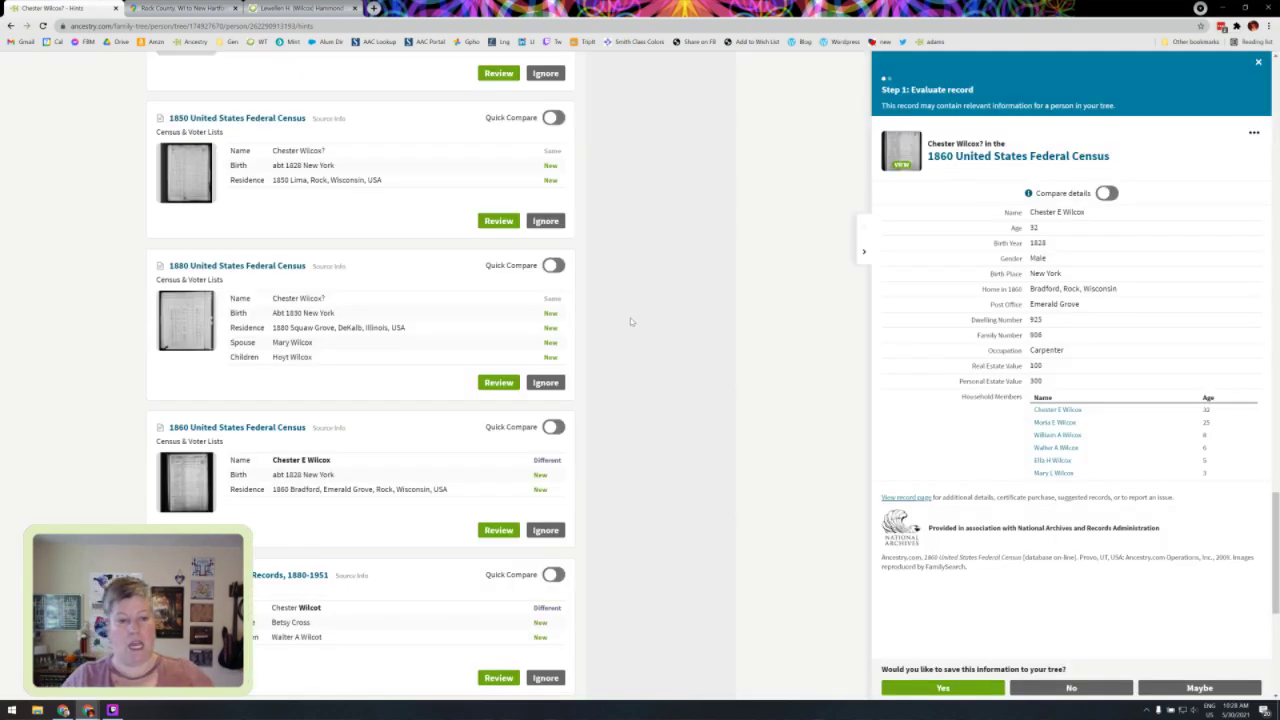
Step: Accept the 1860 census record for the father, adding his middle initial to the editable name and citing the source for it
left_click(952, 689)
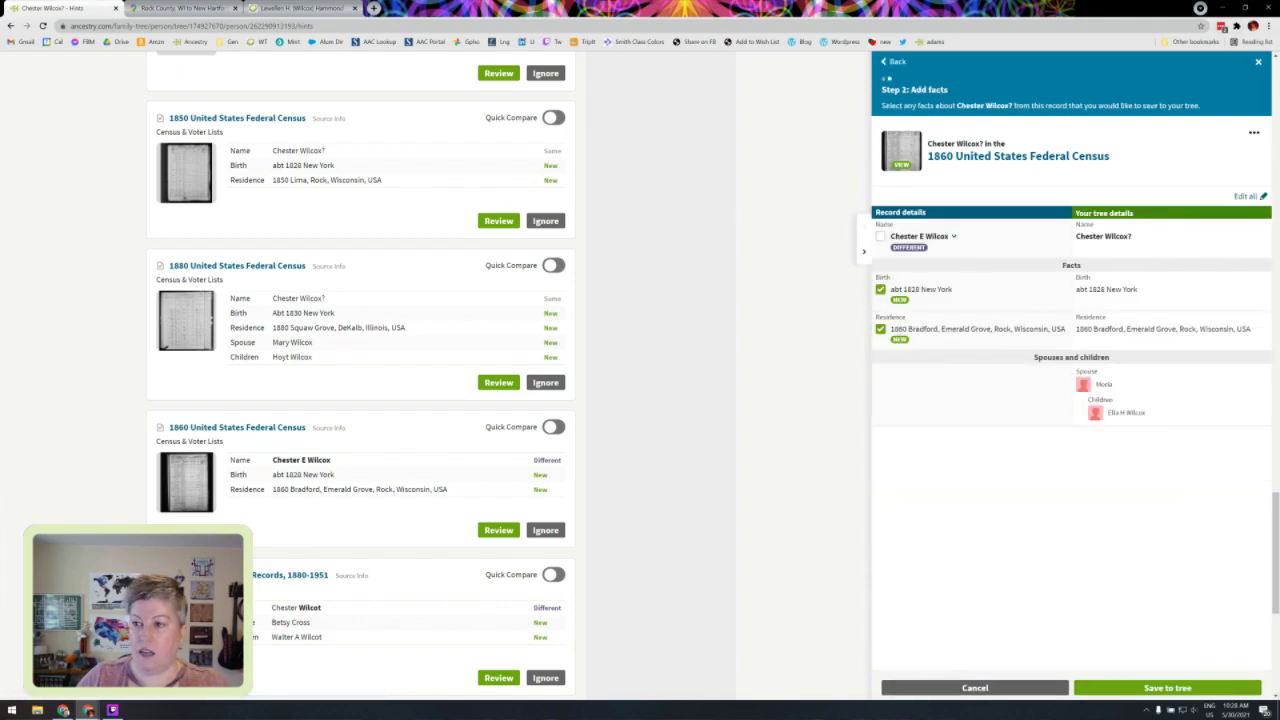
left_click(1244, 197)
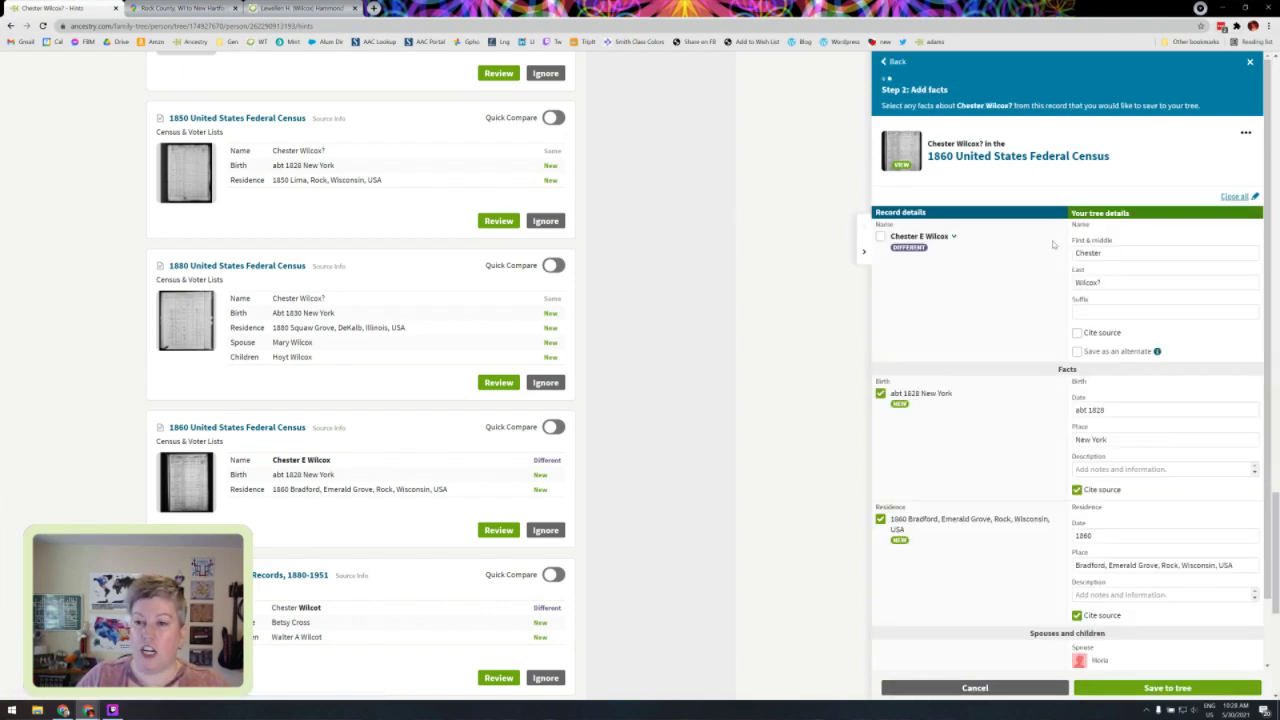
left_click(1102, 253)
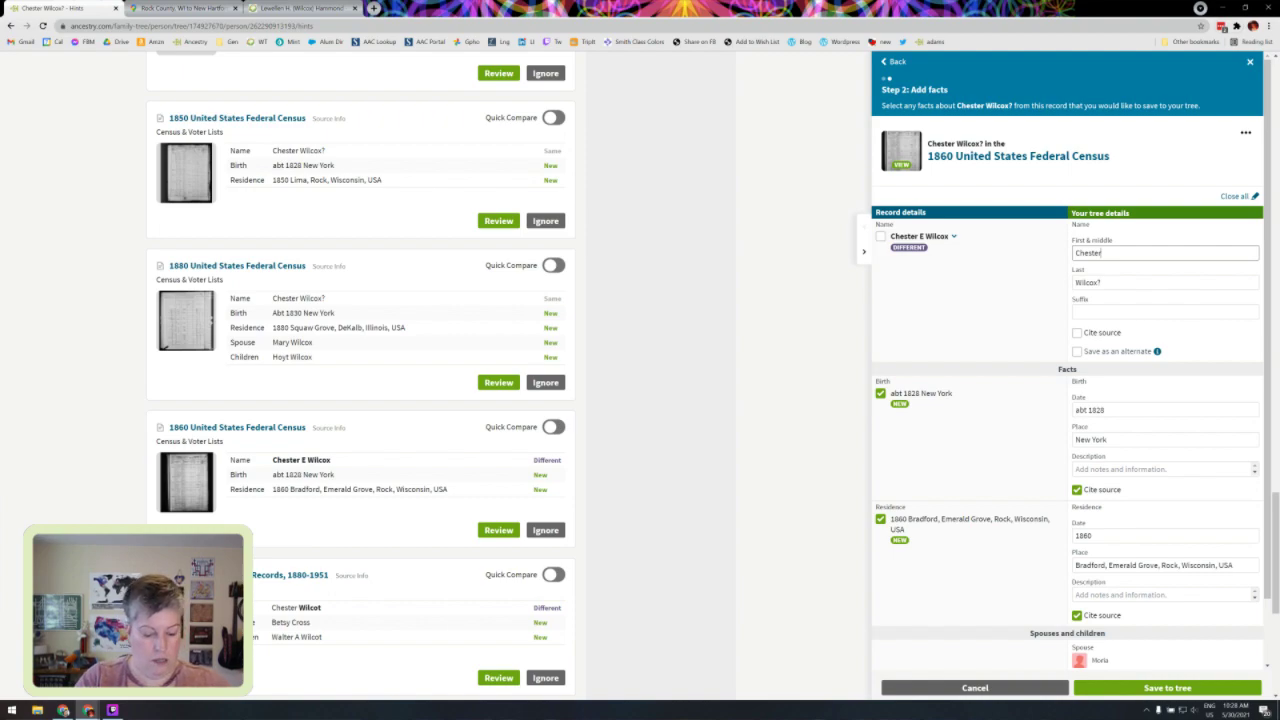
type("C")
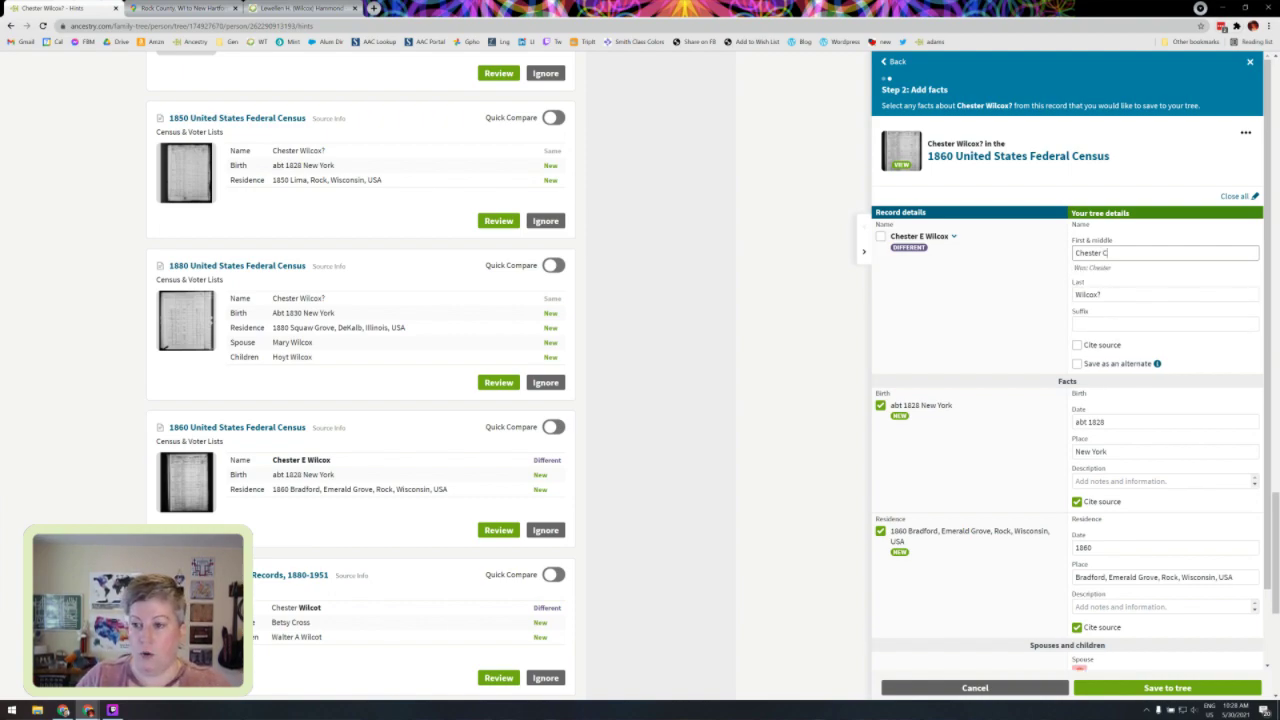
left_click(1077, 345)
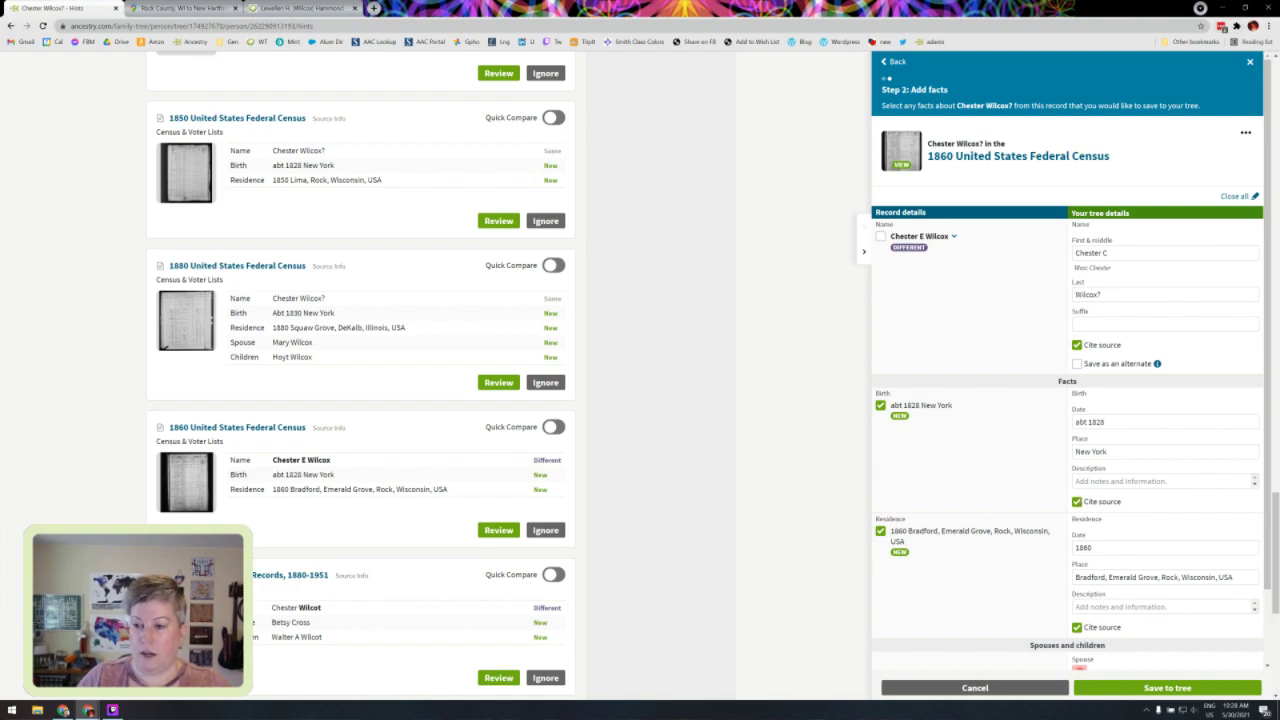
Step: Standardize the father's birthplace to New York, USA and his 1860 residence to Bradford, Rock, Wisconsin, USA
left_click(1110, 451)
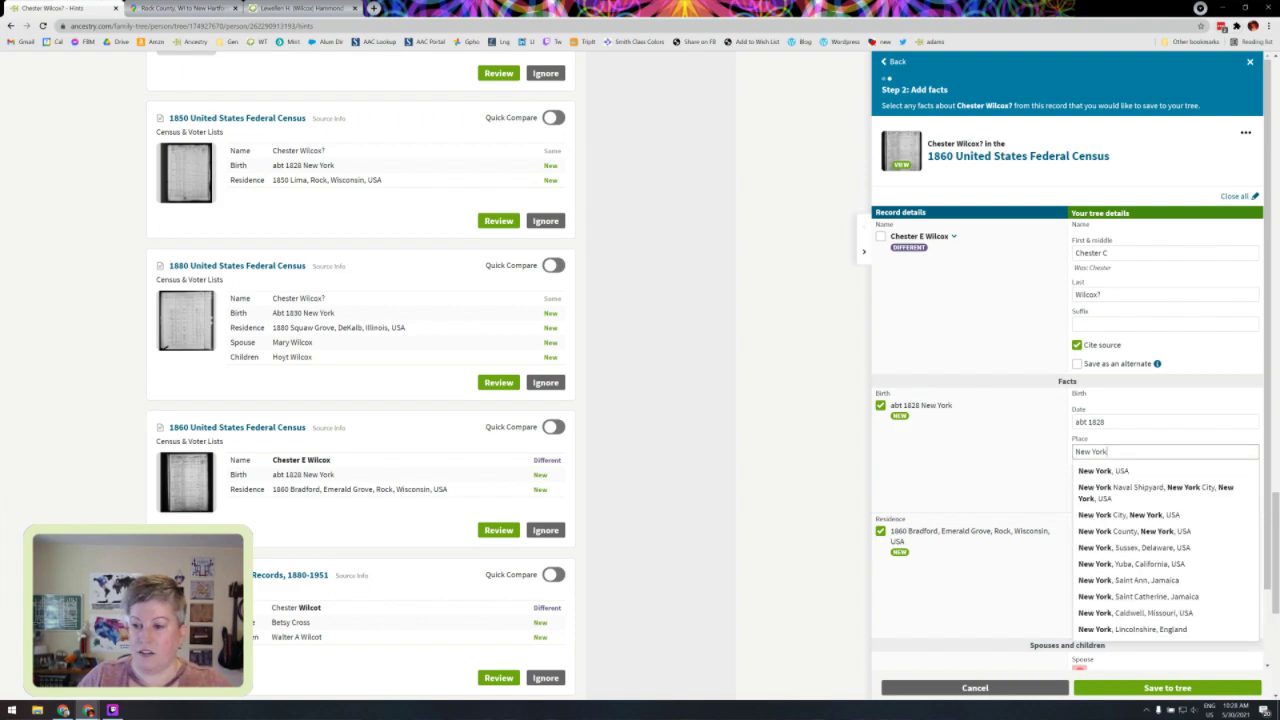
left_click(1138, 476)
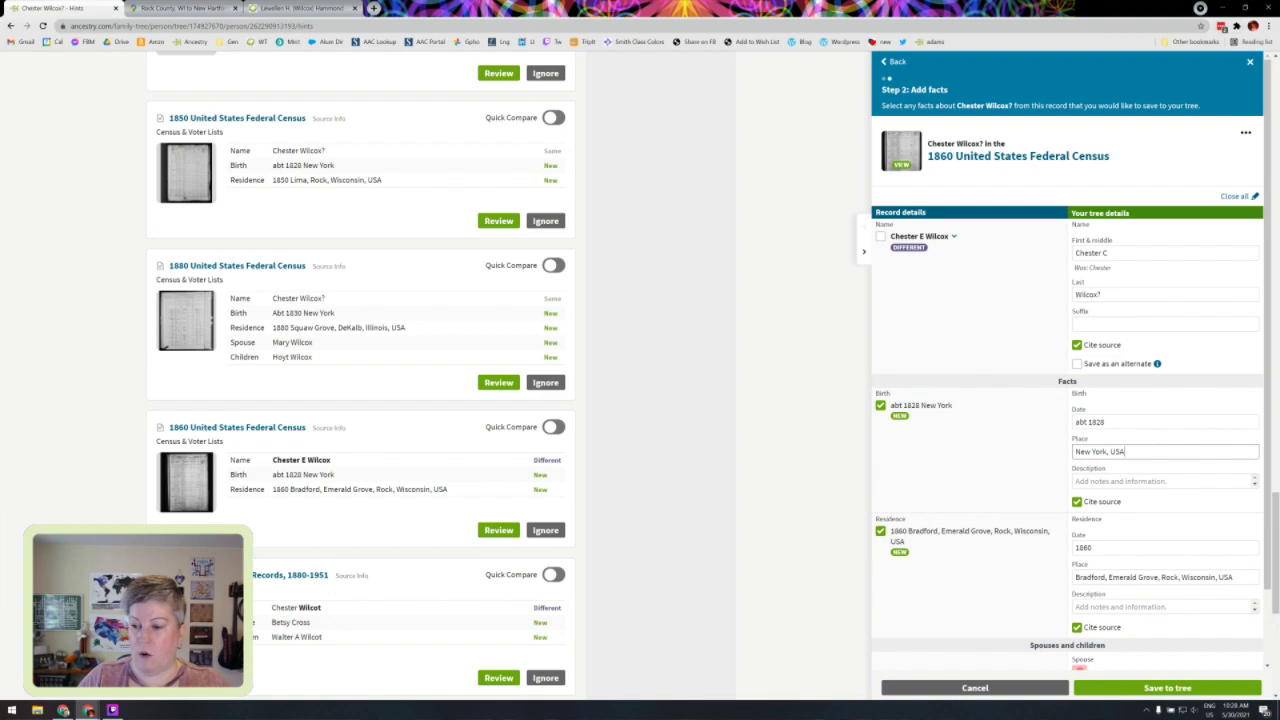
left_click(1250, 572)
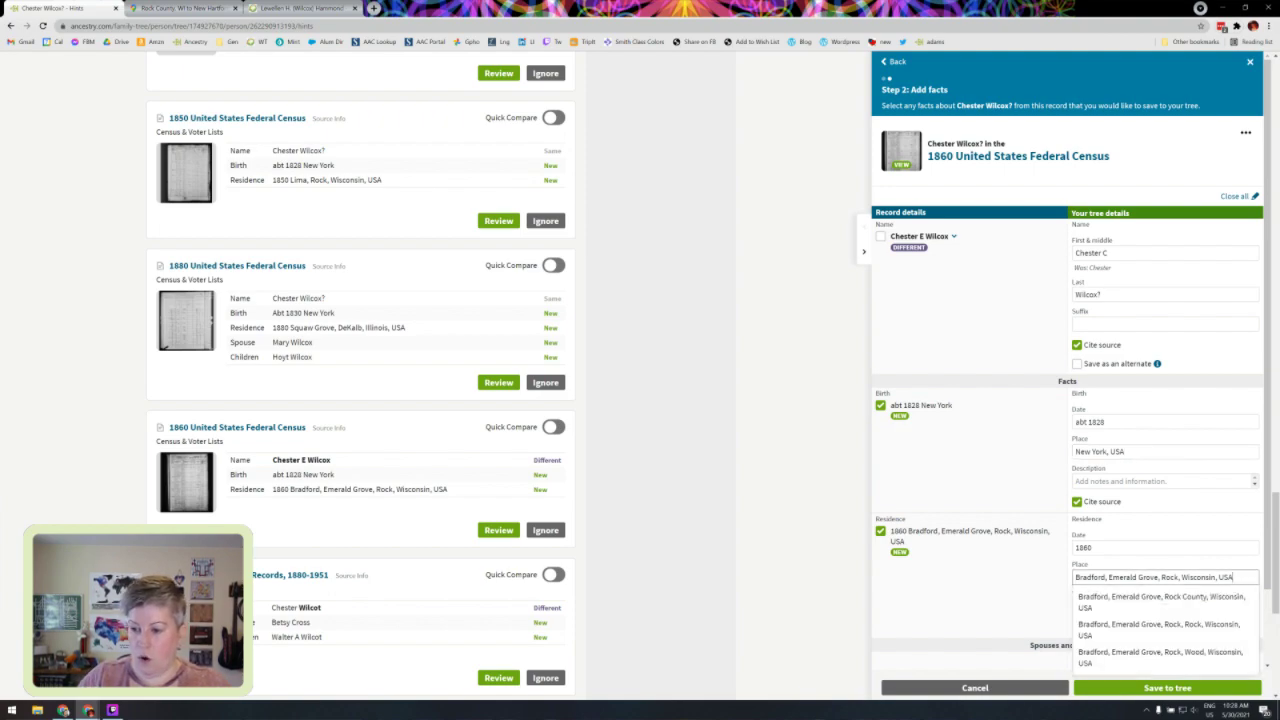
left_click_drag(1110, 577, 1158, 577)
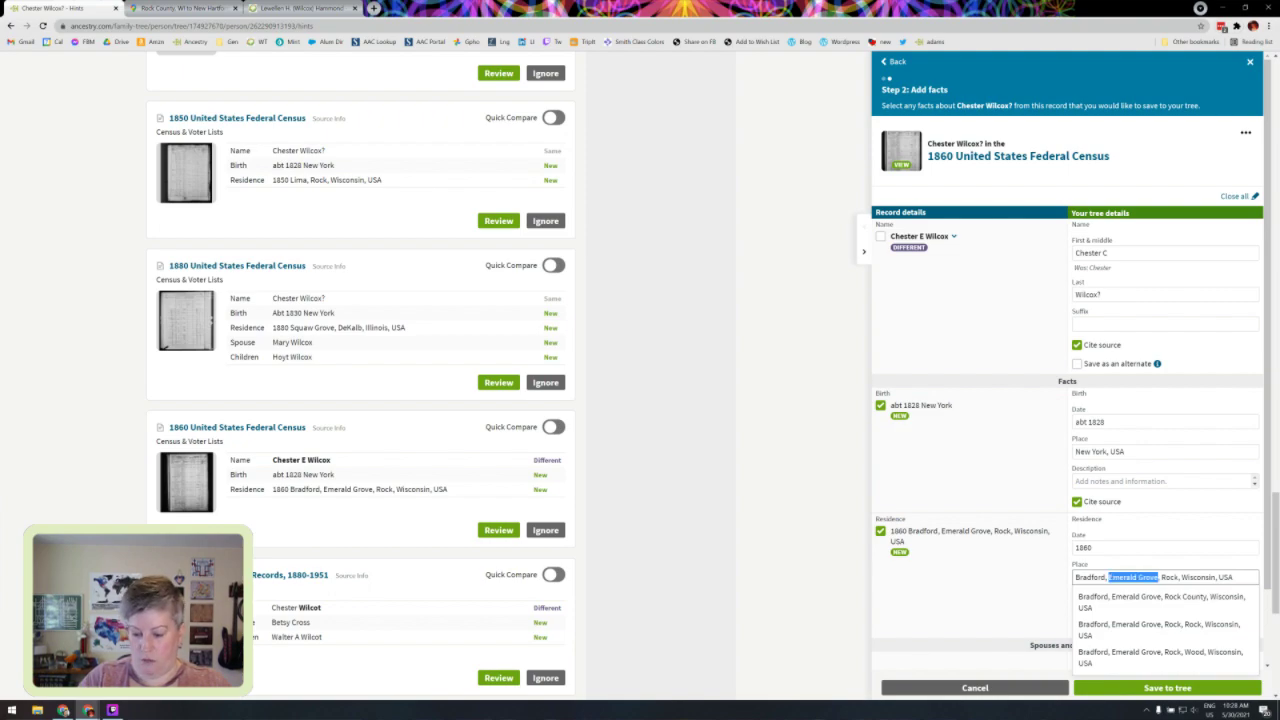
key("BackSpace")
key("Delete")
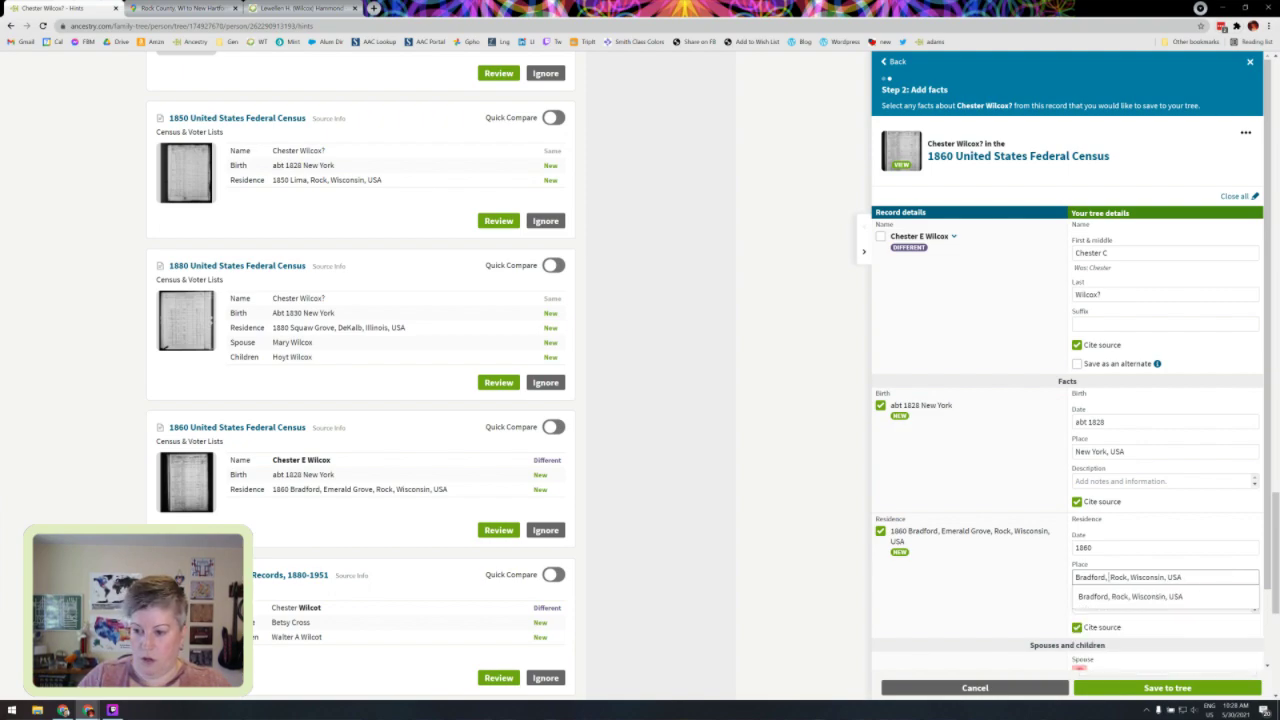
left_click(1150, 597)
Step: Save the reviewed 1860 census facts to the tree and dismiss the accepted-hint confirmation
scroll(1150, 604, "down", 1)
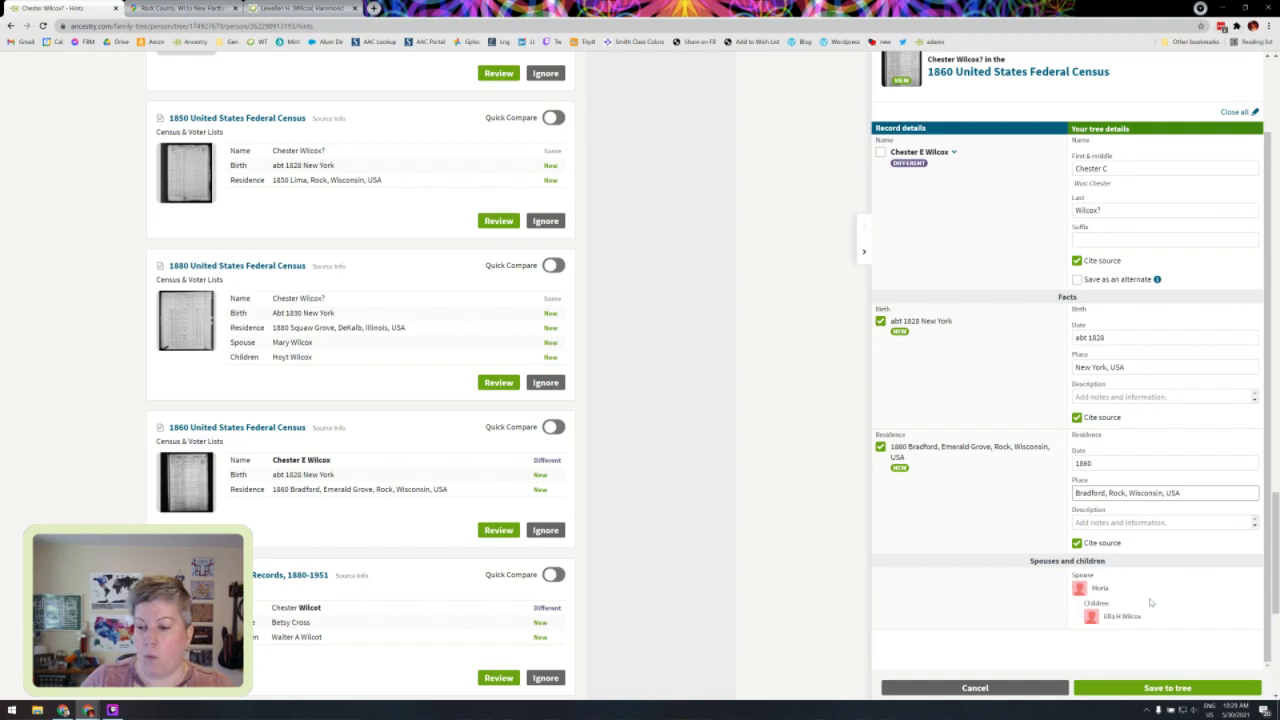
scroll(1150, 602, "down", 2)
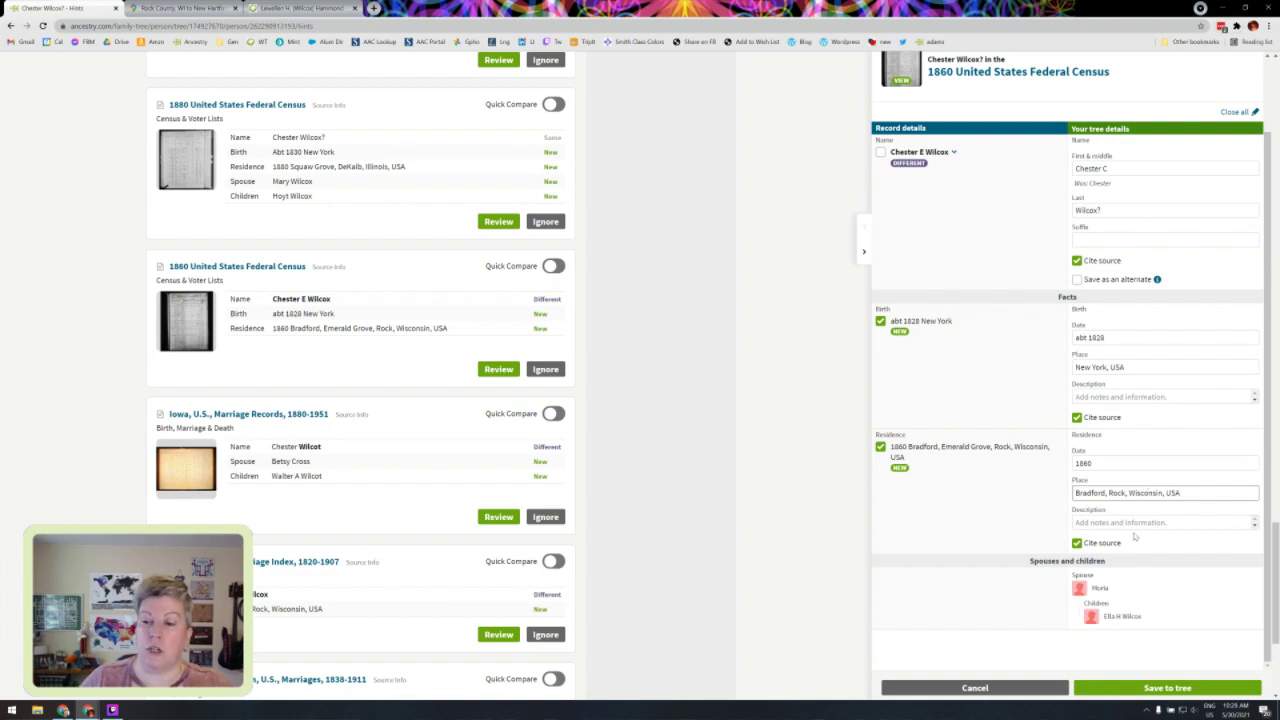
left_click(1165, 690)
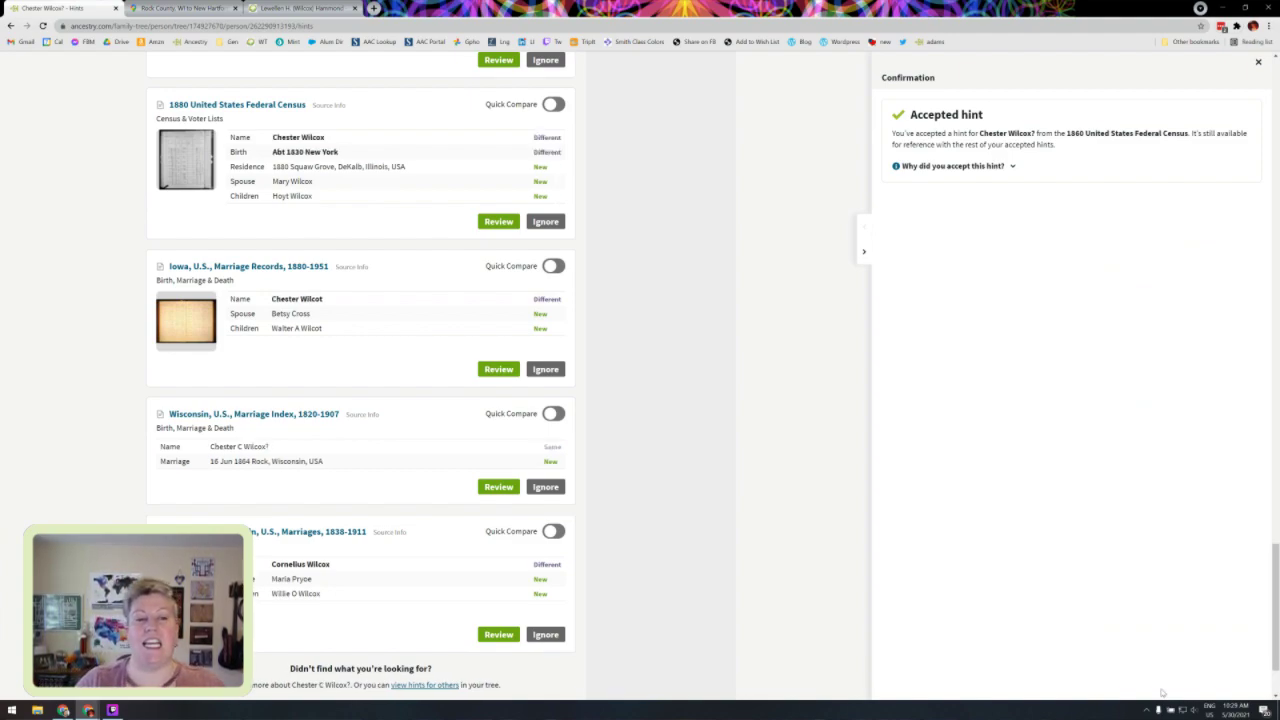
scroll(1020, 657, "down", 2)
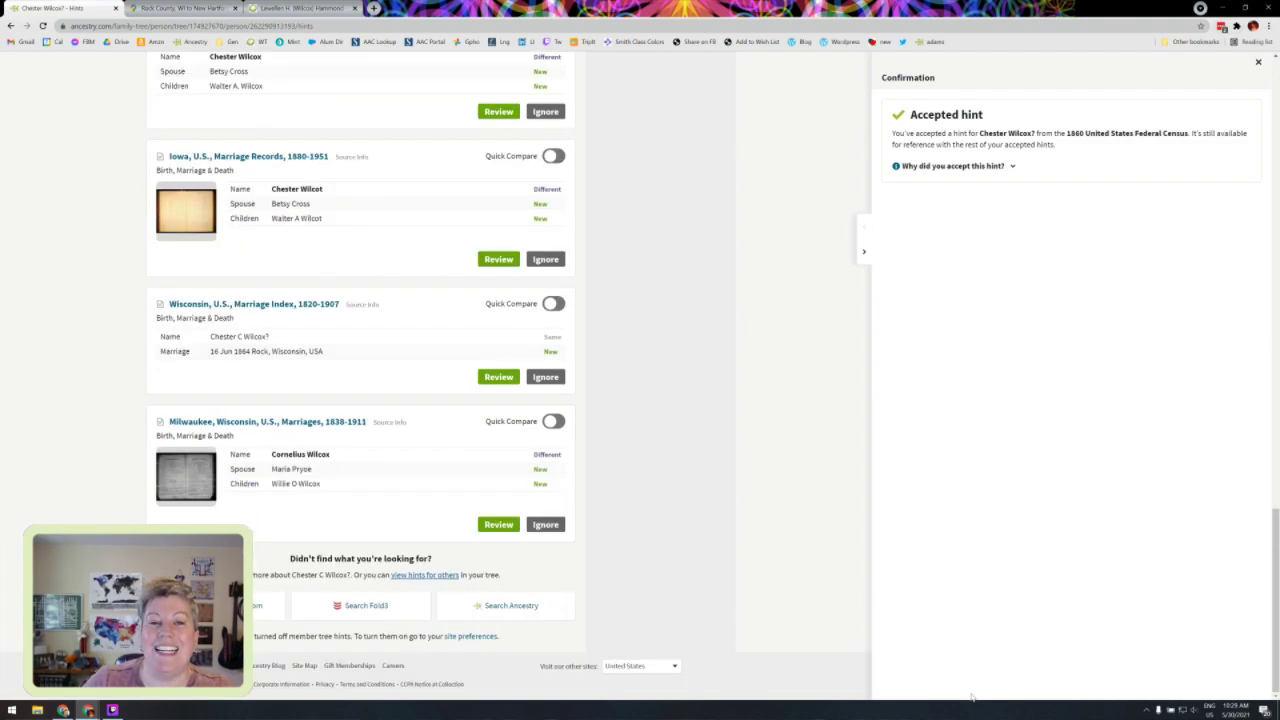
scroll(653, 341, "up", 1)
scroll(653, 341, "up", 15)
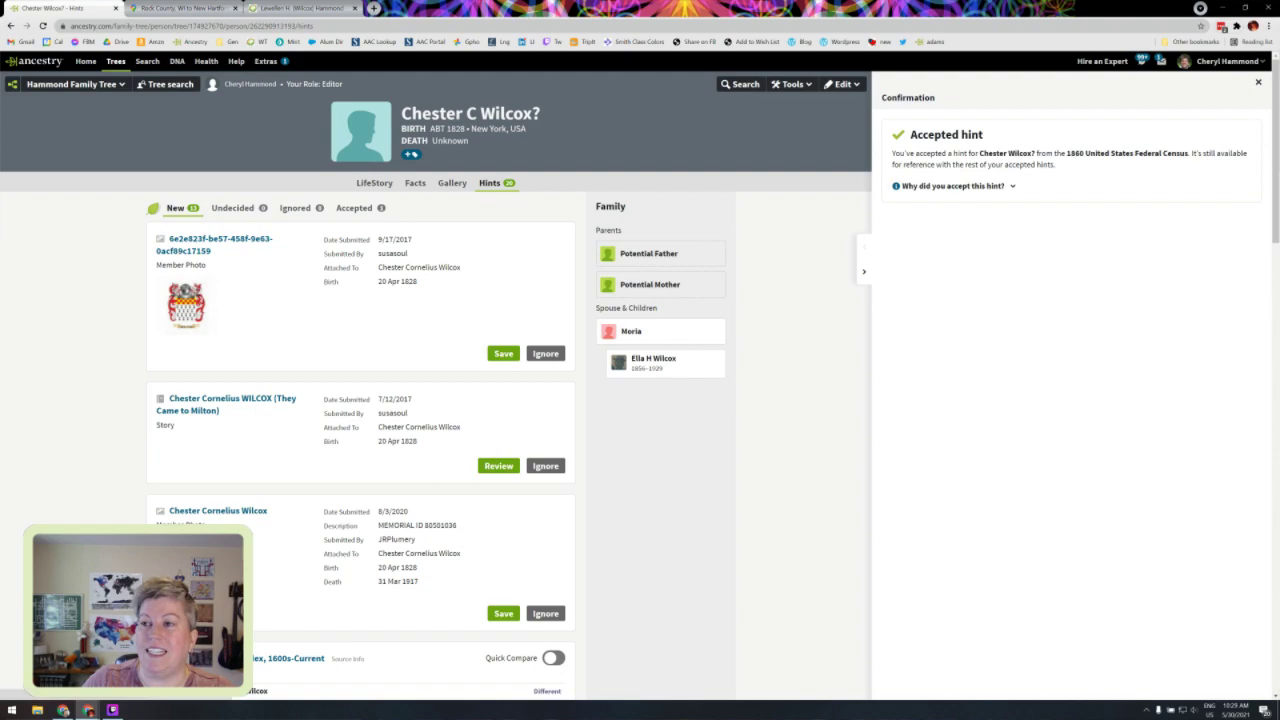
left_click(1258, 83)
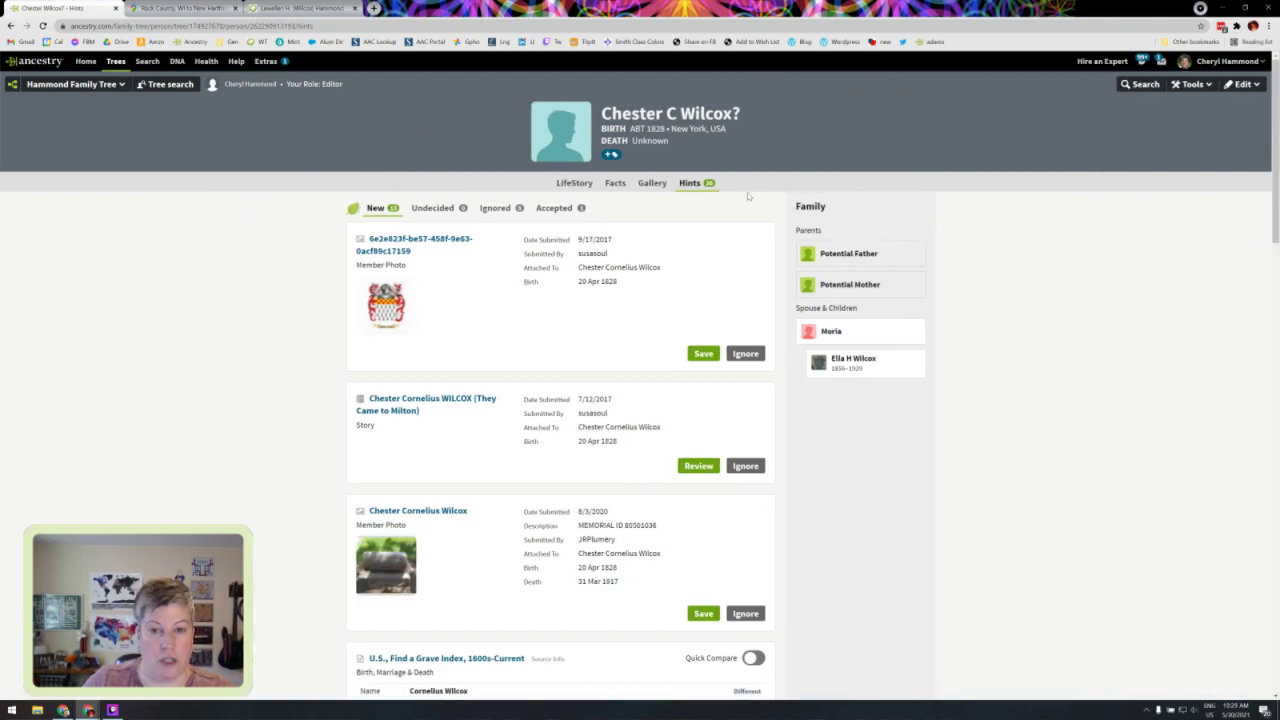
Step: Review the father's facts and look over the source citation for his 1860 United States Federal Census record
left_click(615, 184)
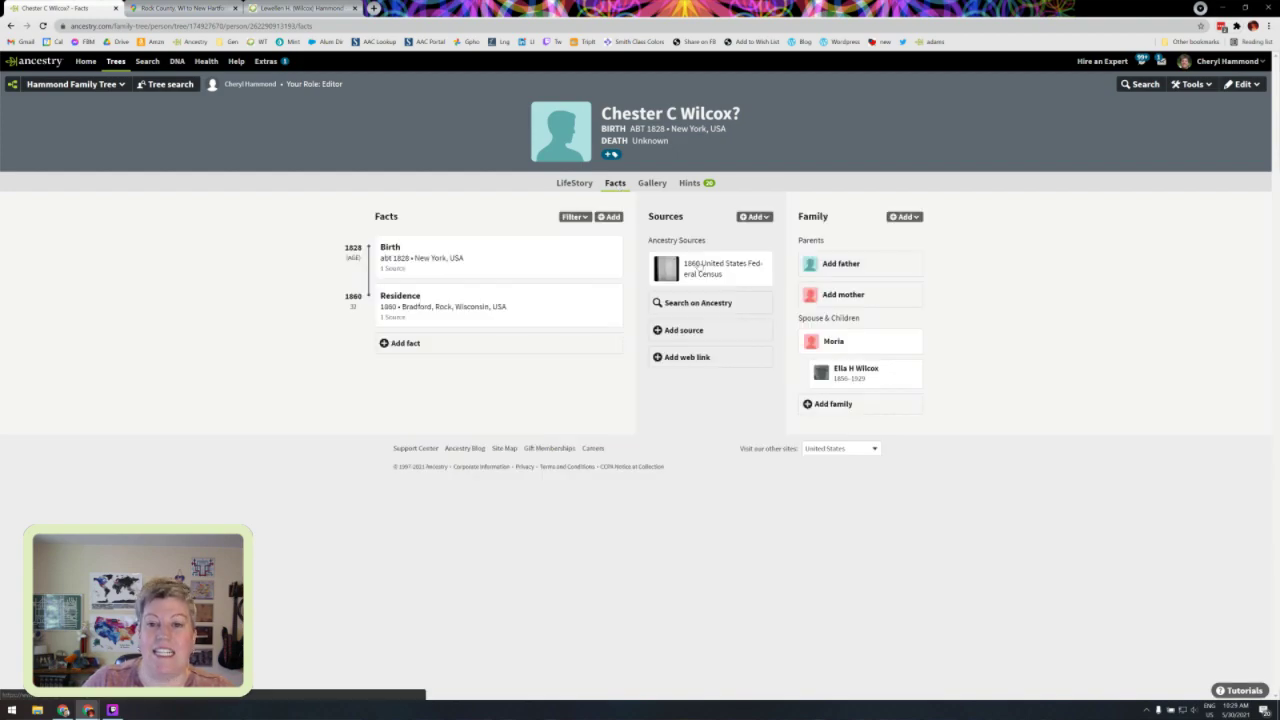
left_click(757, 263)
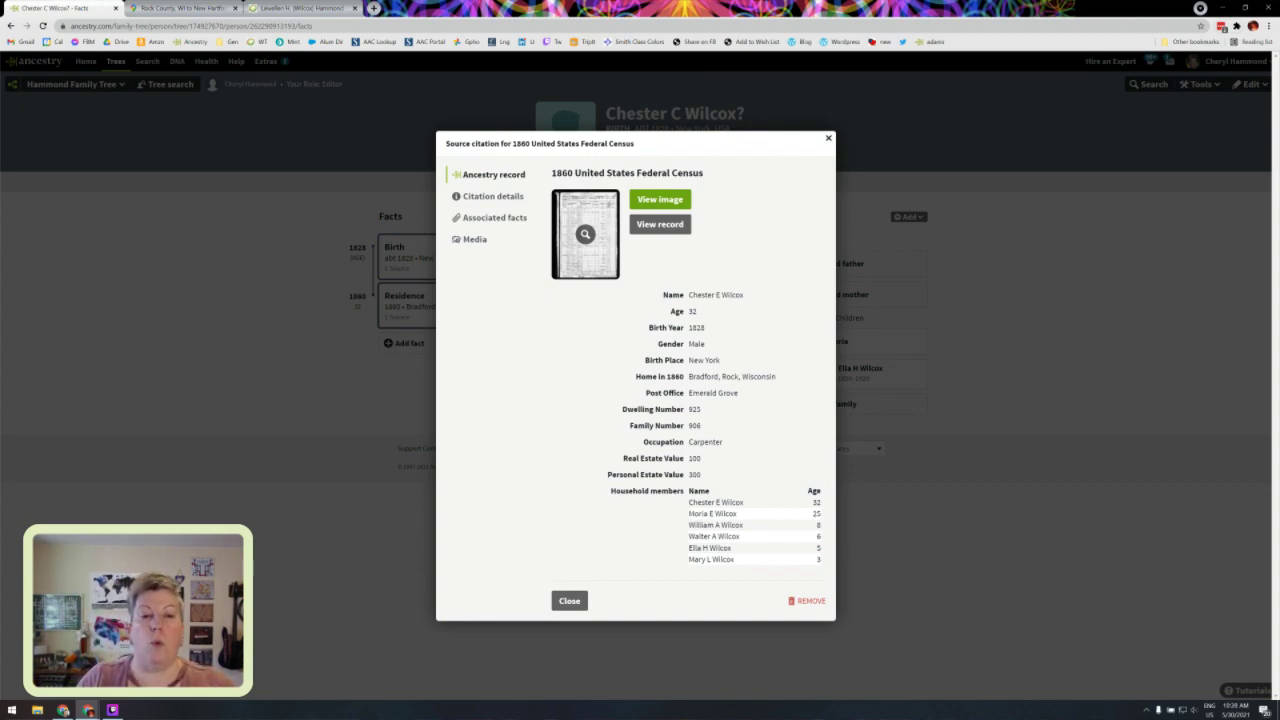
left_click(829, 139)
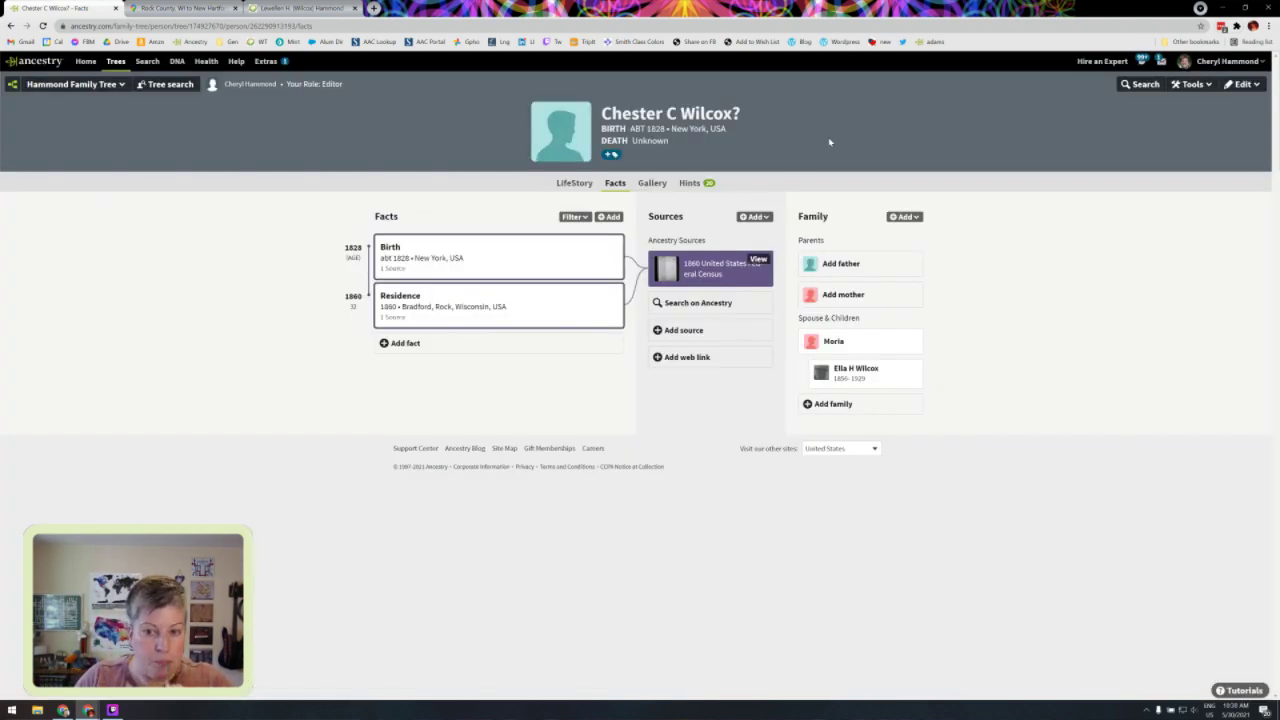
Step: Correct the spelling of the first name on the mother's profile, add her middle initial and save
left_click(865, 342)
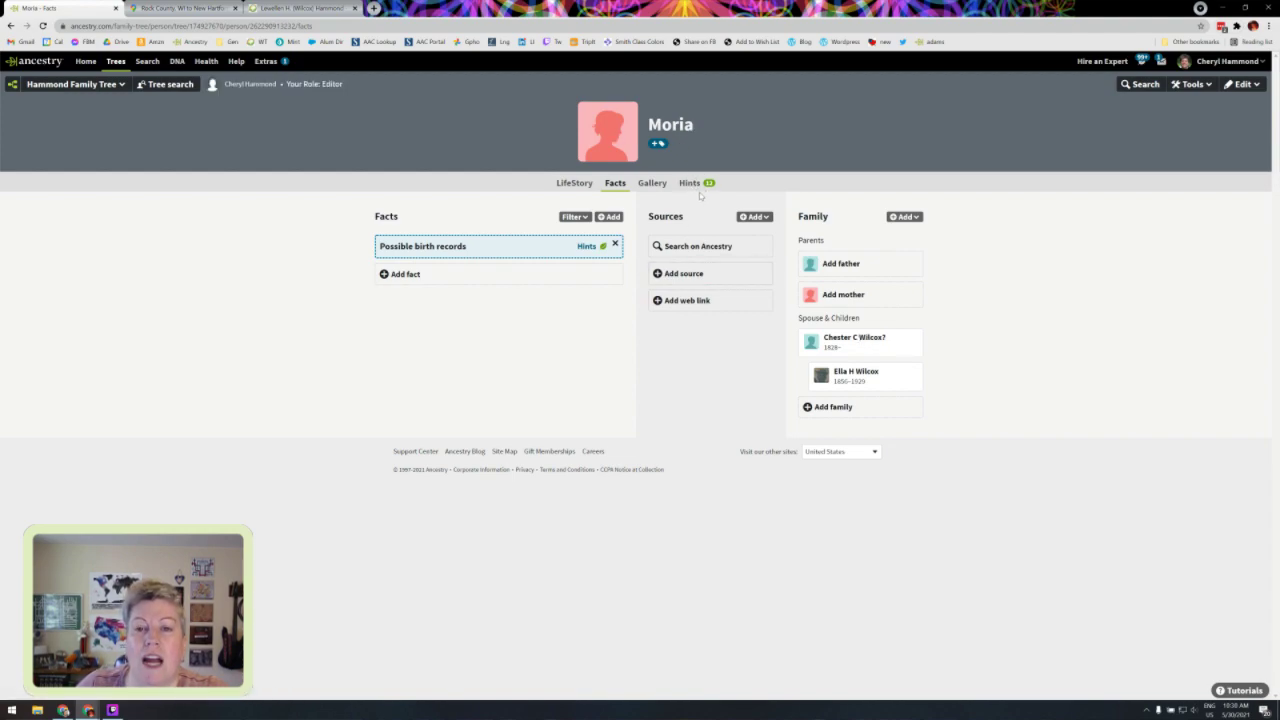
left_click(1236, 86)
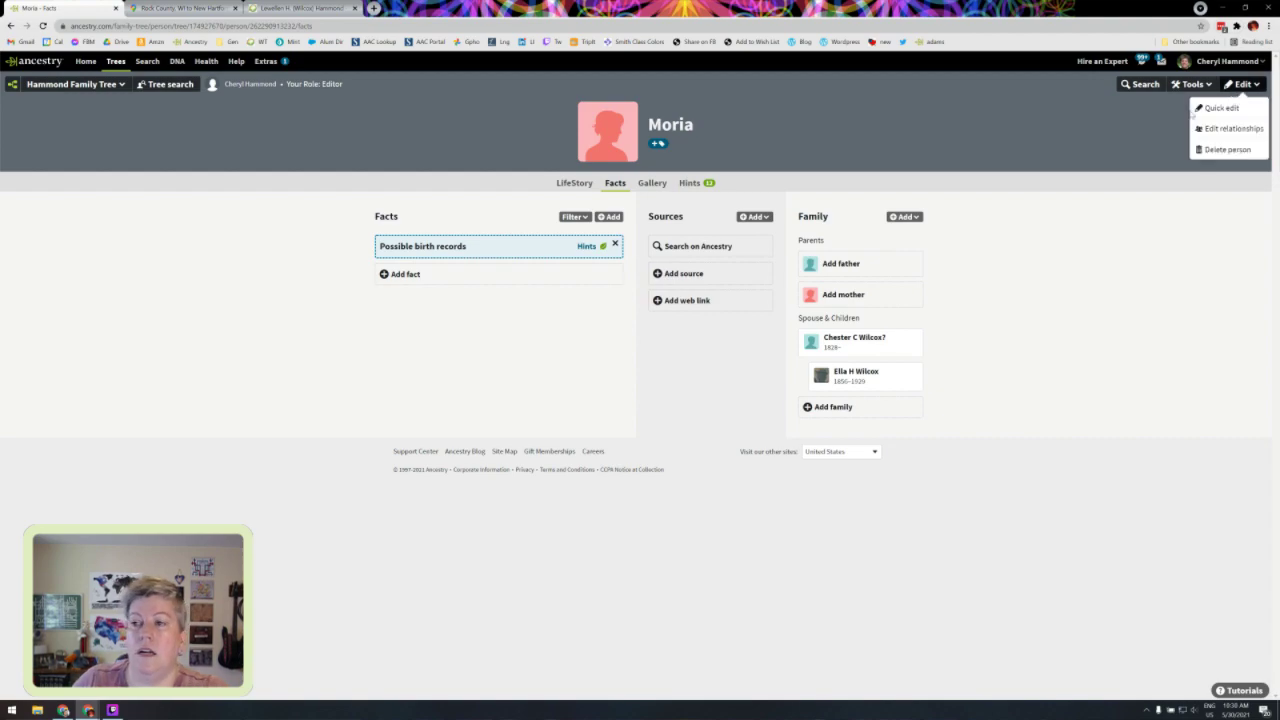
left_click(1212, 108)
left_click(459, 321)
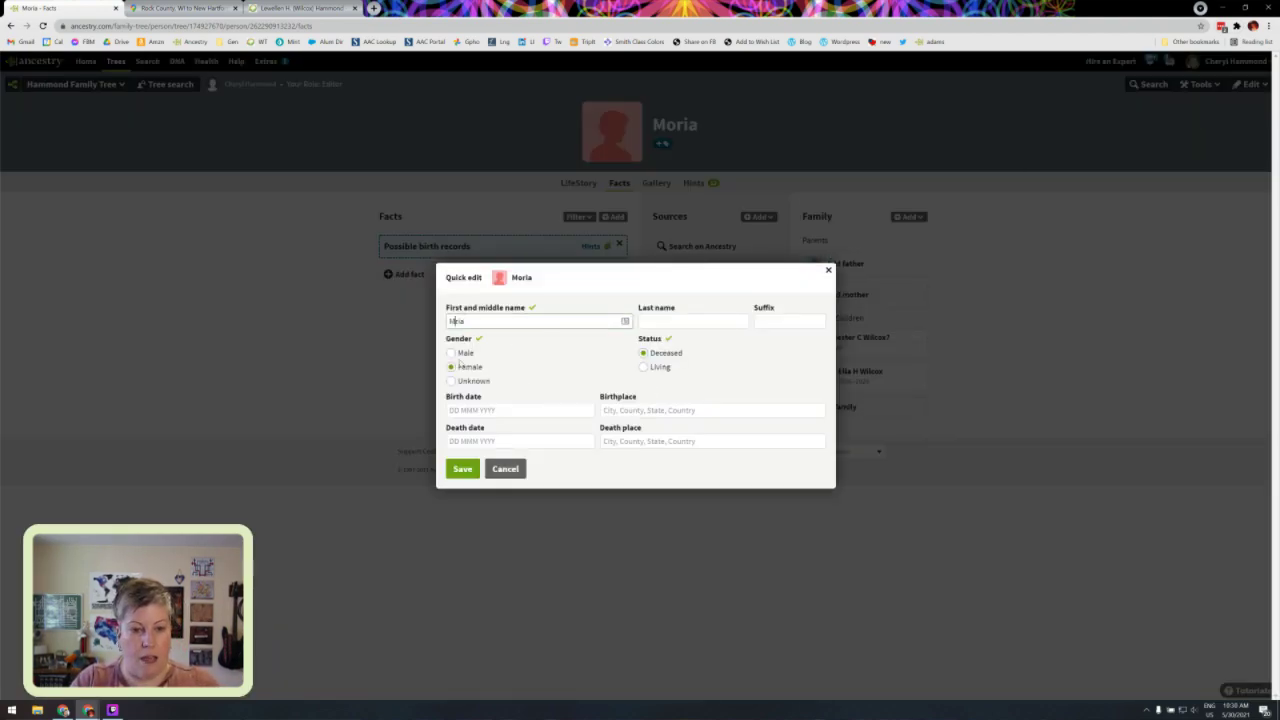
type("a E")
left_click(468, 469)
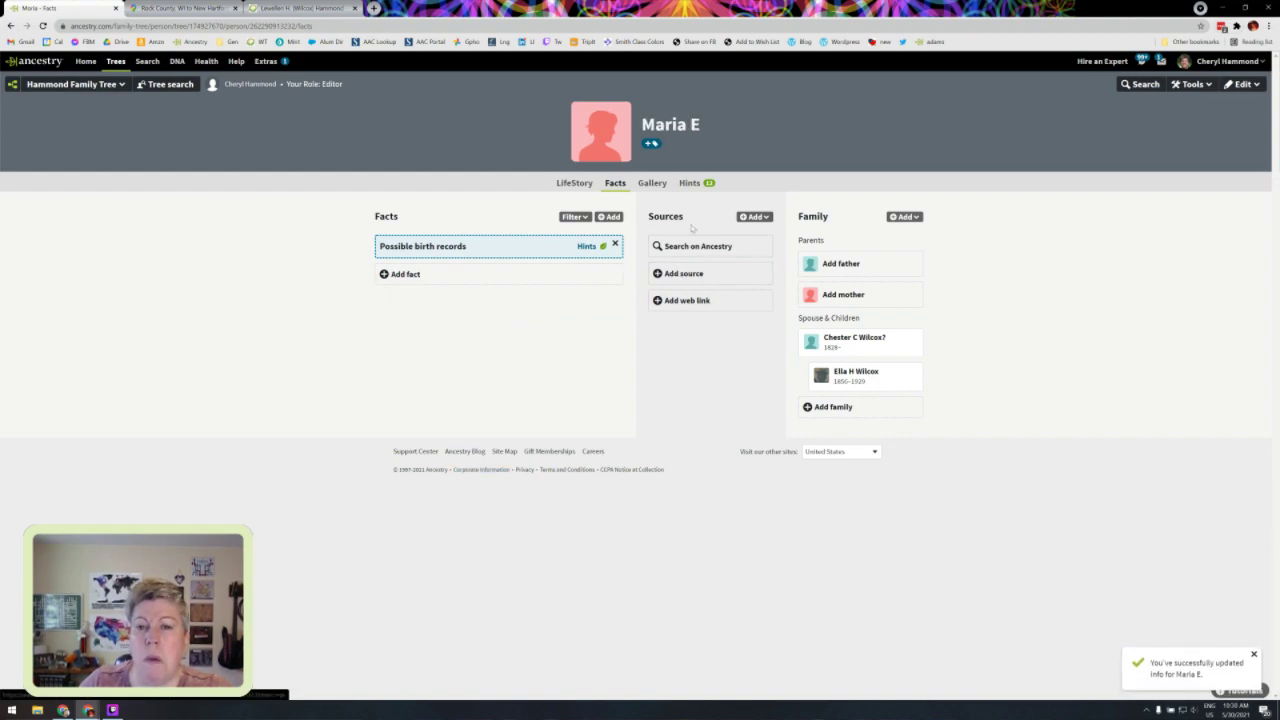
Step: Look through the mother's record hints for her maiden name and parents, including the Find a Grave, death and marriage records
left_click(690, 184)
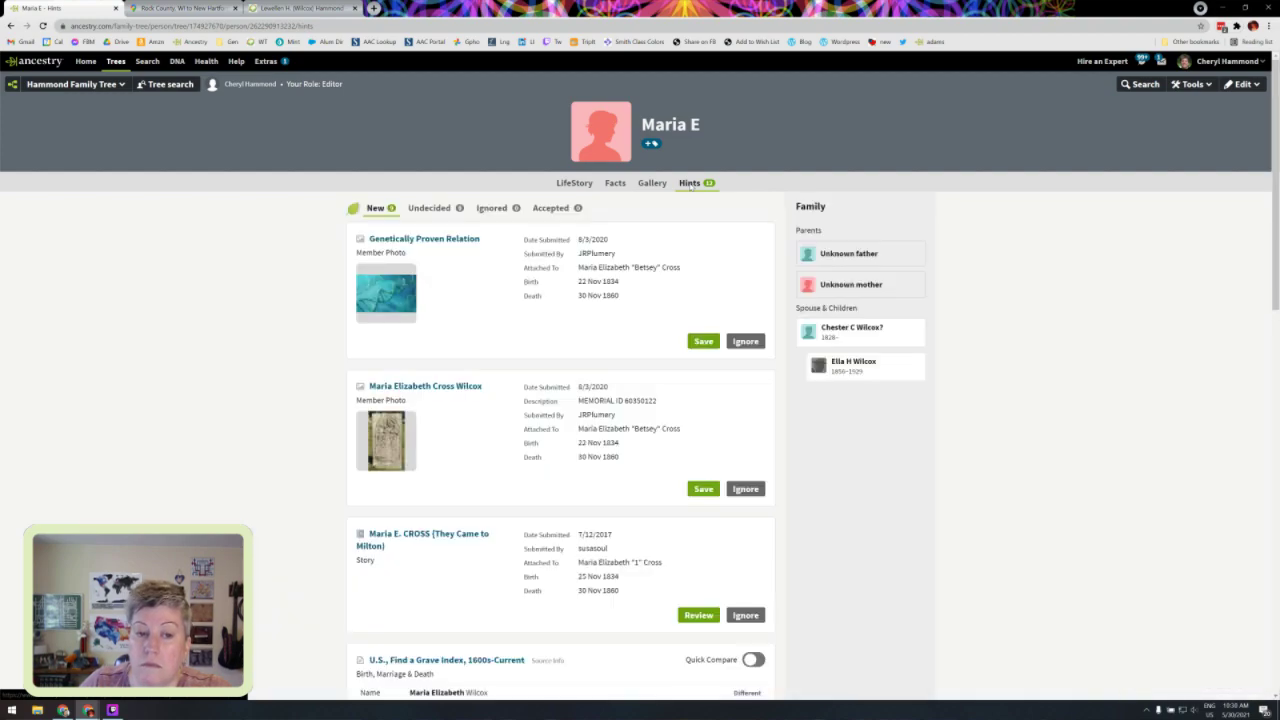
scroll(704, 417, "down", 3)
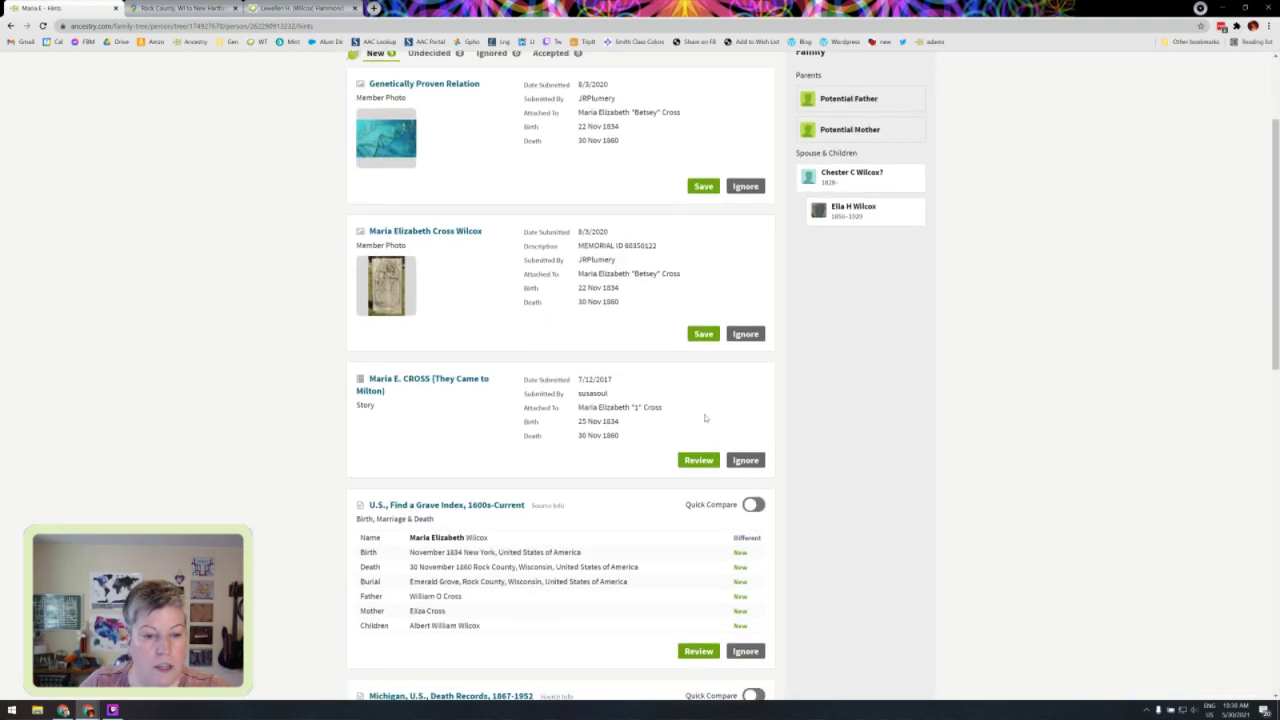
scroll(704, 417, "down", 3)
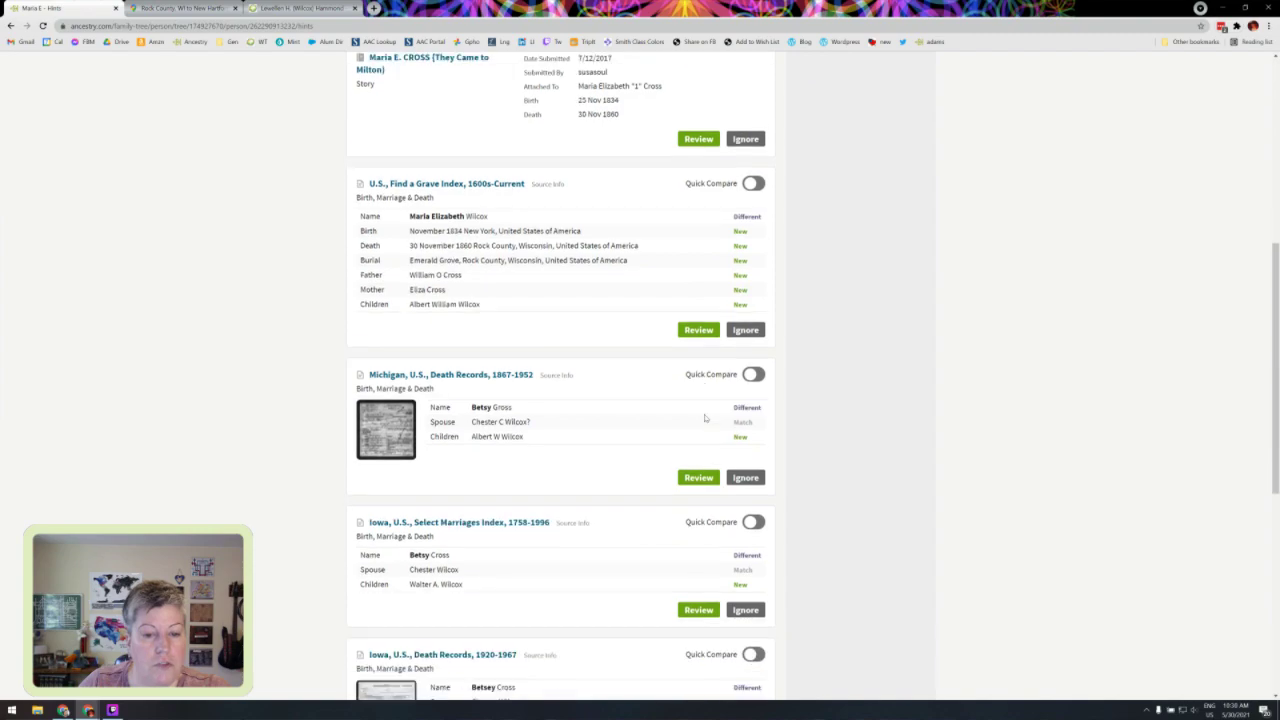
scroll(704, 417, "down", 3)
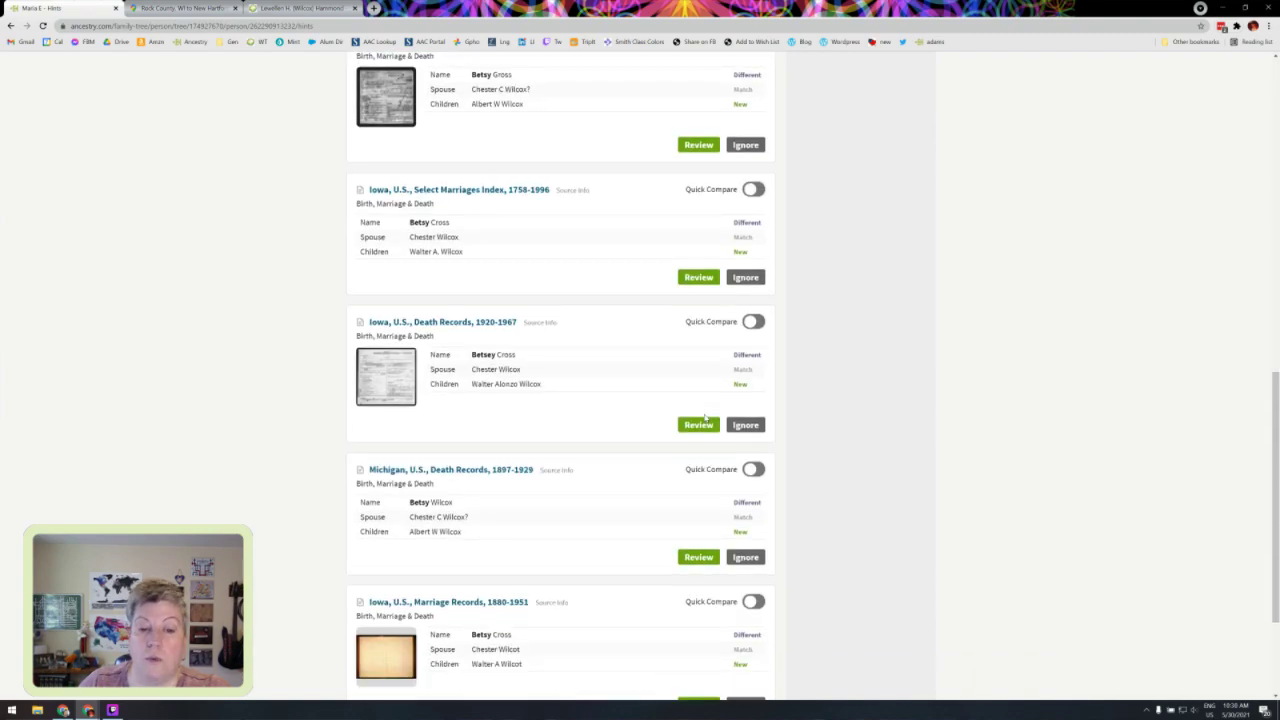
scroll(704, 418, "down", 2)
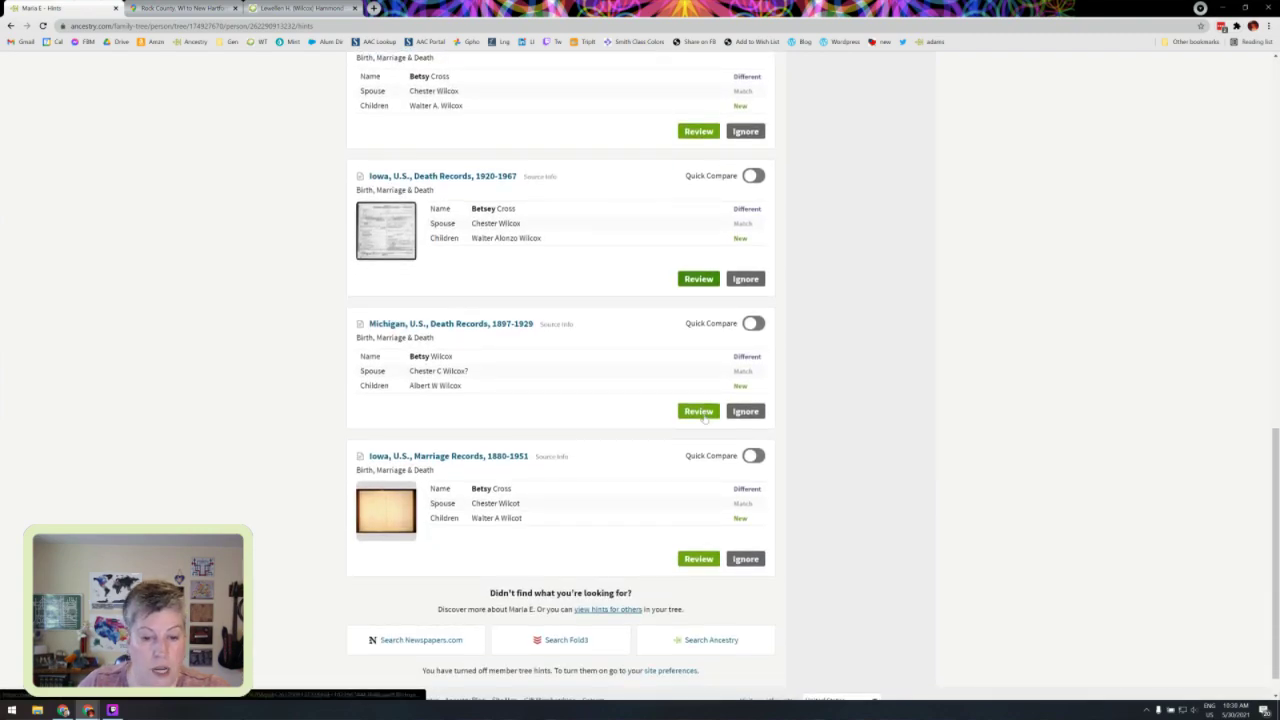
scroll(704, 418, "up", 2)
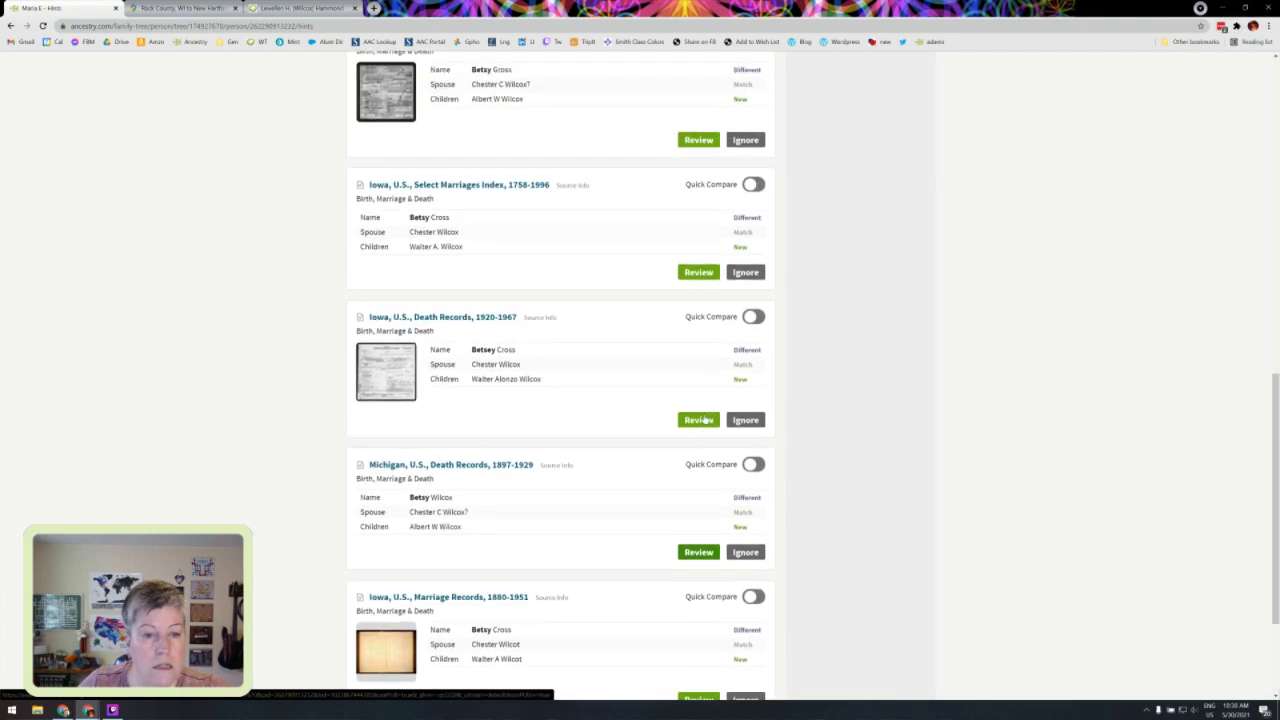
scroll(704, 418, "up", 2)
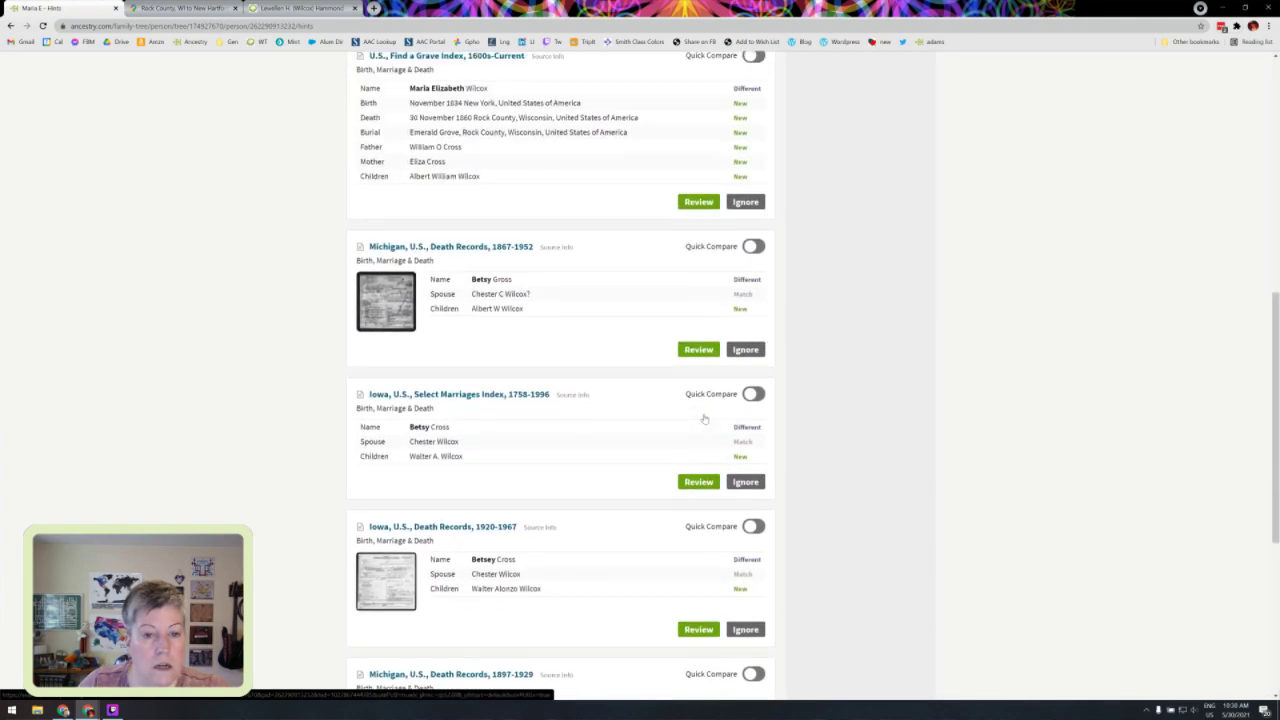
scroll(704, 418, "up", 3)
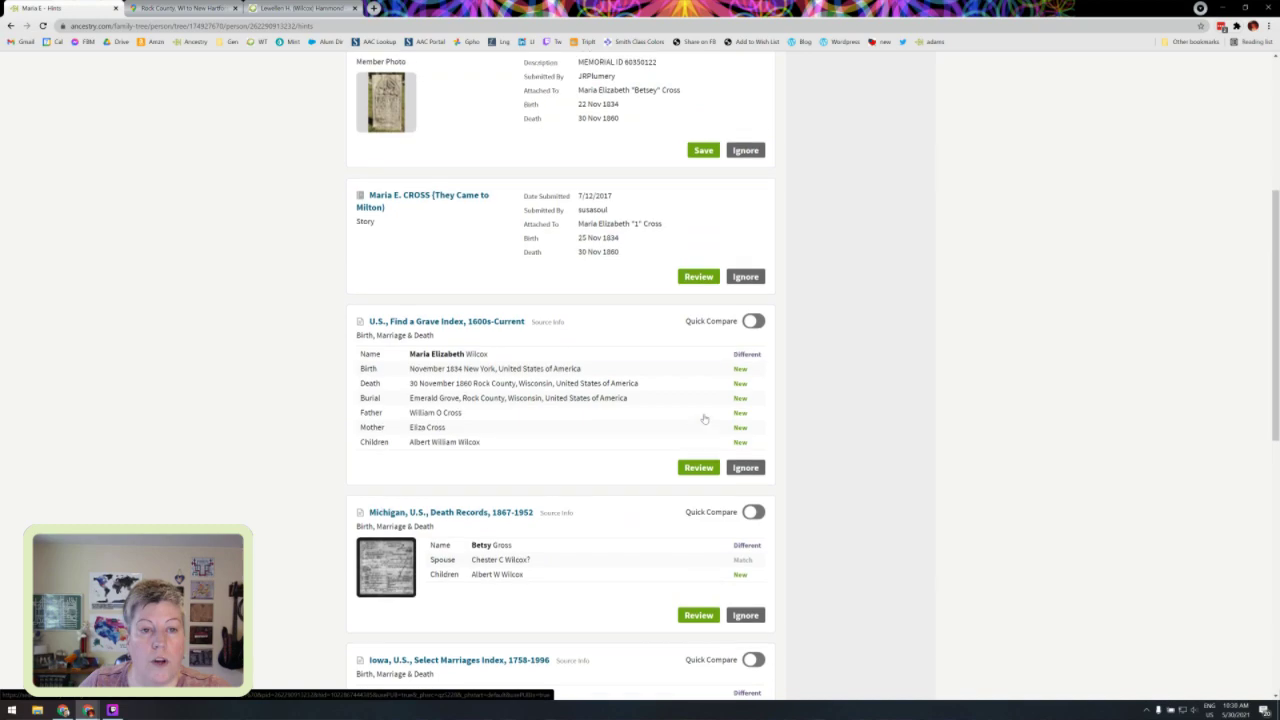
Step: Compare the mother's remaining hints, from the member photos and story down to the Michigan and Iowa death and marriage records
scroll(704, 418, "up", 3)
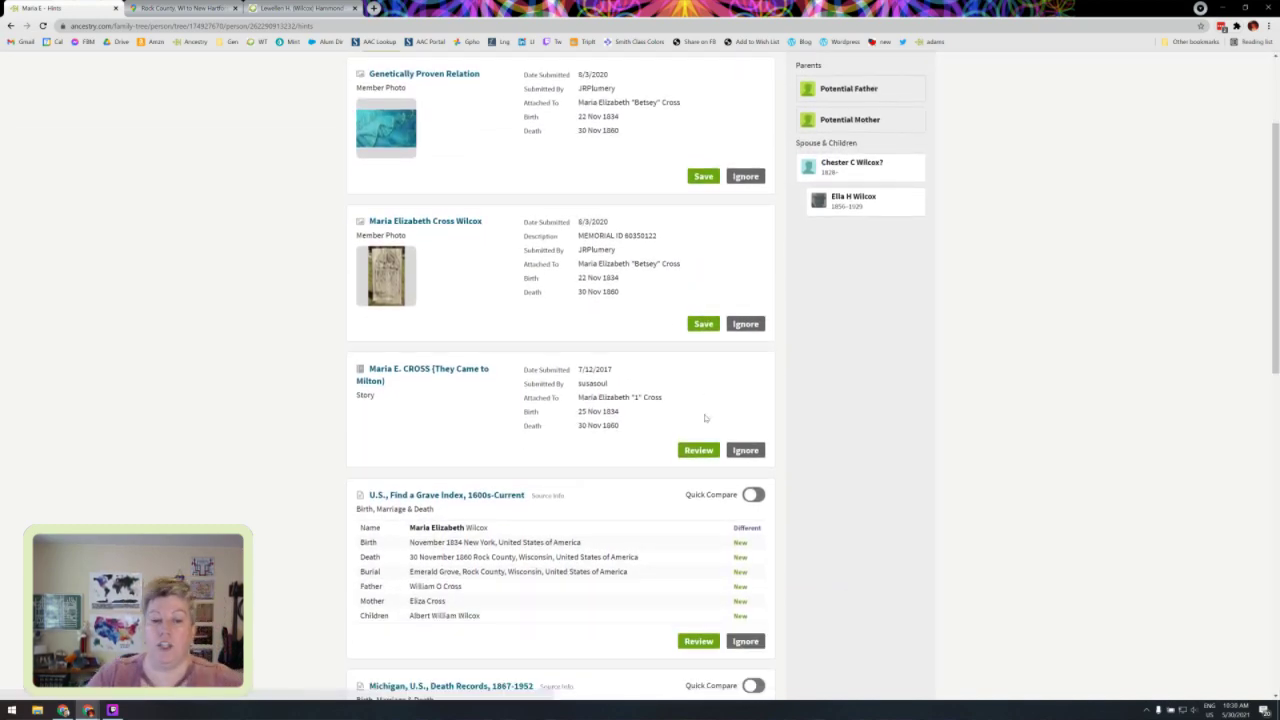
scroll(704, 418, "down", 3)
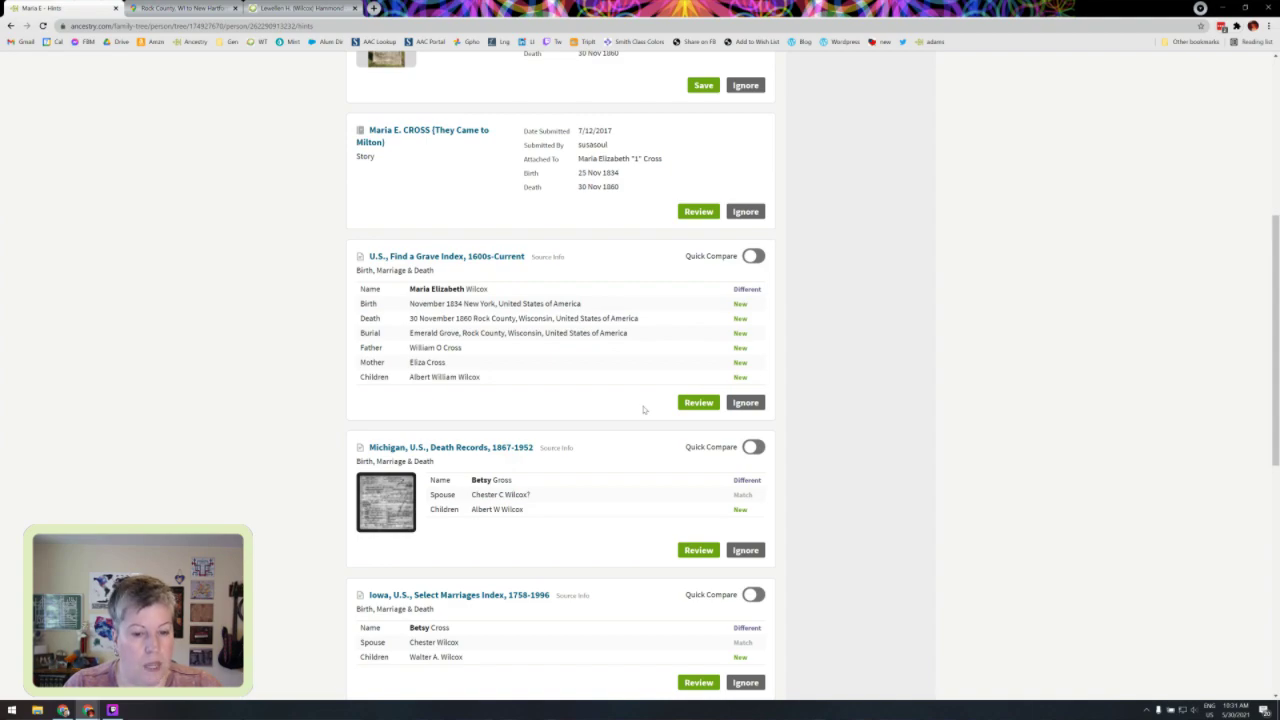
scroll(644, 409, "down", 1)
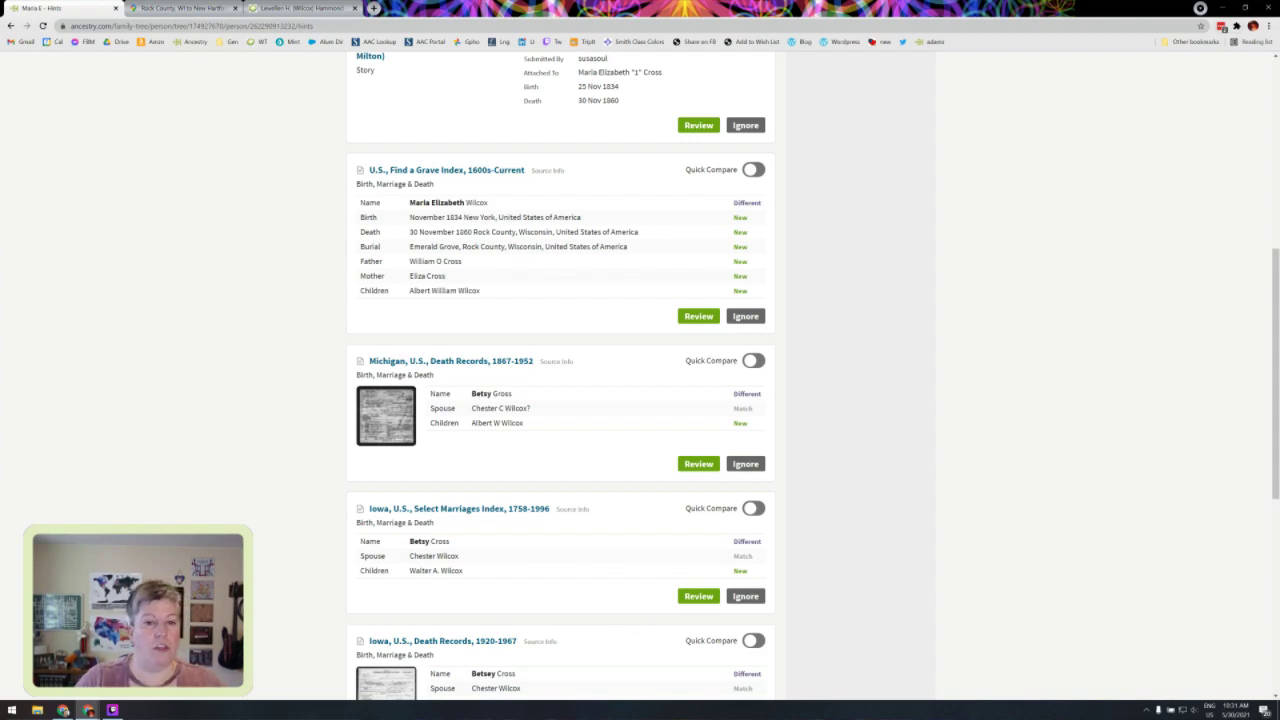
scroll(476, 290, "down", 5)
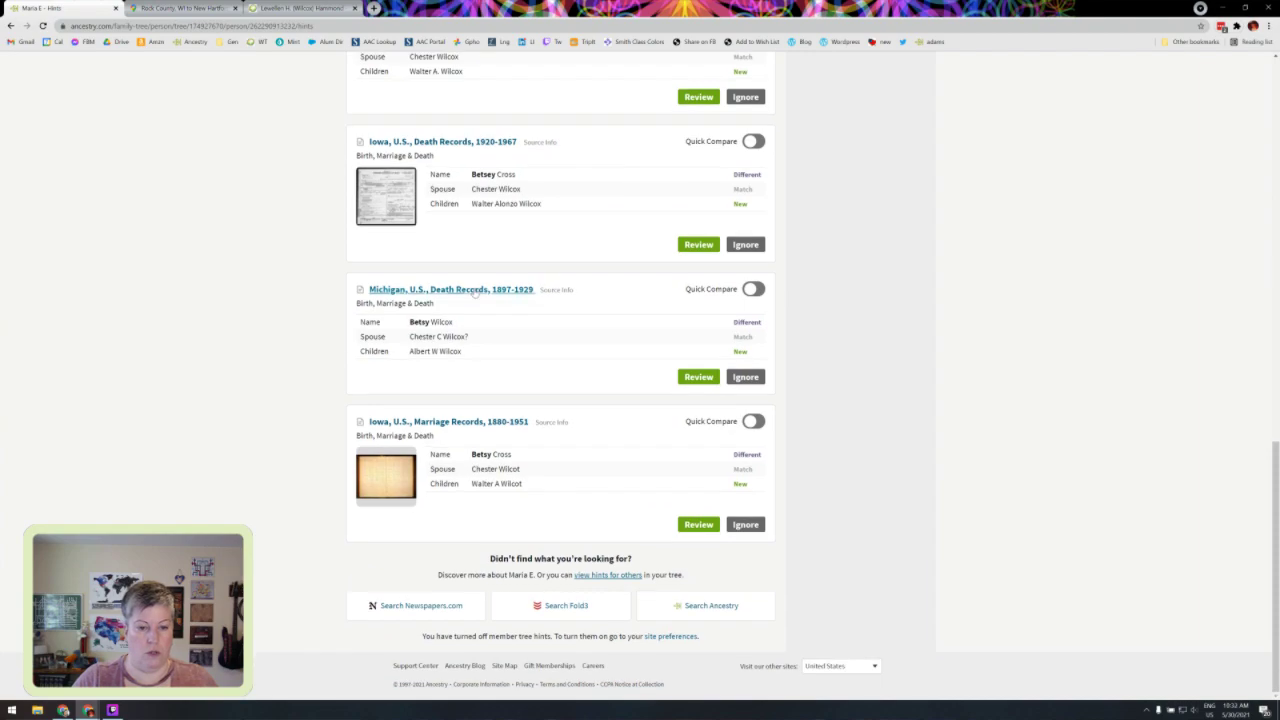
scroll(476, 290, "up", 10)
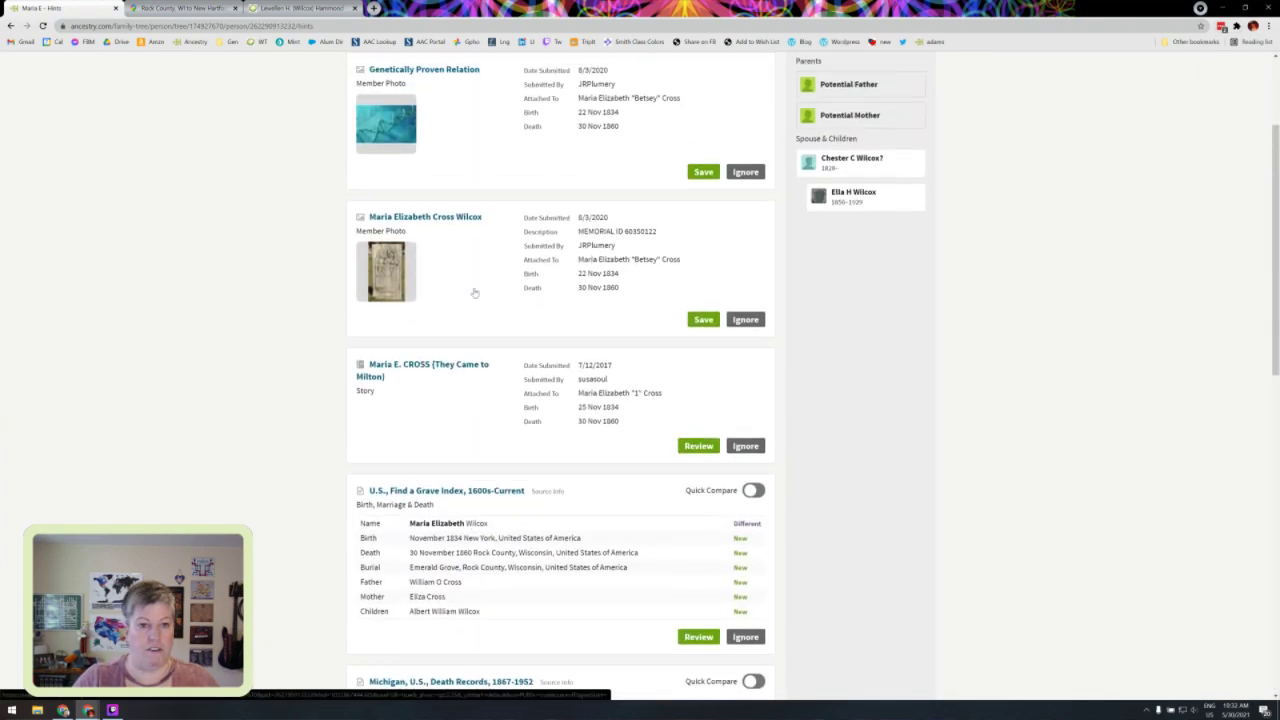
scroll(476, 293, "up", 2)
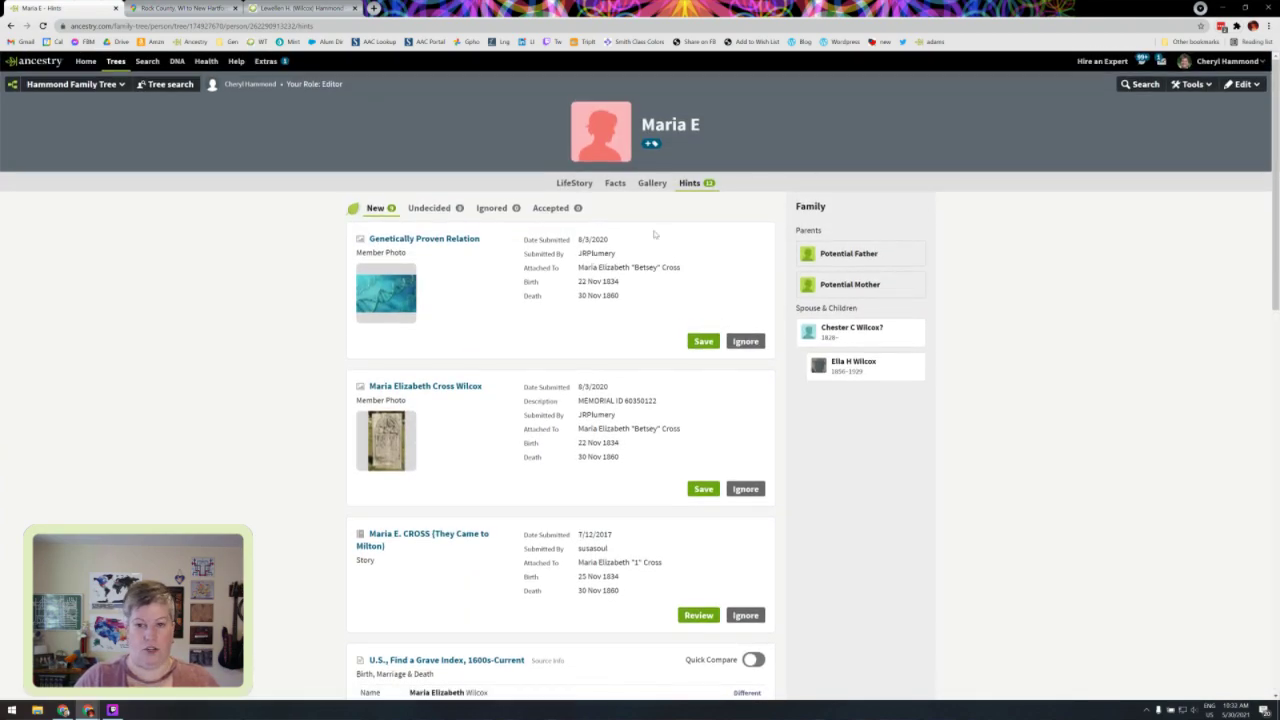
Step: Open the mother's own 1860 census record through the household members on the father's census source
left_click(620, 182)
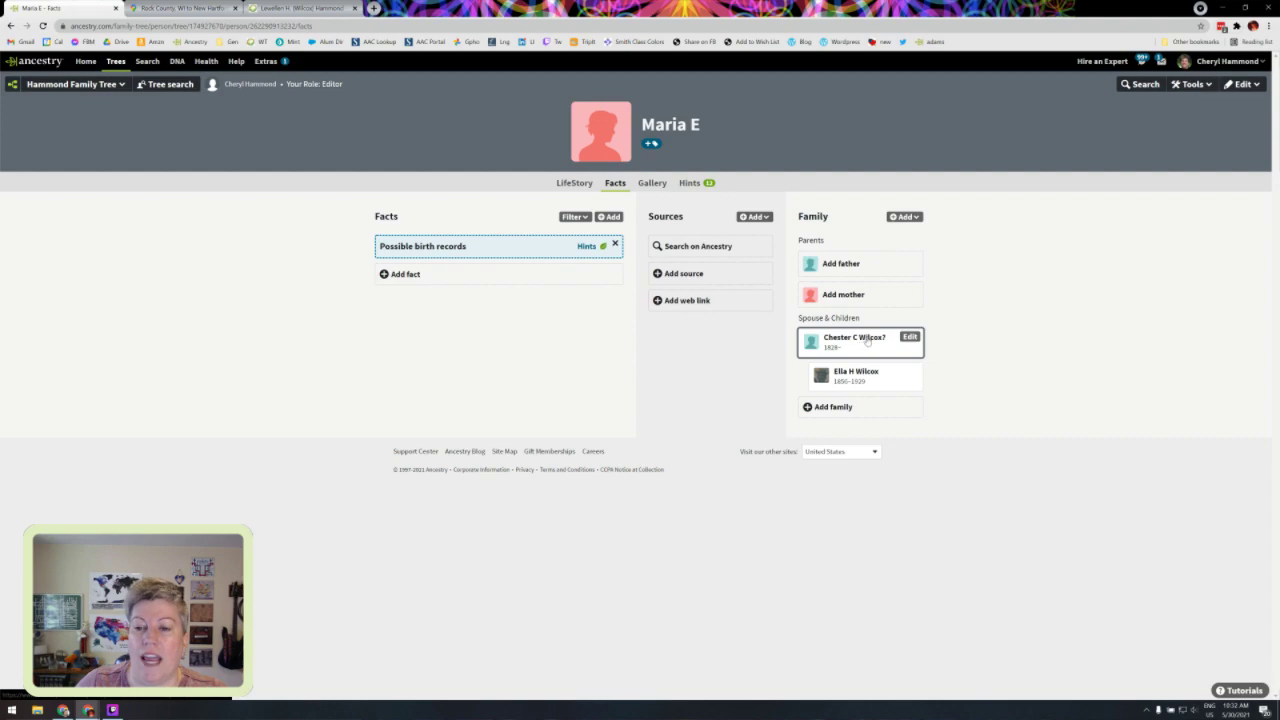
left_click(848, 342)
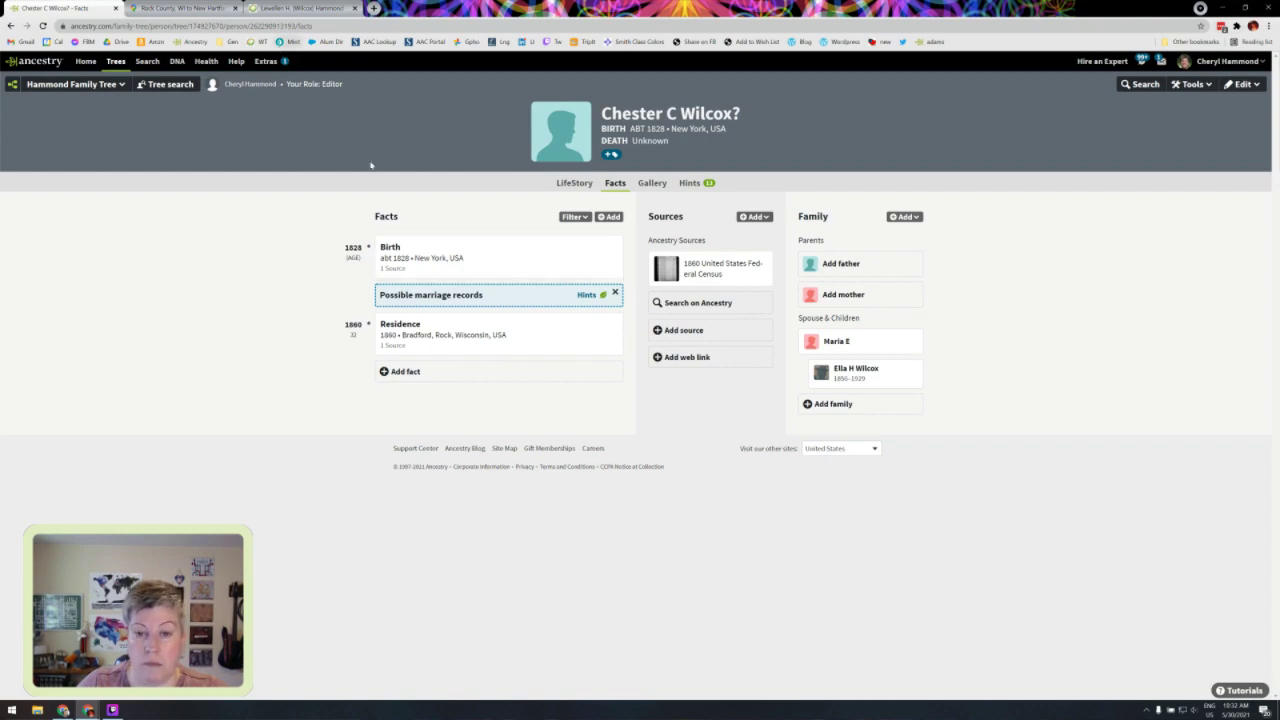
left_click(750, 267)
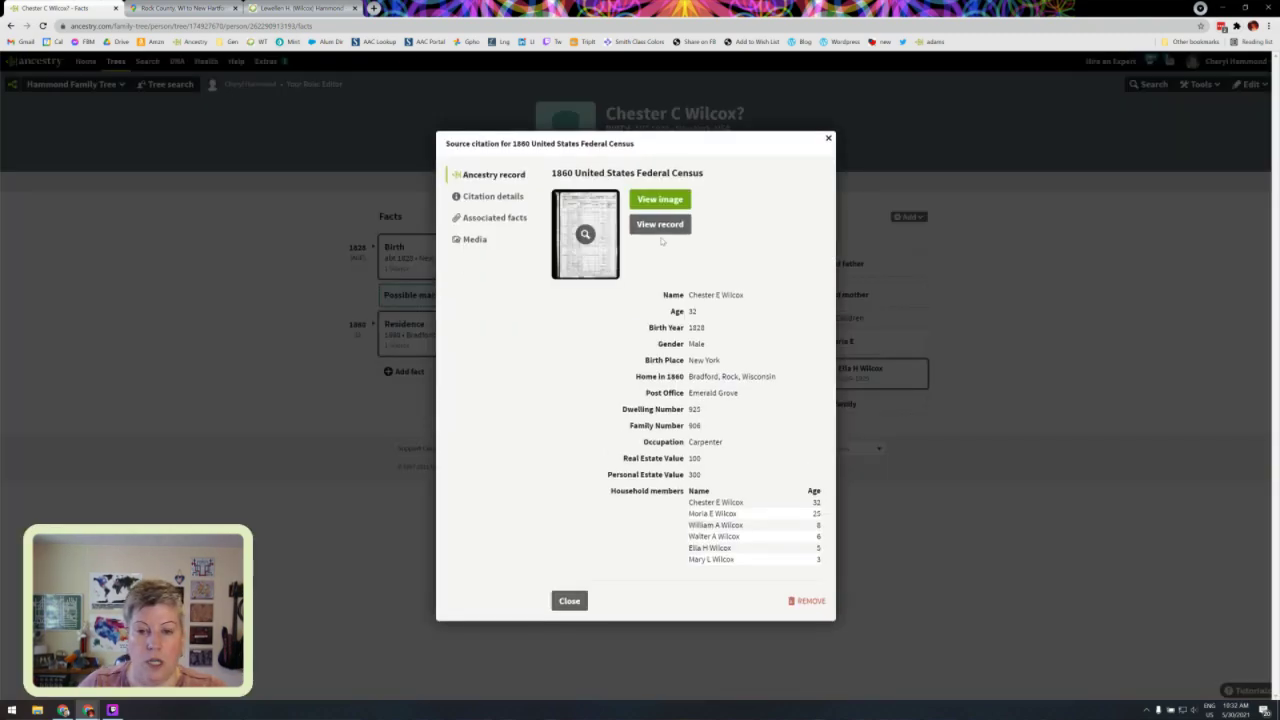
left_click(660, 224)
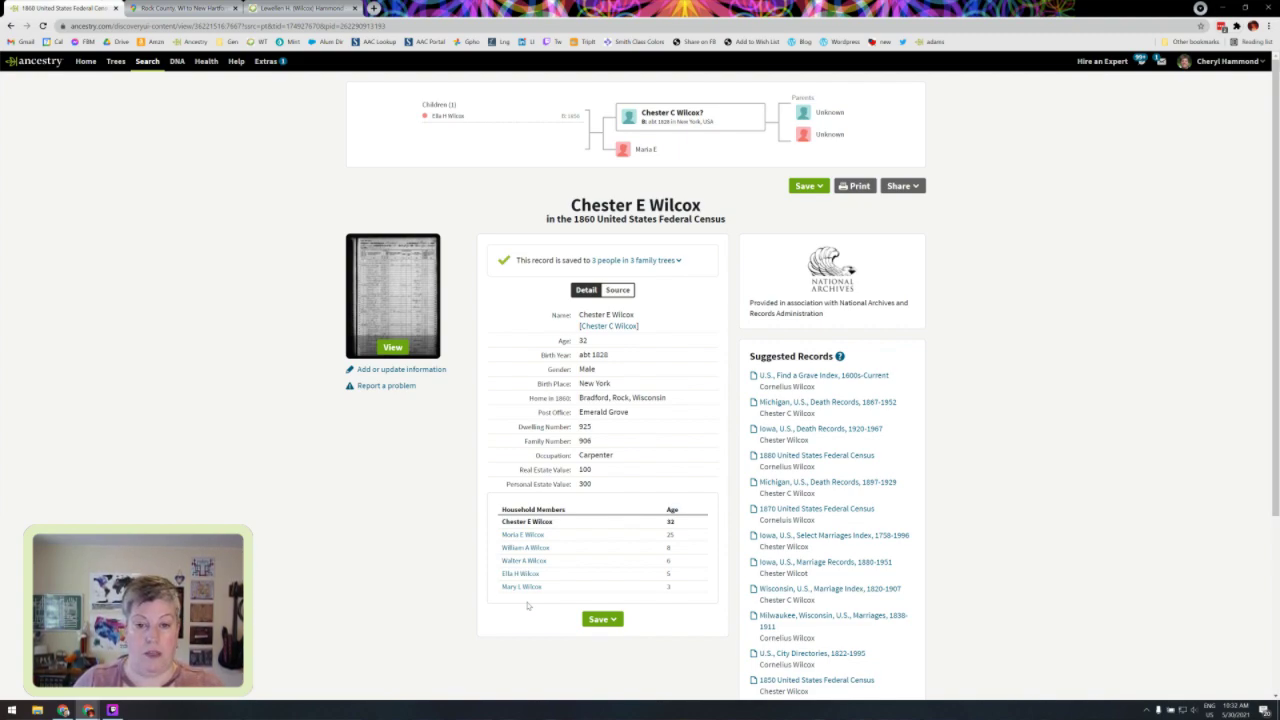
left_click(523, 536)
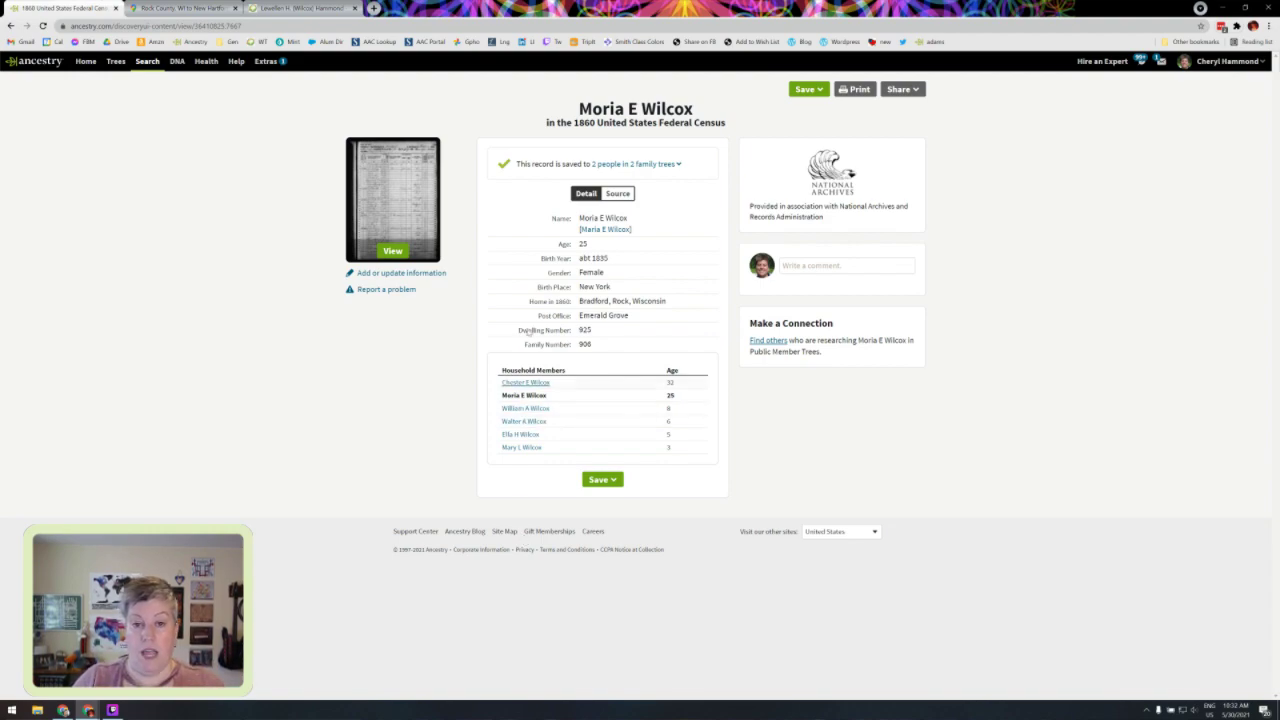
Step: Check the member-submitted name correction and the handwritten census image for the spelling of the mother's first name, and return to her record
left_click(620, 231)
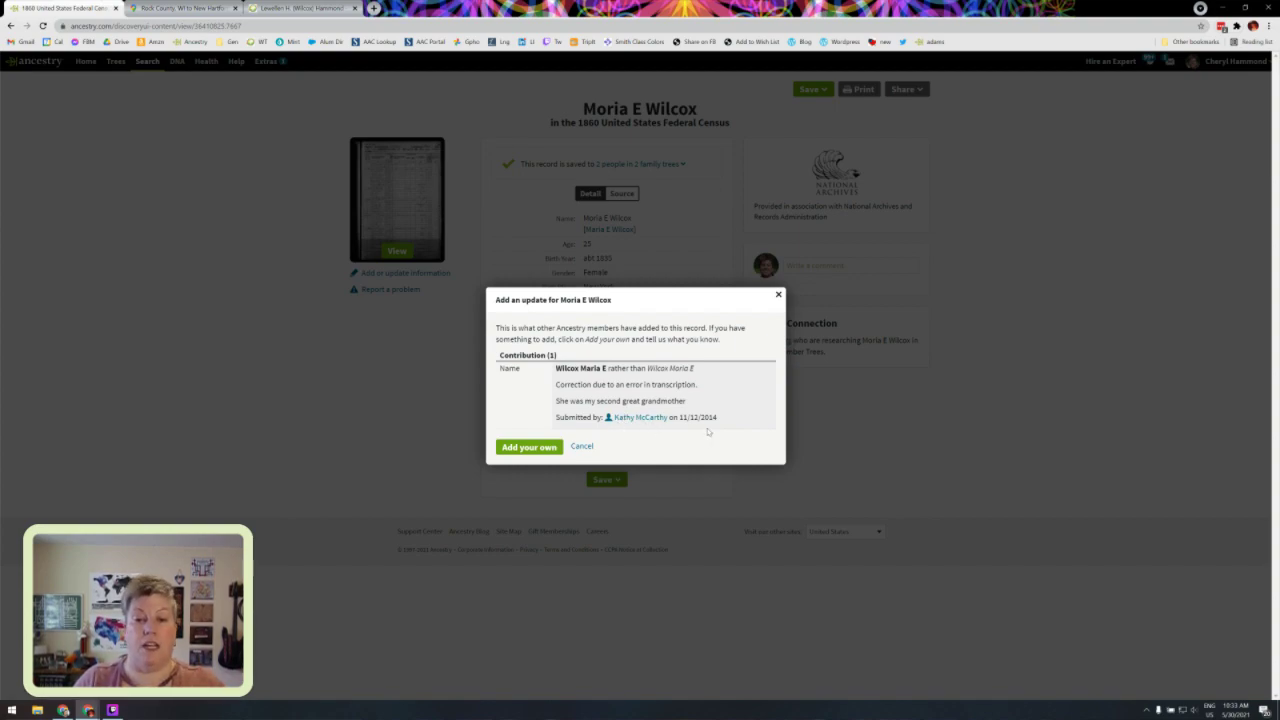
left_click(779, 297)
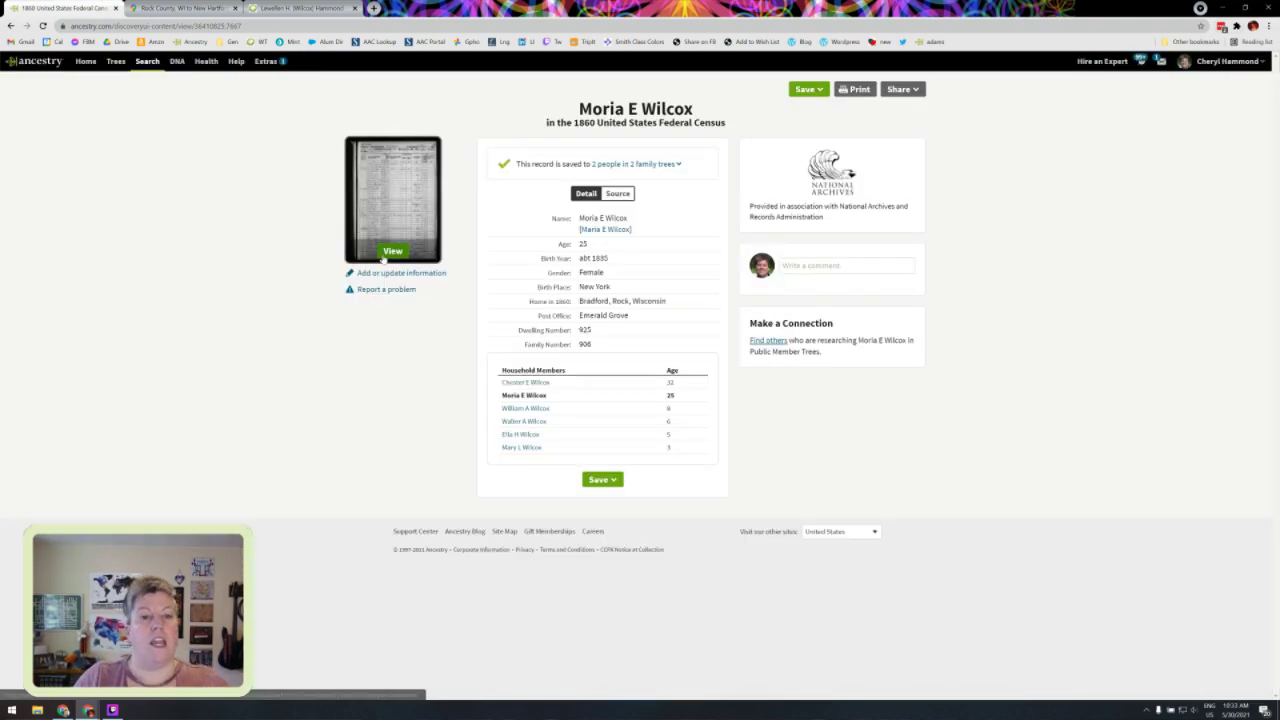
left_click(385, 255)
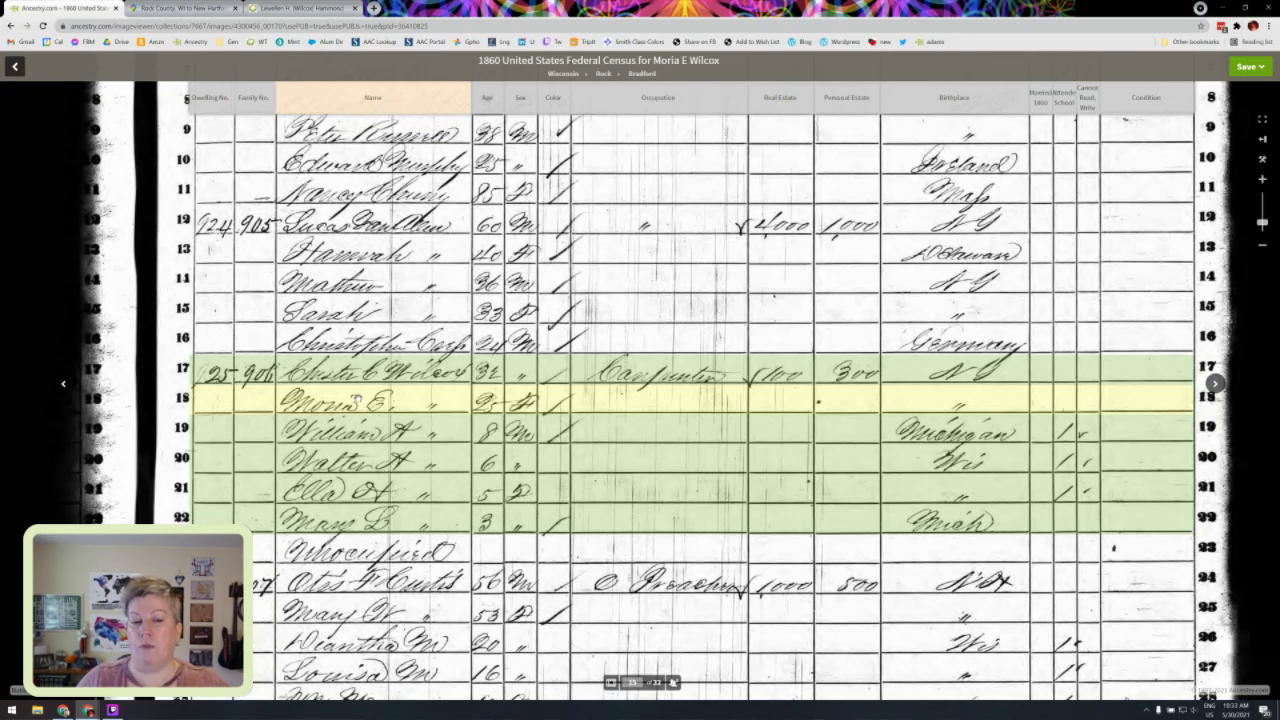
mouse_move(372, 382)
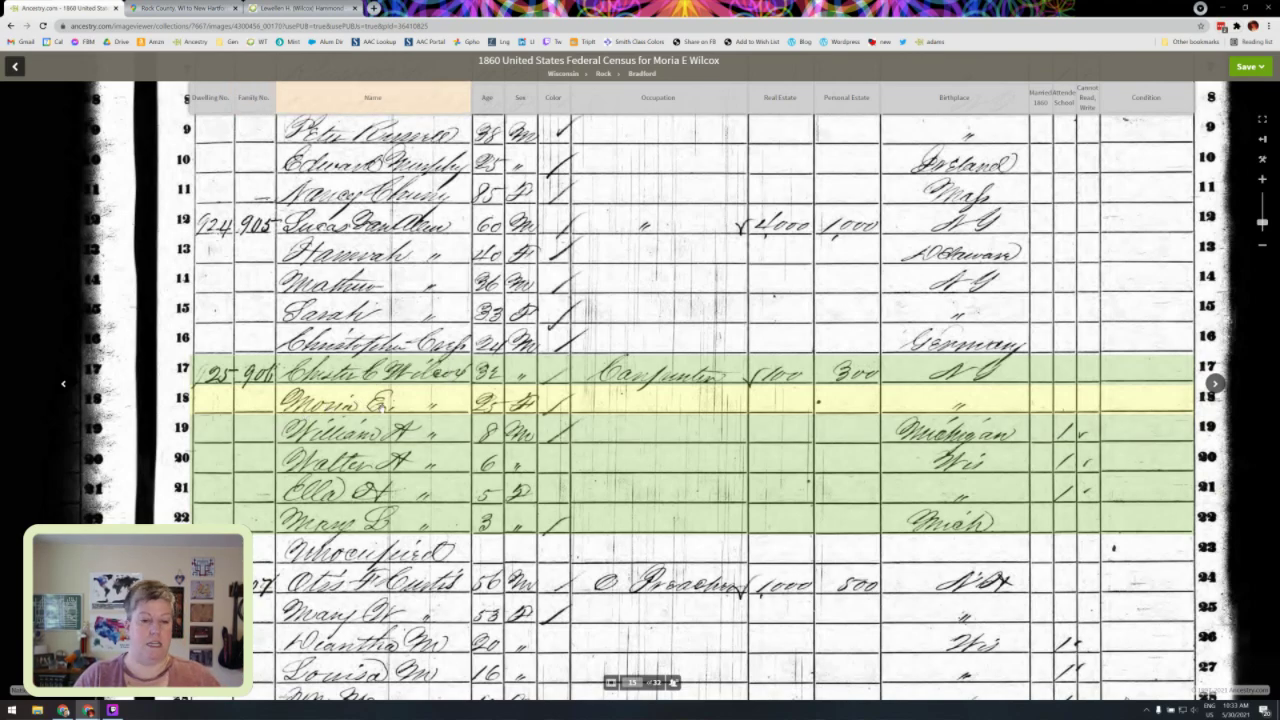
left_click(12, 26)
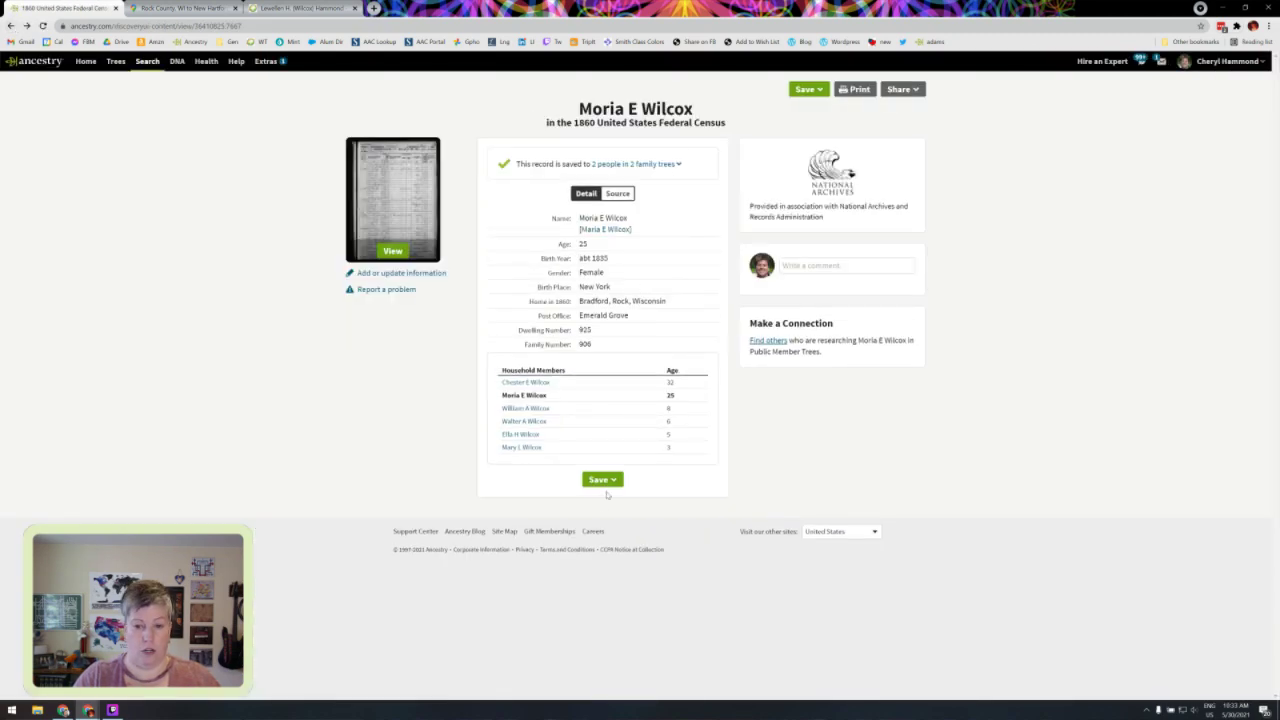
Step: Attach the 1860 census record to the mother's existing profile in the Hammond Family Tree
left_click(599, 480)
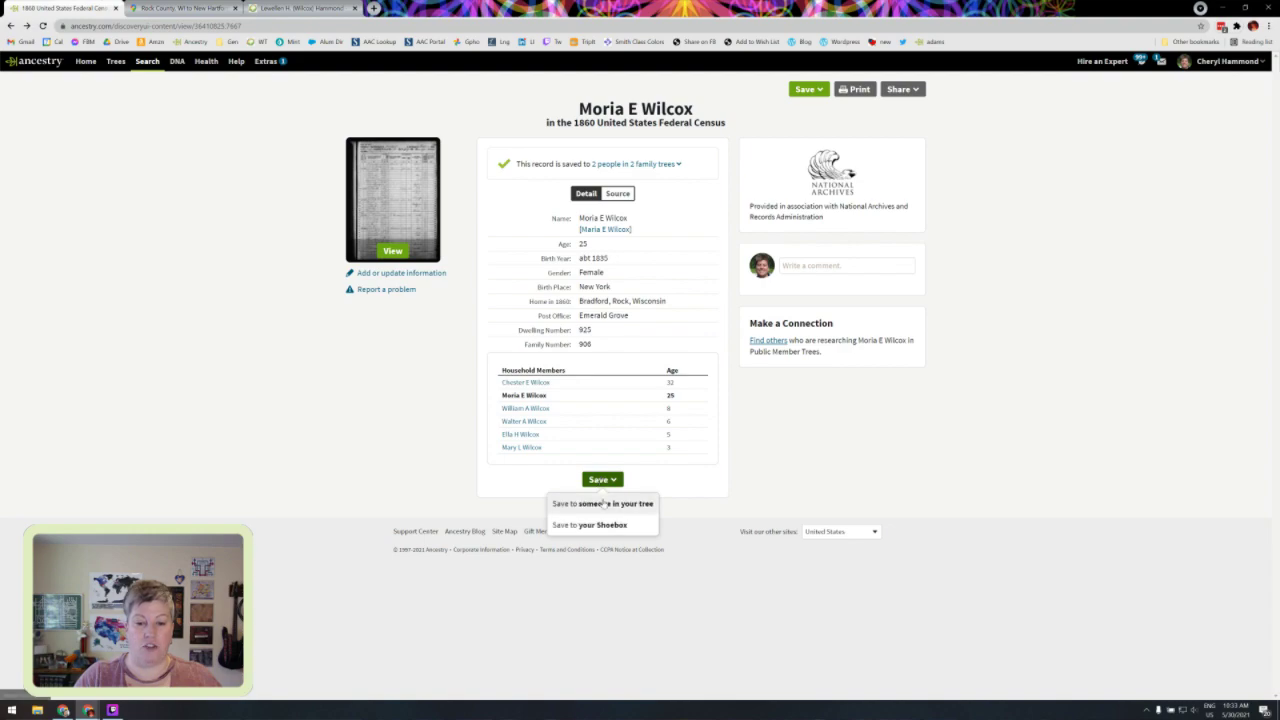
left_click(624, 506)
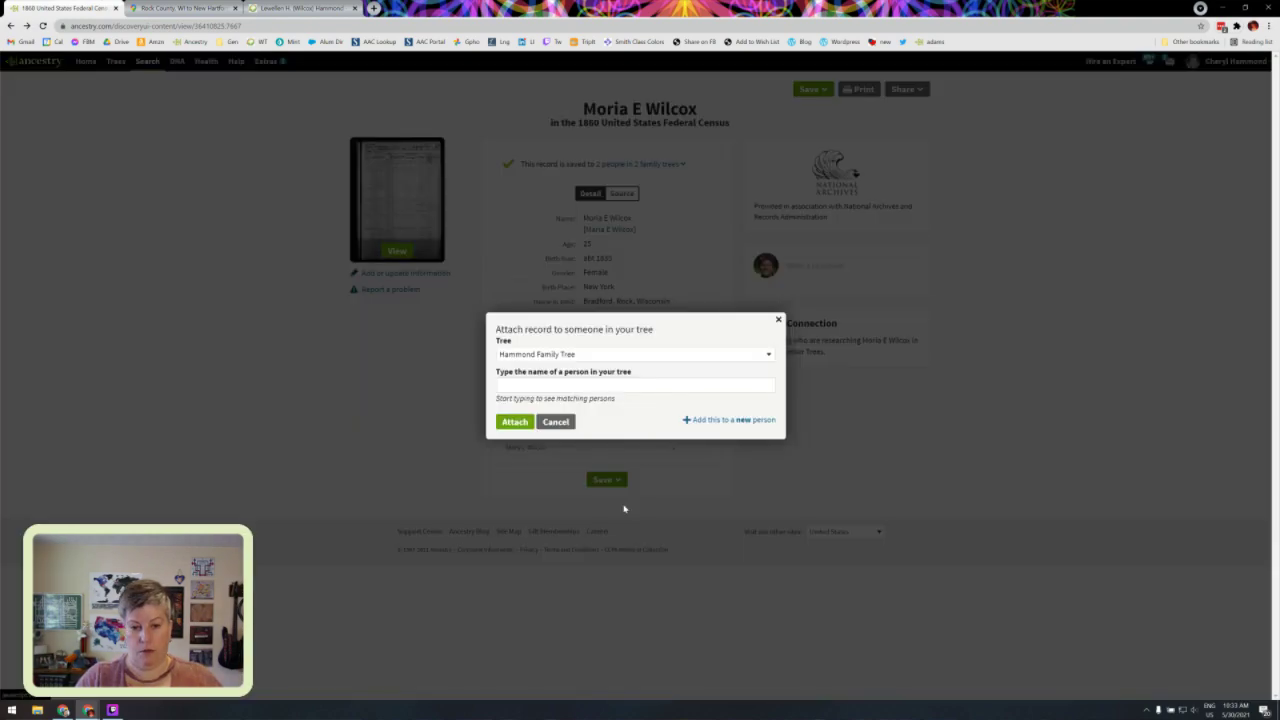
left_click(635, 385)
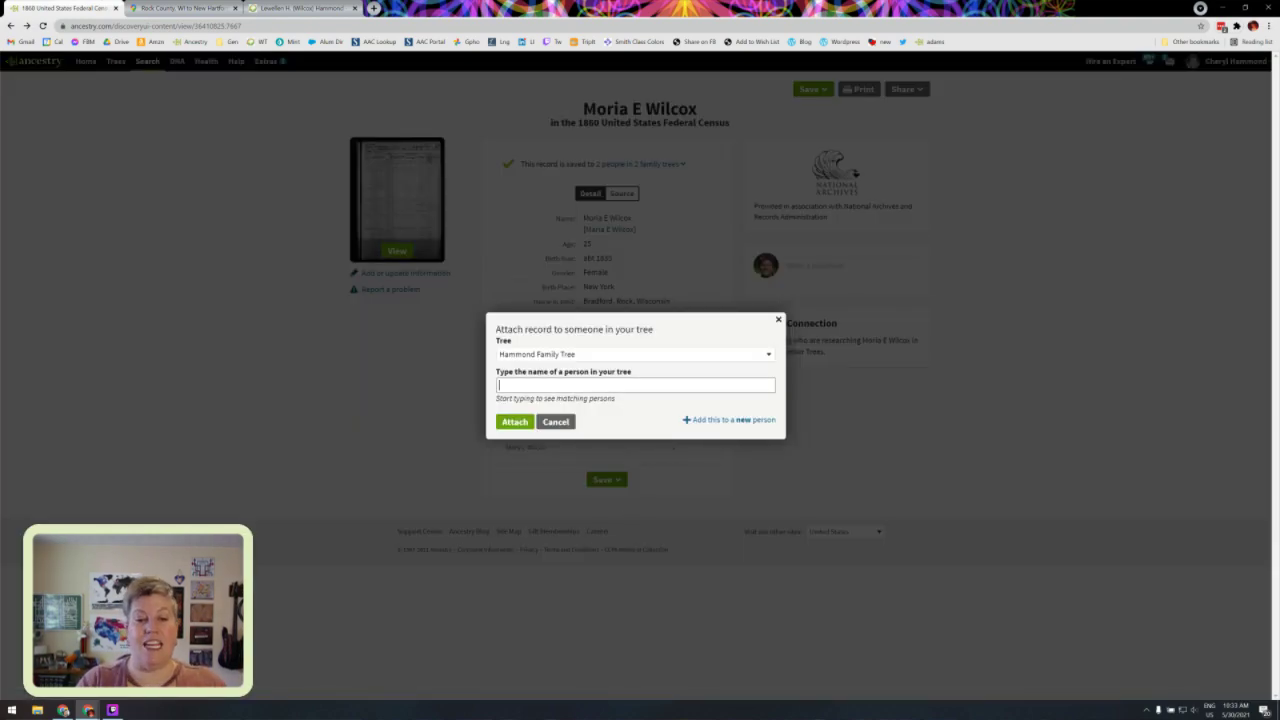
type("maria")
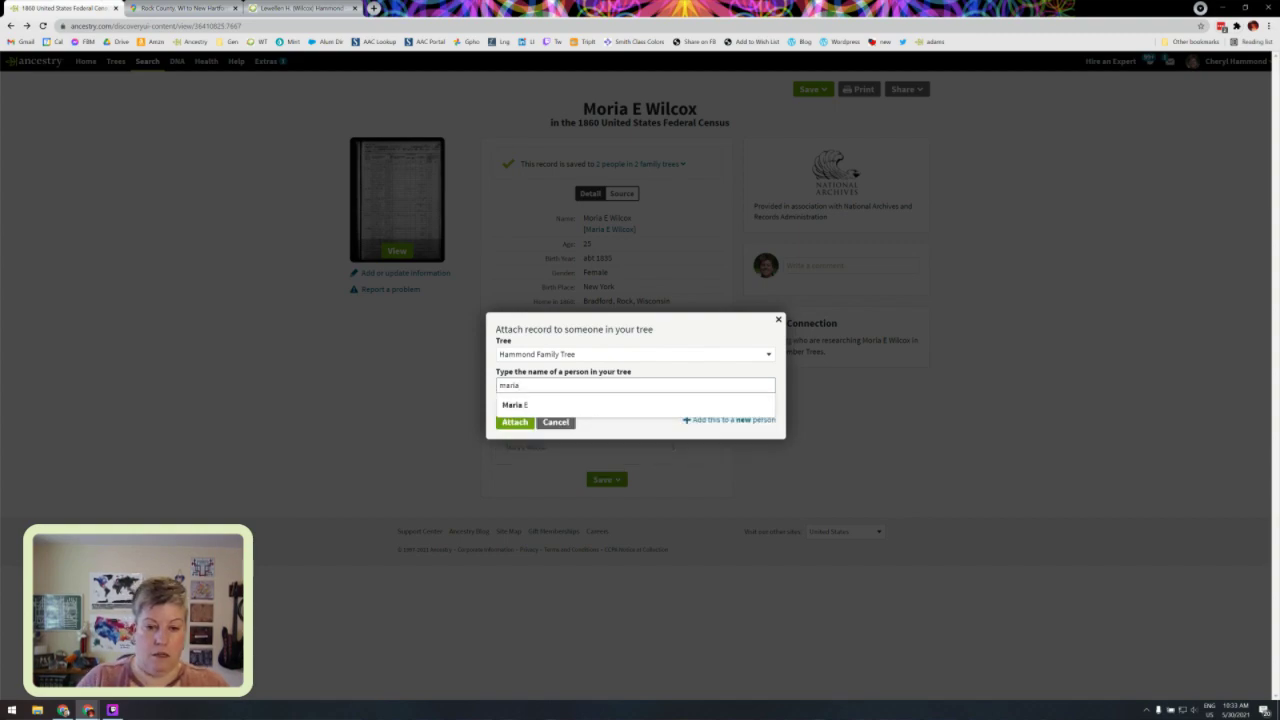
left_click(527, 404)
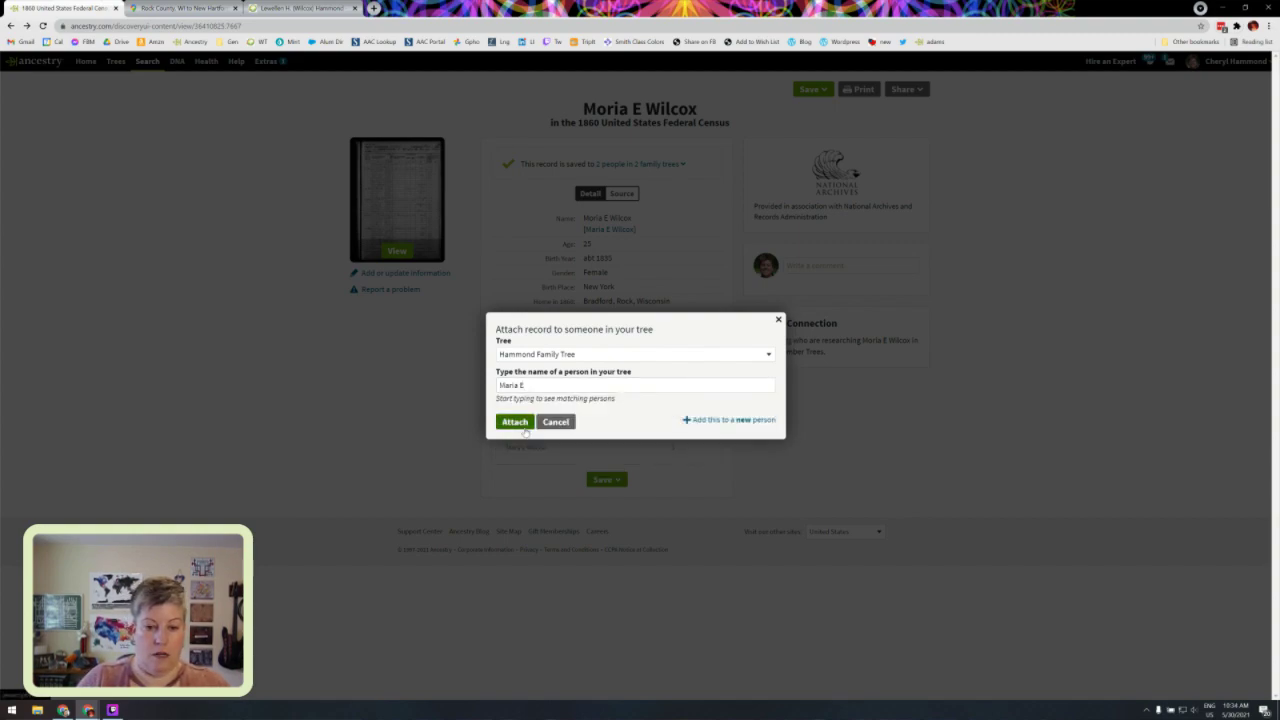
left_click(524, 428)
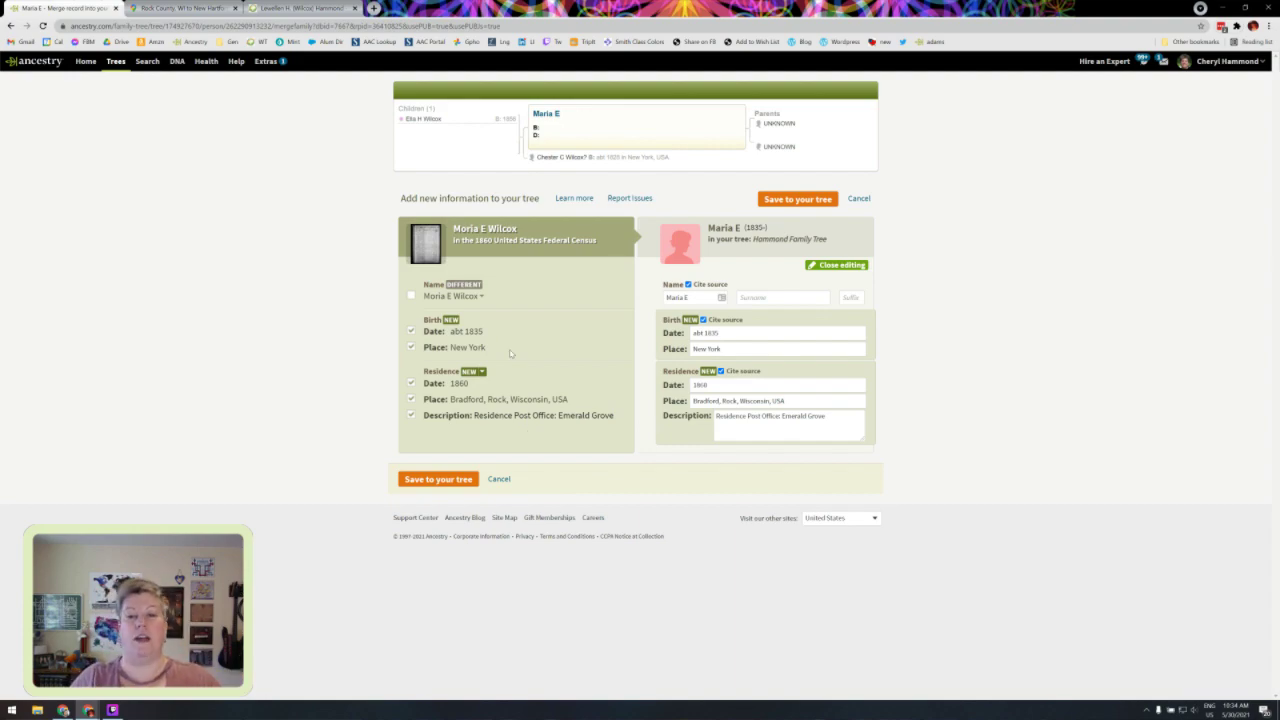
Step: Set the mother's birthplace to New York, USA and save the census facts to the tree
left_click(775, 349)
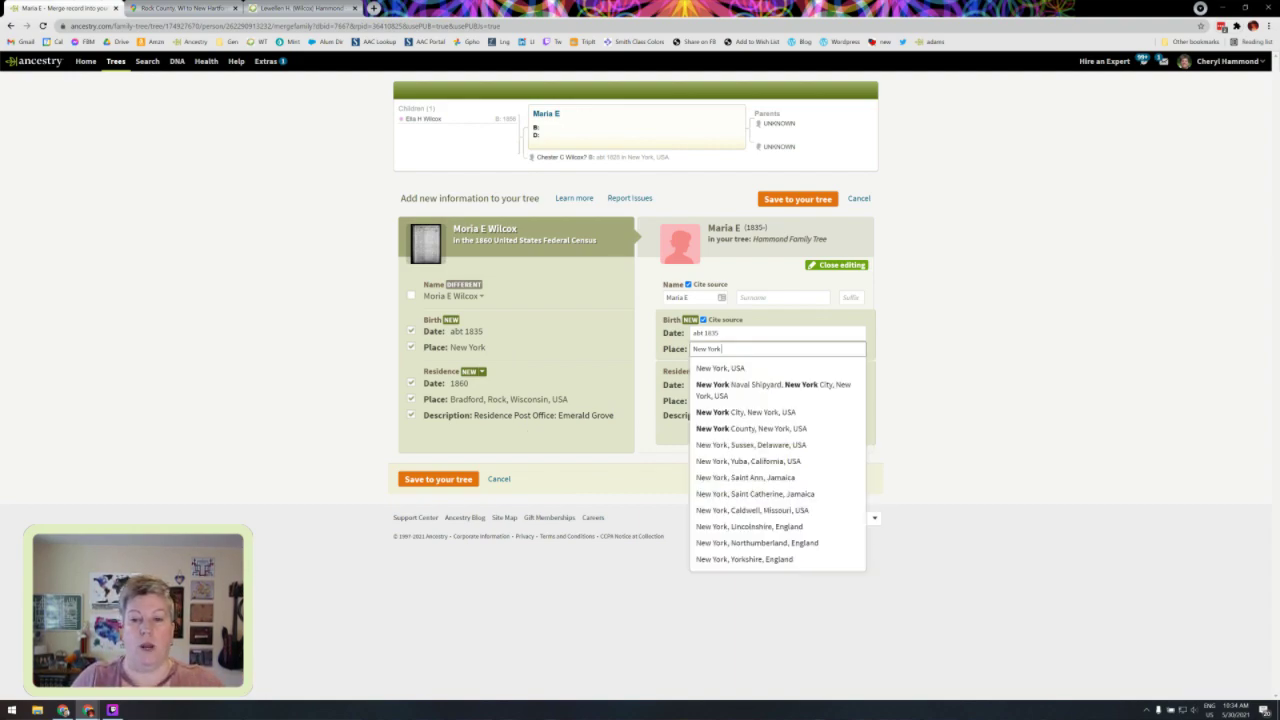
left_click(771, 370)
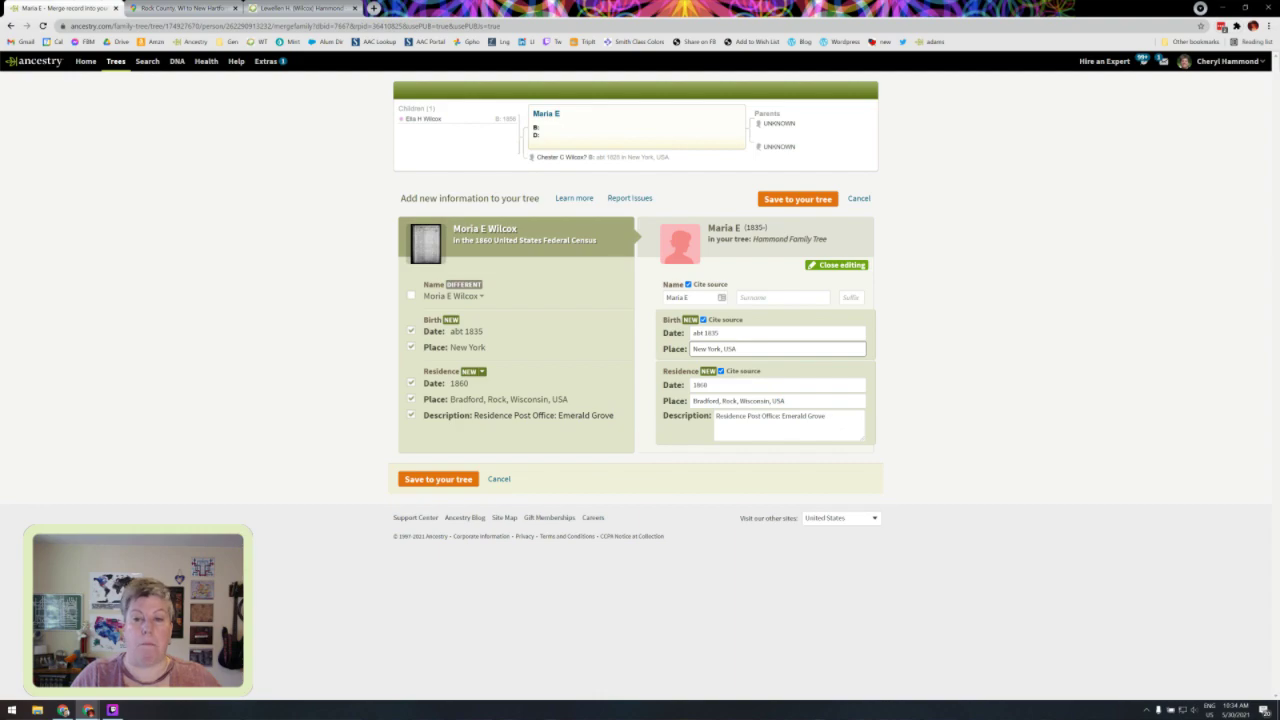
left_click(810, 199)
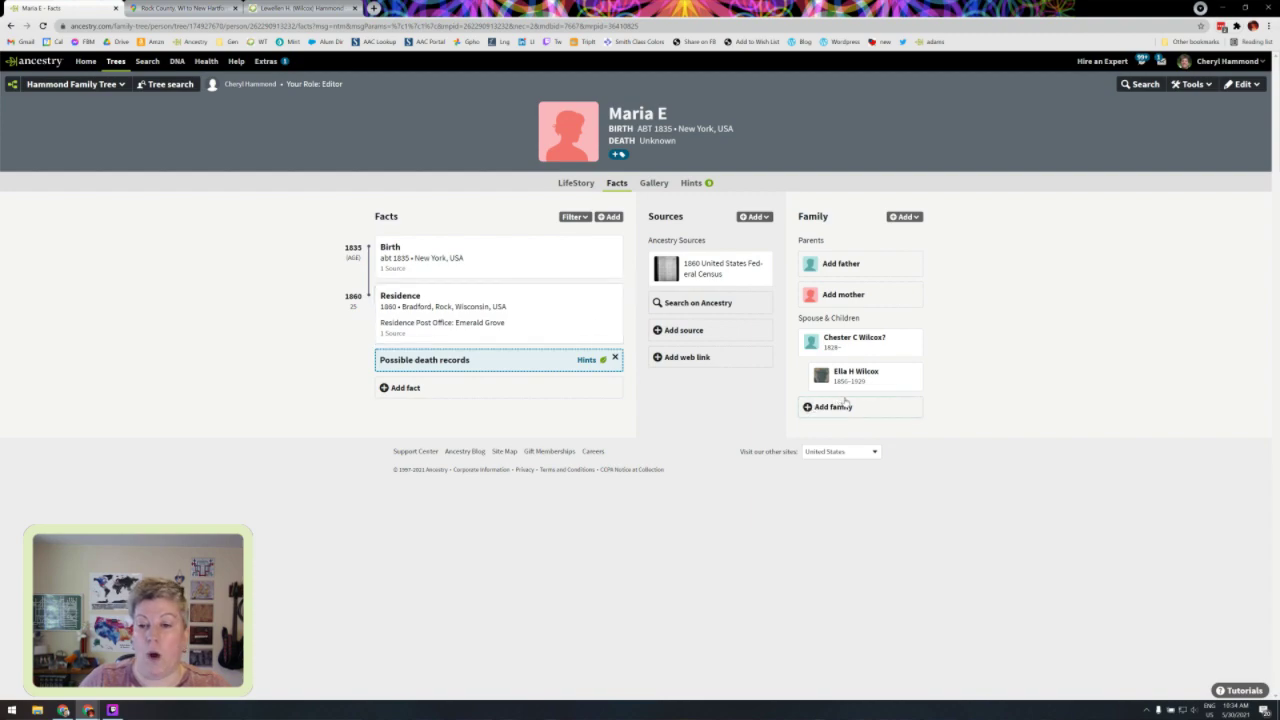
Step: Open the 8-year-old son's 1860 census record through the household members on the mother's census source
left_click(756, 262)
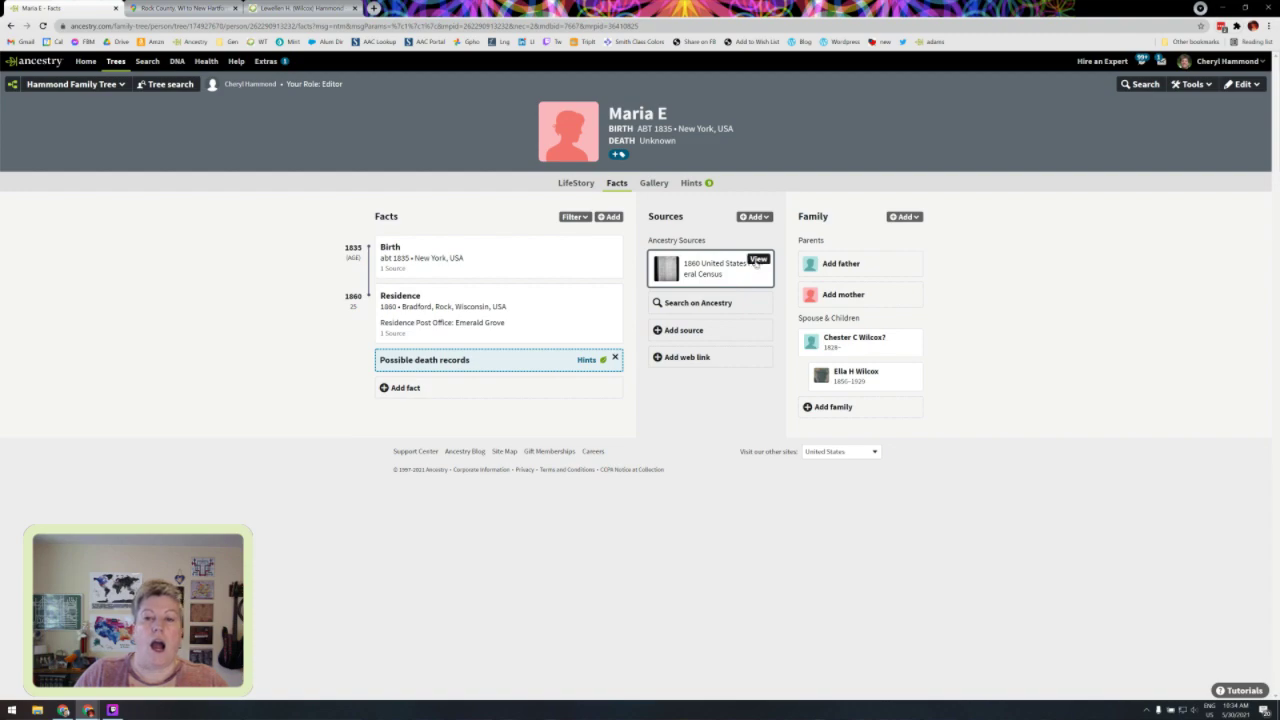
left_click(663, 258)
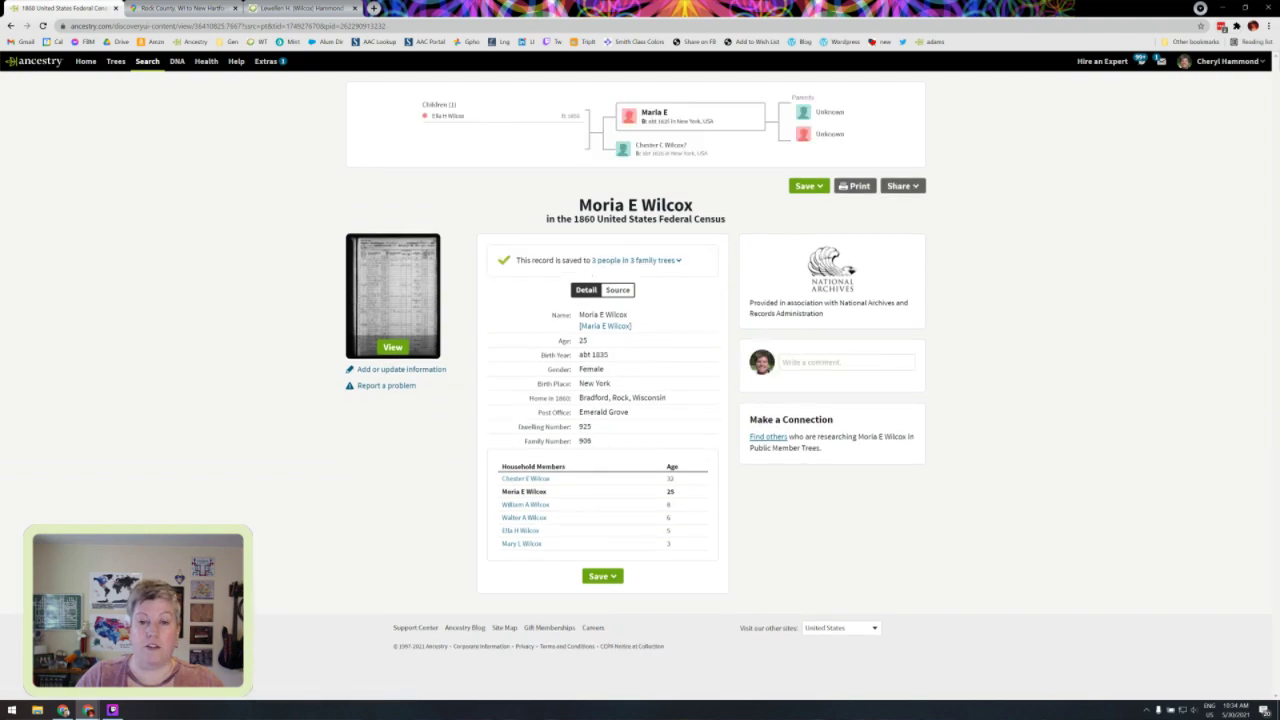
left_click(525, 505)
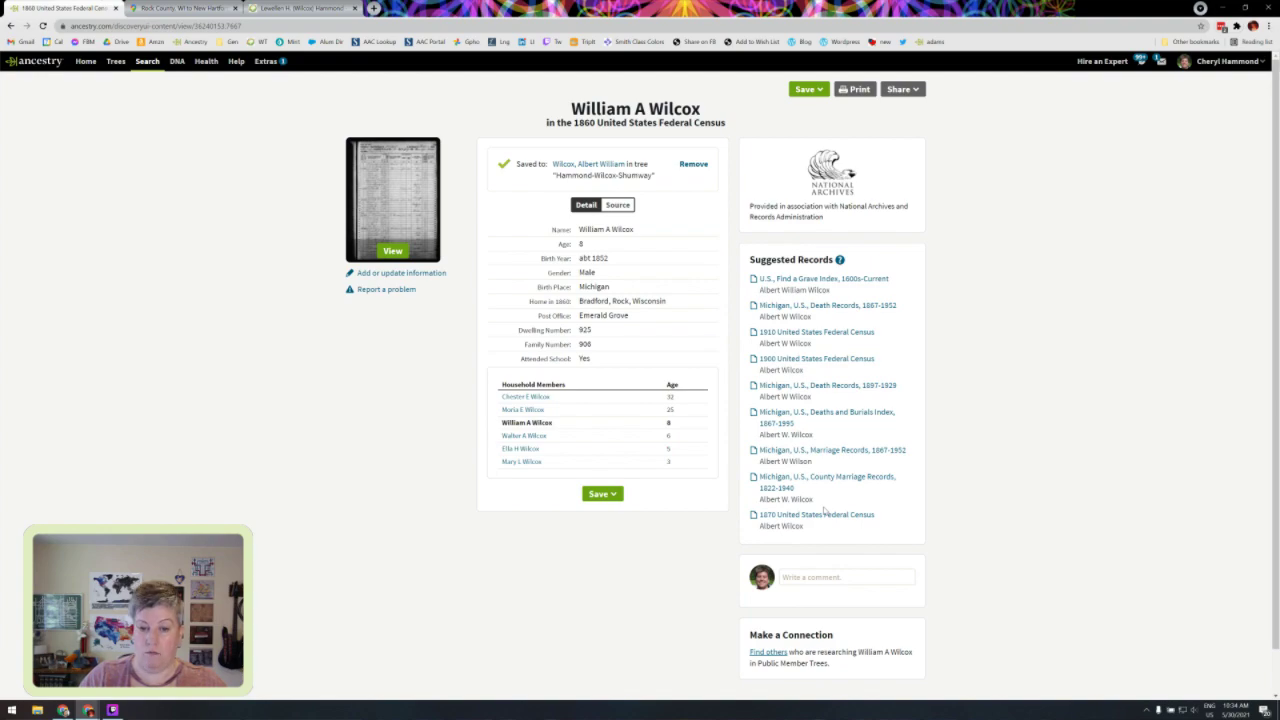
Step: Save the son's census record to the Hammond Family Tree as a new person with birthplace Michigan, USA
left_click(596, 496)
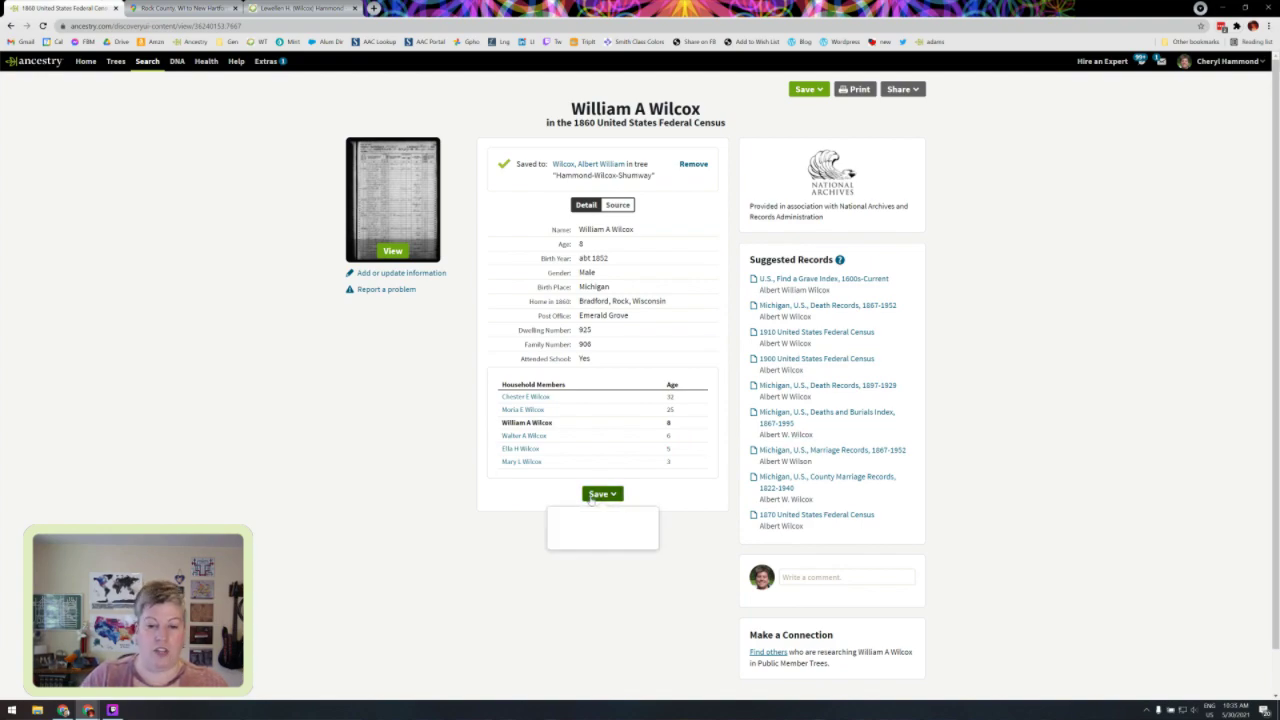
left_click(596, 519)
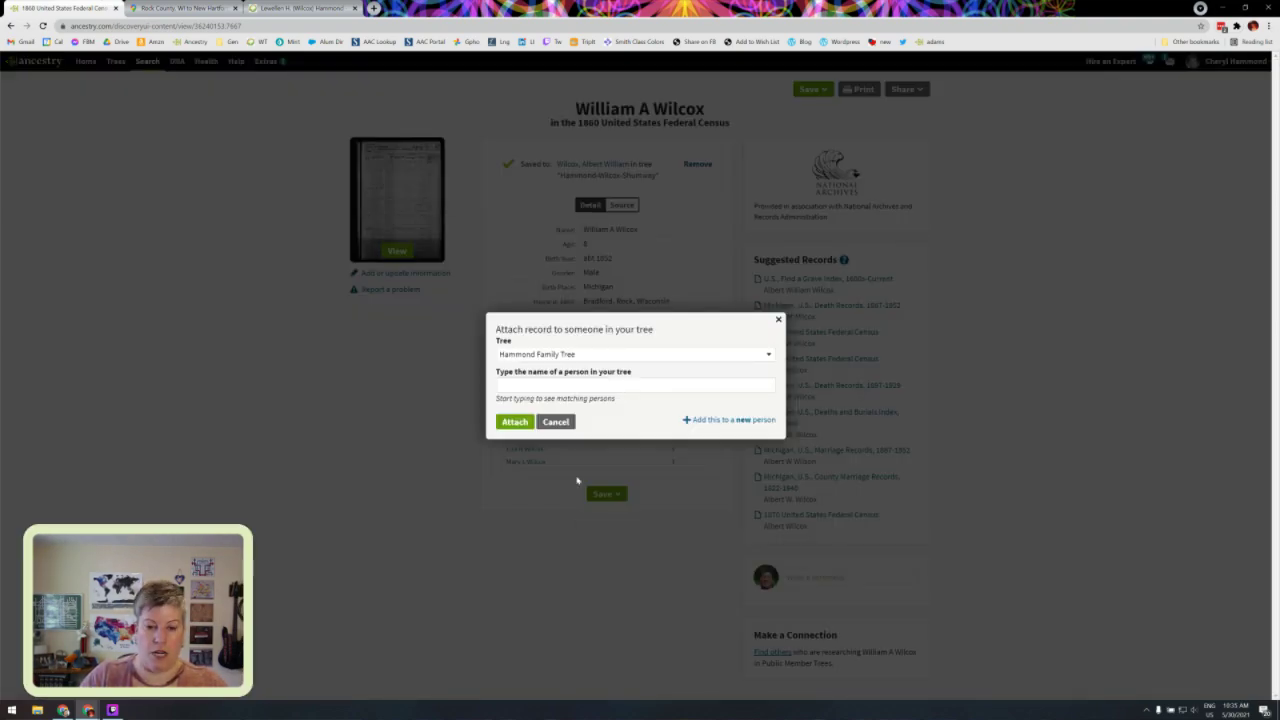
left_click(738, 421)
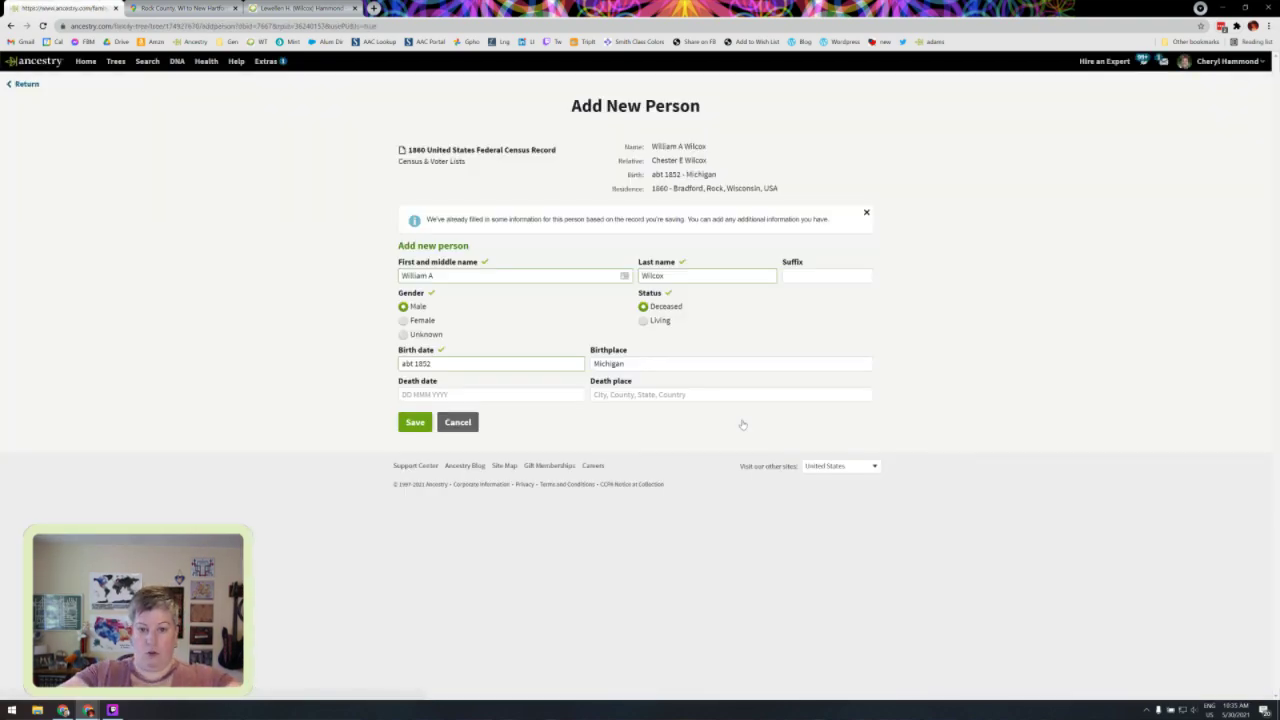
left_click(715, 366)
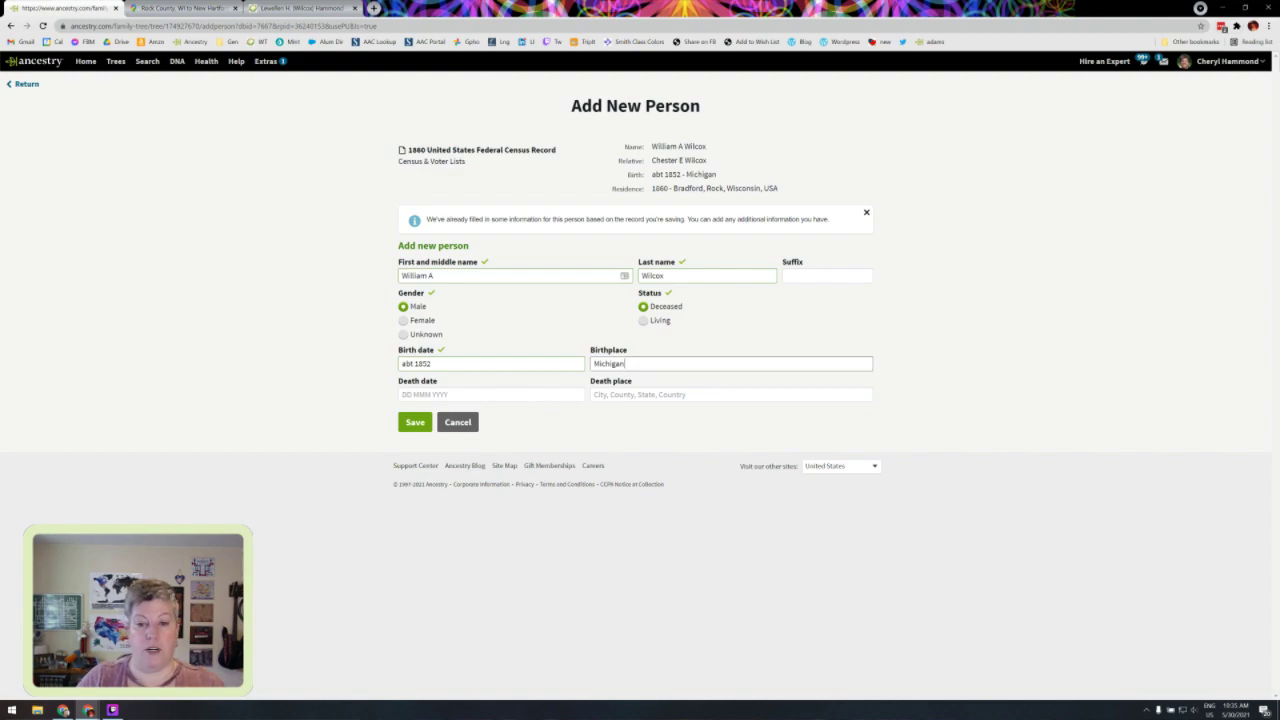
left_click(684, 384)
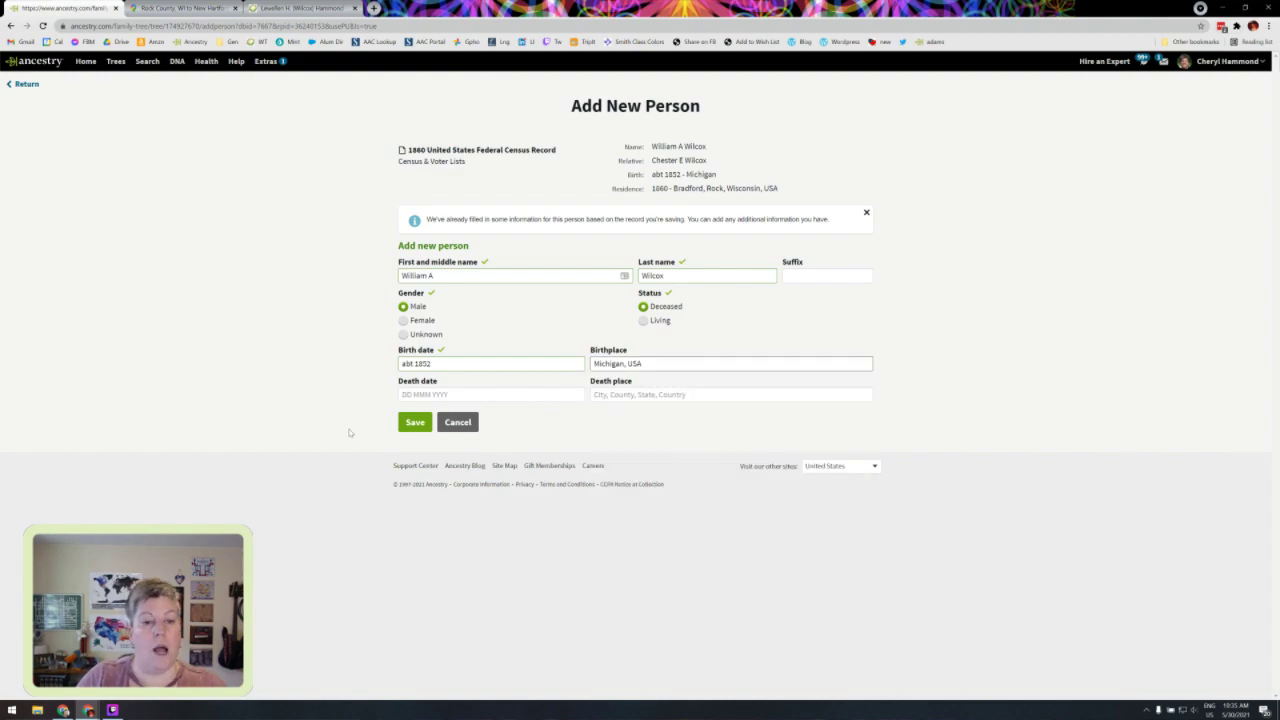
left_click(407, 424)
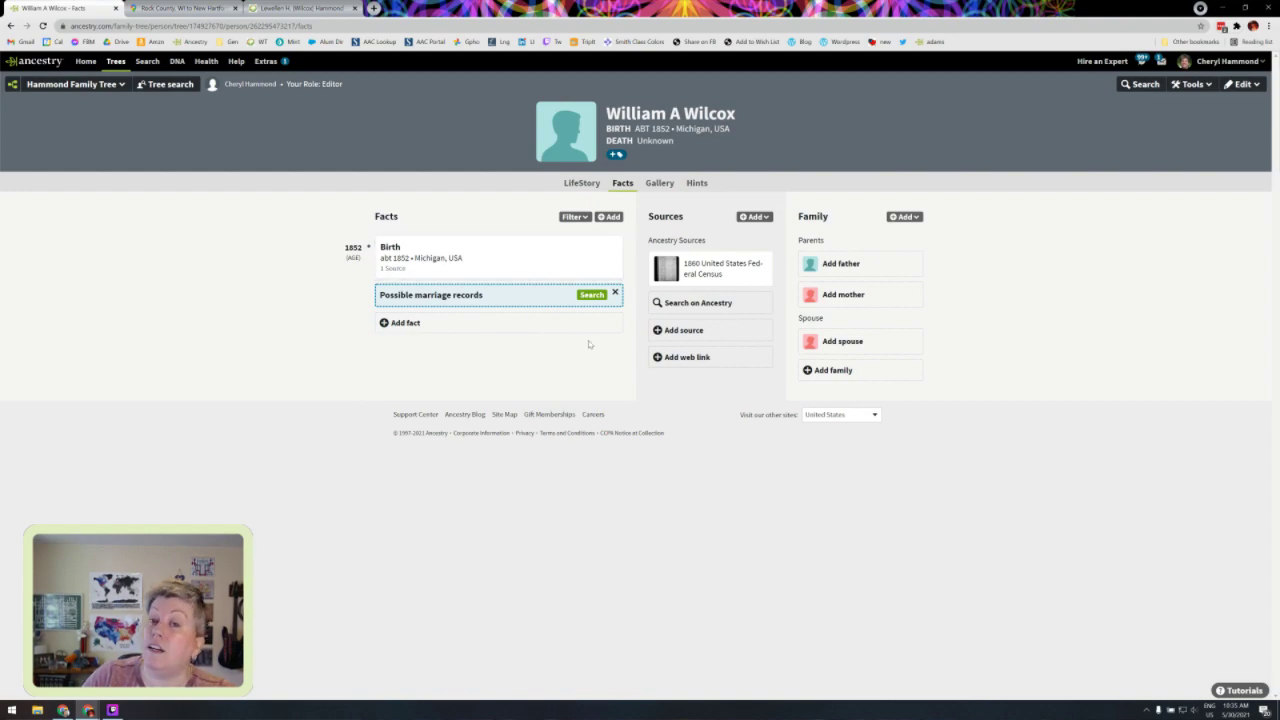
Step: Detach the 8-year-old son's 1860 census record from the Hammond Family Tree and re-save it to his profile with the 1860 residence
left_click(759, 259)
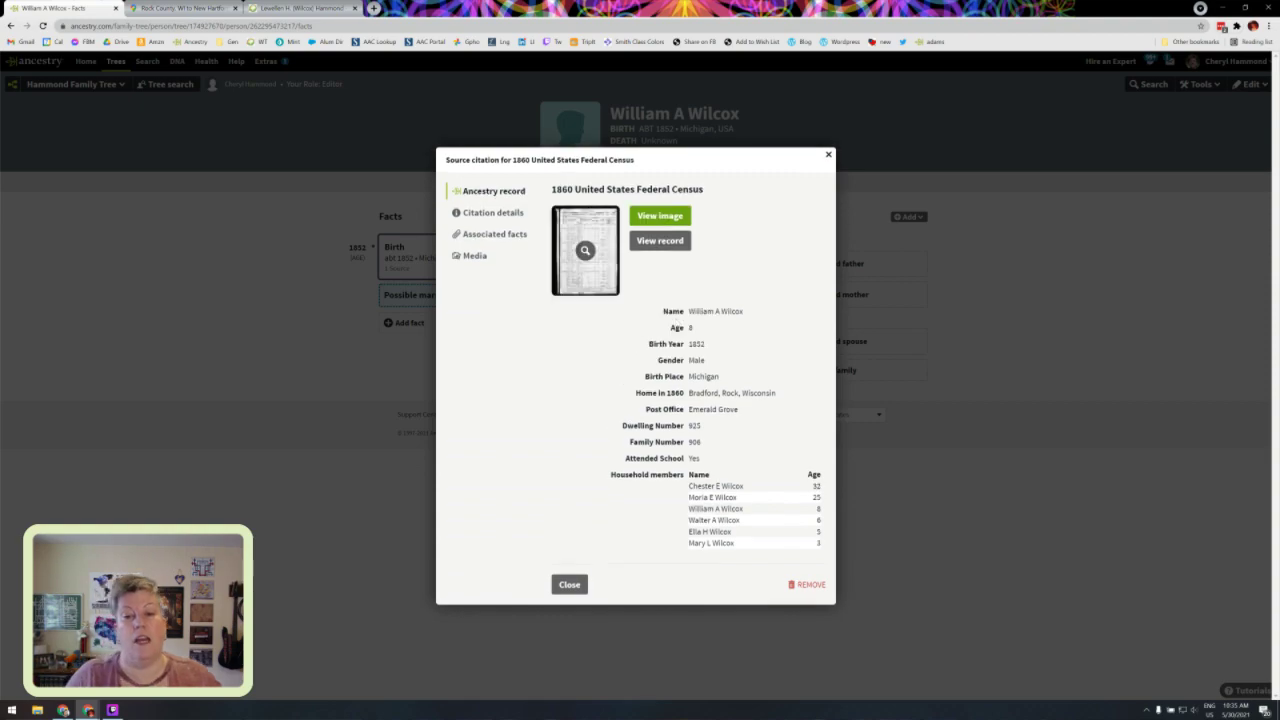
left_click(660, 241)
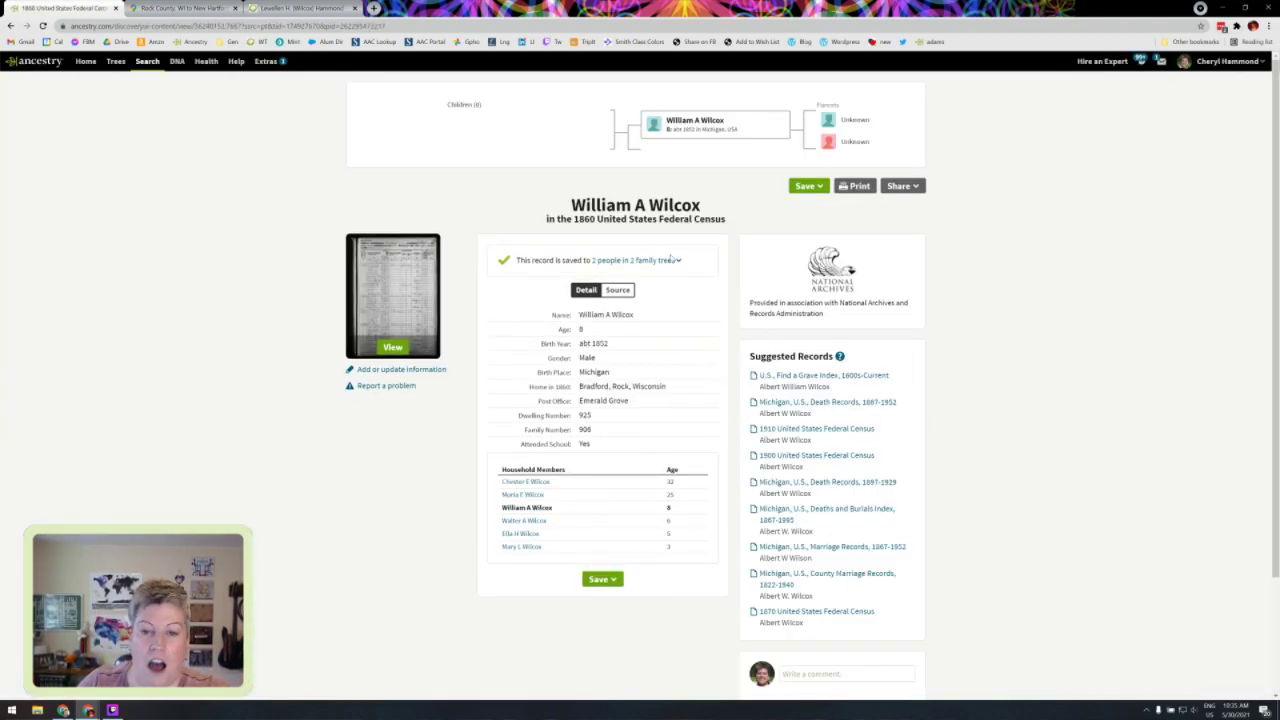
left_click(661, 263)
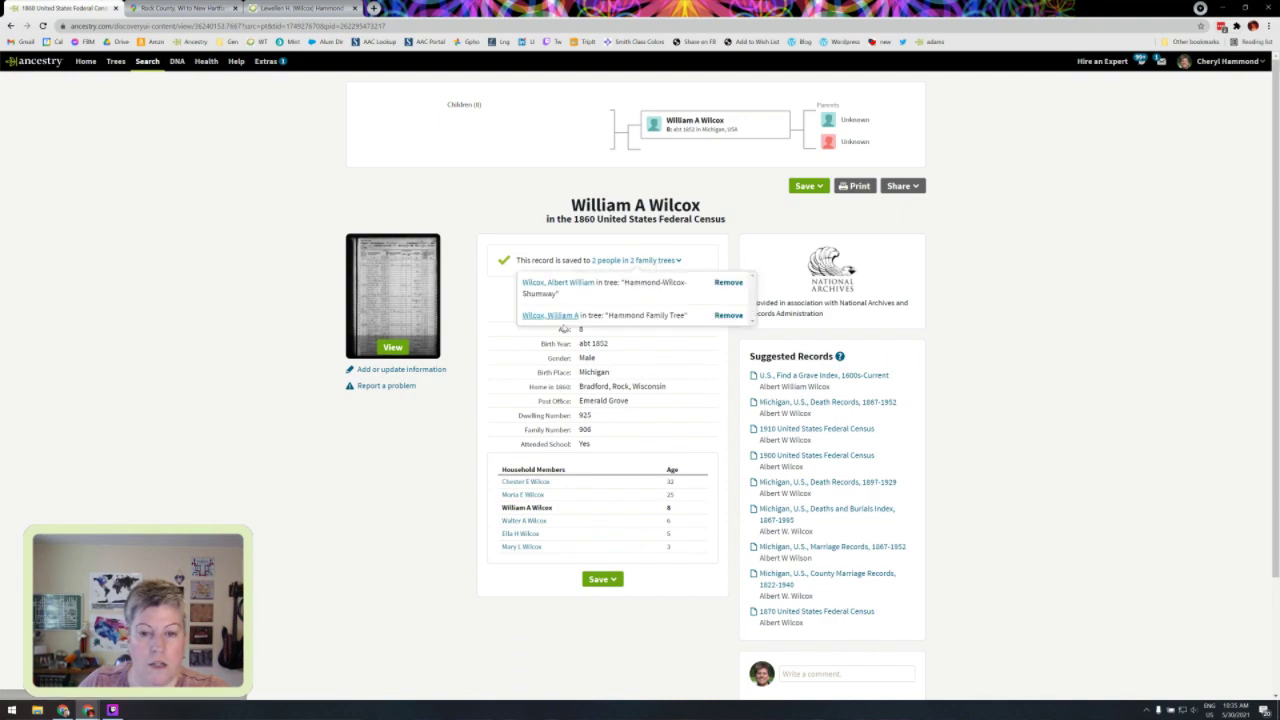
left_click(728, 315)
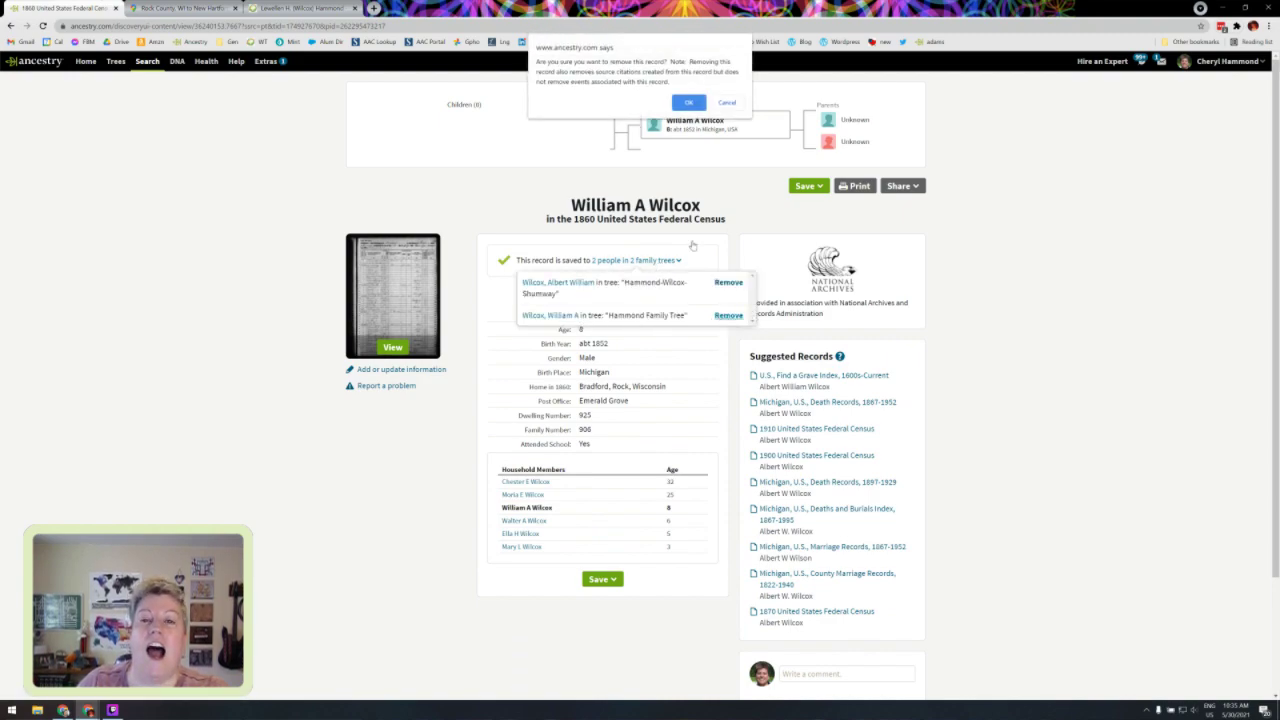
left_click(688, 101)
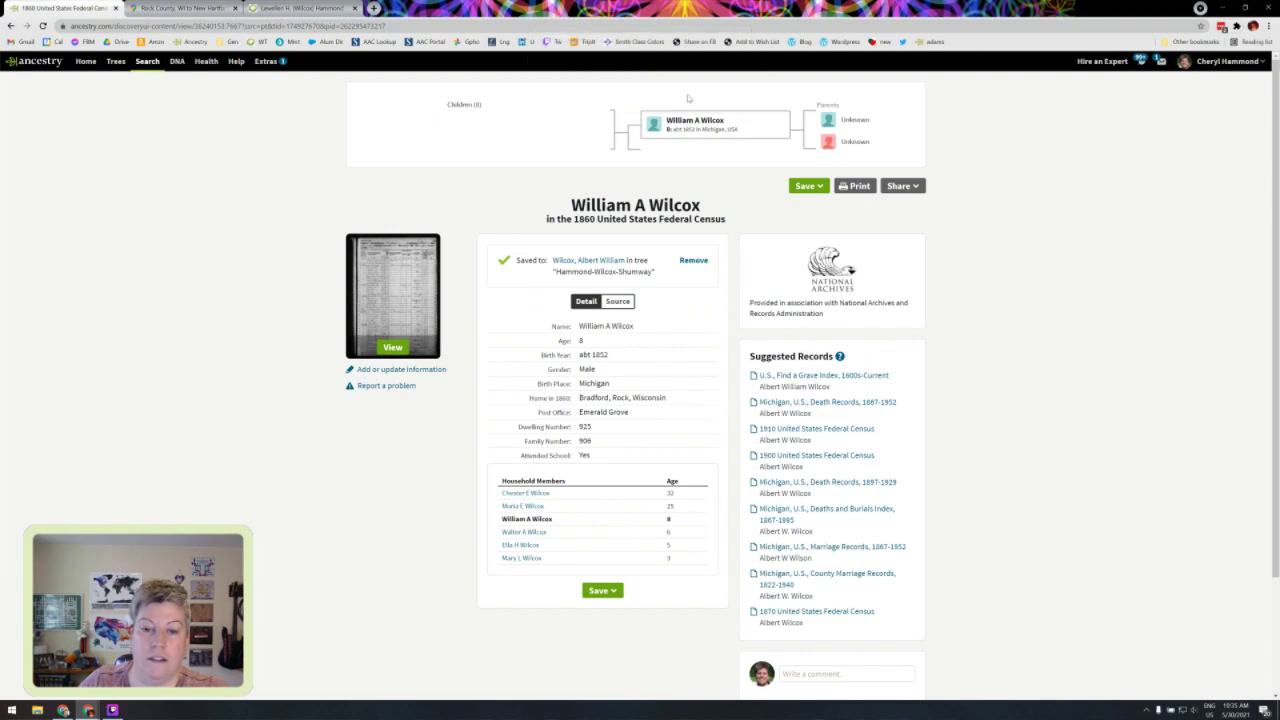
left_click(606, 592)
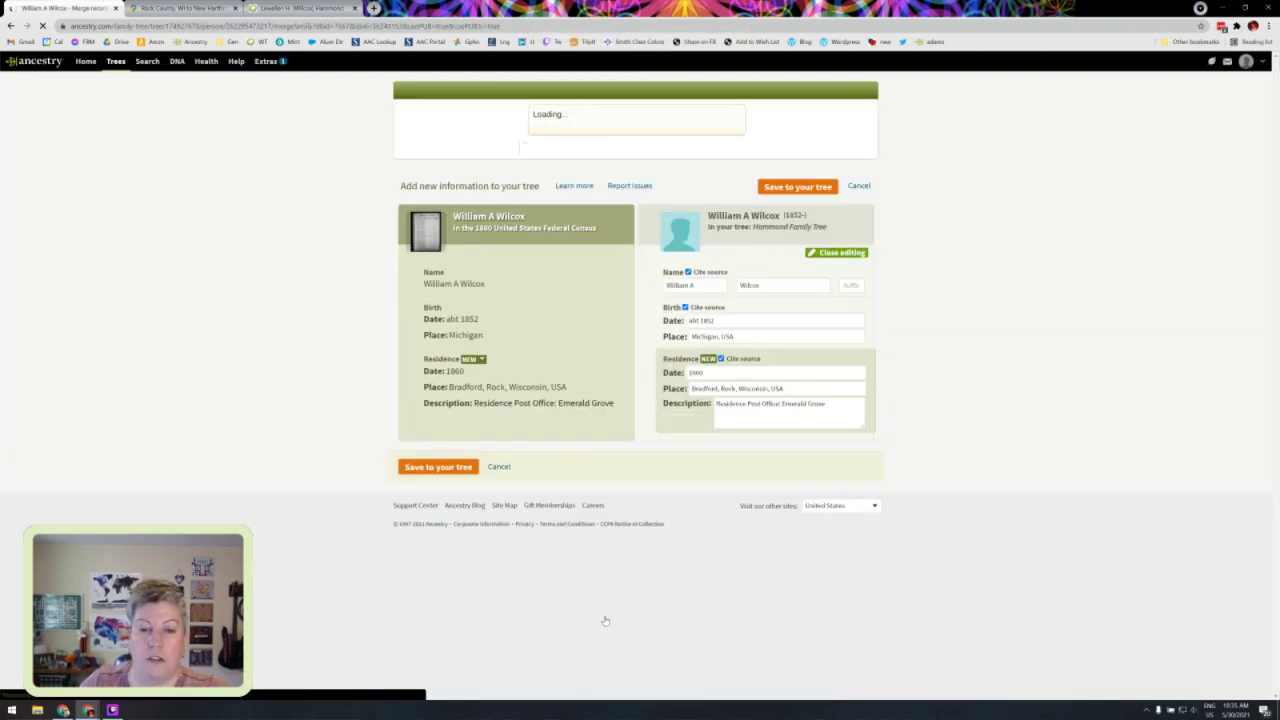
left_click(797, 199)
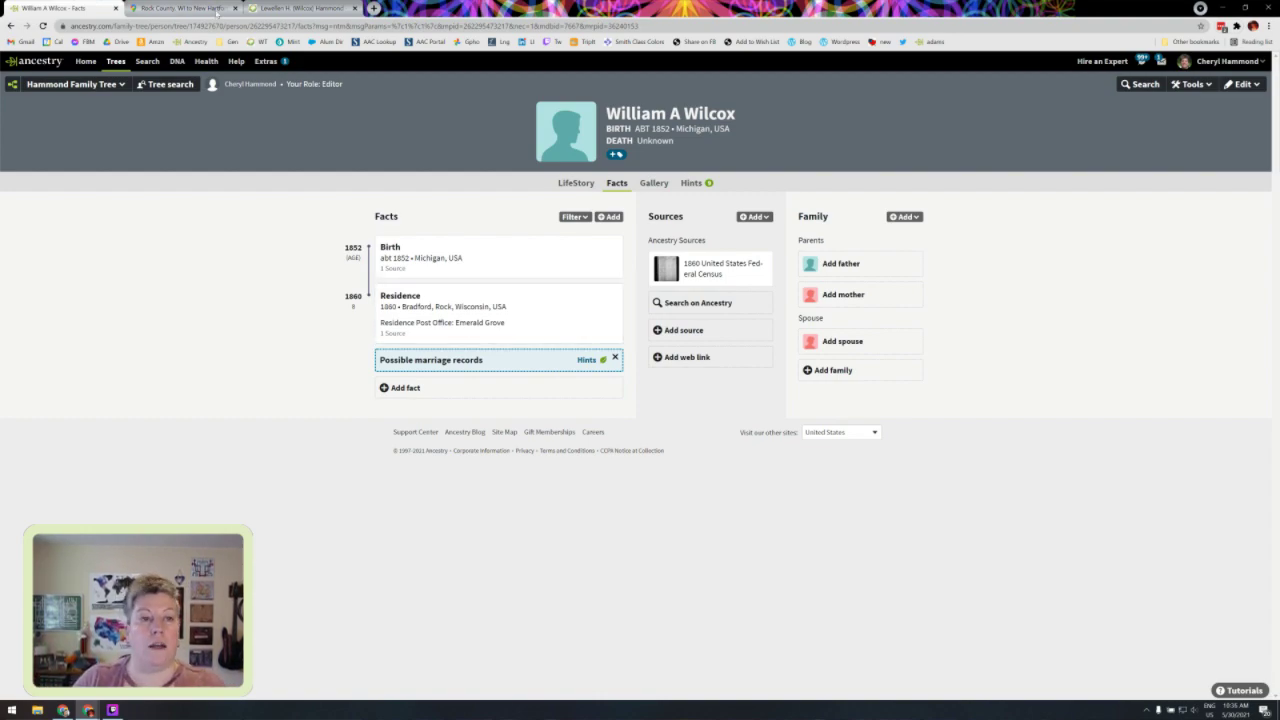
Step: Open the FamilySearch profile linked in the female ancestor's WikiTree sources and review her vitals, residences and family members
left_click(303, 8)
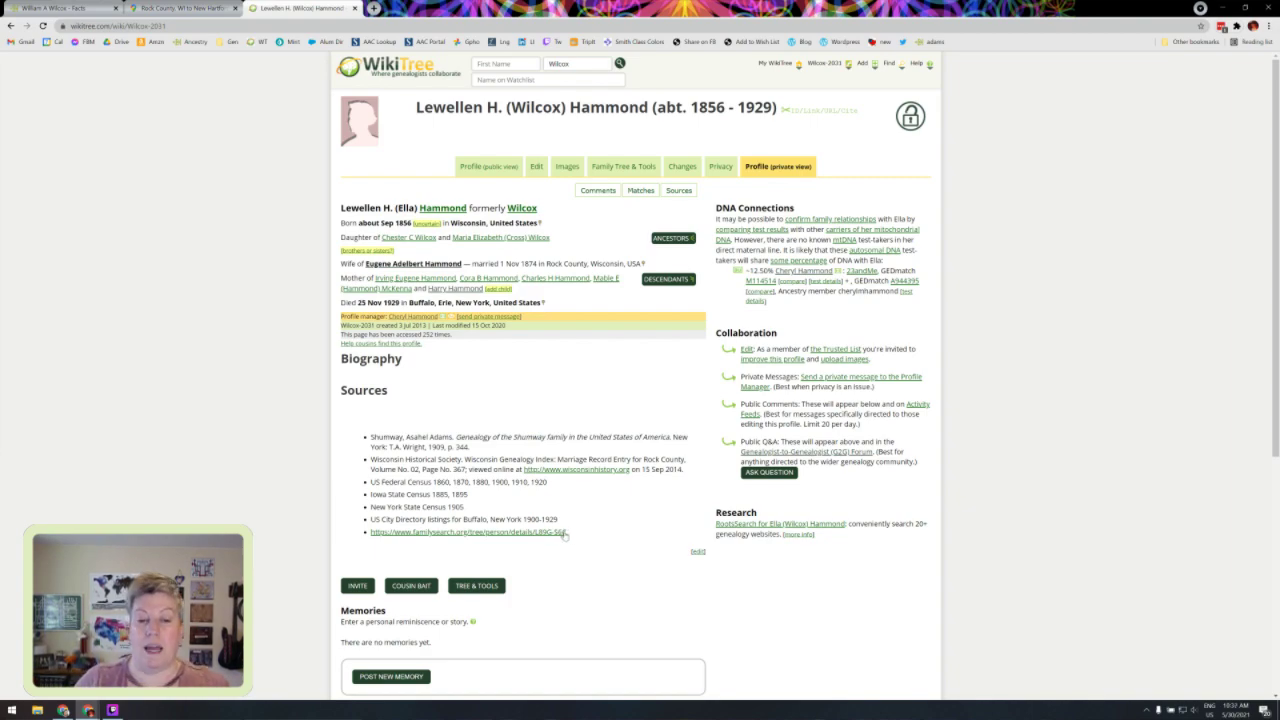
right_click(524, 535)
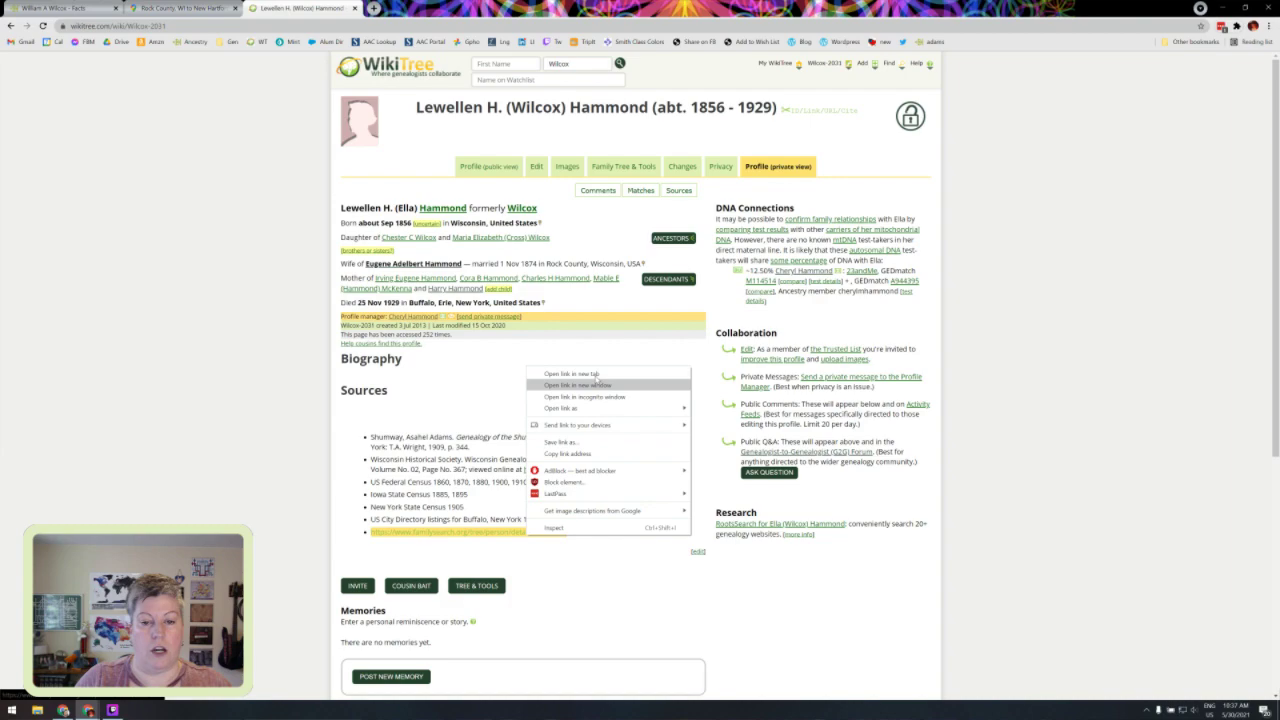
left_click(572, 373)
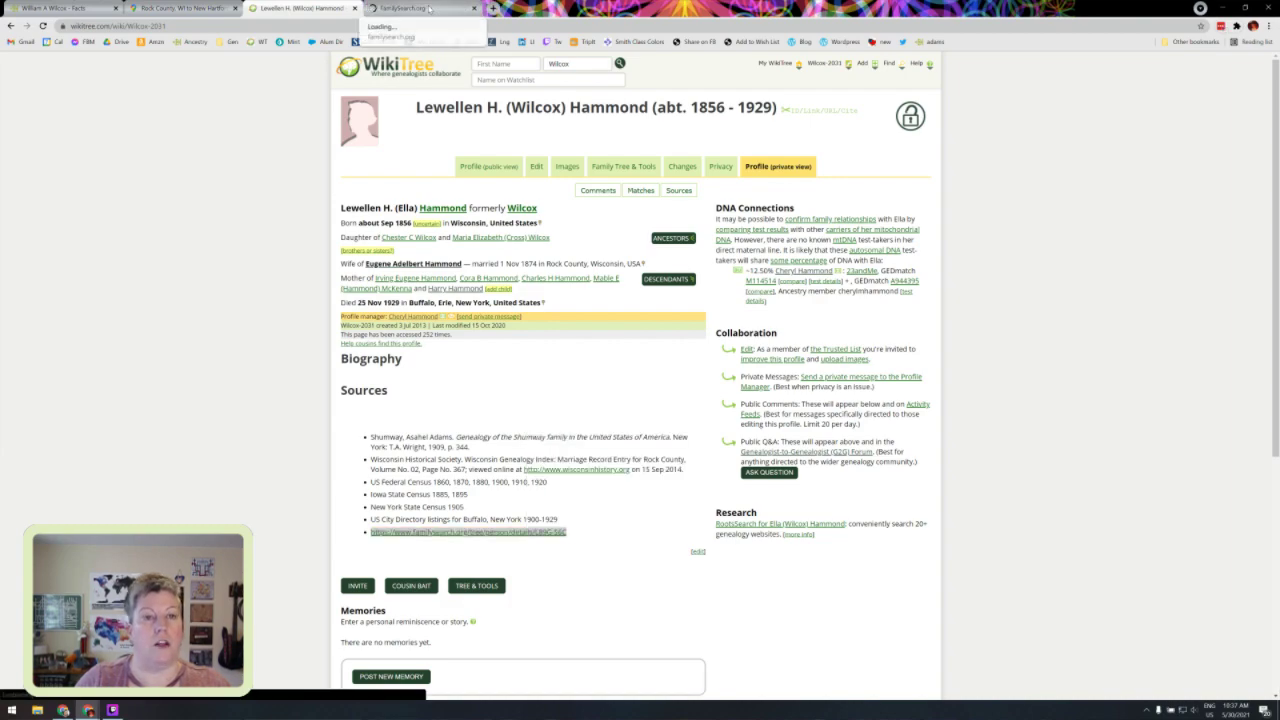
left_click(428, 8)
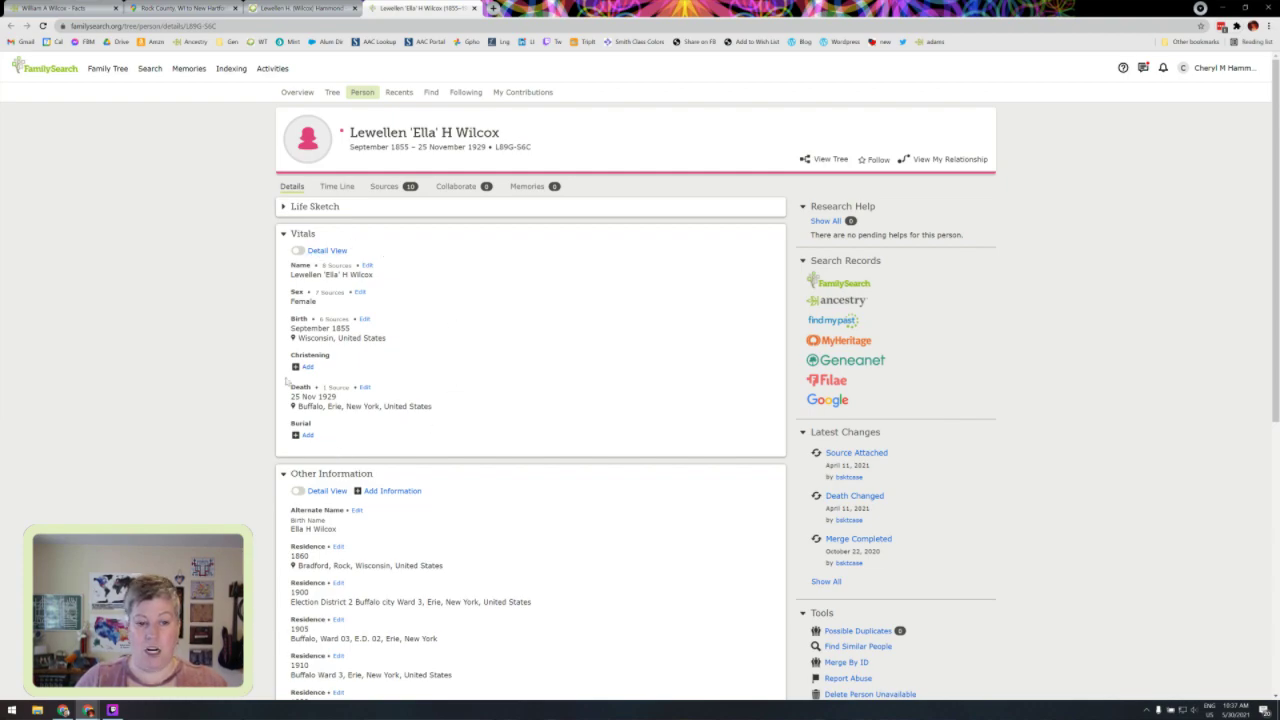
scroll(496, 546, "down", 1)
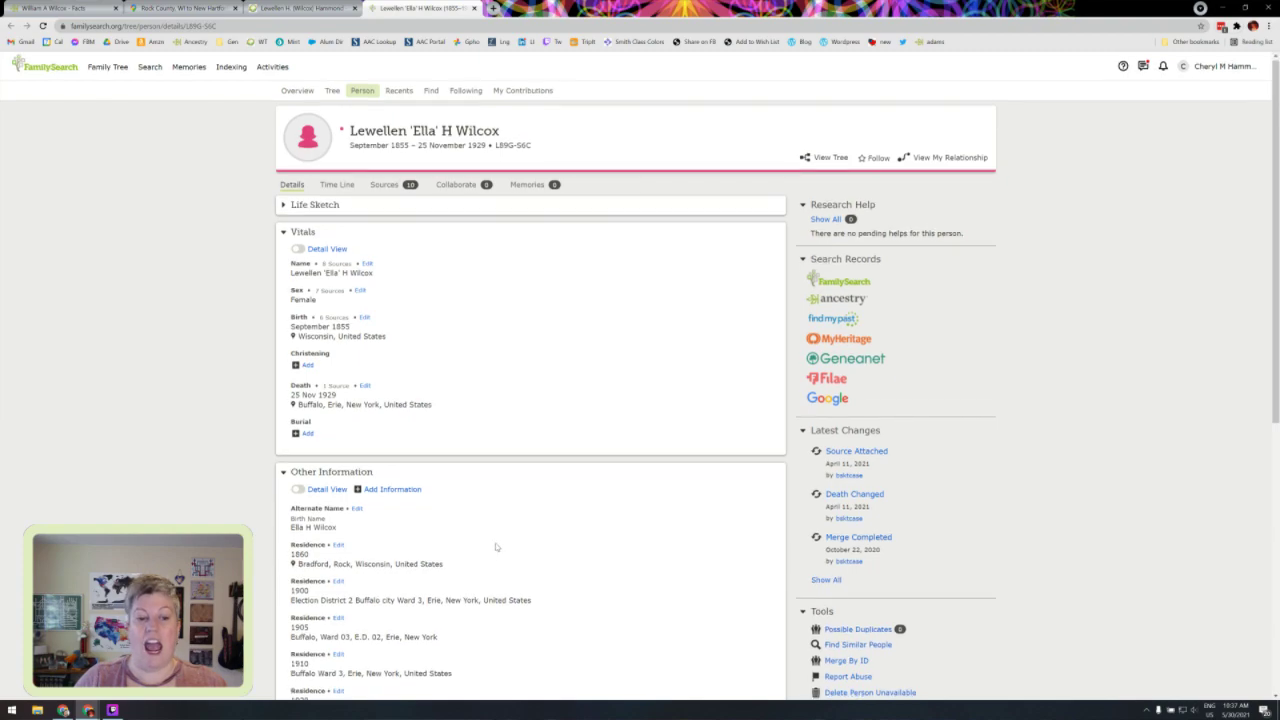
scroll(496, 546, "down", 1)
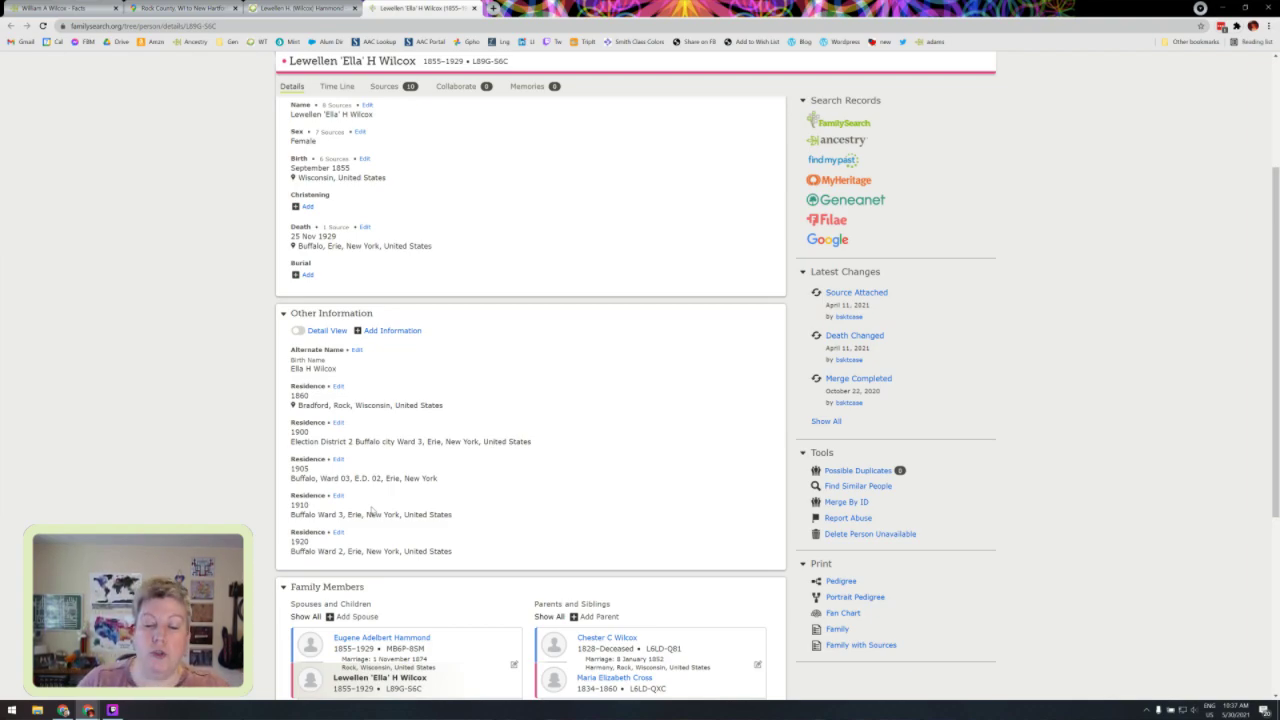
scroll(370, 510, "up", 2)
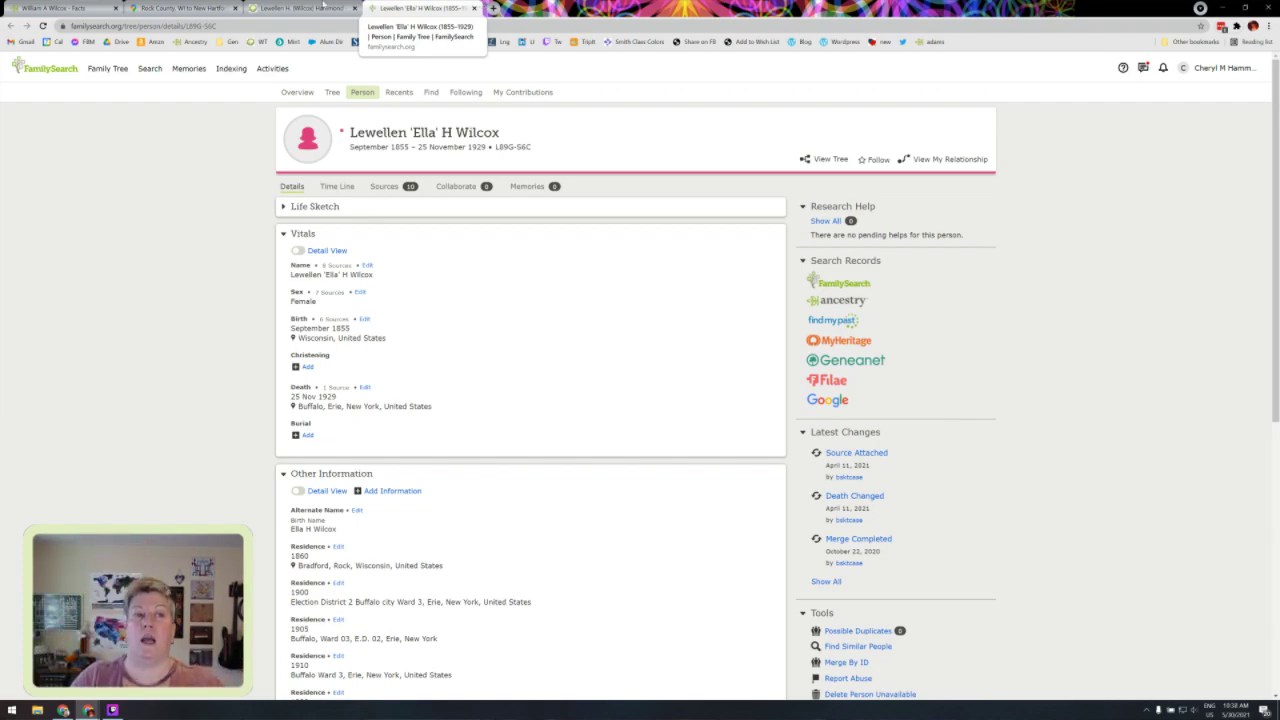
Step: Return to Ancestry and open the 6-year-old son's 1860 census record through the household members on his brother's census source
left_click(49, 9)
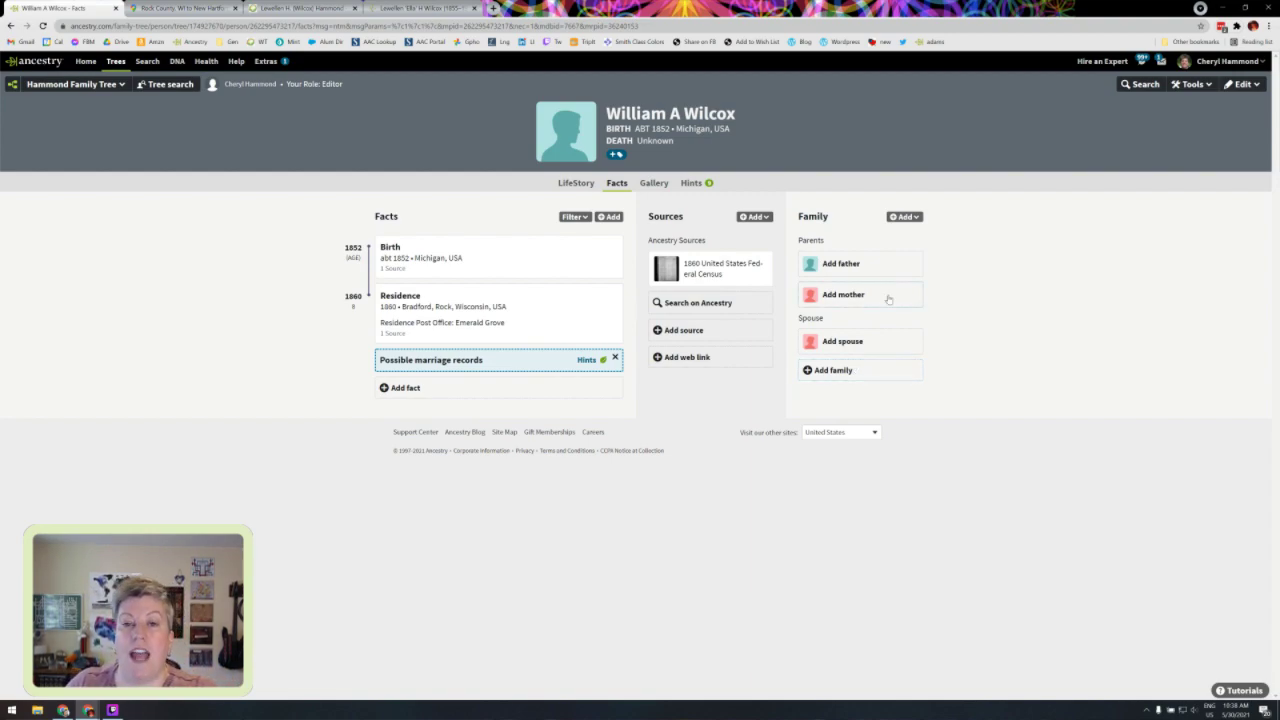
left_click(760, 261)
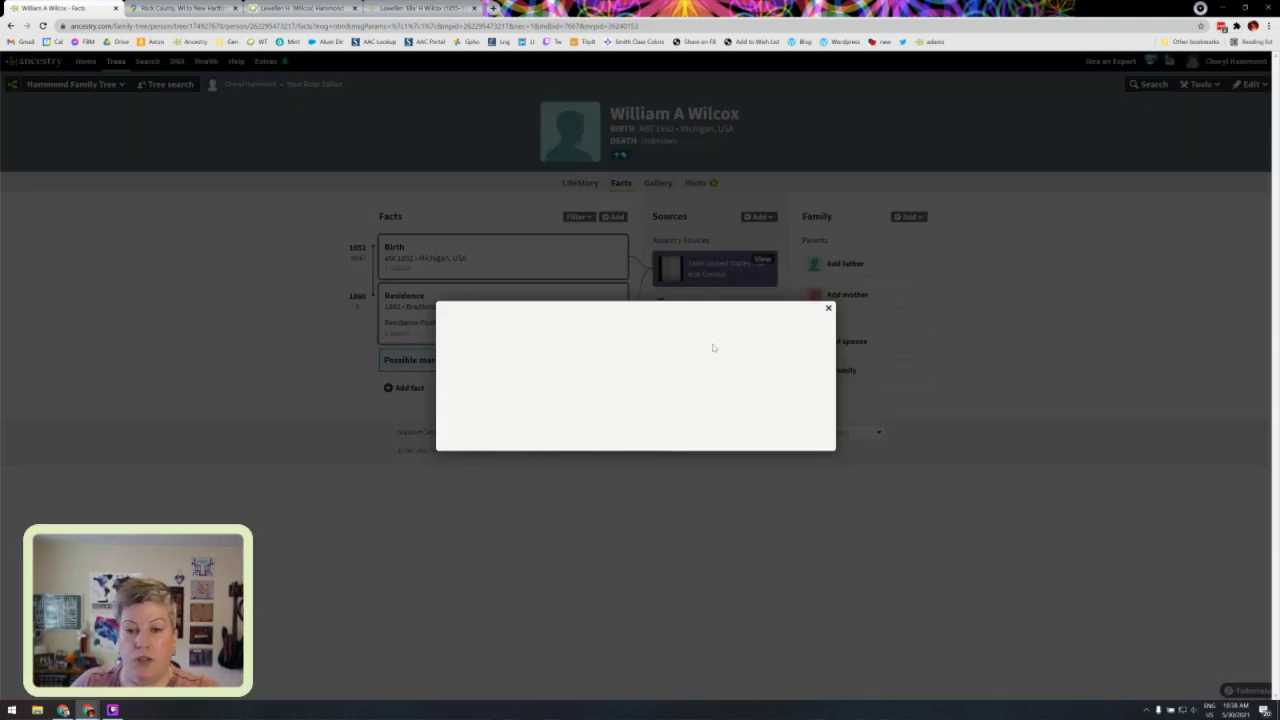
left_click(656, 244)
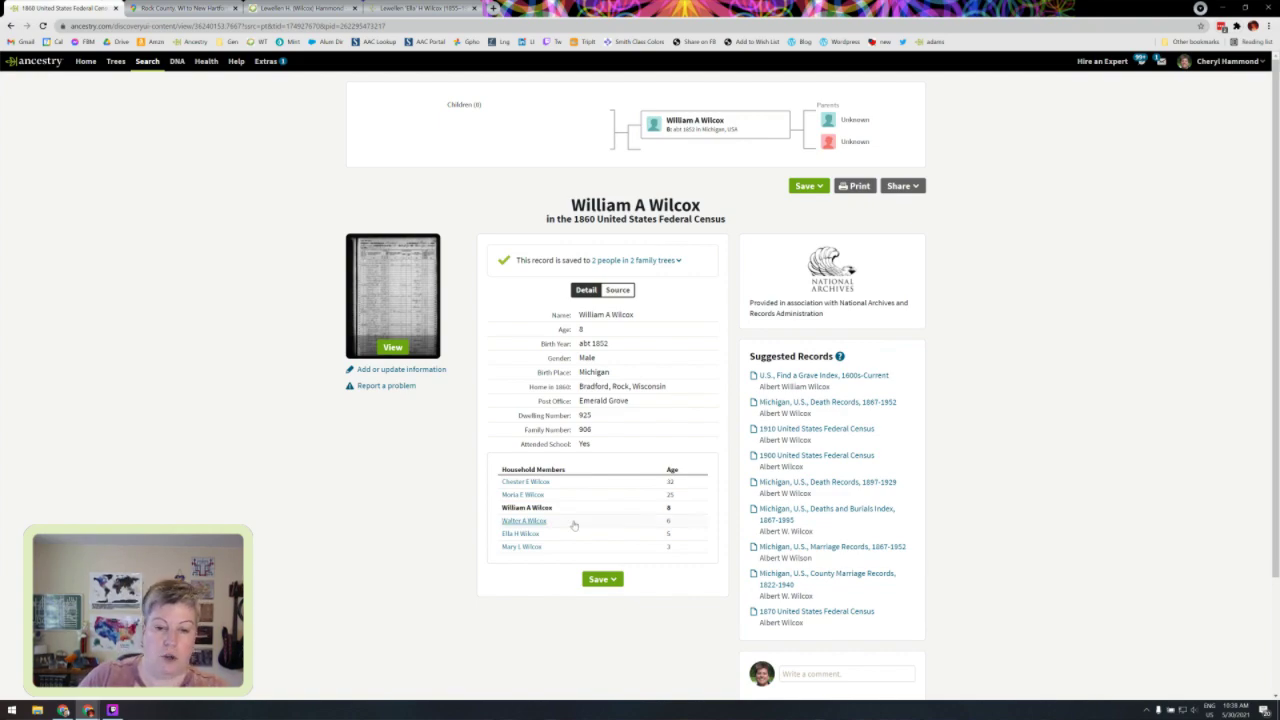
left_click(520, 522)
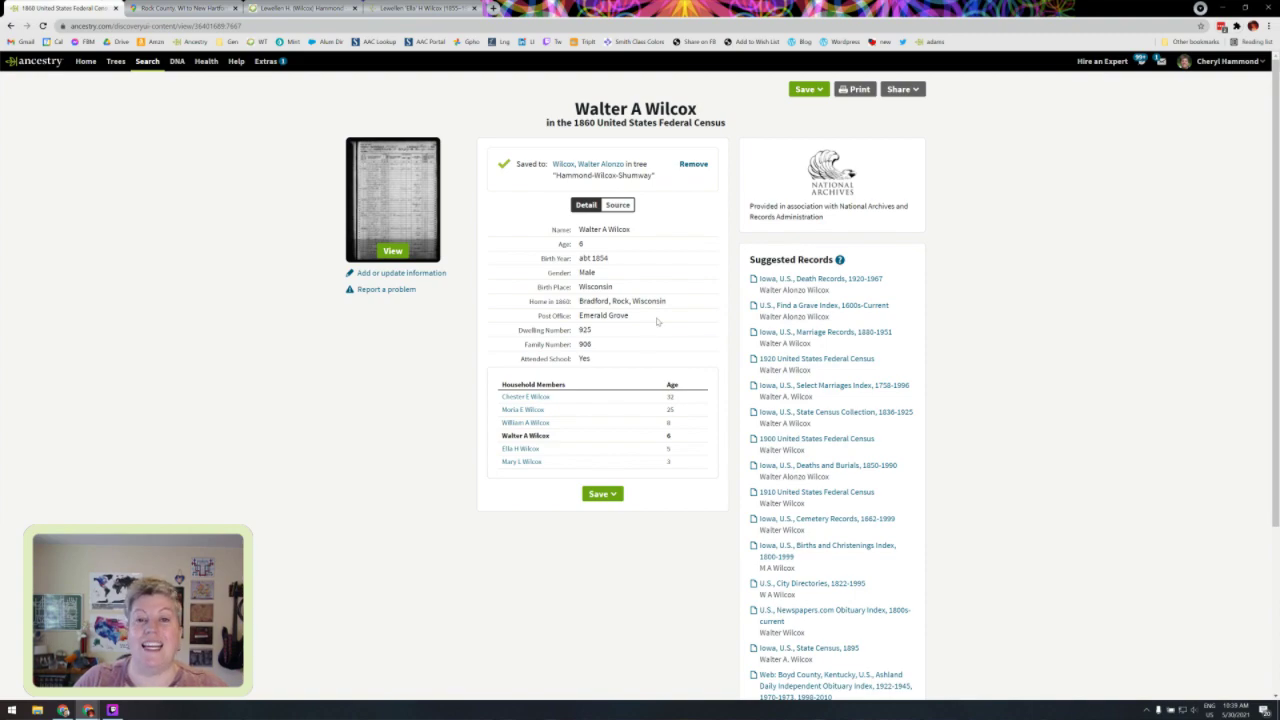
Step: Save the 6-year-old son's census record to the Hammond Family Tree as a new person with birthplace Wisconsin, USA
left_click(601, 494)
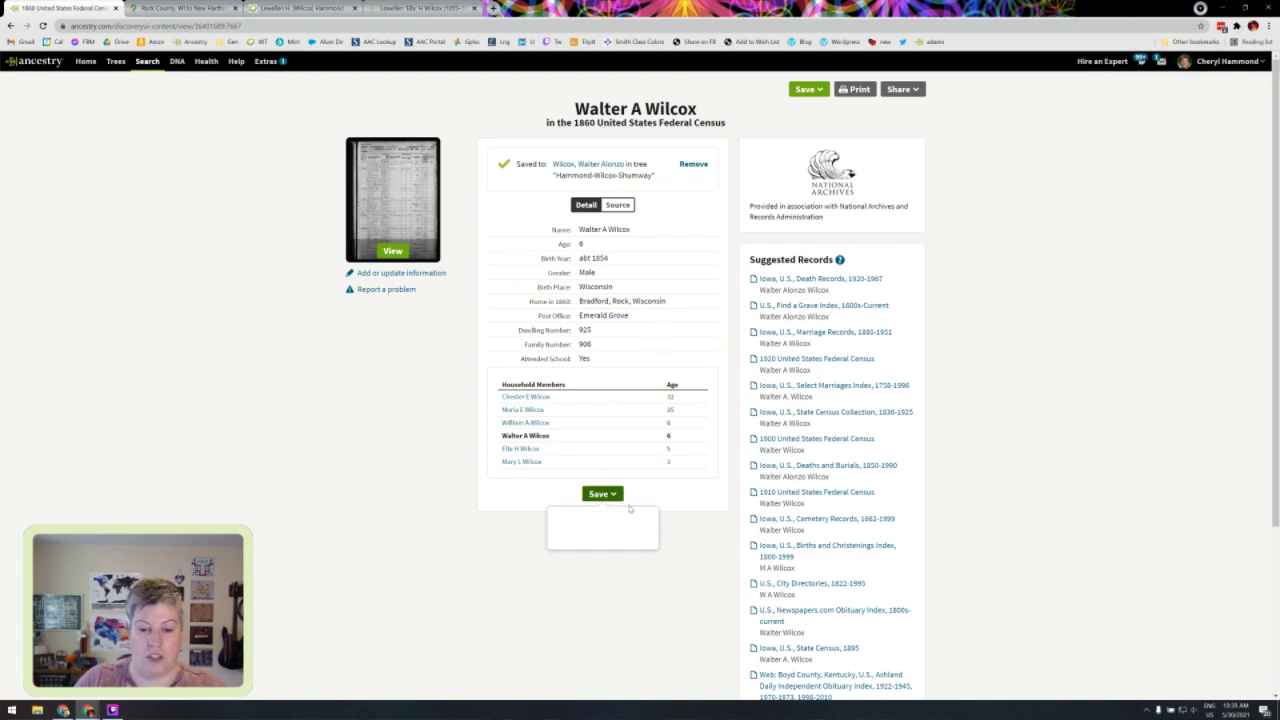
left_click(628, 519)
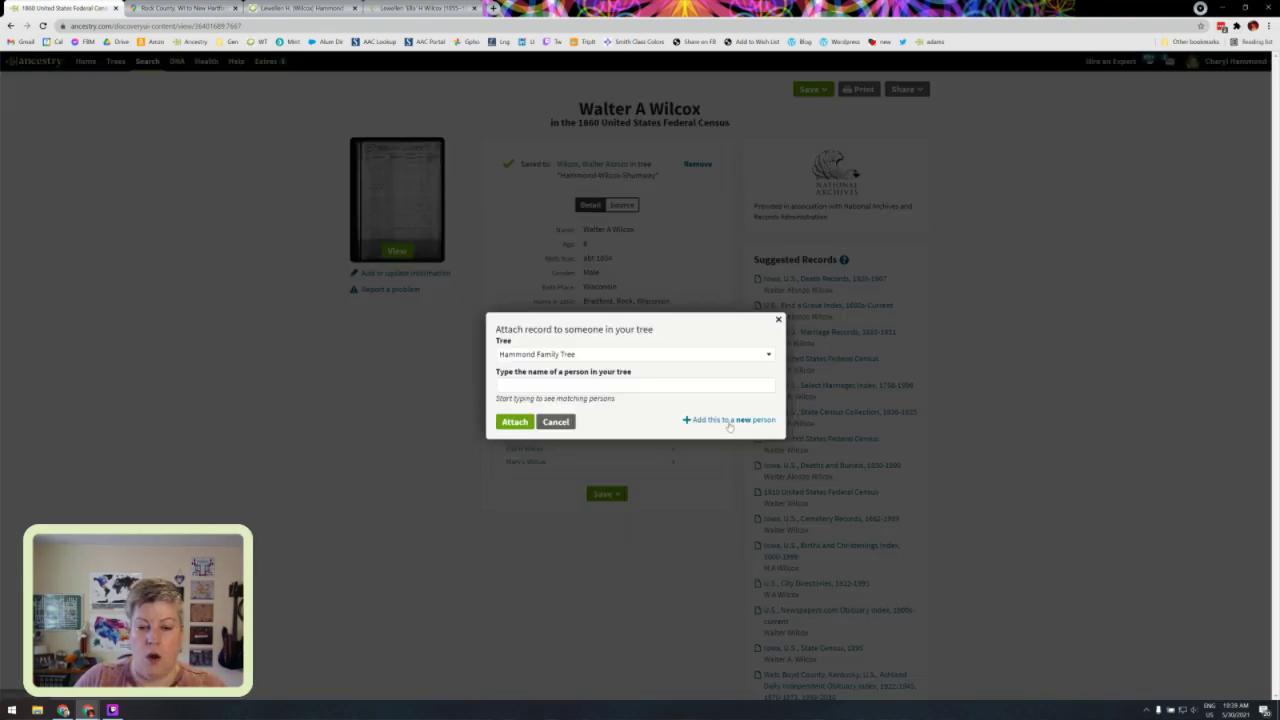
left_click(729, 421)
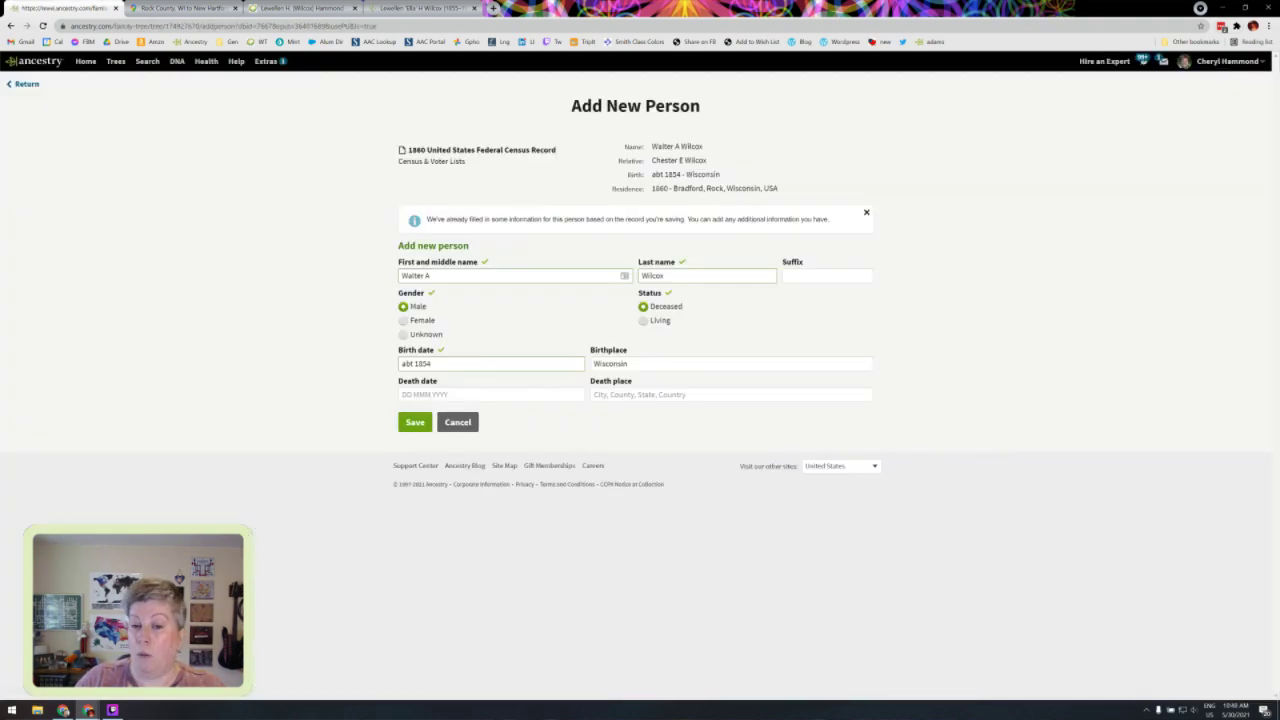
left_click(660, 364)
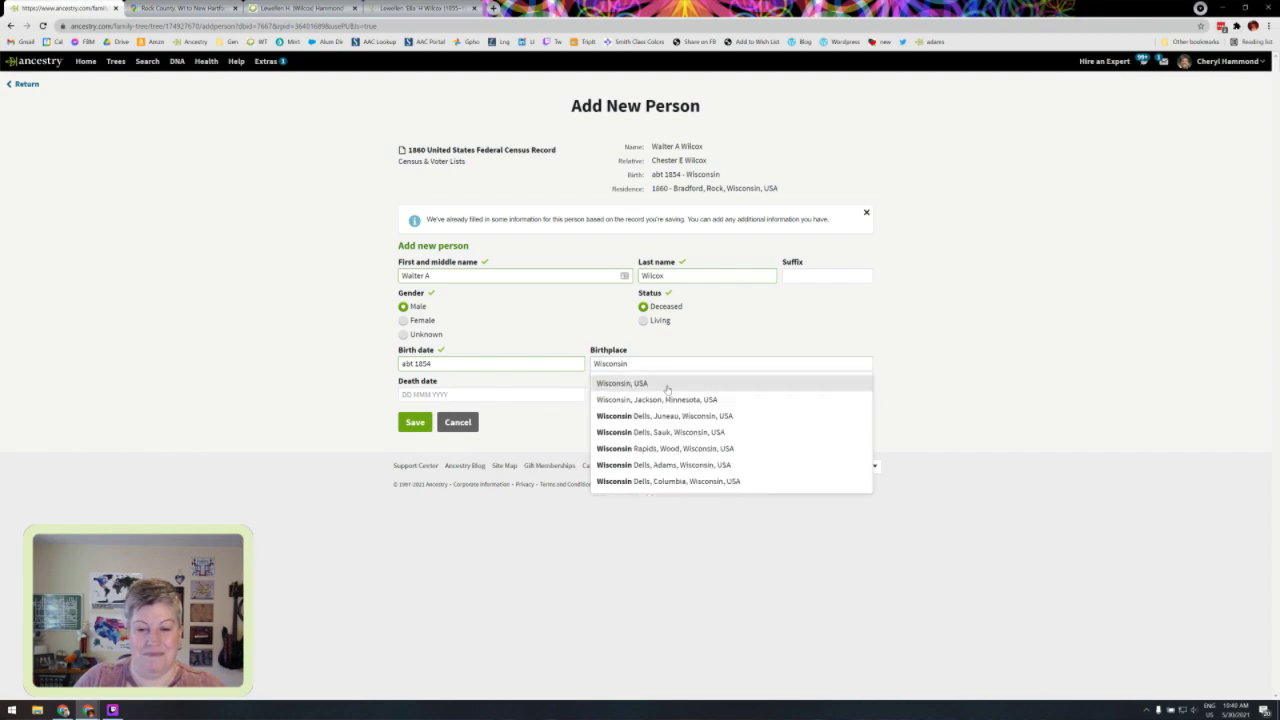
left_click(652, 384)
left_click(415, 422)
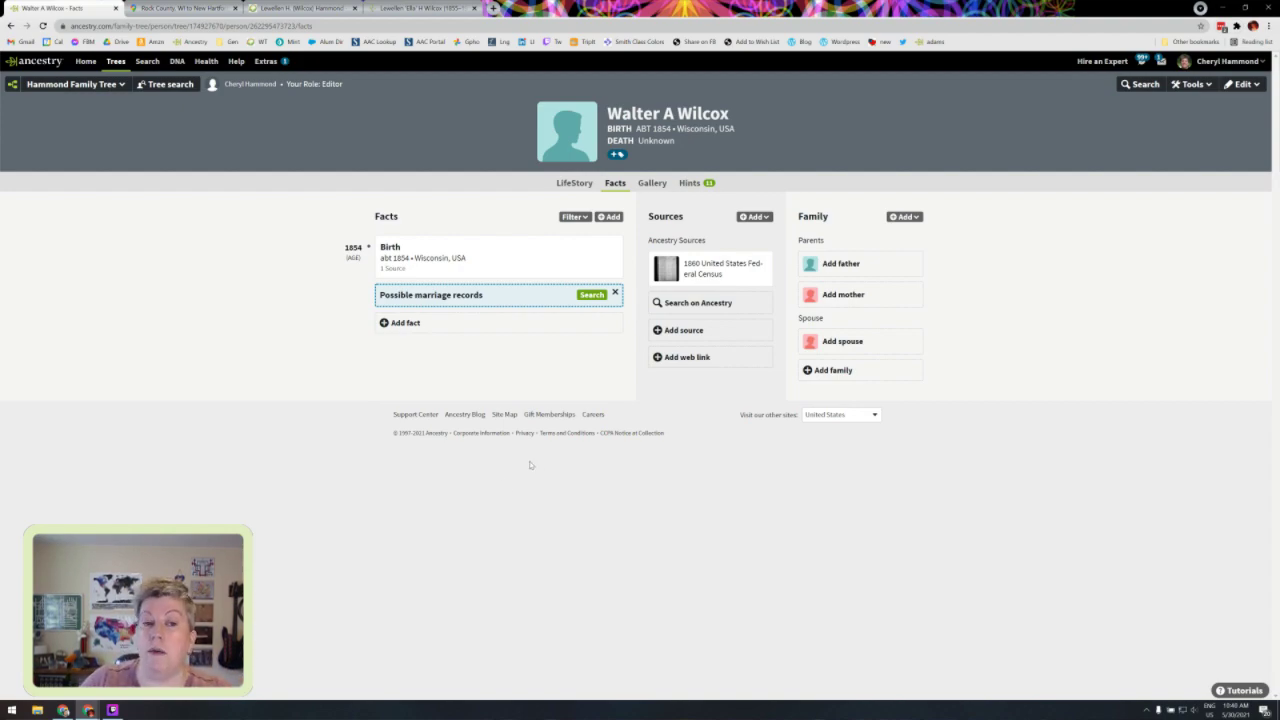
Step: Open the census record from the 6-year-old son's new profile and remove its link to the Hammond Family Tree
left_click(762, 261)
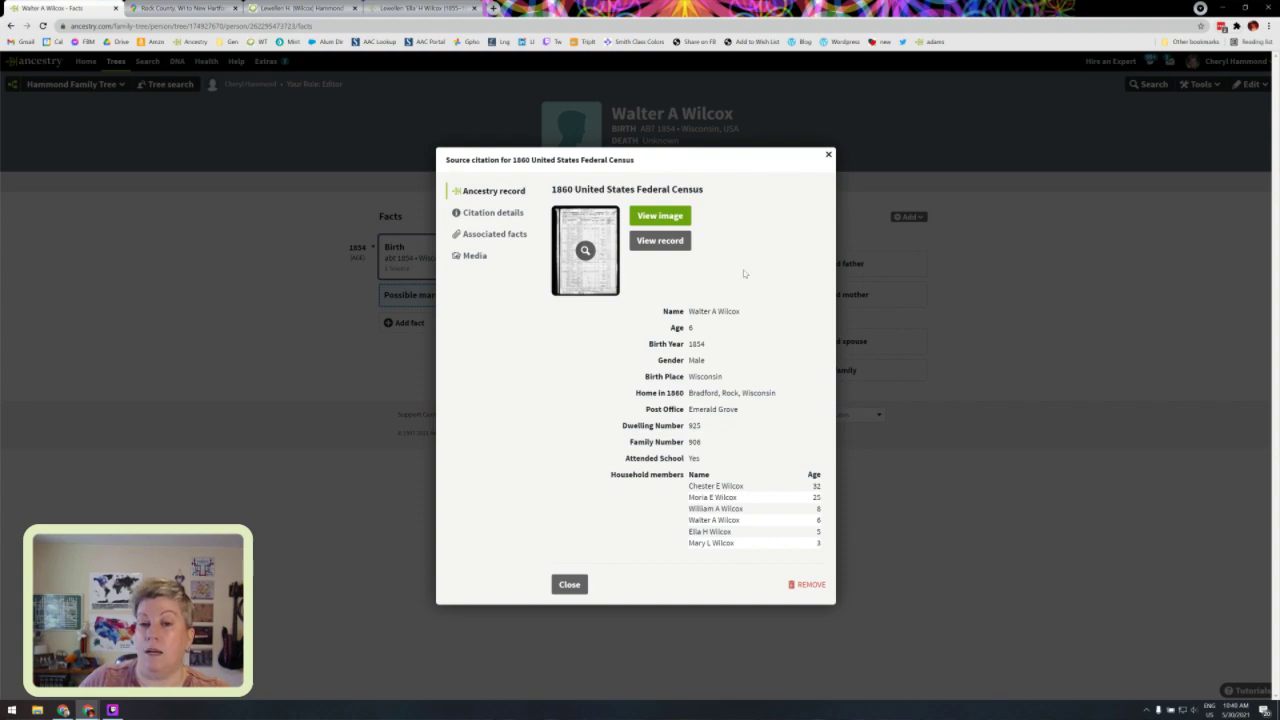
left_click(679, 241)
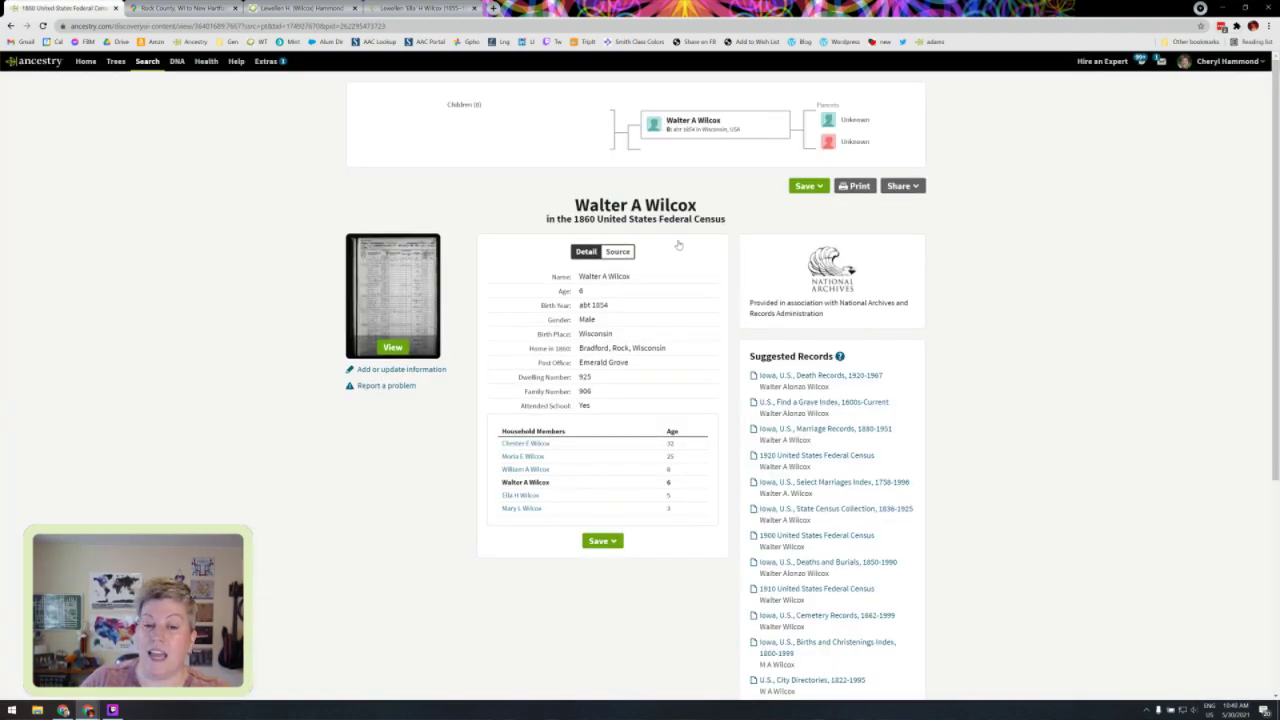
left_click(664, 261)
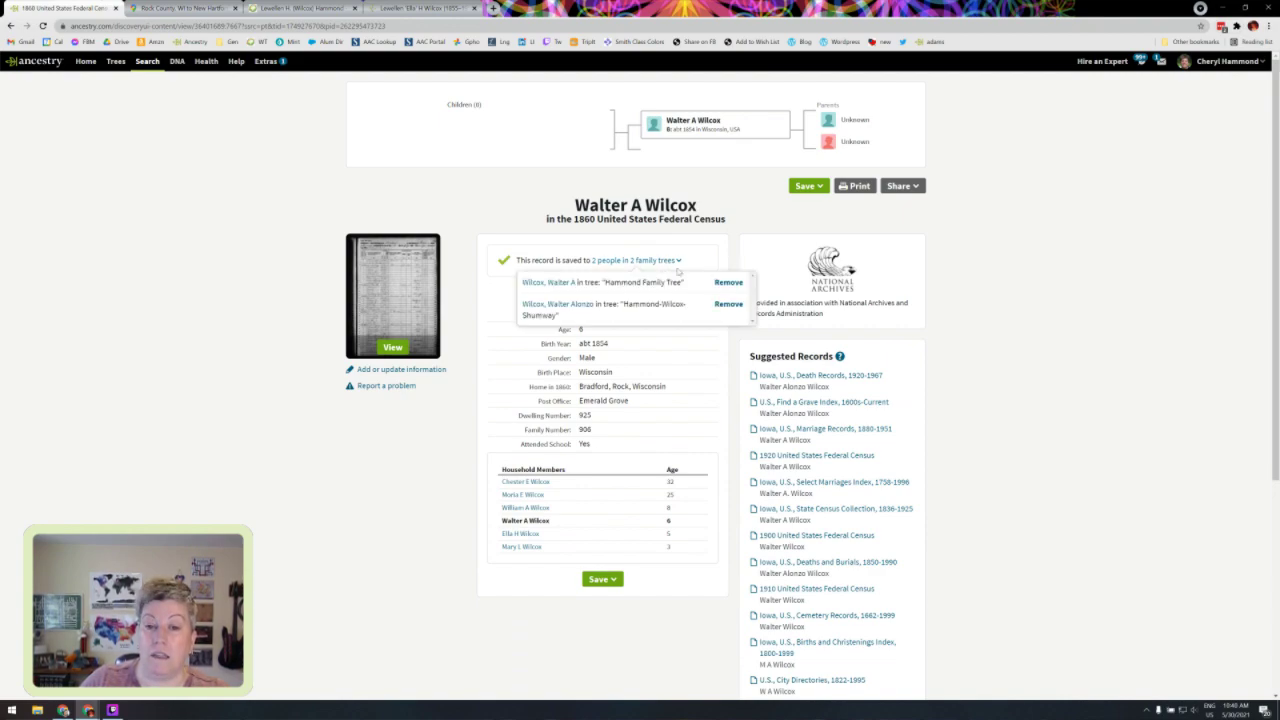
left_click(728, 282)
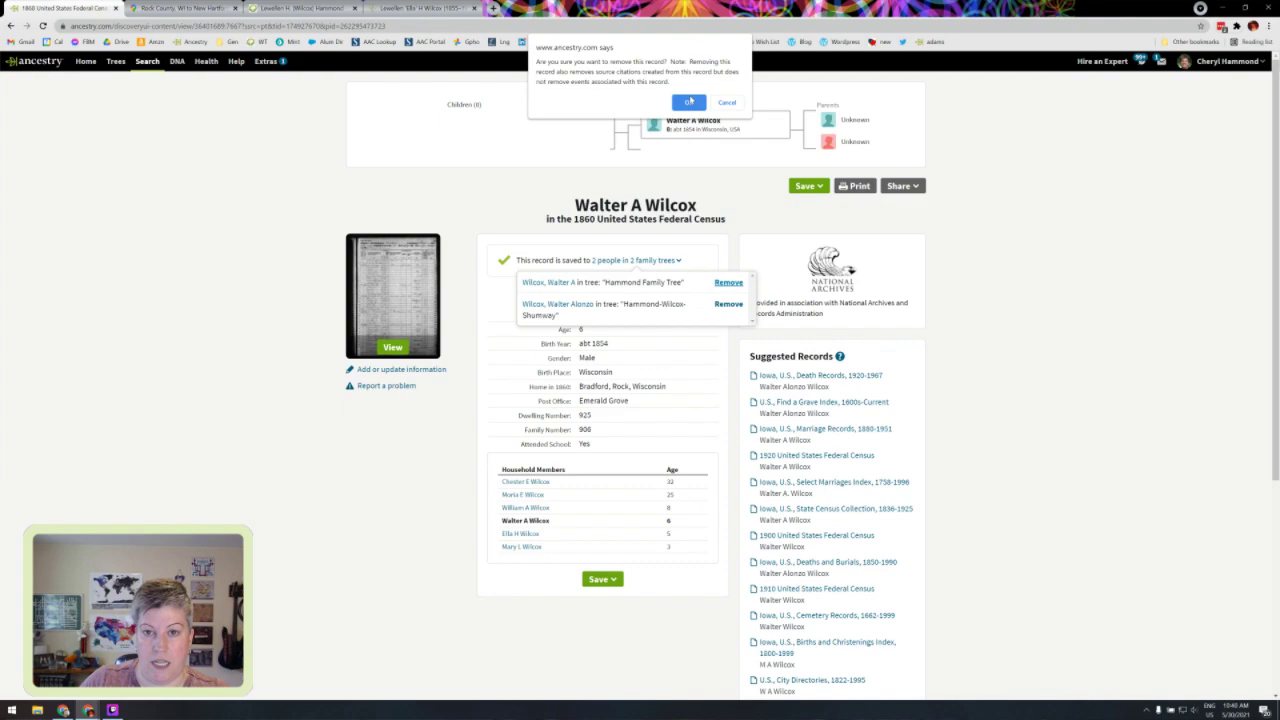
left_click(688, 102)
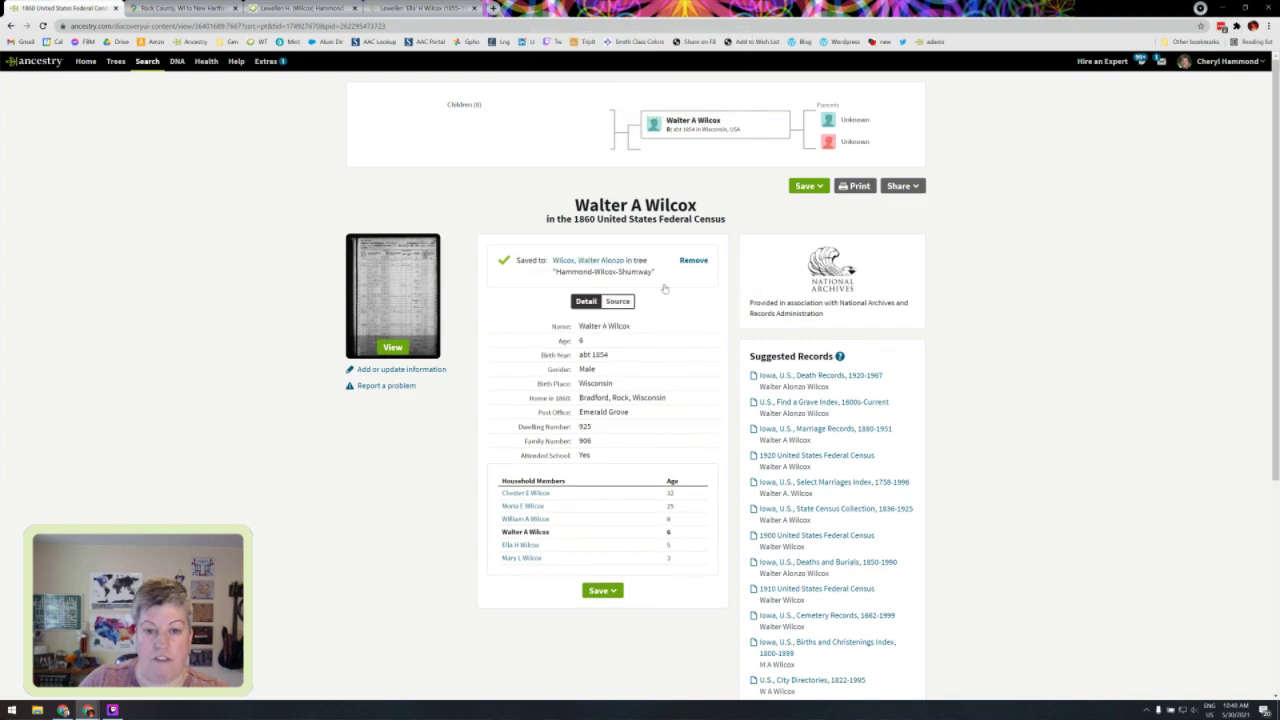
Step: Re-save the census record to the 6-year-old son's profile with the 1860 residence in Bradford, Rock, Wisconsin, USA
left_click(611, 591)
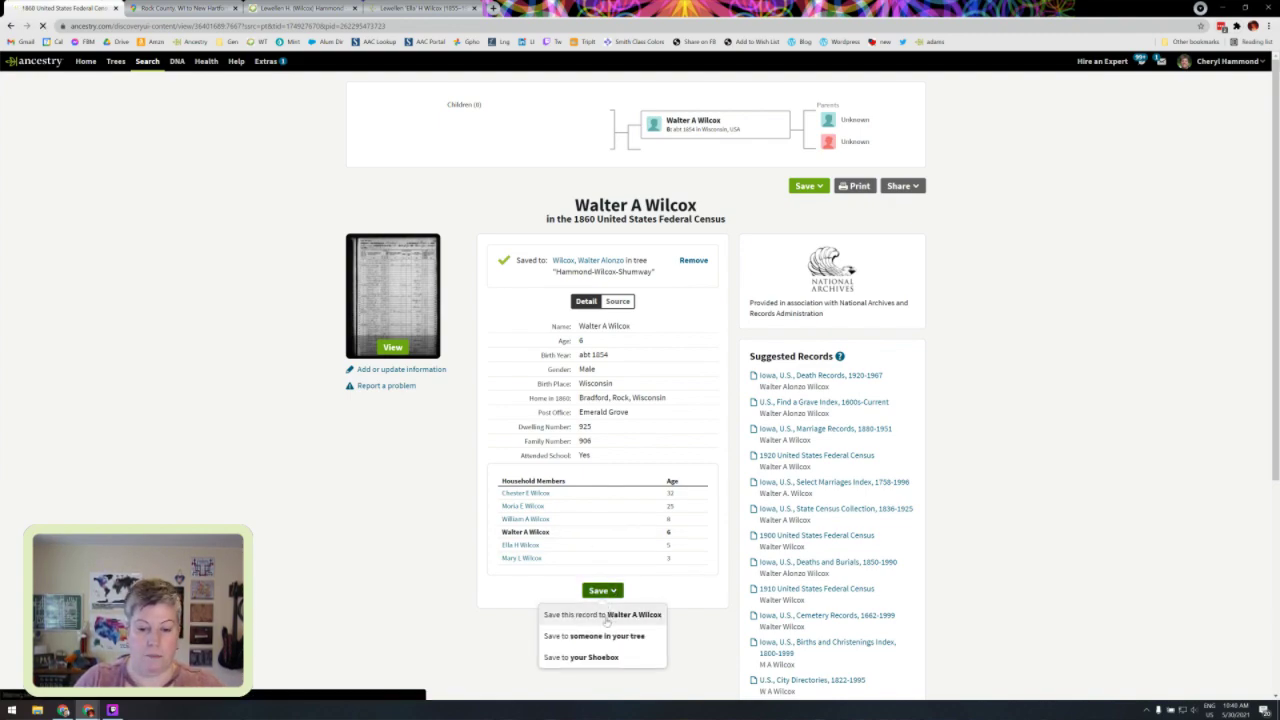
left_click(606, 615)
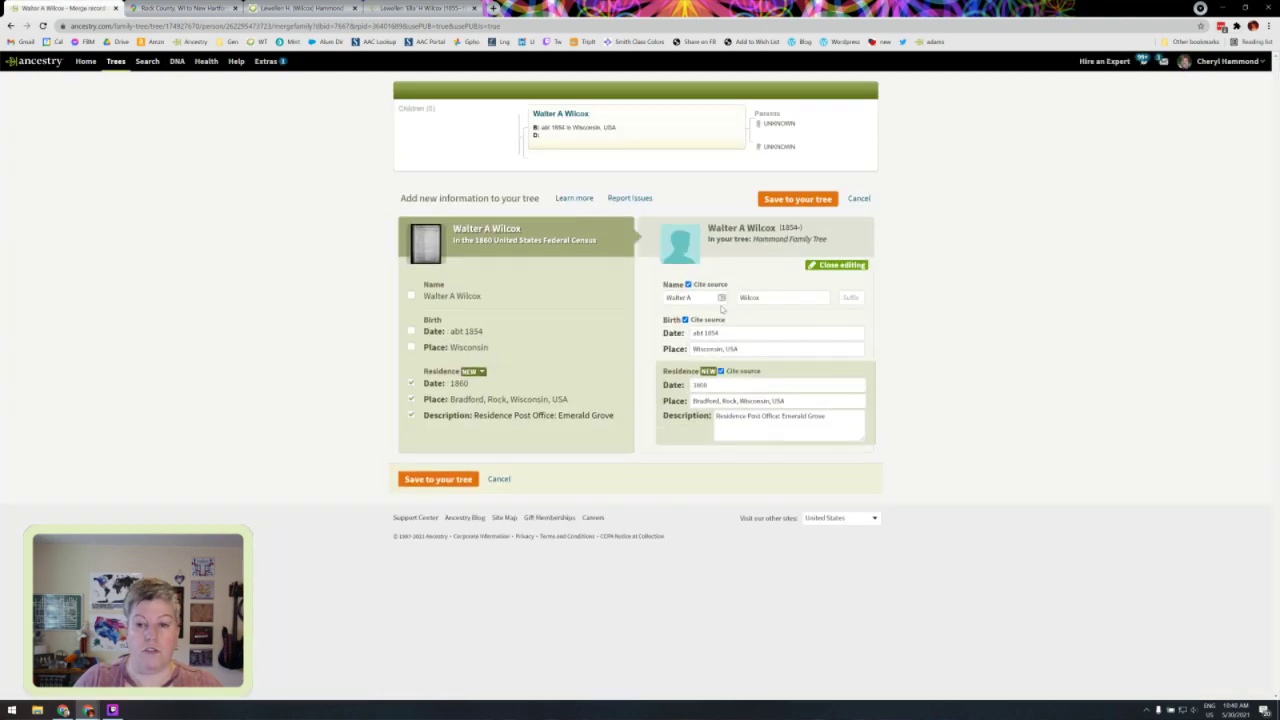
left_click(797, 199)
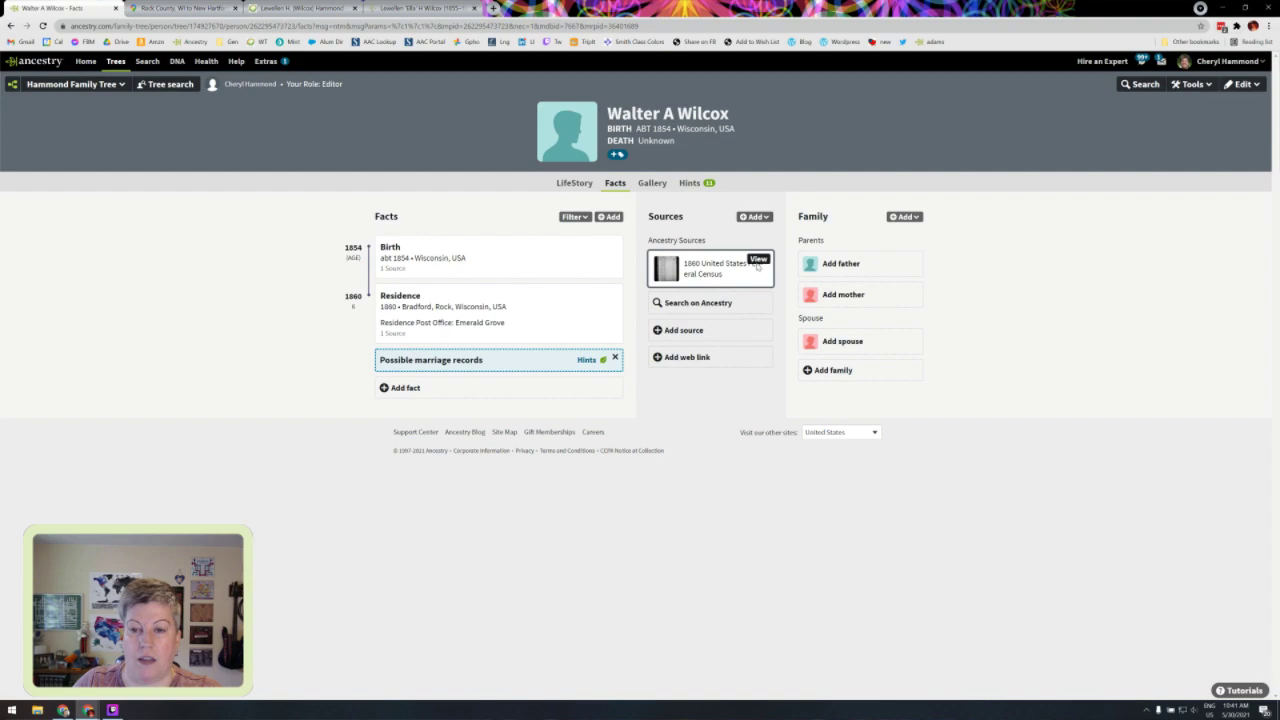
Step: Open the 5-year-old daughter's 1860 census record from her brother's census source and check which family trees it is saved to
left_click(757, 266)
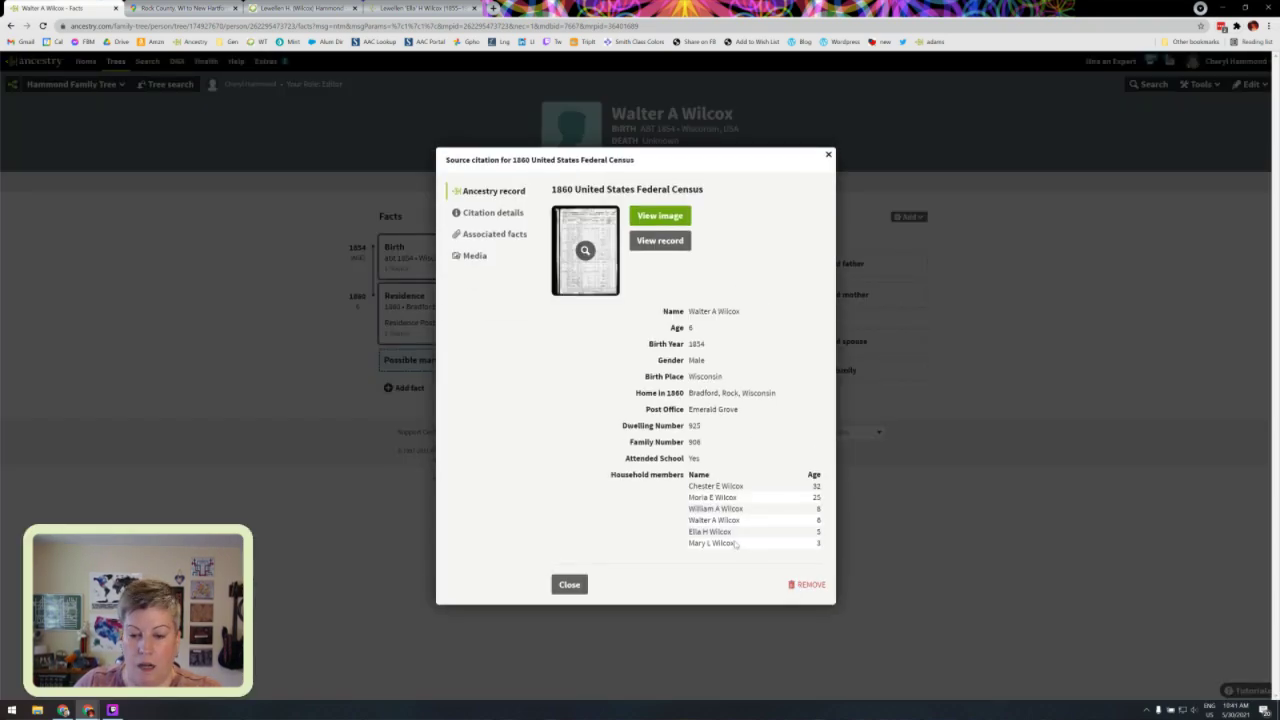
left_click(665, 243)
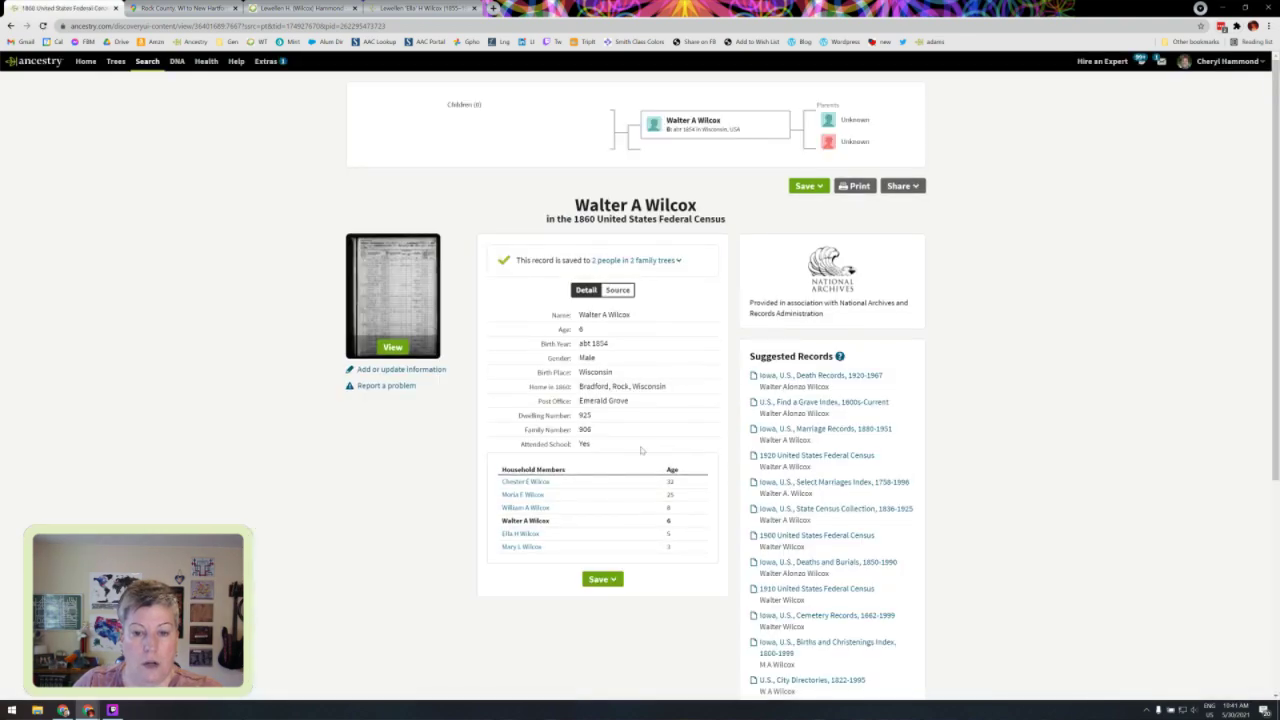
left_click(521, 533)
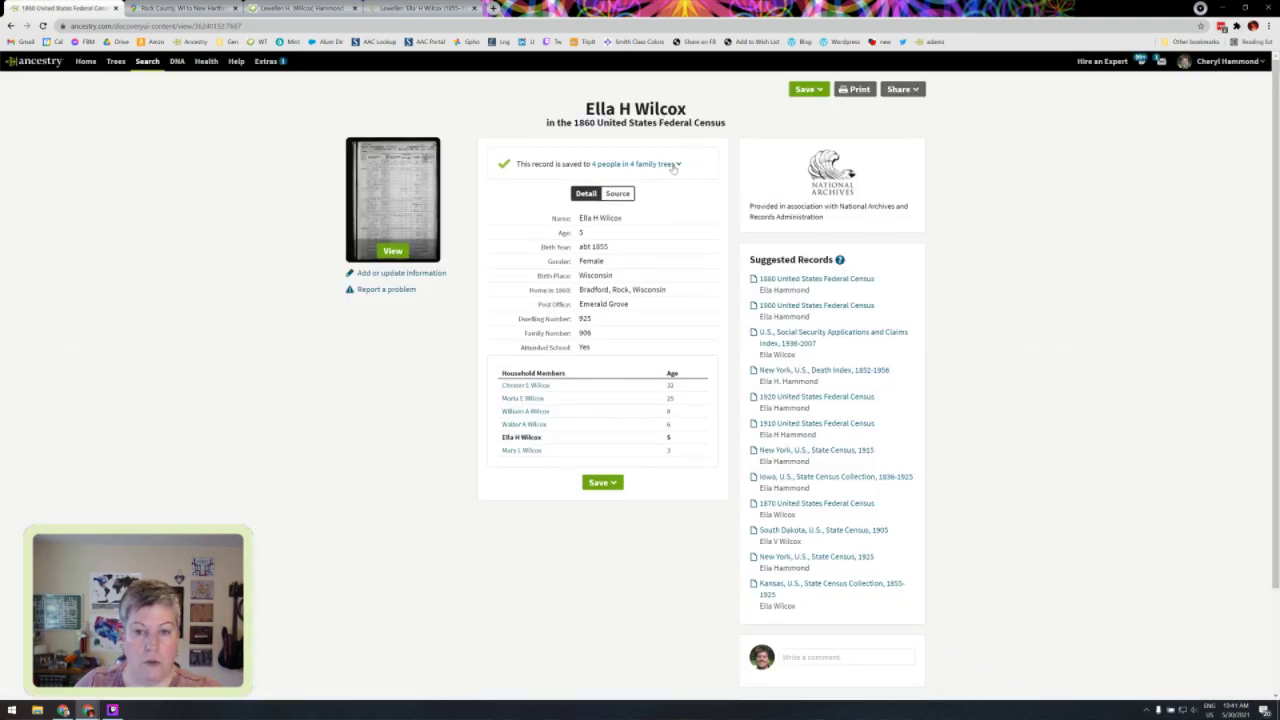
left_click(673, 165)
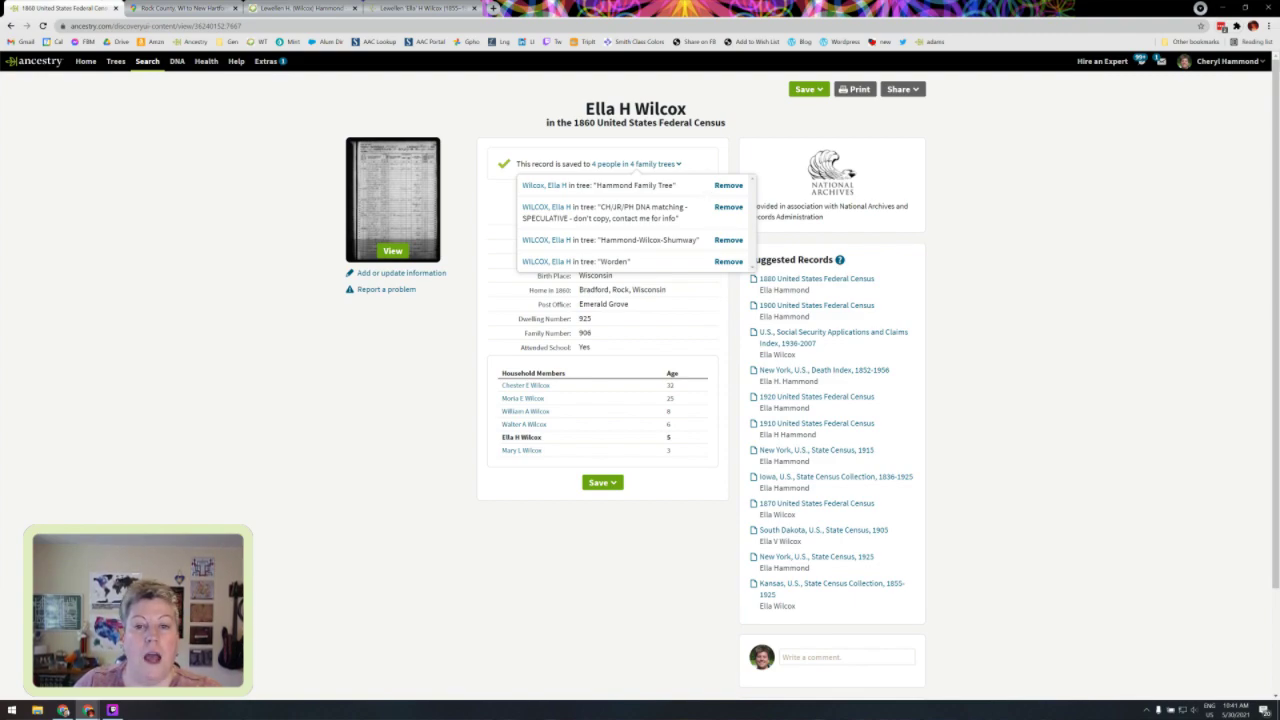
Step: Save the 3-year-old daughter's 1860 census record to the Hammond Family Tree as a new person with birthplace Michigan, USA
left_click(524, 450)
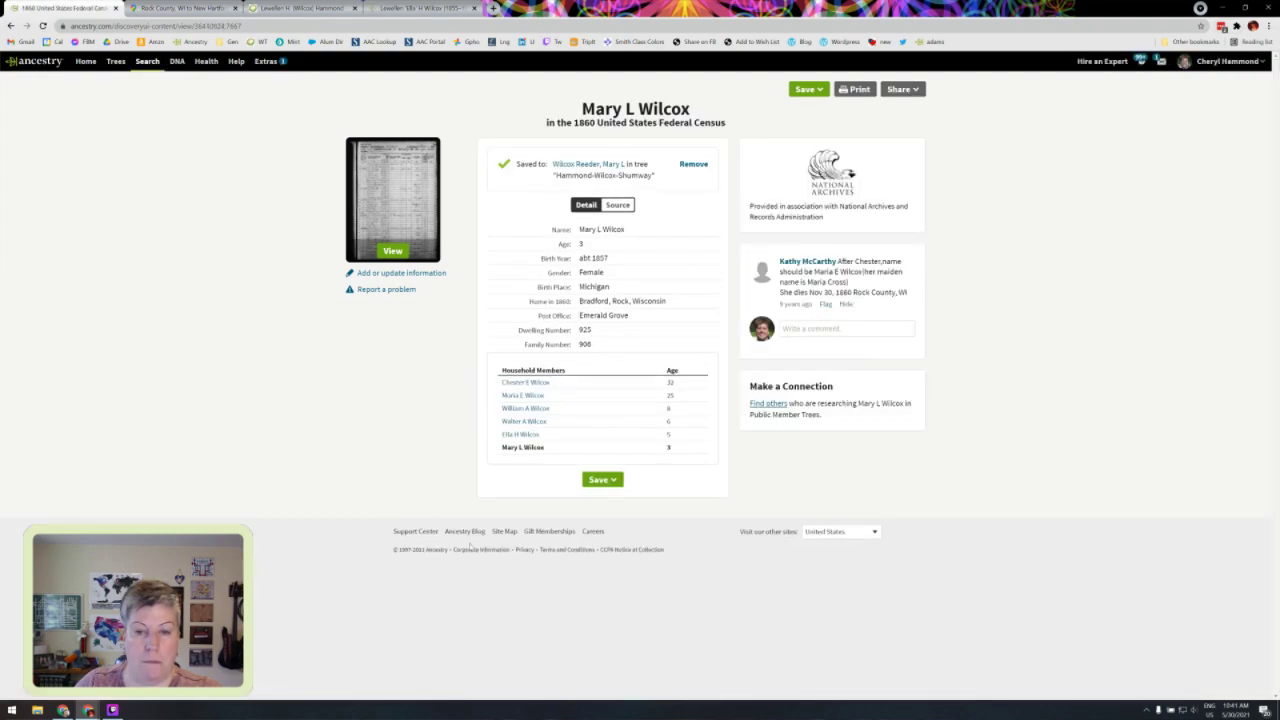
left_click(600, 480)
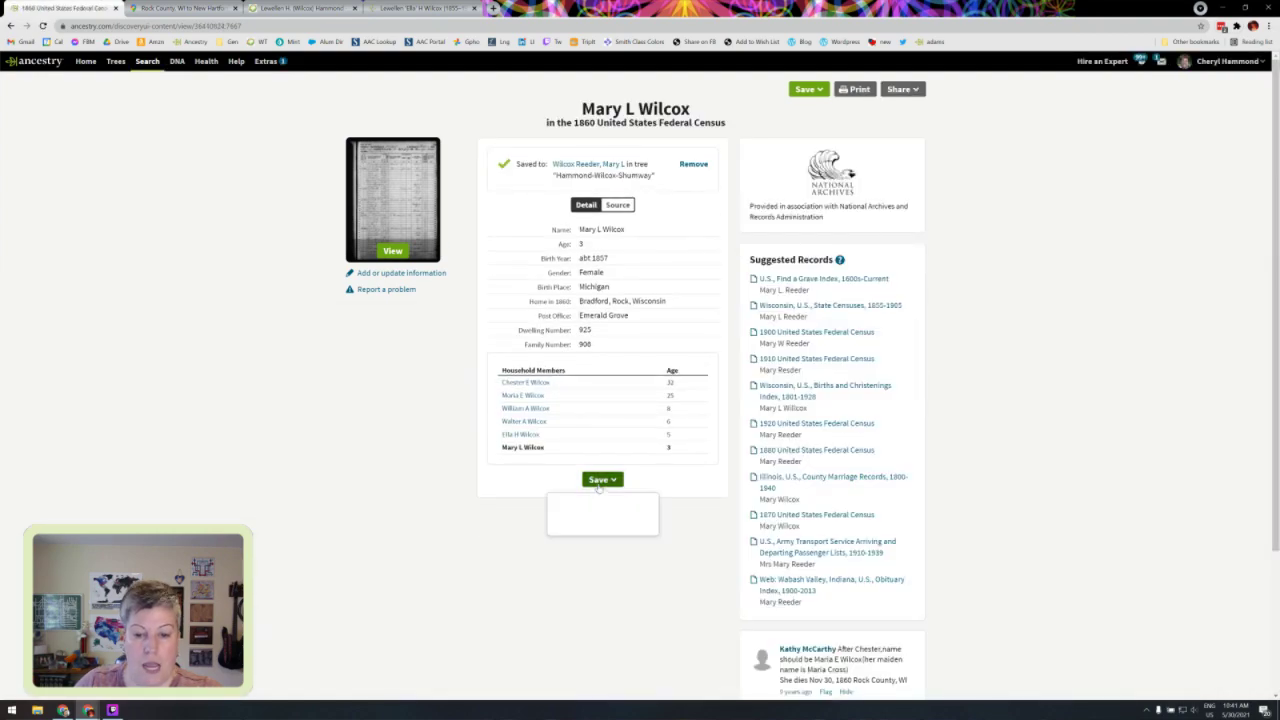
left_click(598, 506)
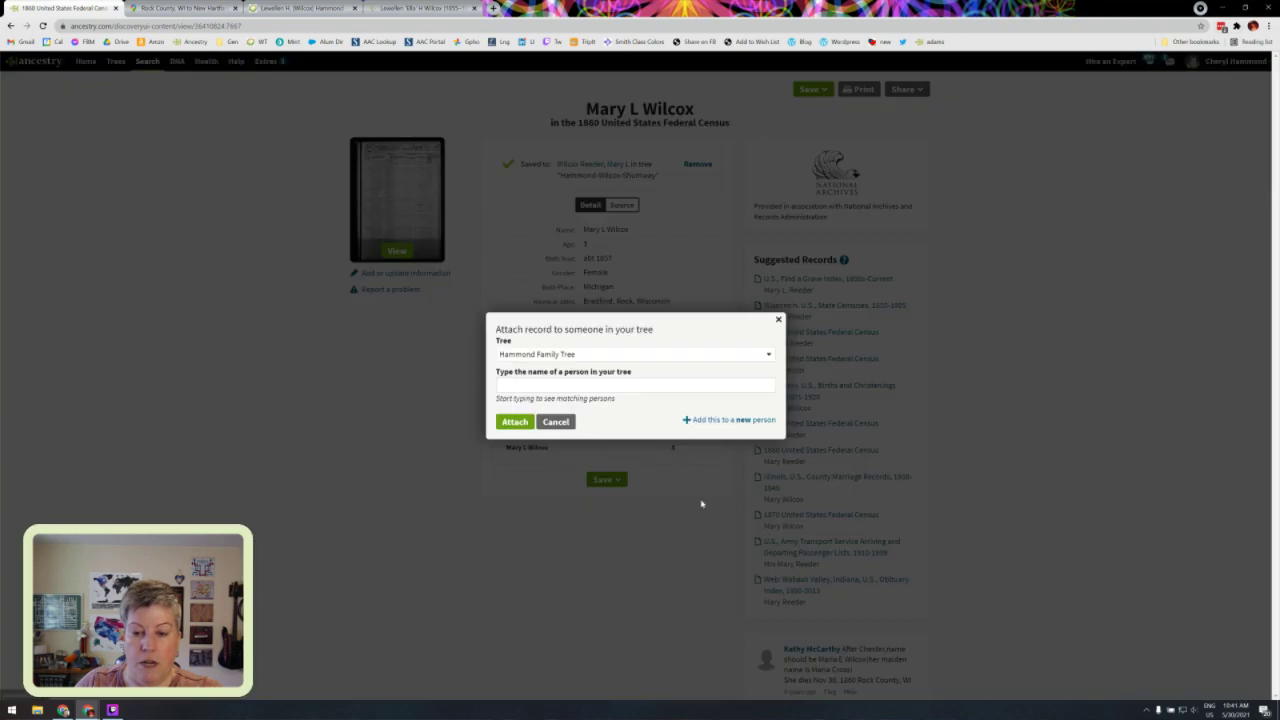
left_click(742, 420)
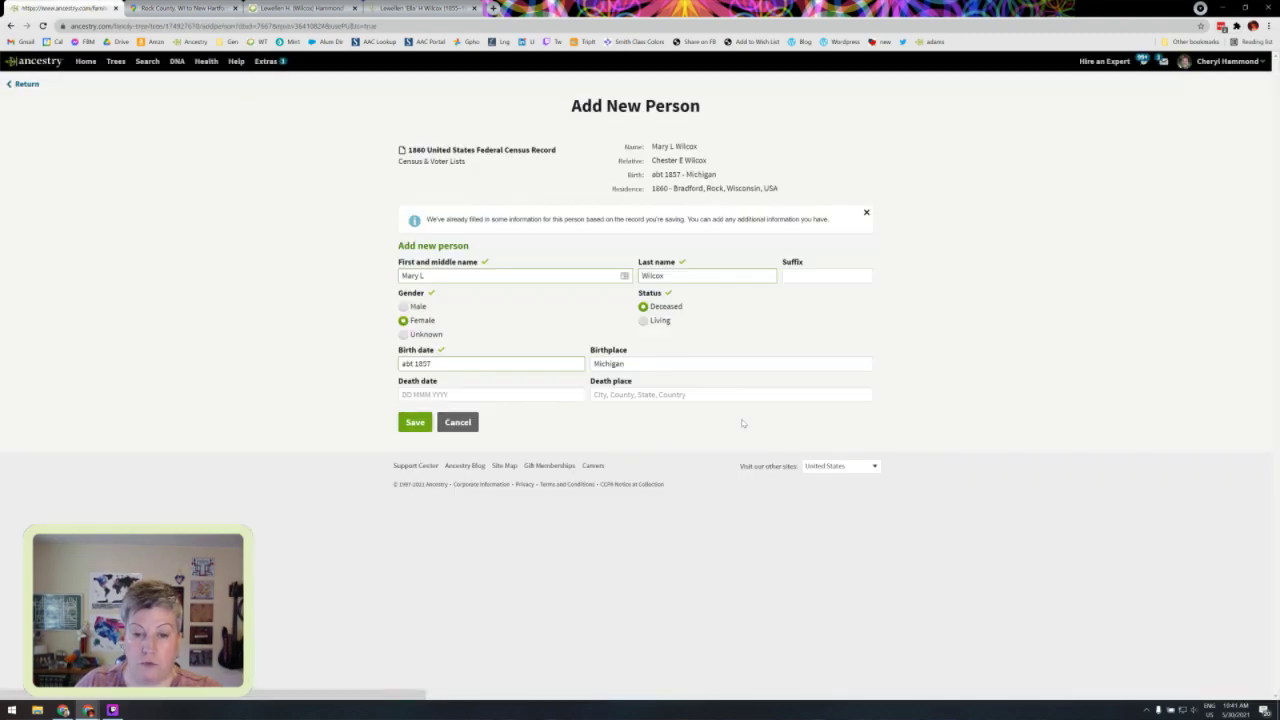
left_click(640, 364)
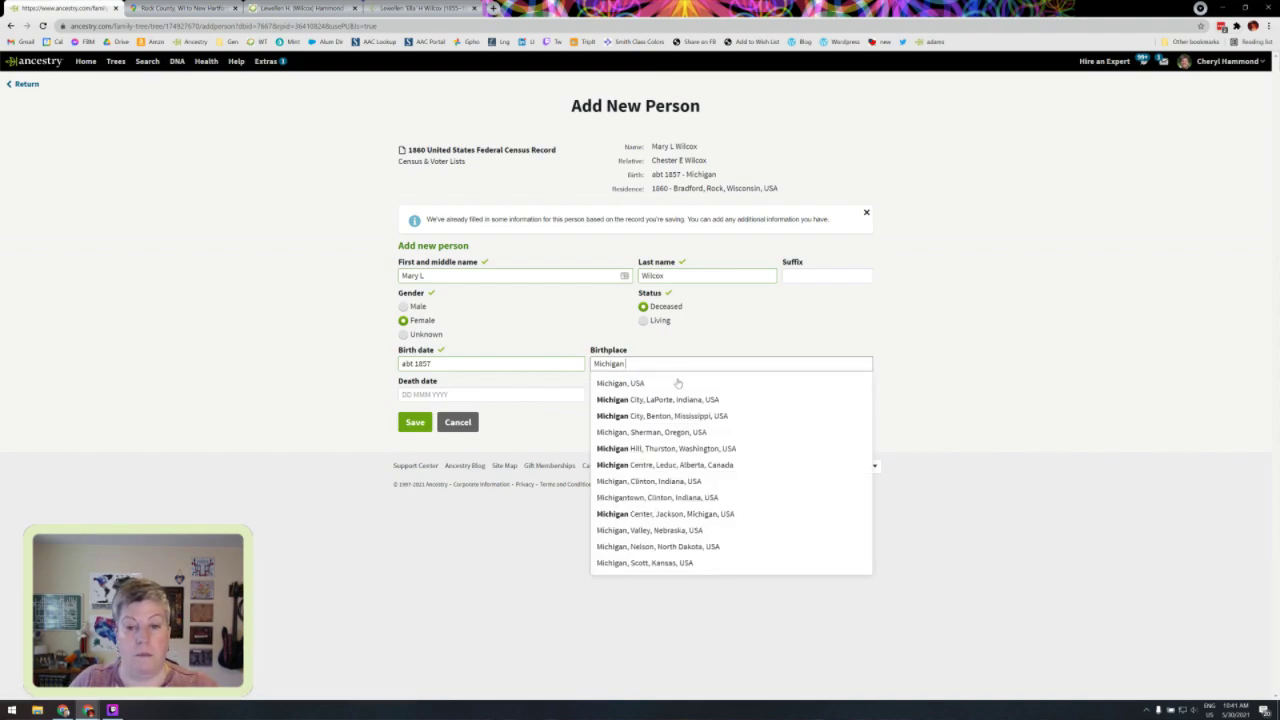
left_click(646, 380)
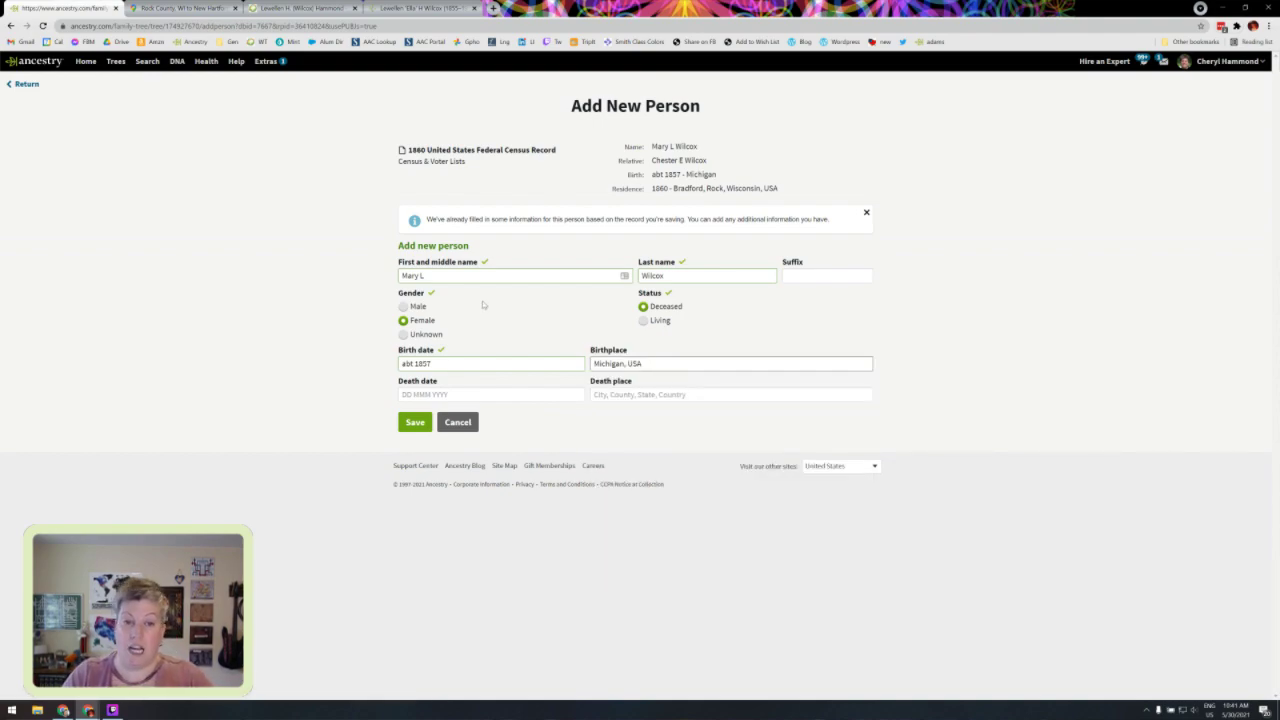
left_click(415, 422)
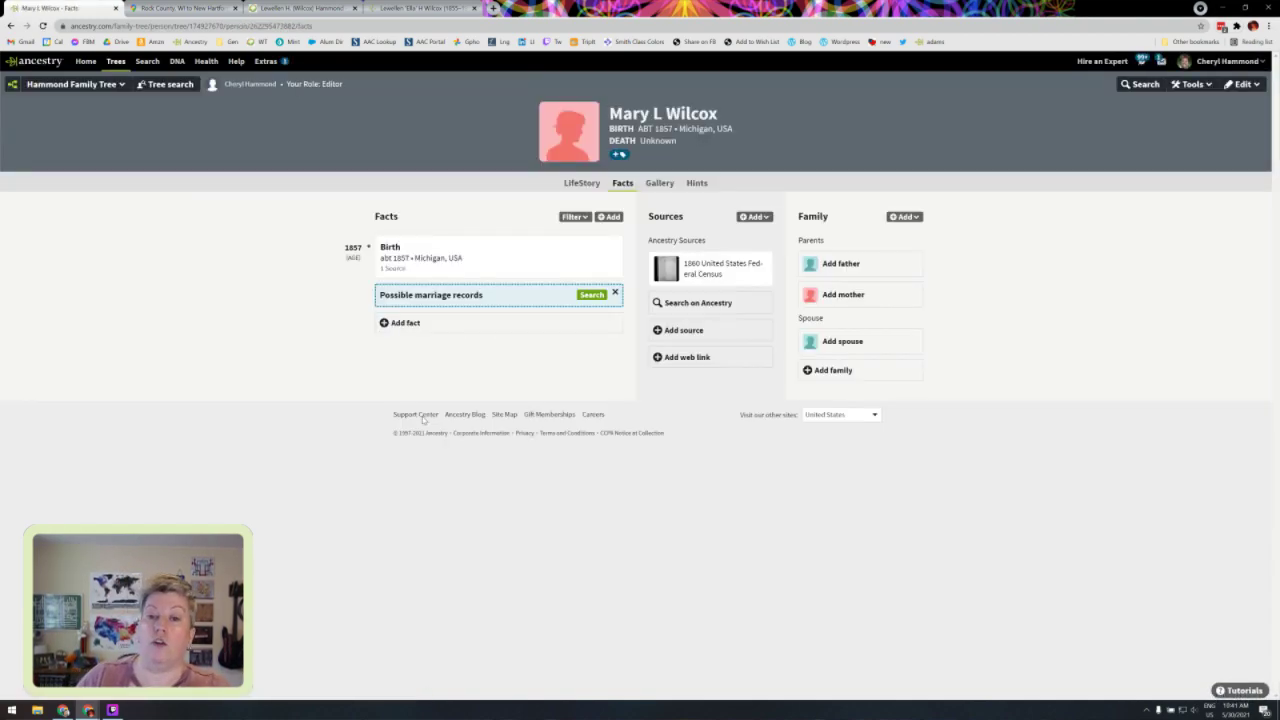
Step: Open the census record from the 3-year-old daughter's new profile and remove its link to the Hammond Family Tree
left_click(758, 261)
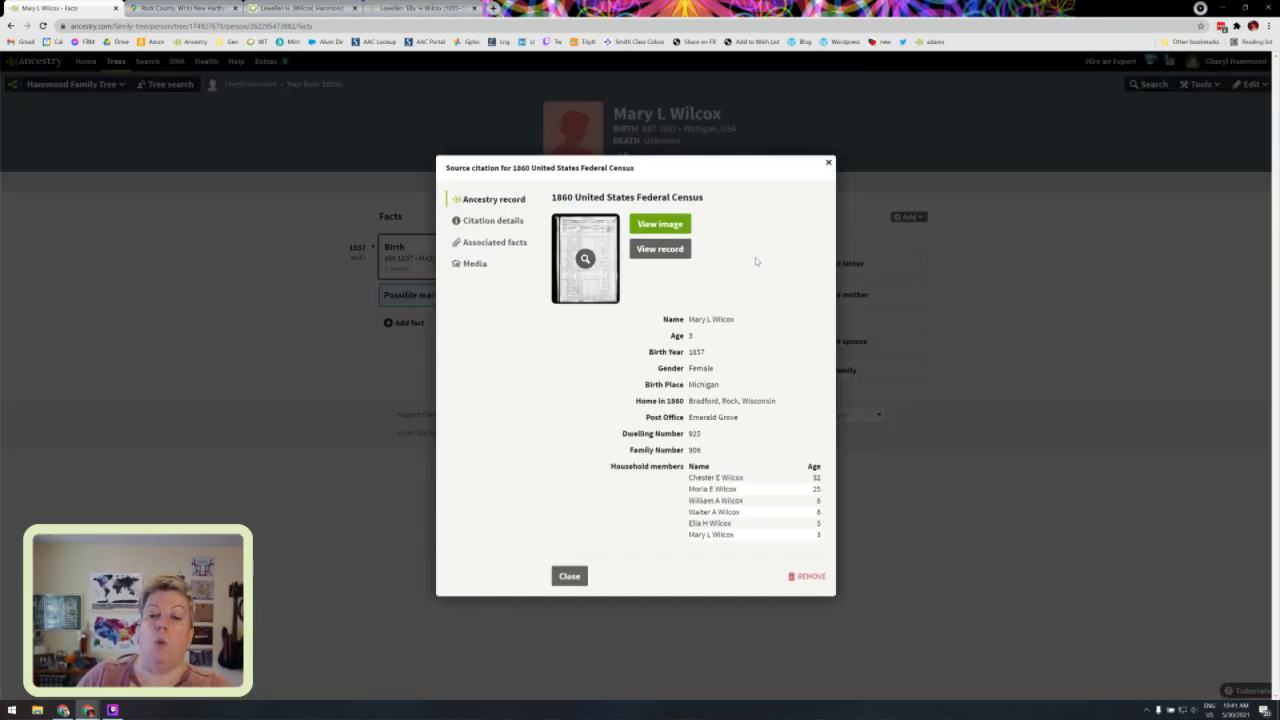
left_click(660, 249)
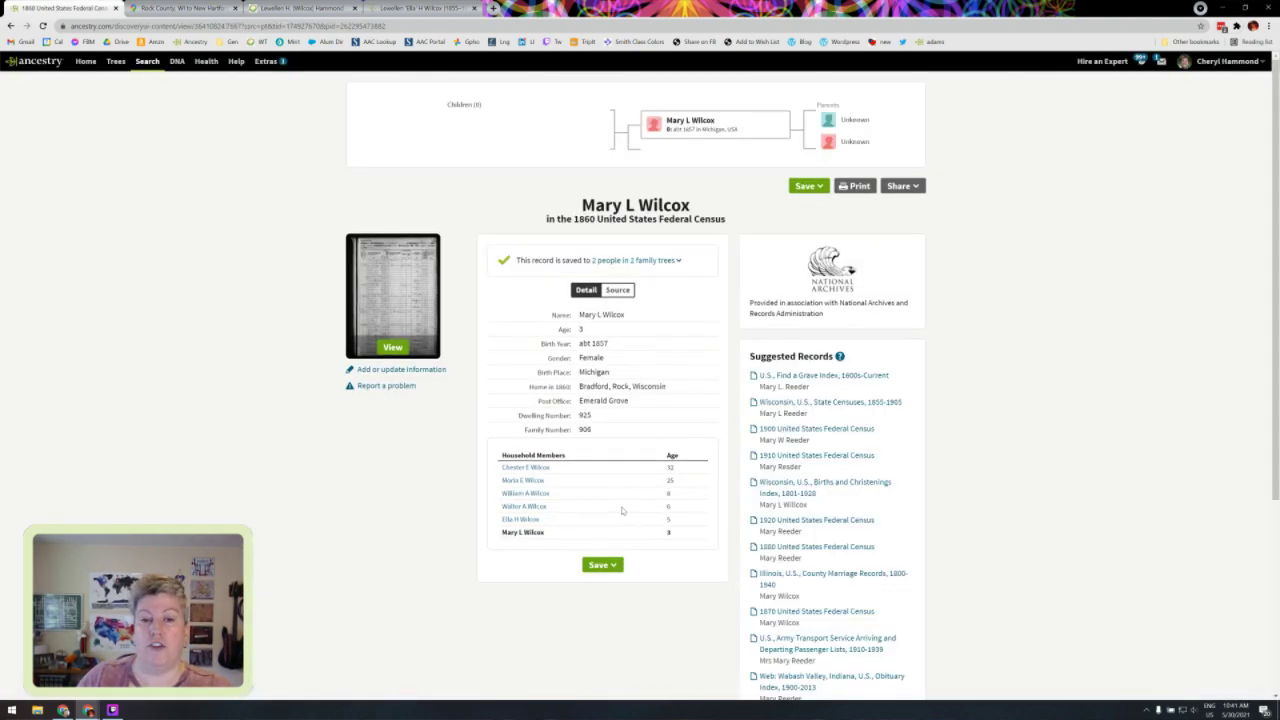
left_click(655, 268)
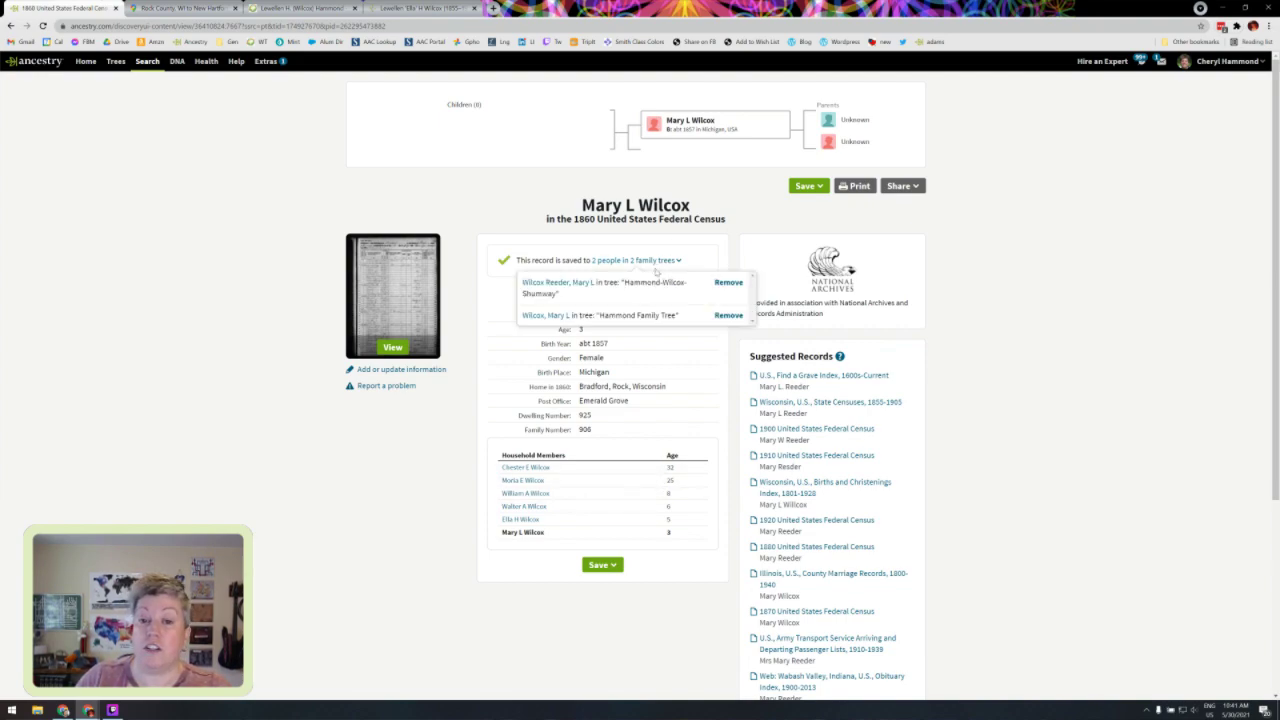
left_click(727, 316)
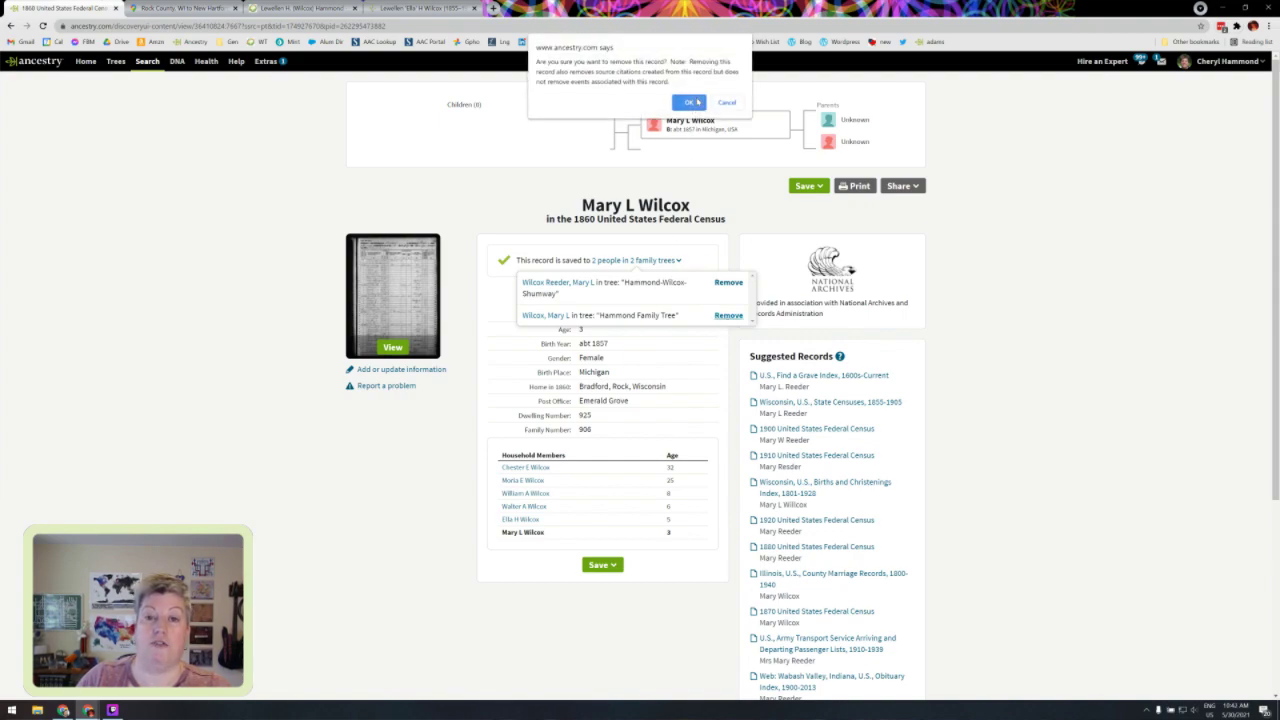
left_click(697, 102)
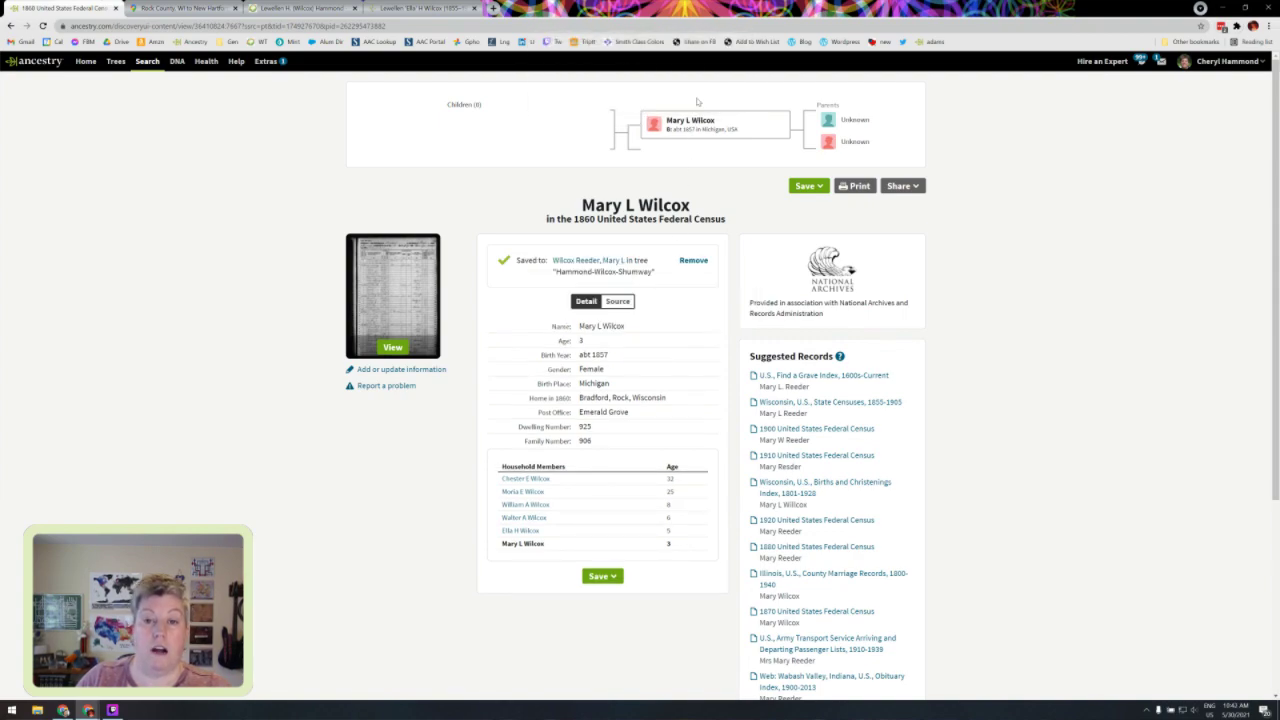
Step: Re-save the census record to the 3-year-old daughter's profile with the 1860 residence in Bradford, Rock, Wisconsin, USA
left_click(601, 577)
left_click(604, 600)
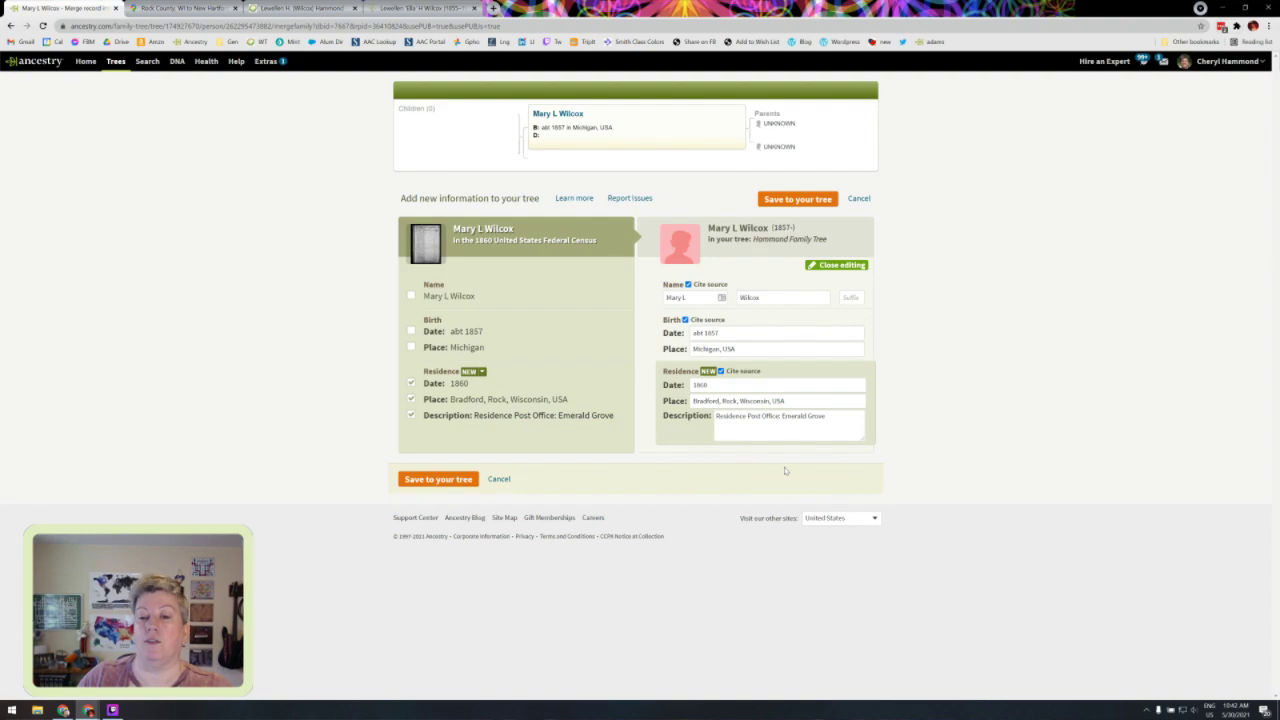
left_click(817, 200)
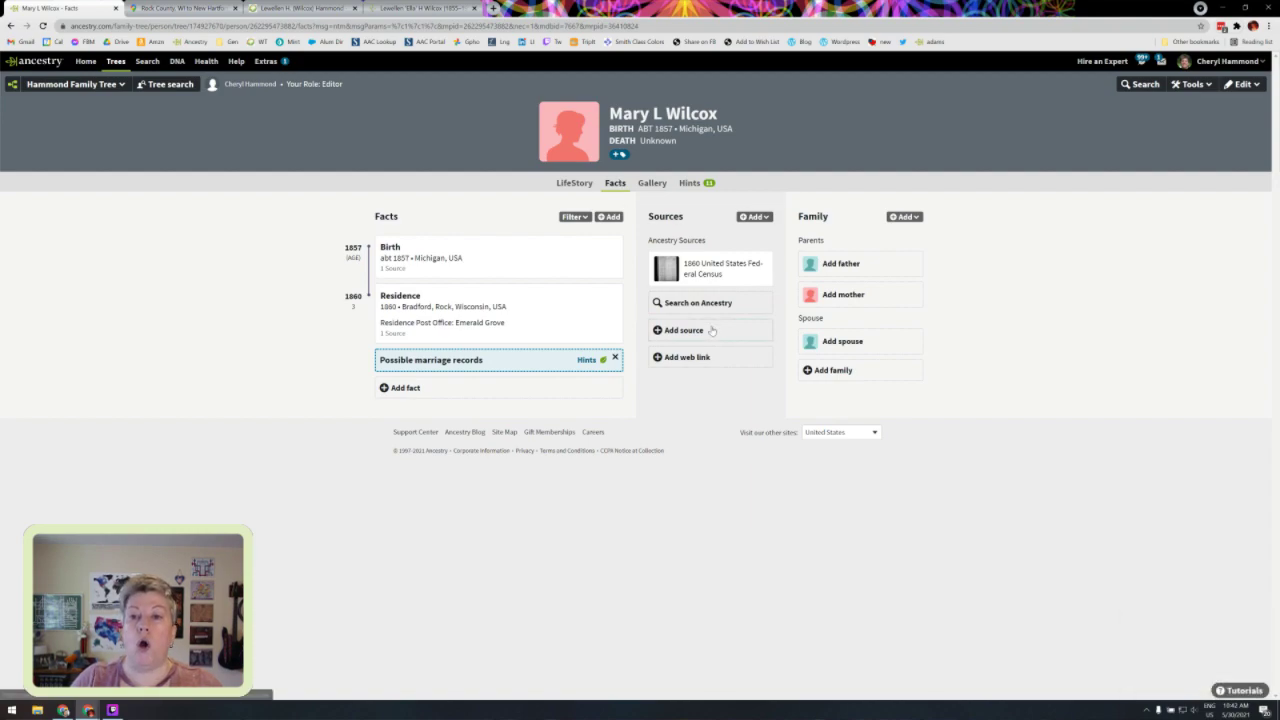
left_click(828, 270)
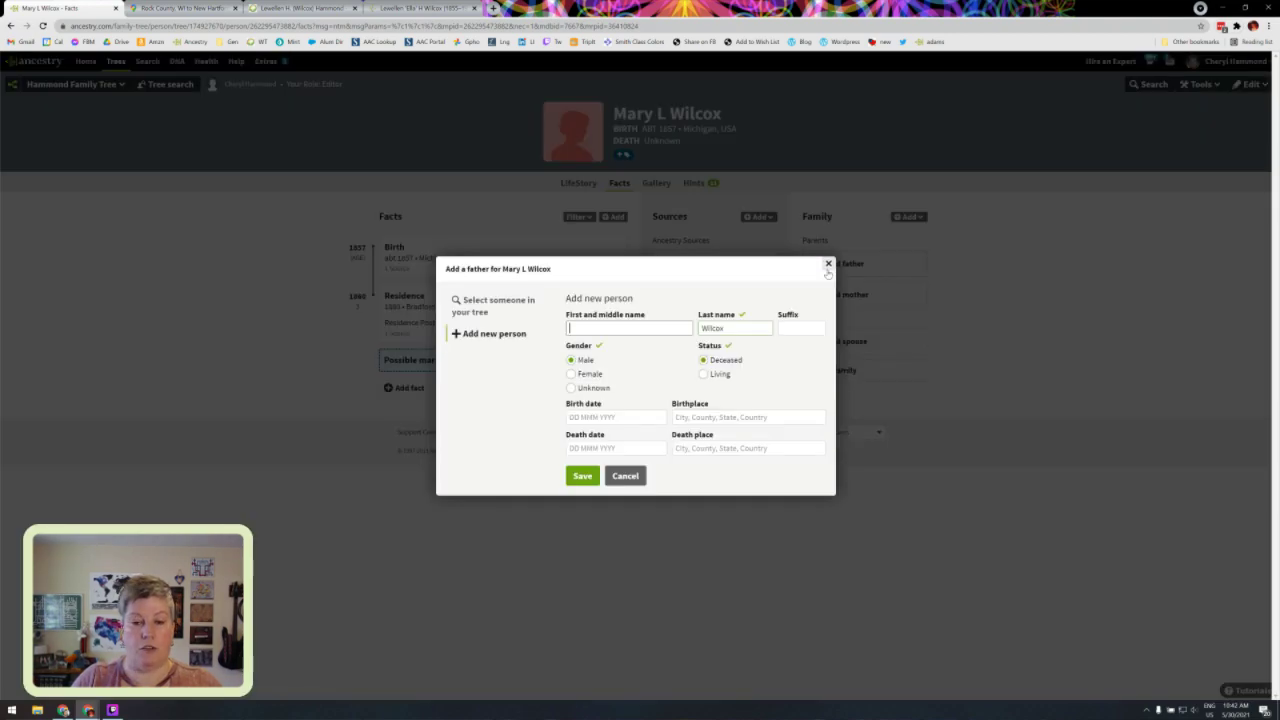
left_click(486, 303)
type("ches")
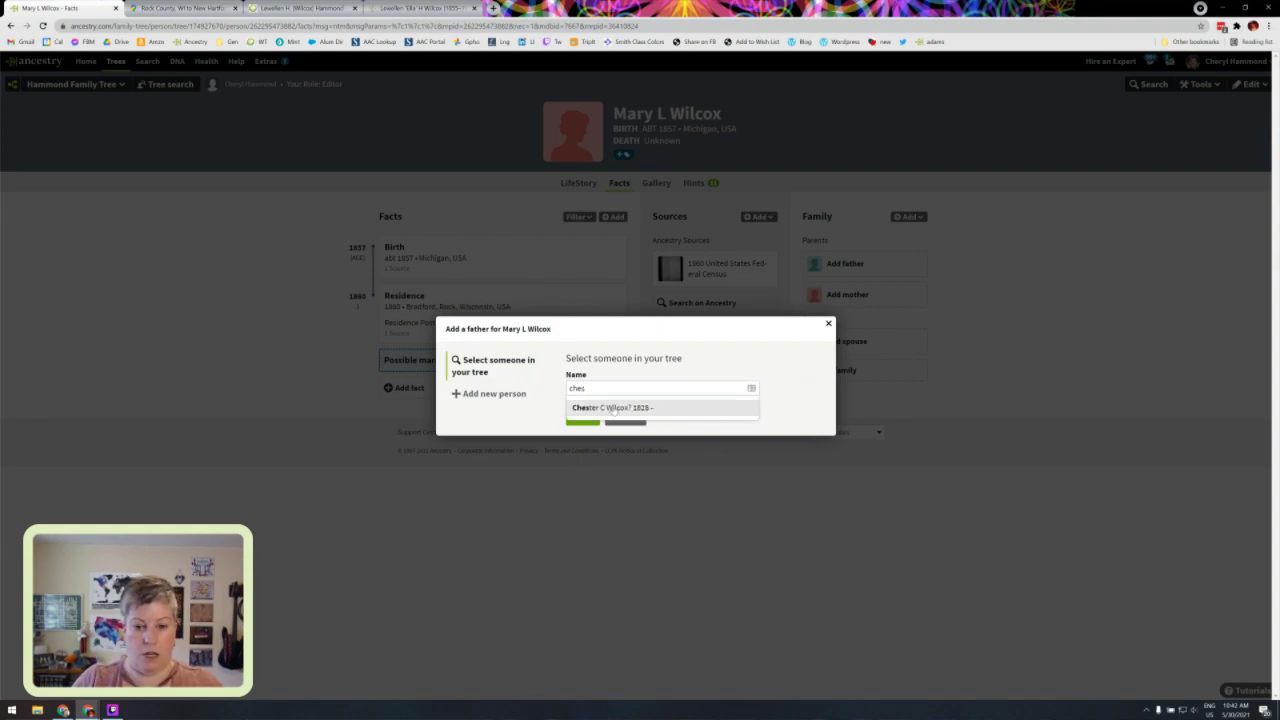
left_click(605, 408)
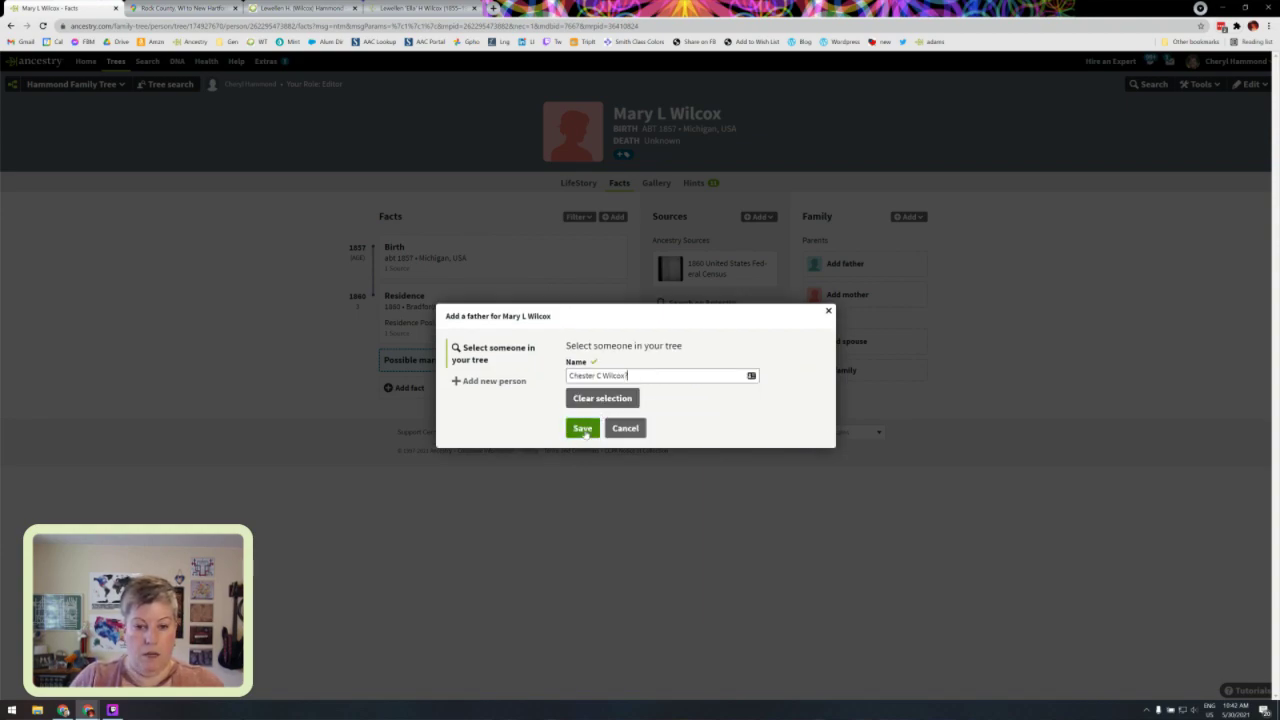
left_click(632, 437)
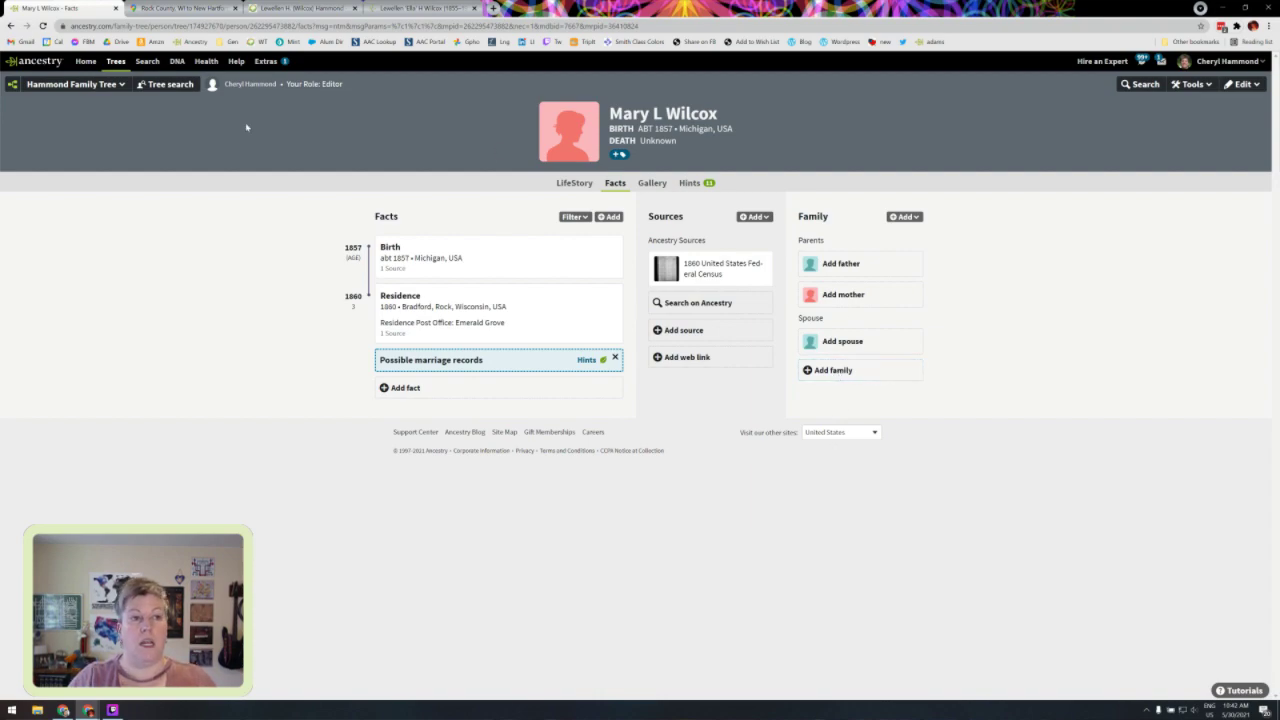
Step: View the 3-year-old daughter in the family tree, search the tree for people with the family surname, and return to her profile
left_click(1192, 84)
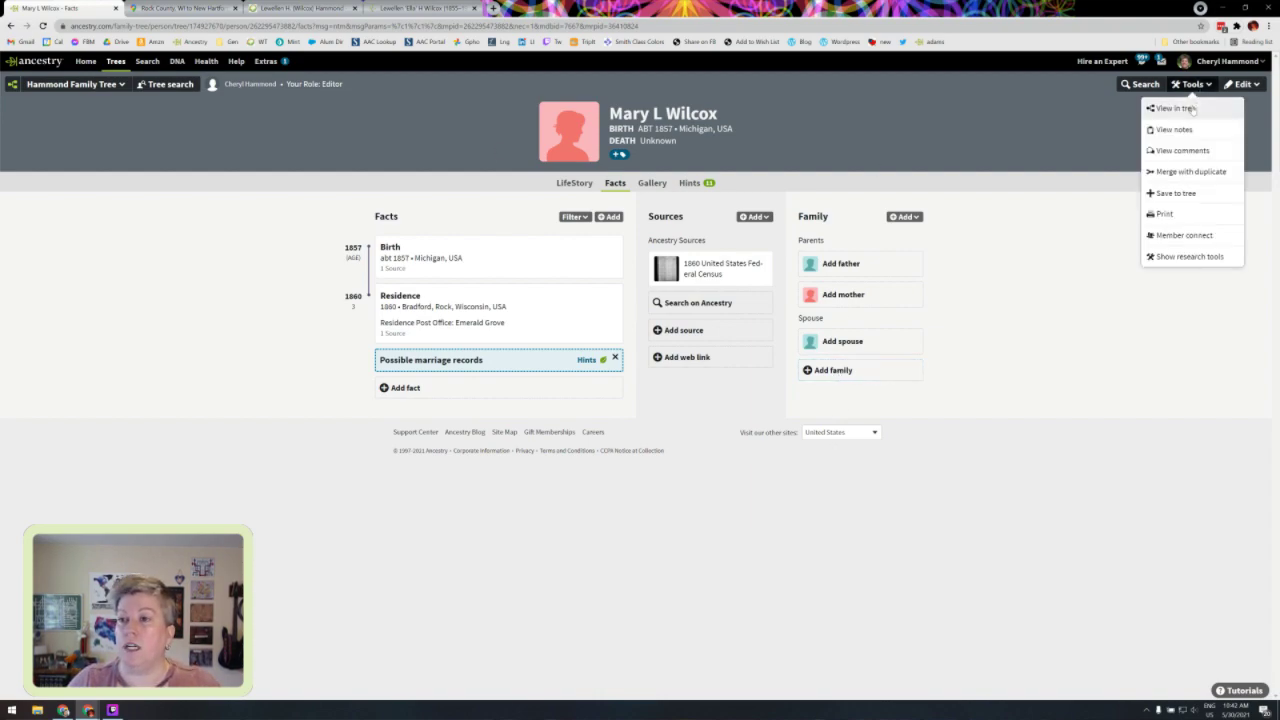
left_click(1176, 108)
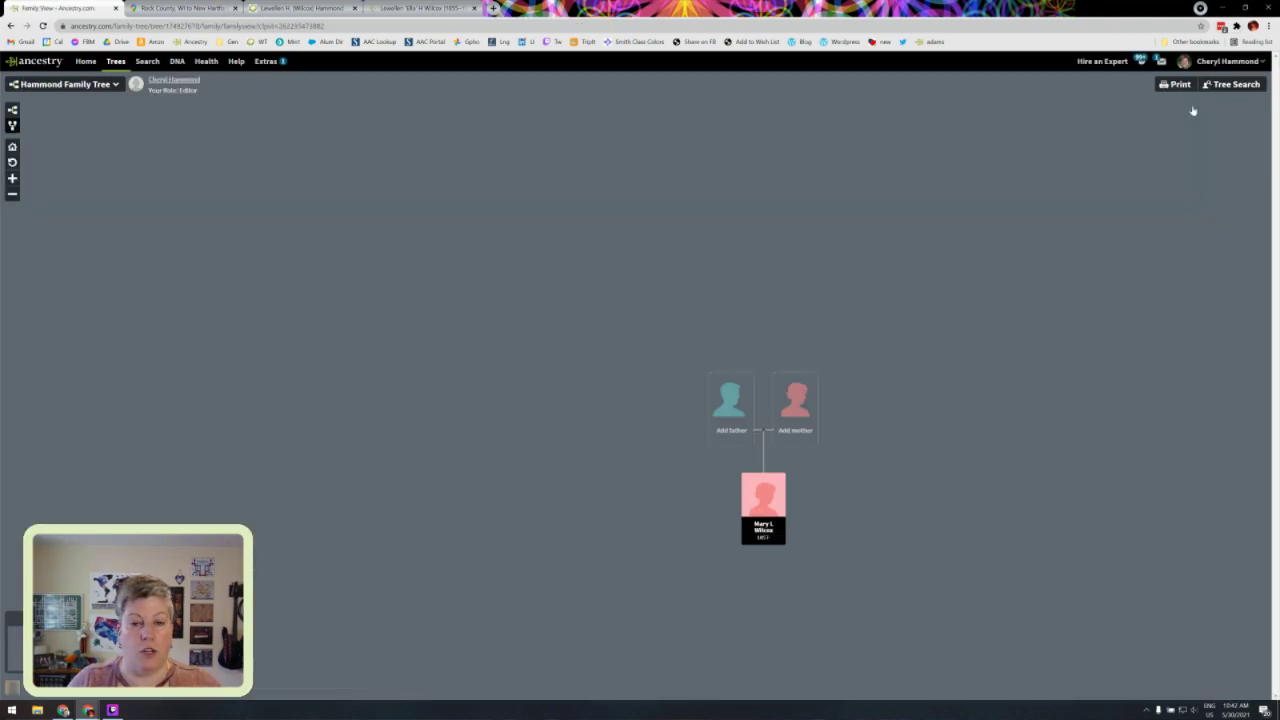
left_click_drag(902, 528, 889, 394)
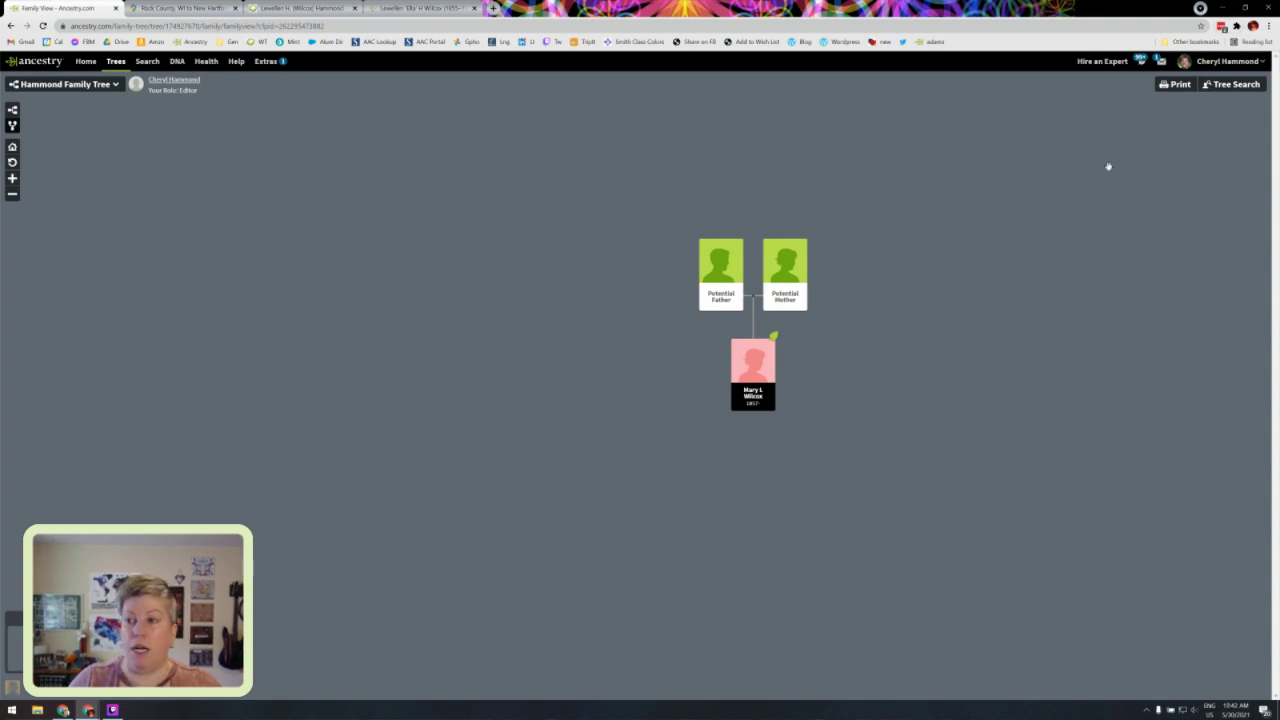
left_click(1255, 90)
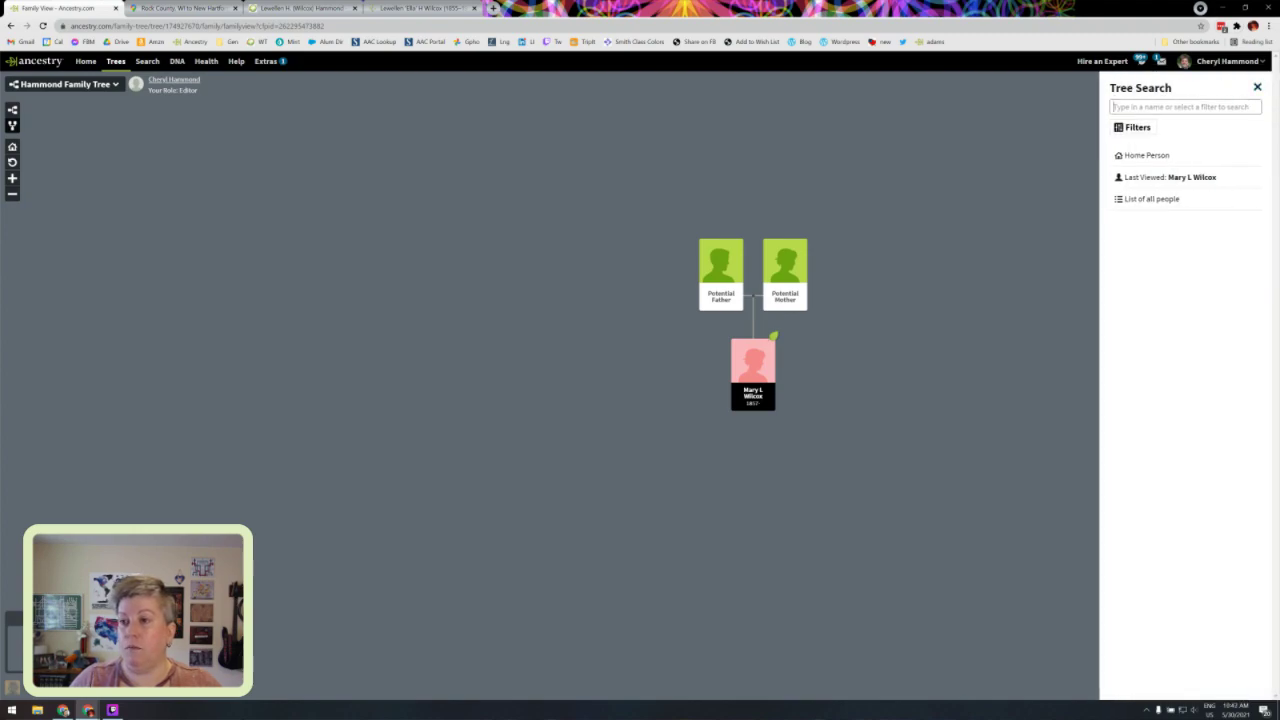
type("wilcox")
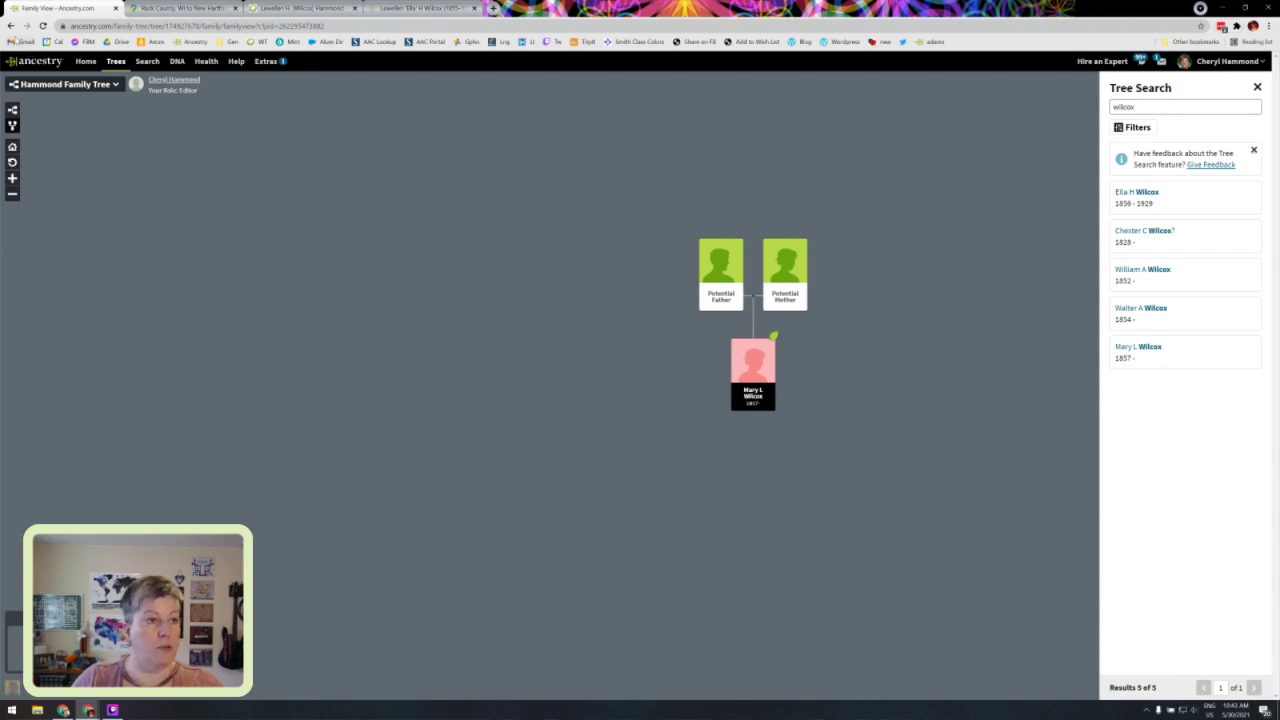
left_click(11, 26)
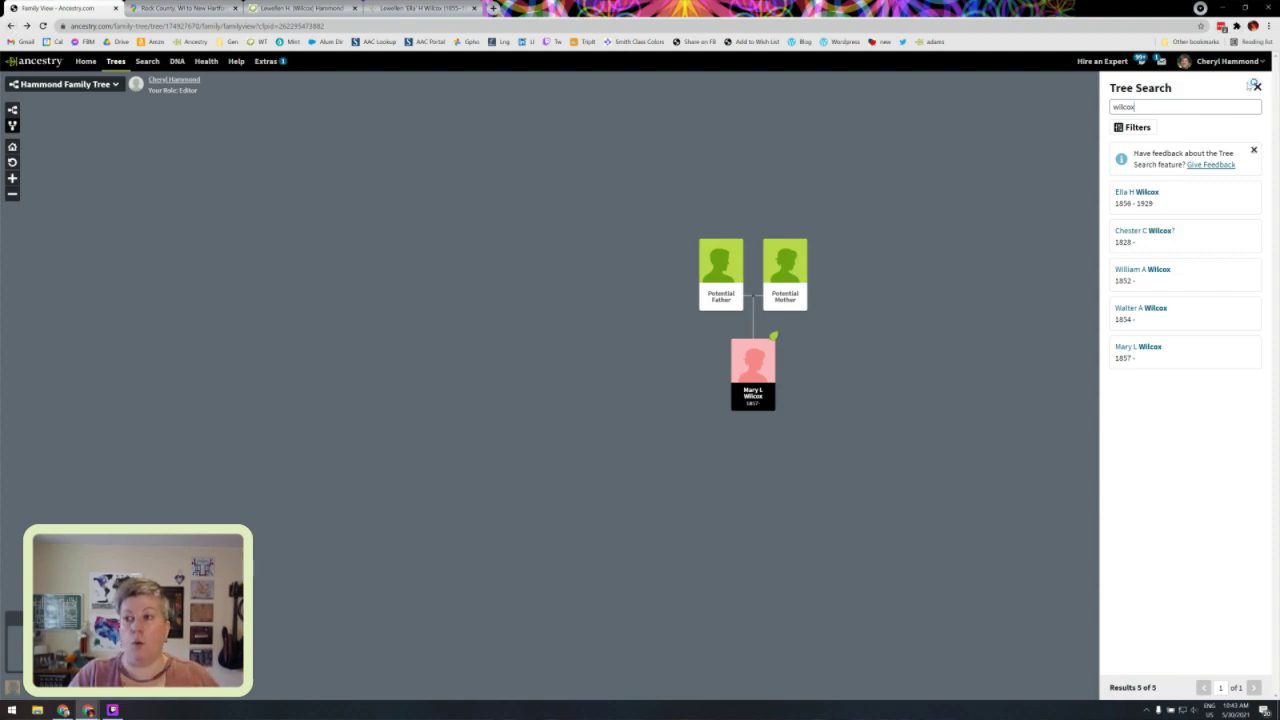
left_click(1257, 87)
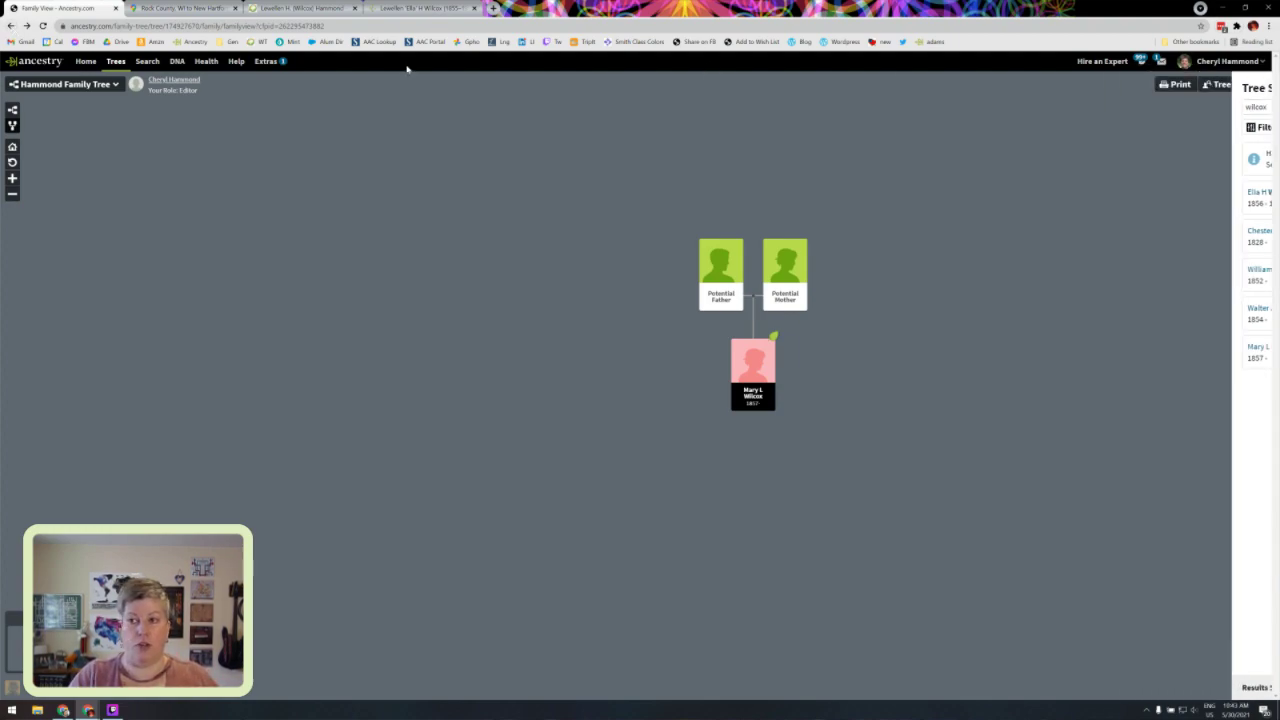
left_click(11, 26)
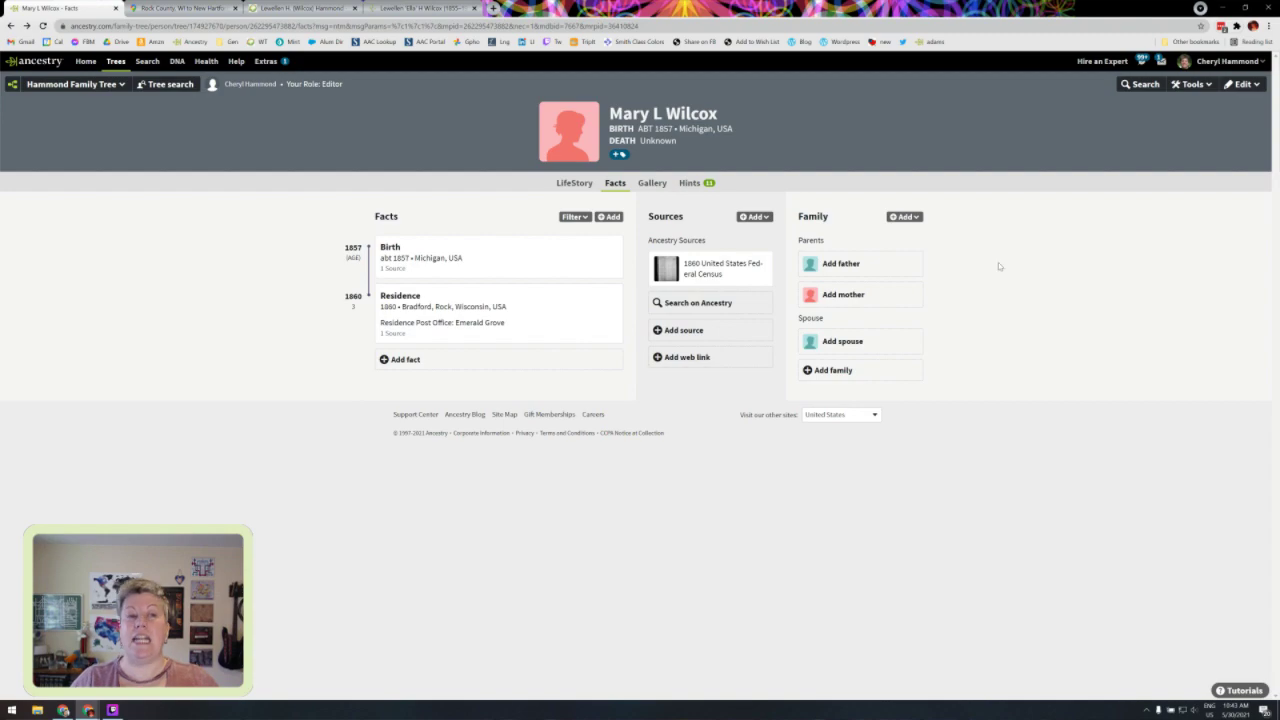
Step: Add the household father already in the Hammond Family Tree as the 3-year-old daughter's father
left_click(829, 260)
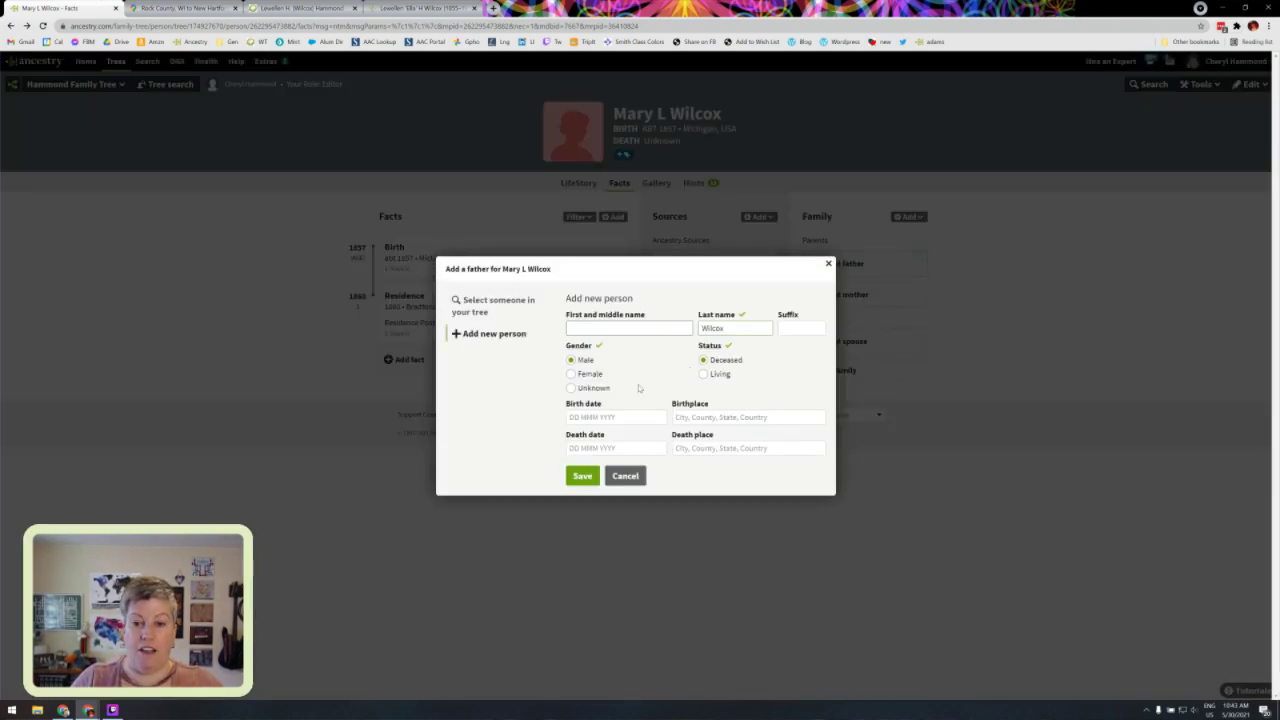
left_click(484, 316)
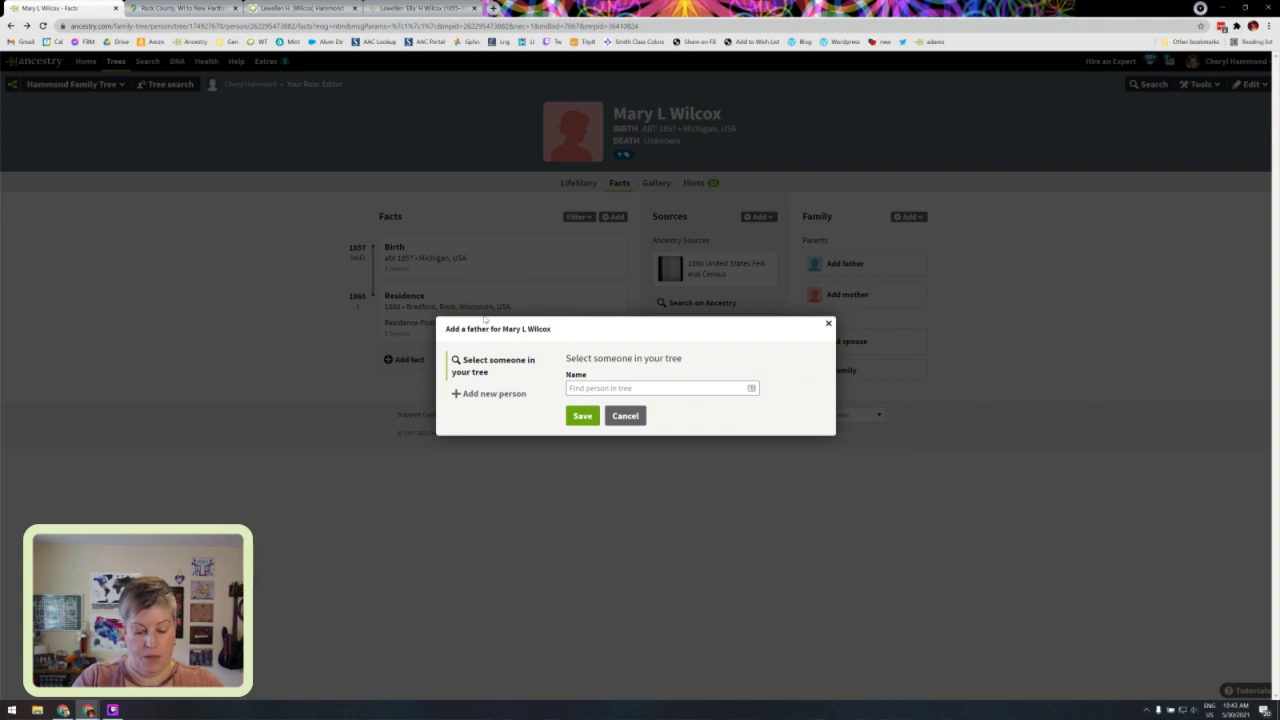
type("ches")
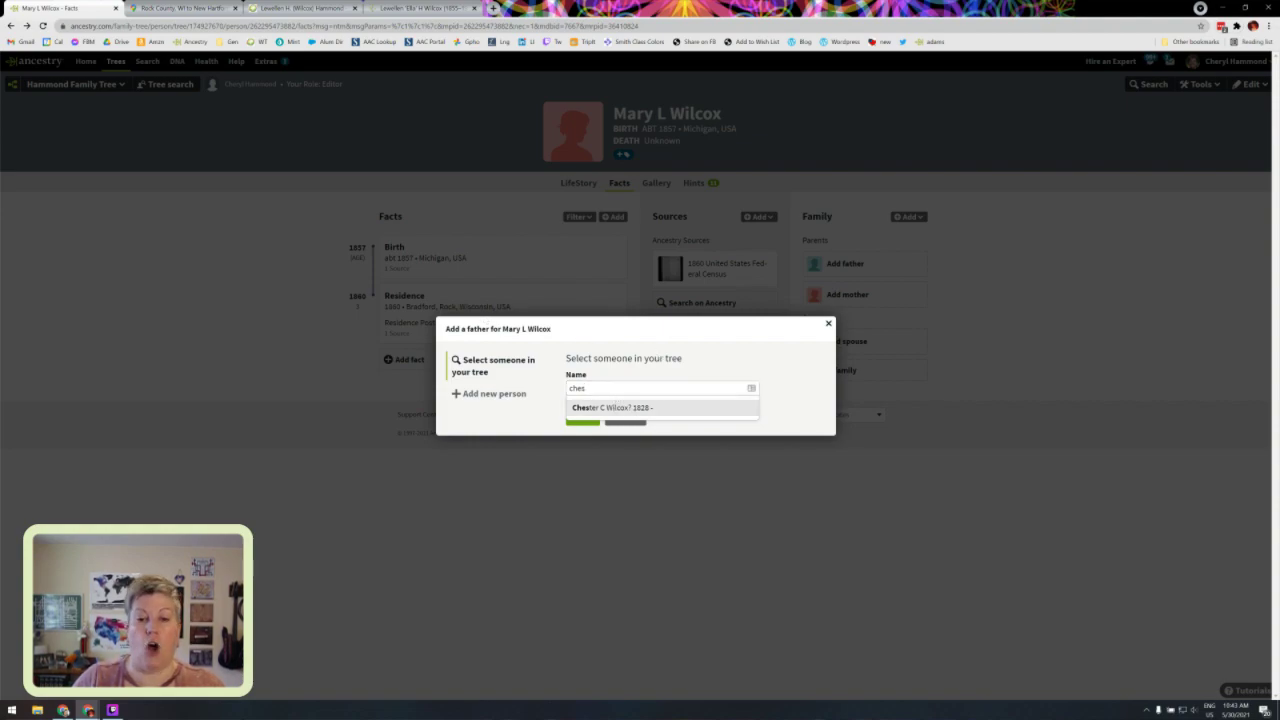
key("BackSpace")
key("BackSpace")
key("BackSpace")
key("BackSpace")
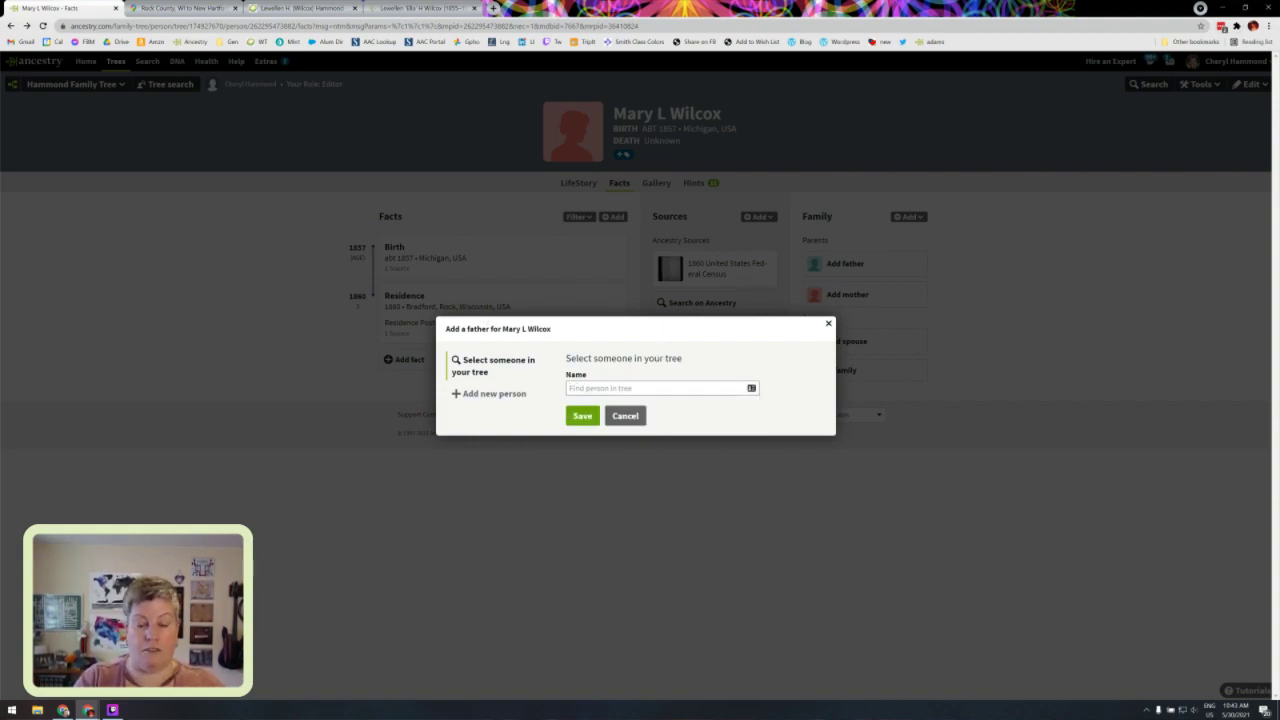
type("ch")
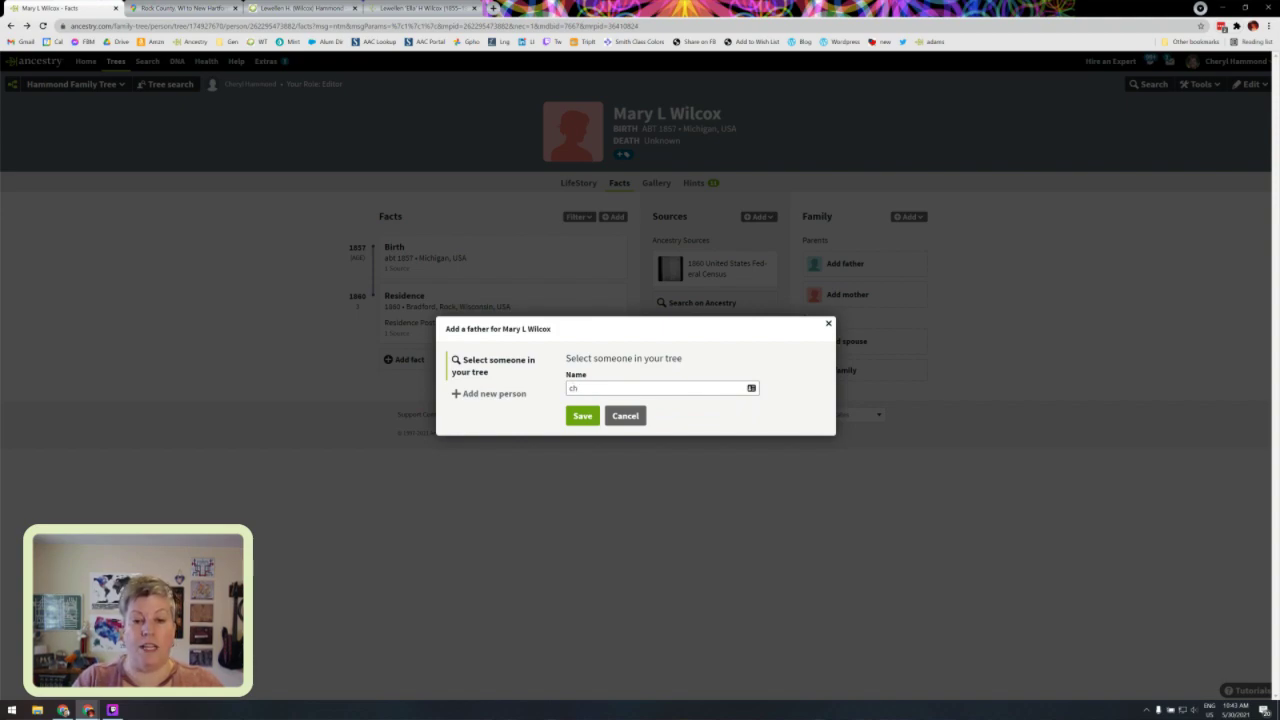
type("e")
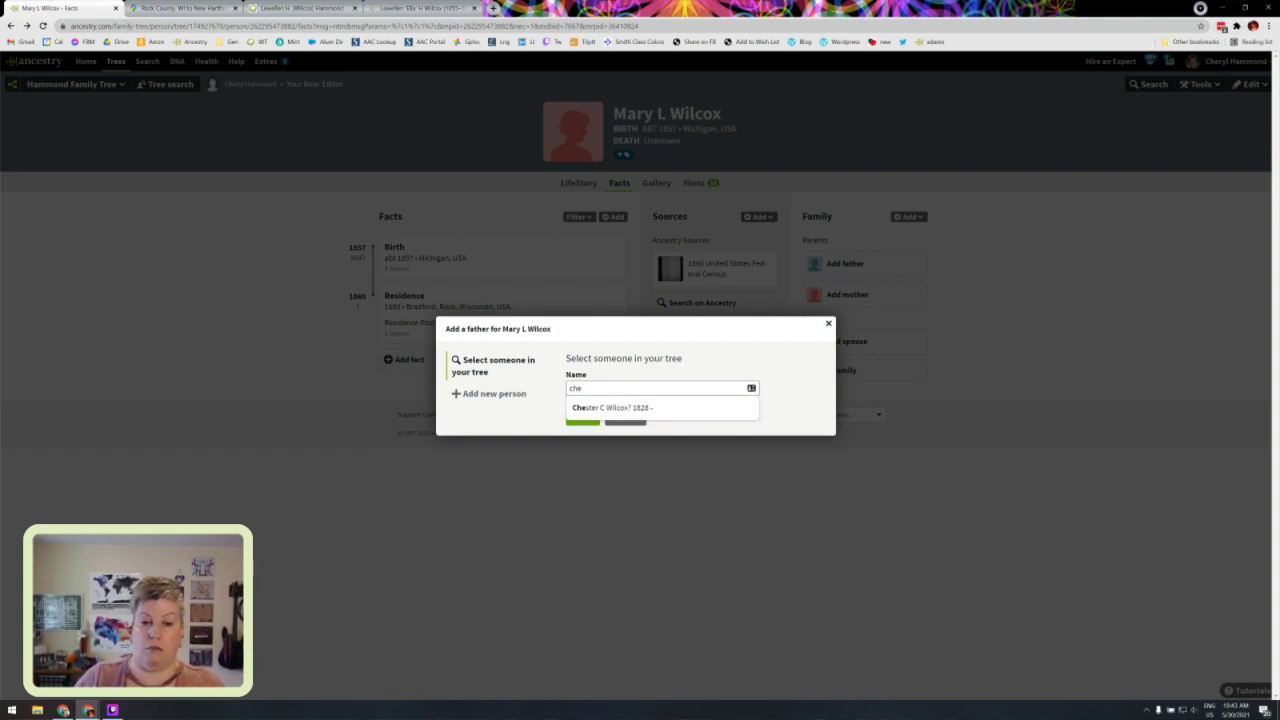
left_click(609, 408)
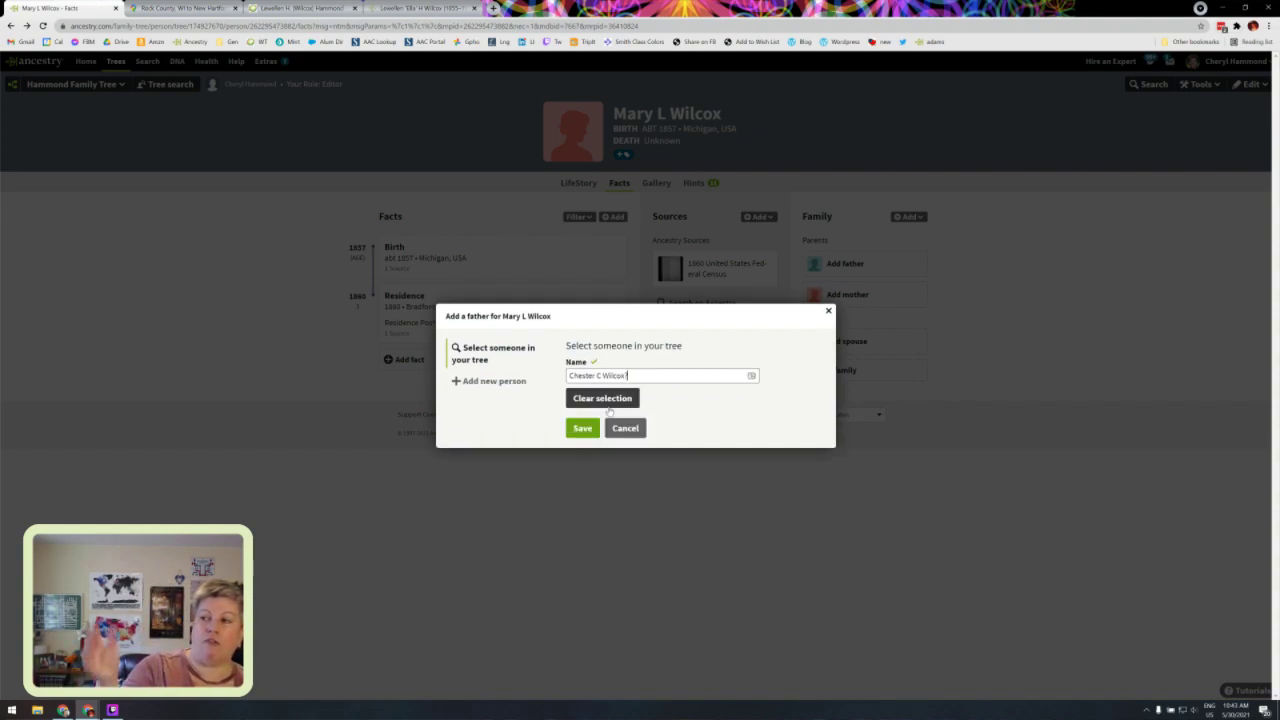
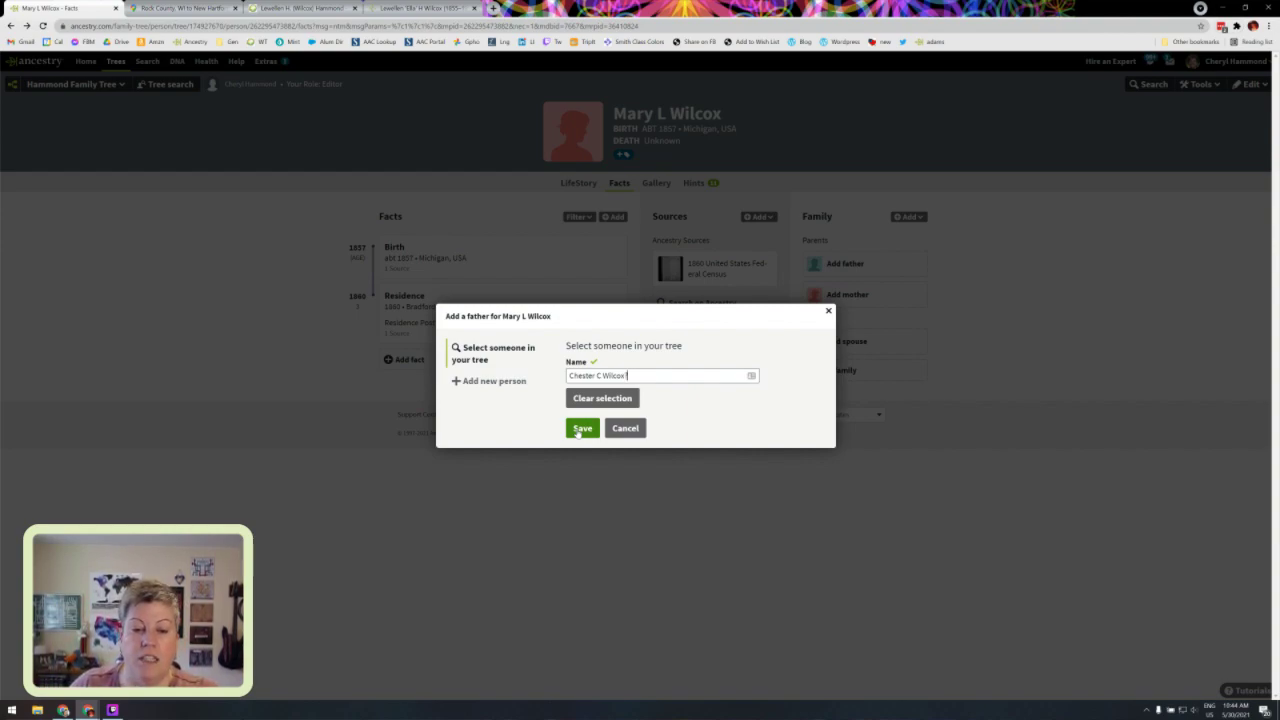
left_click(578, 430)
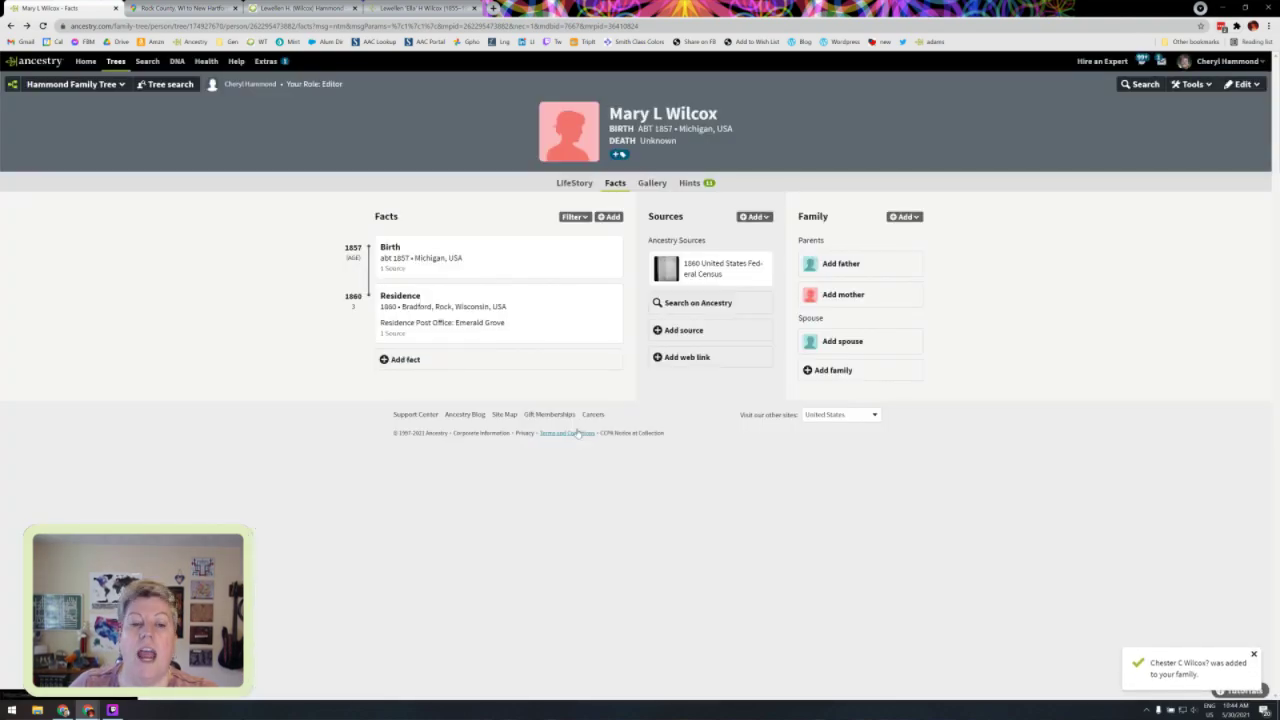
Step: Add the household mother already in the Hammond Family Tree as the 3-year-old daughter's mother
left_click(847, 298)
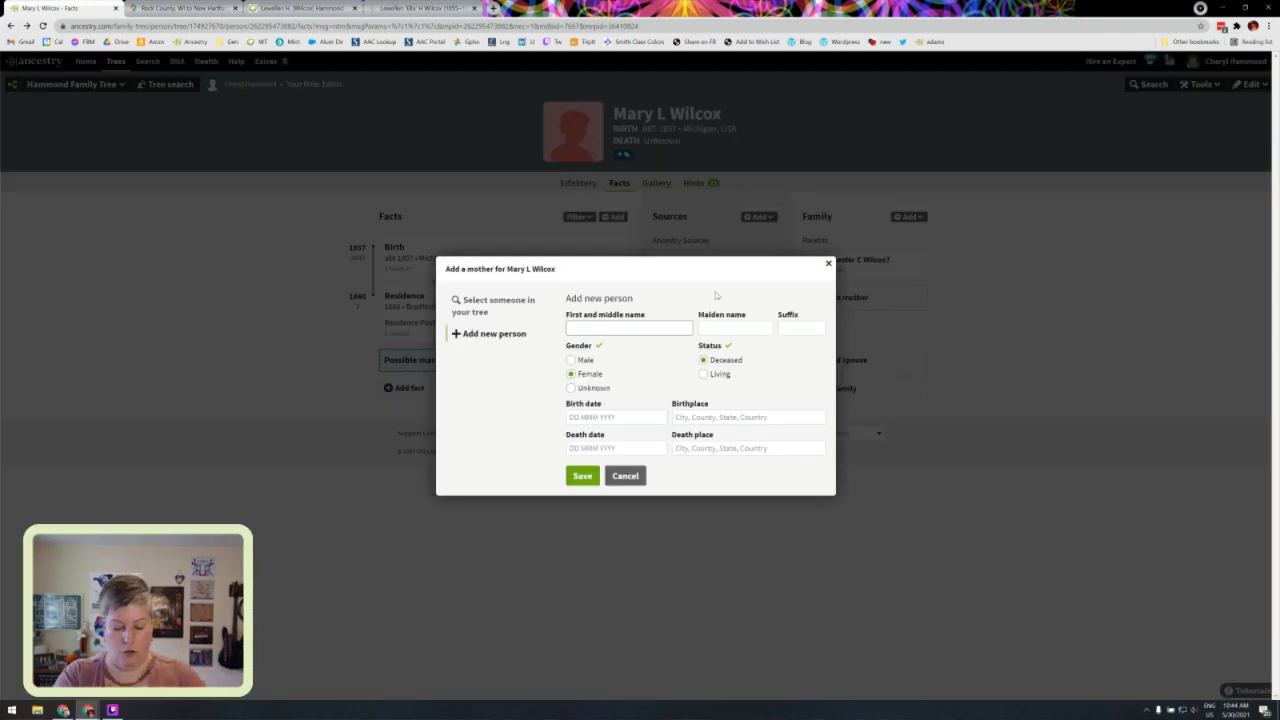
type("mari")
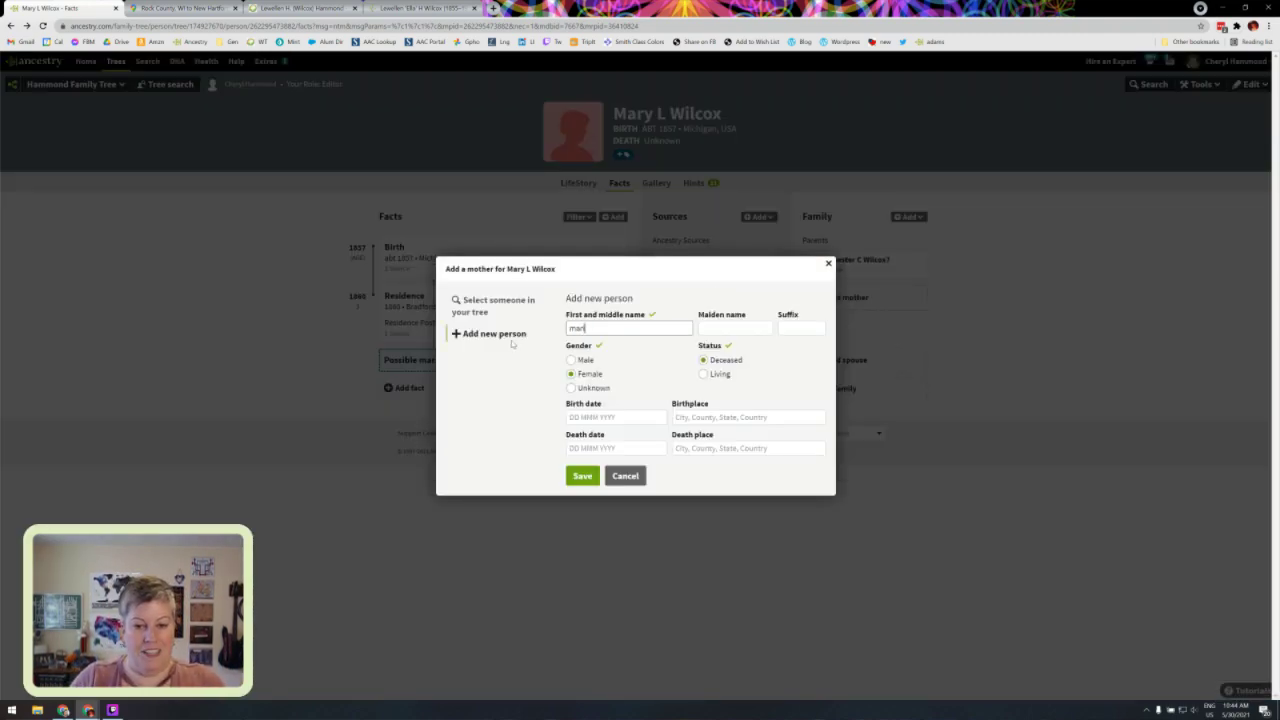
left_click(503, 303)
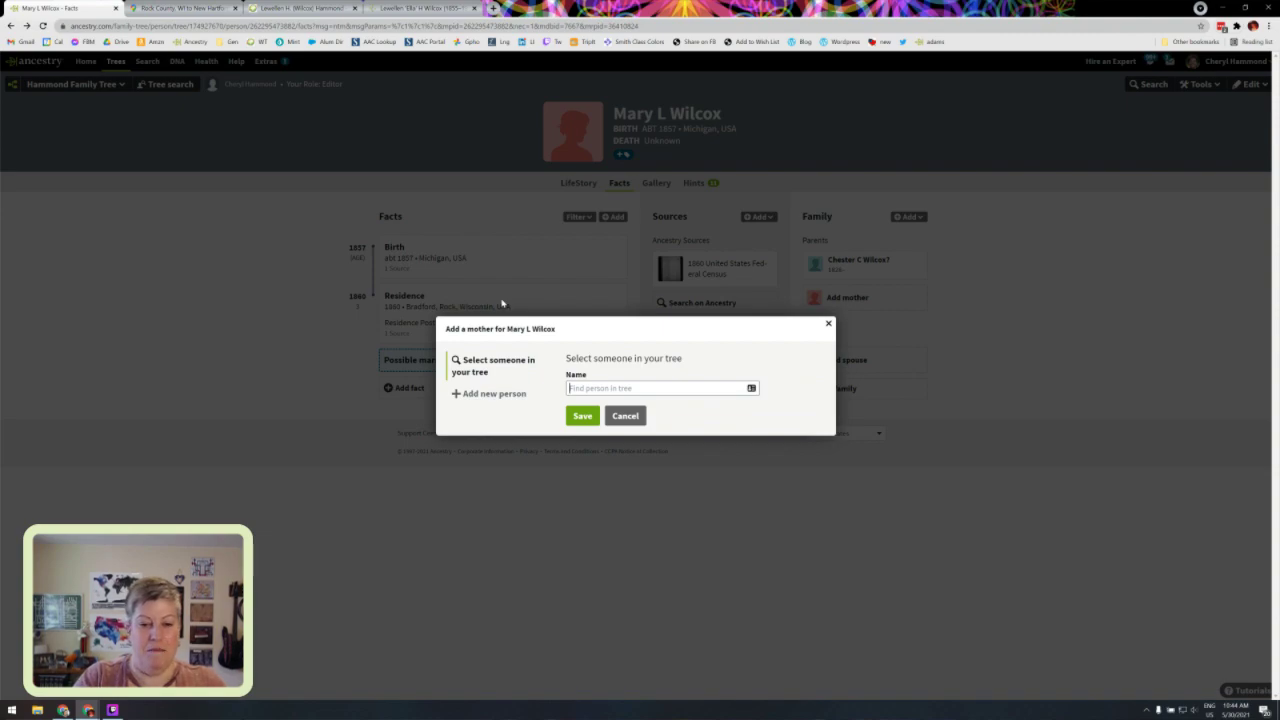
type("mari")
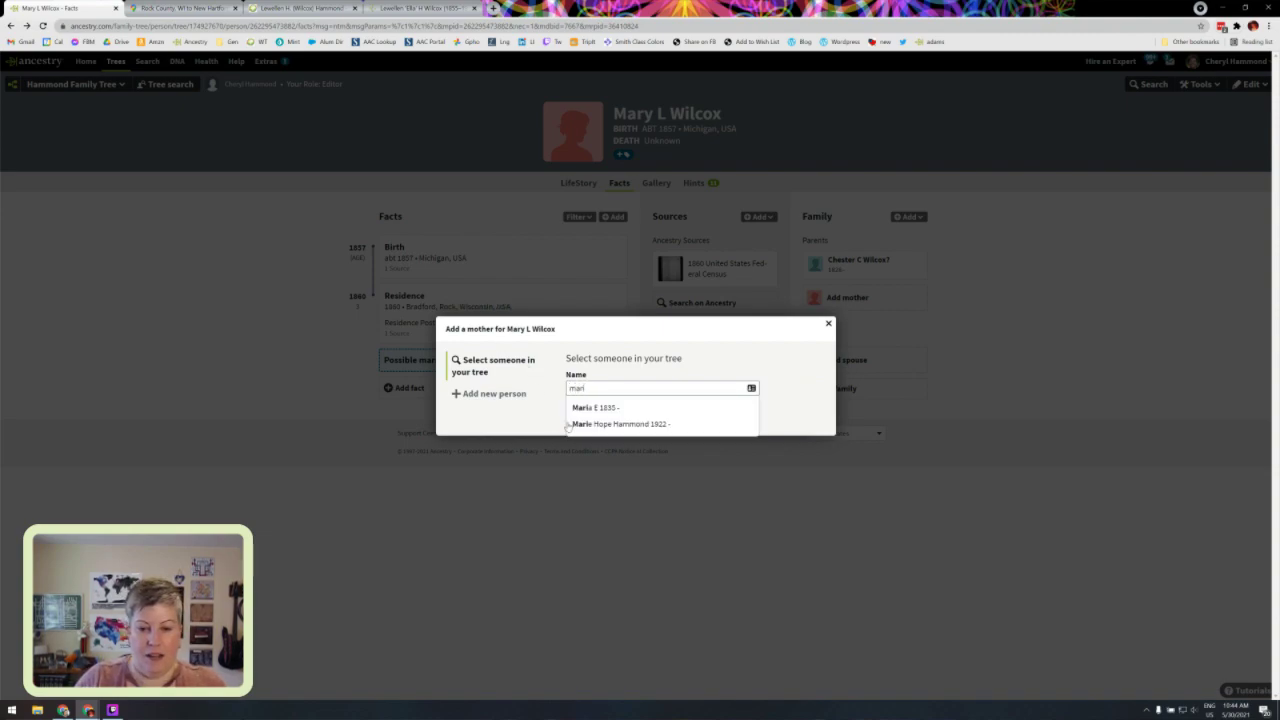
type("a")
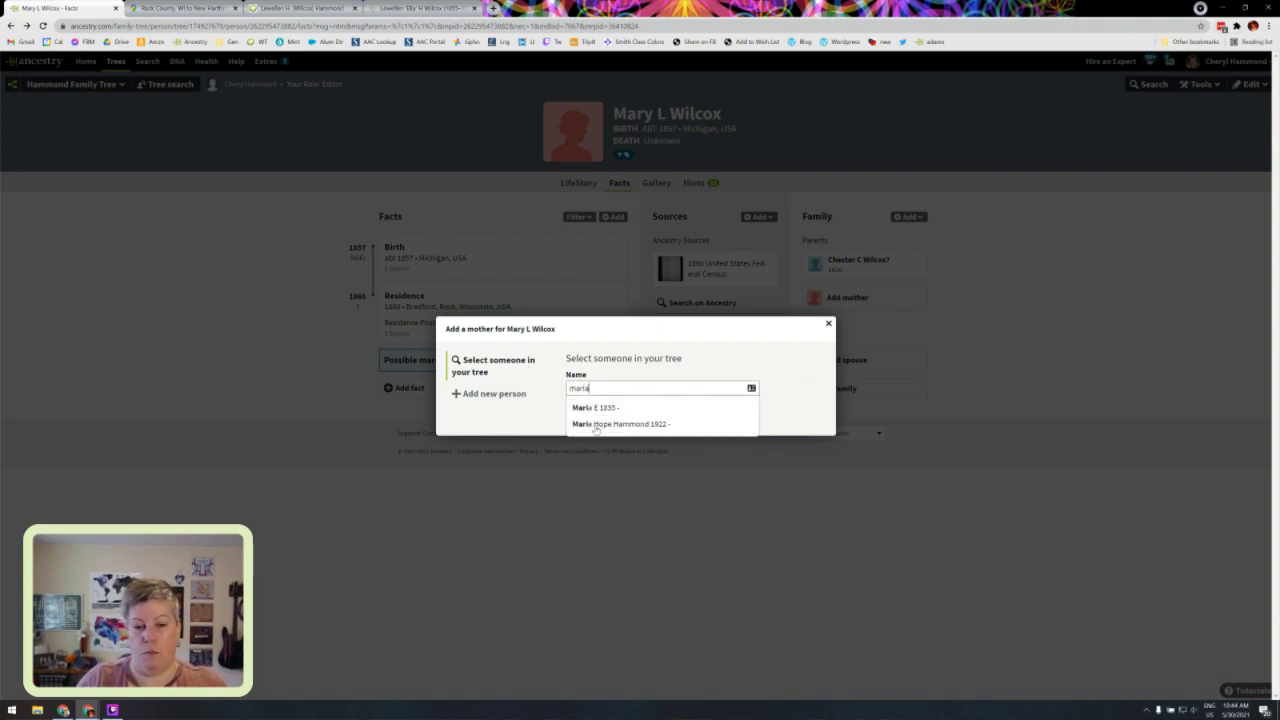
left_click(600, 409)
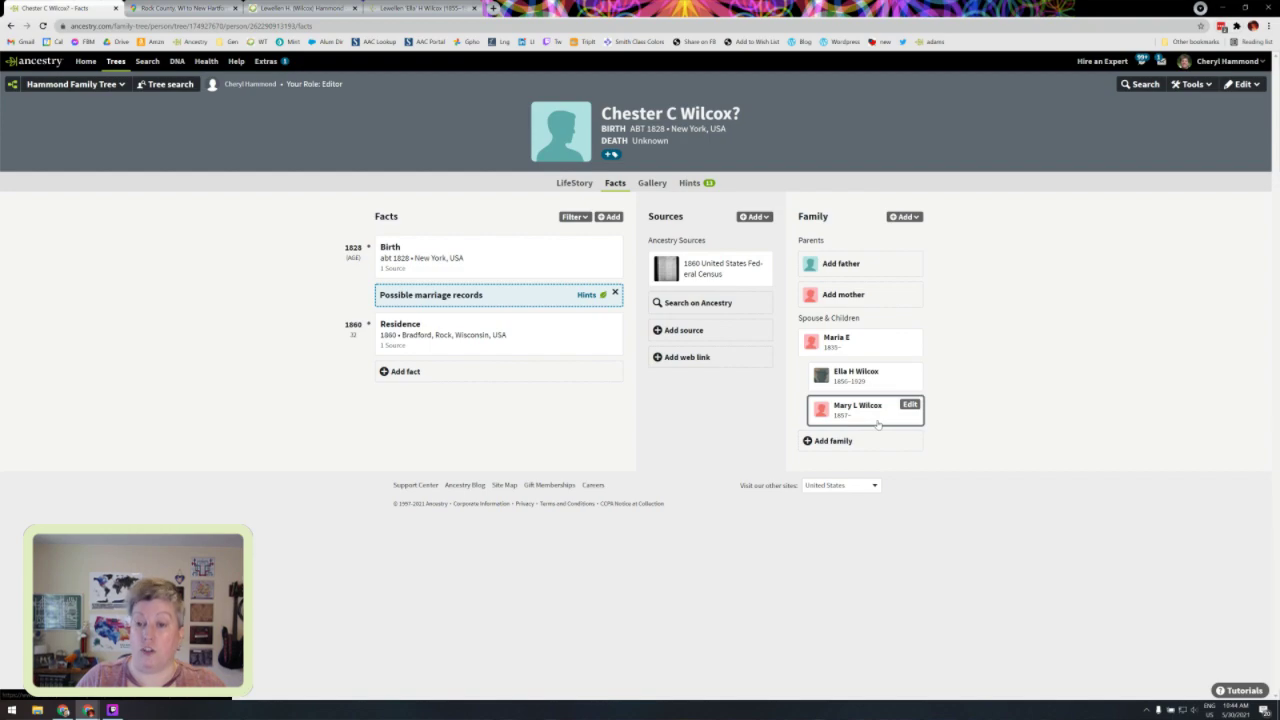
Step: Add the son born in 1852, already in the tree, as a child of the household father and mother
left_click(857, 445)
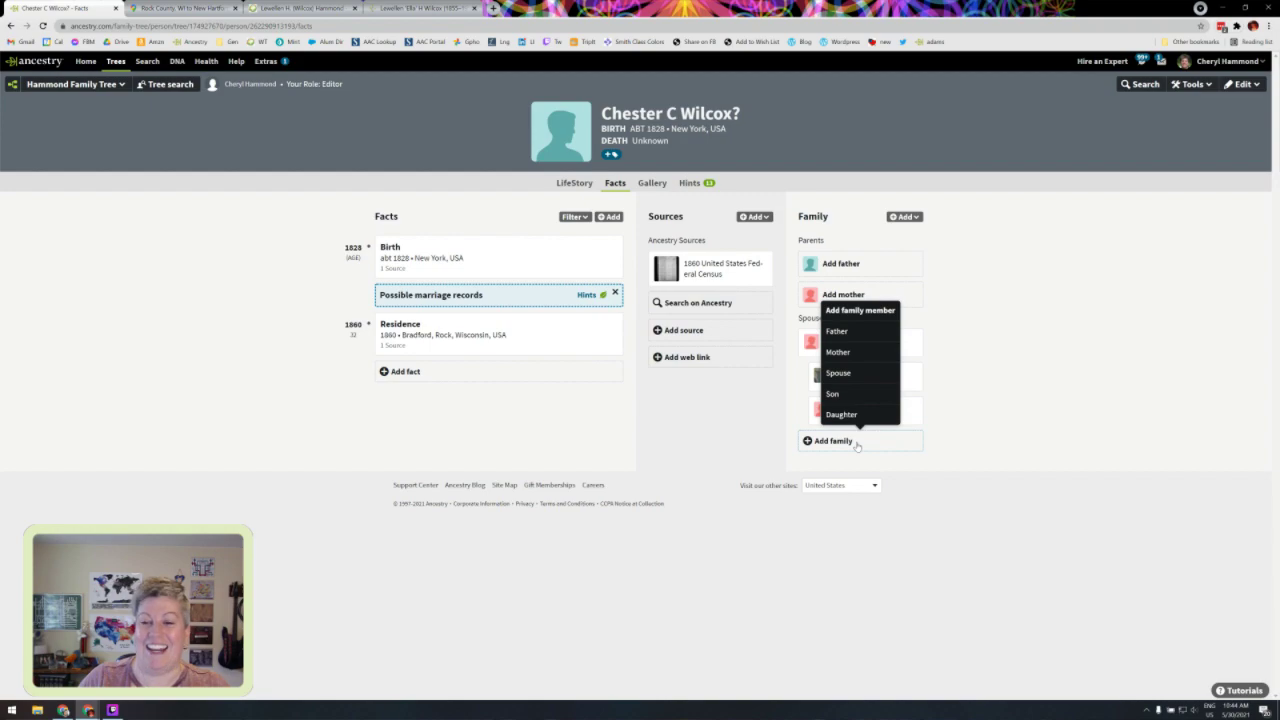
left_click(845, 395)
left_click(490, 284)
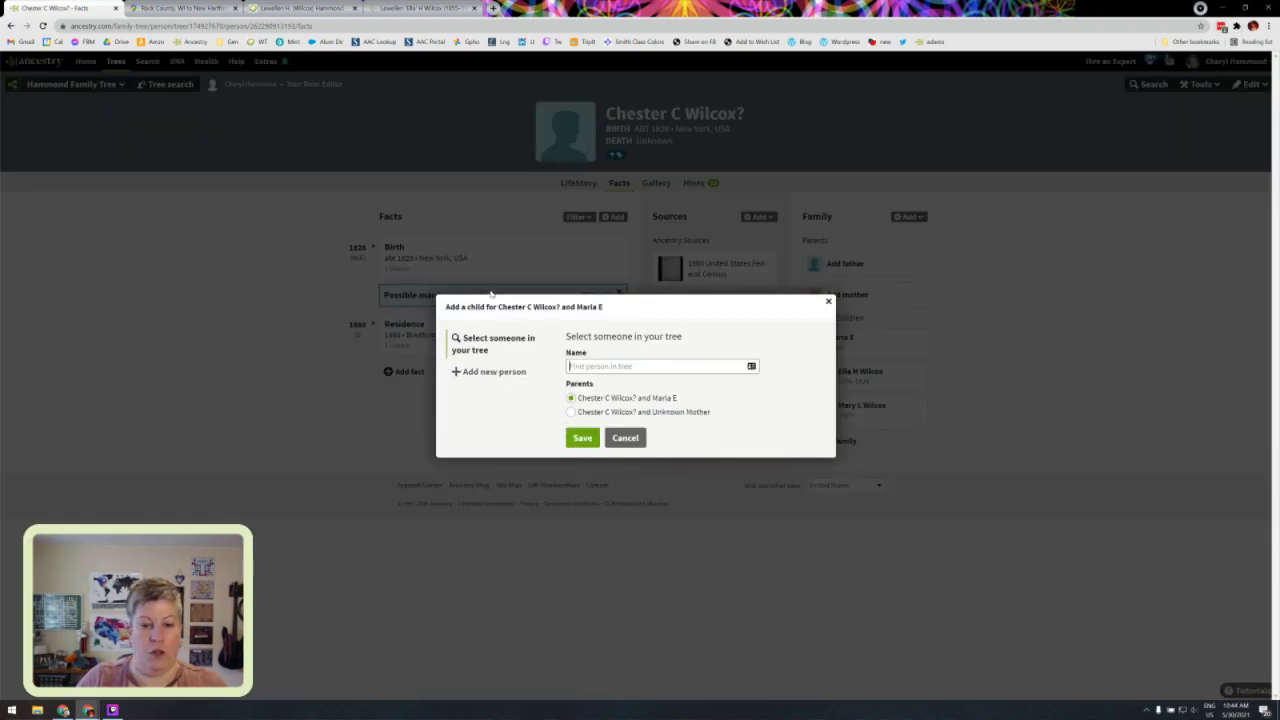
type("Will")
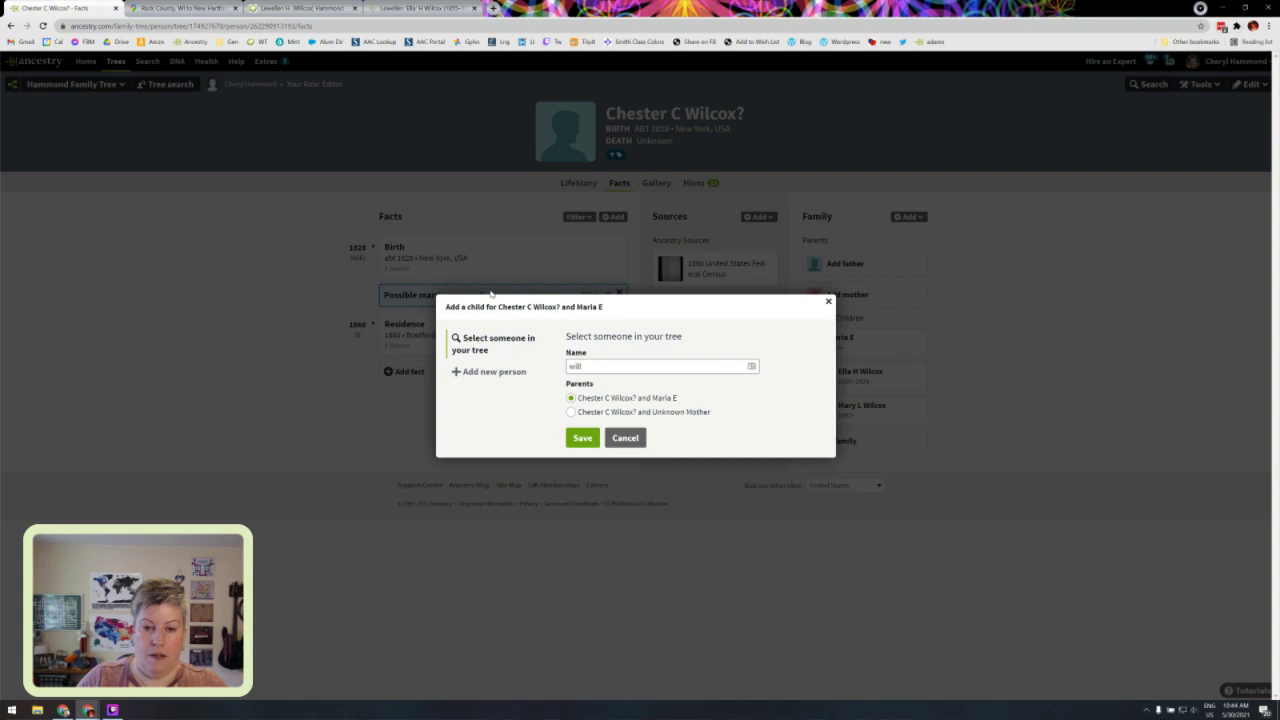
left_click(613, 386)
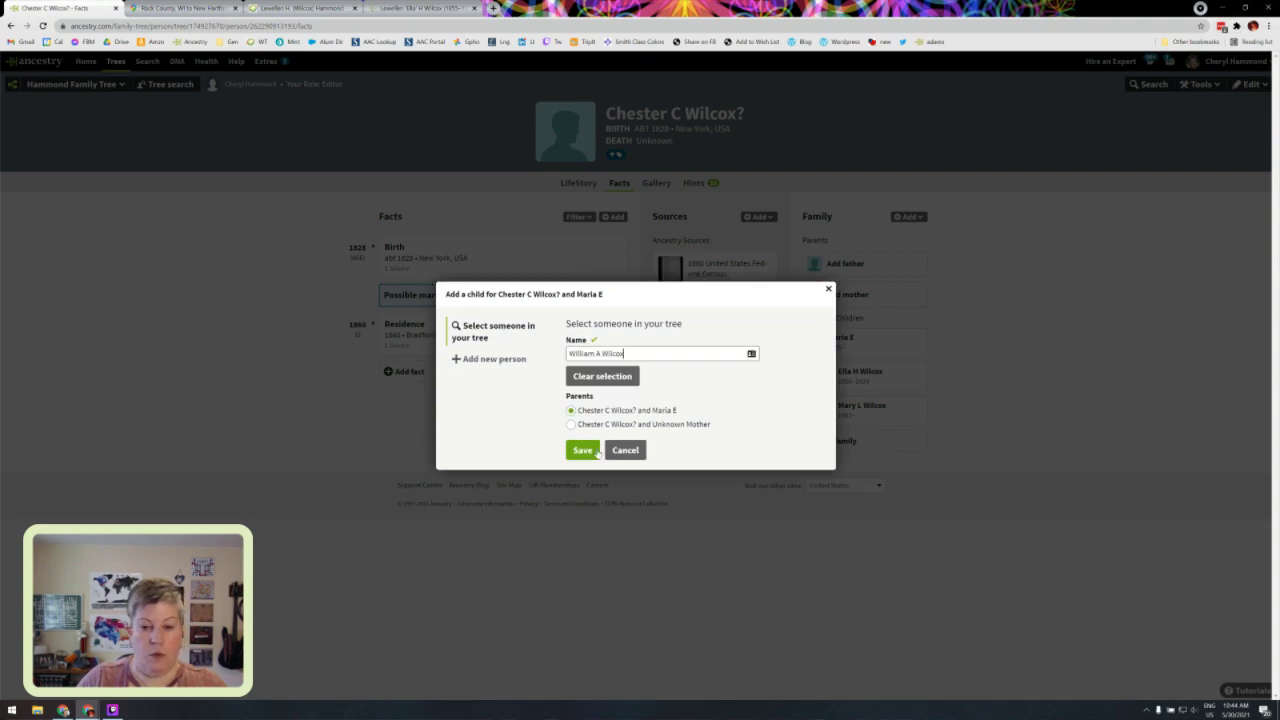
left_click(583, 450)
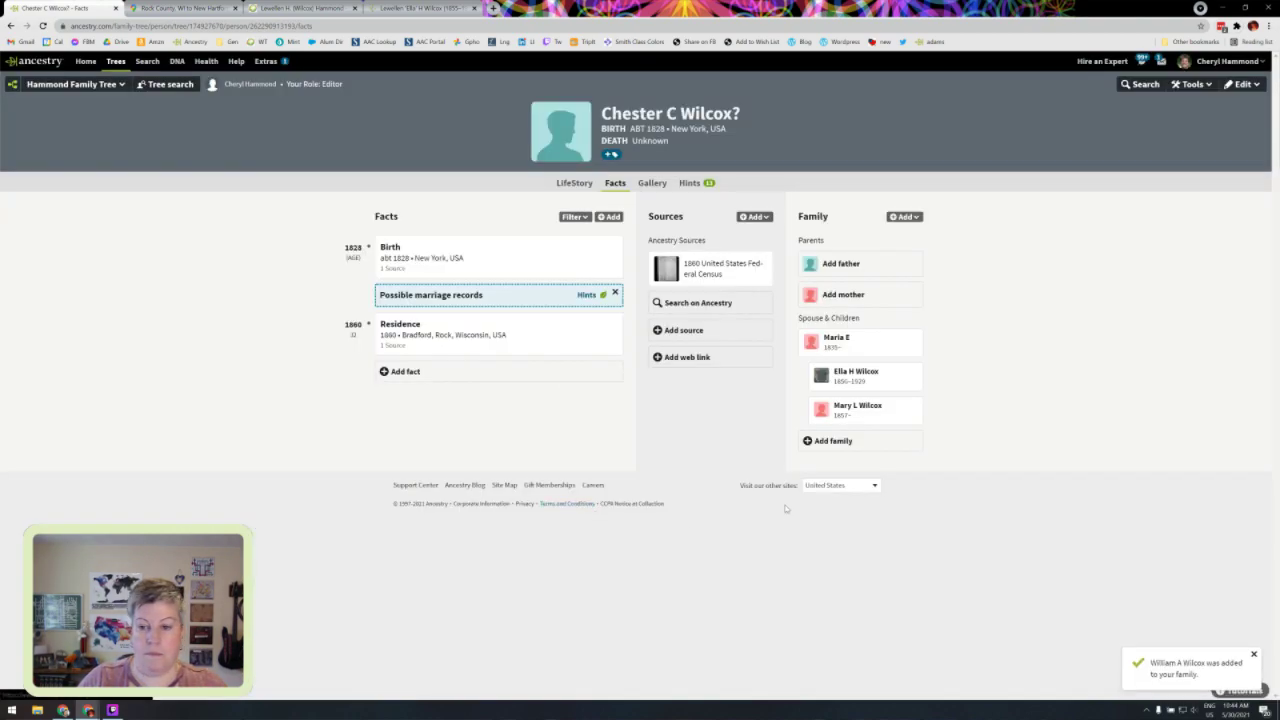
Step: Add the son born in 1854, already in the tree, as a child of the same two parents
left_click(872, 474)
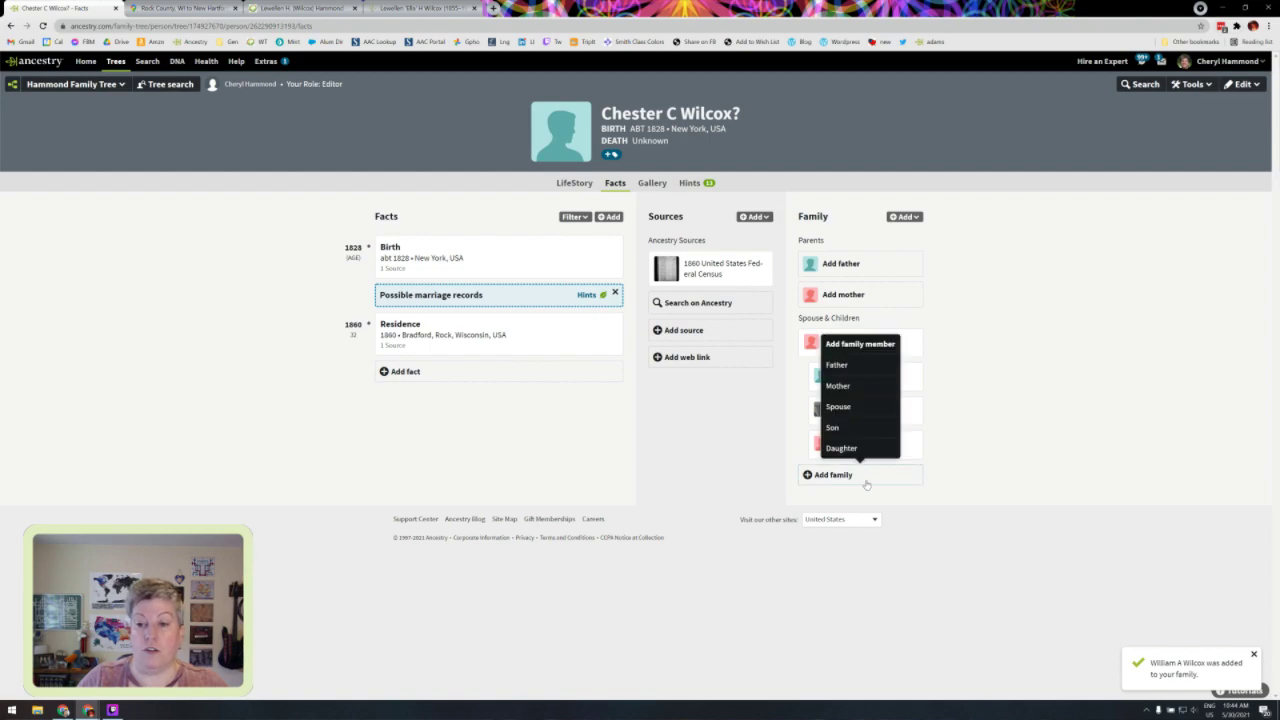
left_click(848, 430)
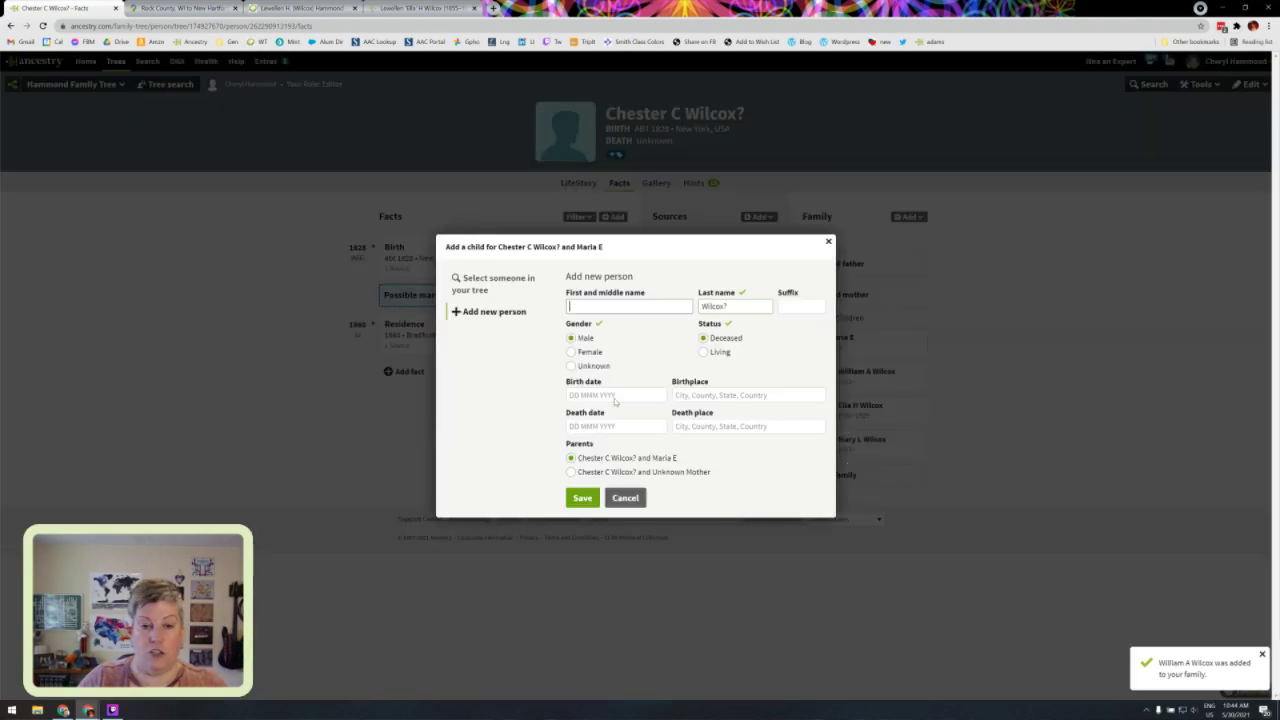
left_click(470, 285)
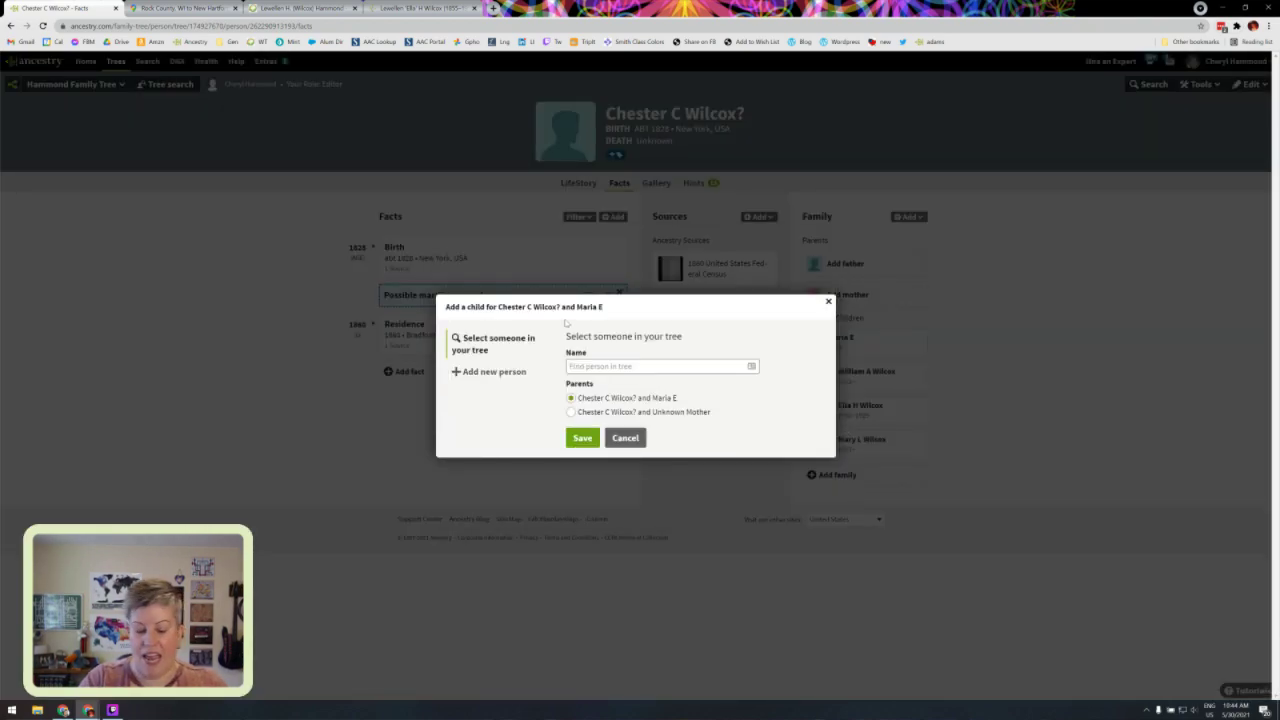
type("wil")
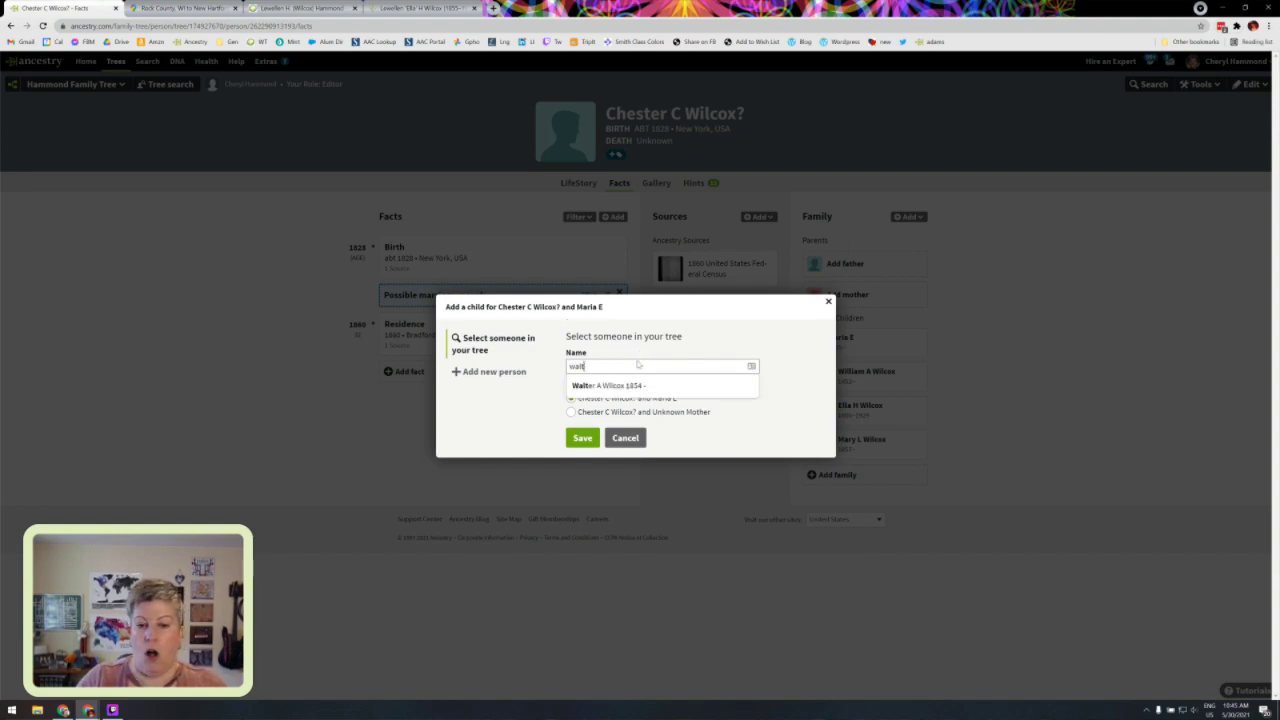
left_click(632, 388)
left_click(583, 450)
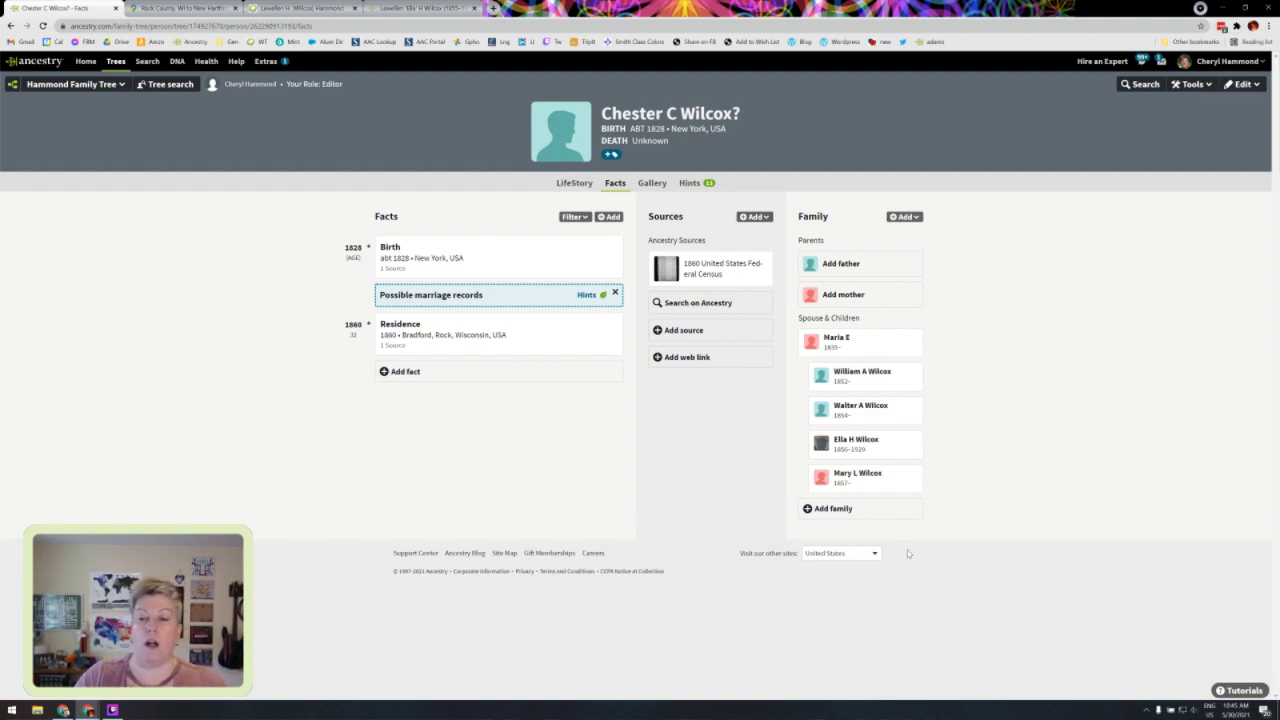
Step: Open the hints for the household mother born about 1835 and ignore her two member photo hints
left_click(866, 415)
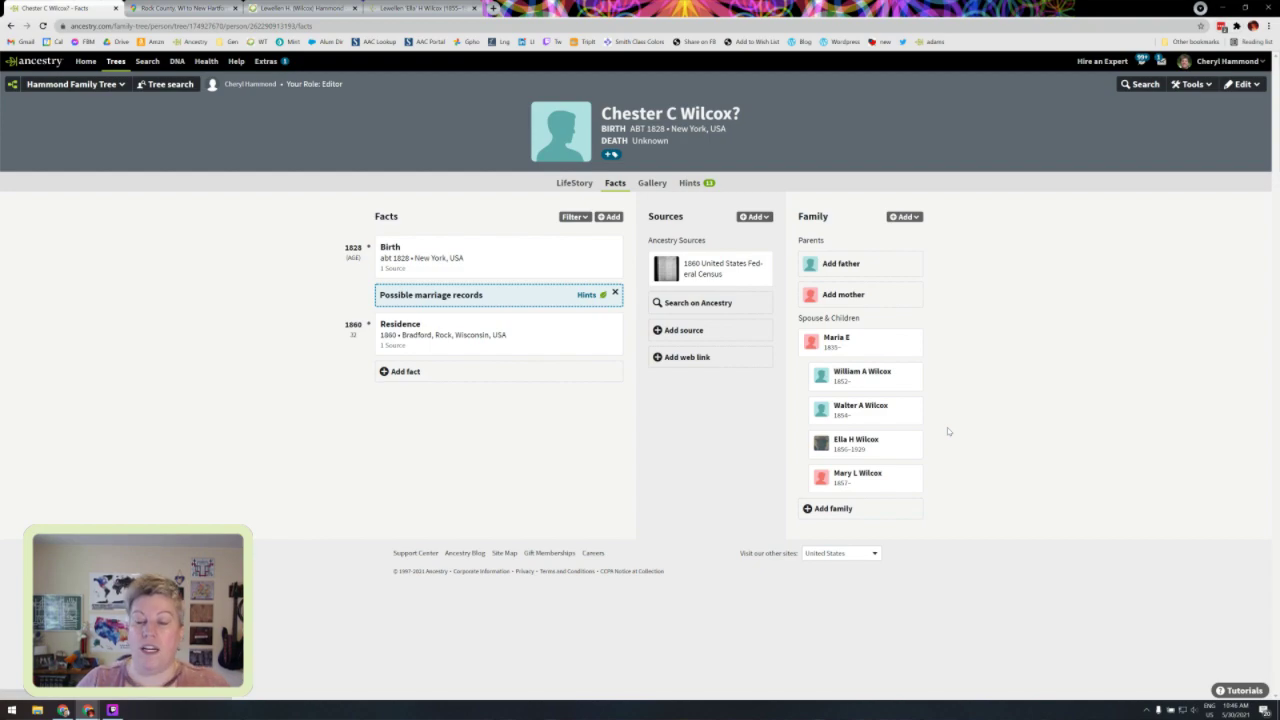
left_click(858, 339)
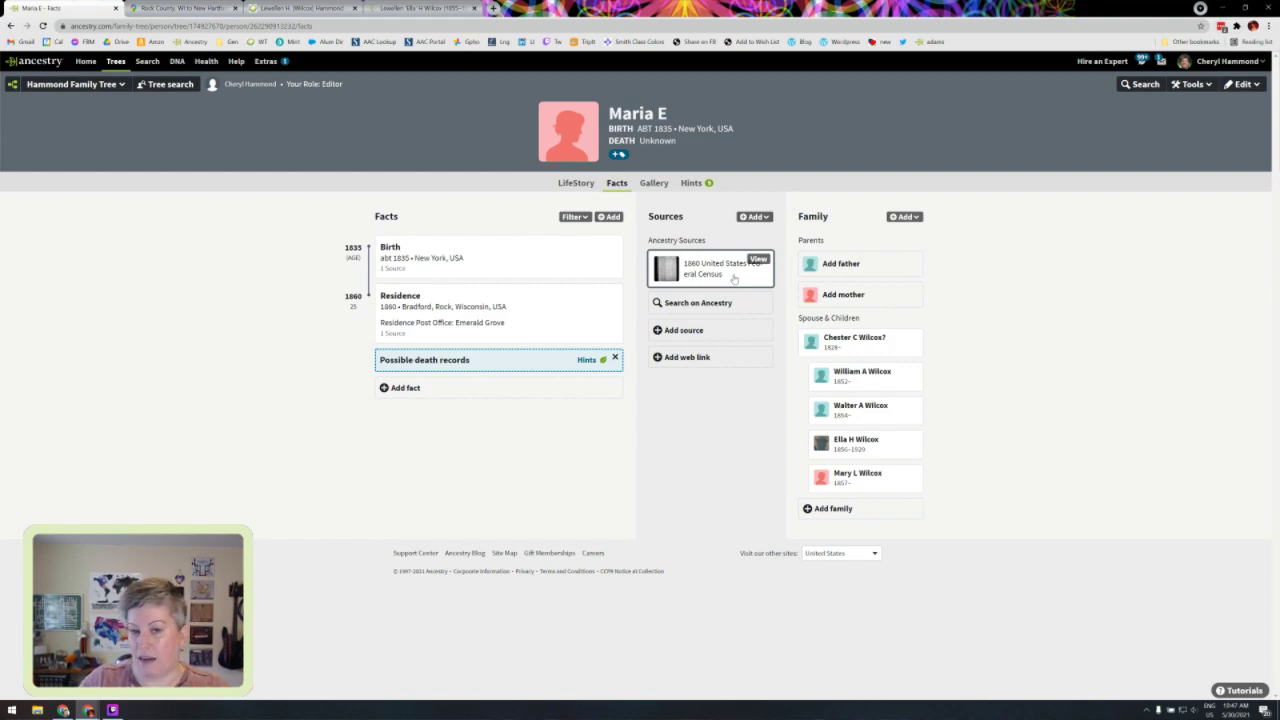
left_click(691, 183)
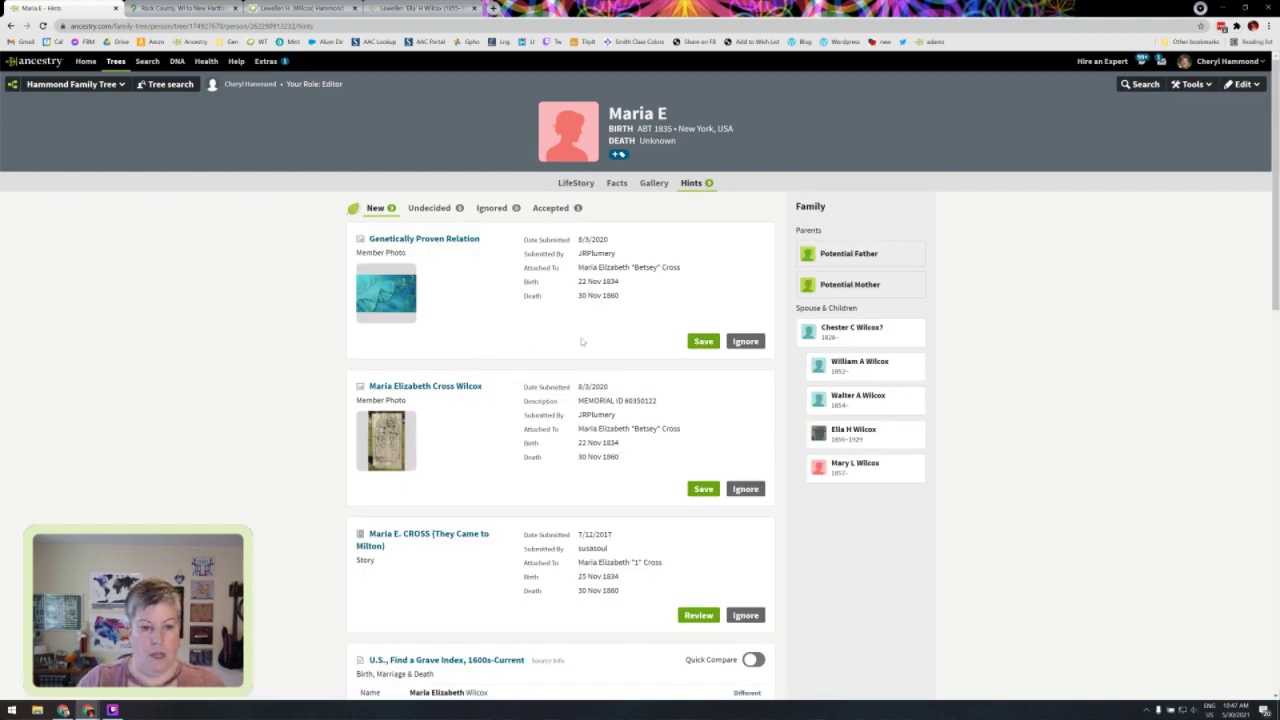
left_click(750, 343)
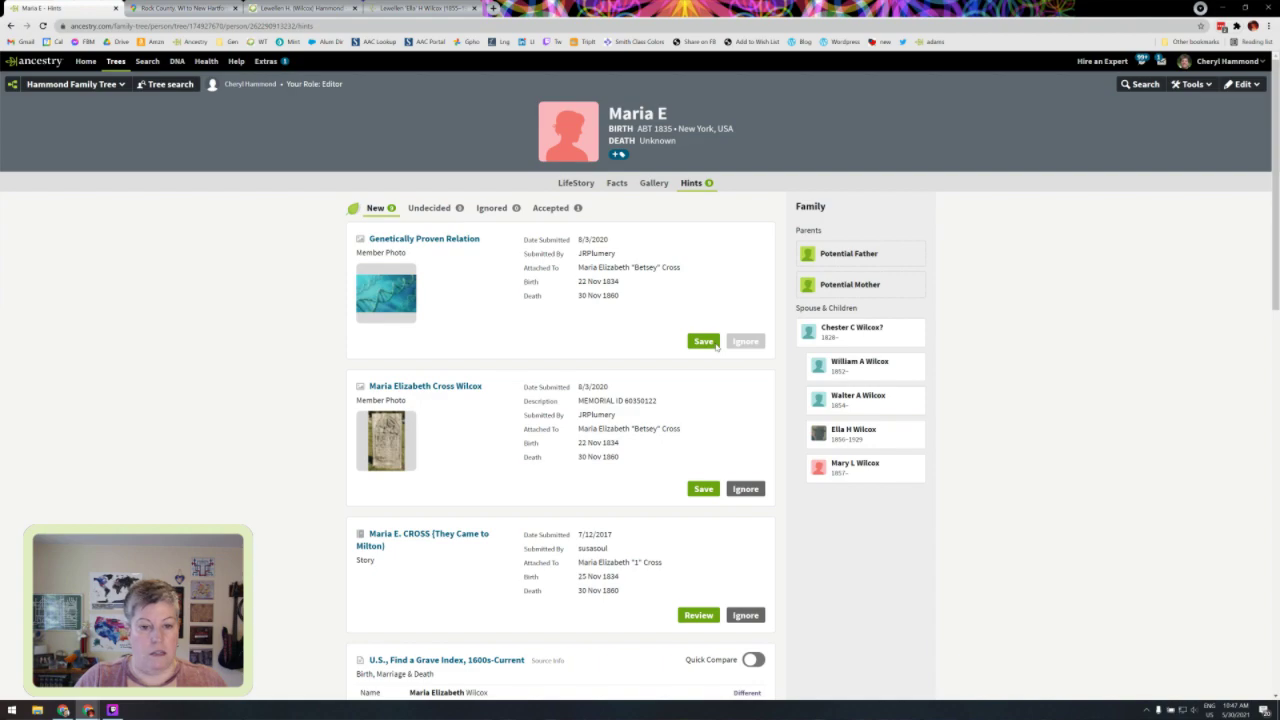
left_click(744, 433)
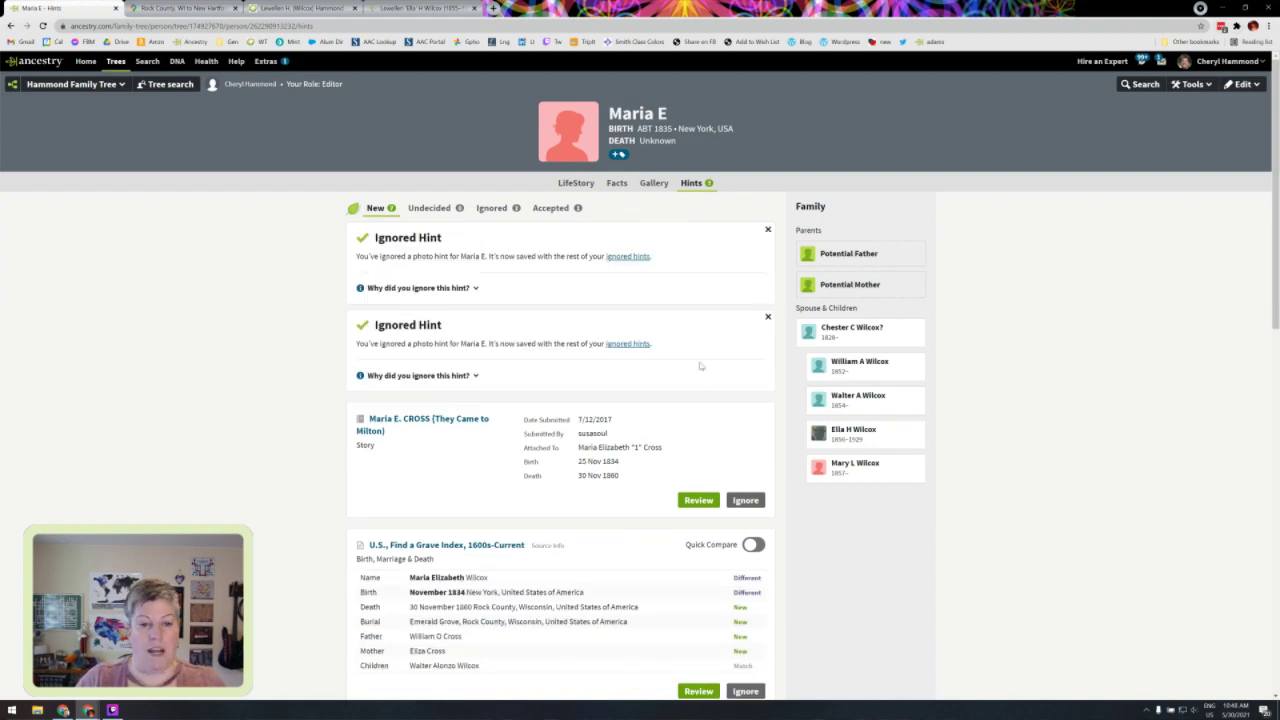
Step: Examine the mother's remaining record hints, comparing the names, spouse and children in the Find a Grave, Michigan and Iowa records
scroll(700, 366, "down", 3)
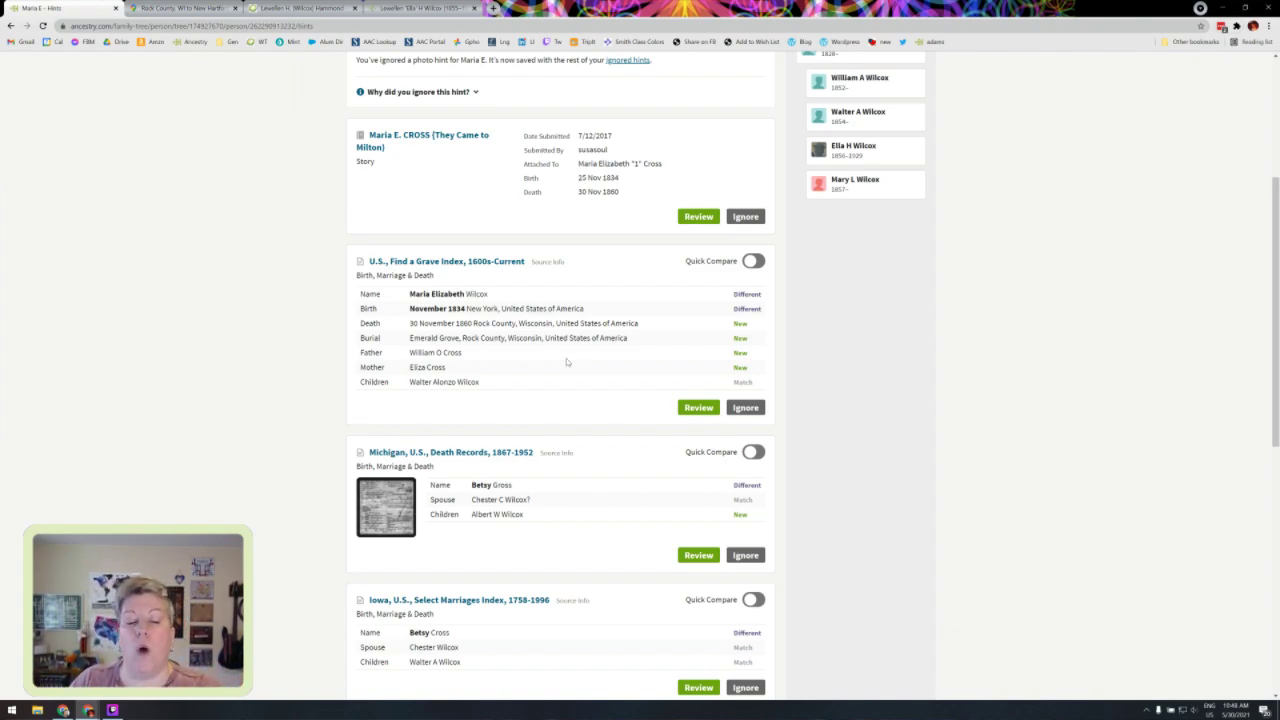
scroll(566, 362, "down", 3)
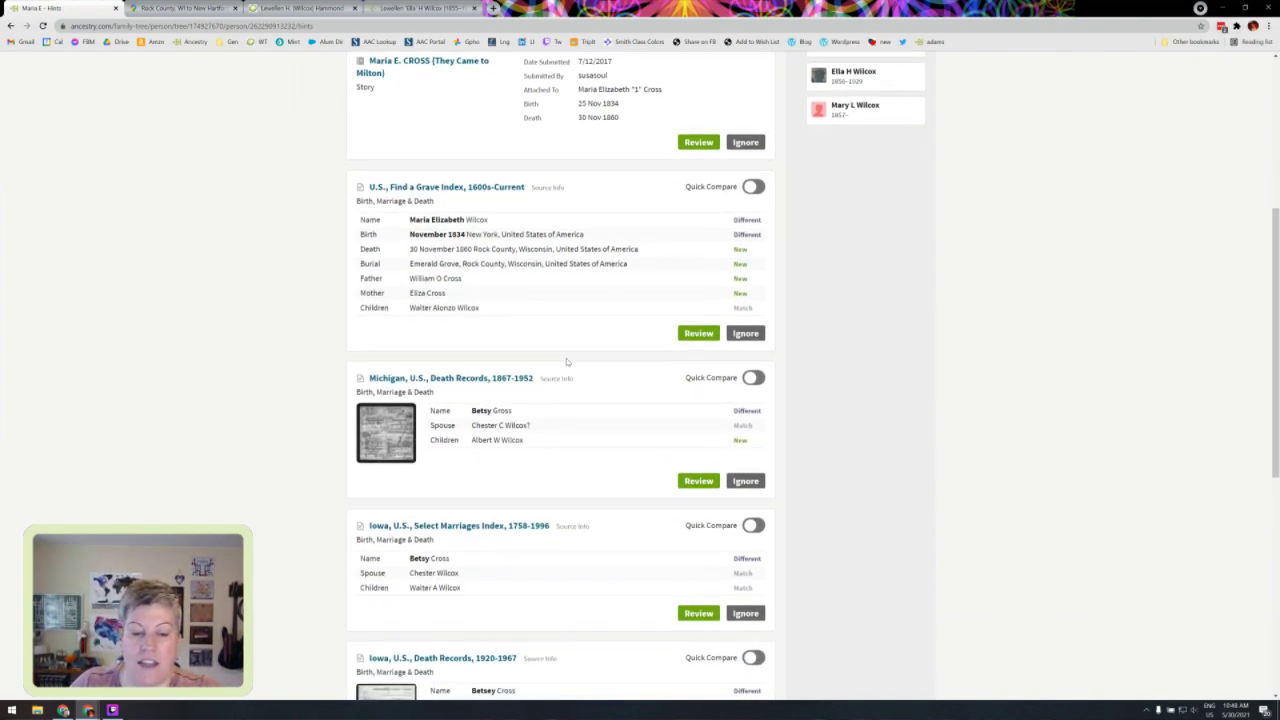
scroll(566, 362, "down", 3)
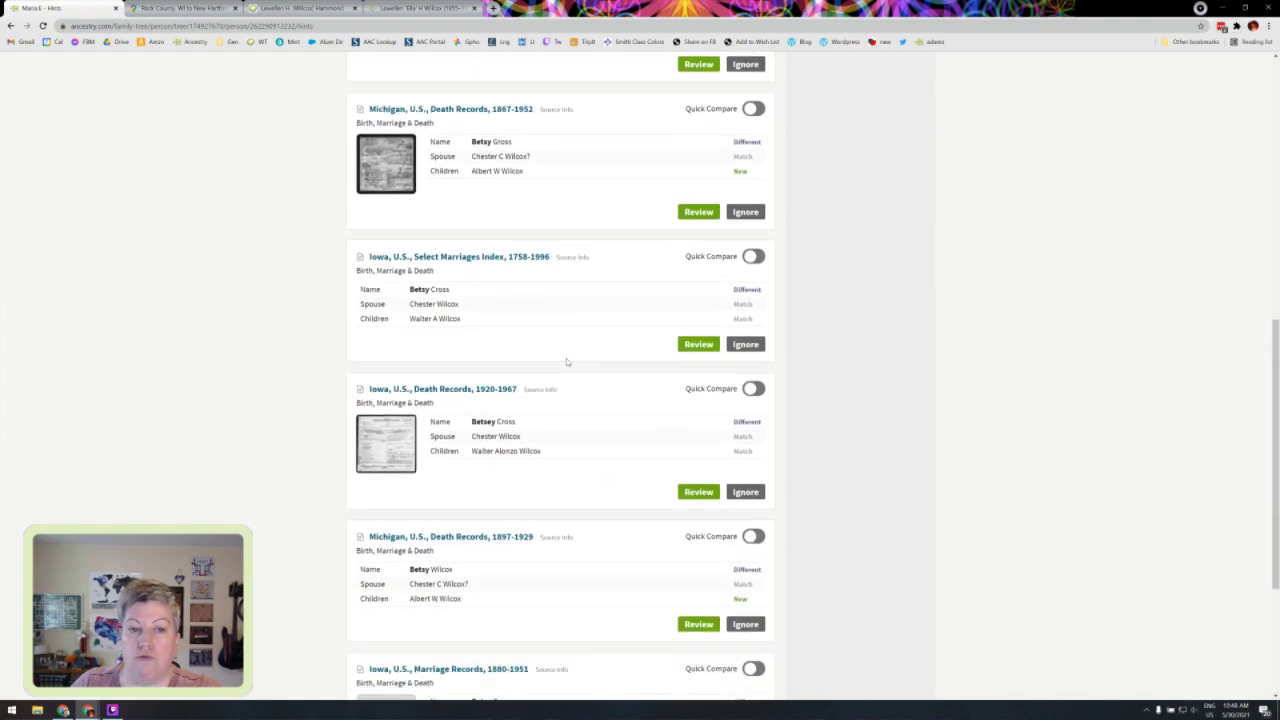
scroll(566, 362, "down", 1)
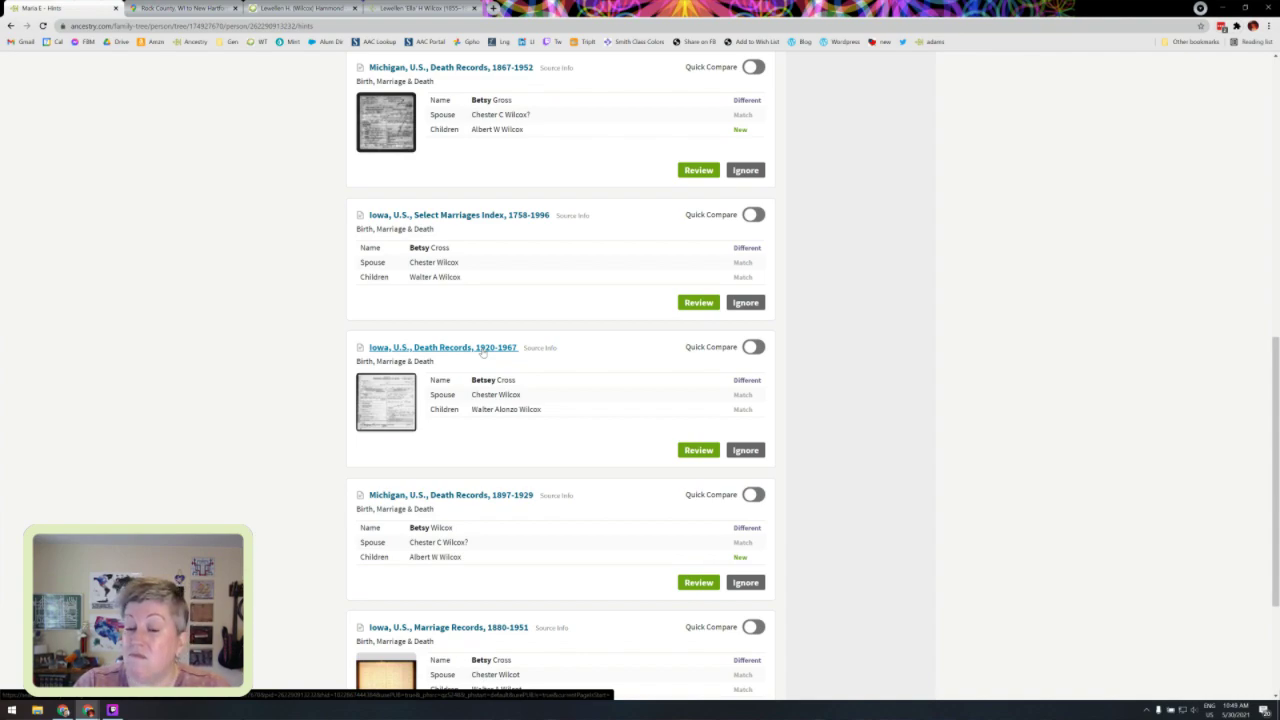
scroll(482, 350, "up", 2)
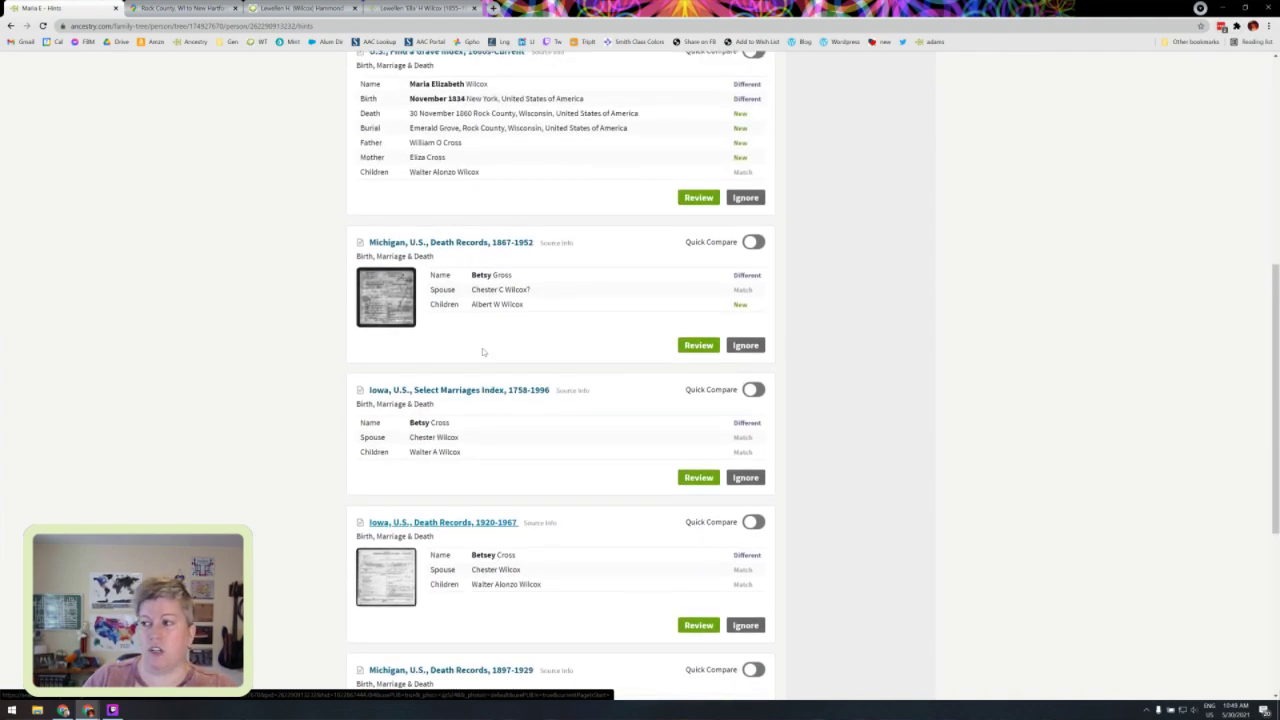
scroll(482, 352, "up", 1)
scroll(482, 352, "up", 1)
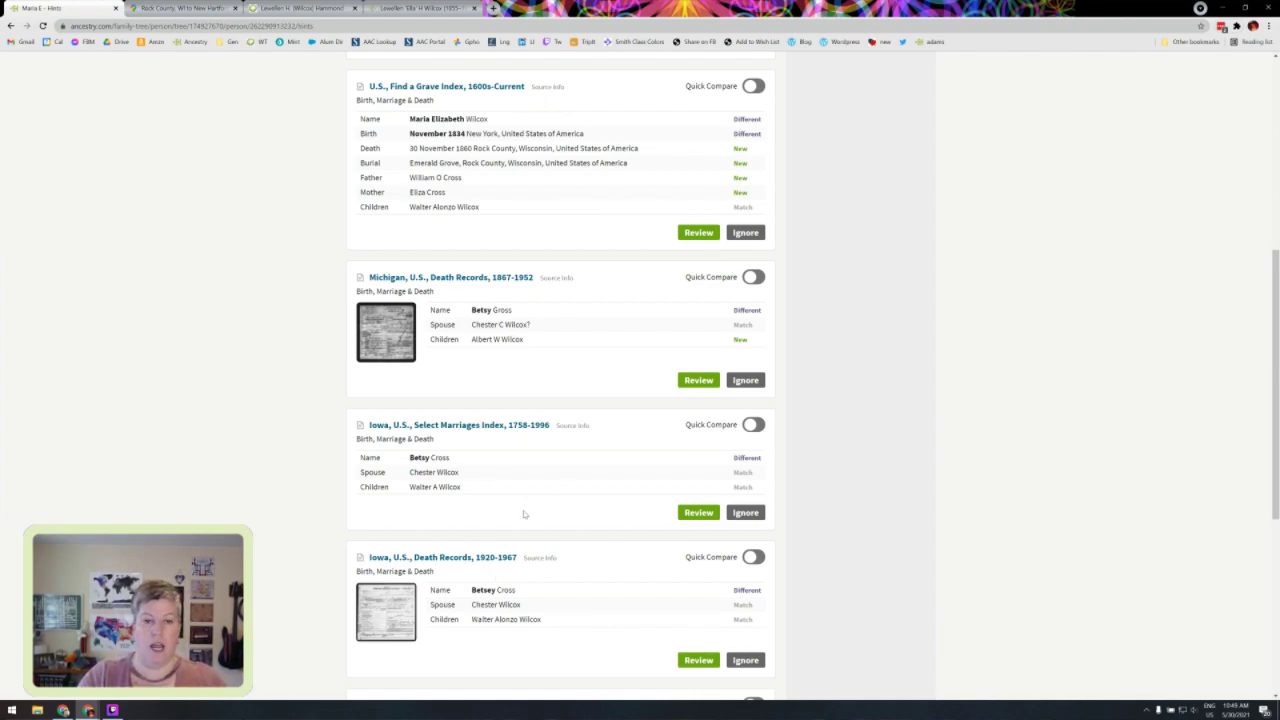
scroll(523, 520, "down", 3)
scroll(523, 514, "down", 2)
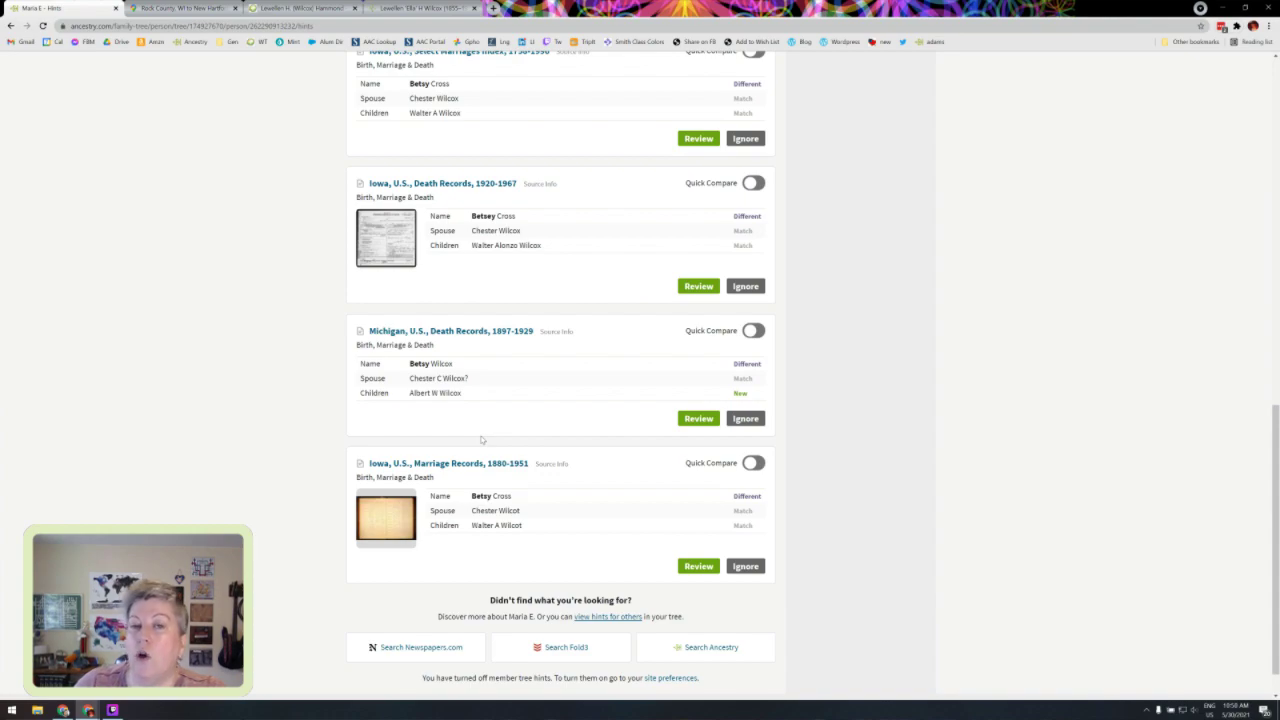
scroll(480, 440, "up", 1)
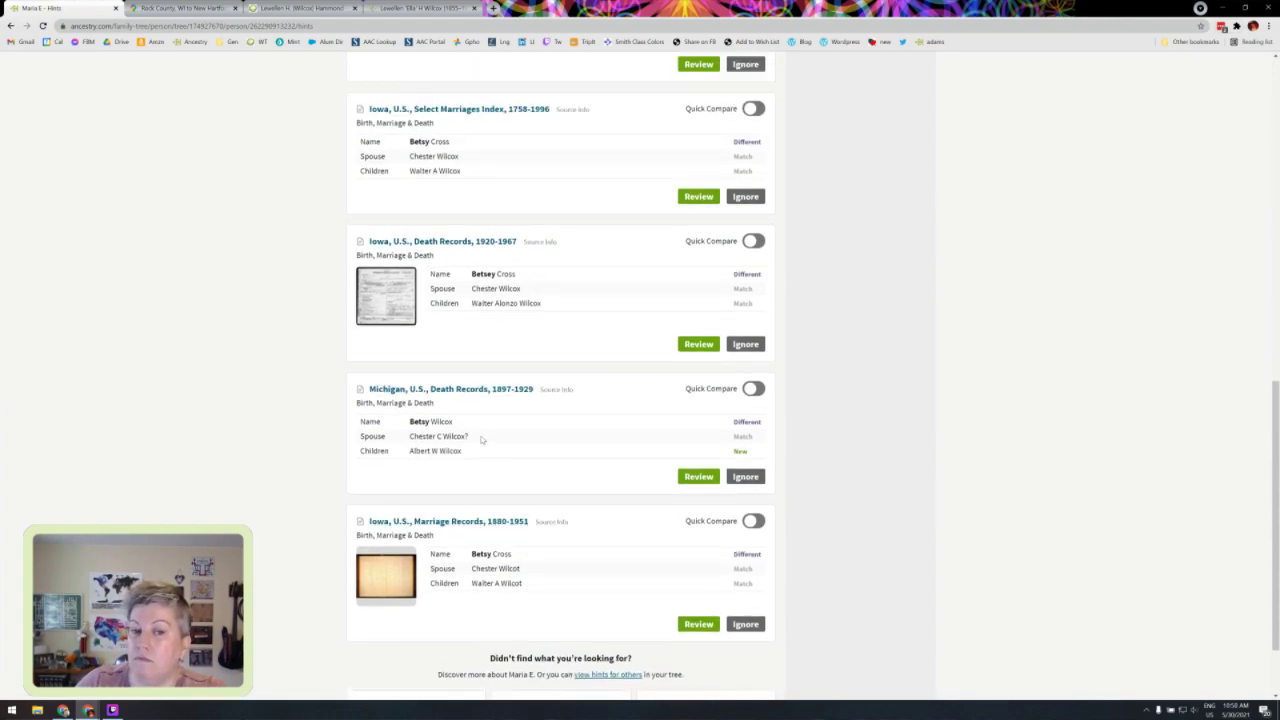
scroll(480, 440, "up", 15)
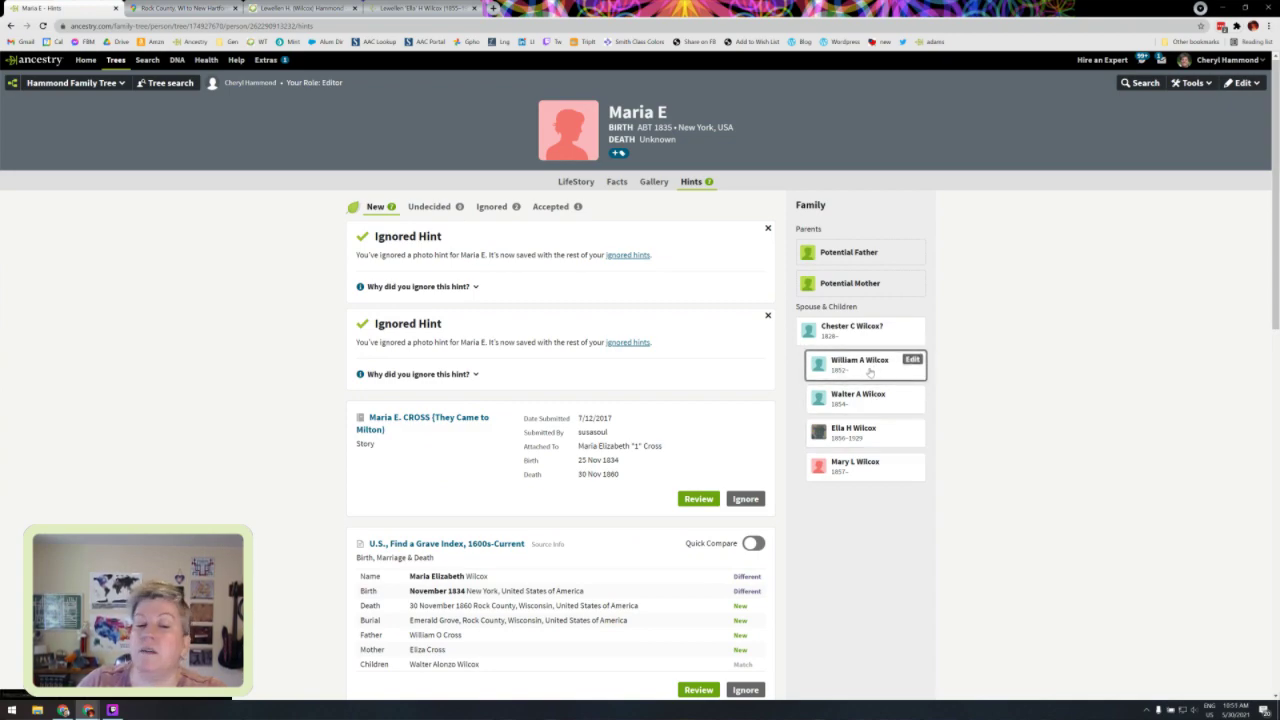
Step: Review the mother's U.S., Find a Grave Index, 1600s-Current hint and open its full record page
scroll(869, 372, "down", 4)
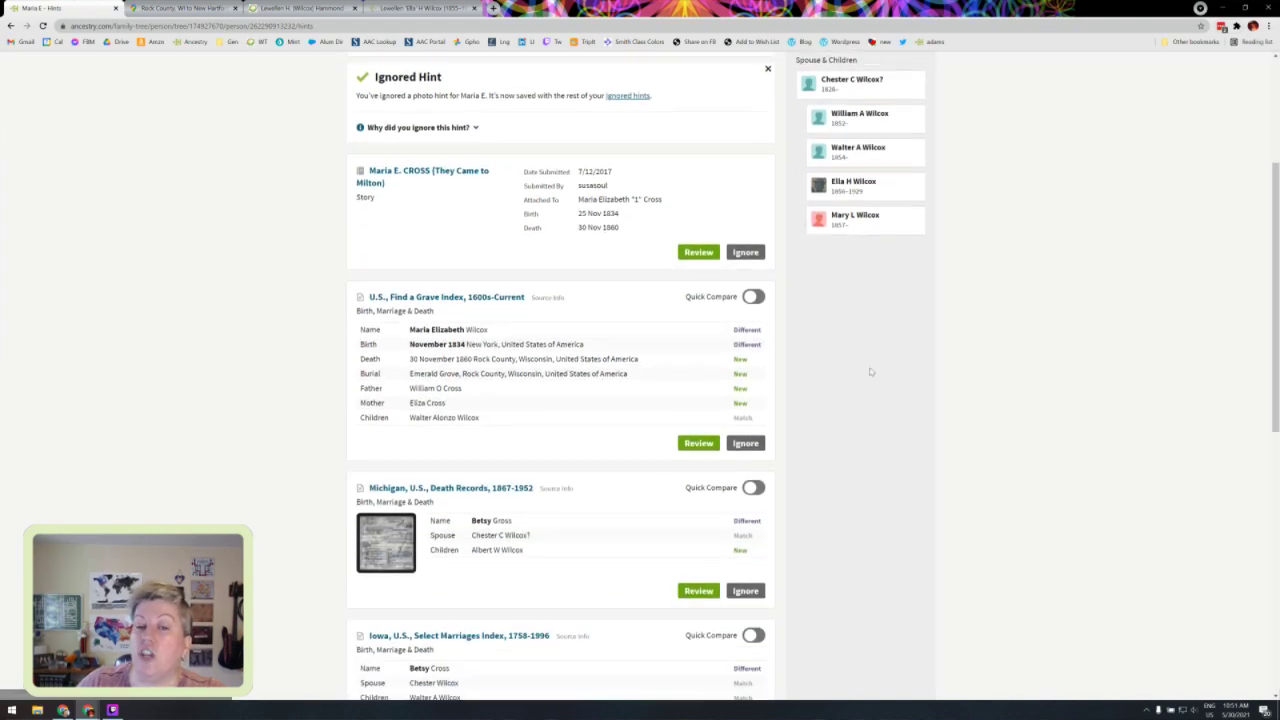
scroll(870, 372, "down", 2)
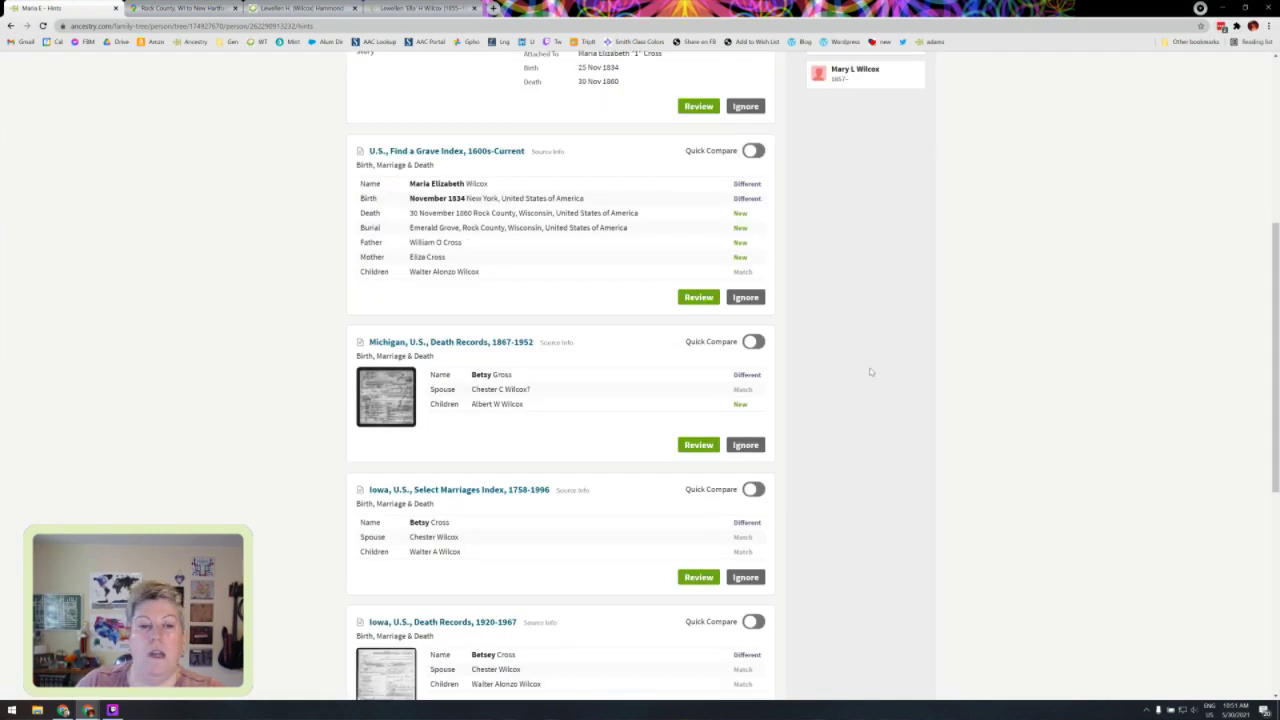
scroll(870, 372, "down", 1)
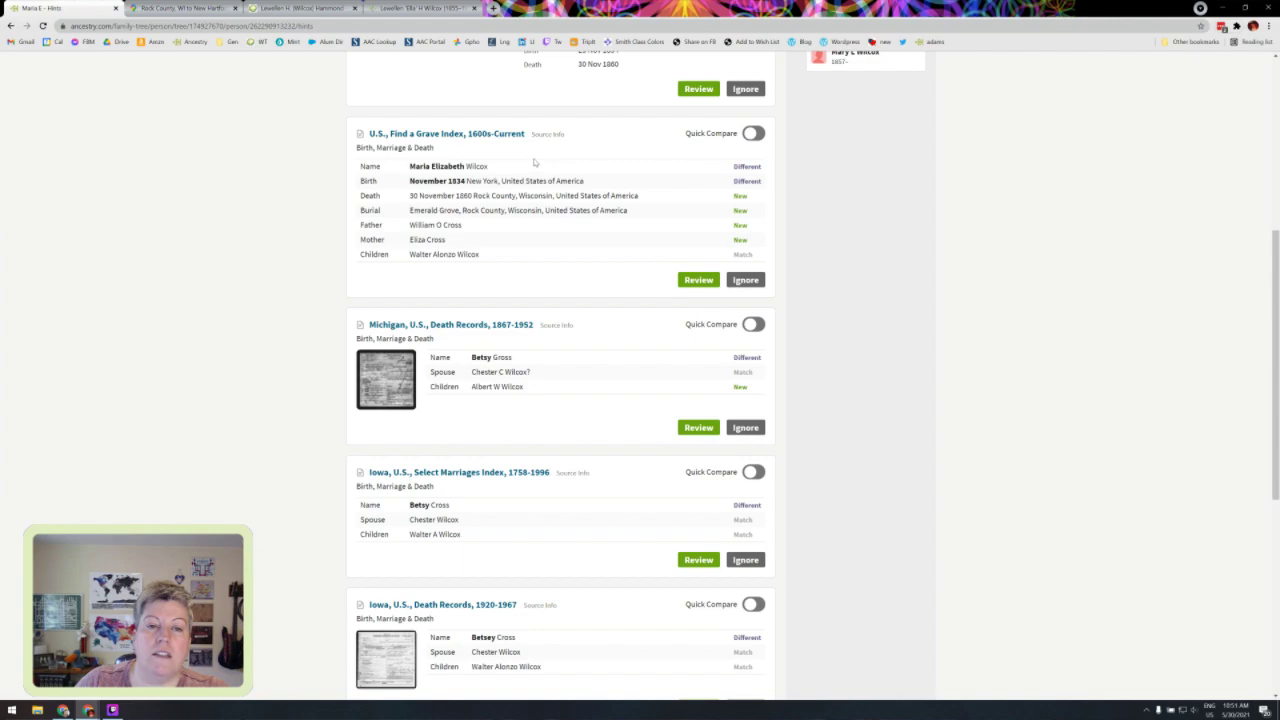
left_click(698, 280)
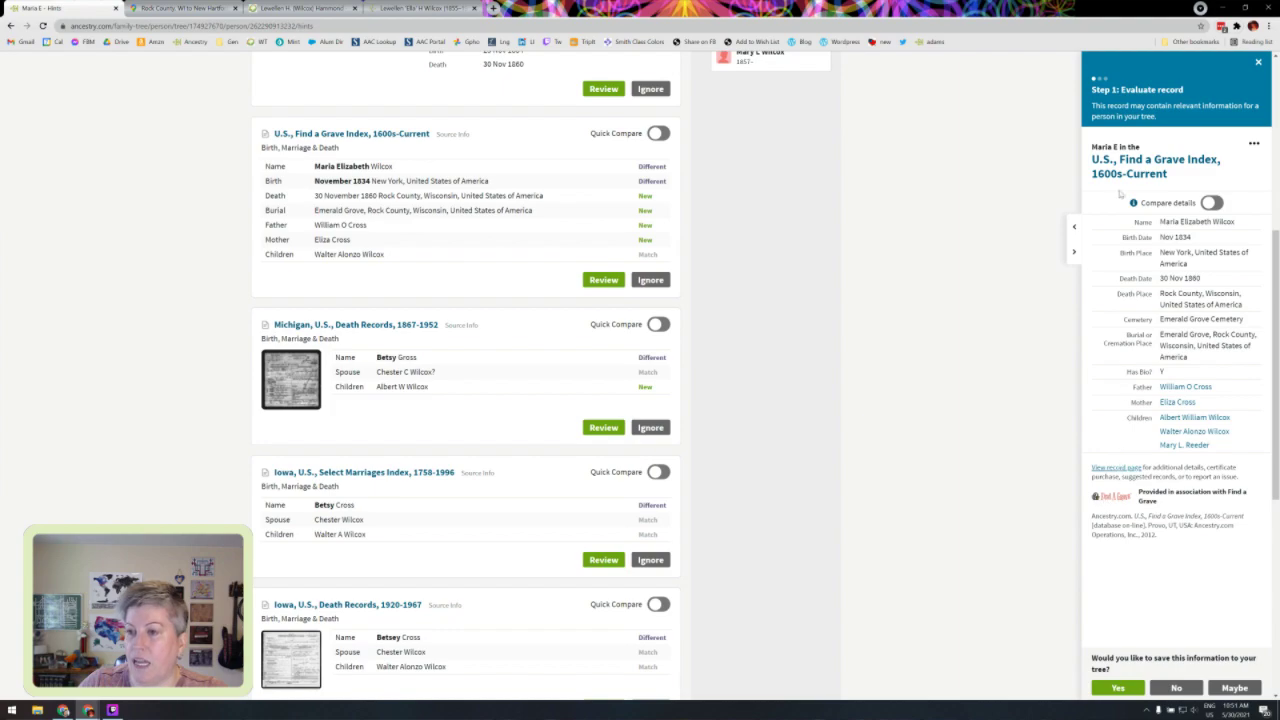
left_click(1118, 468)
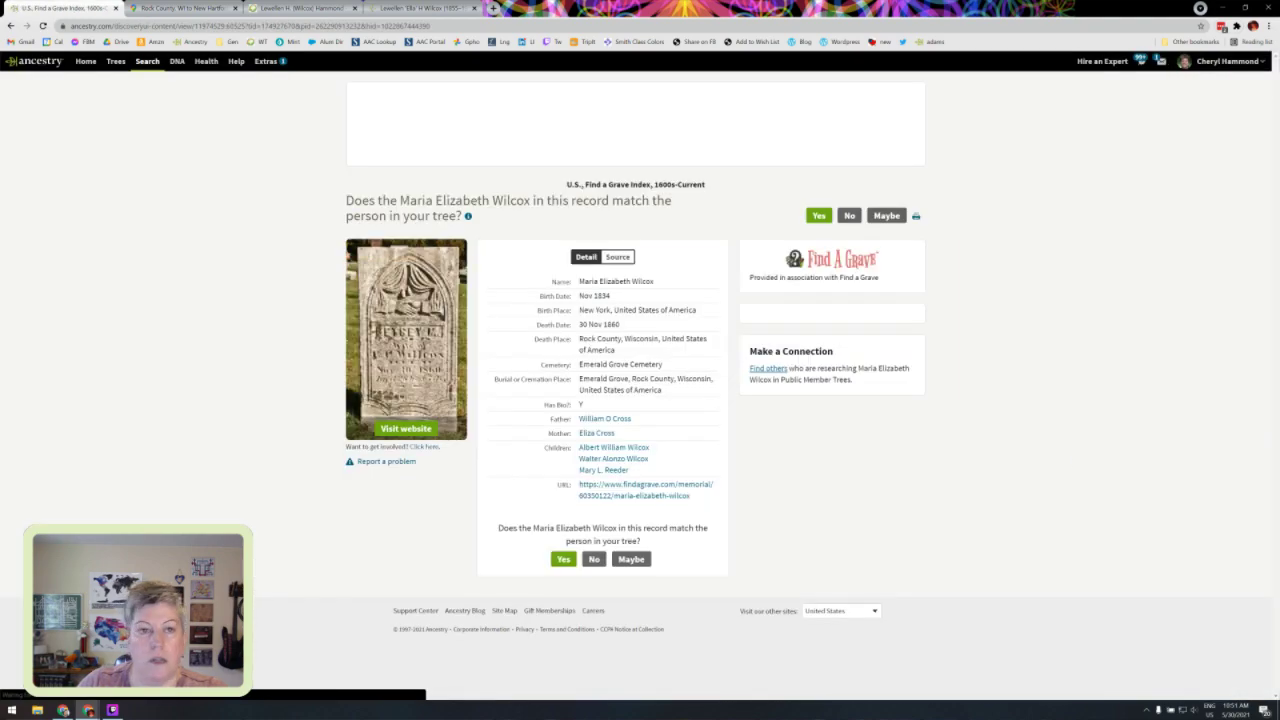
Step: Open the mother's linked Find a Grave memorial and read the original image of her marriage record
left_click(443, 395)
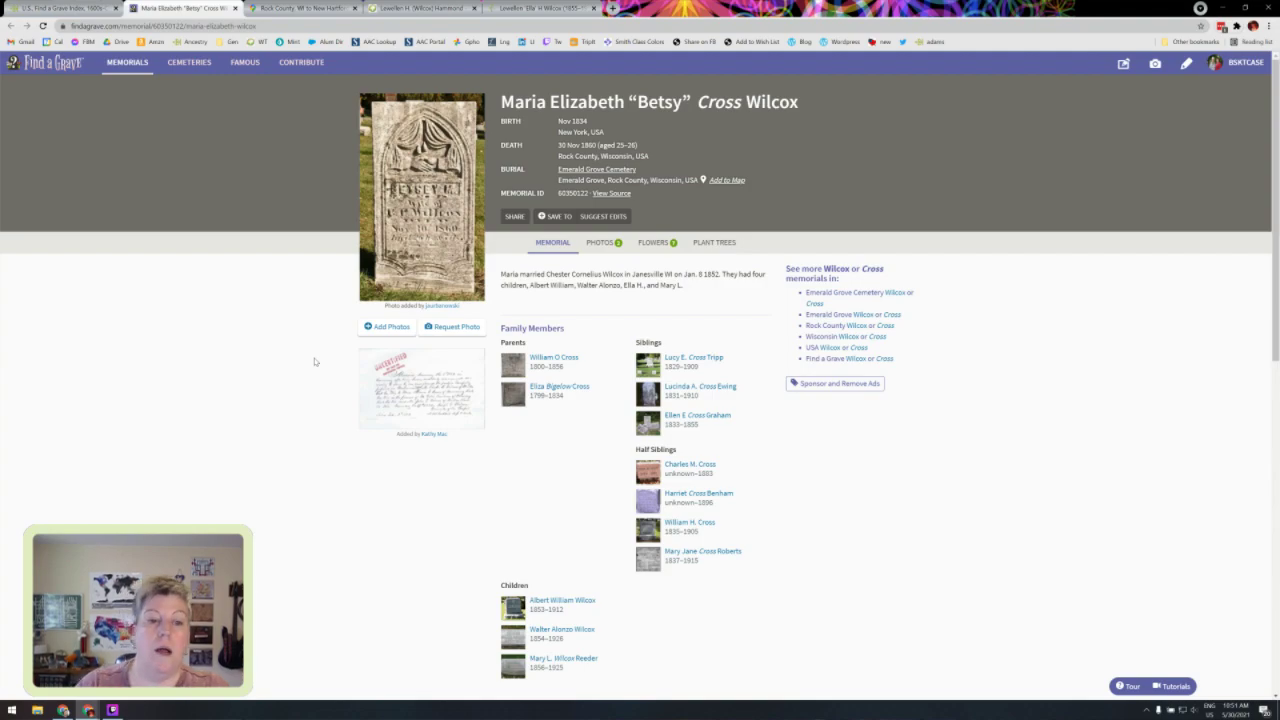
left_click(422, 398)
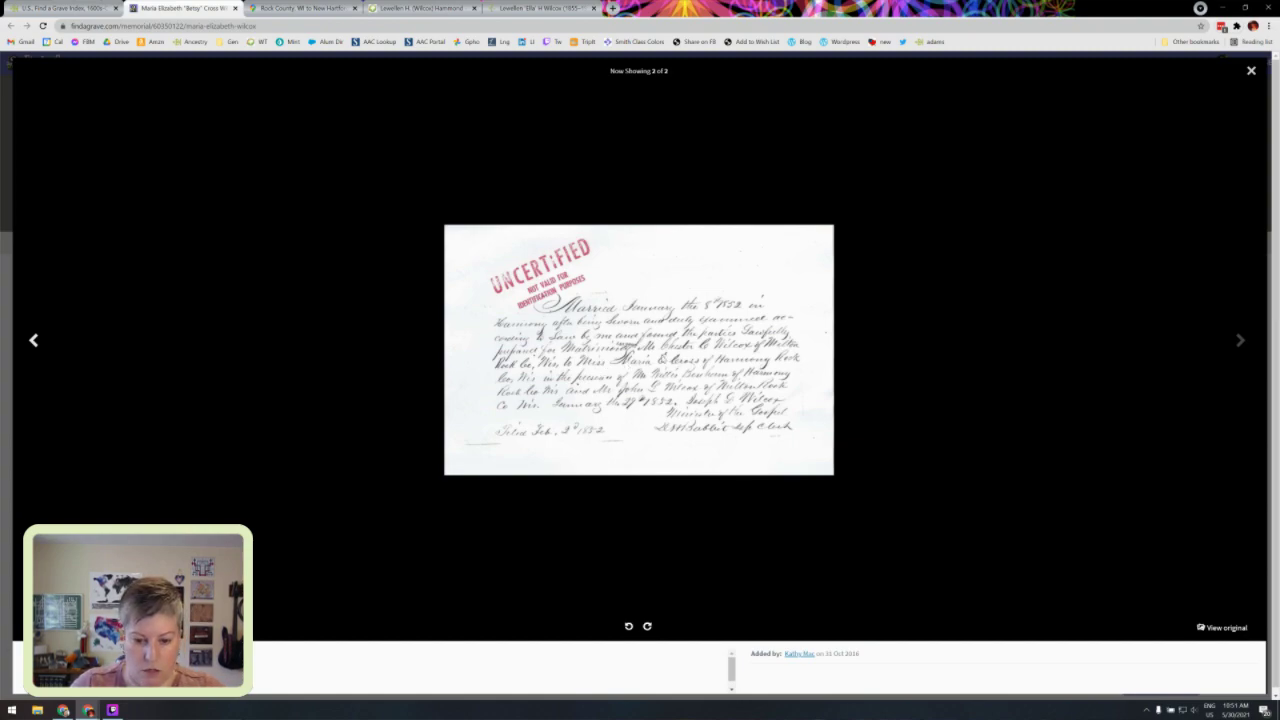
left_click(1234, 628)
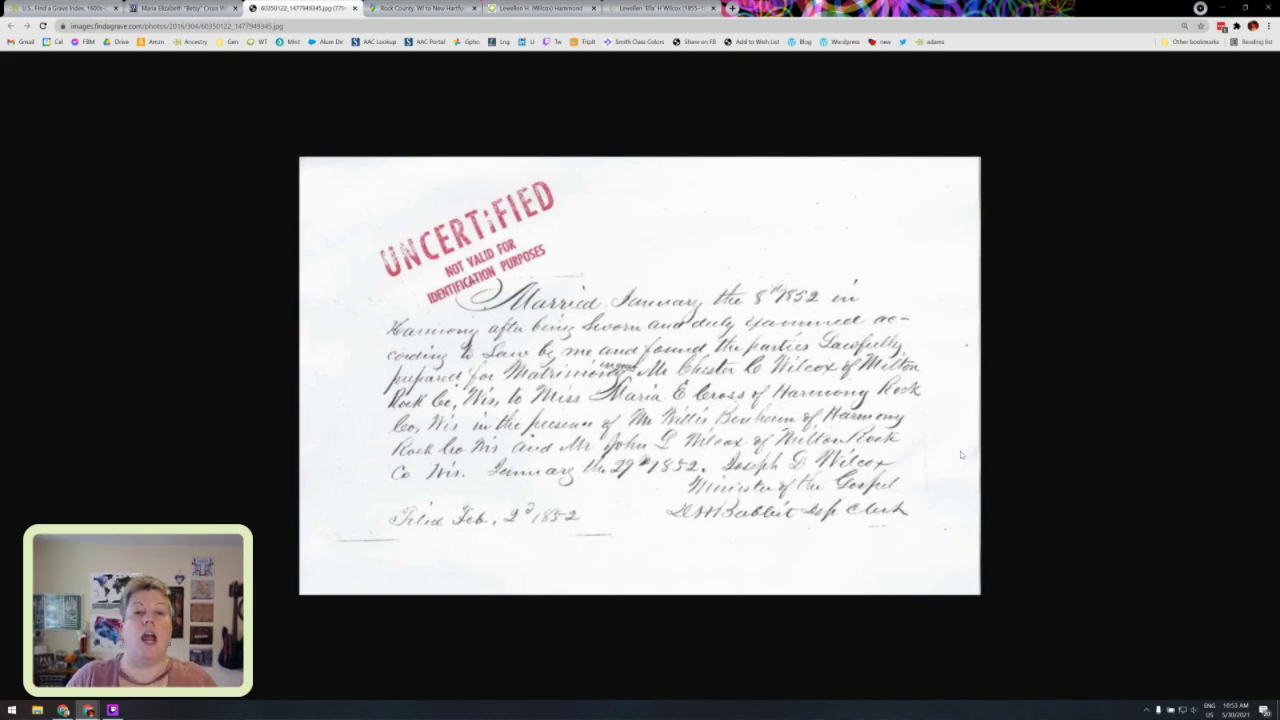
left_click(354, 8)
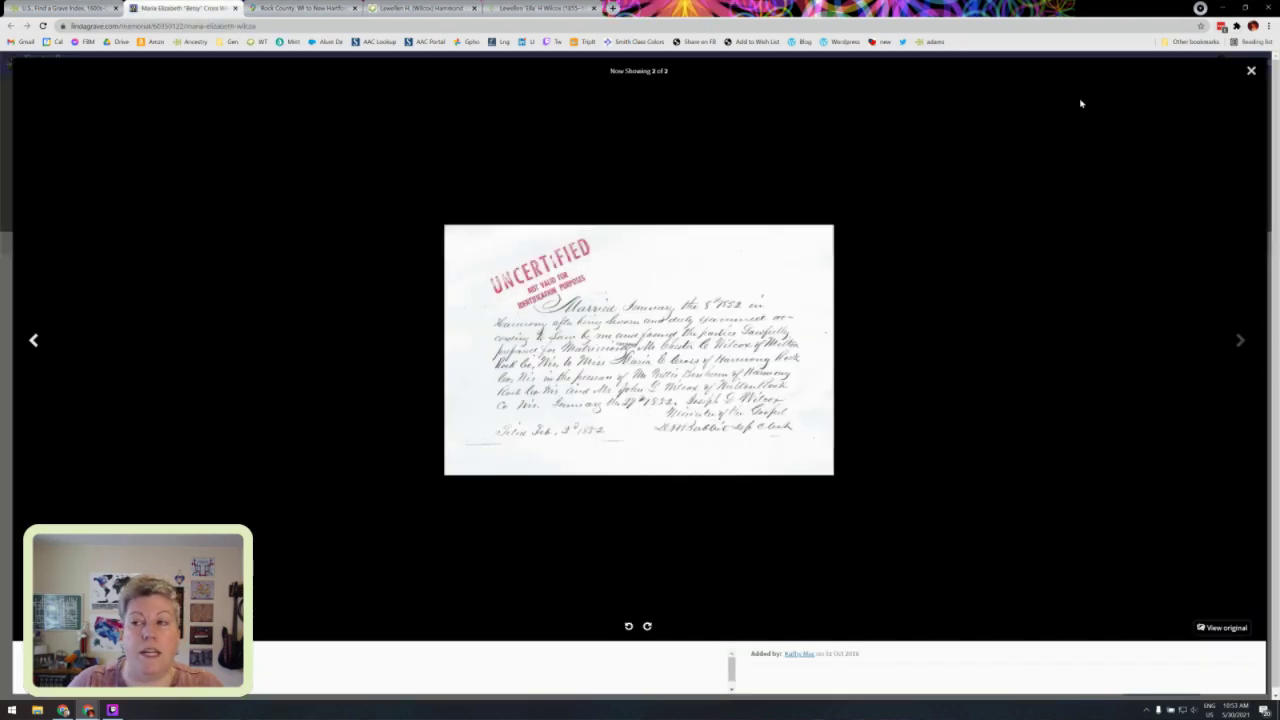
left_click(1250, 70)
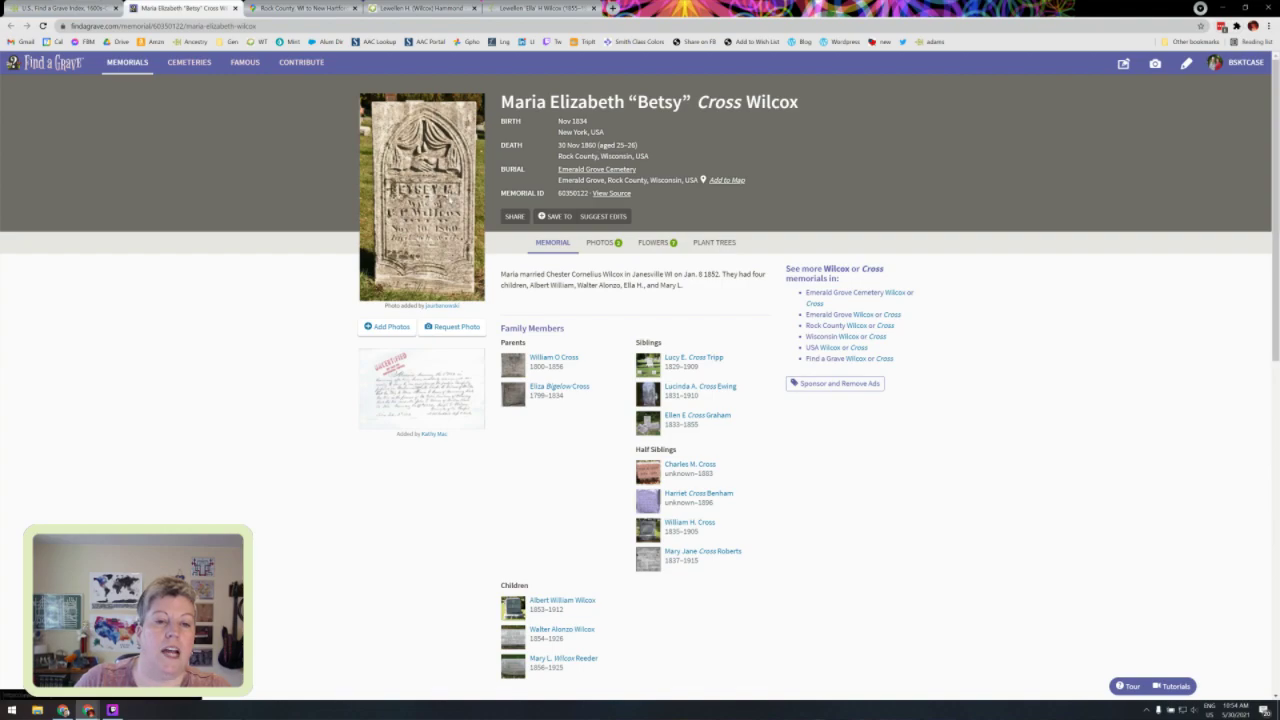
Step: Examine the memorial's gravestone photo at original size, reading the inscription's name, spouse, death date and age
left_click(449, 198)
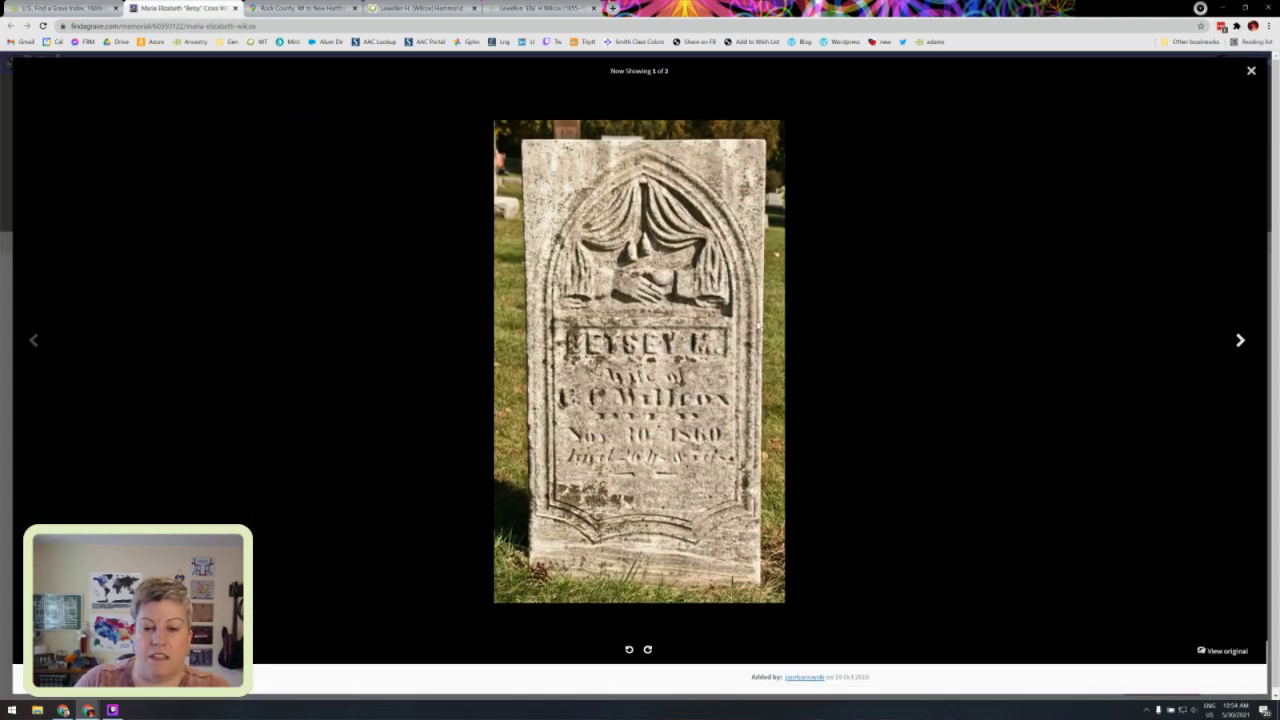
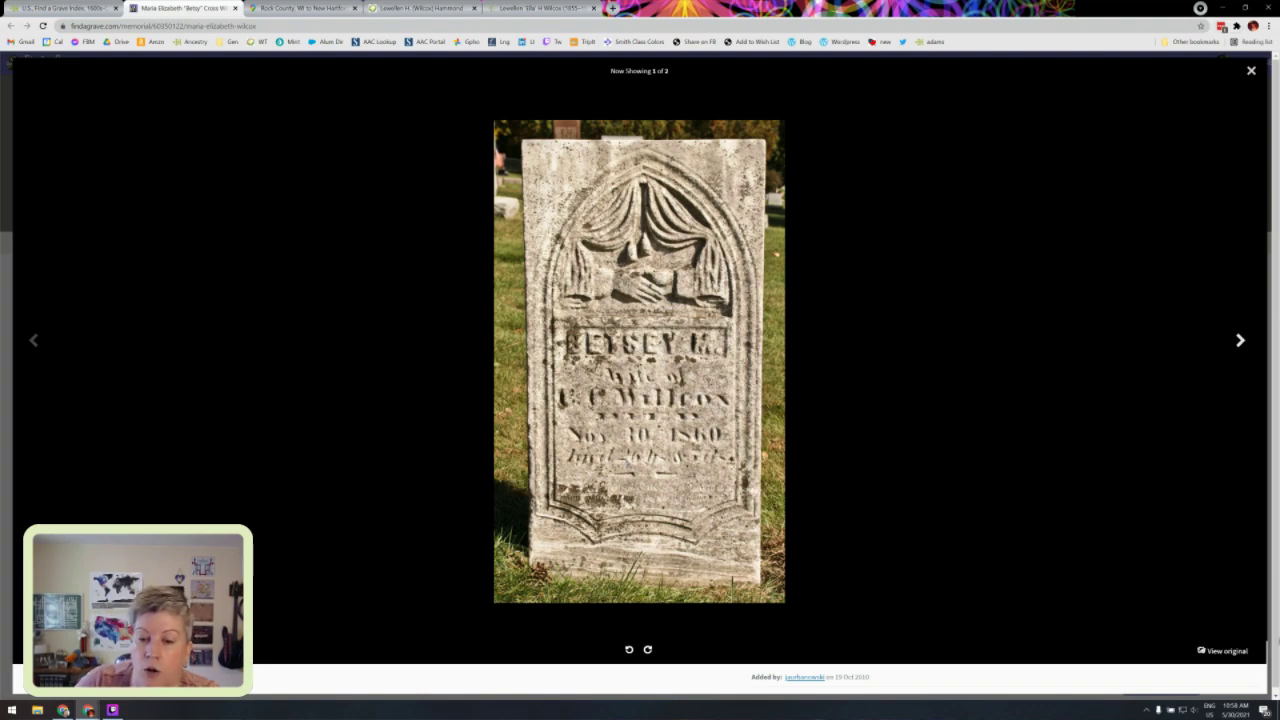
left_click(1224, 655)
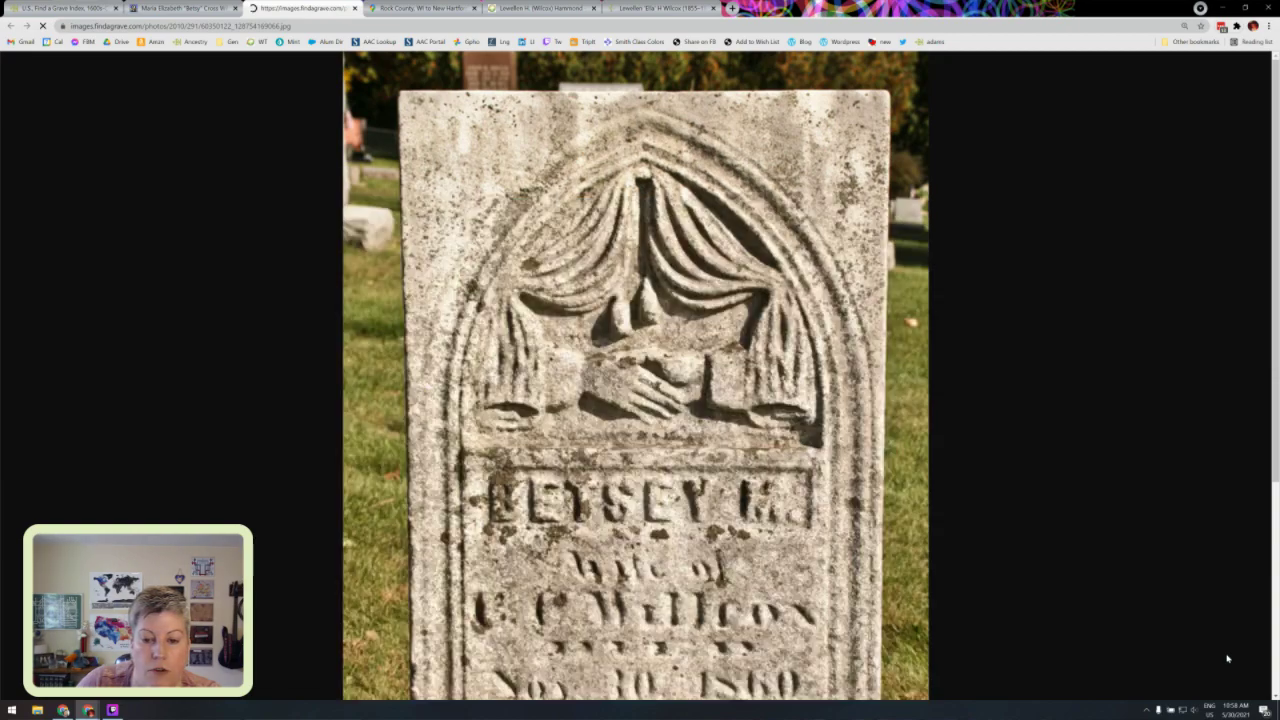
scroll(882, 476, "down", 3)
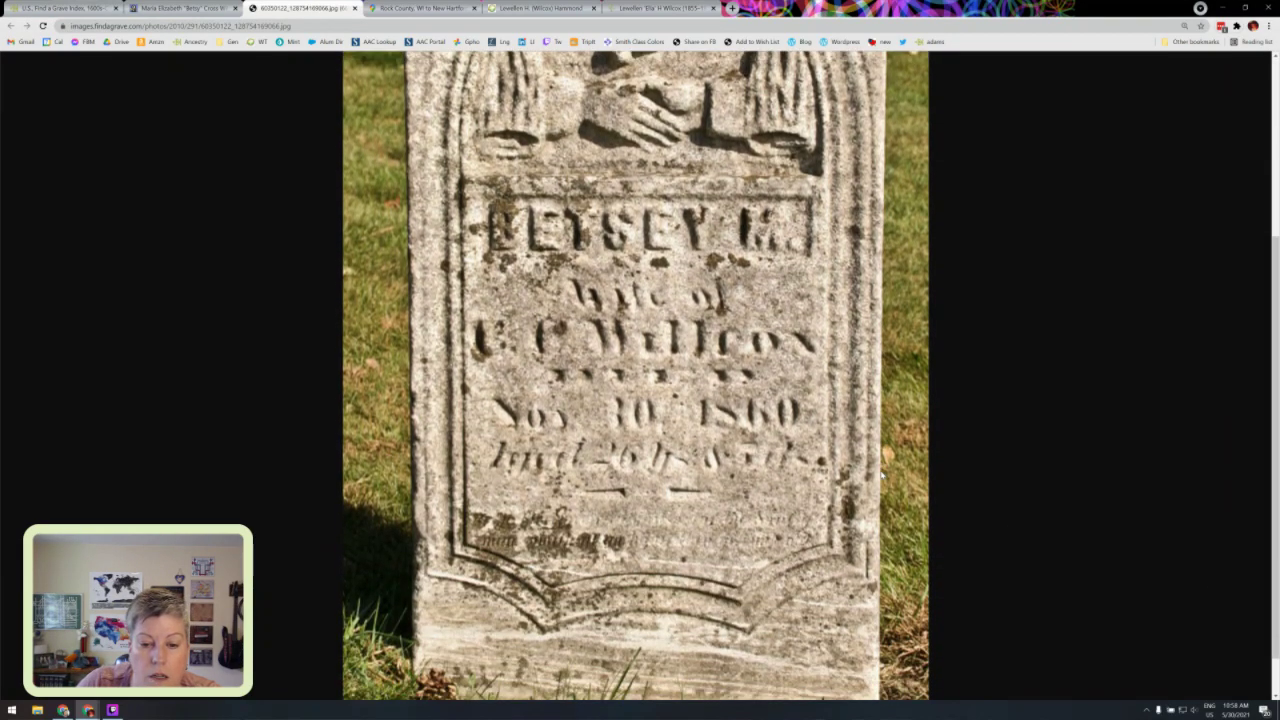
scroll(882, 476, "down", 1)
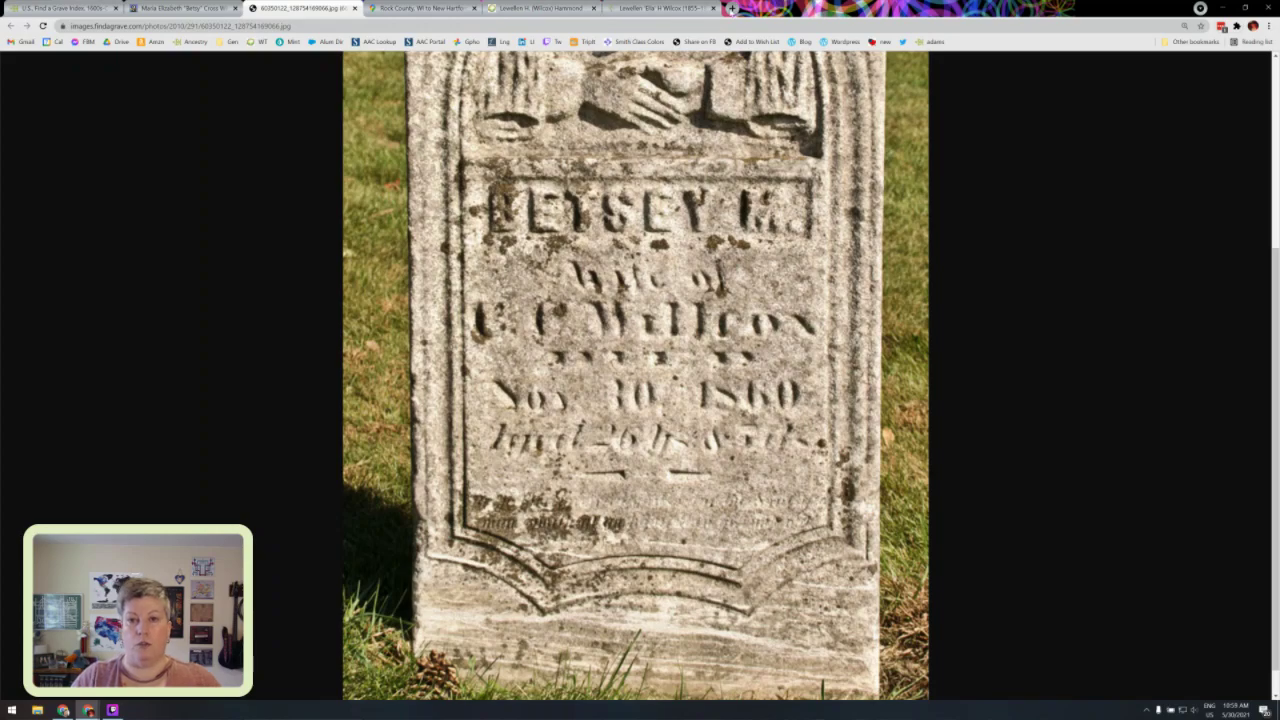
Step: Work out the birth year from the gravestone by searching Google for 1860-26
left_click(732, 8)
type("18")
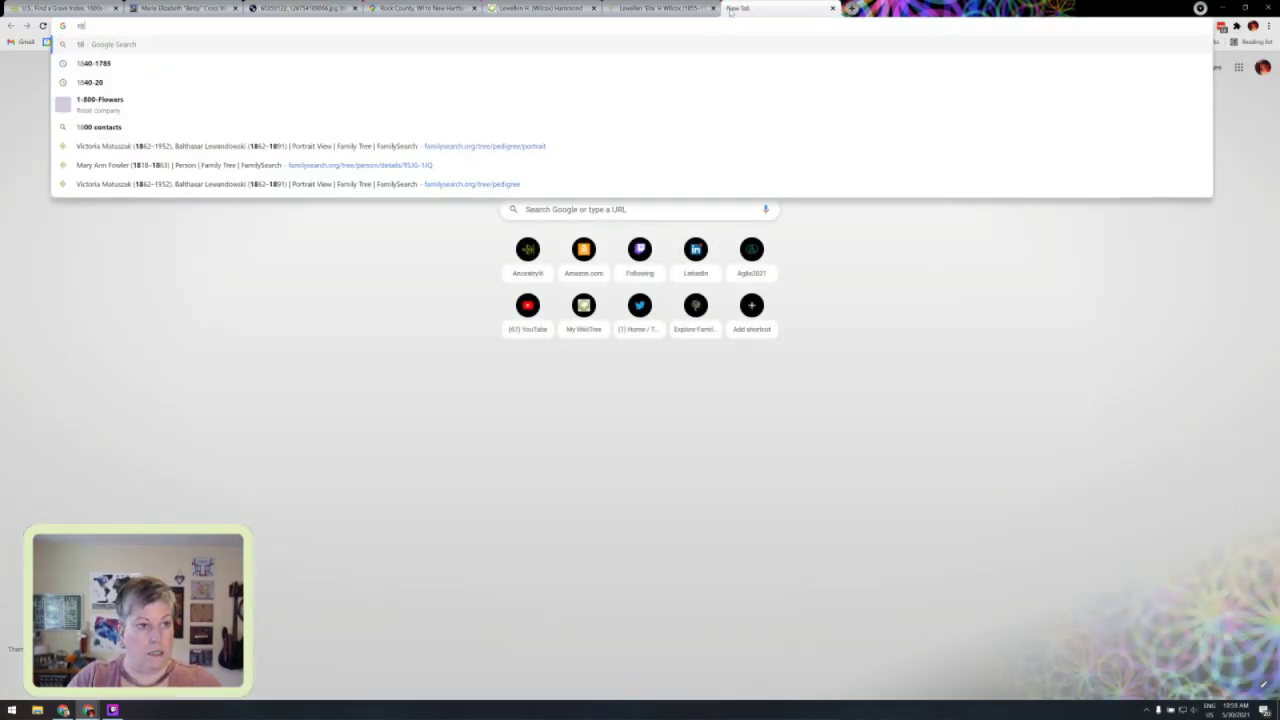
type("63")
key("BackSpace")
type("0-28")
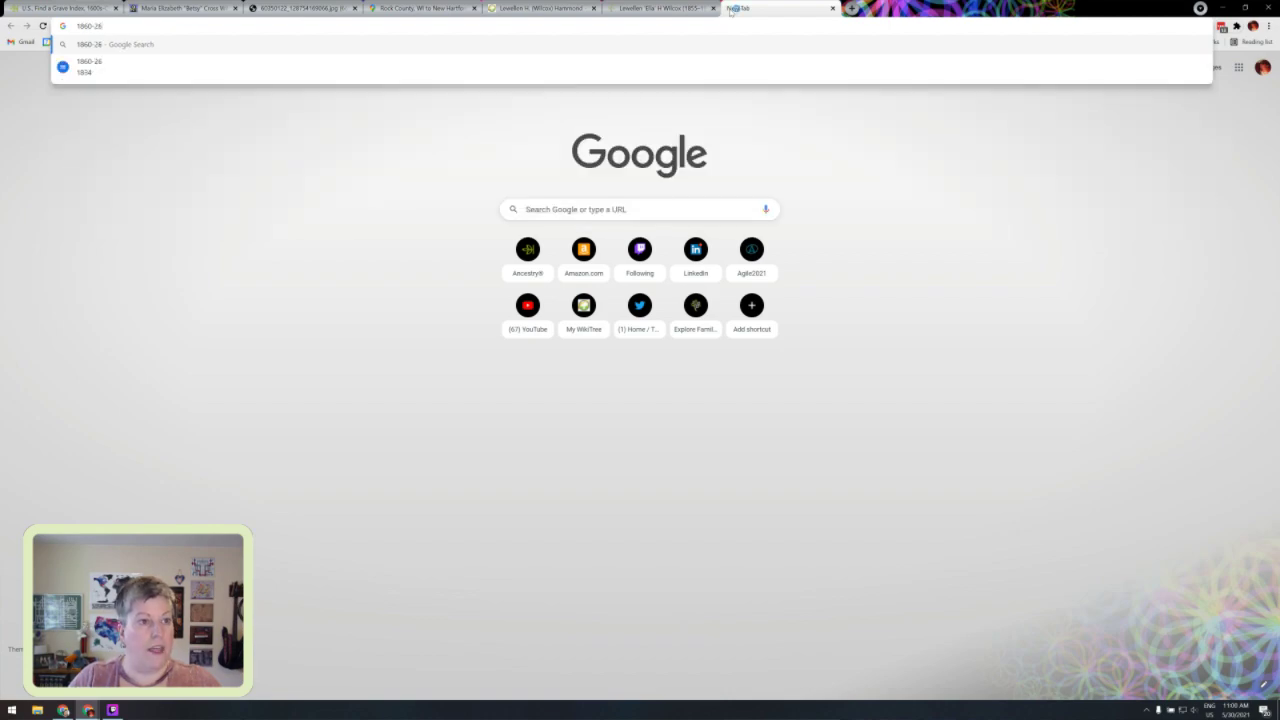
key("Return")
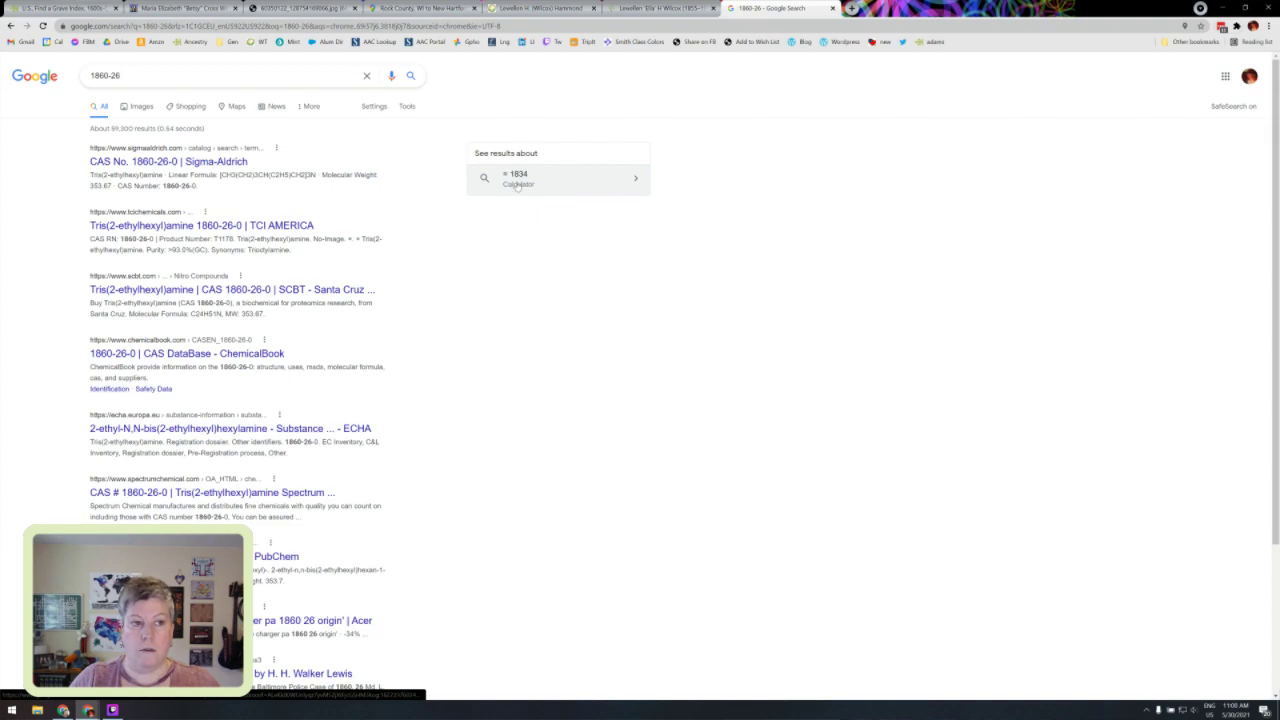
Step: Recheck the Find a Grave memorial and its marriage record image against the Ancestry index record
left_click(65, 8)
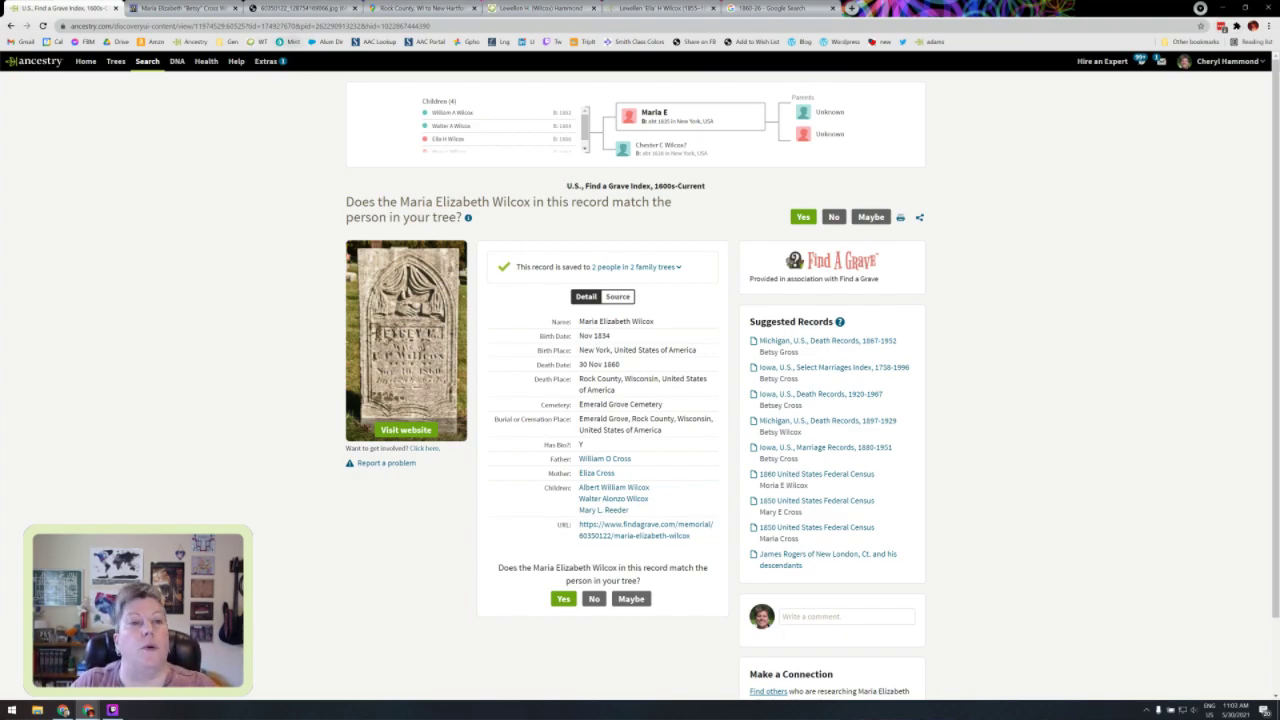
left_click(189, 9)
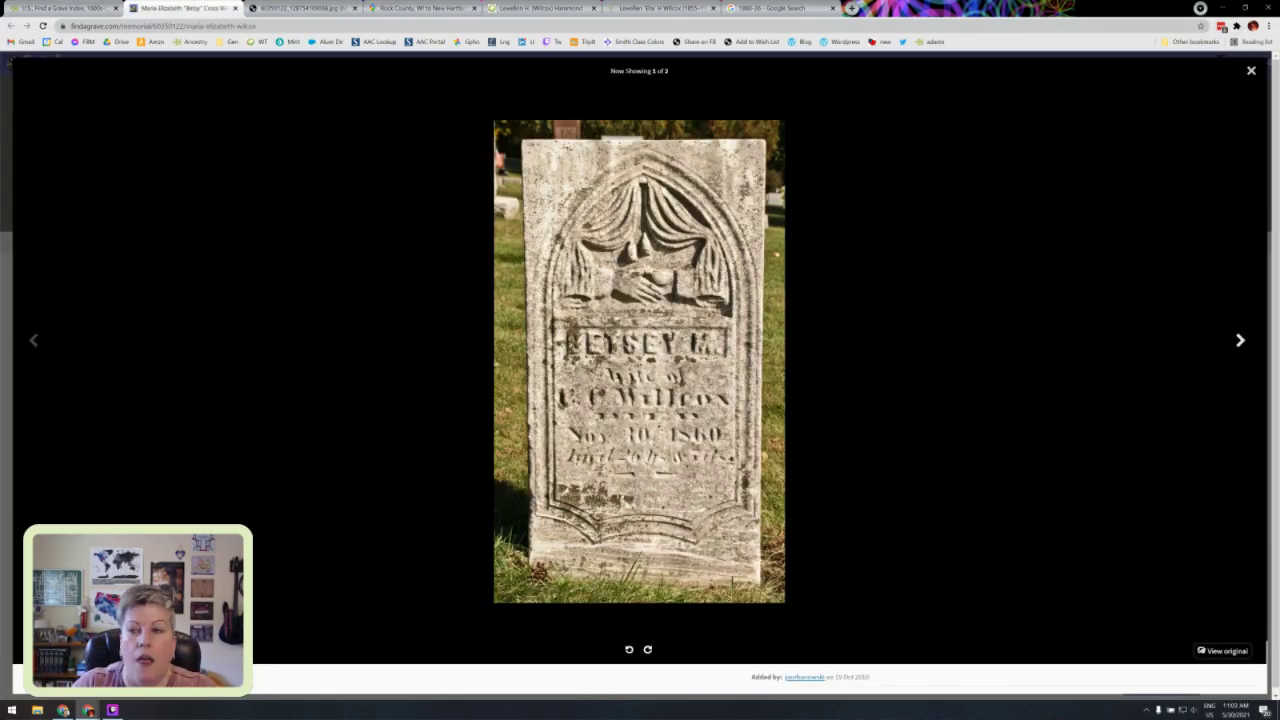
left_click(1250, 71)
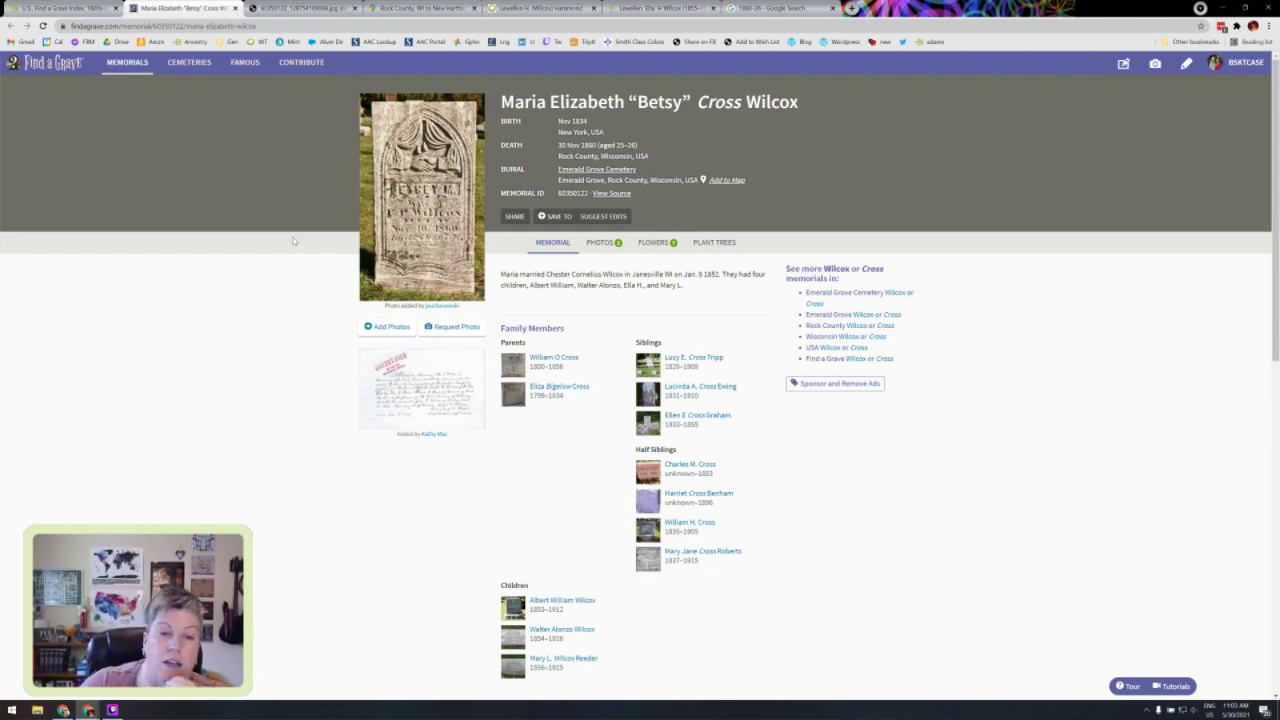
left_click(444, 398)
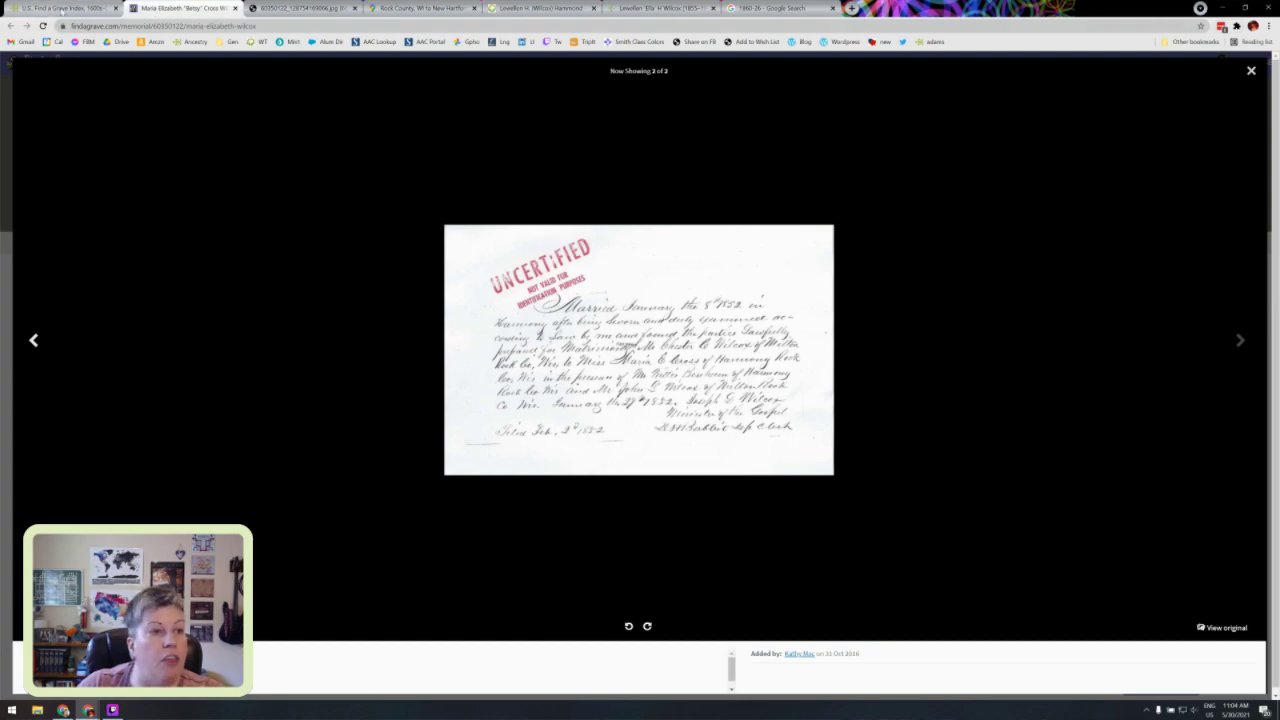
left_click(62, 8)
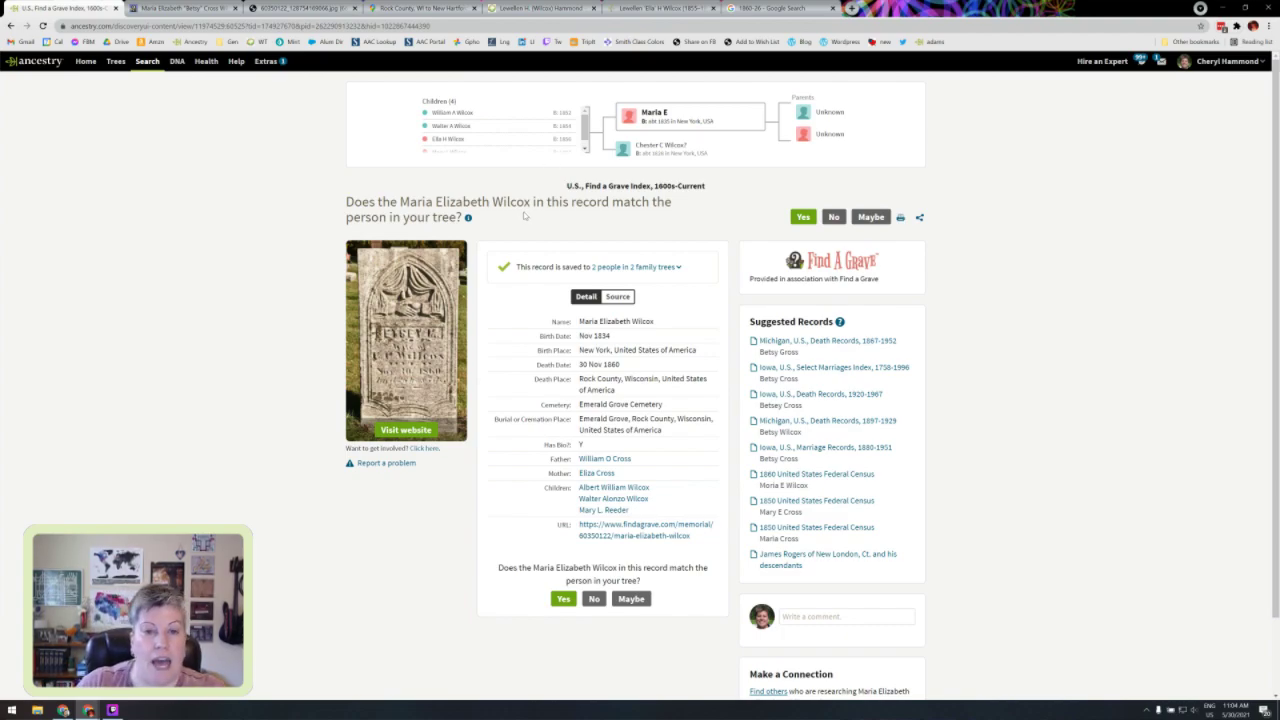
Step: Go back to the mother's hints and compare the names, spouse and children across the Find a Grave, Michigan and Iowa records
left_click(10, 26)
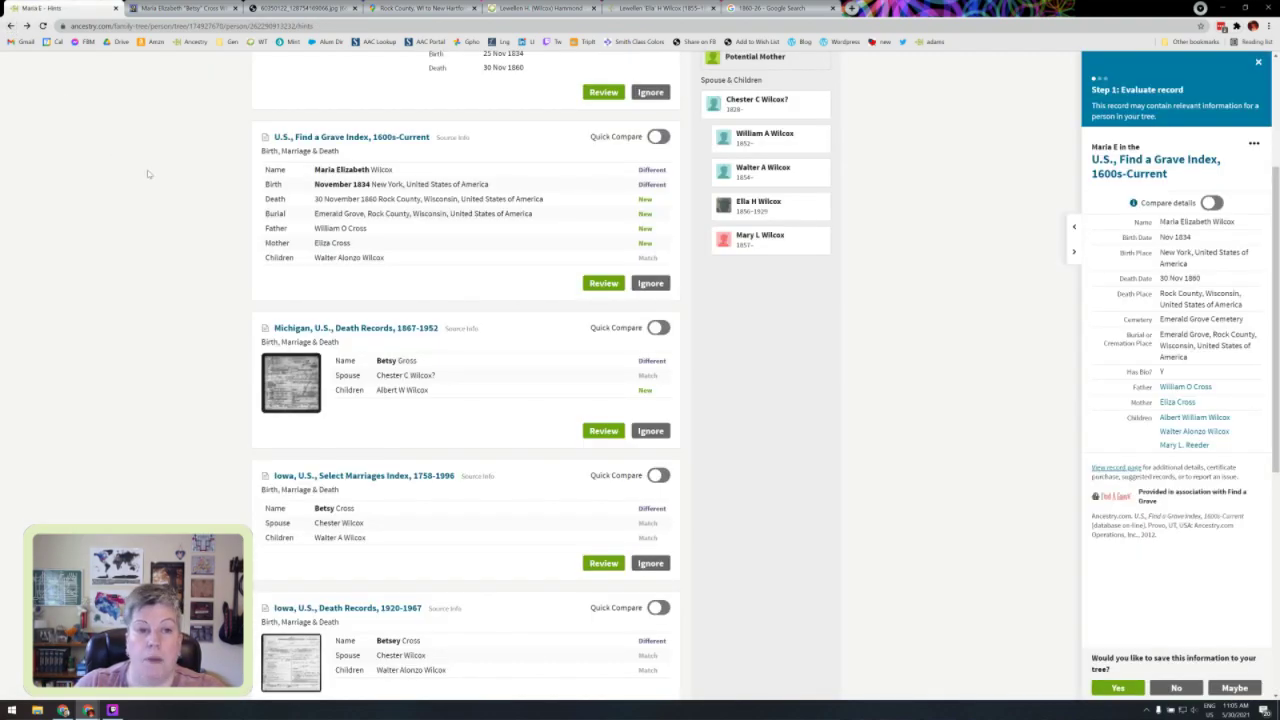
scroll(148, 174, "up", 3)
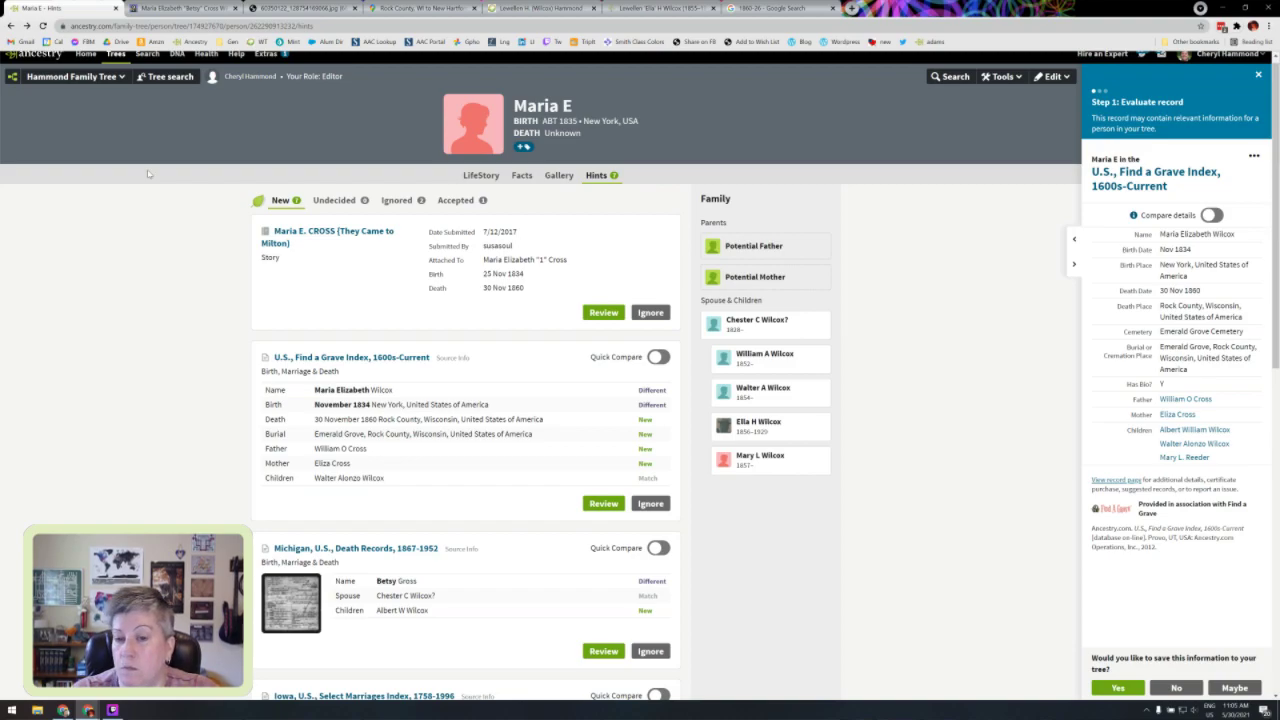
scroll(148, 174, "up", 1)
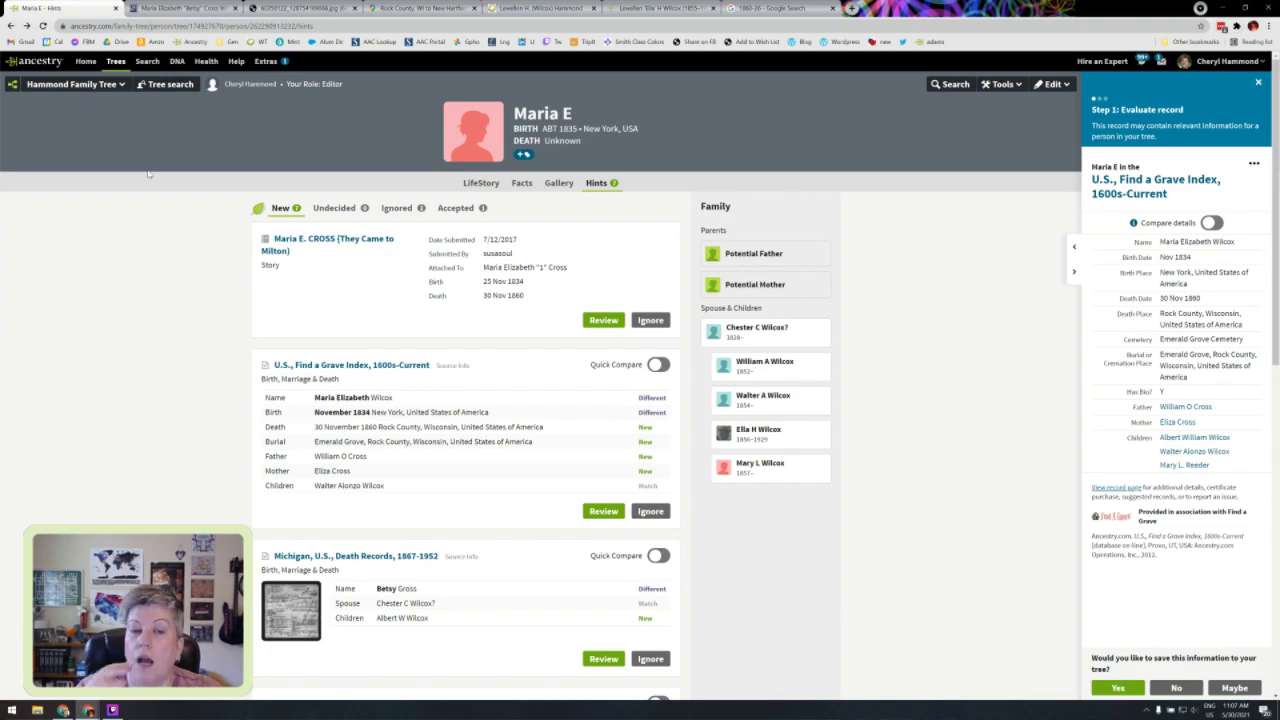
scroll(148, 174, "down", 5)
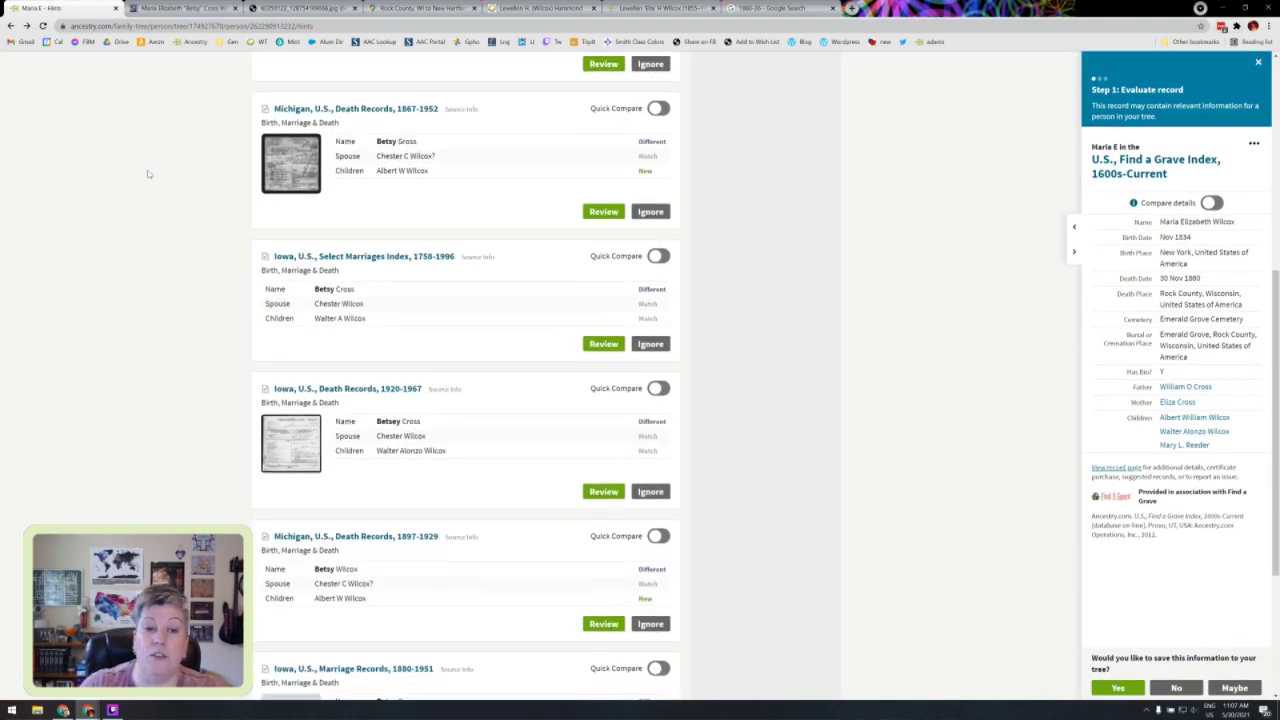
scroll(148, 174, "down", 1)
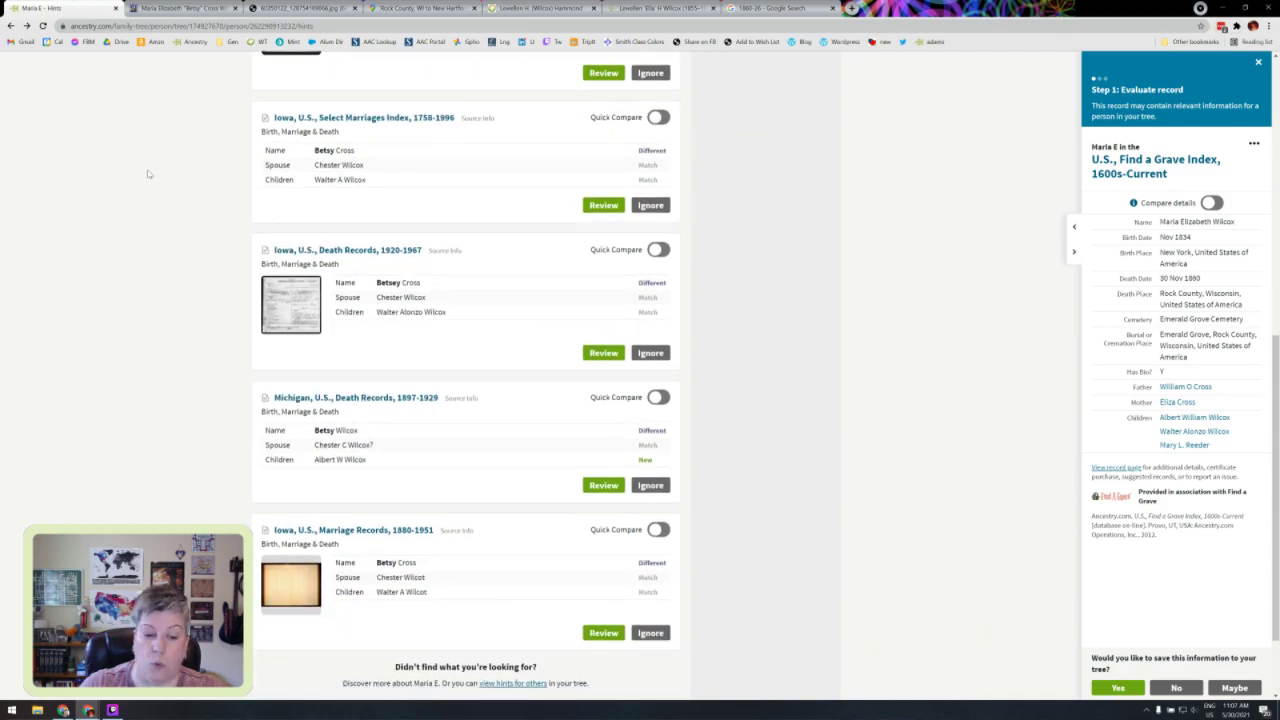
scroll(148, 174, "up", 1)
scroll(148, 174, "up", 1)
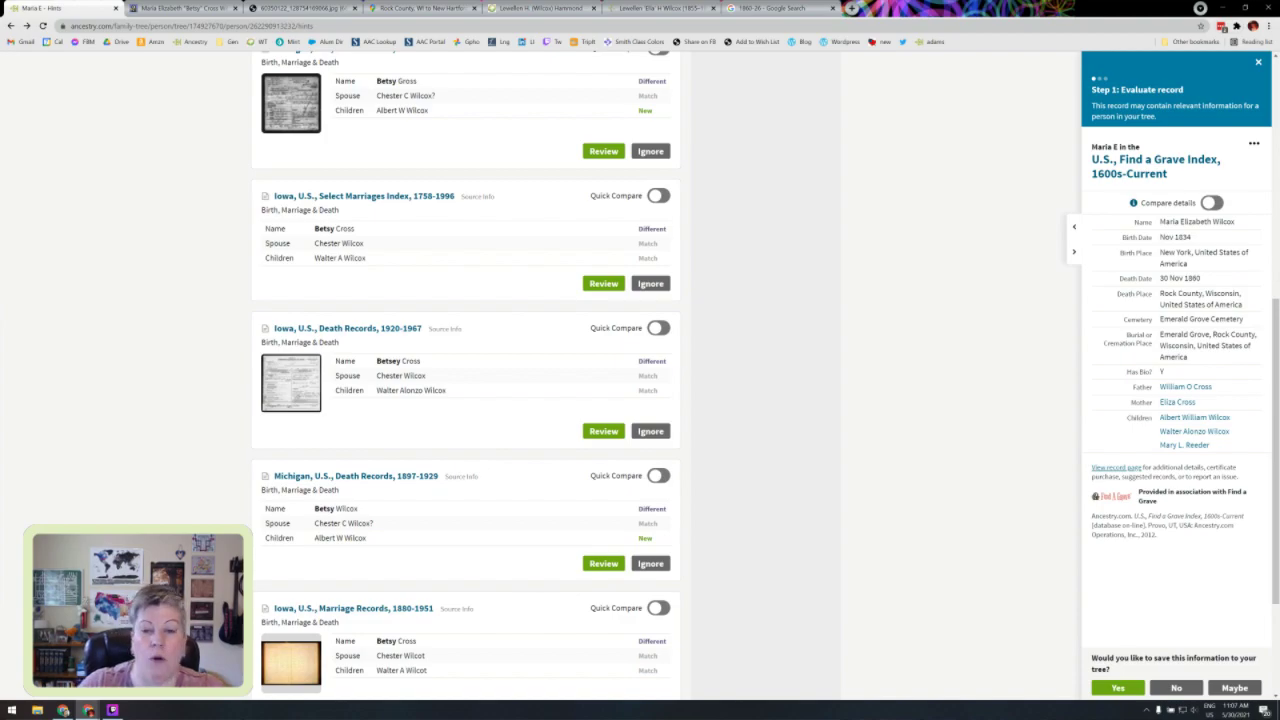
scroll(218, 401, "up", 5)
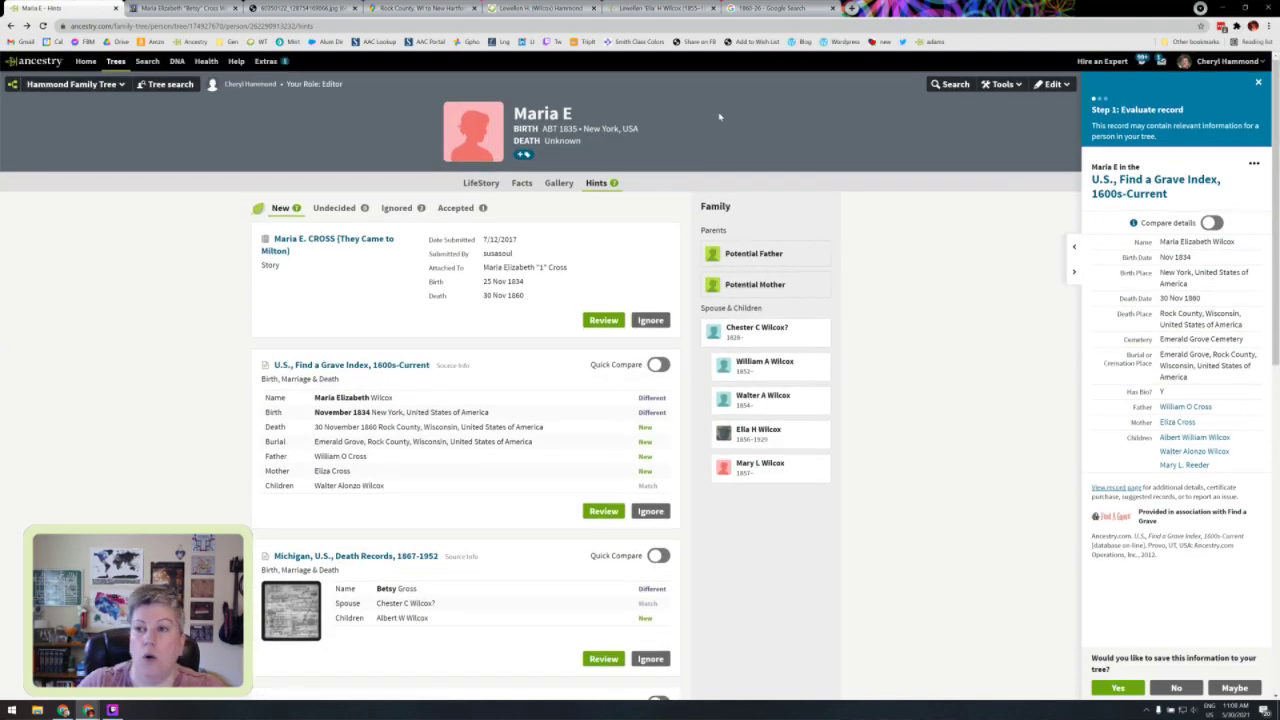
Step: In the mother's quick edit form, enter her full given names with the quoted nickname and her maiden surname
left_click(1047, 88)
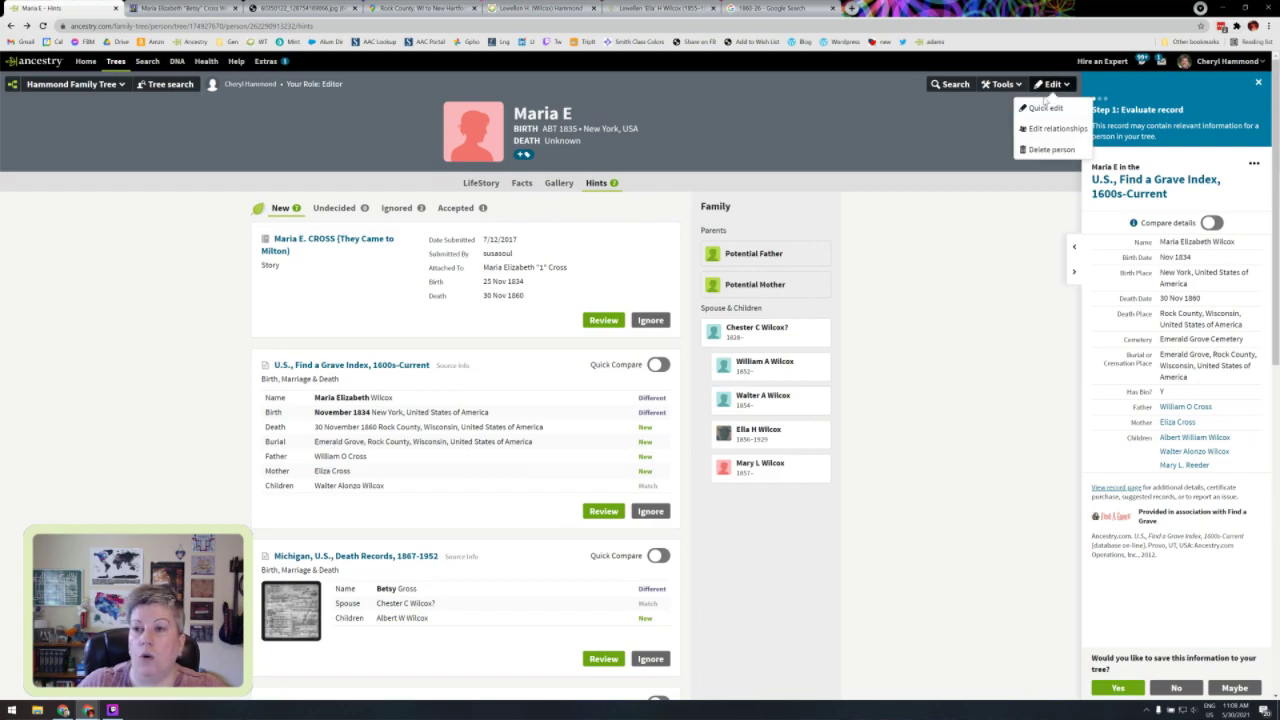
left_click(1045, 104)
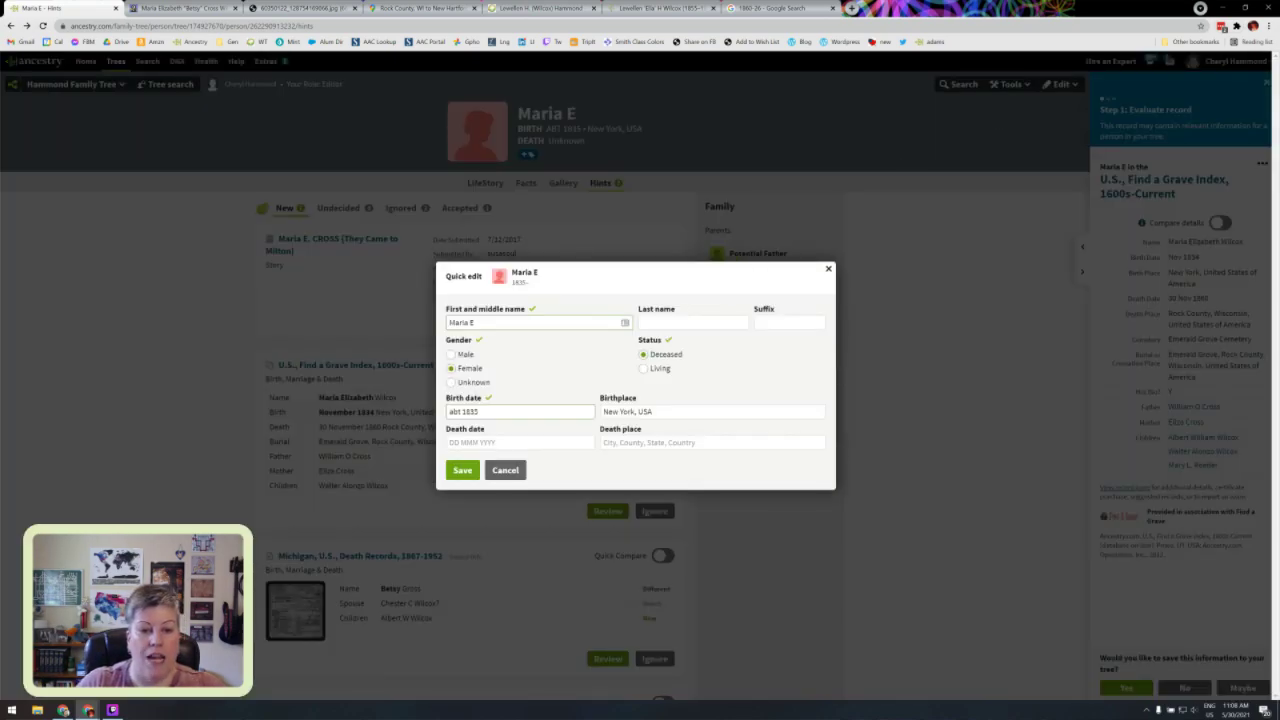
left_click(500, 322)
type("liz")
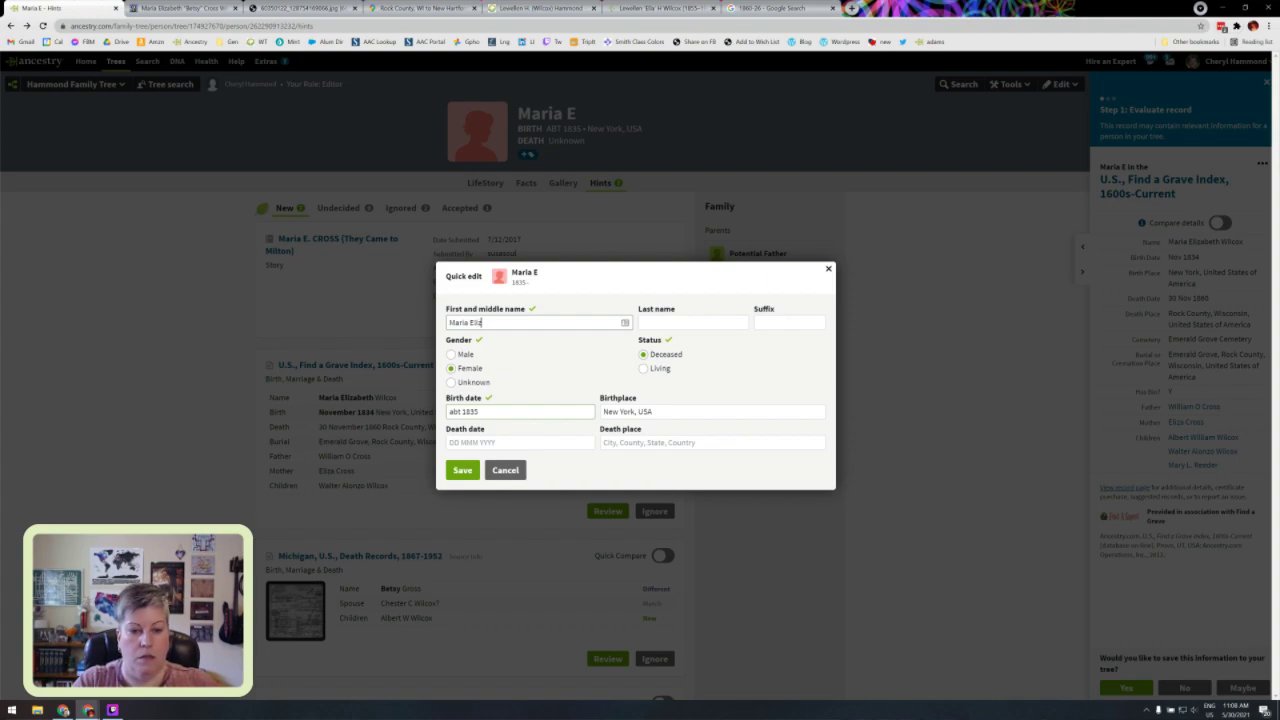
type("abeth \"Be")
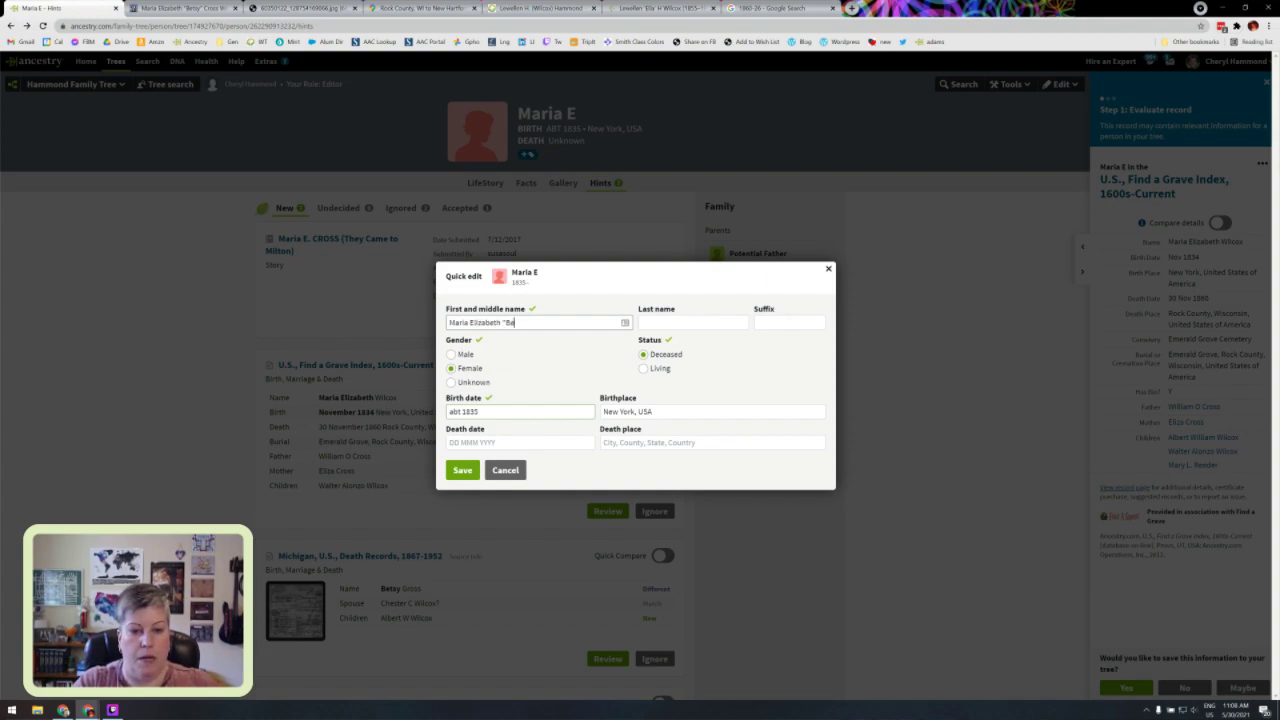
type("tsey\"")
key("Tab")
type("Cross")
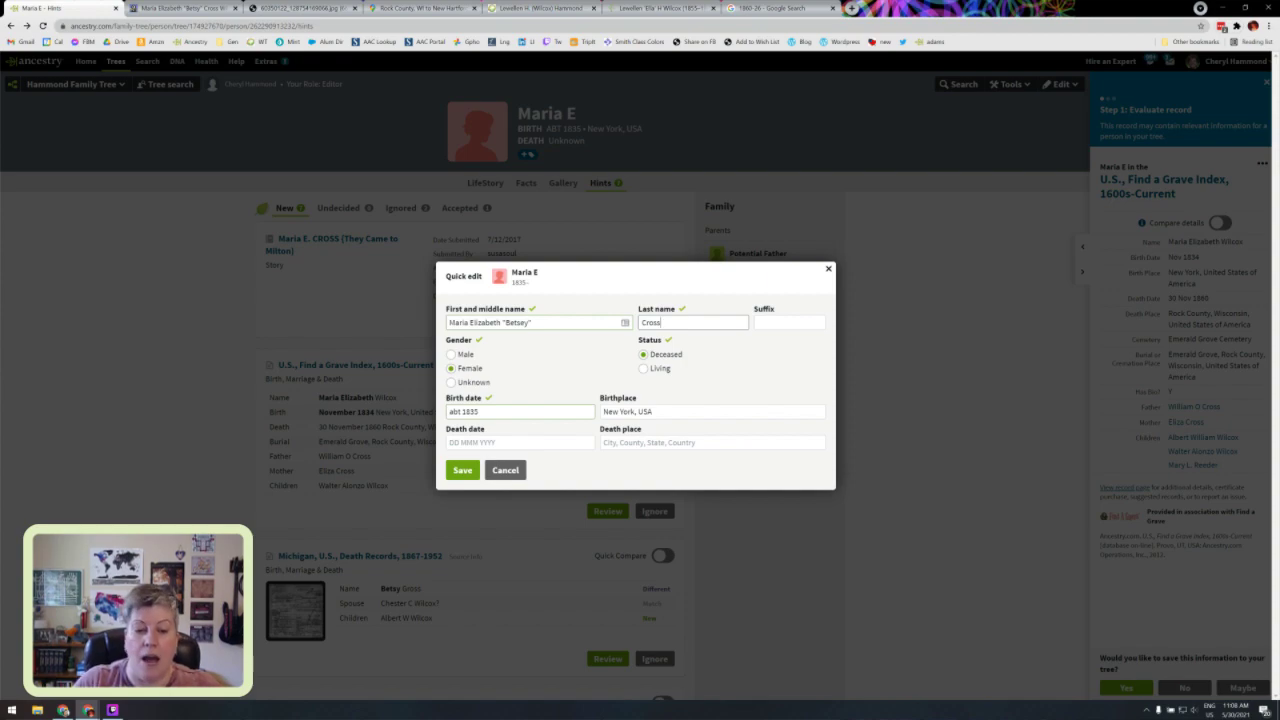
Step: Set the mother's death to 30 Nov 1860 in Rock County, Wisconsin, USA, and save the profile changes
left_click(520, 442)
type("11 3")
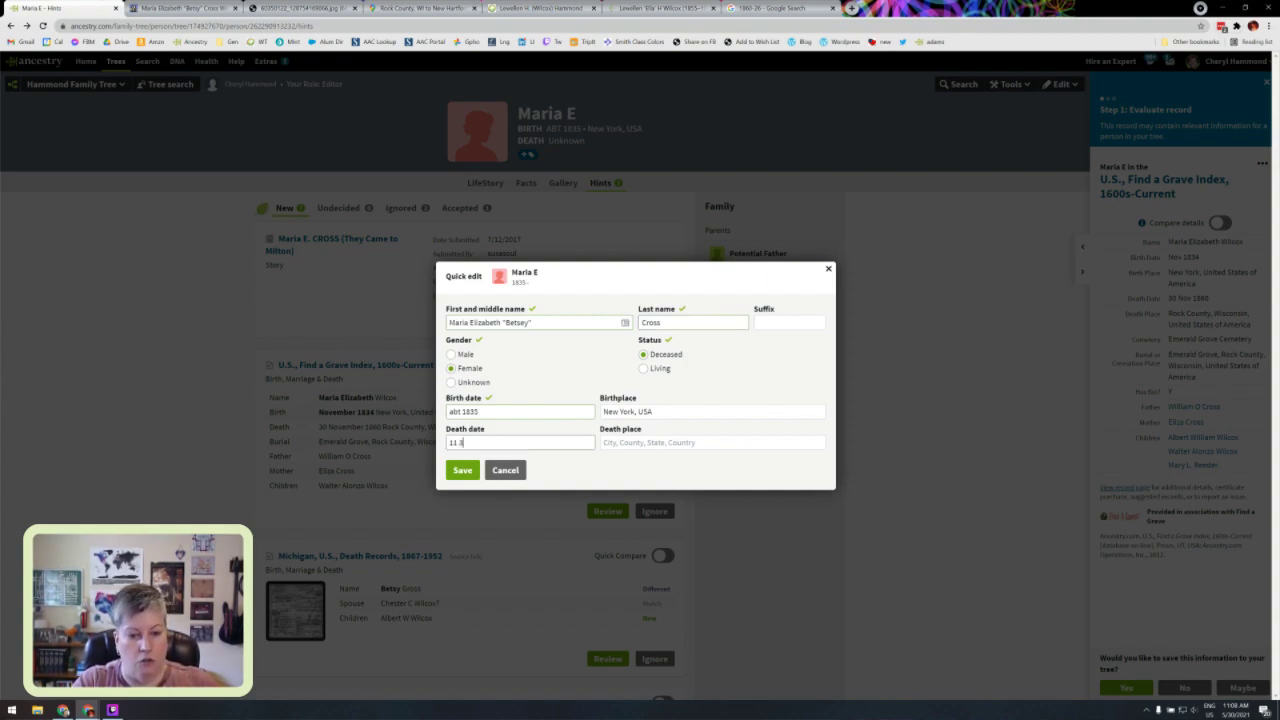
type("0 1880")
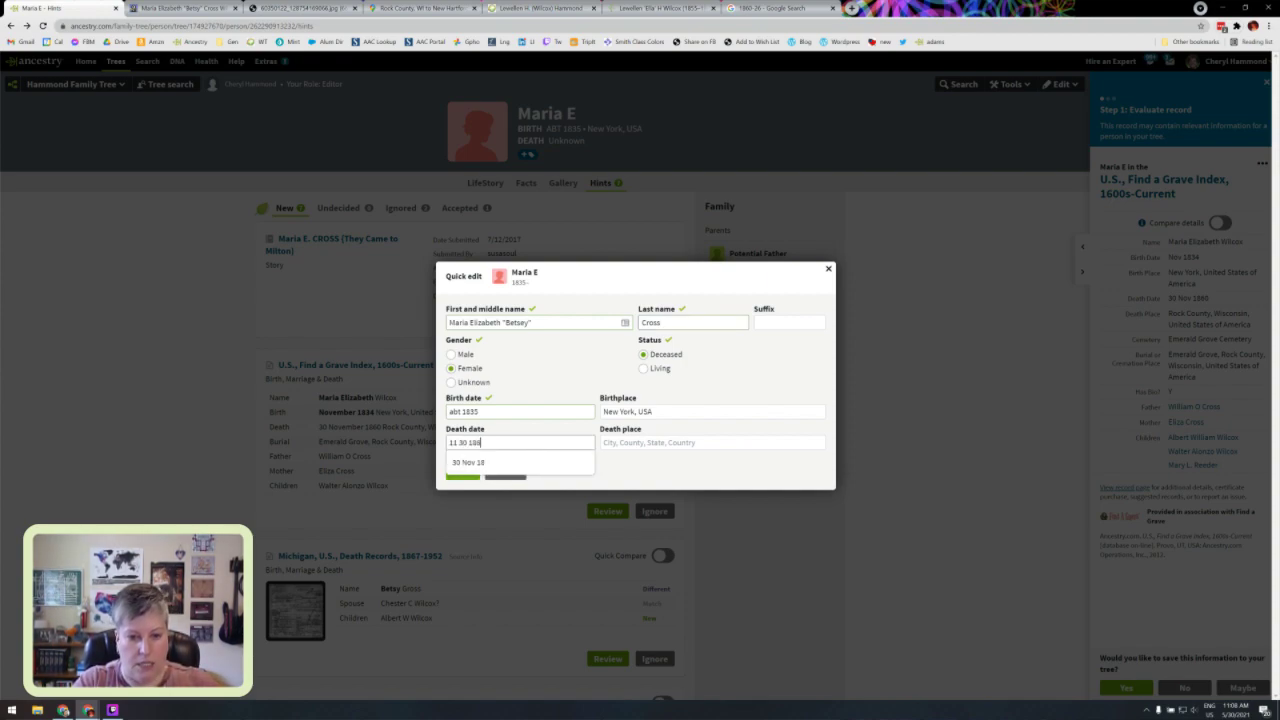
left_click(491, 463)
key("Tab")
type("mck, wi")
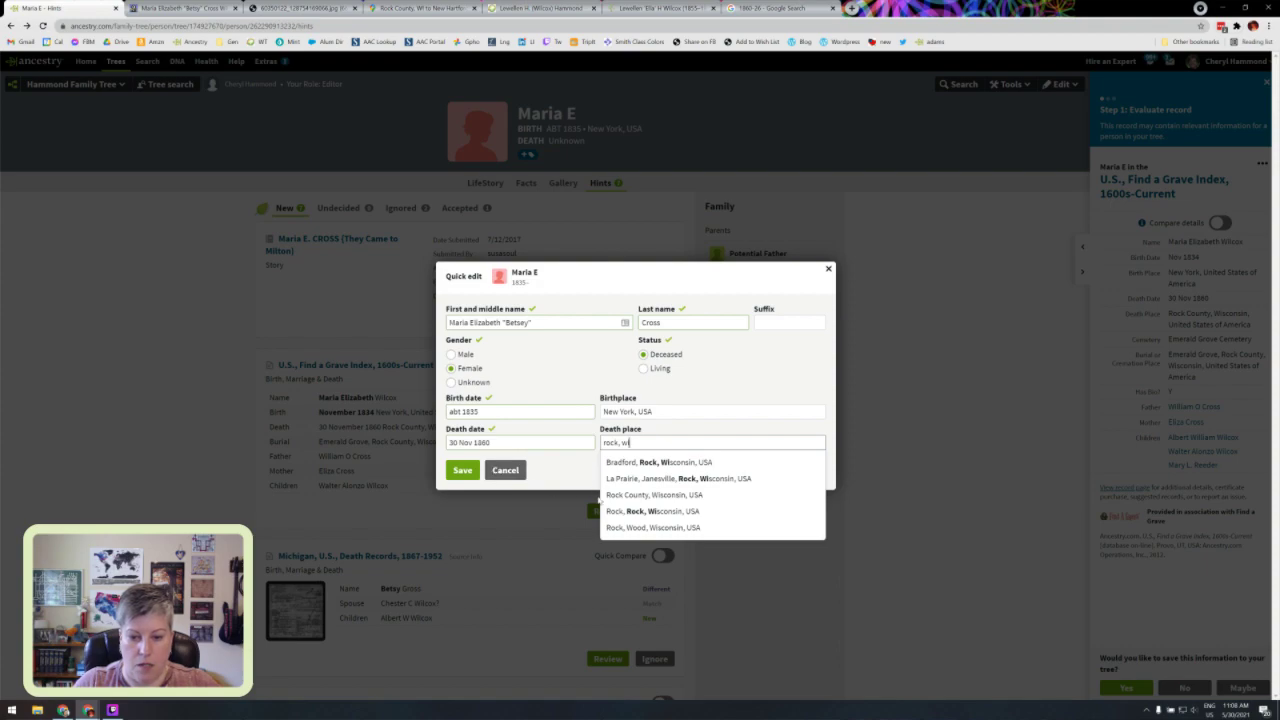
left_click(653, 495)
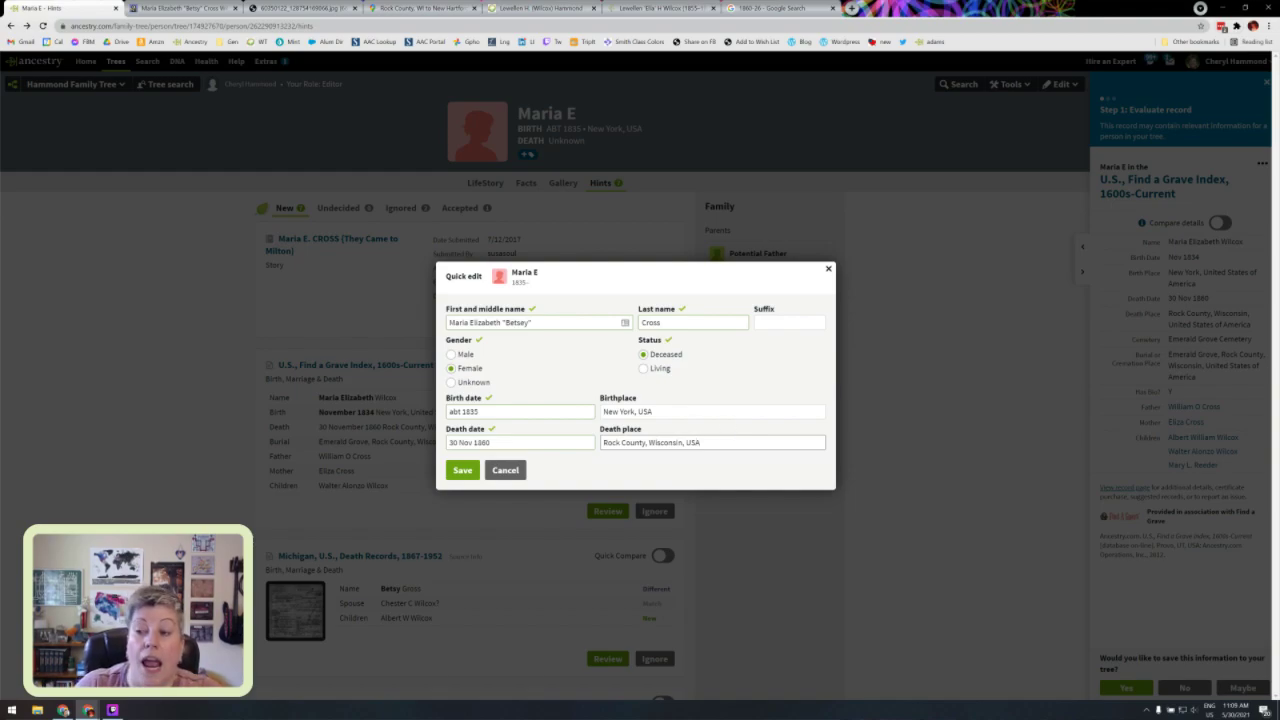
left_click(462, 472)
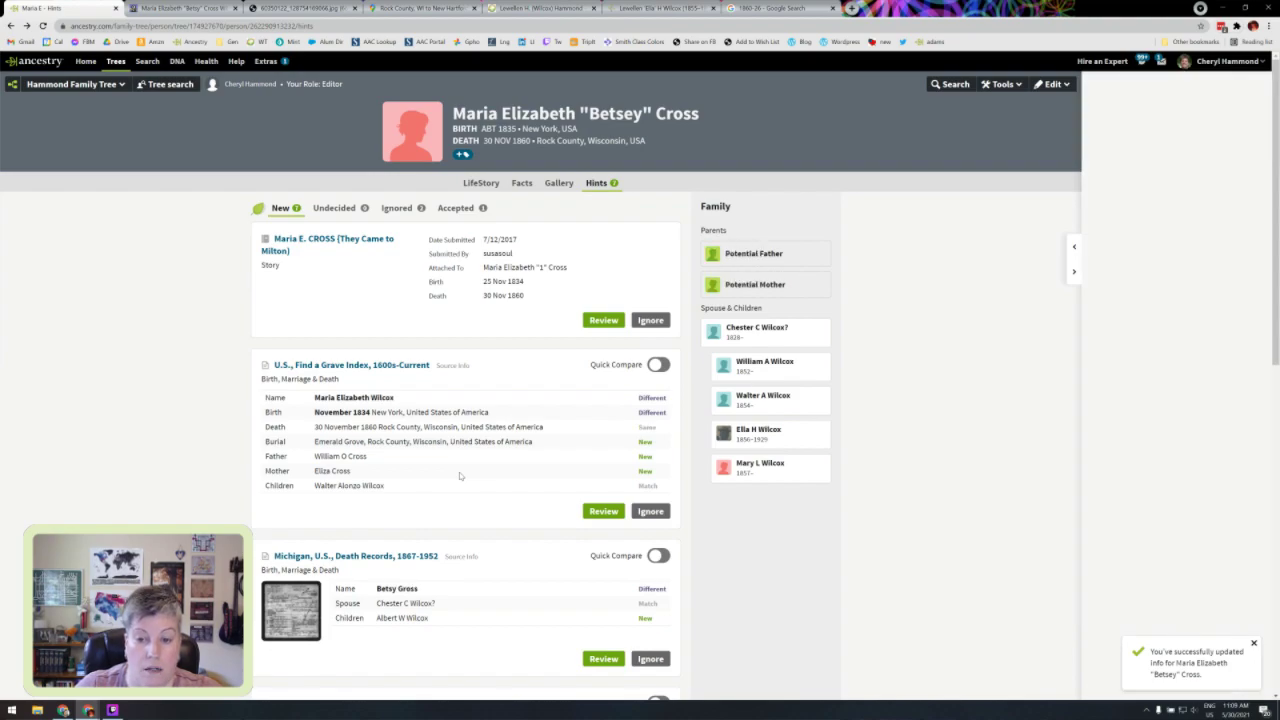
Step: Check the daughter's facts, return to the mother's profile, and compare the spouse and children named across all her record hints
left_click(760, 430)
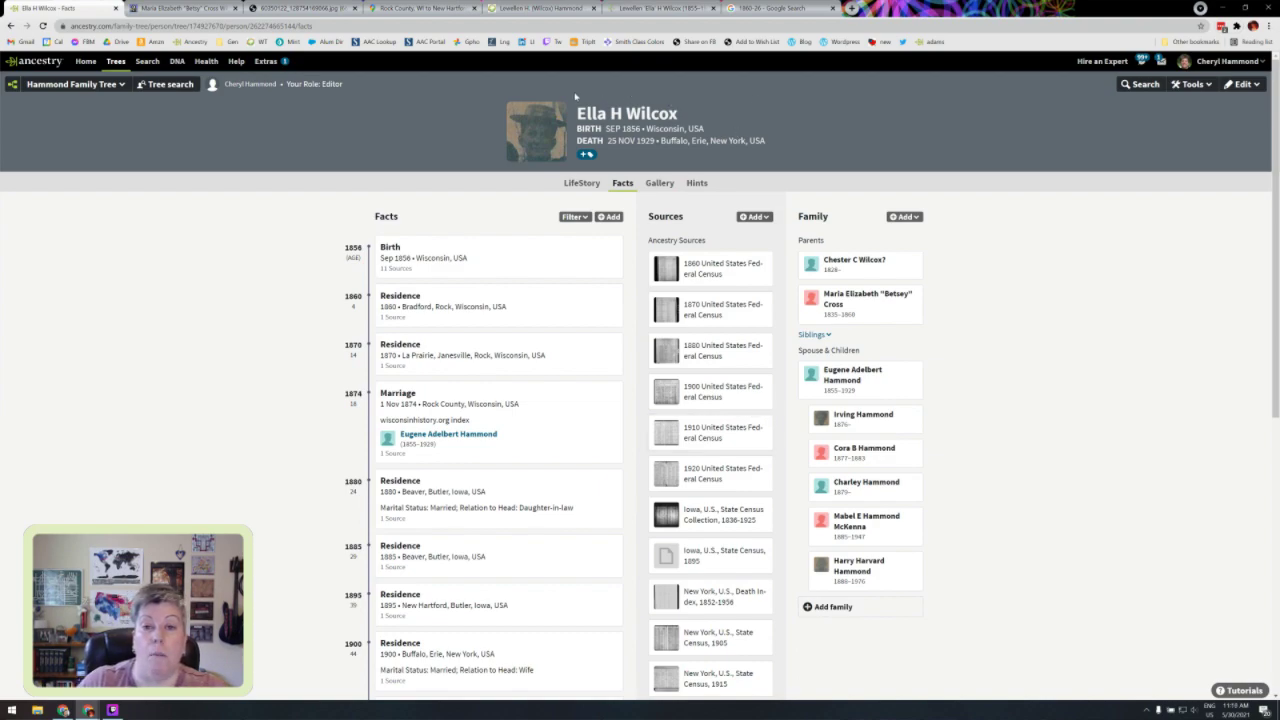
left_click(870, 317)
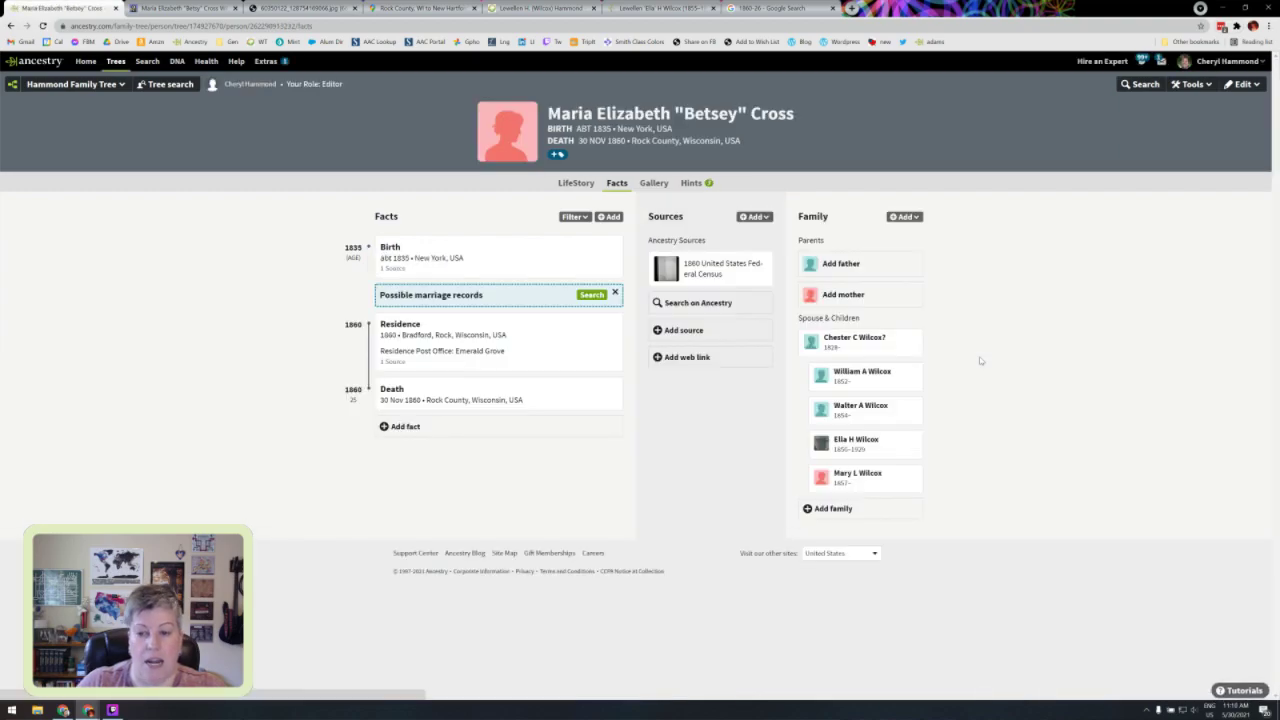
left_click(690, 184)
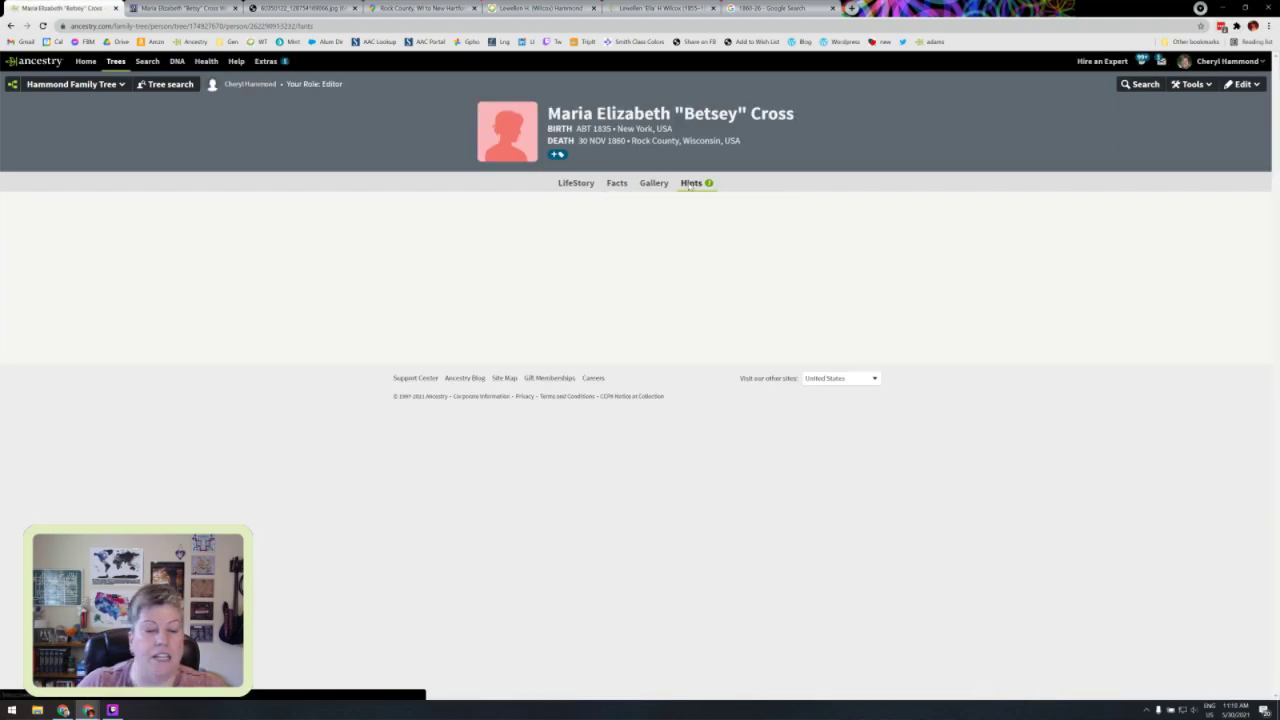
scroll(573, 457, "down", 5)
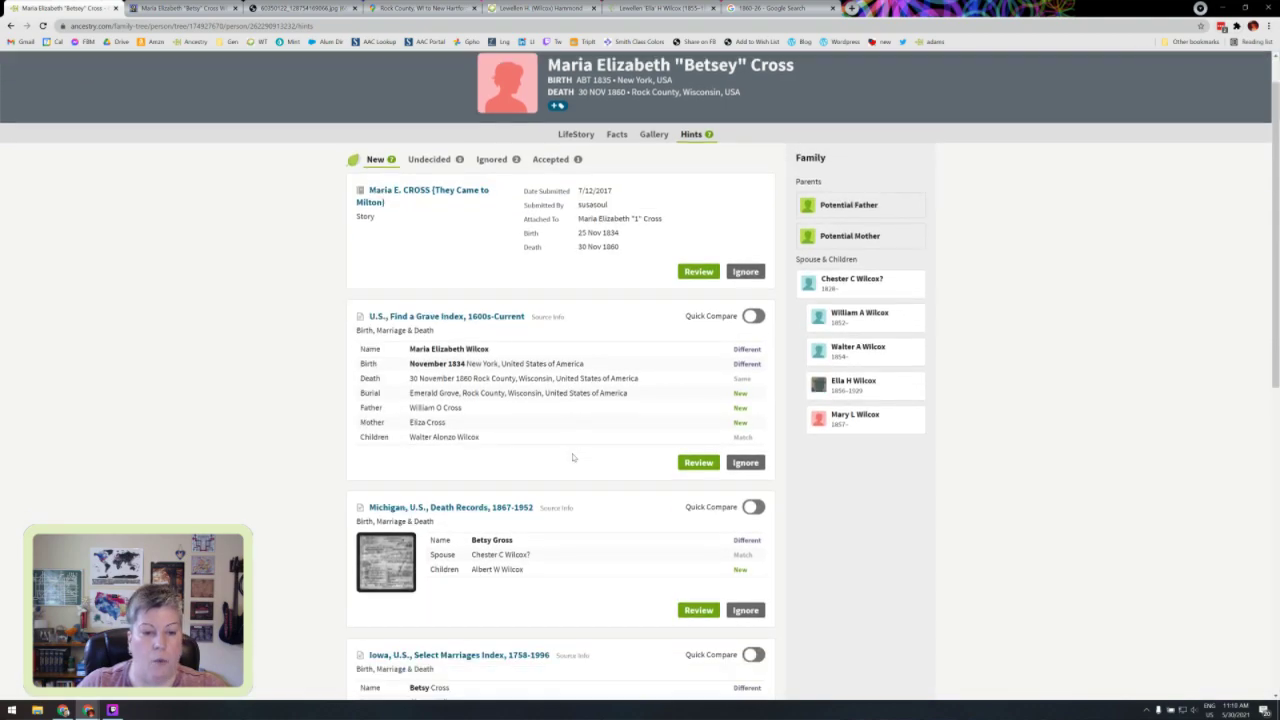
scroll(573, 457, "down", 3)
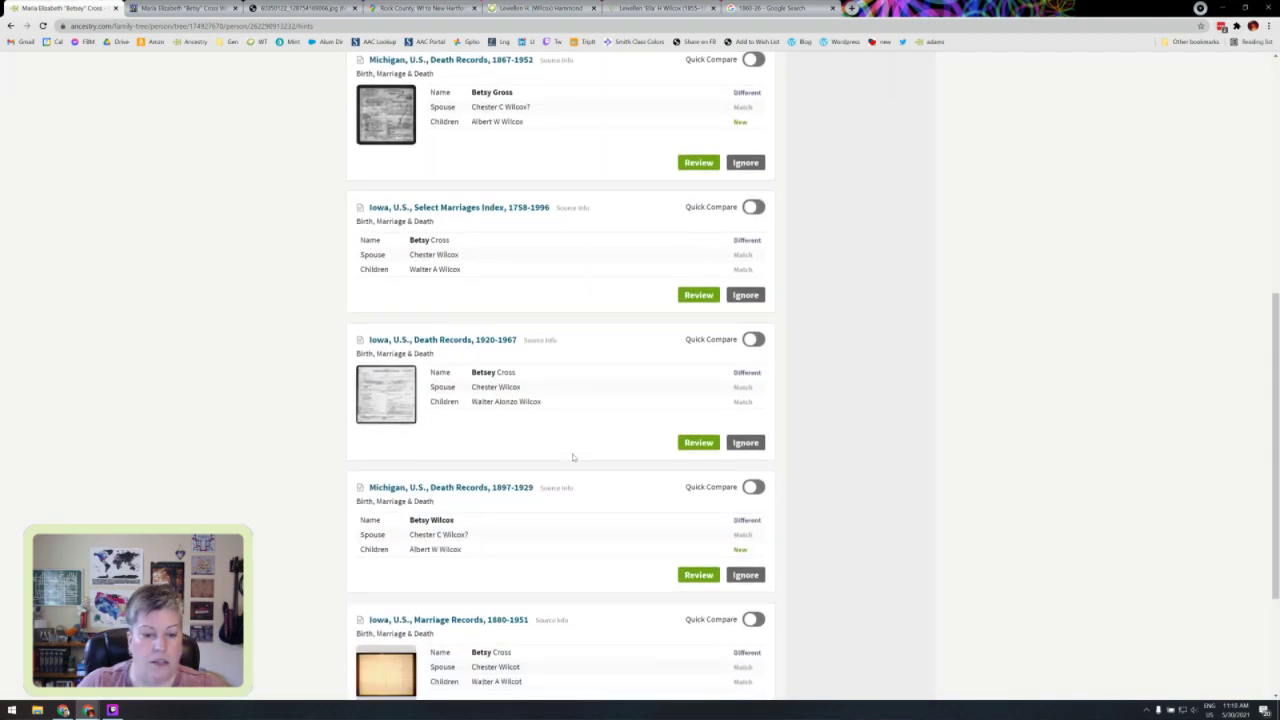
scroll(573, 457, "up", 2)
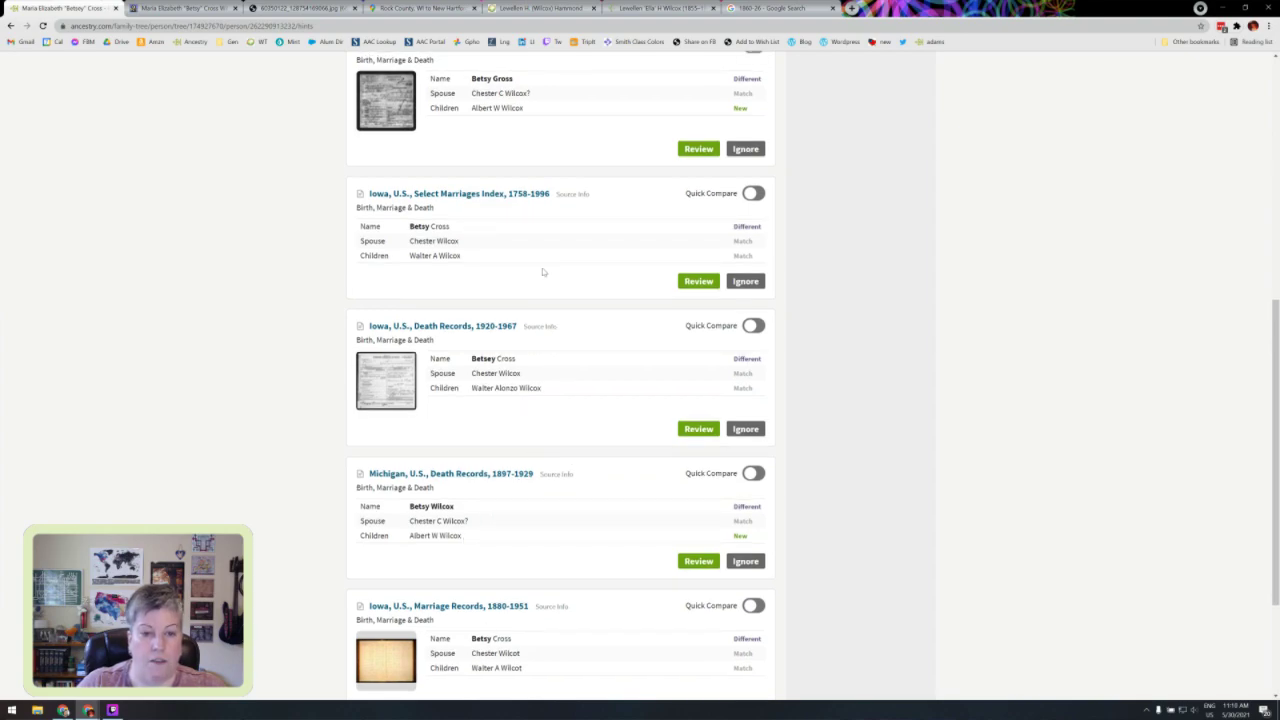
scroll(543, 271, "up", 2)
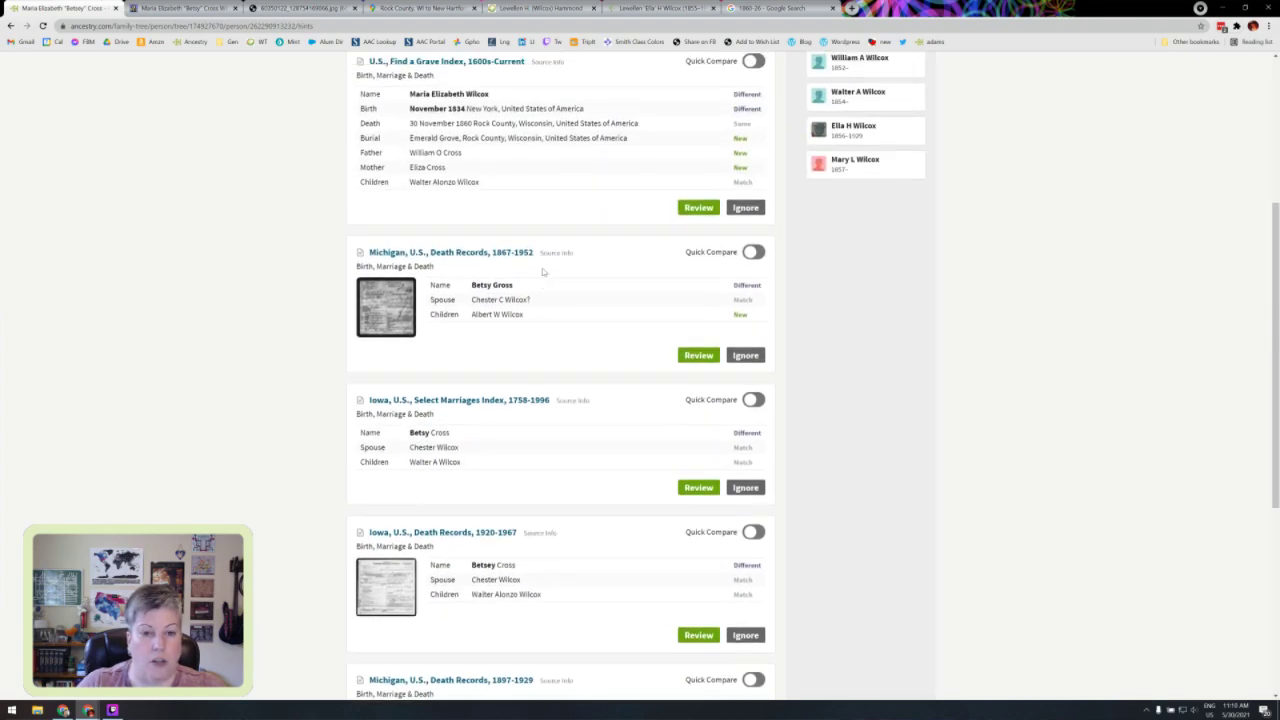
scroll(528, 328, "down", 1)
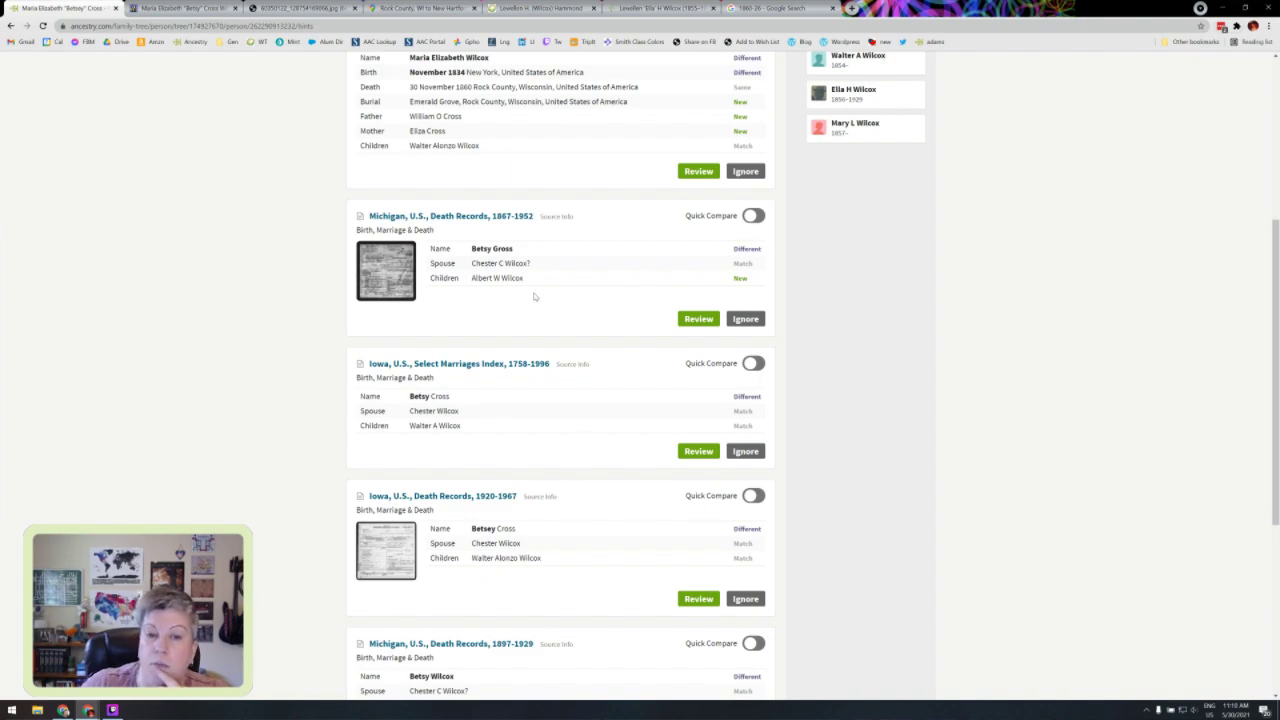
scroll(496, 561, "down", 2)
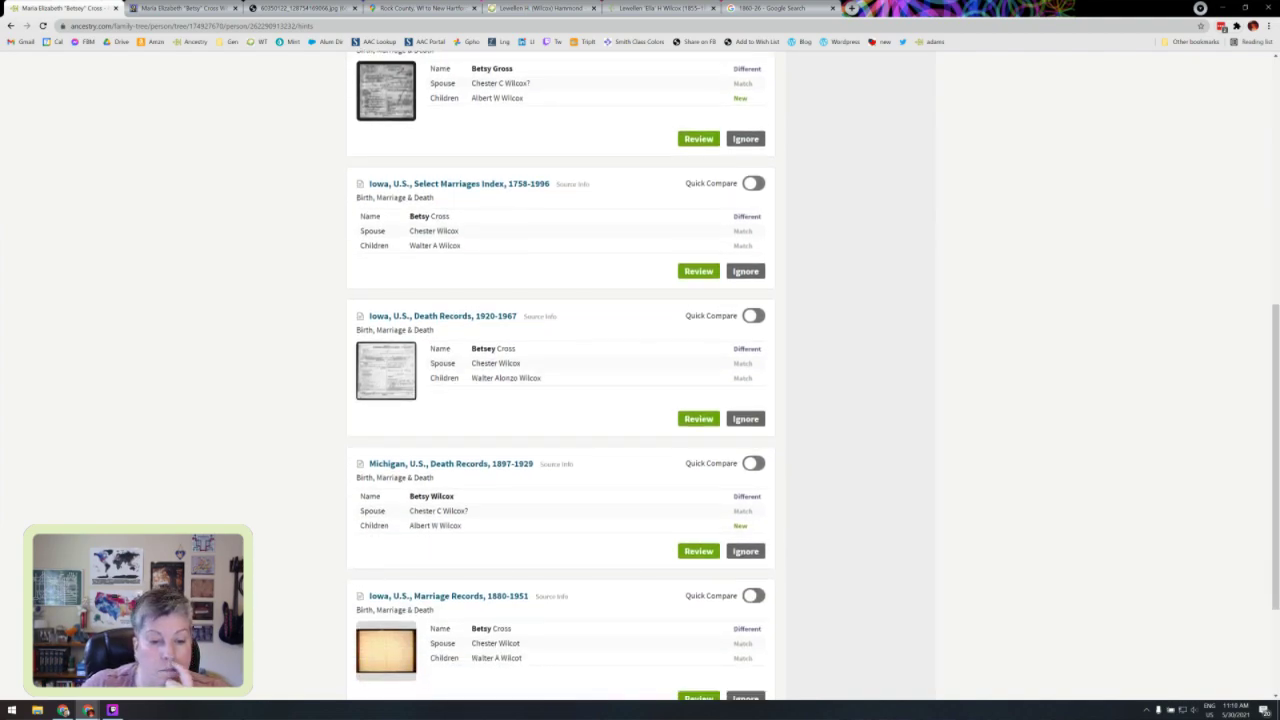
scroll(496, 561, "down", 1)
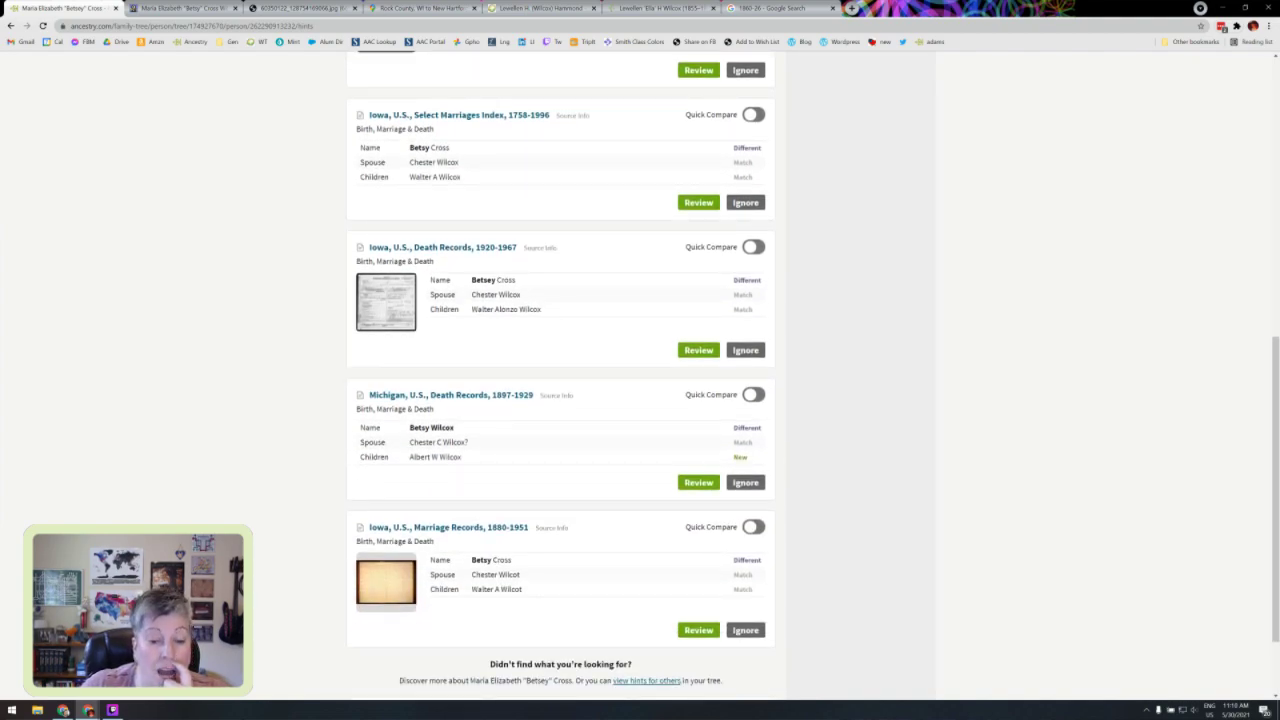
scroll(496, 561, "up", 3)
scroll(496, 561, "up", 2)
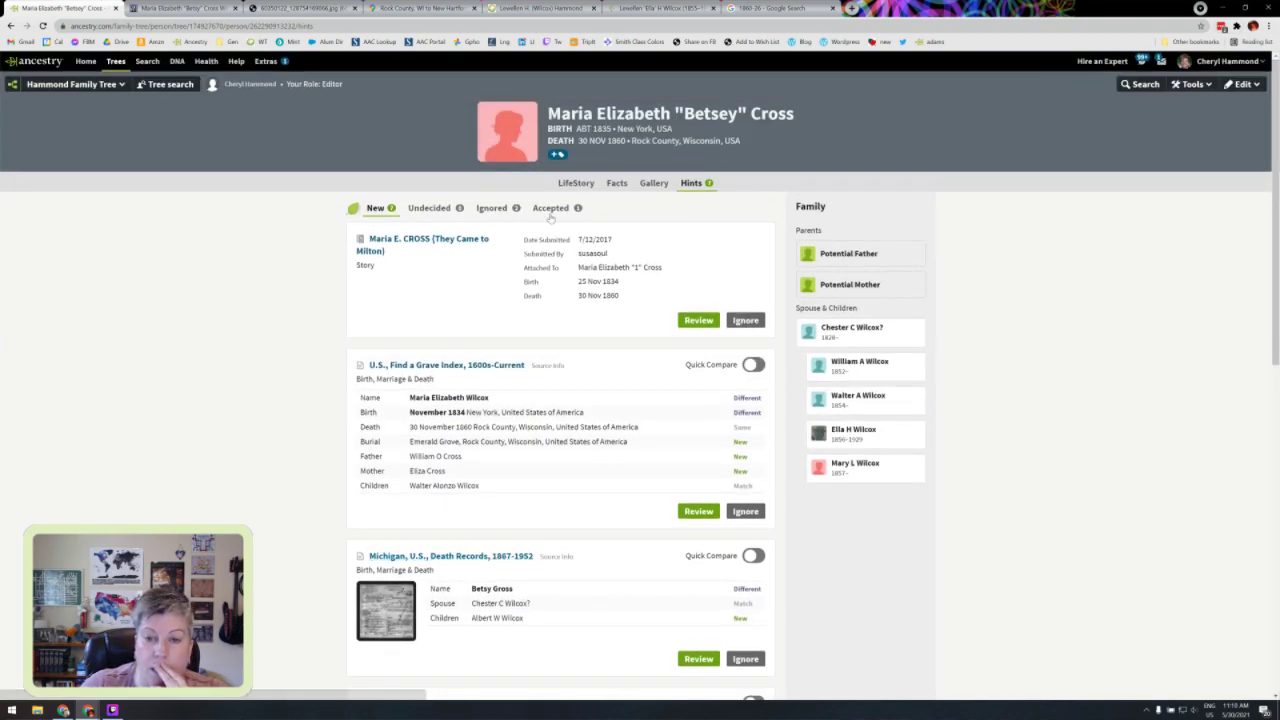
Step: Open the youngest daughter's profile and examine her hints for married surname, birthplace, residence, spouse and children
left_click(864, 470)
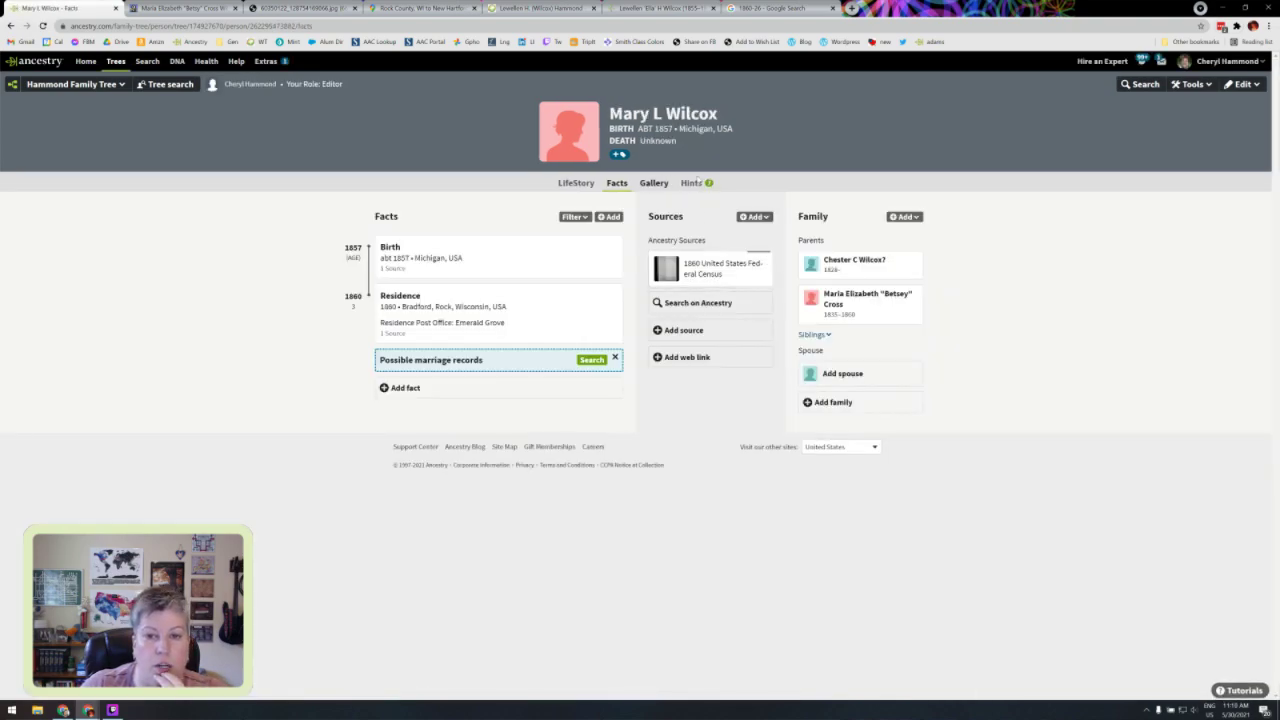
left_click(696, 183)
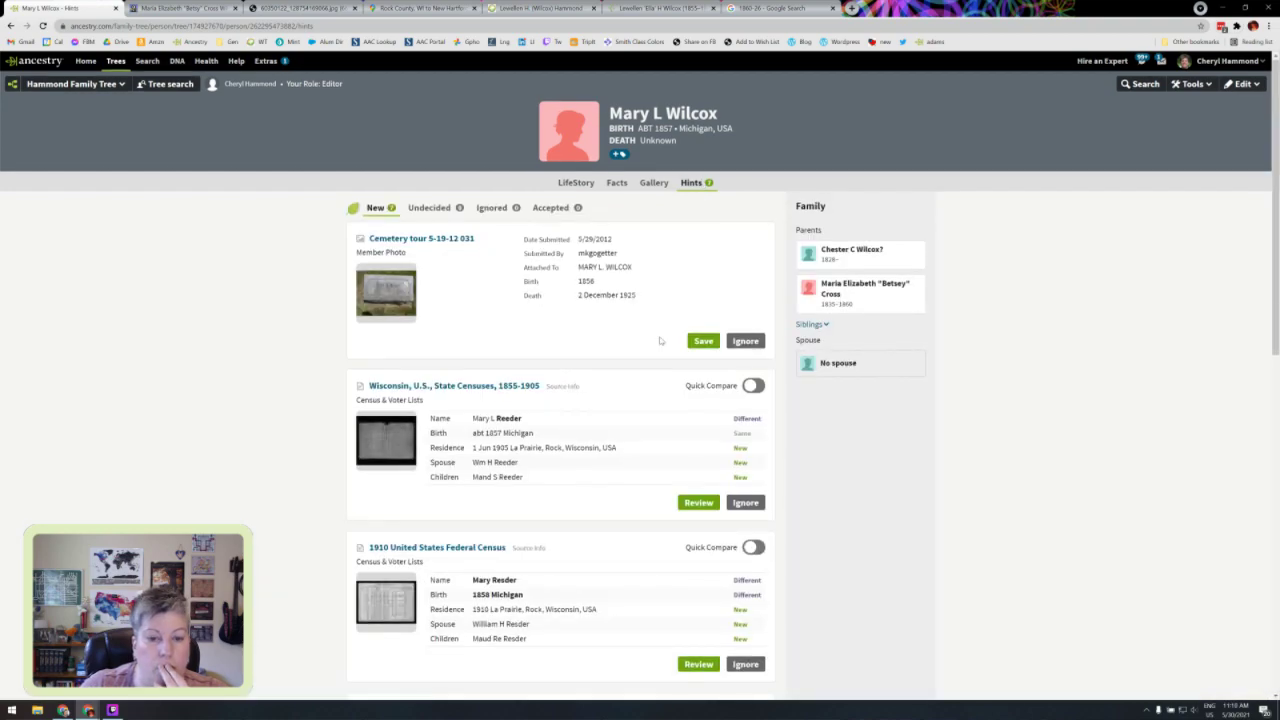
scroll(660, 341, "down", 1)
scroll(660, 341, "down", 1)
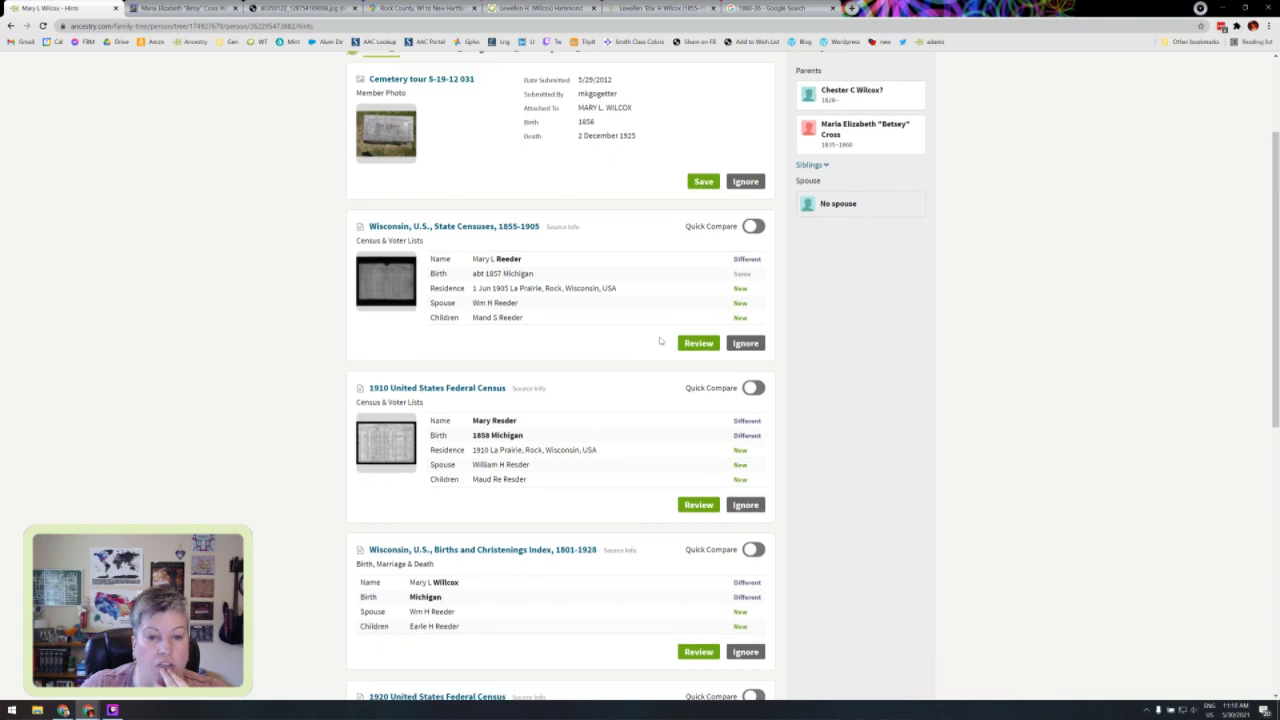
scroll(660, 341, "down", 2)
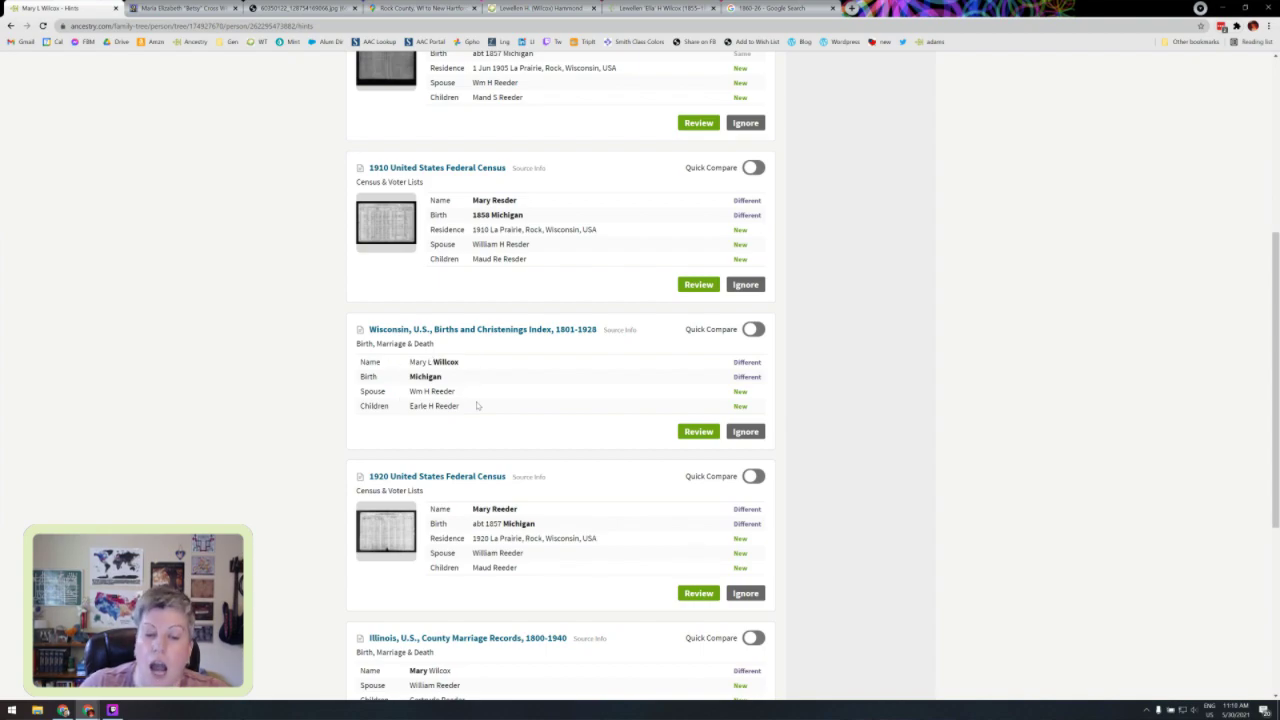
scroll(467, 425, "down", 3)
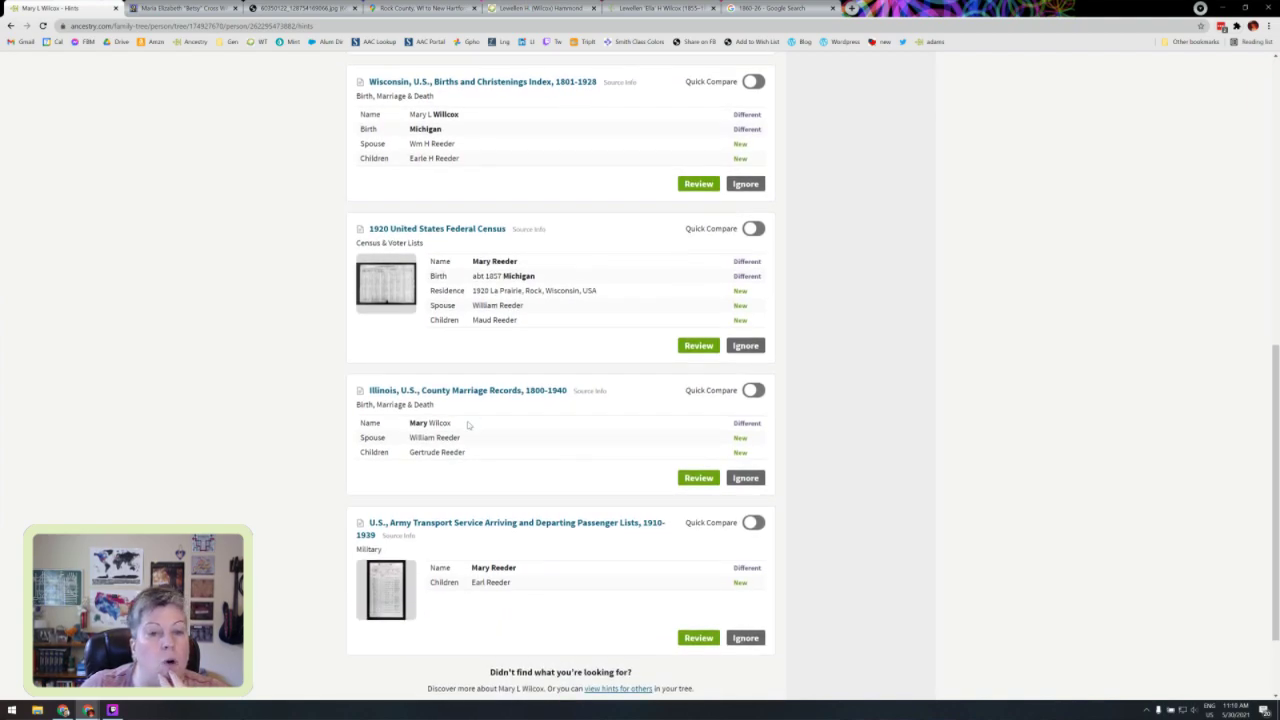
scroll(467, 425, "up", 1)
scroll(467, 424, "up", 6)
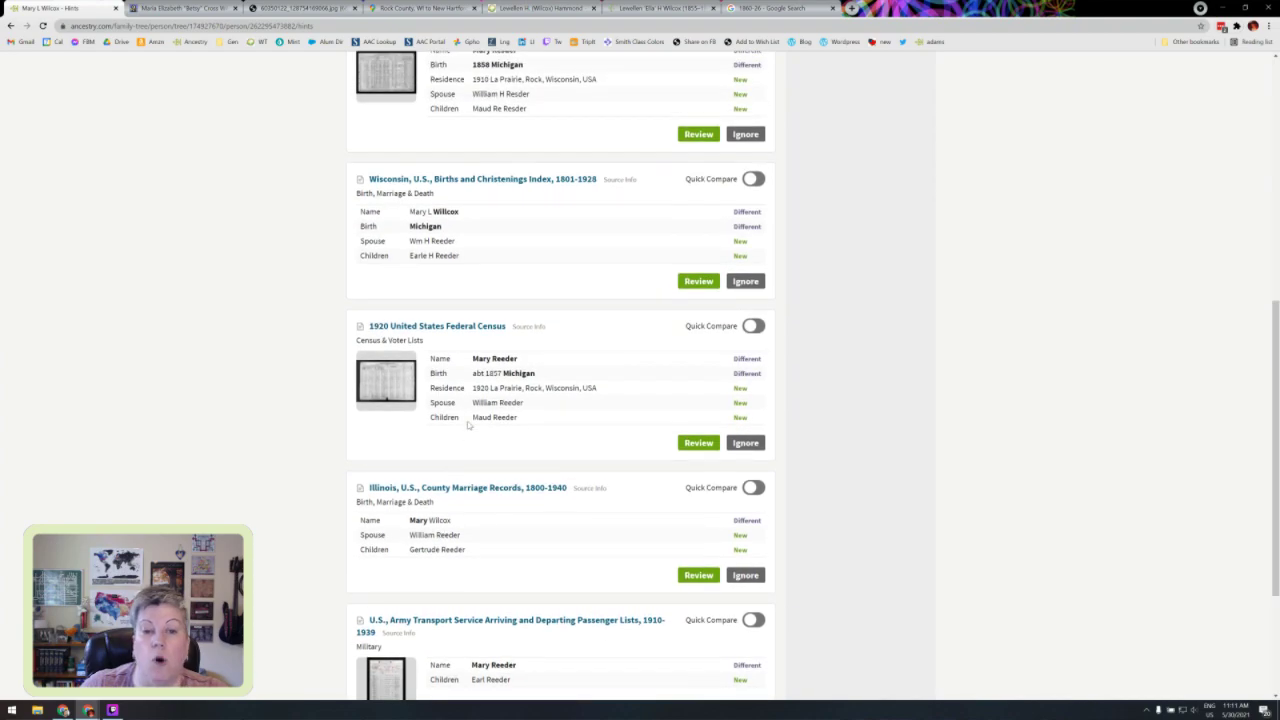
scroll(467, 425, "up", 1)
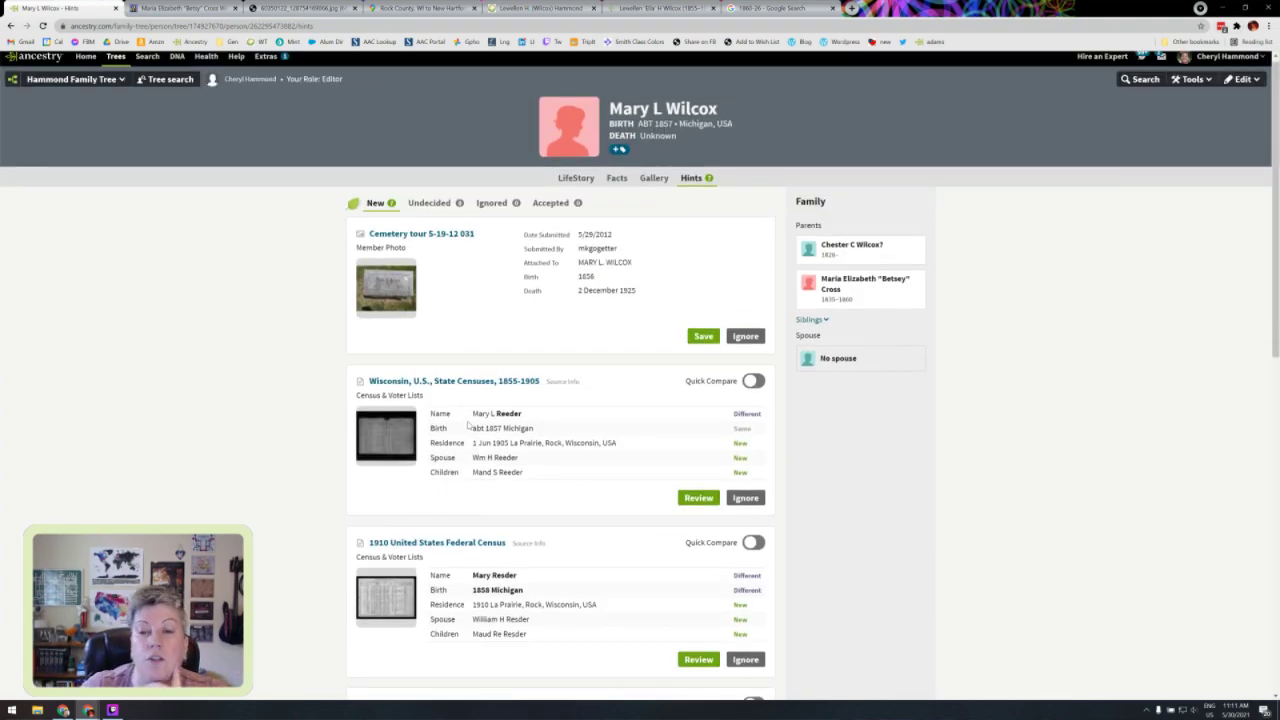
scroll(467, 424, "up", 1)
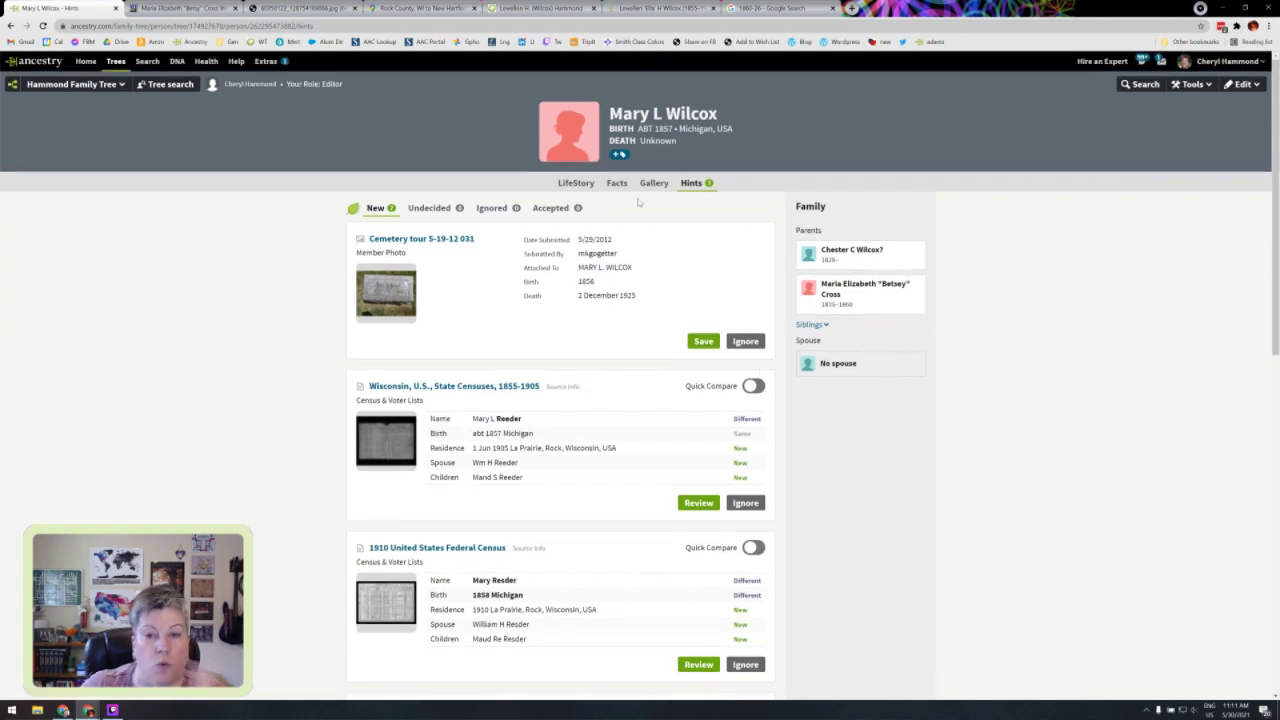
Step: Go from the youngest daughter's facts to her older sister's profile and back to the mother's facts
left_click(616, 183)
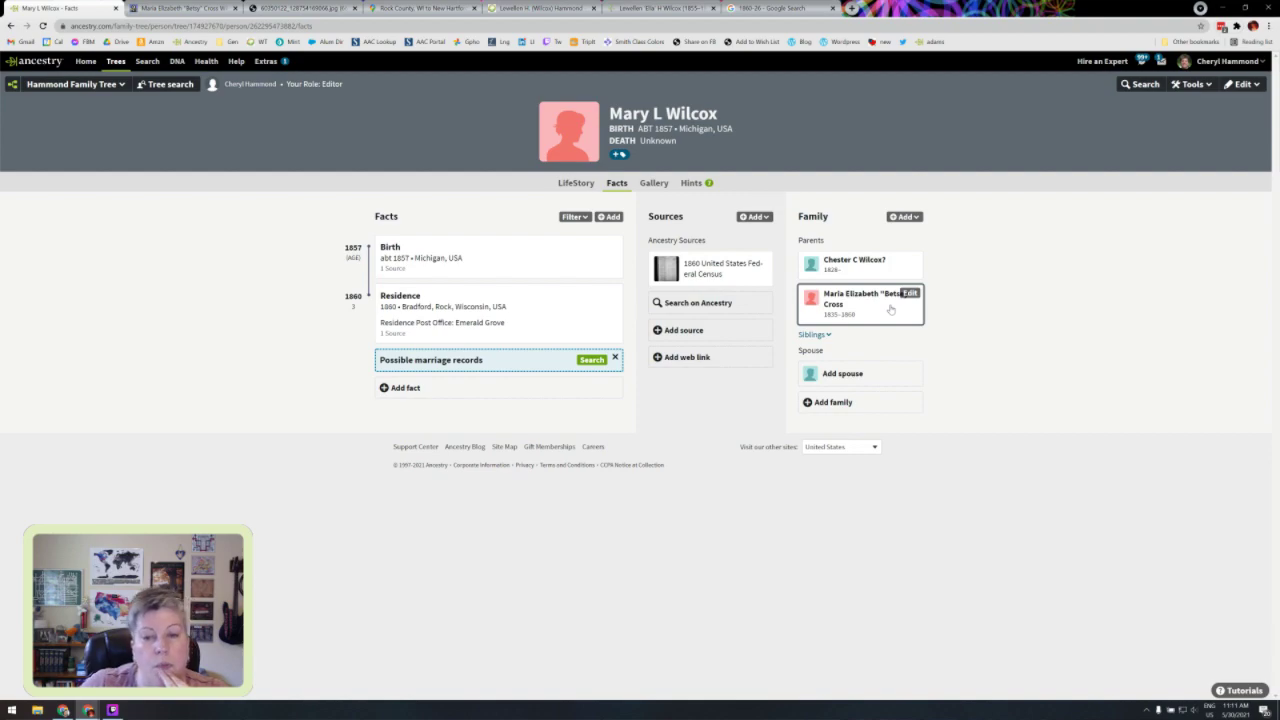
left_click(812, 334)
left_click(848, 422)
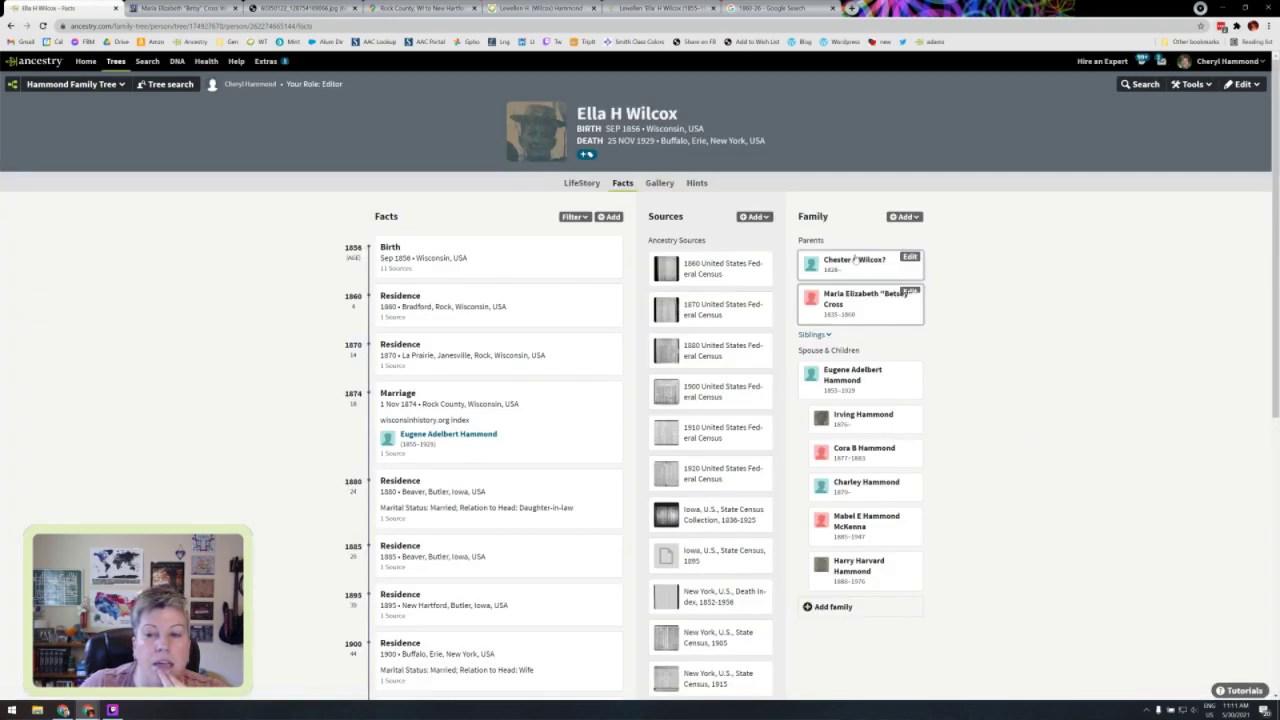
left_click(889, 313)
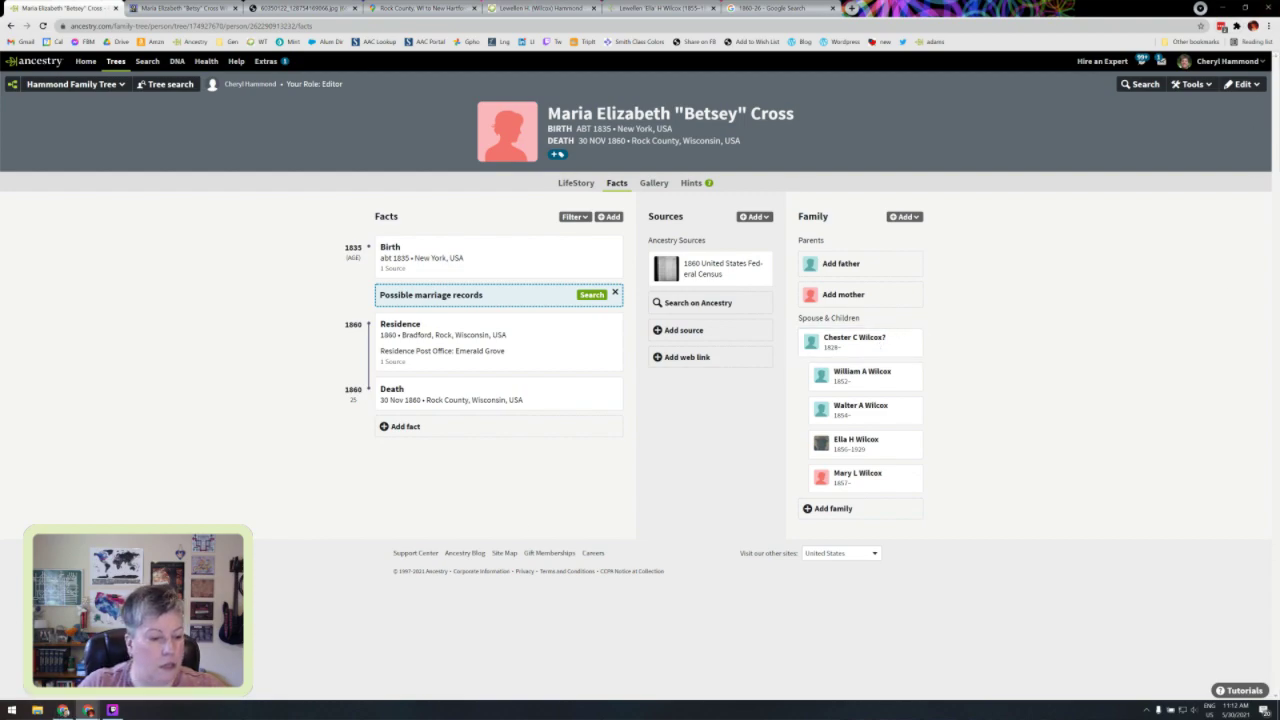
Step: Open a separate browser window and bring up the father's profile from the other family tree in it
key("ctrl+n")
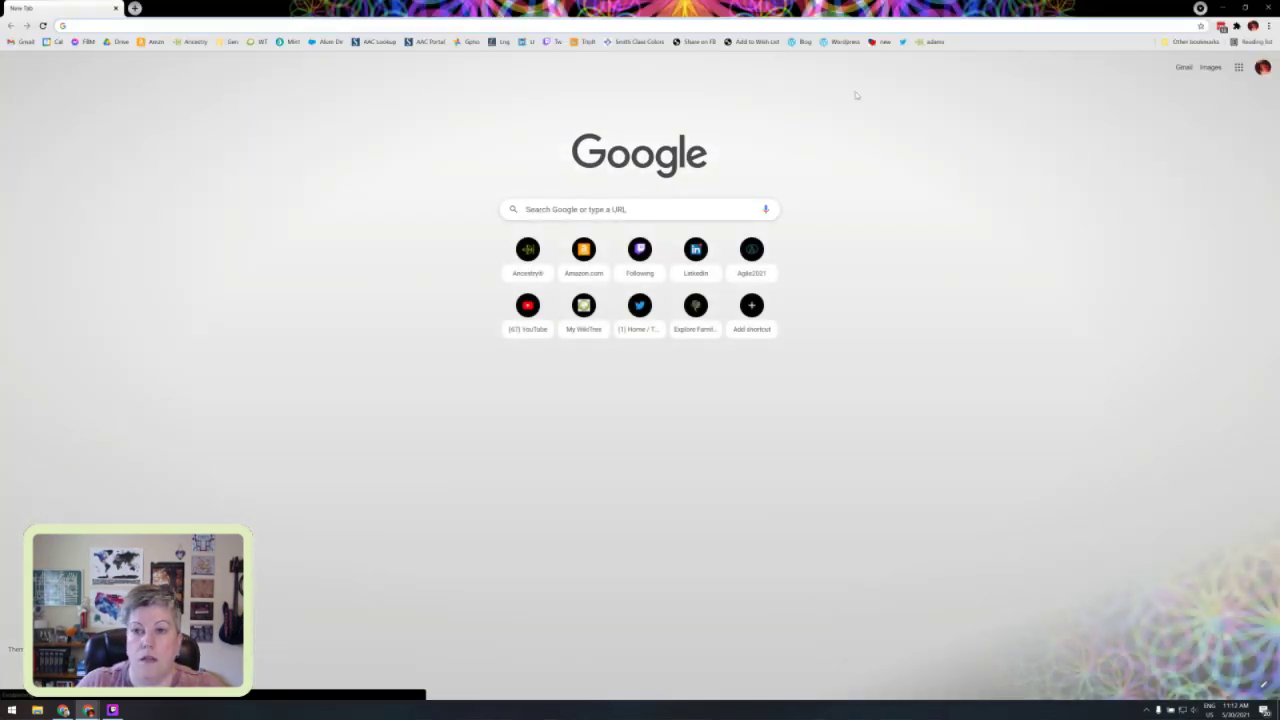
left_click_drag(843, 20, 1278, 530)
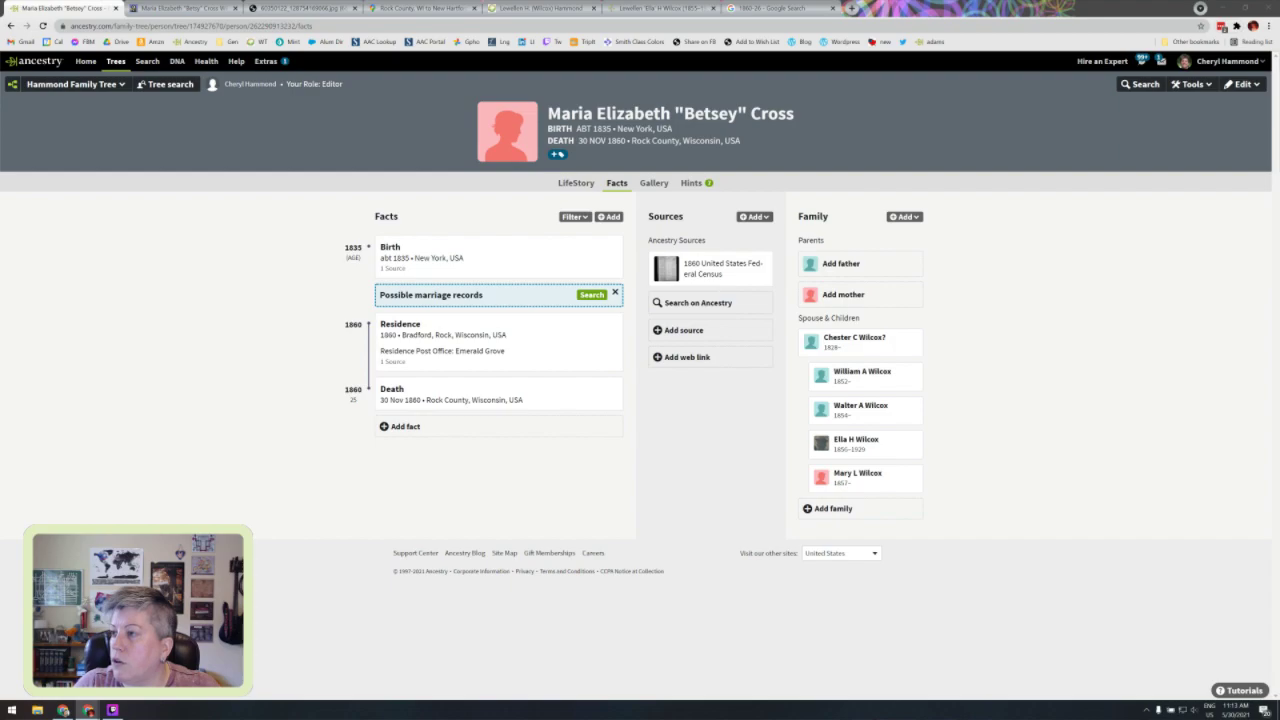
left_click_drag(397, 35, 427, 5)
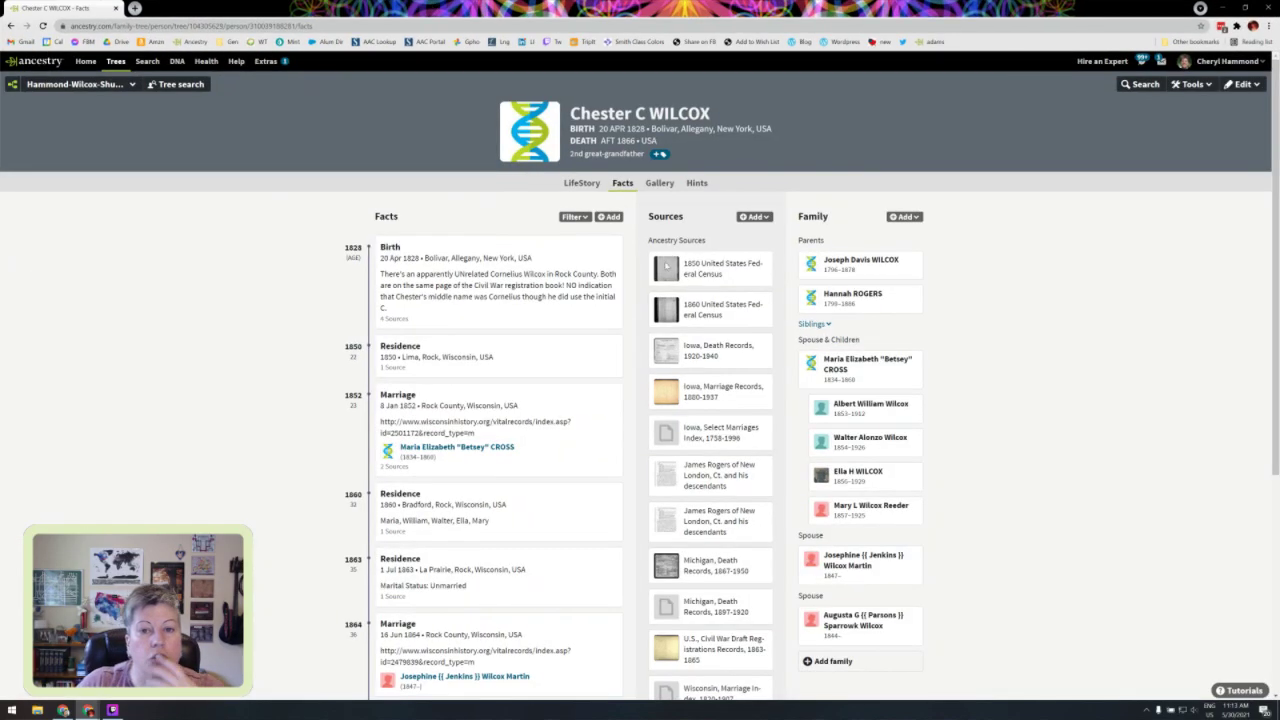
Step: Review the father's facts, family and web links, and trace which sources support his first marriage
scroll(1062, 379, "down", 1)
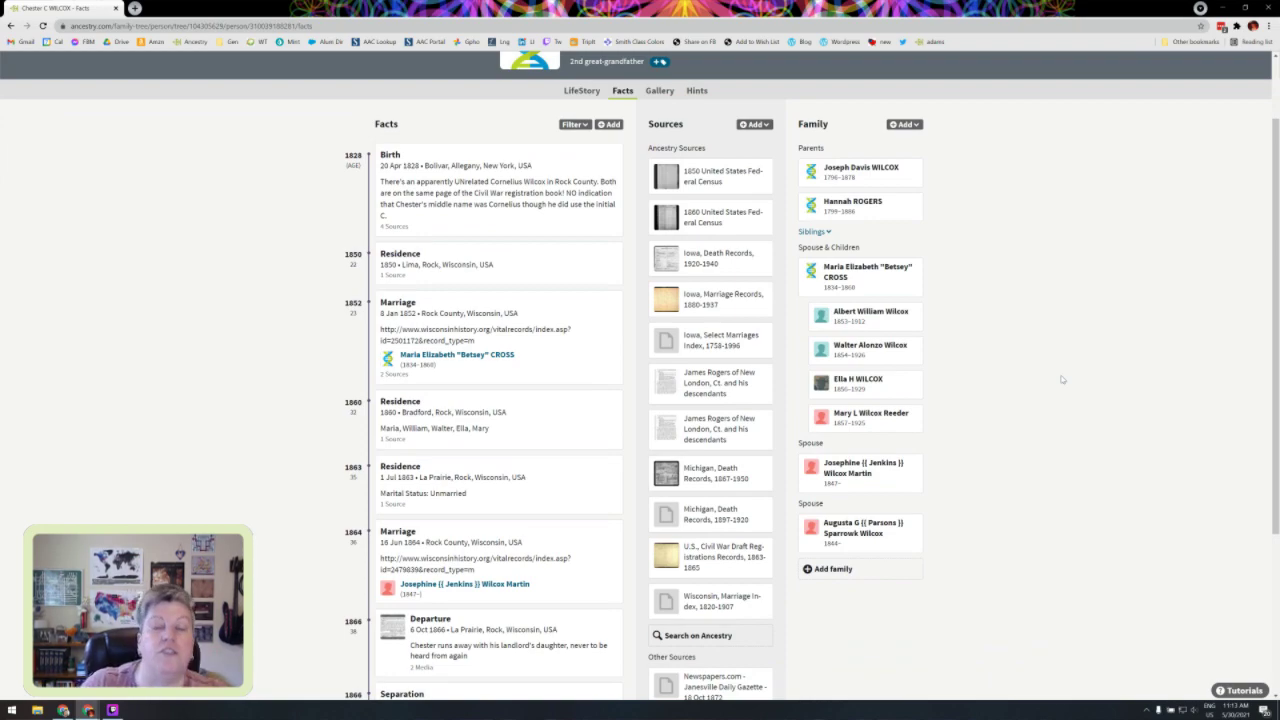
scroll(1062, 379, "up", 1)
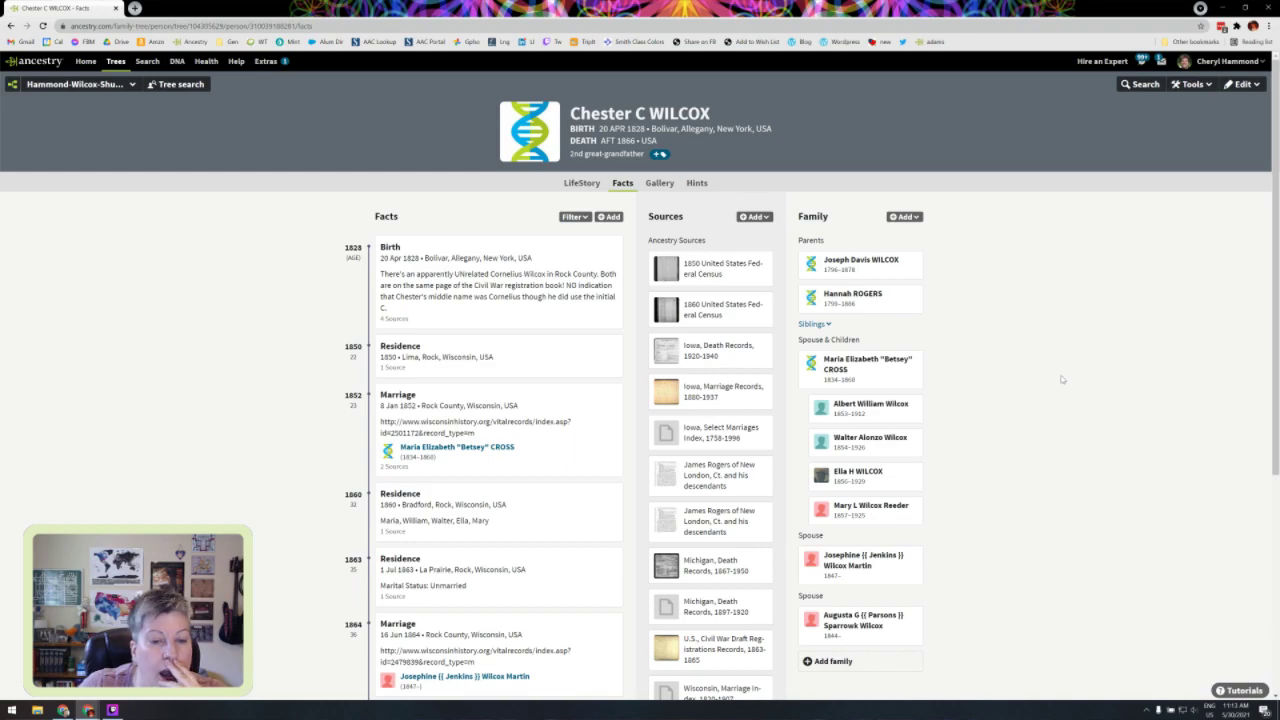
scroll(1062, 379, "down", 1)
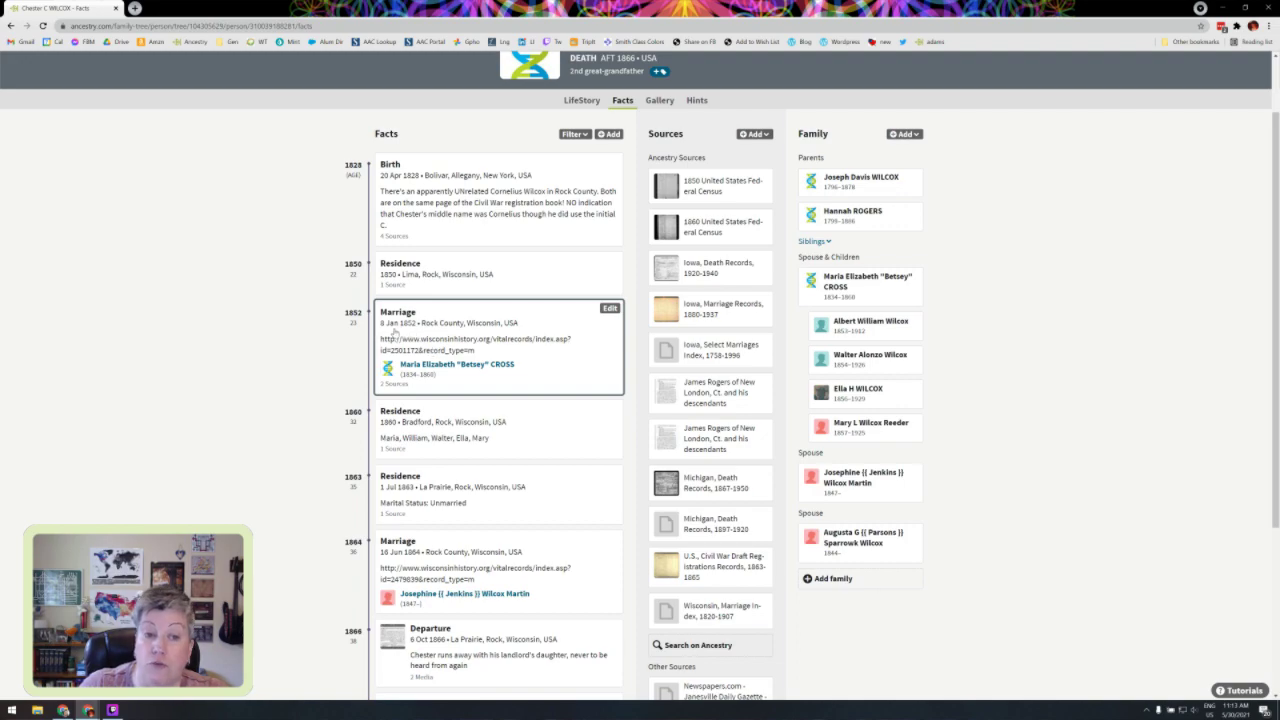
left_click(508, 352)
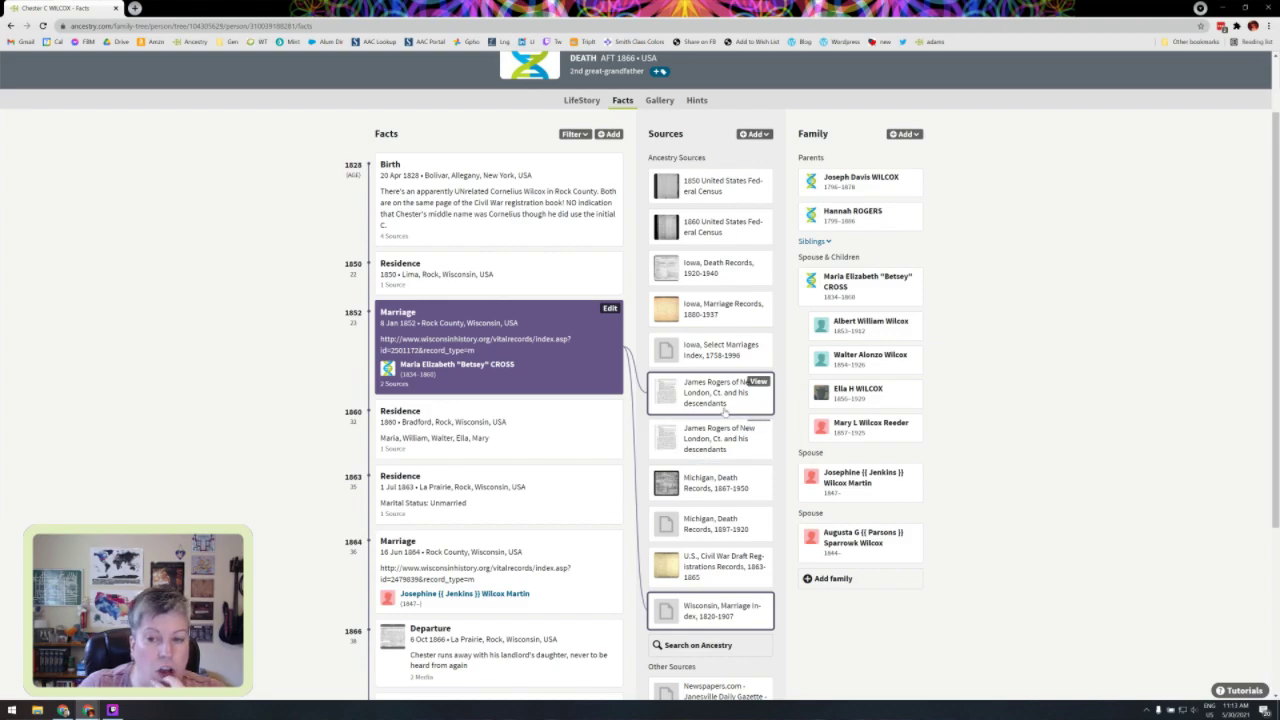
scroll(724, 410, "up", 2)
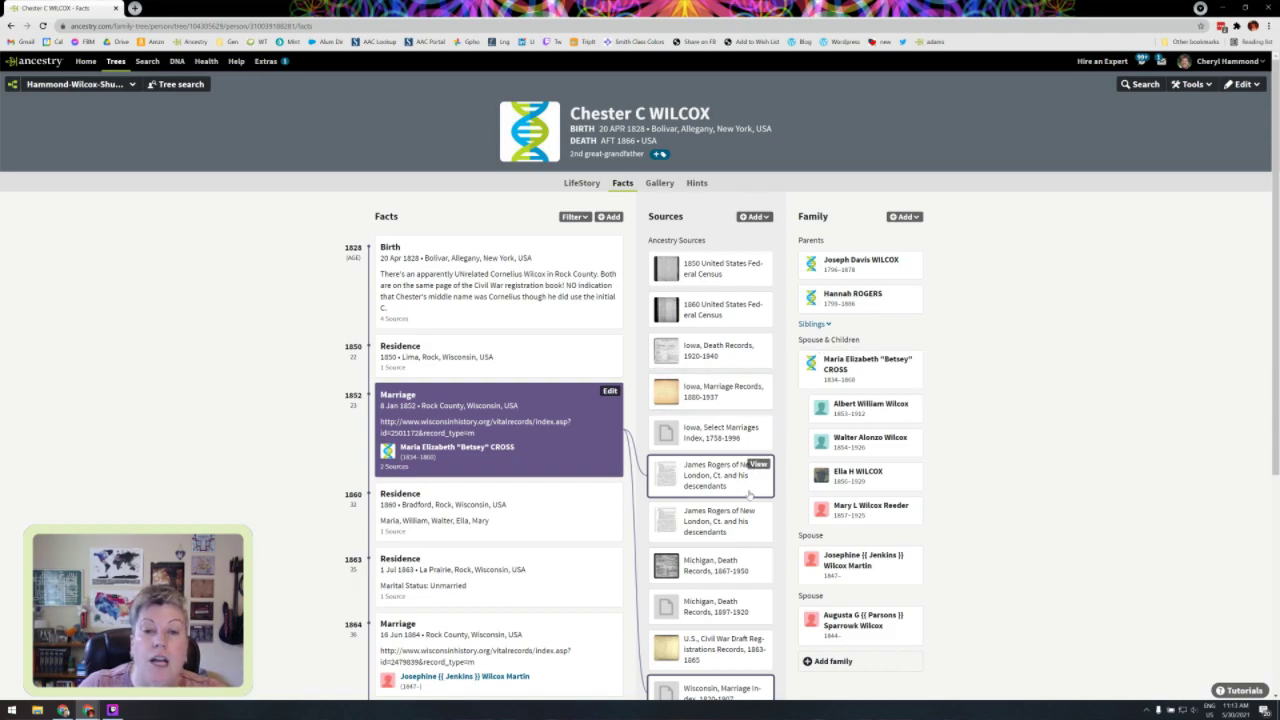
scroll(748, 493, "down", 4)
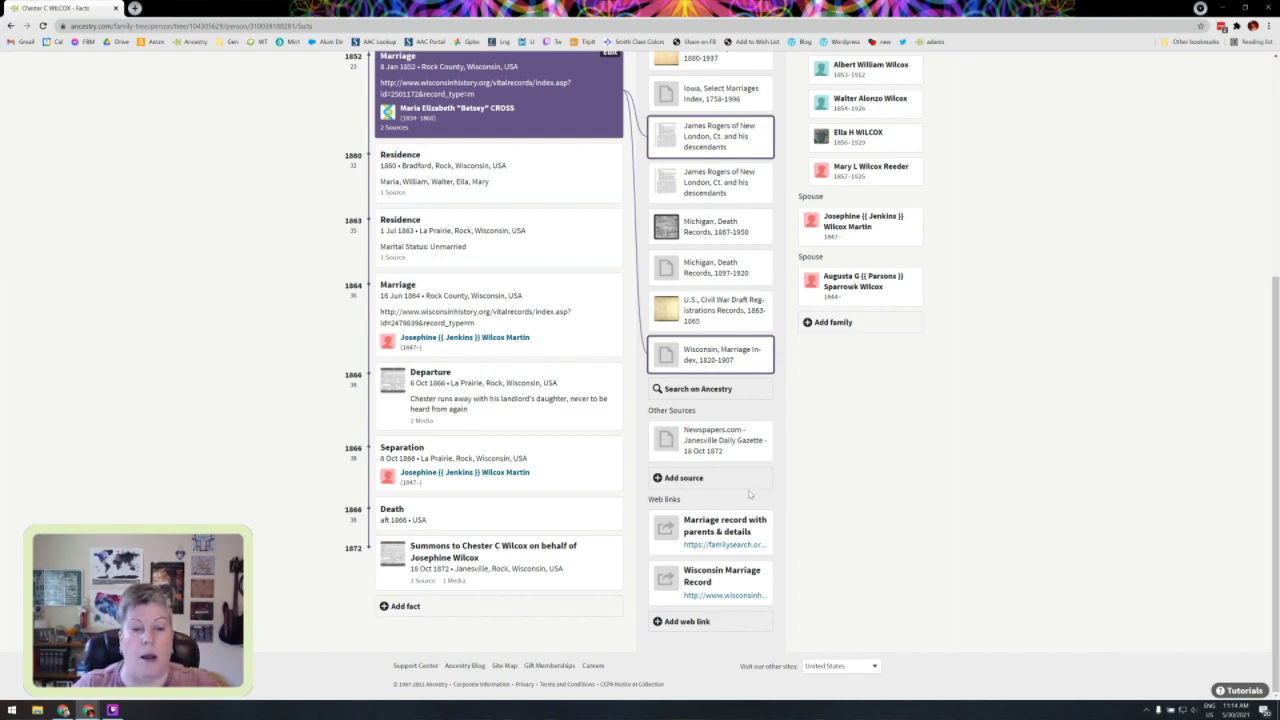
Step: View the court summons clipping attached to the father's departure fact at a readable size
left_click(394, 393)
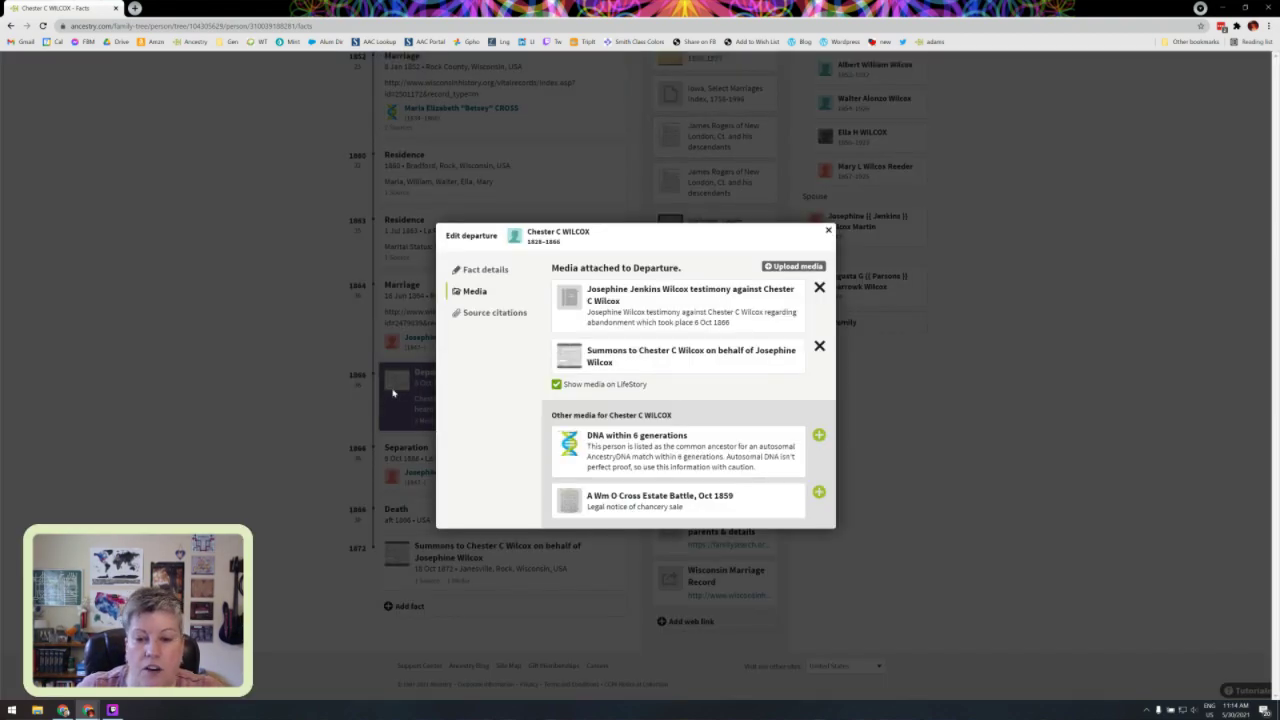
left_click(575, 360)
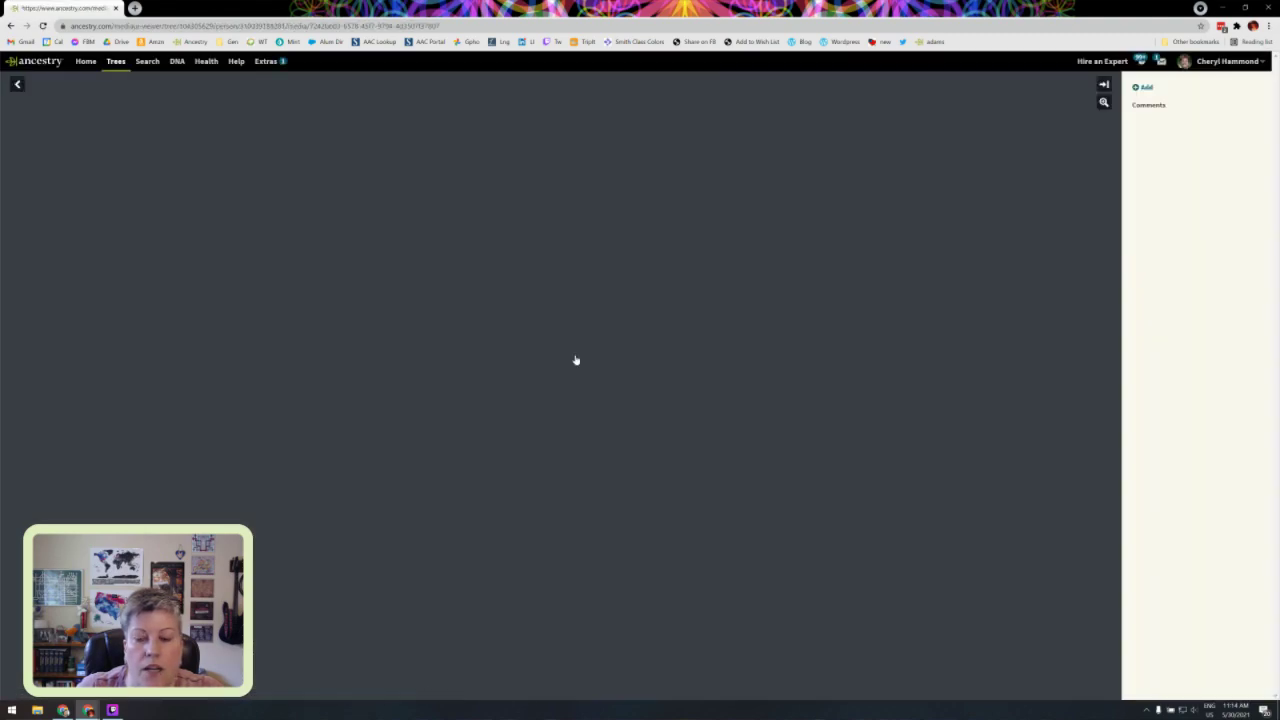
left_click(1104, 102)
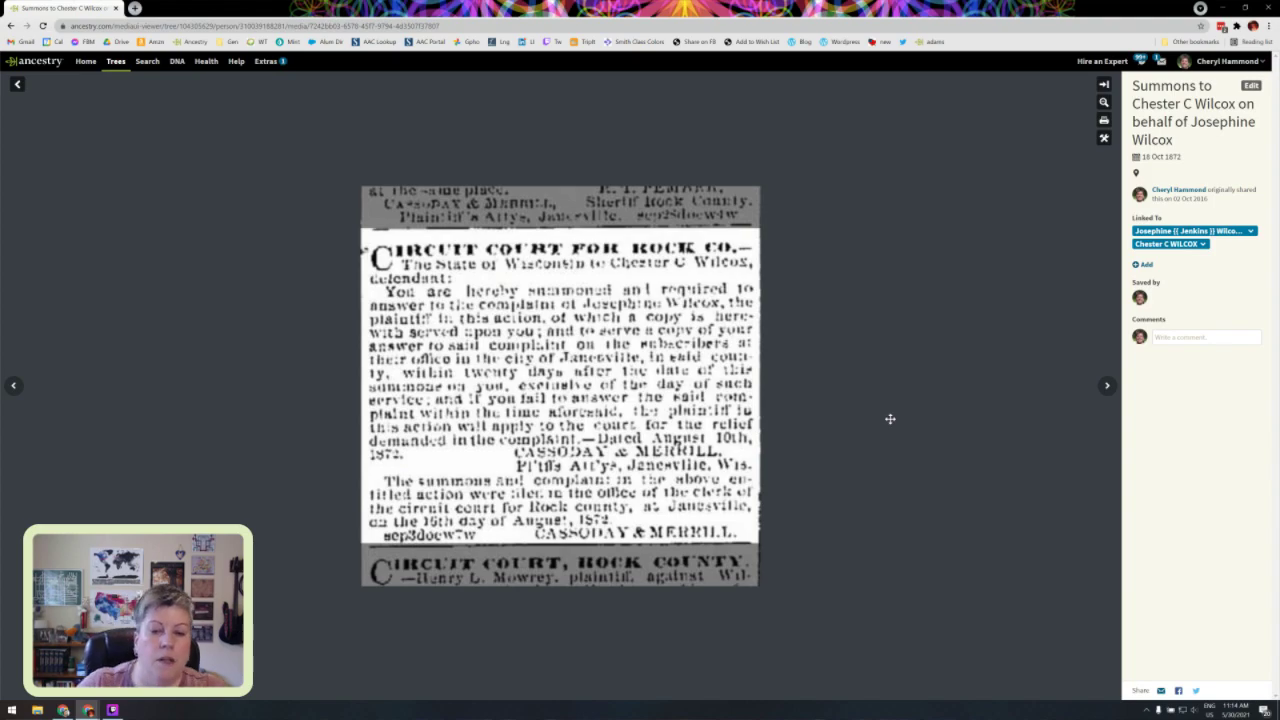
Step: Search the web for "janesville gazette" in a new browser tab and look through the results for a newspaper archive
left_click(134, 8)
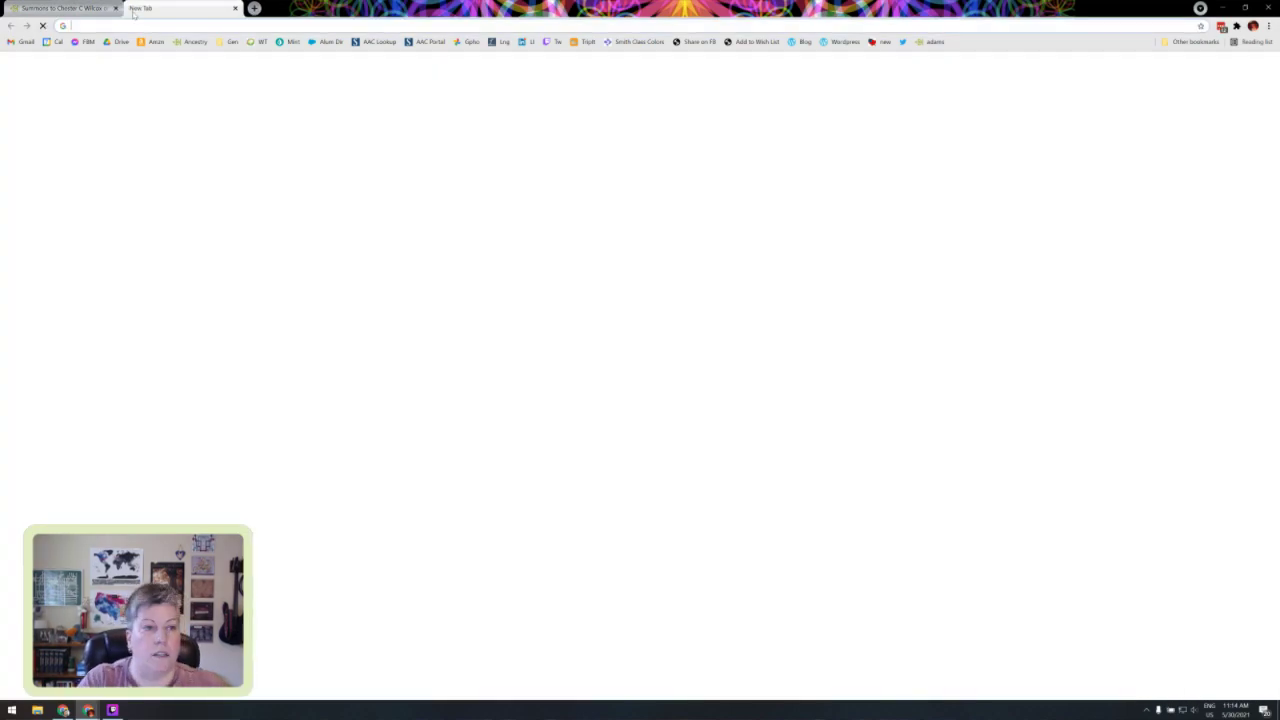
type("janc")
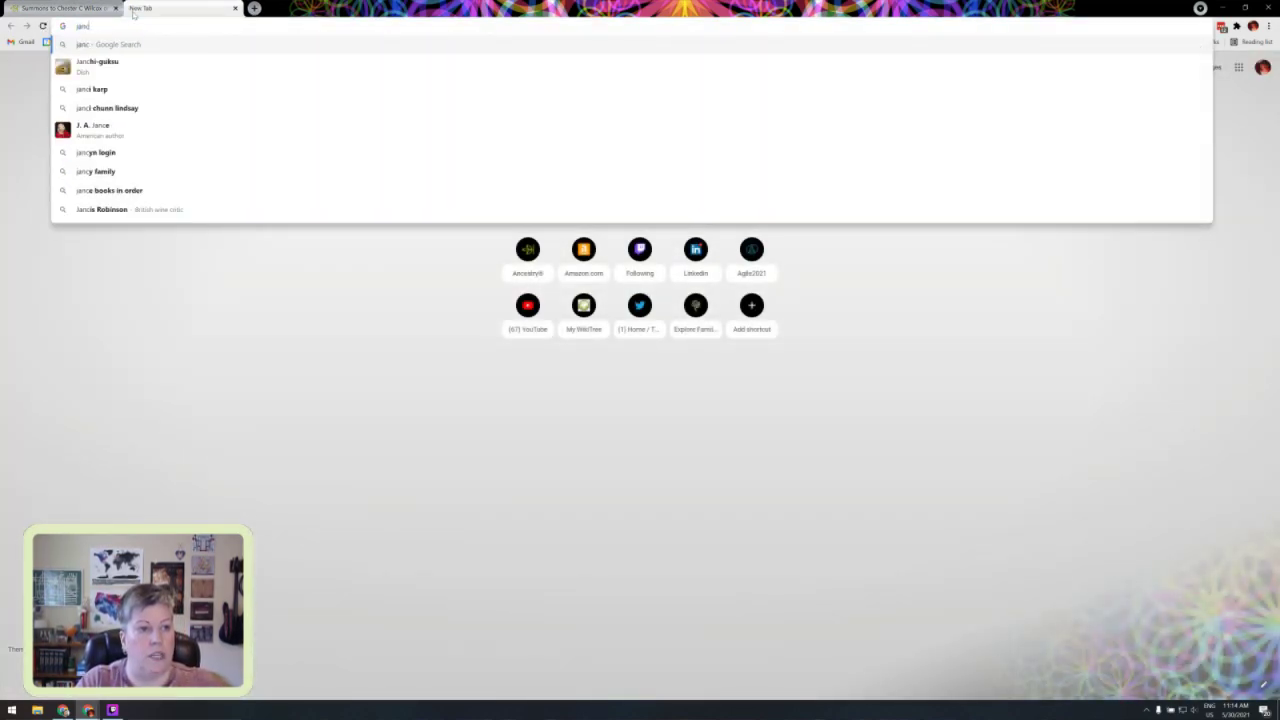
key("BackSpace")
type("esville")
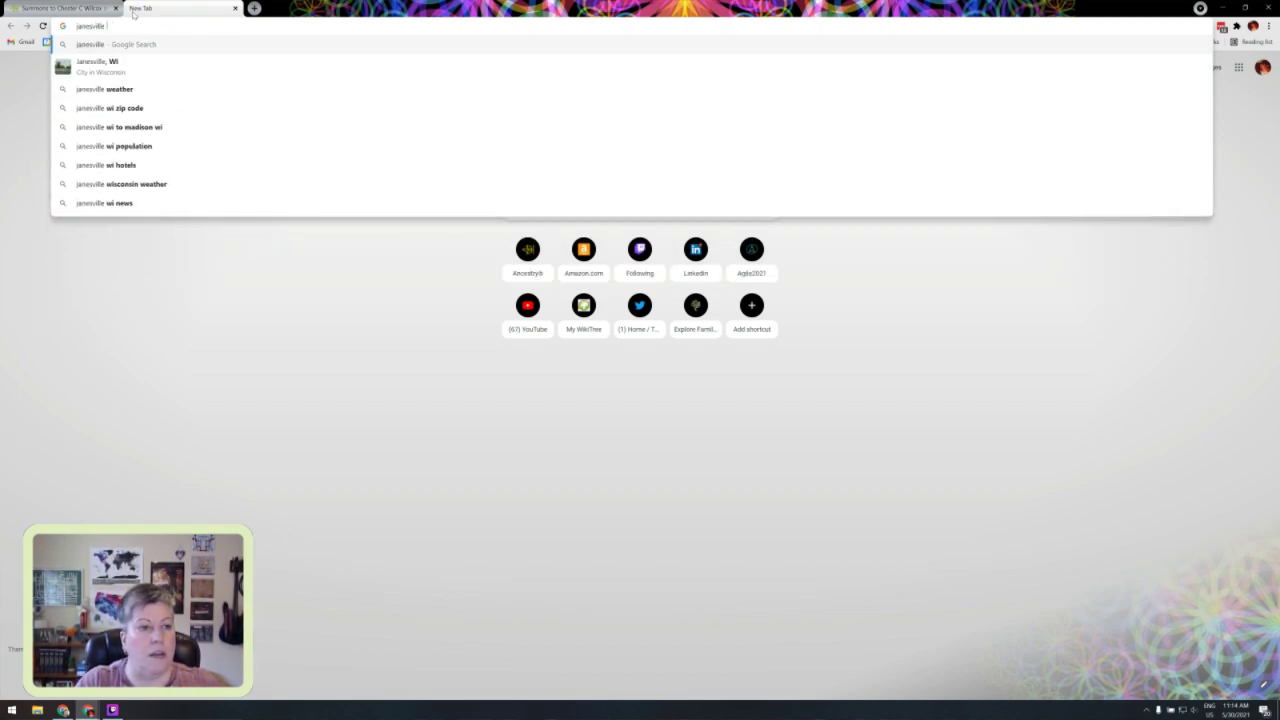
type(" gazette")
key("Return")
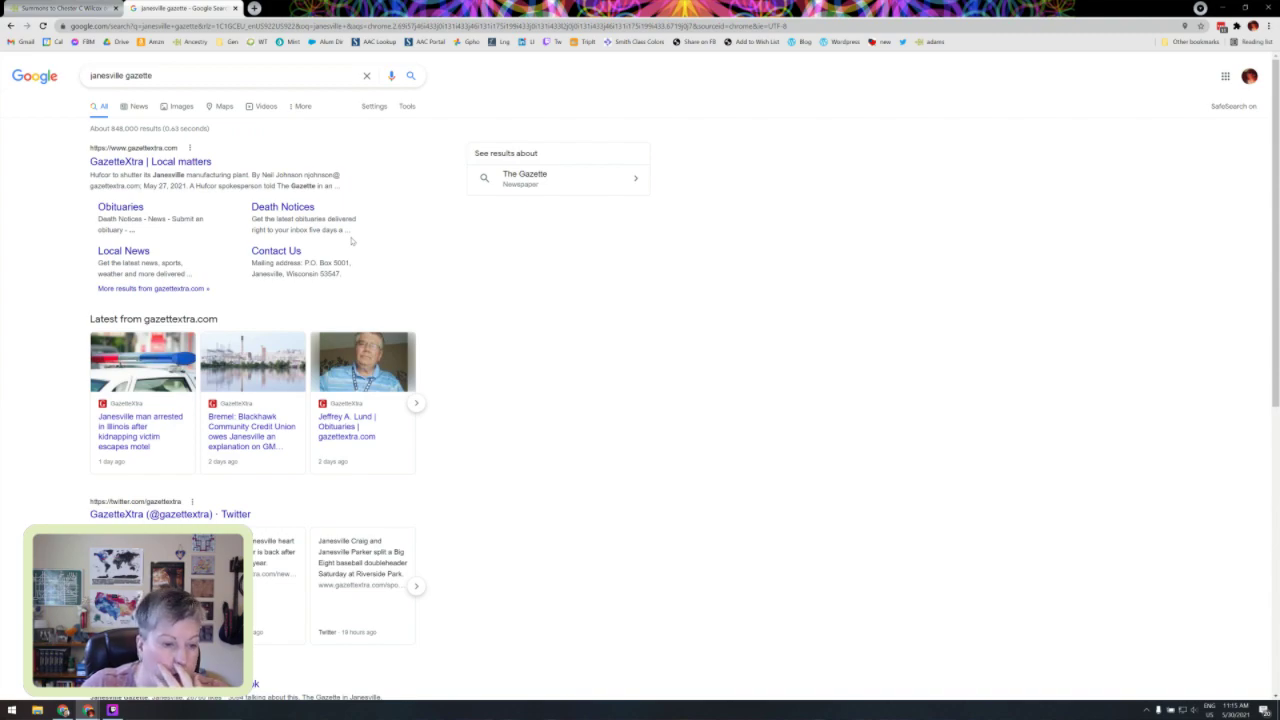
scroll(351, 241, "down", 4)
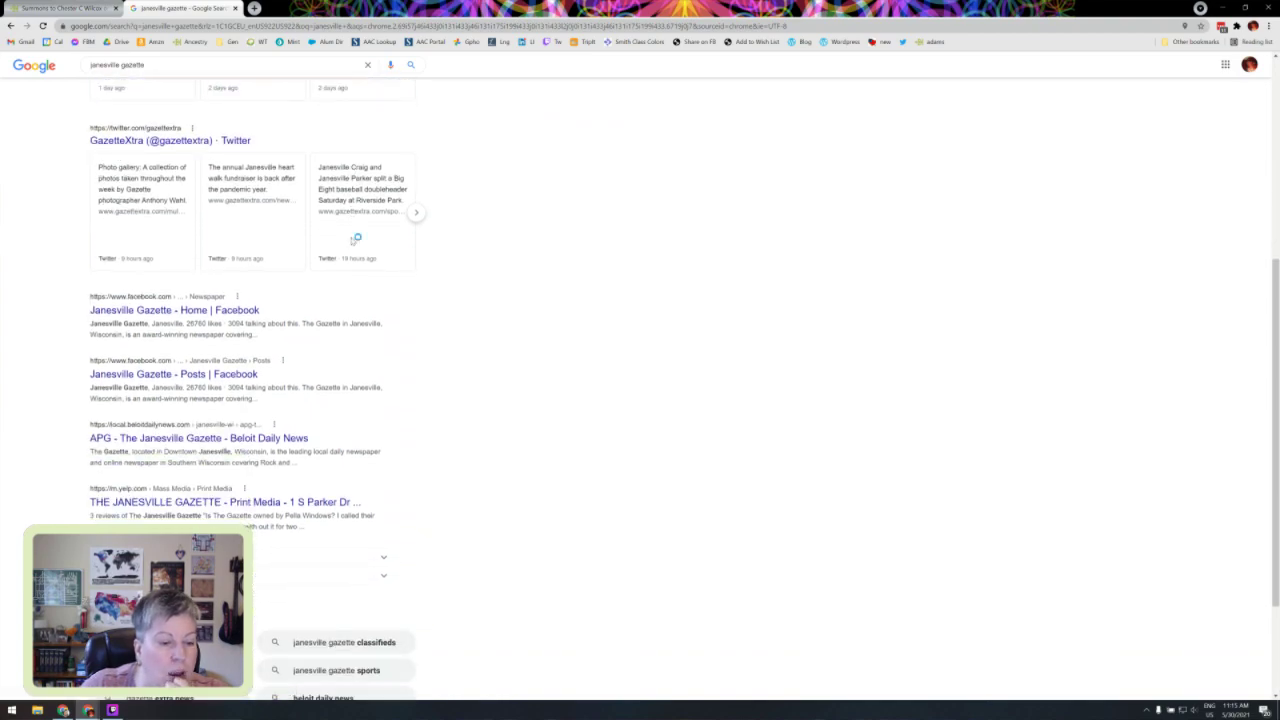
scroll(351, 241, "down", 2)
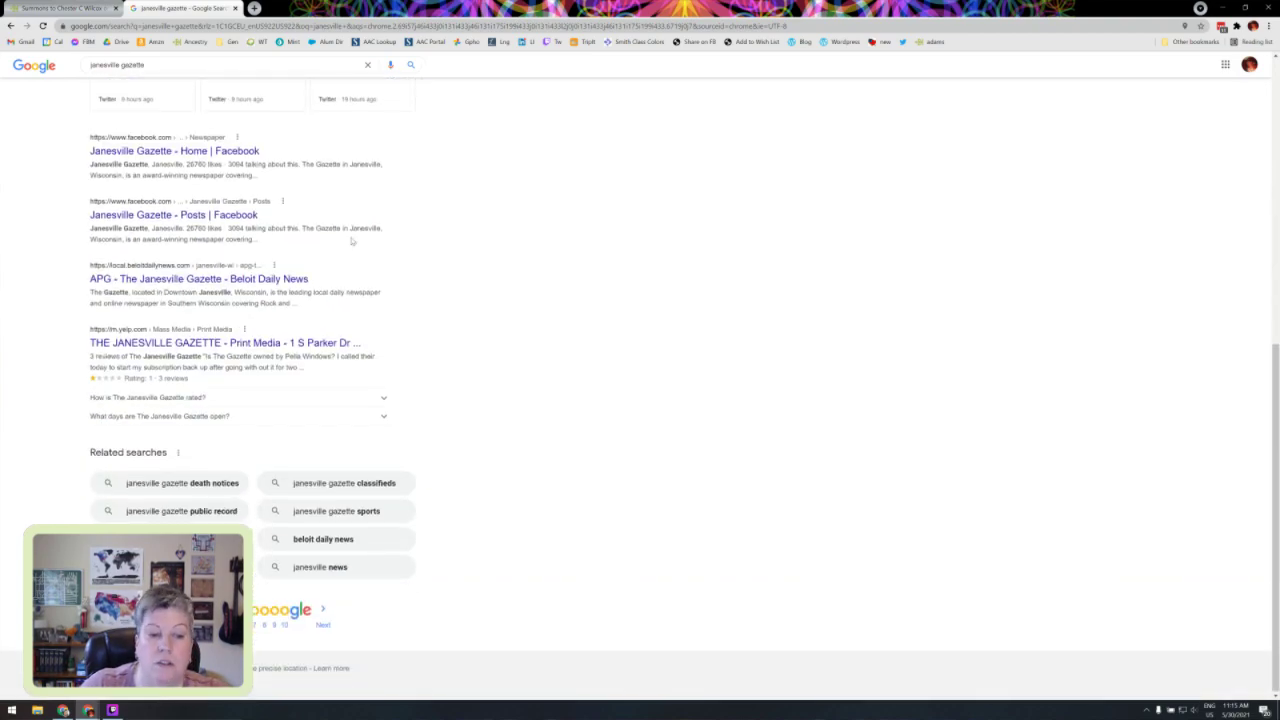
scroll(351, 241, "up", 8)
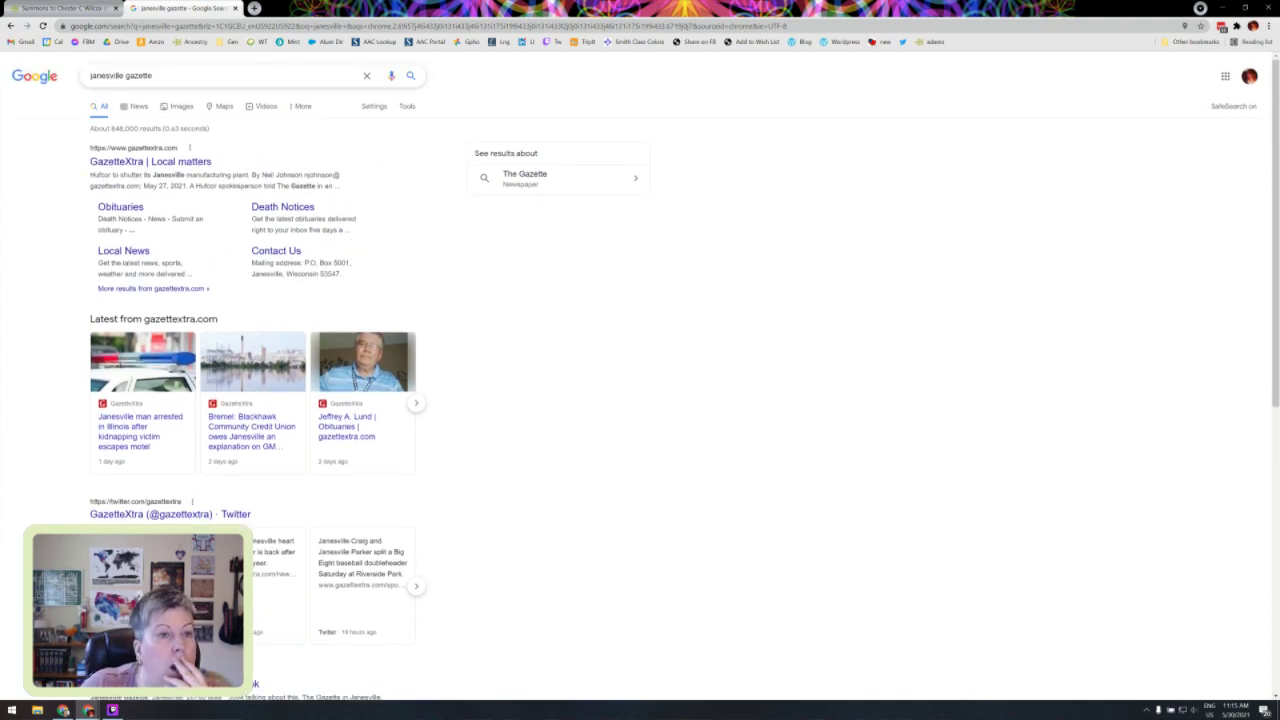
Step: Go to the Google News Archive's list of all newspapers at news.google.com/newspapers
left_click(262, 28)
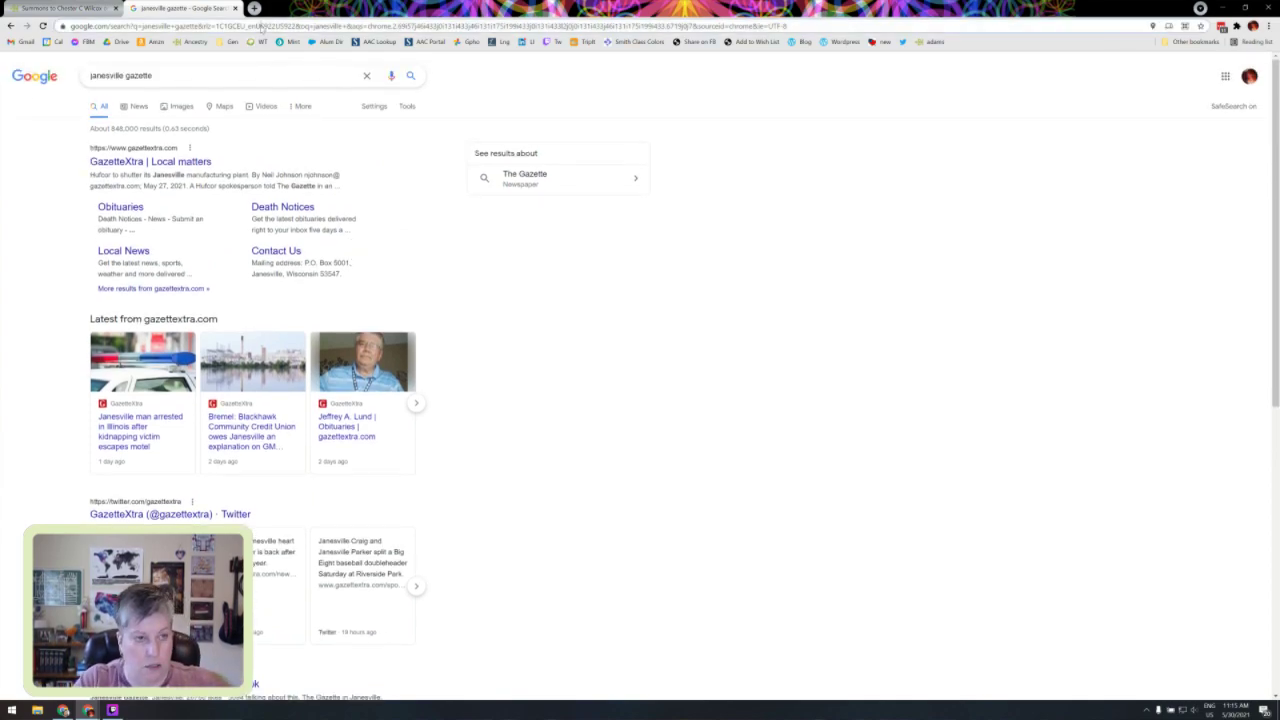
type("new")
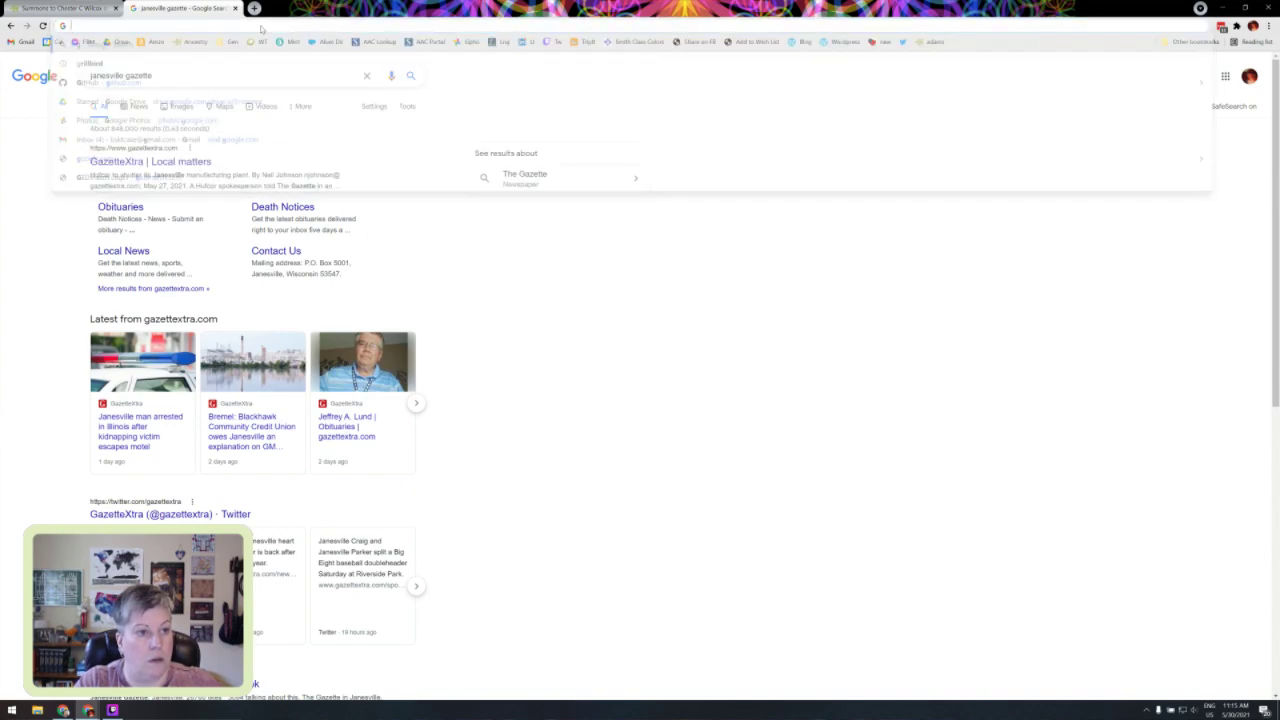
type("s.goo")
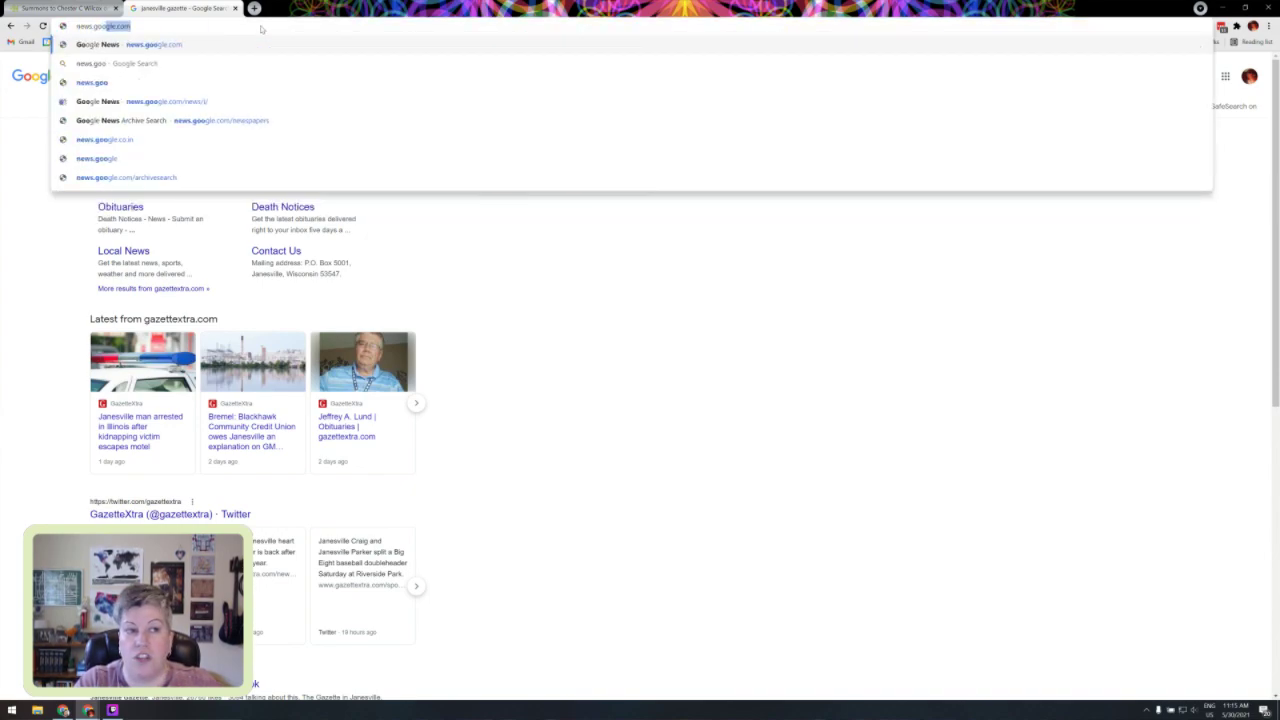
type("gle.co")
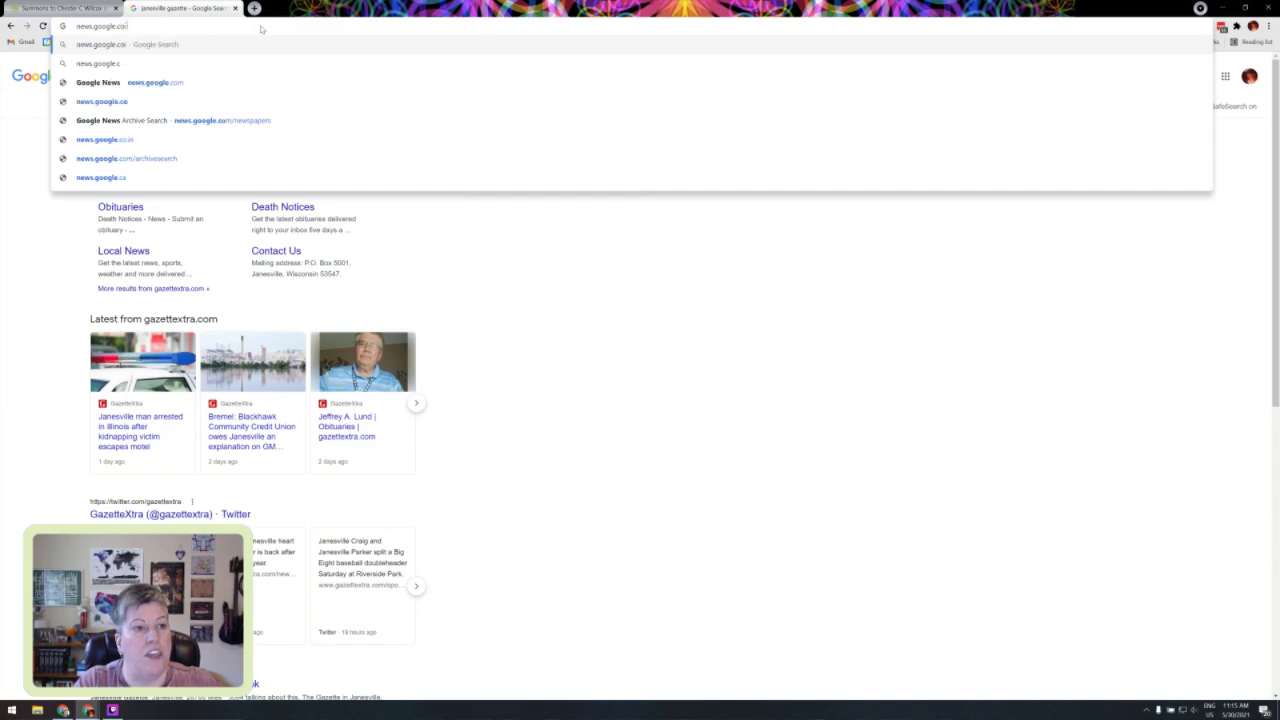
type("m/")
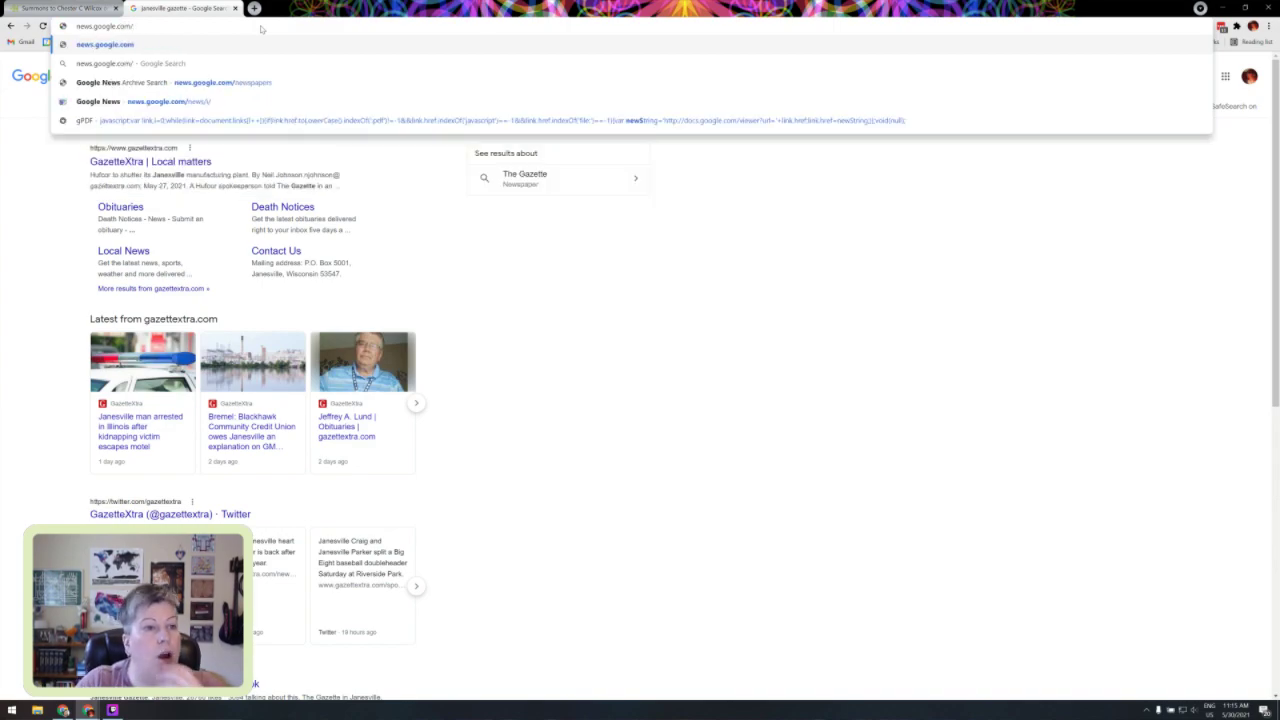
key("Down")
key("Down")
key("Return")
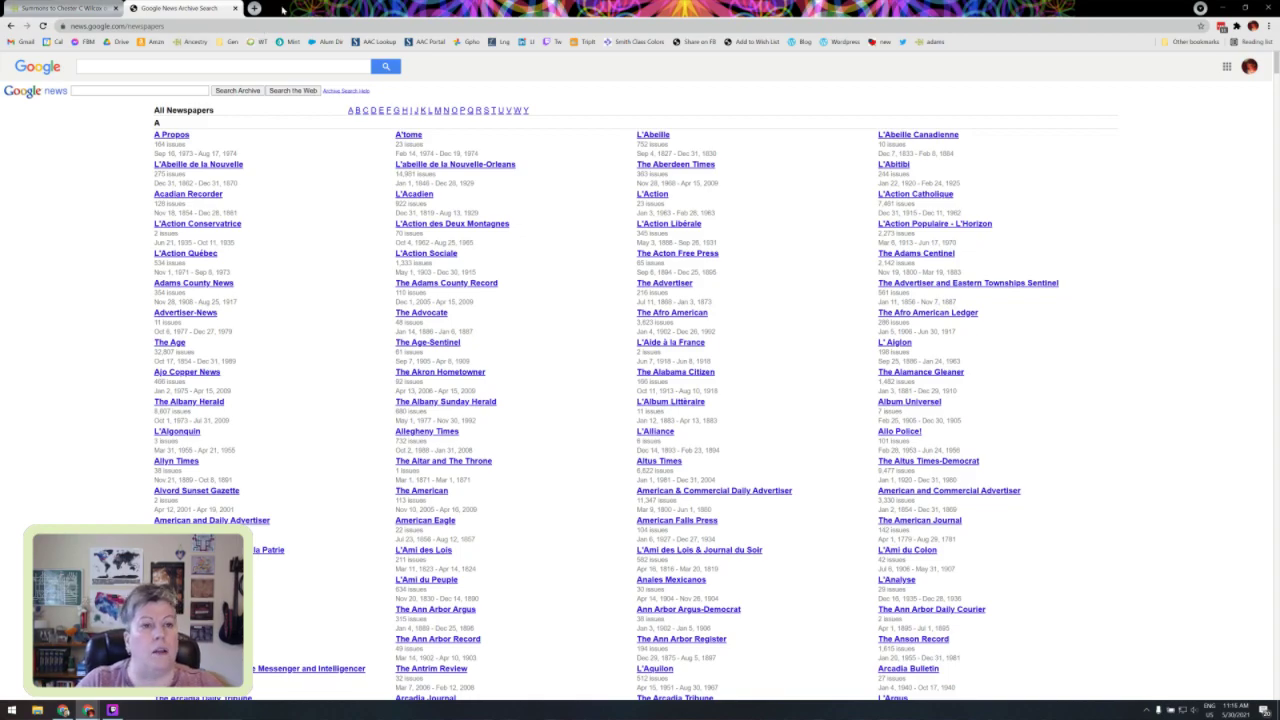
Step: Search the web for "national archives newspapers" in another tab and open the Library of Congress's Chronicling America site
left_click(254, 8)
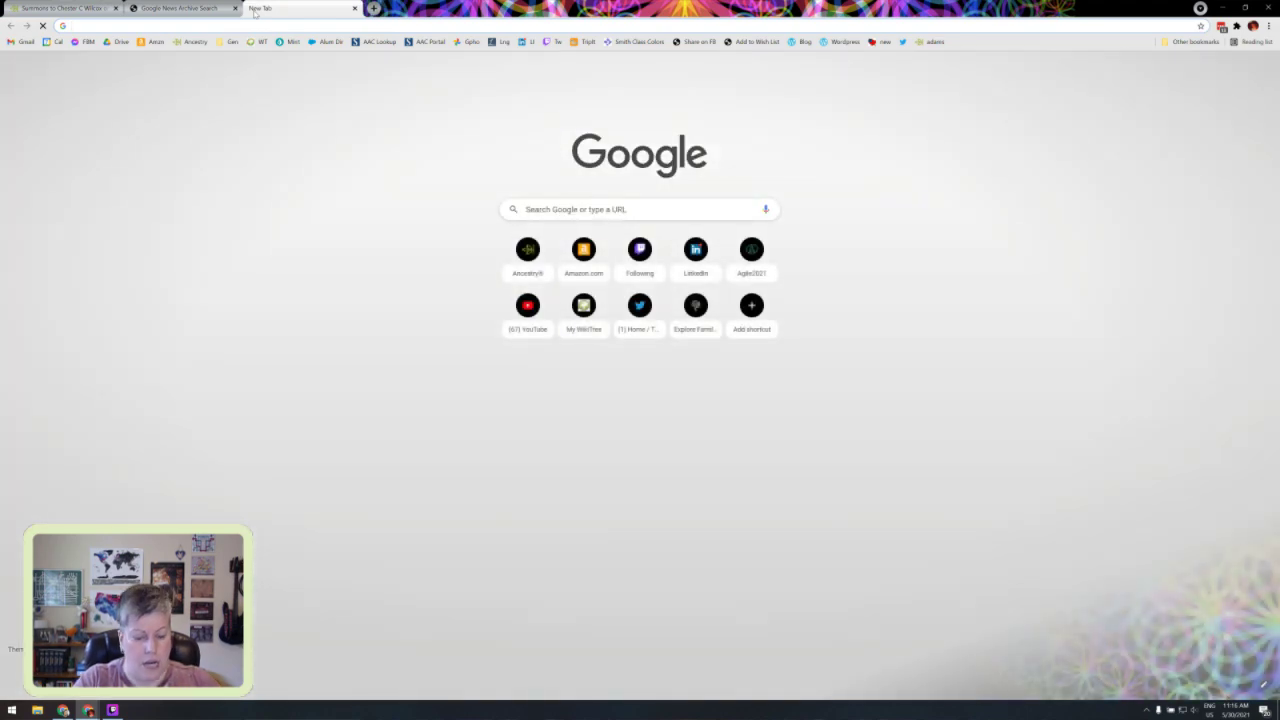
type("national arch")
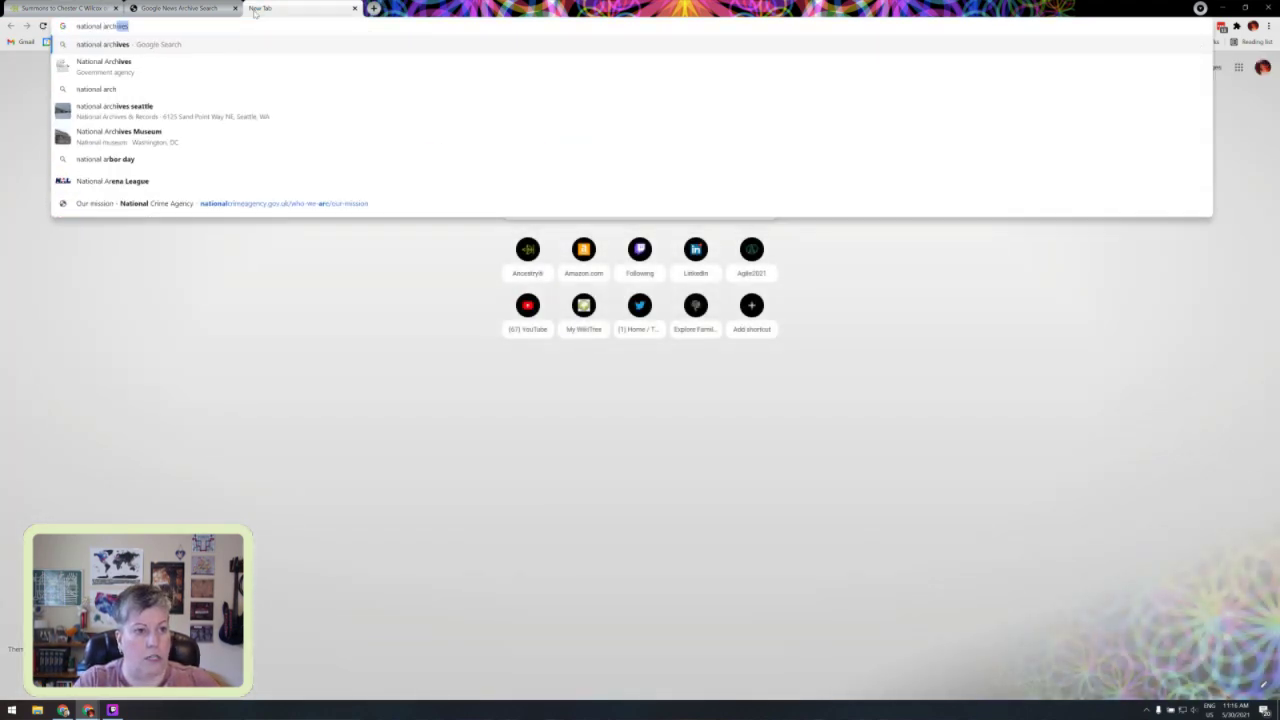
type("ives news")
key("Return")
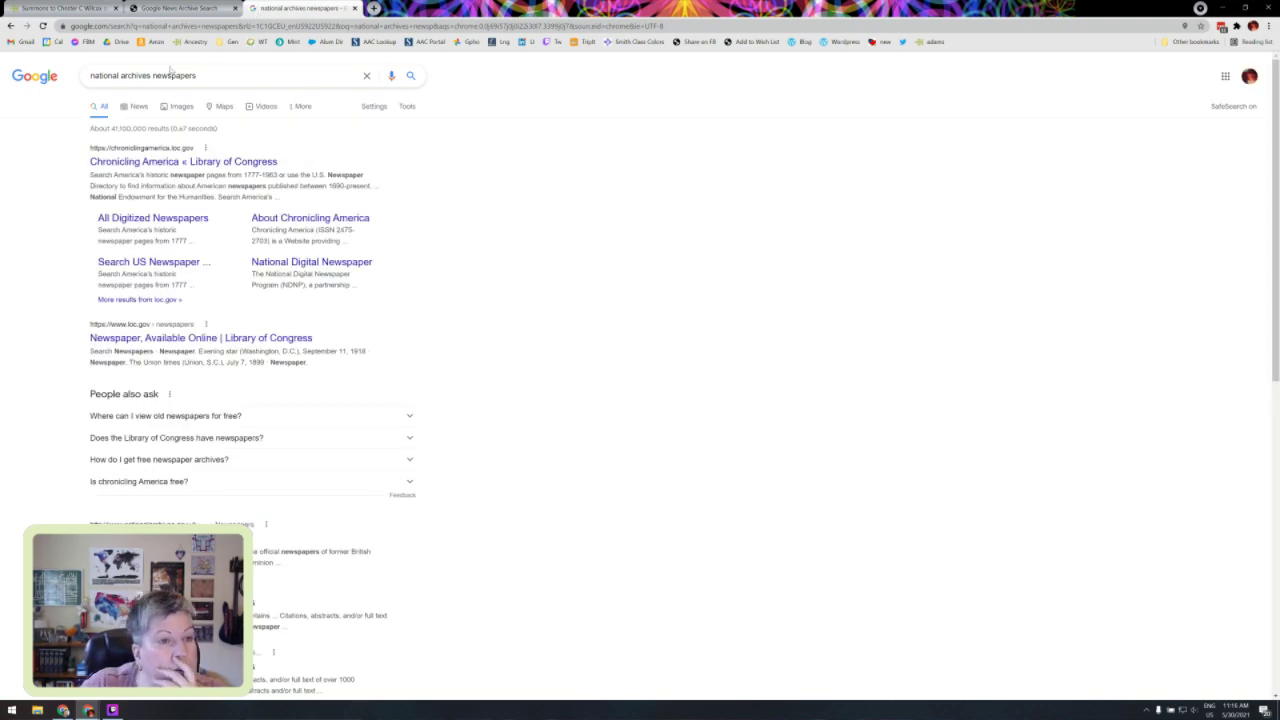
left_click(147, 161)
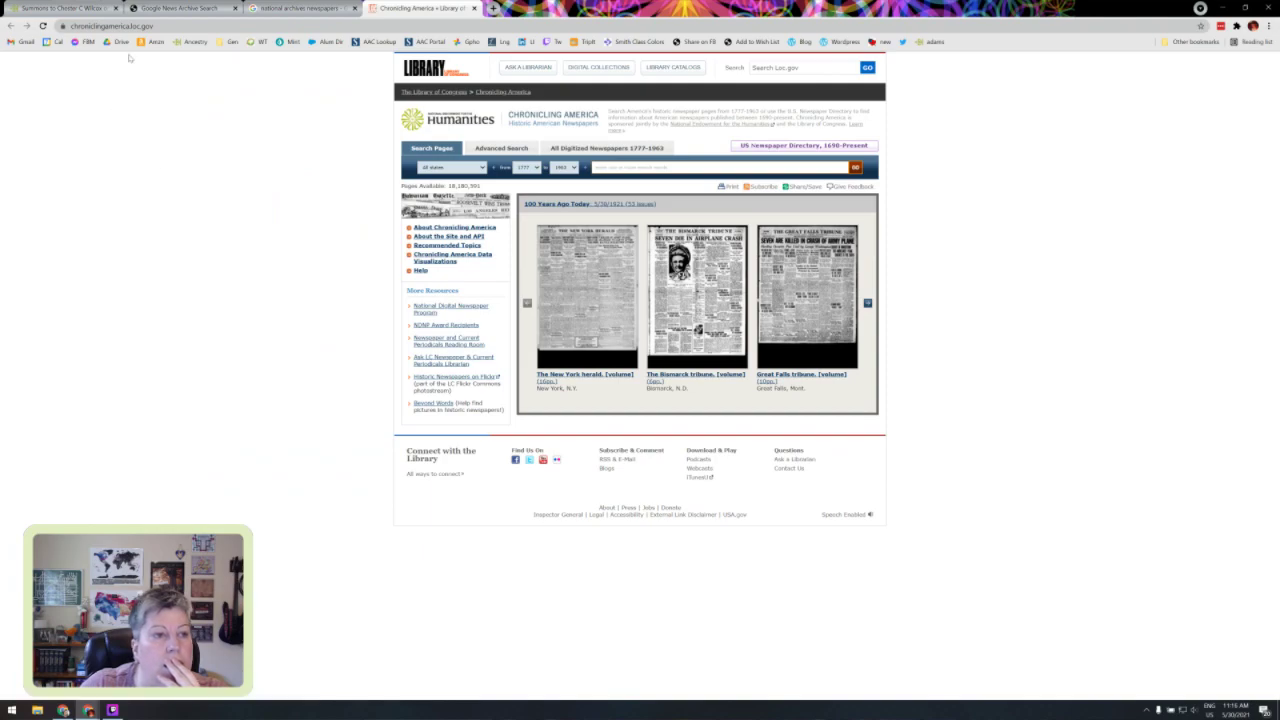
key("ctrl+l")
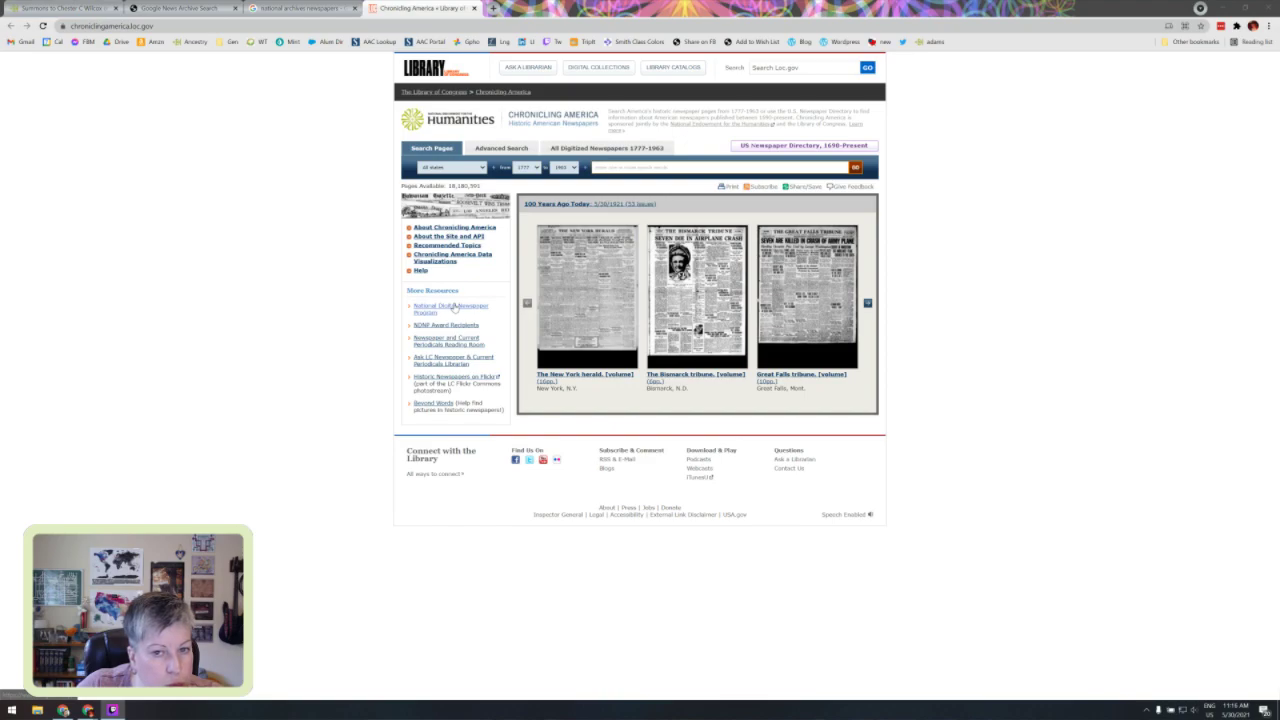
Step: Search Chronicling America's newspaper pages for "janesville" in Wisconsin and look through the first page of results
left_click(620, 167)
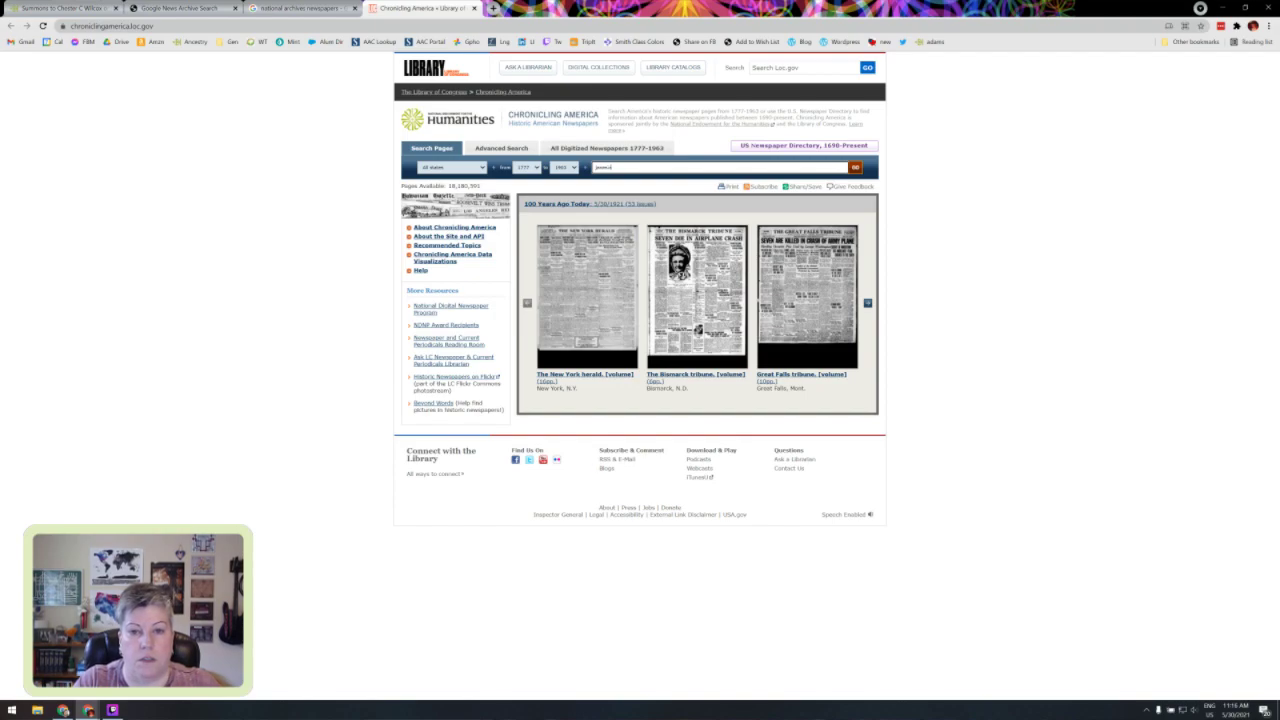
left_click(437, 168)
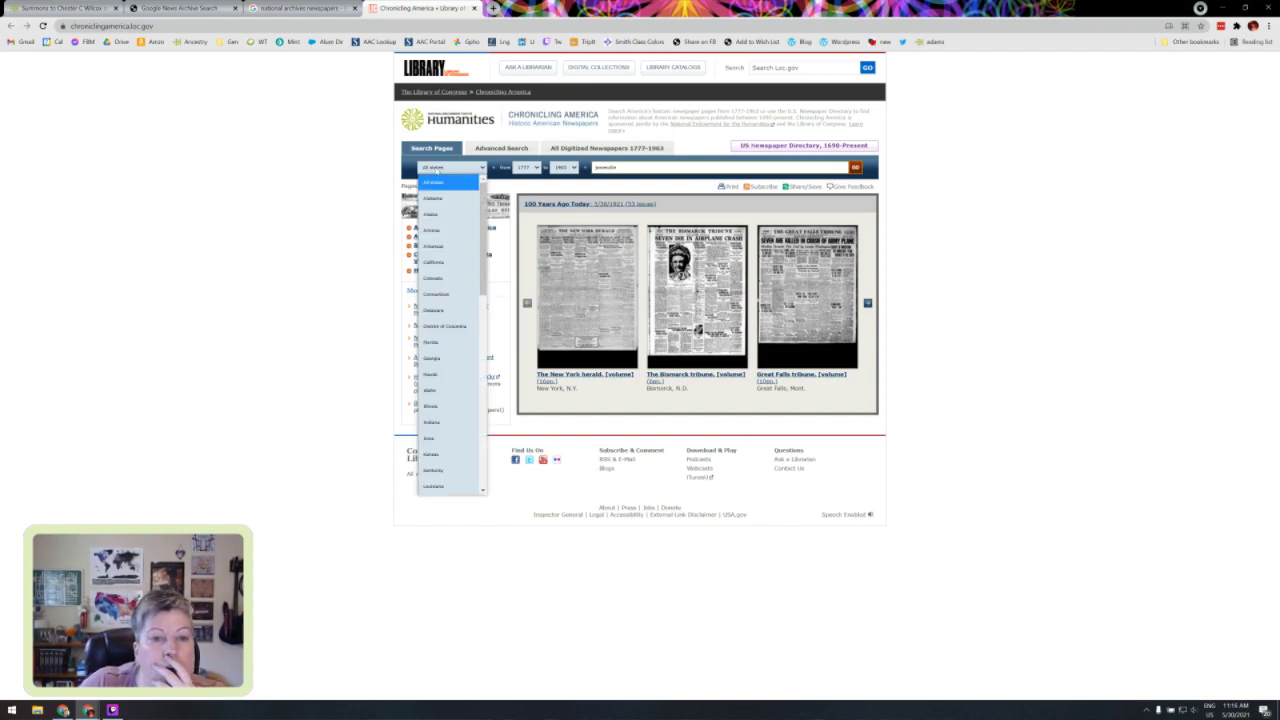
scroll(457, 411, "down", 10)
left_click(460, 486)
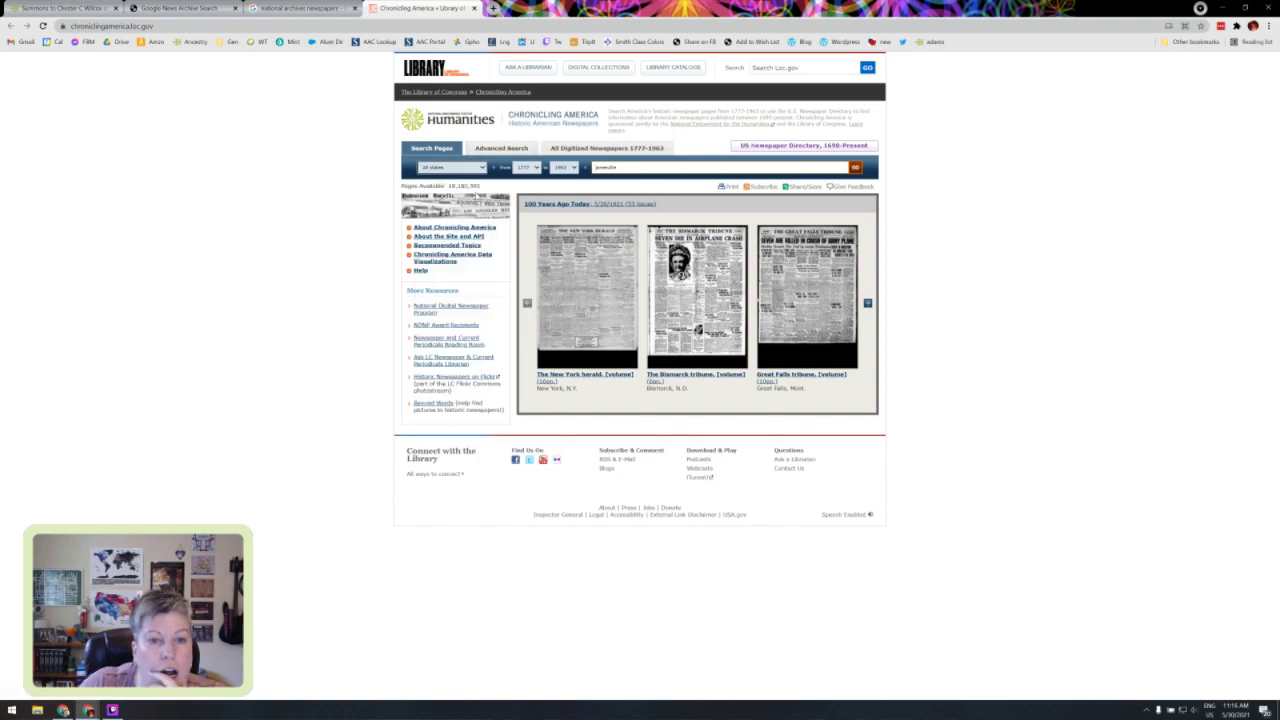
left_click(452, 167)
scroll(484, 372, "down", 5)
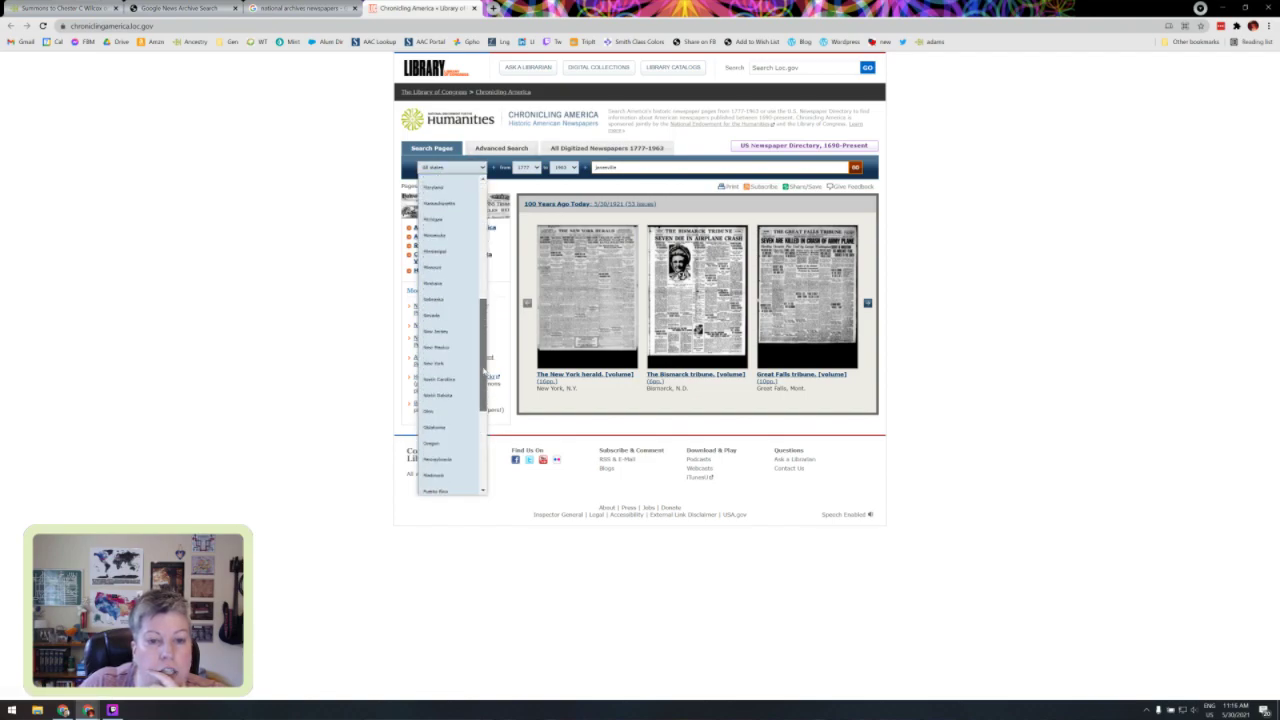
scroll(484, 372, "down", 3)
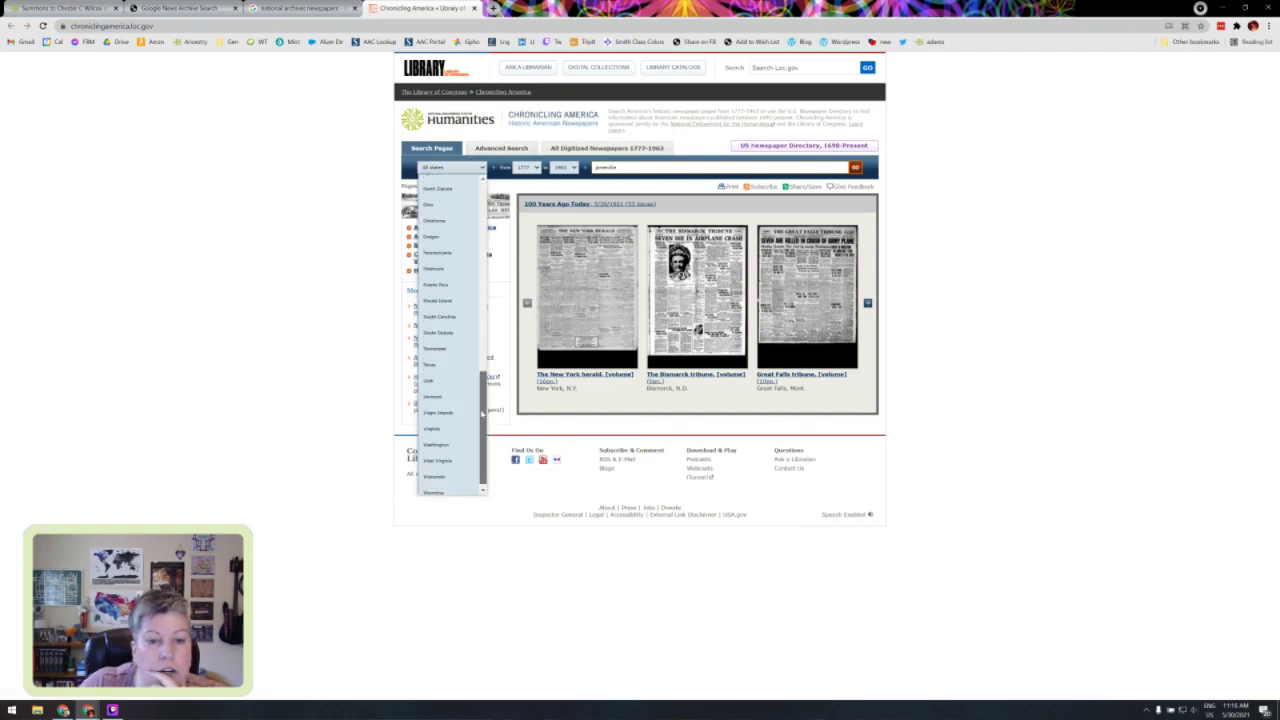
left_click(442, 472)
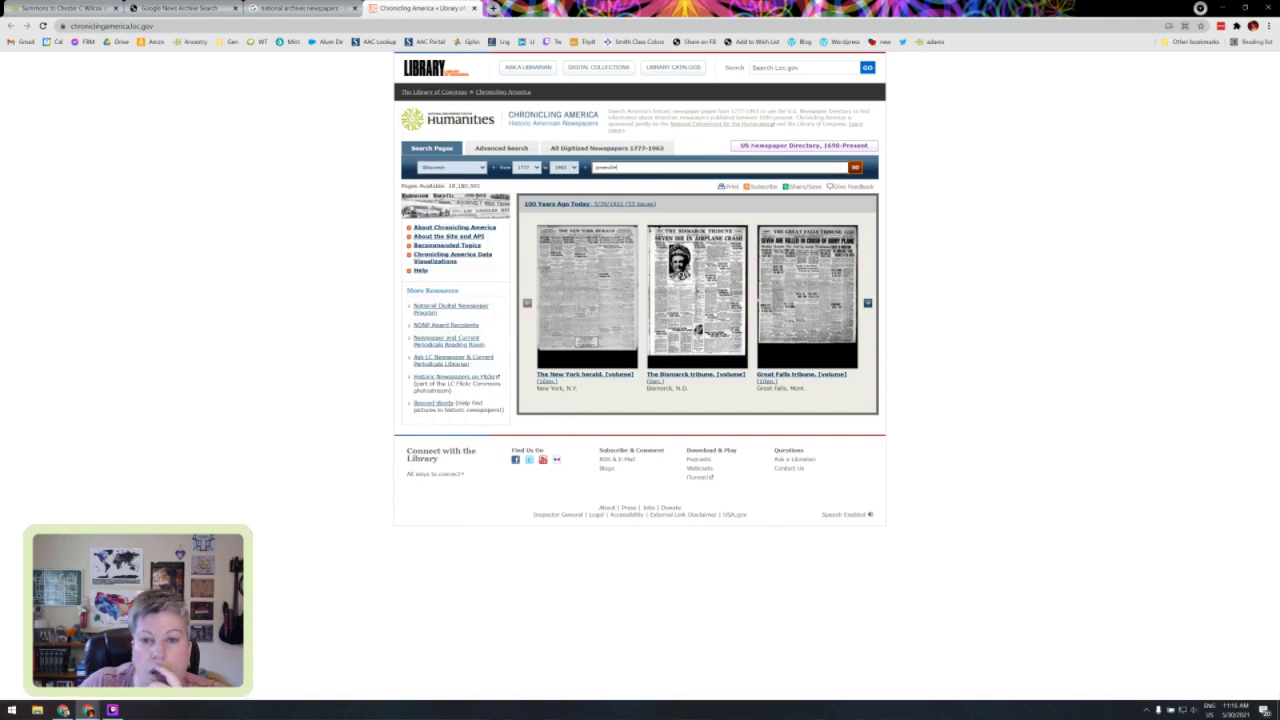
left_click(856, 168)
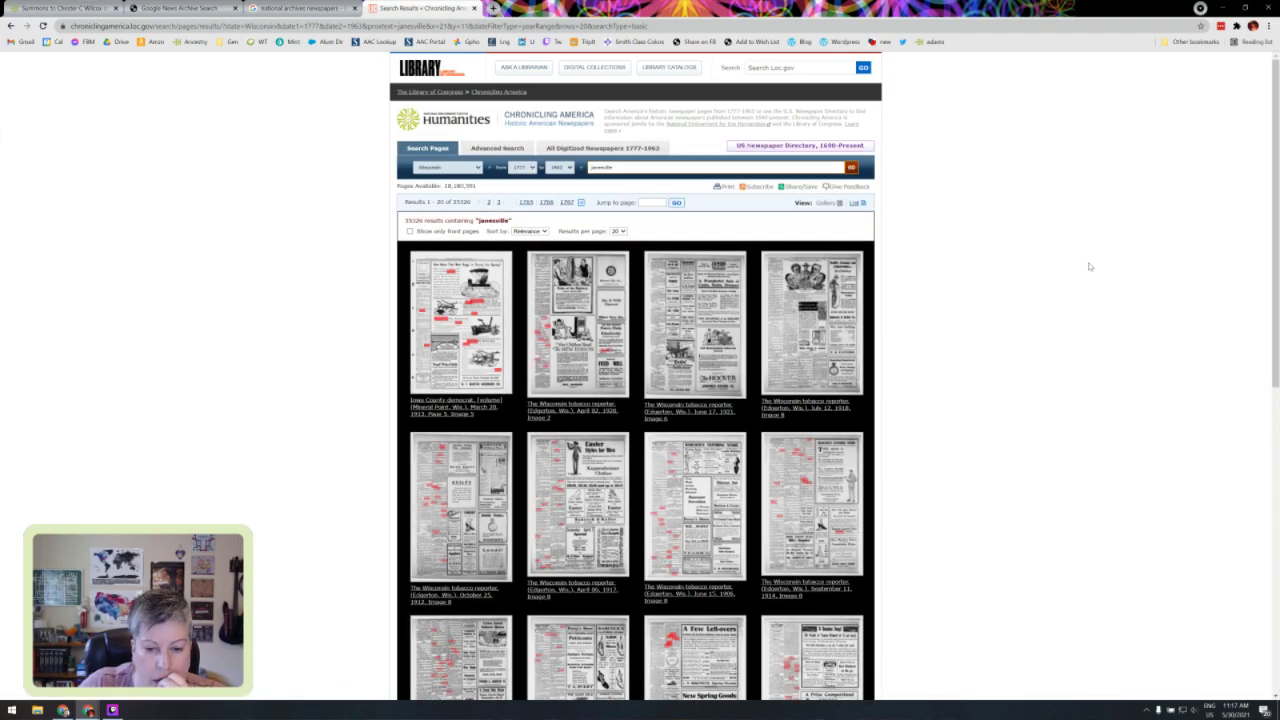
scroll(1090, 266, "down", 1)
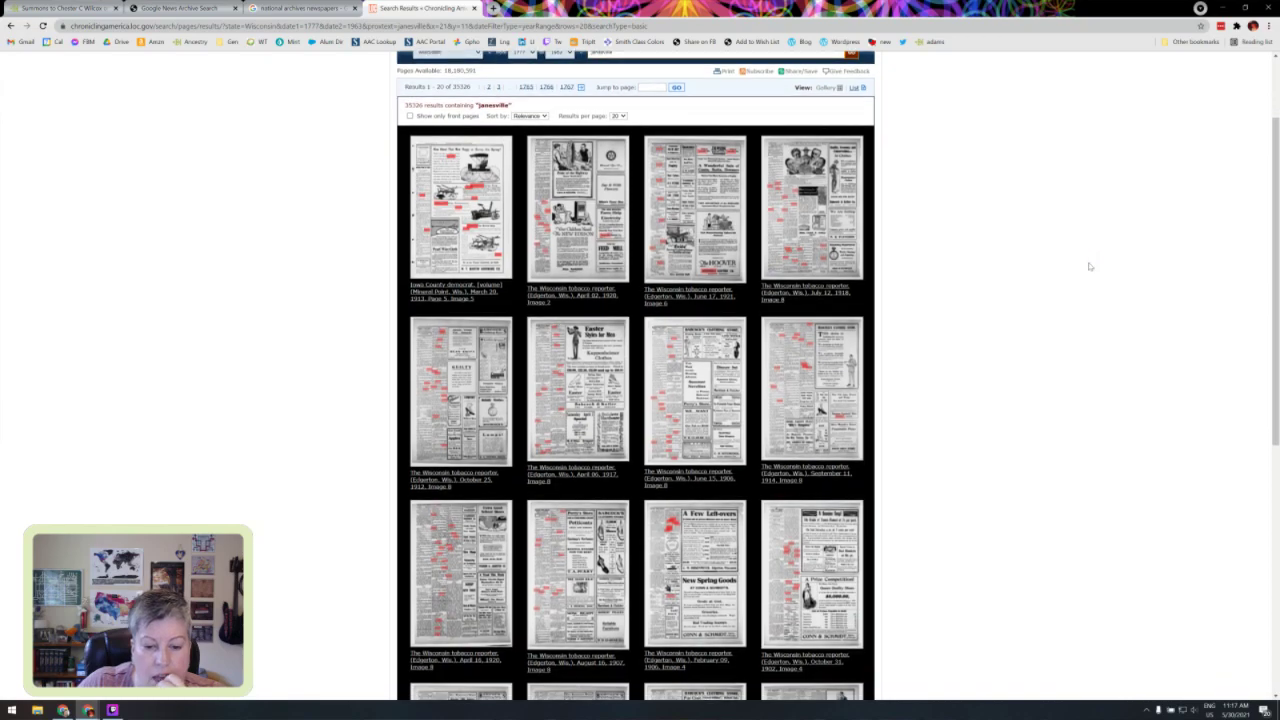
scroll(1090, 266, "down", 1)
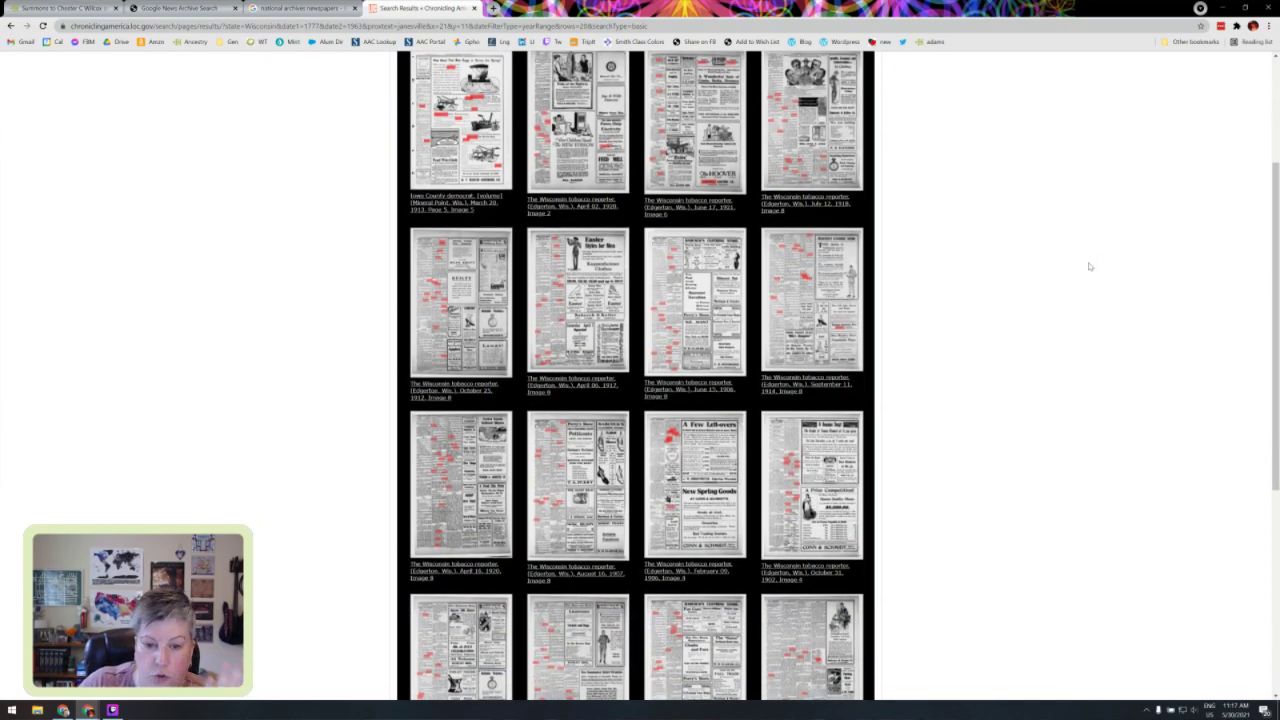
scroll(1090, 266, "down", 2)
scroll(1090, 266, "down", 2)
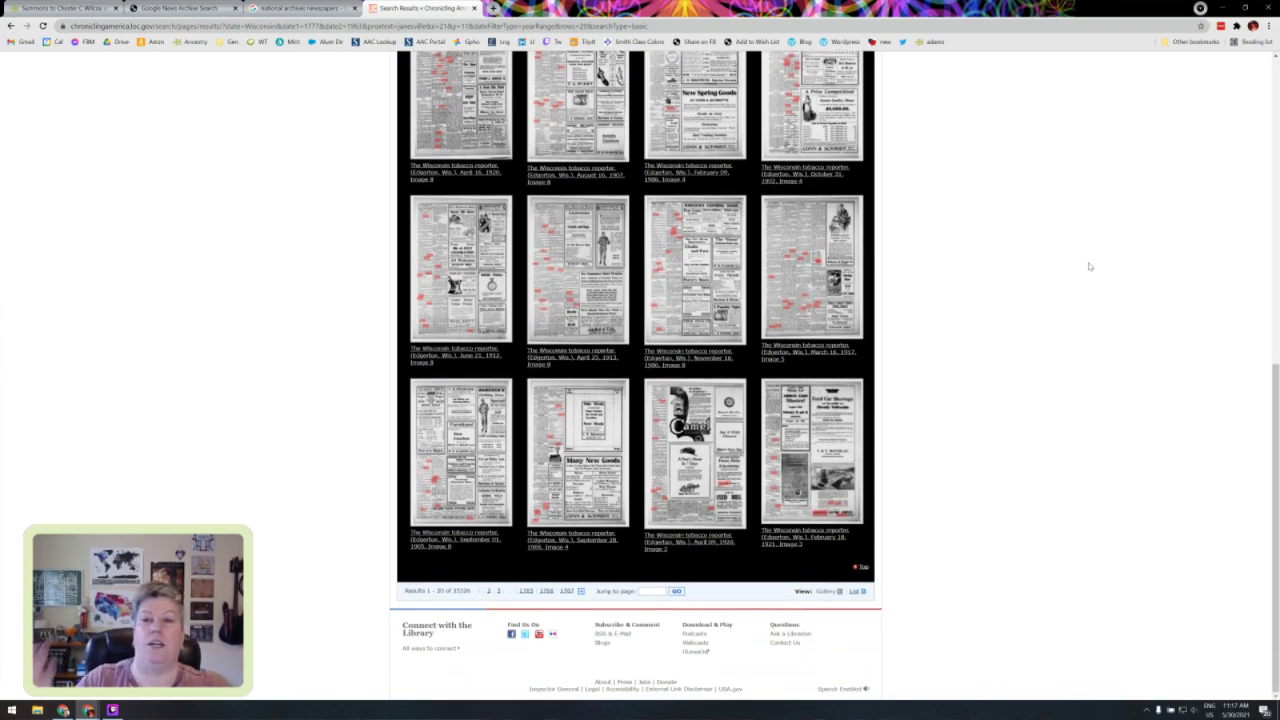
Step: Open the US Newspaper Directory search and limit the place of publication to Rock County, Wisconsin
scroll(1090, 266, "up", 5)
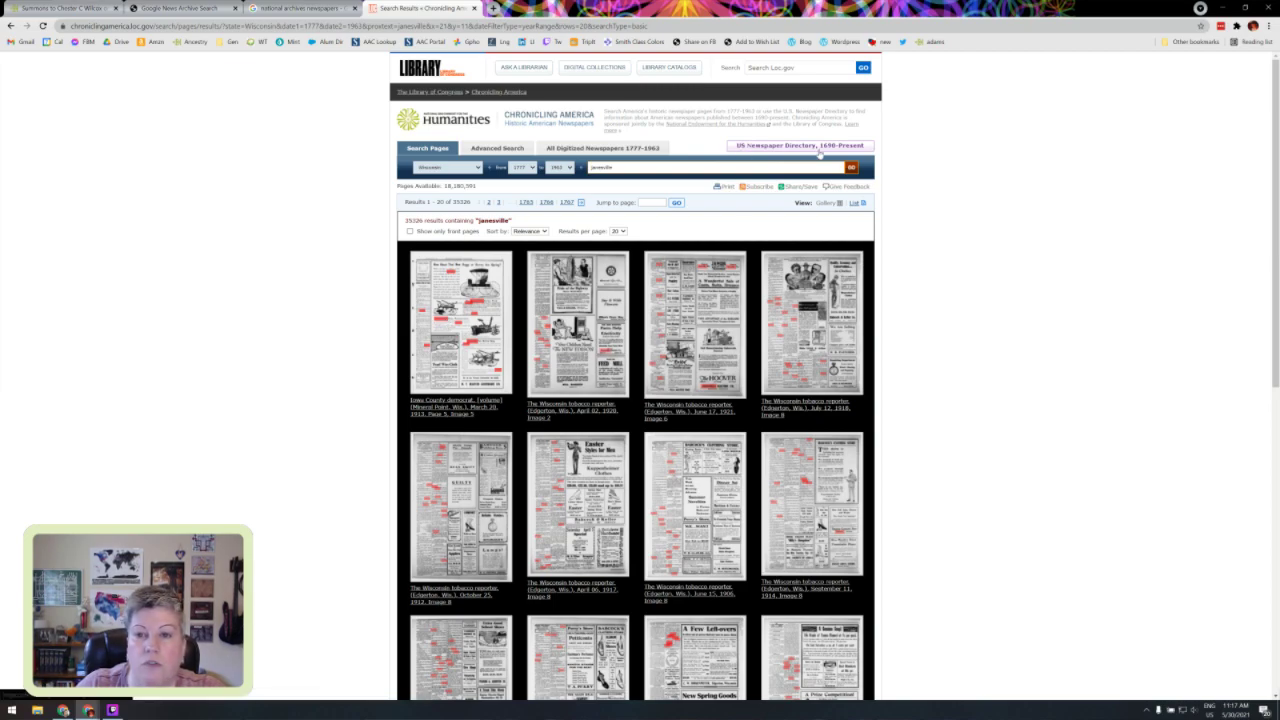
left_click(820, 151)
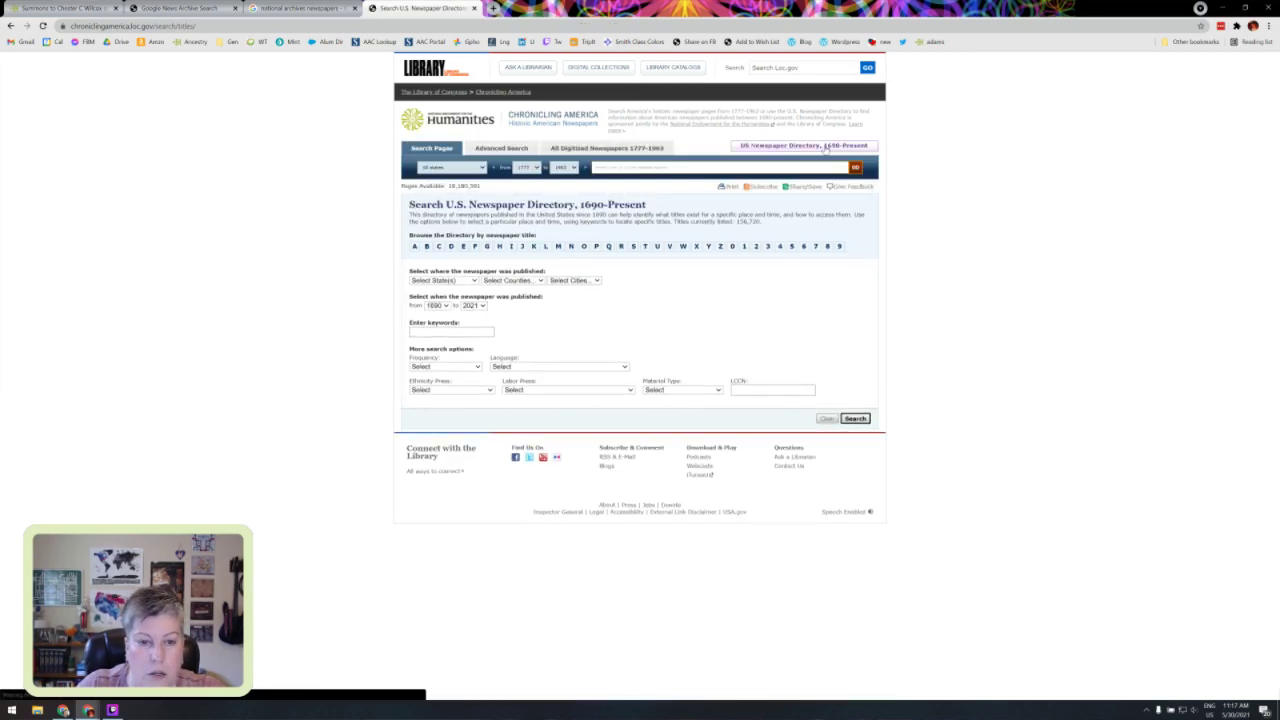
left_click(448, 283)
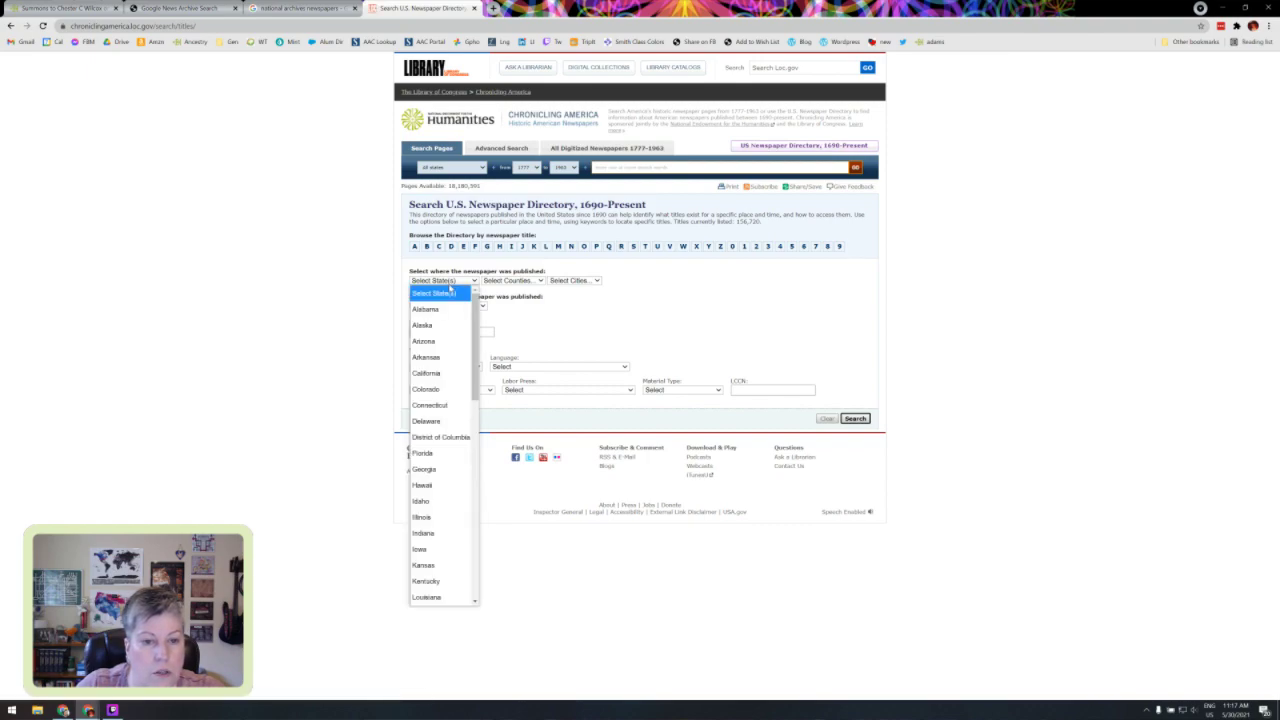
scroll(433, 515, "down", 6)
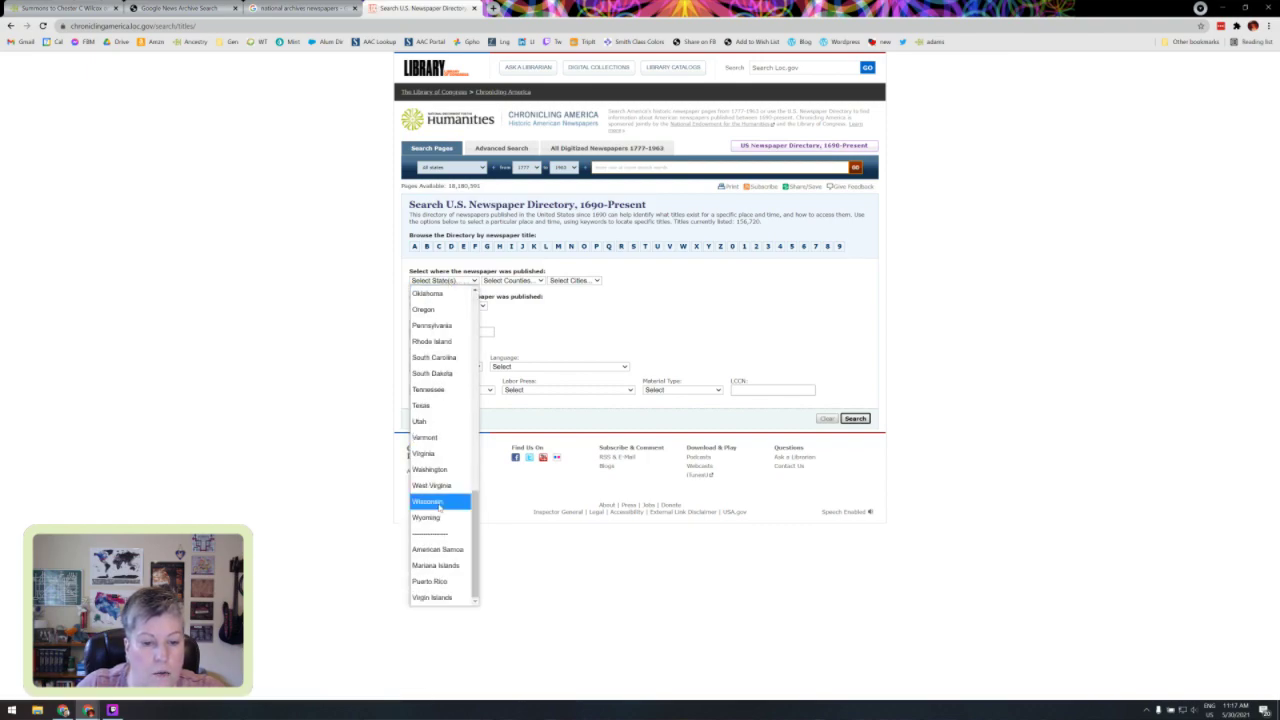
left_click(439, 508)
left_click(529, 283)
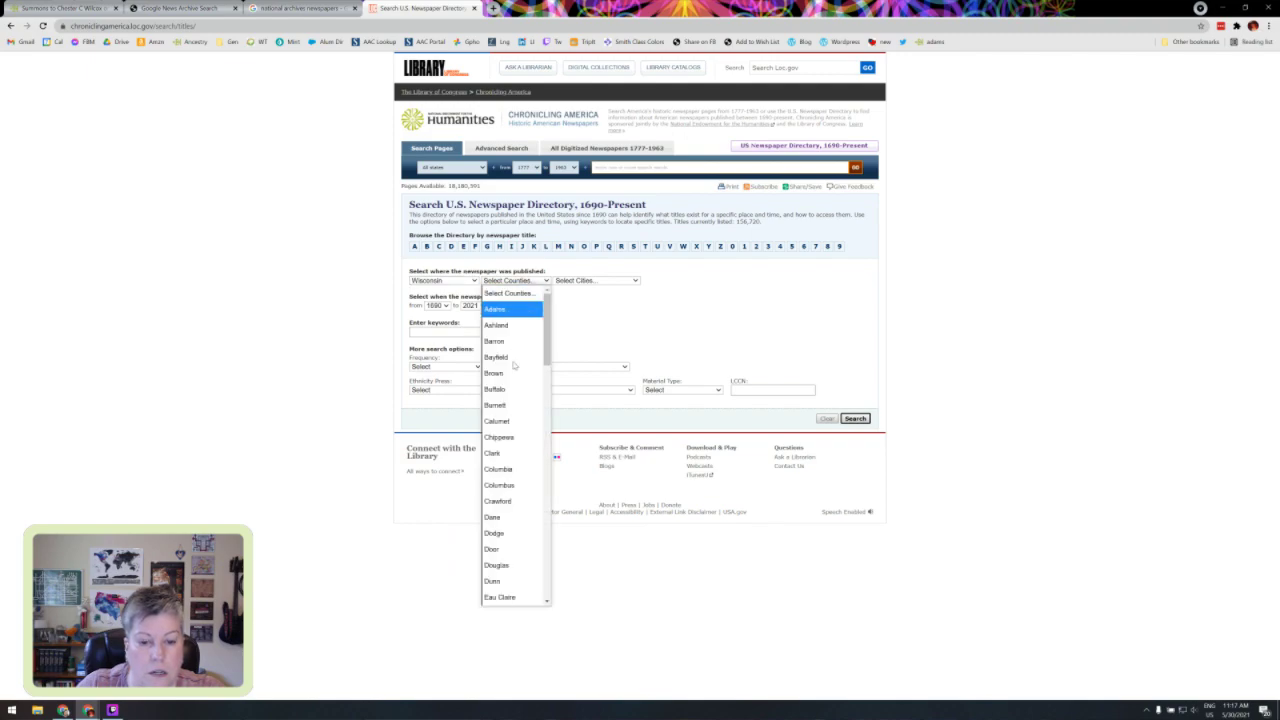
scroll(513, 366, "down", 14)
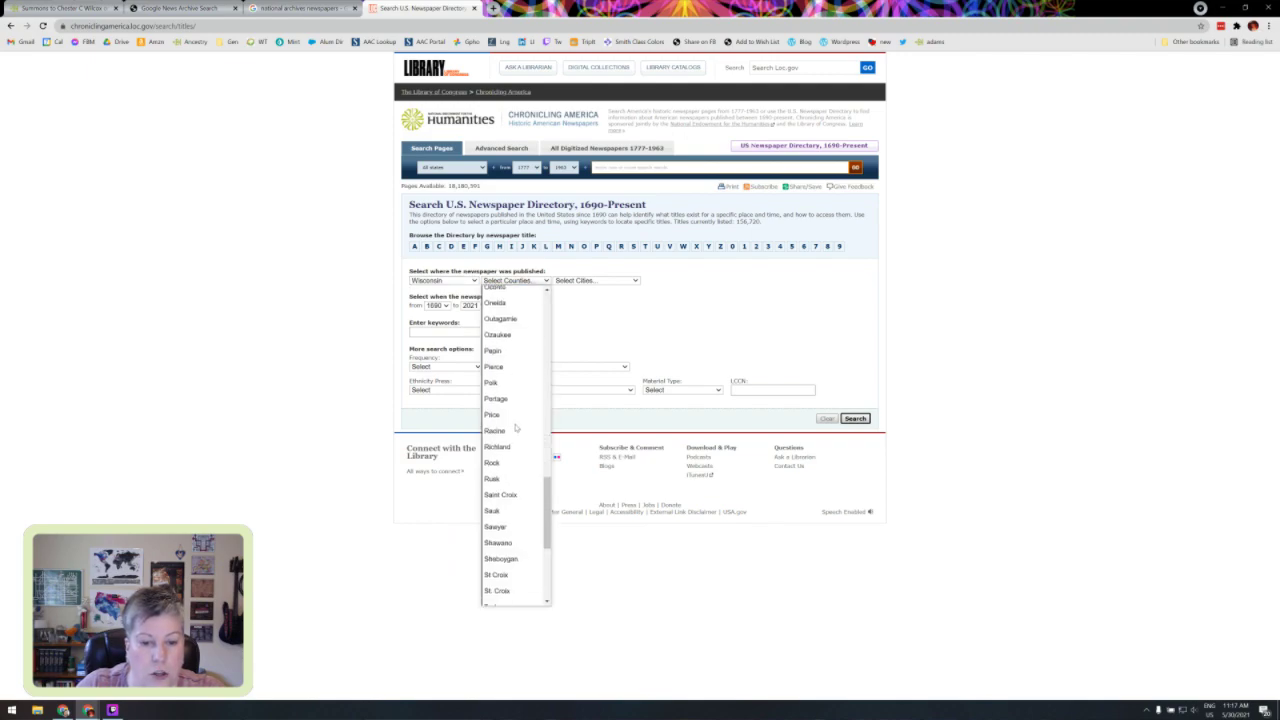
left_click(505, 462)
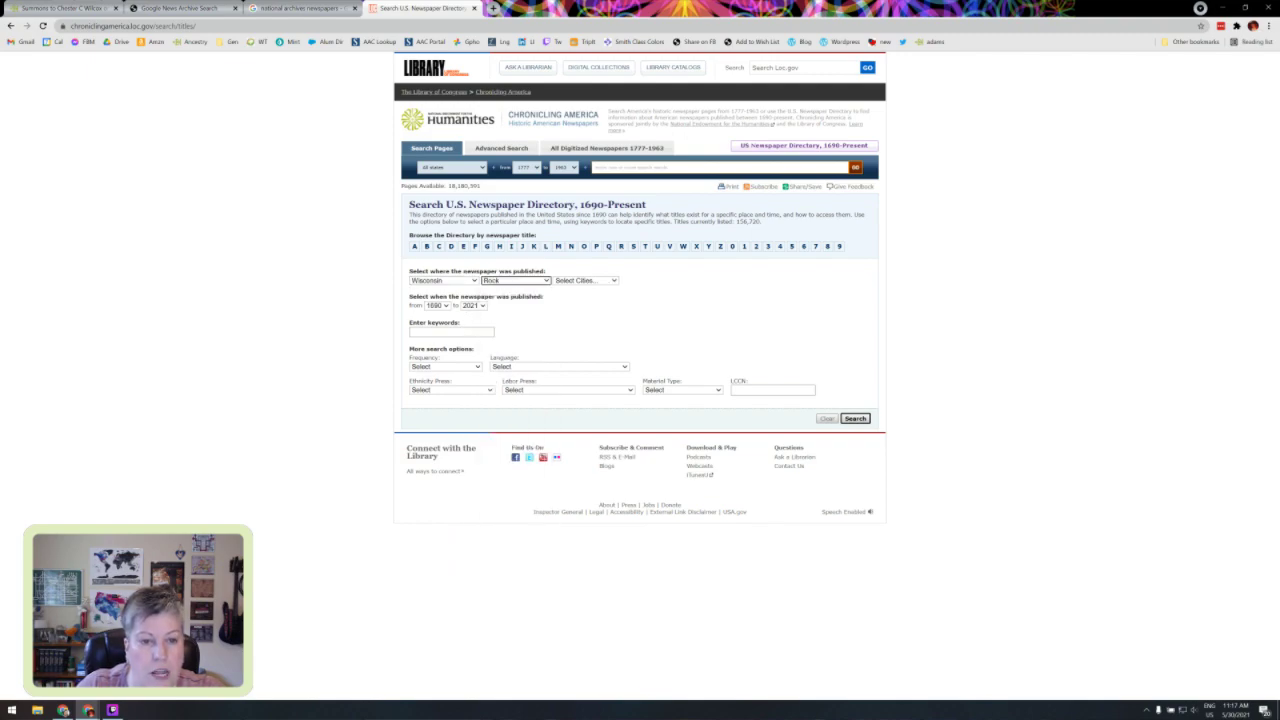
Step: Set the start of the directory search's publication period to 1860 and open the choices for its end year
left_click(442, 305)
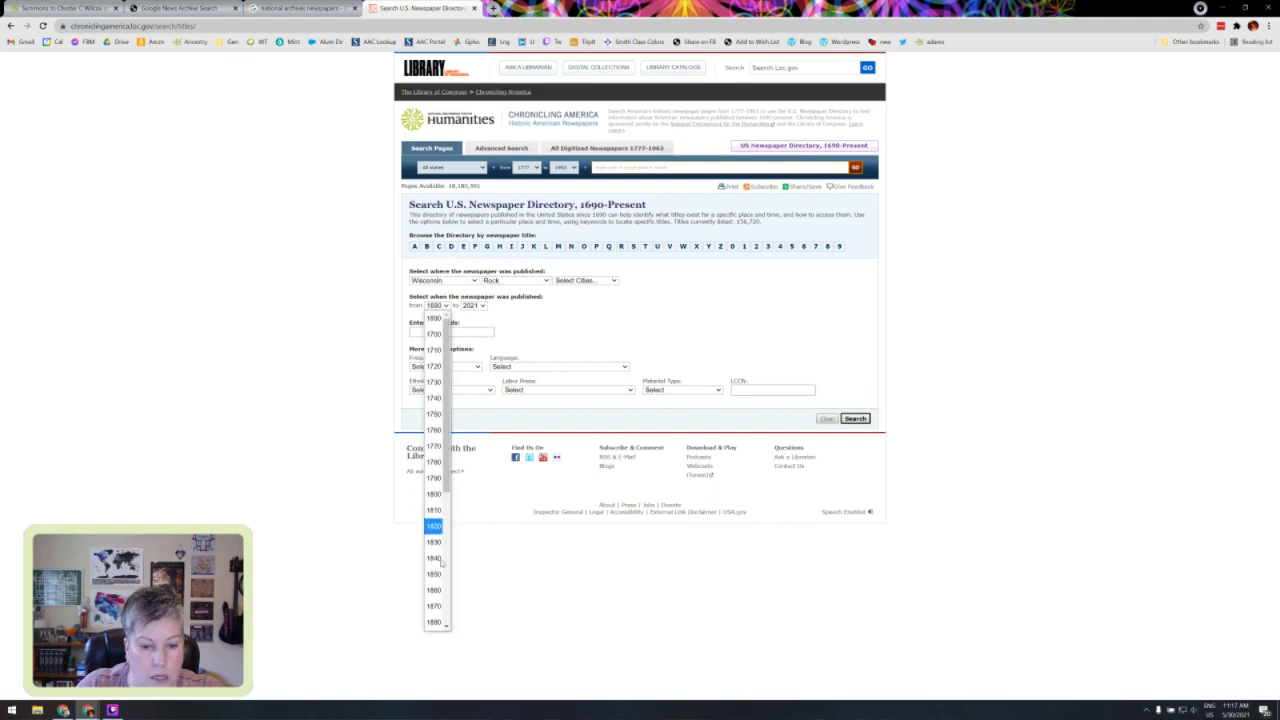
left_click(436, 590)
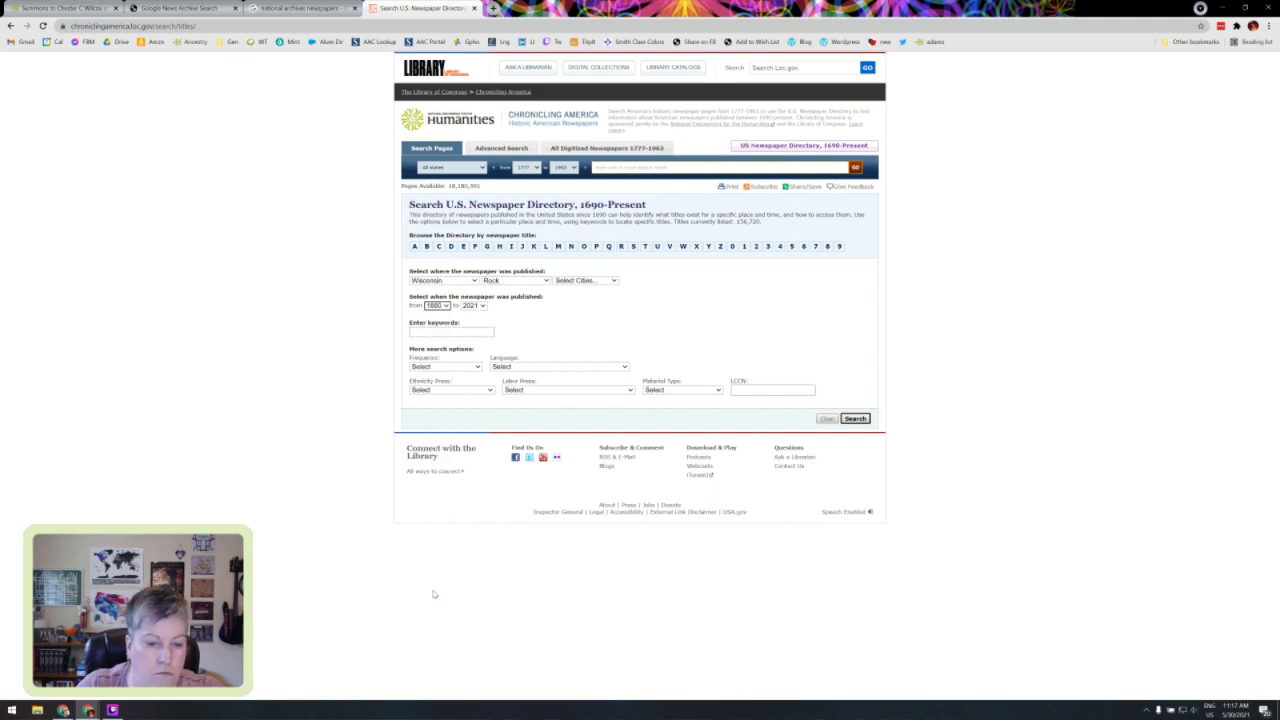
left_click(473, 305)
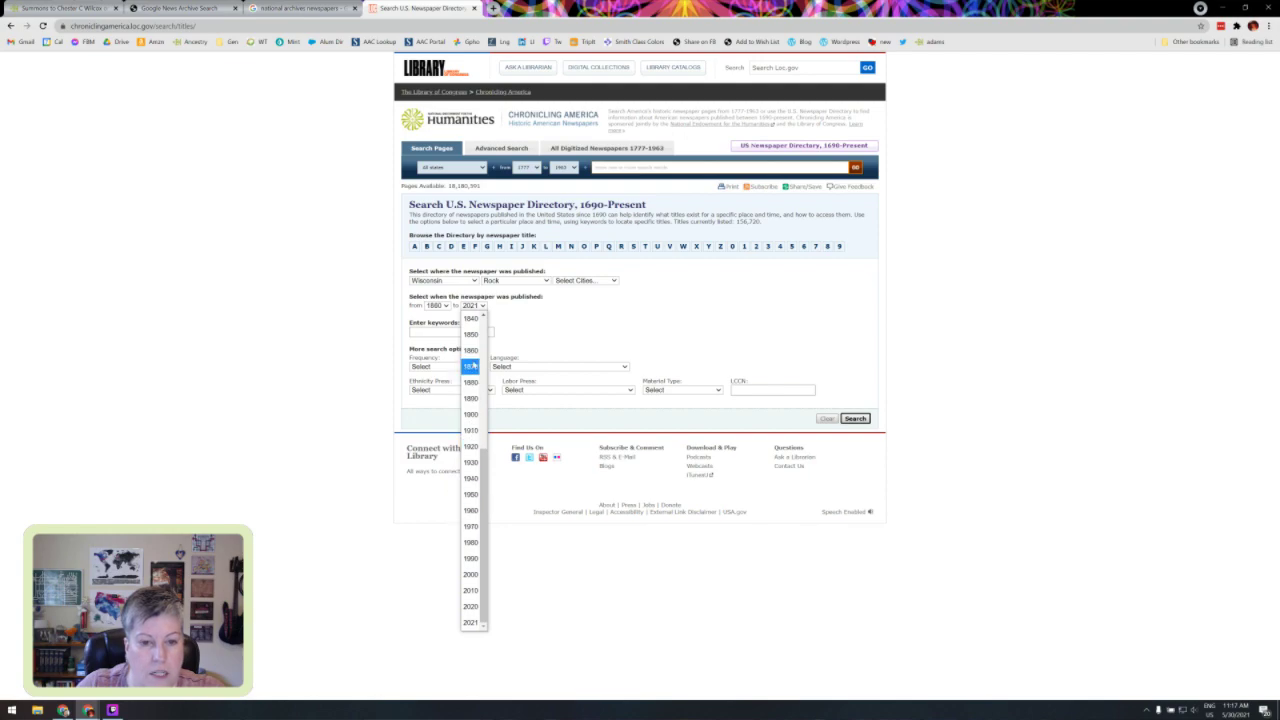
Step: Set the publication end year to 1870 and run the directory search for Rock County, Wisconsin newspapers
left_click(471, 366)
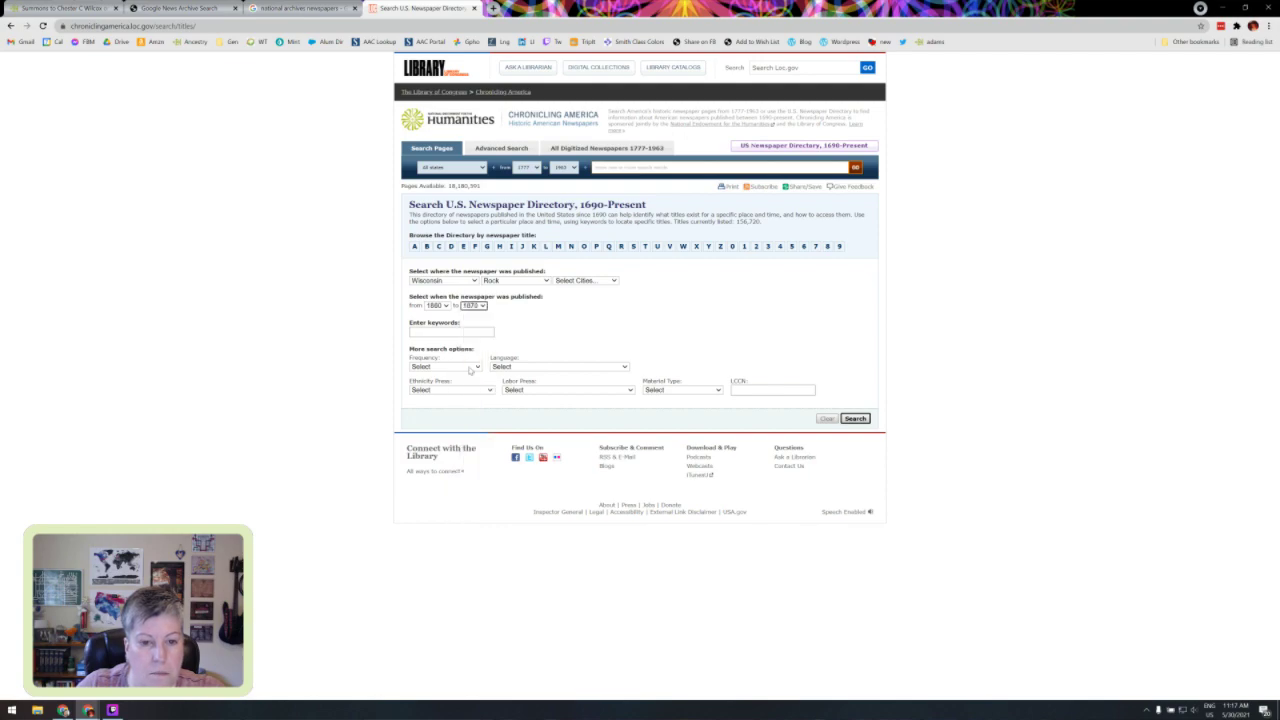
left_click(855, 418)
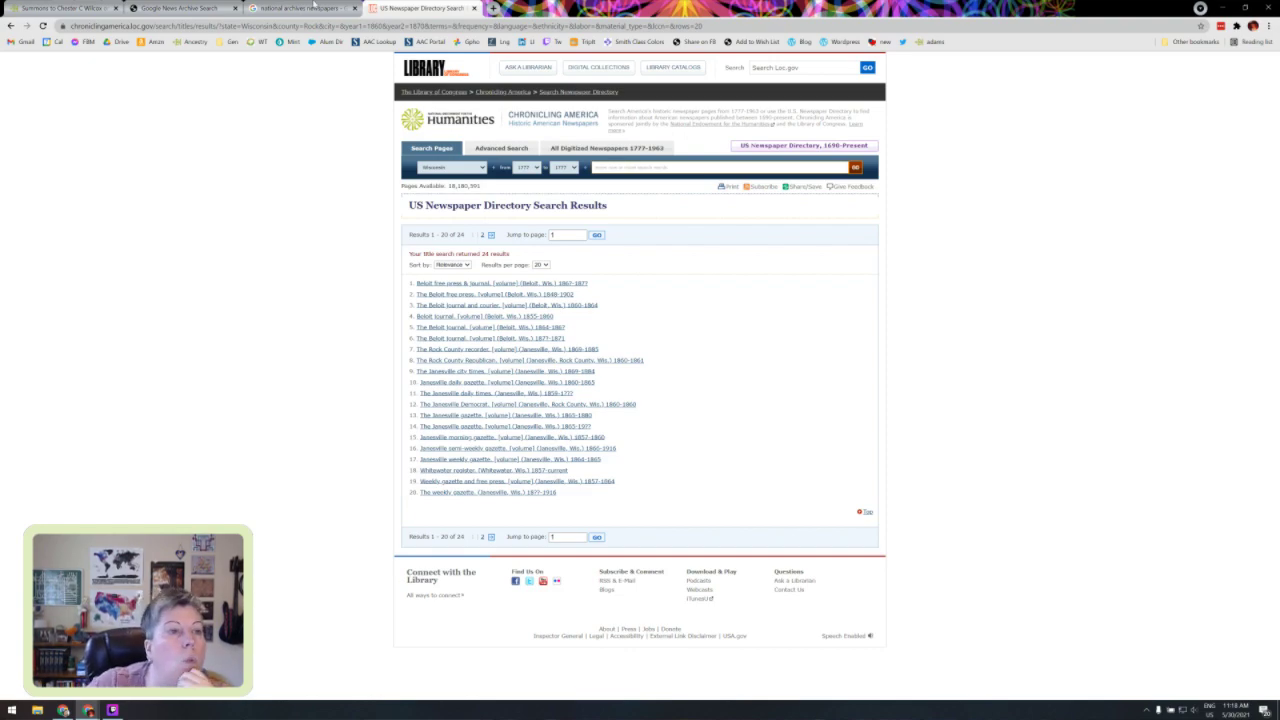
Step: Check the summons clipping on Ancestry, and view the Rock County Recorder 1869-1885 directory record in a separate tab before closing it
left_click(82, 10)
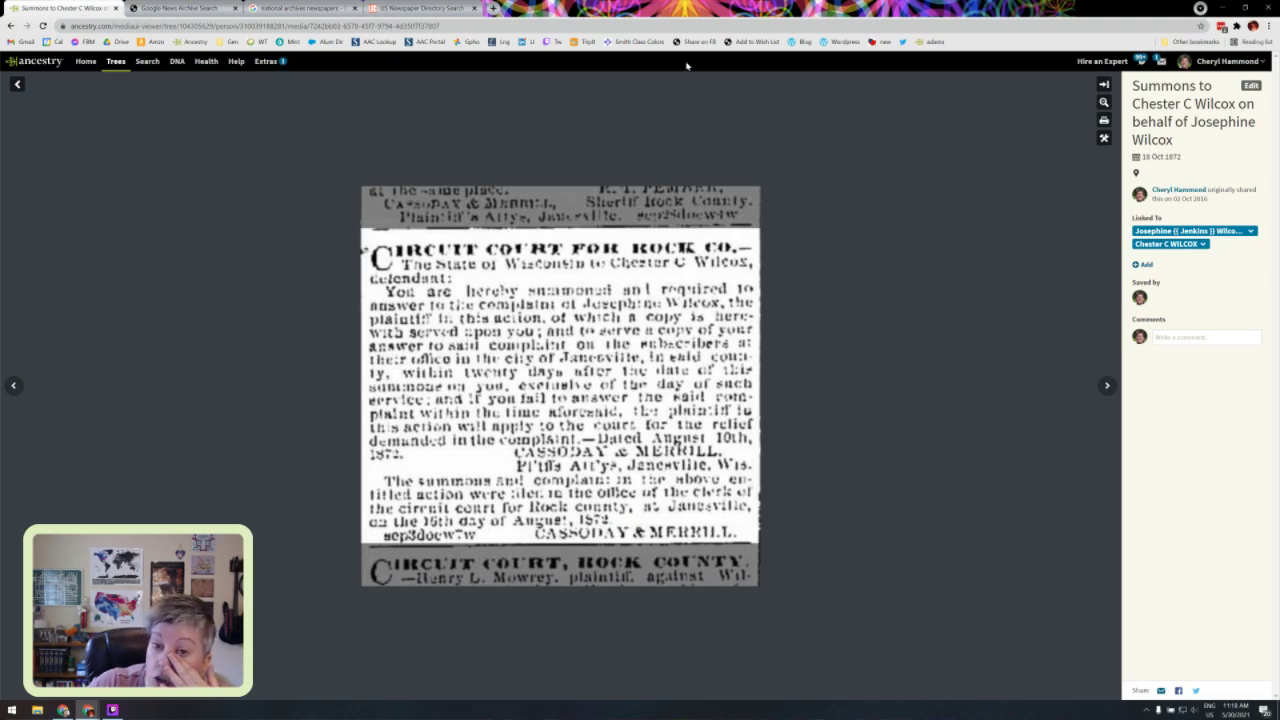
left_click(396, 9)
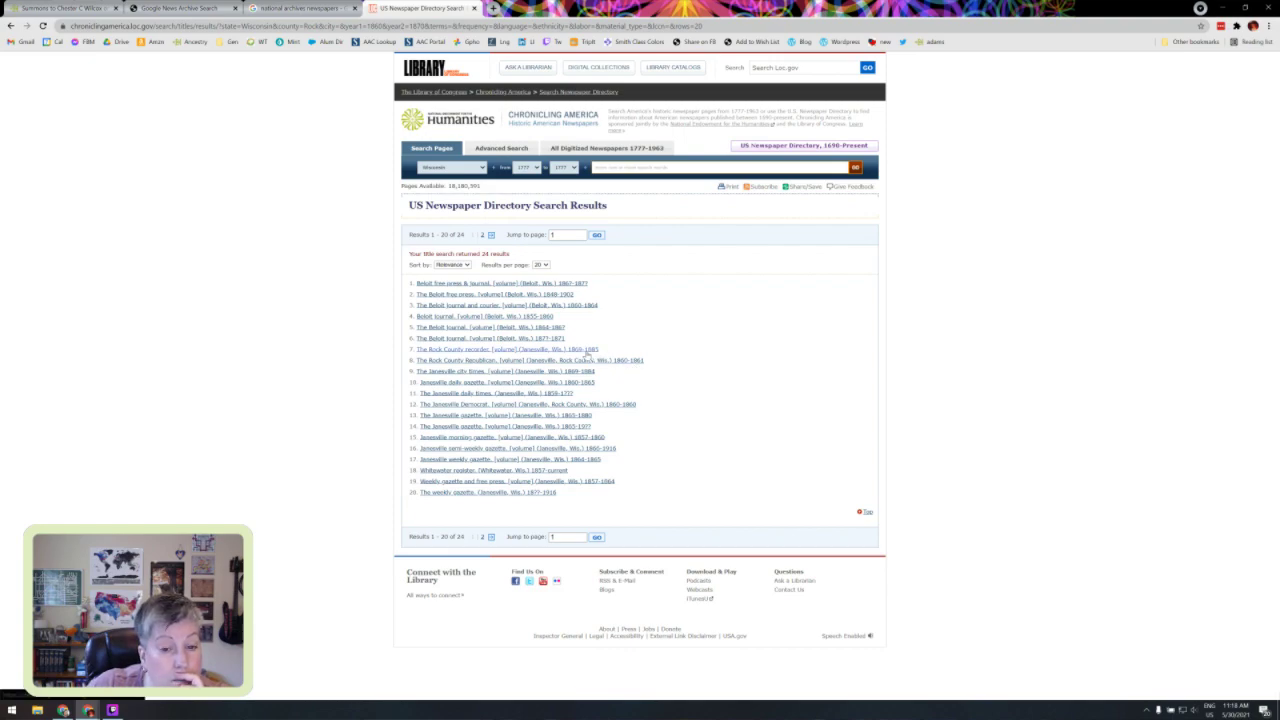
right_click(585, 355)
left_click(620, 369)
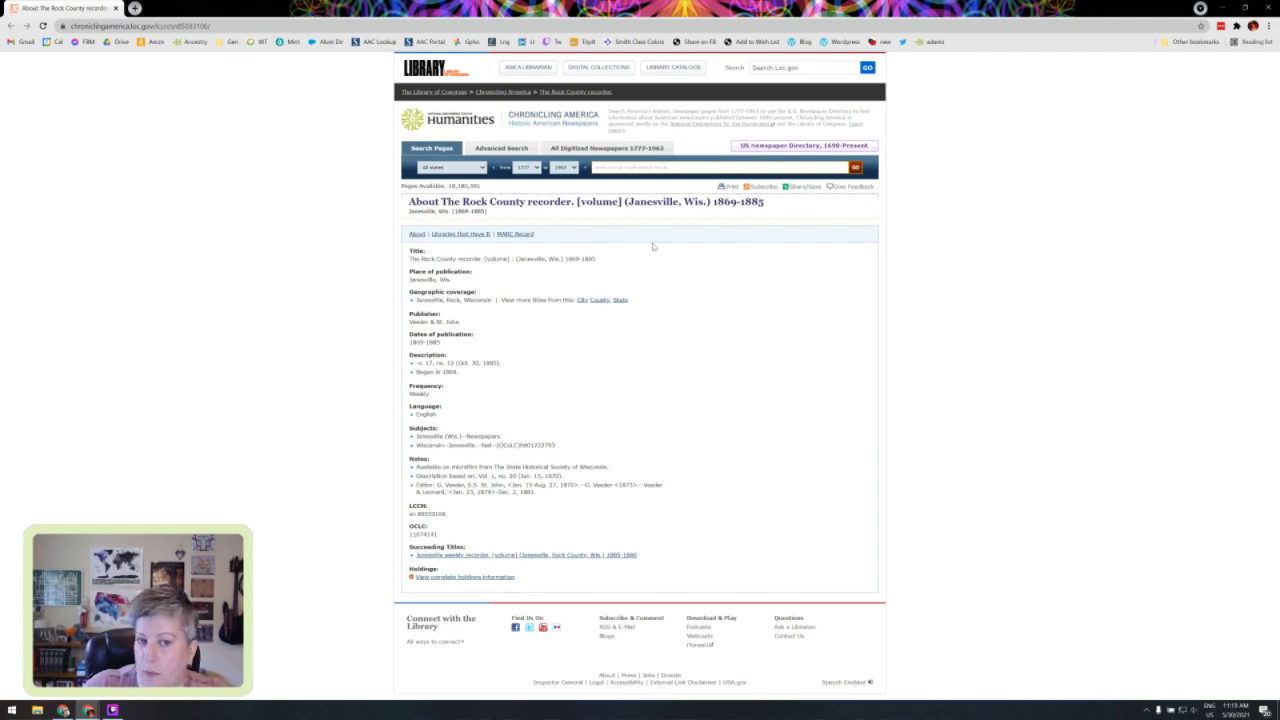
left_click(115, 8)
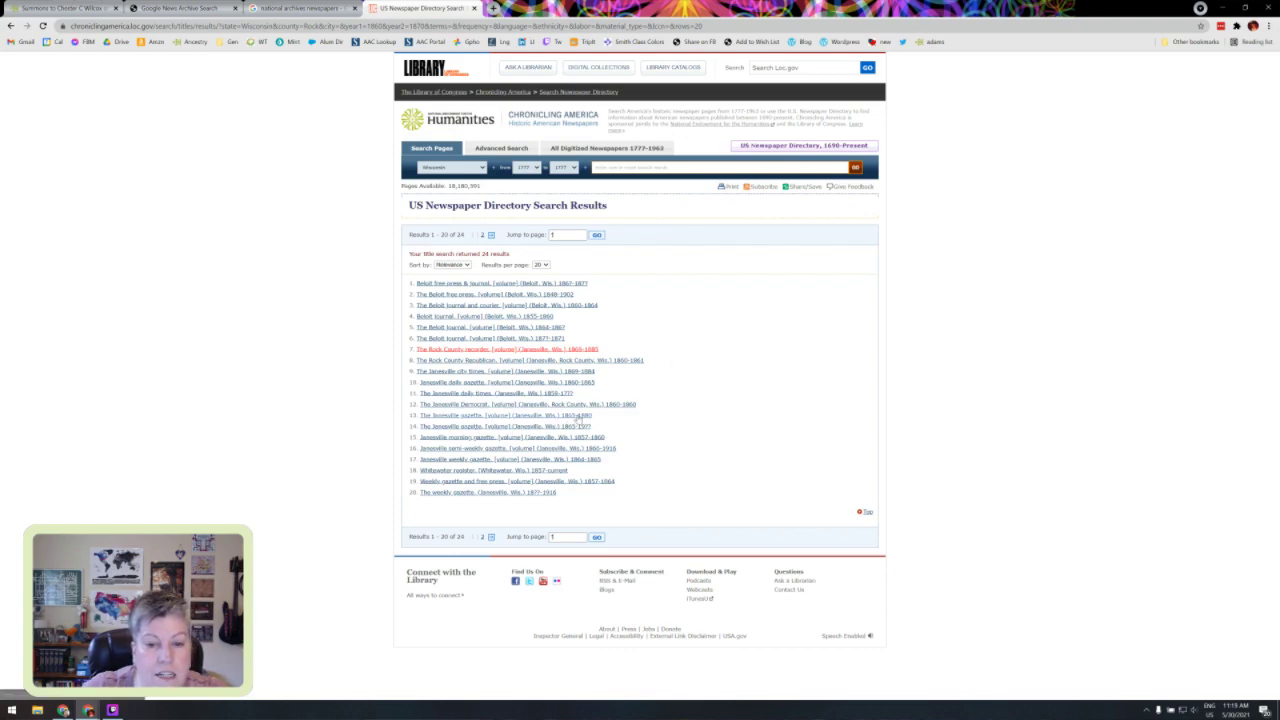
Step: Open the Janesville Gazette 1865-1880 record and review its complete library holdings
left_click(585, 416)
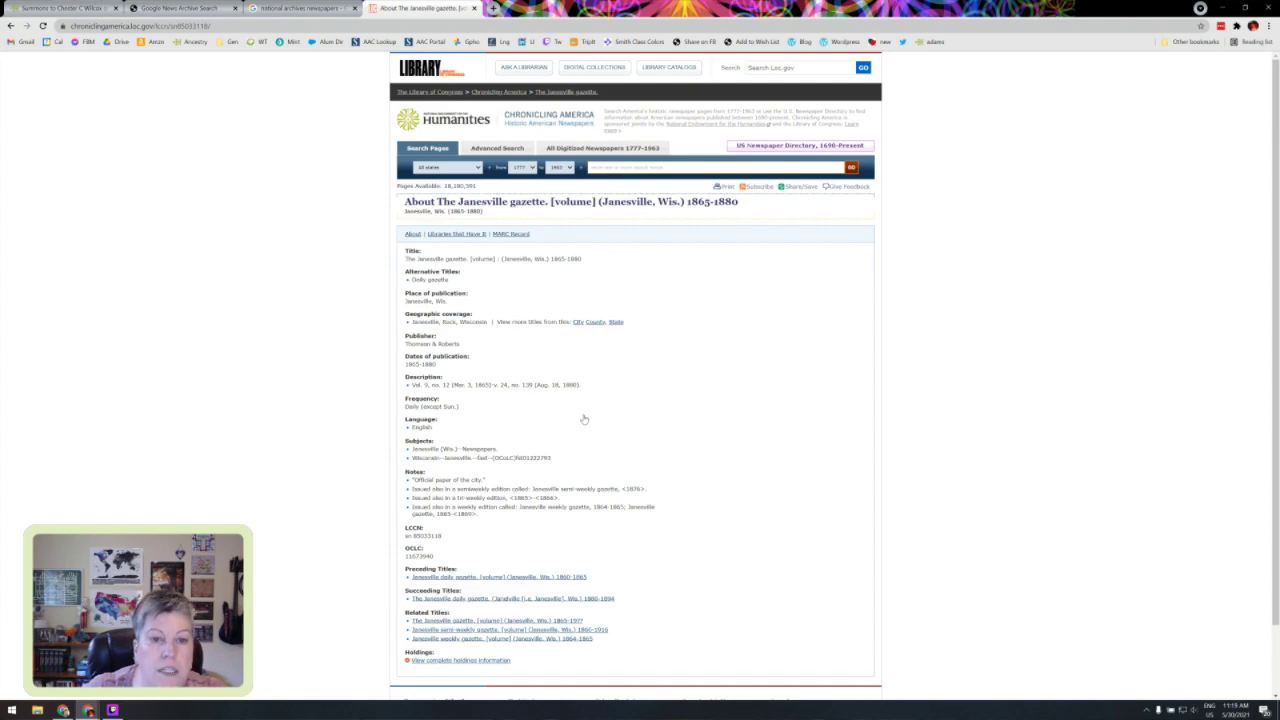
left_click(458, 662)
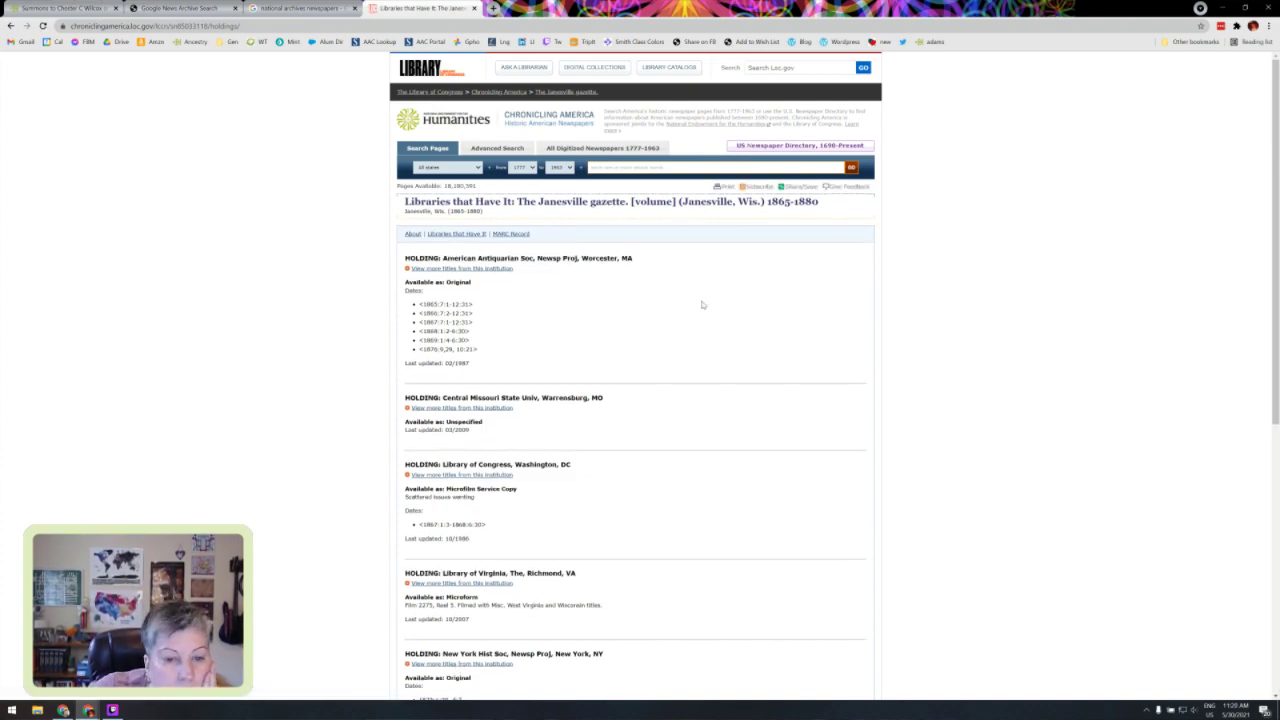
scroll(702, 304, "down", 1)
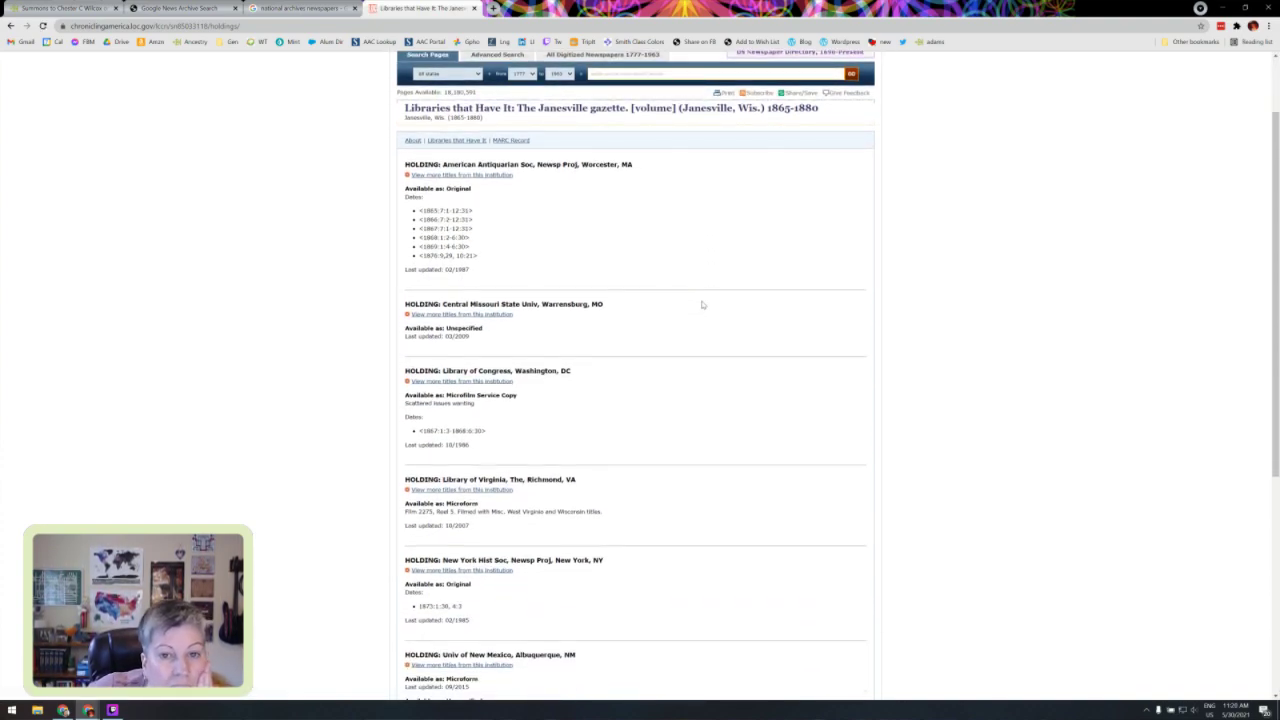
scroll(702, 304, "down", 1)
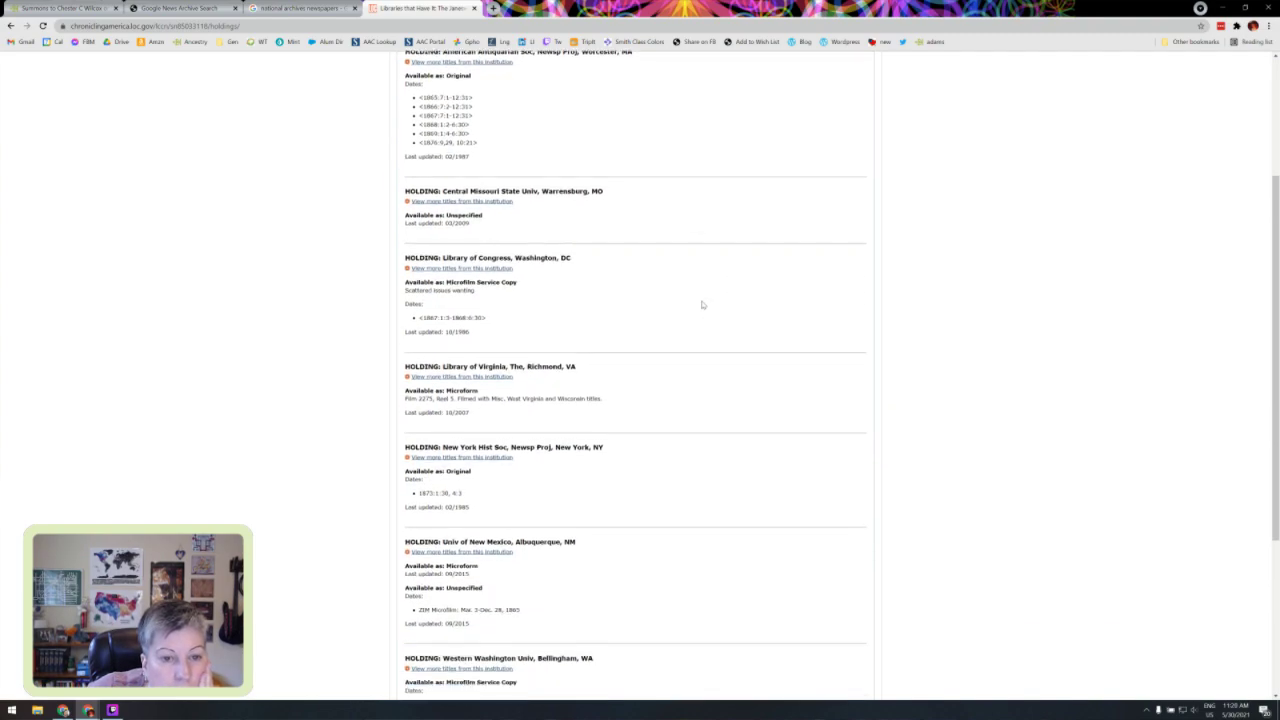
scroll(702, 304, "down", 1)
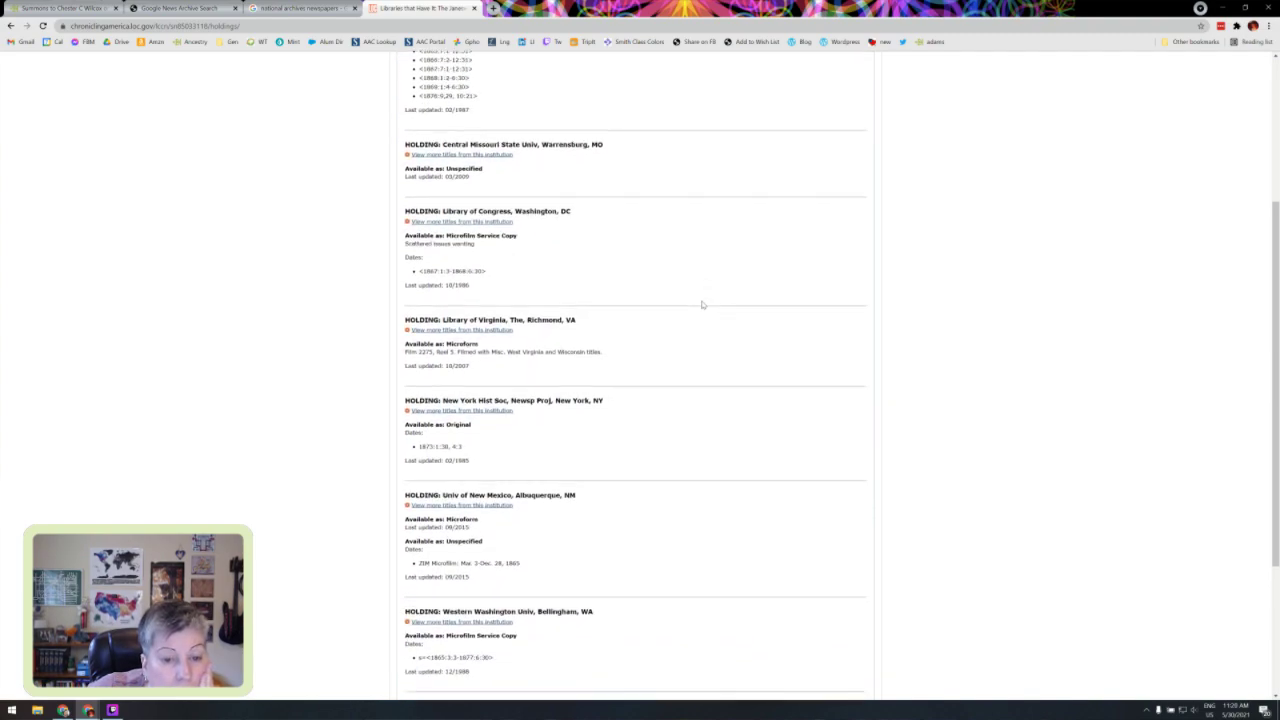
scroll(702, 304, "down", 1)
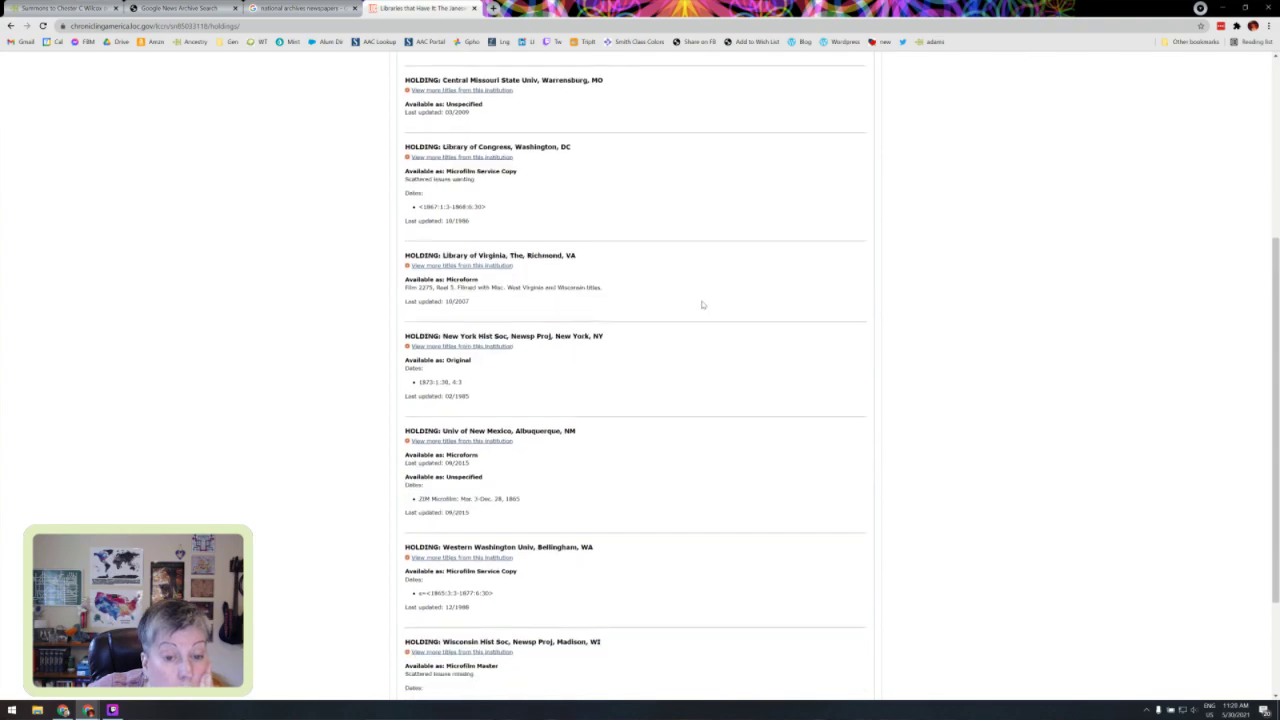
scroll(702, 304, "down", 1)
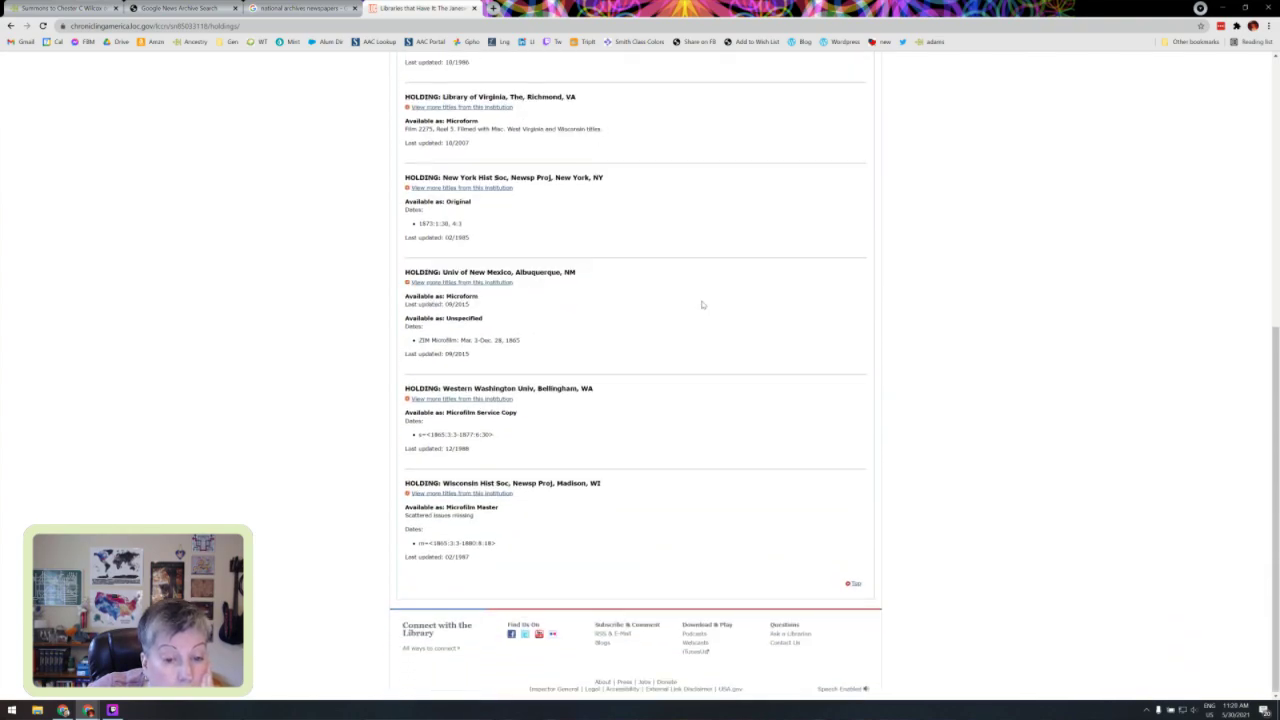
scroll(702, 304, "up", 5)
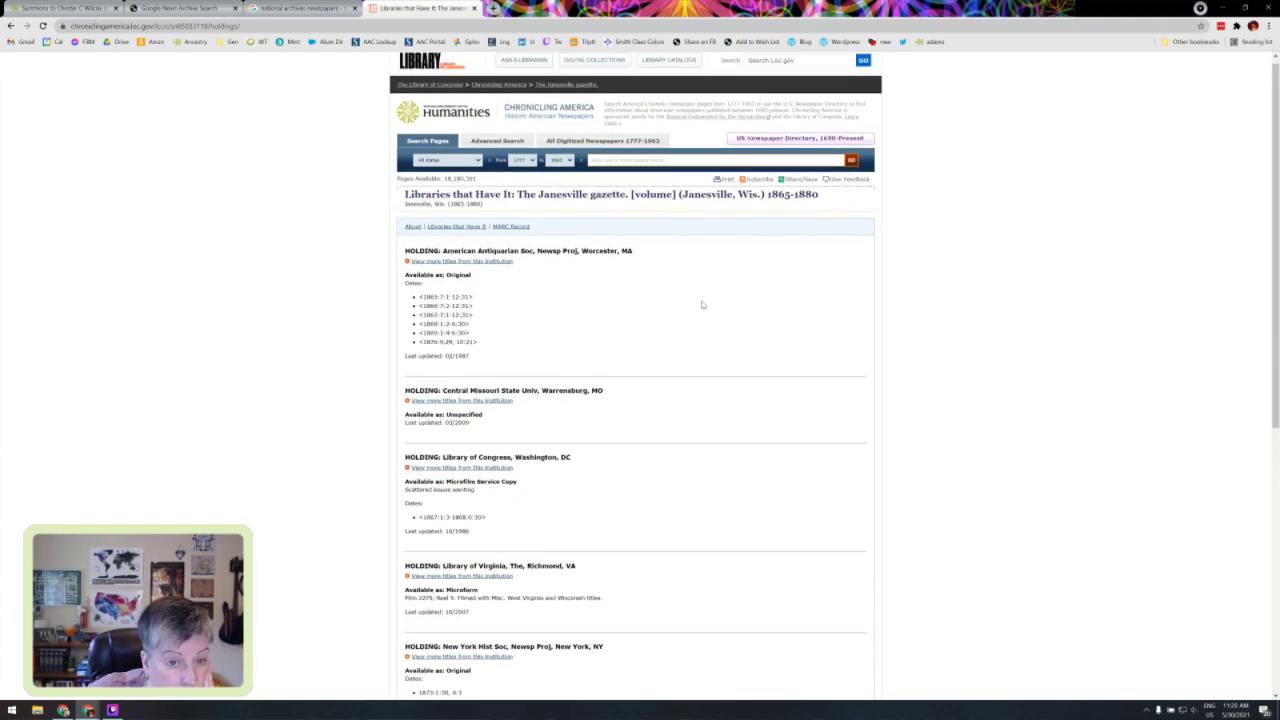
scroll(260, 86, "up", 1)
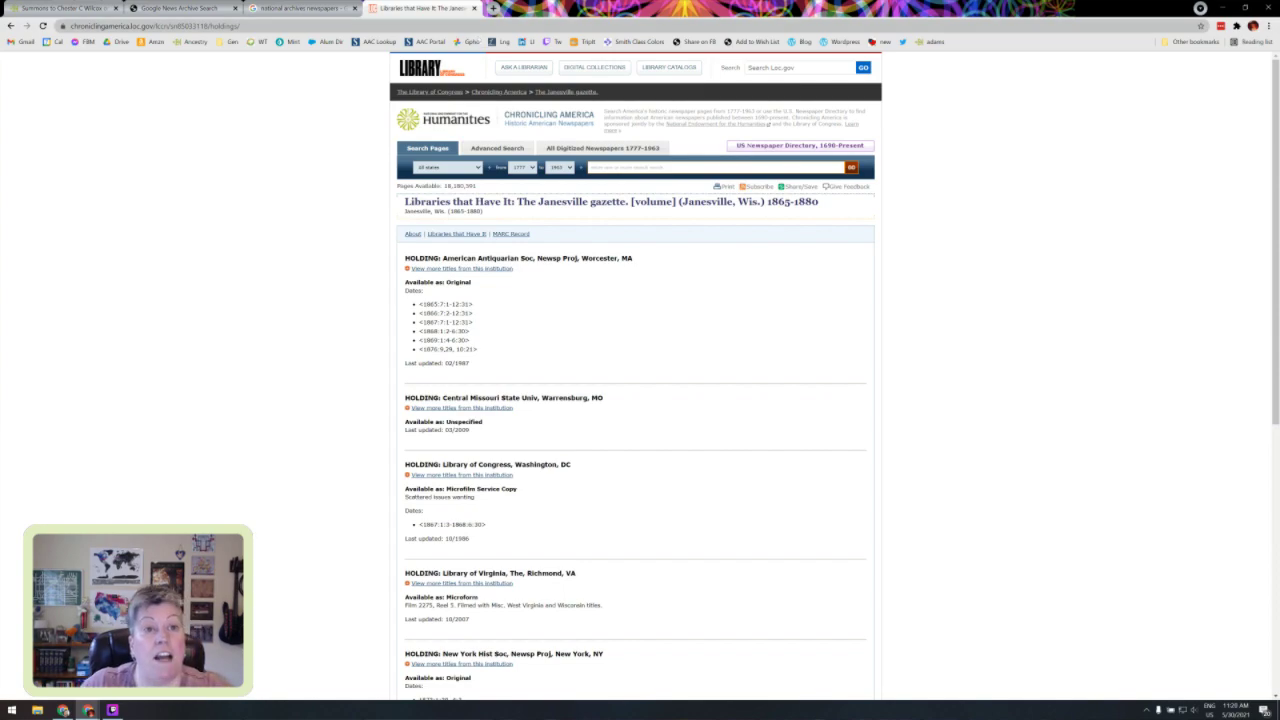
Step: Go to newspapers.com in the current tab
left_click(240, 26)
key("ctrl+a")
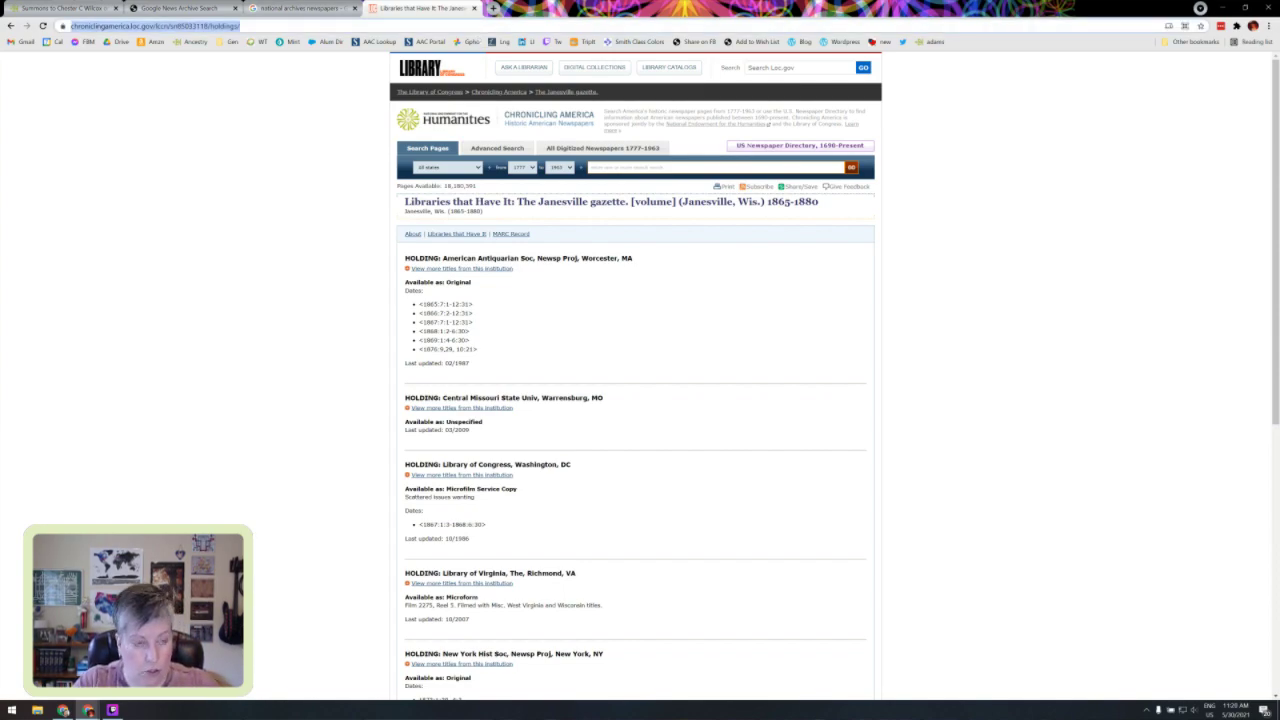
type("newspapers.co")
key("Return")
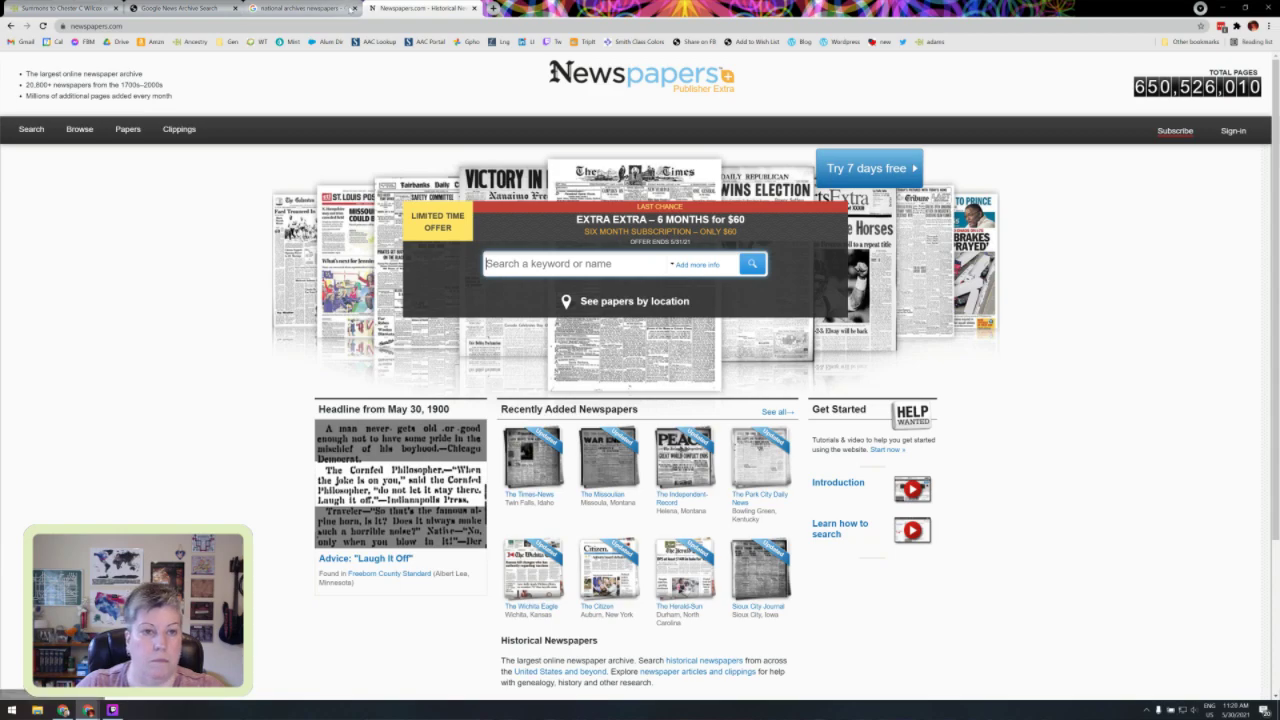
Step: Move the Newspapers.com tab to a separate window for account sign-in and return it to the original browser window
left_click_drag(387, 12, 389, 92)
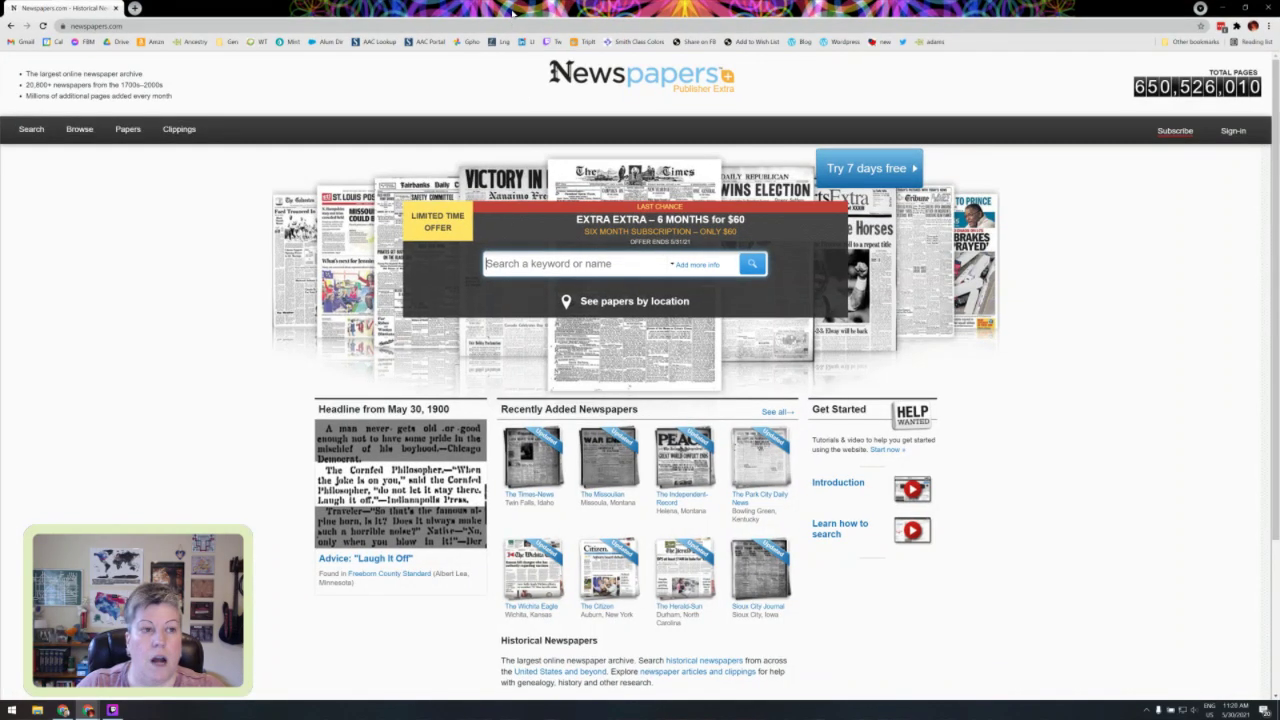
left_click_drag(520, 10, 1279, 60)
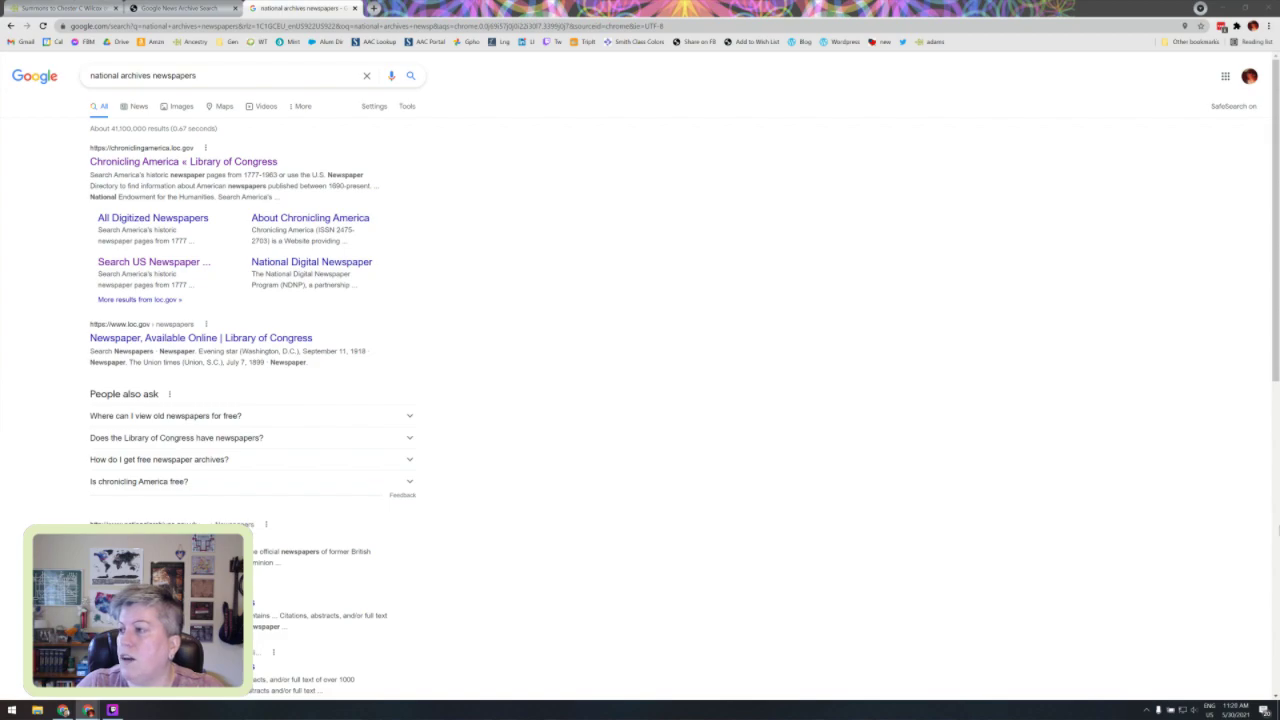
left_click_drag(1279, 60, 432, 15)
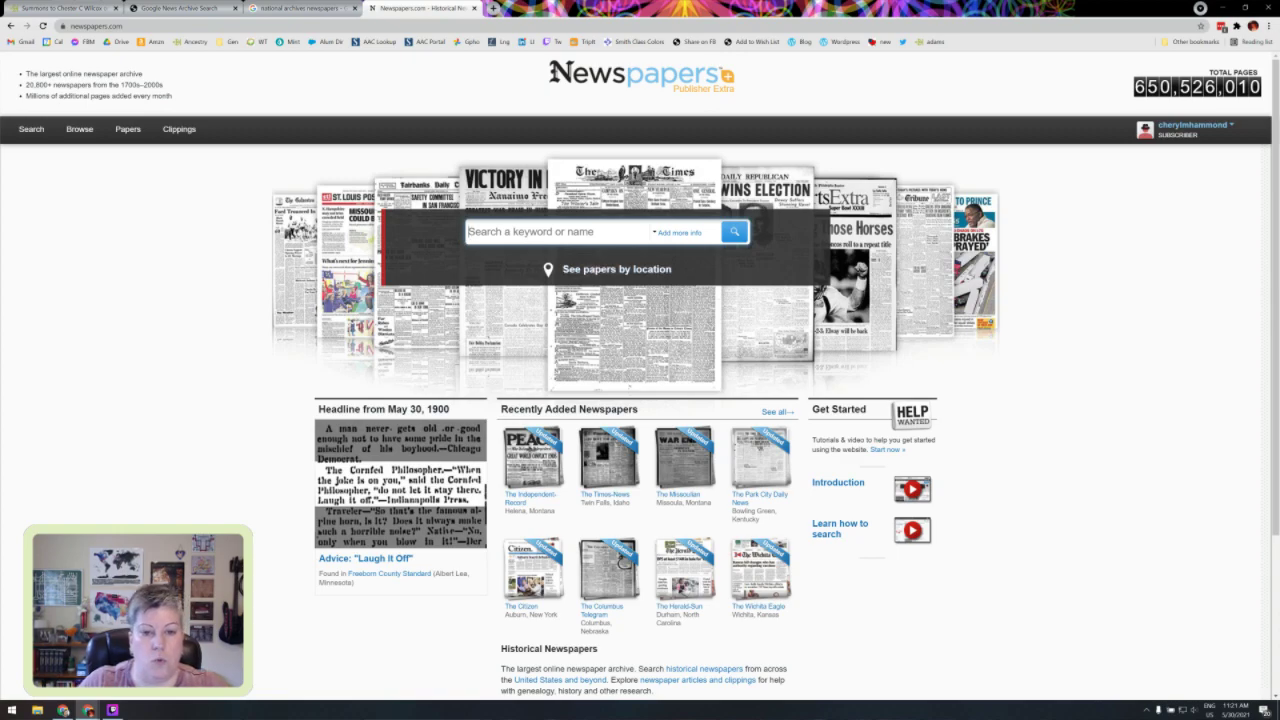
Step: Search Newspapers.com for "janesville" and dismiss the notice about new search features
left_click(560, 231)
type("jane")
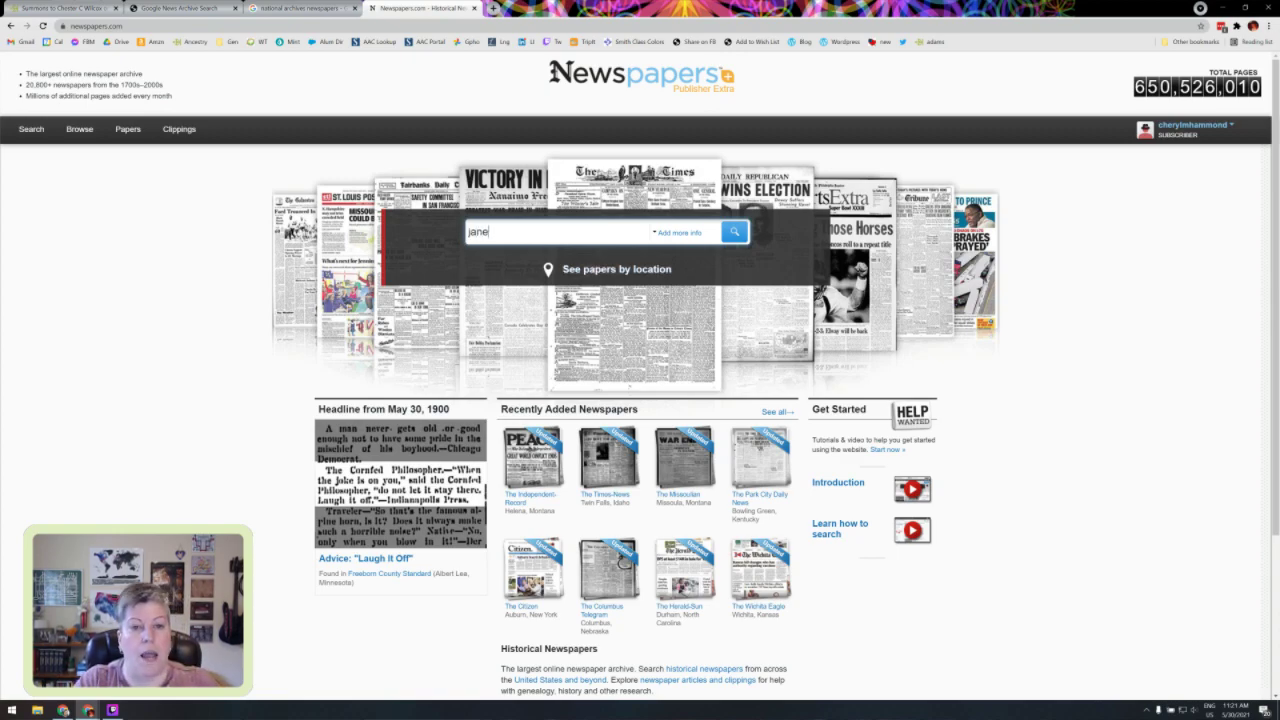
type("sville")
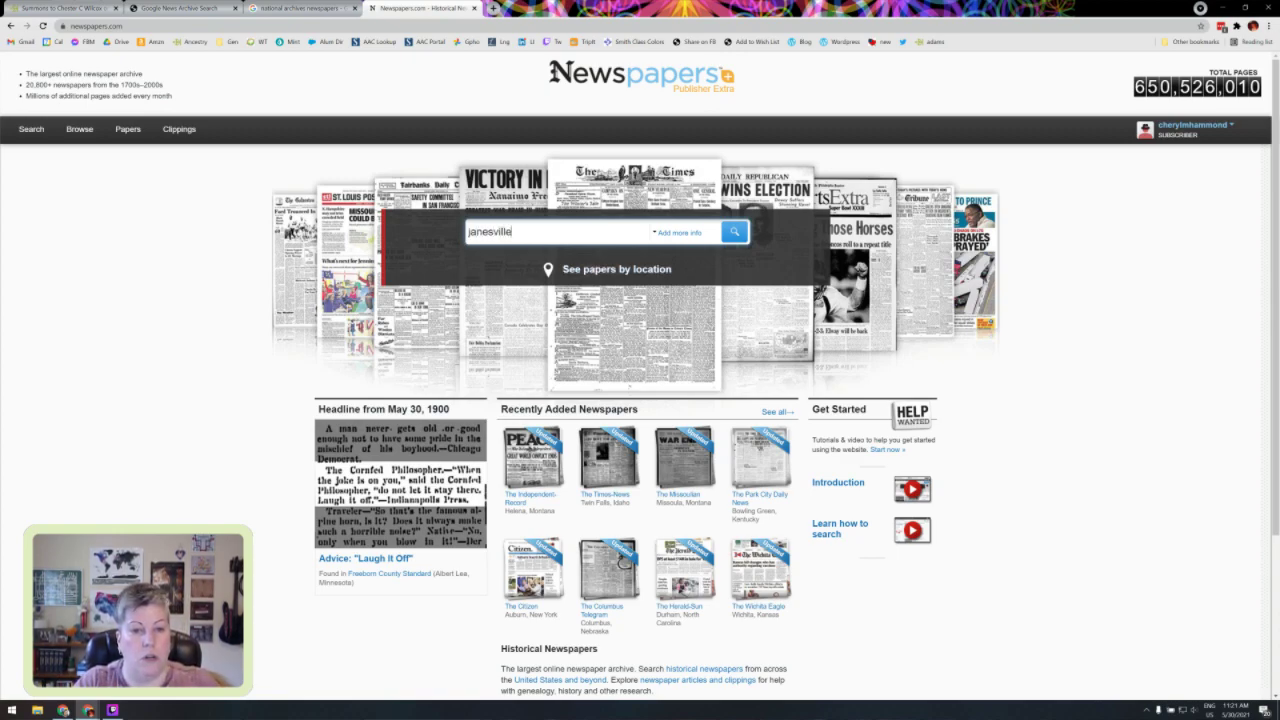
key("Return")
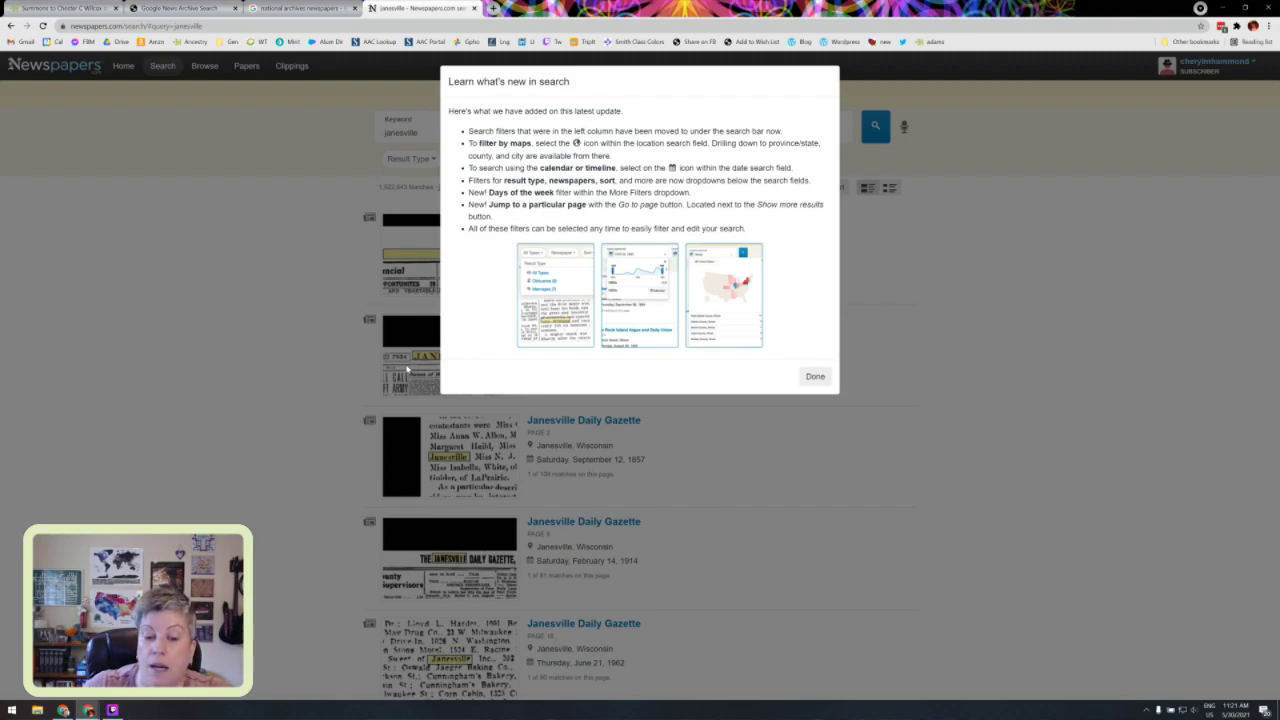
left_click(815, 376)
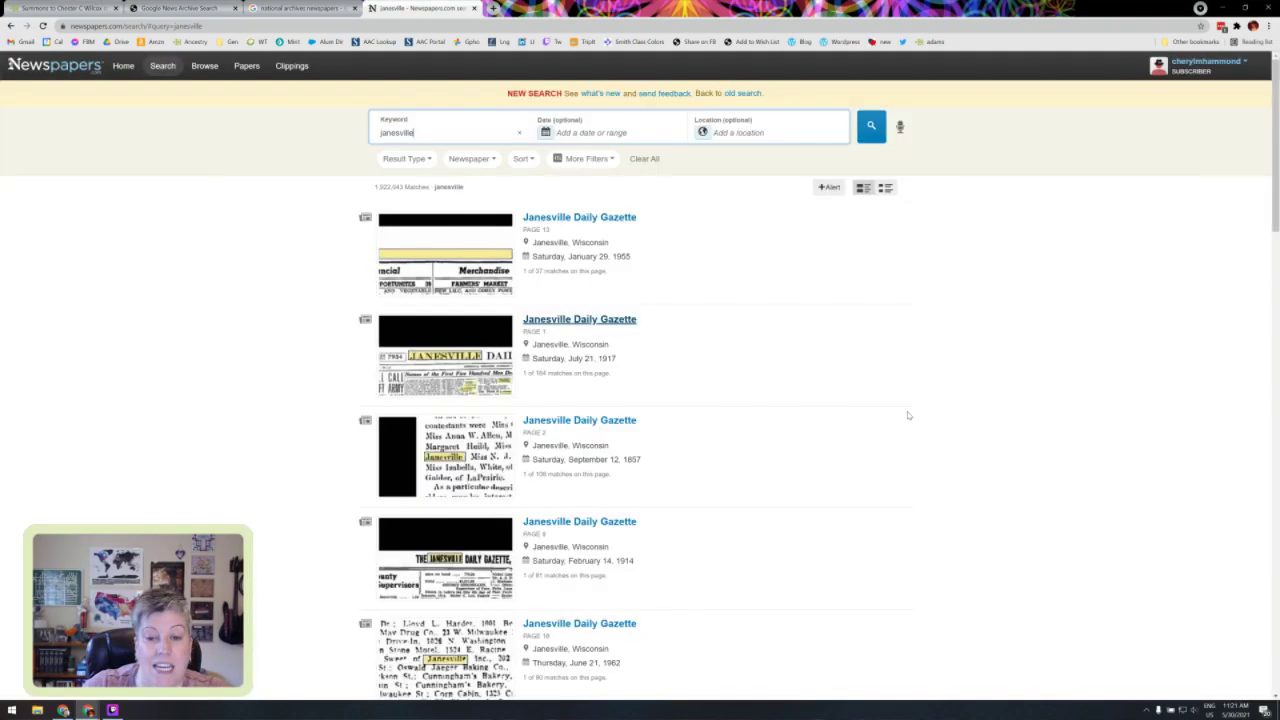
Step: Open the January 29, 1955 Janesville Daily Gazette result and browse that paper's issues for 1872
left_click(607, 218)
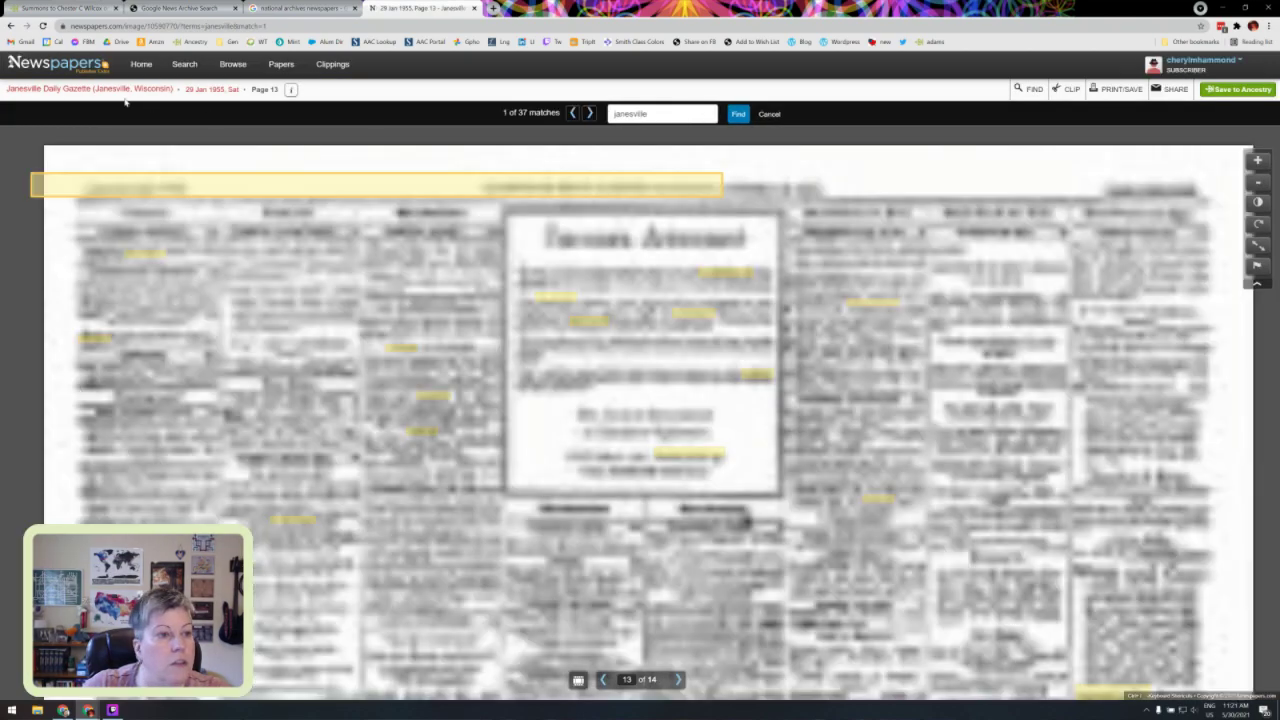
left_click(55, 89)
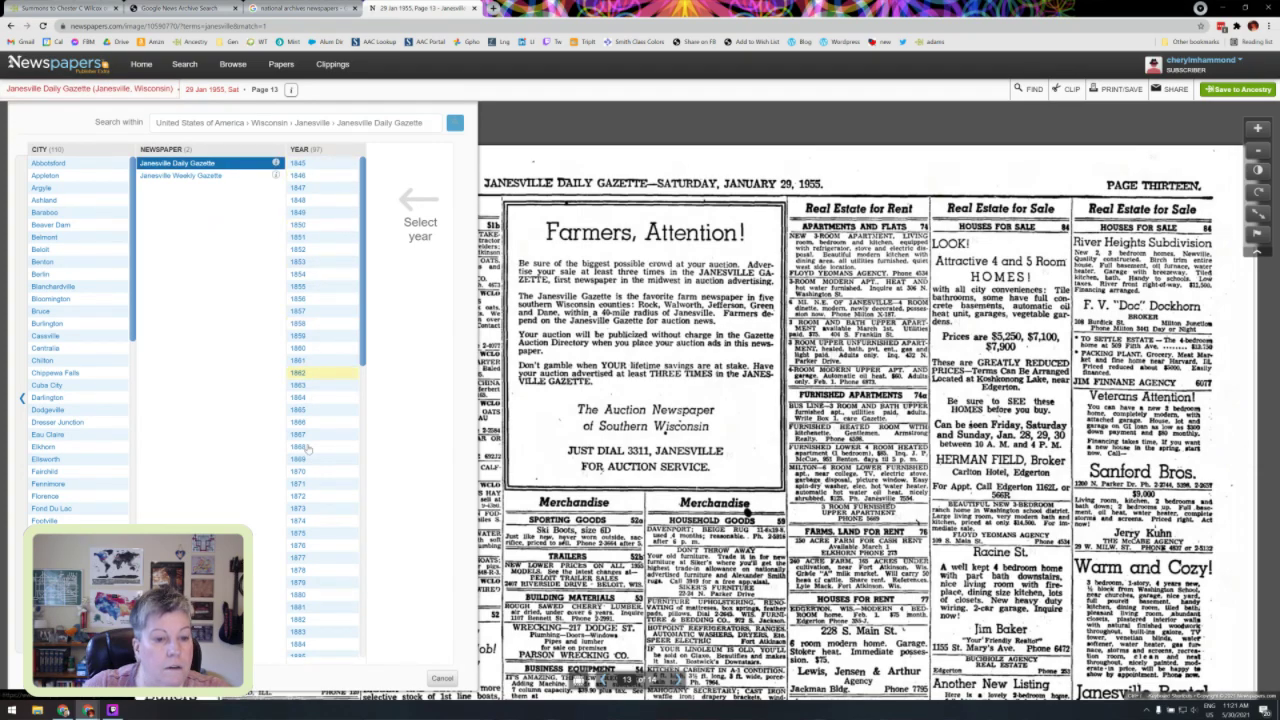
left_click(300, 496)
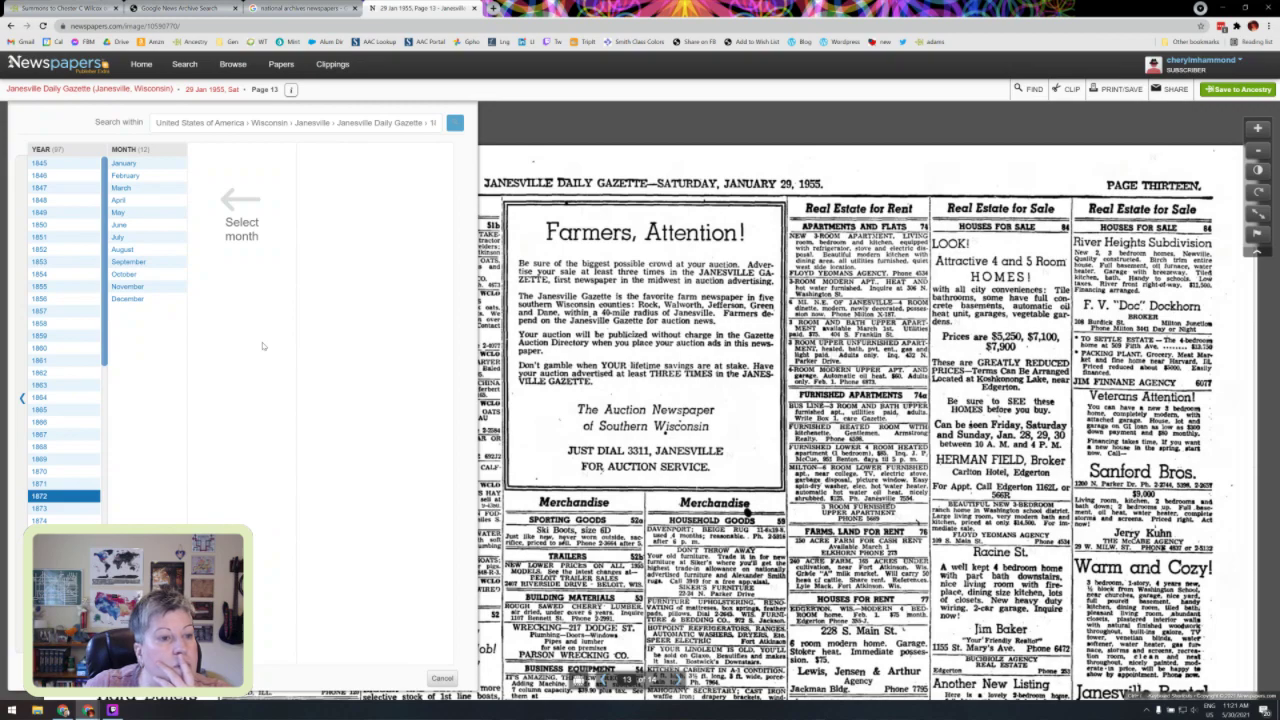
Step: Check the summons clipping's date on Ancestry and select the 18 Oct 1872 issue of the Janesville Daily Gazette
left_click(65, 8)
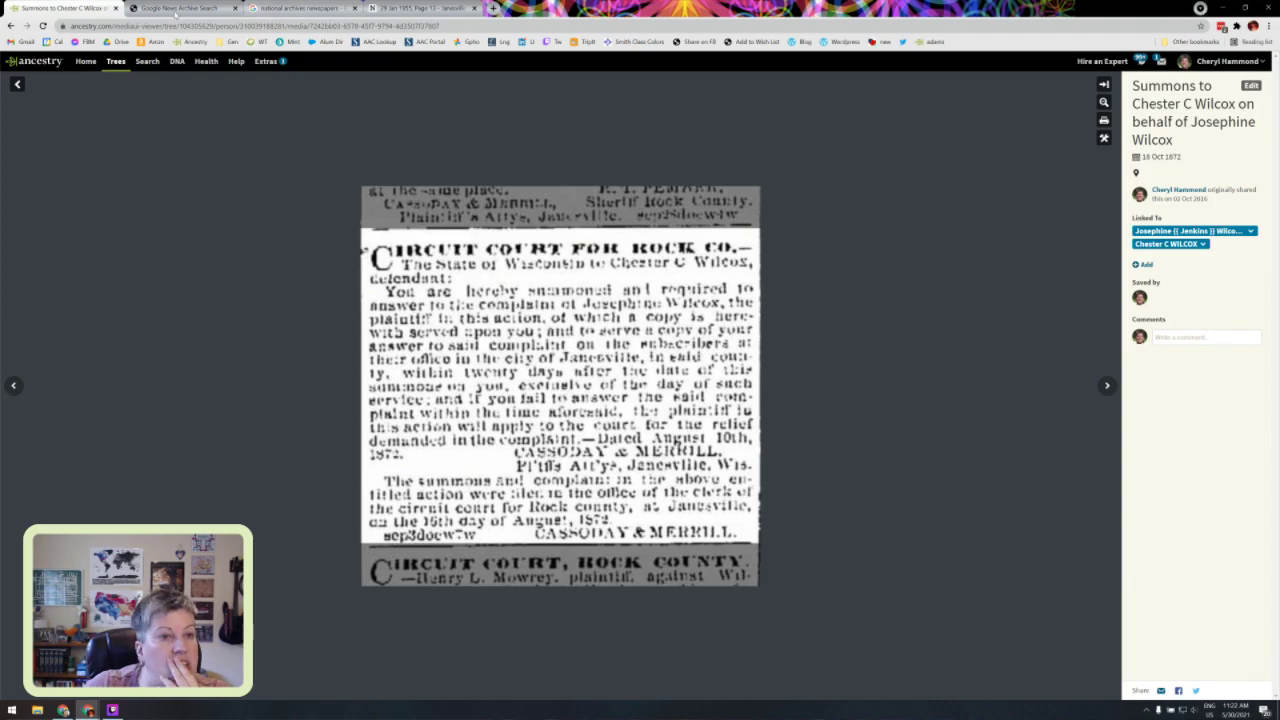
left_click(380, 9)
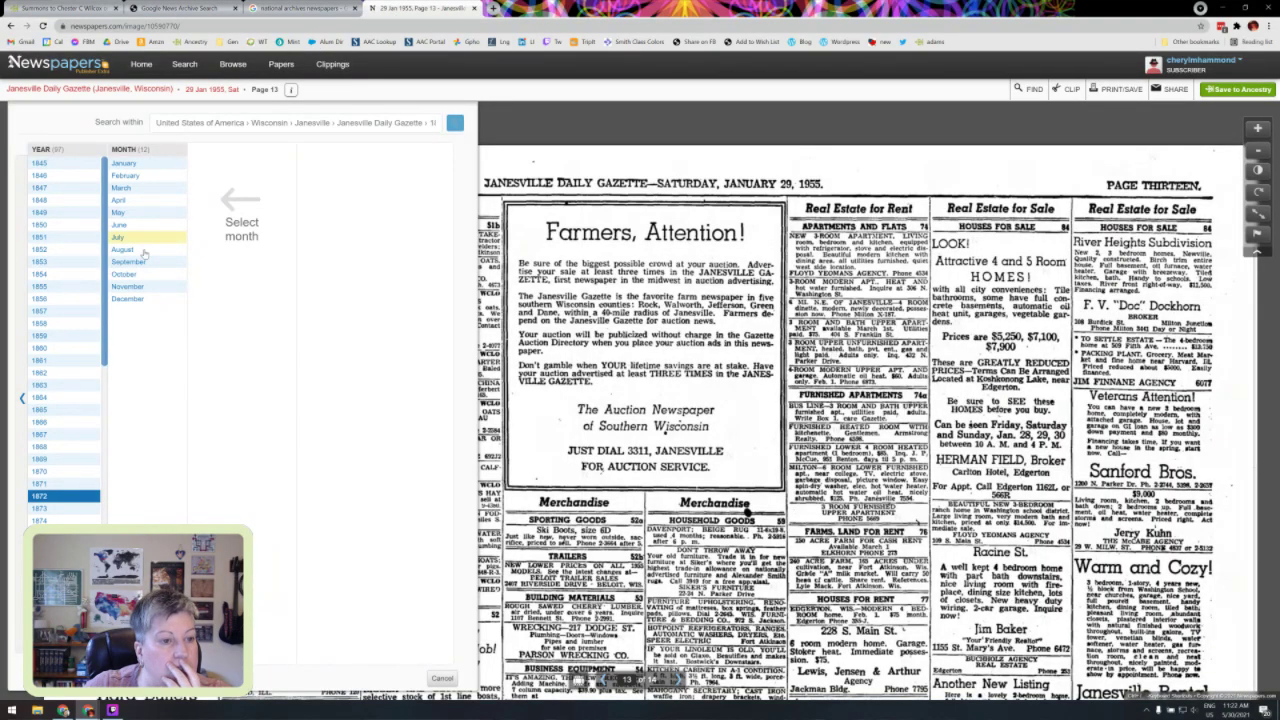
left_click(127, 276)
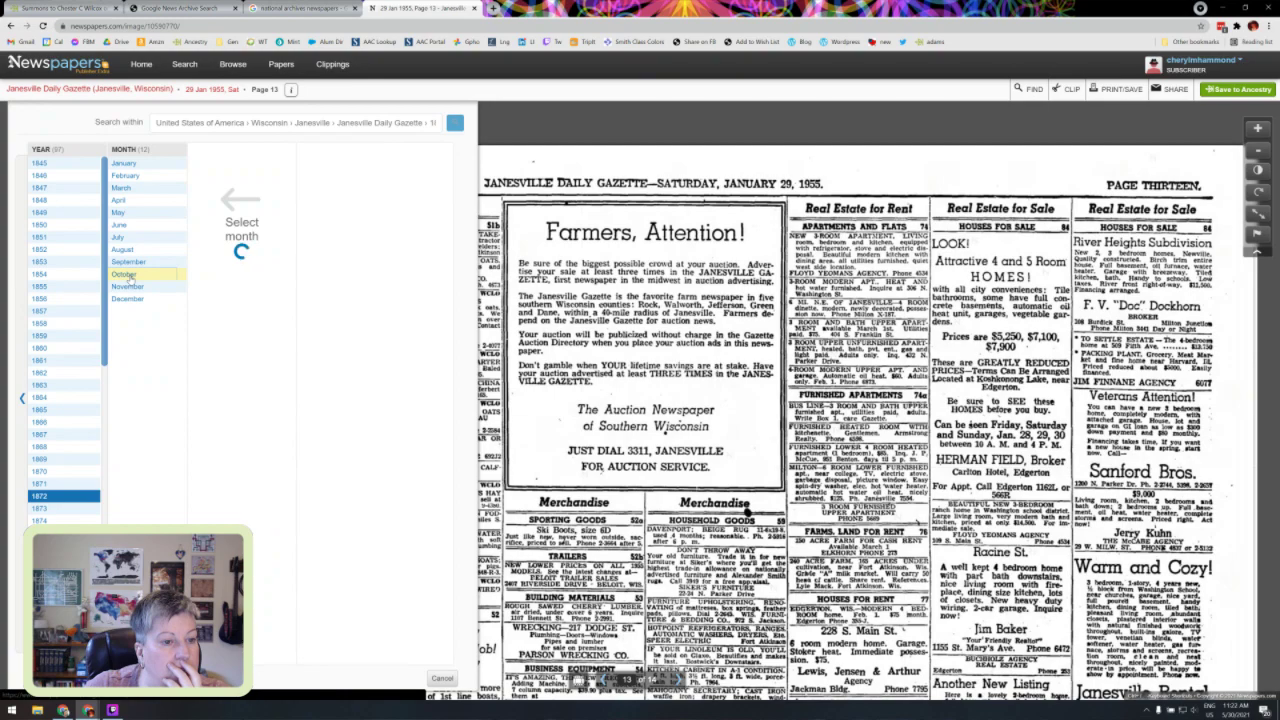
left_click(204, 352)
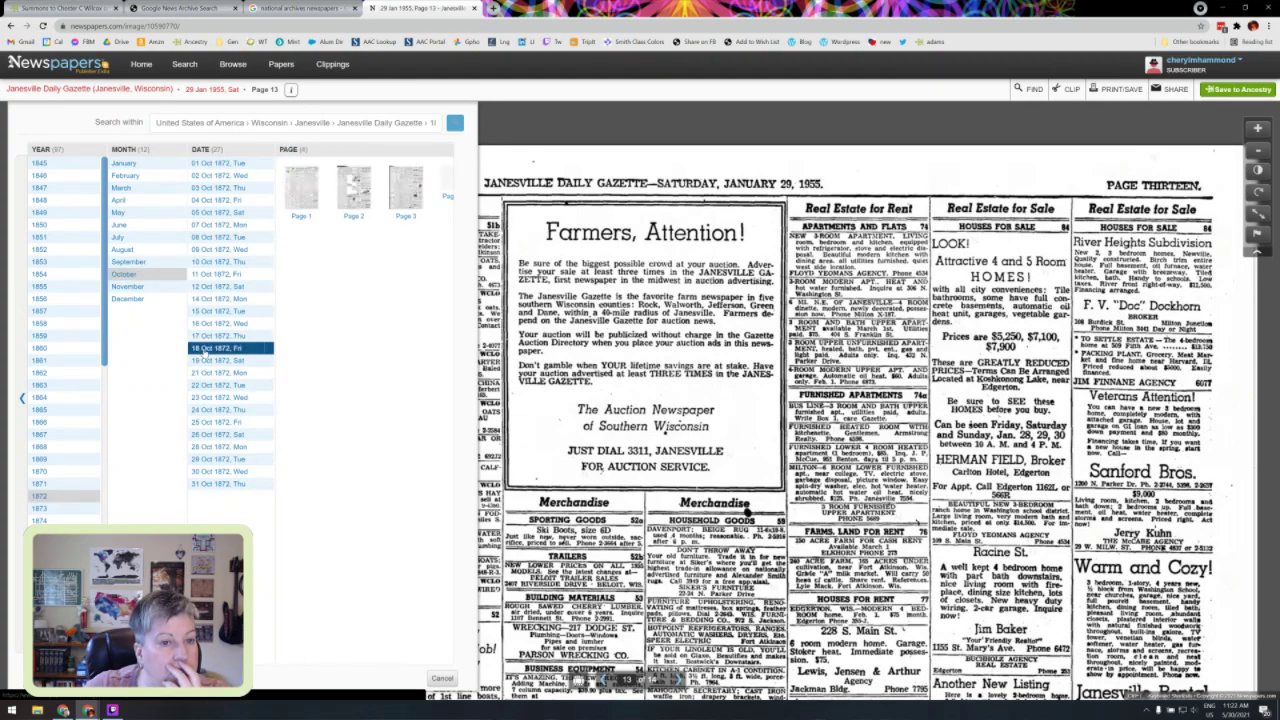
Step: Recheck the summons clipping on Ancestry, and open page 4 of the 18 Oct 1872 issue to look for the notice
left_click(64, 10)
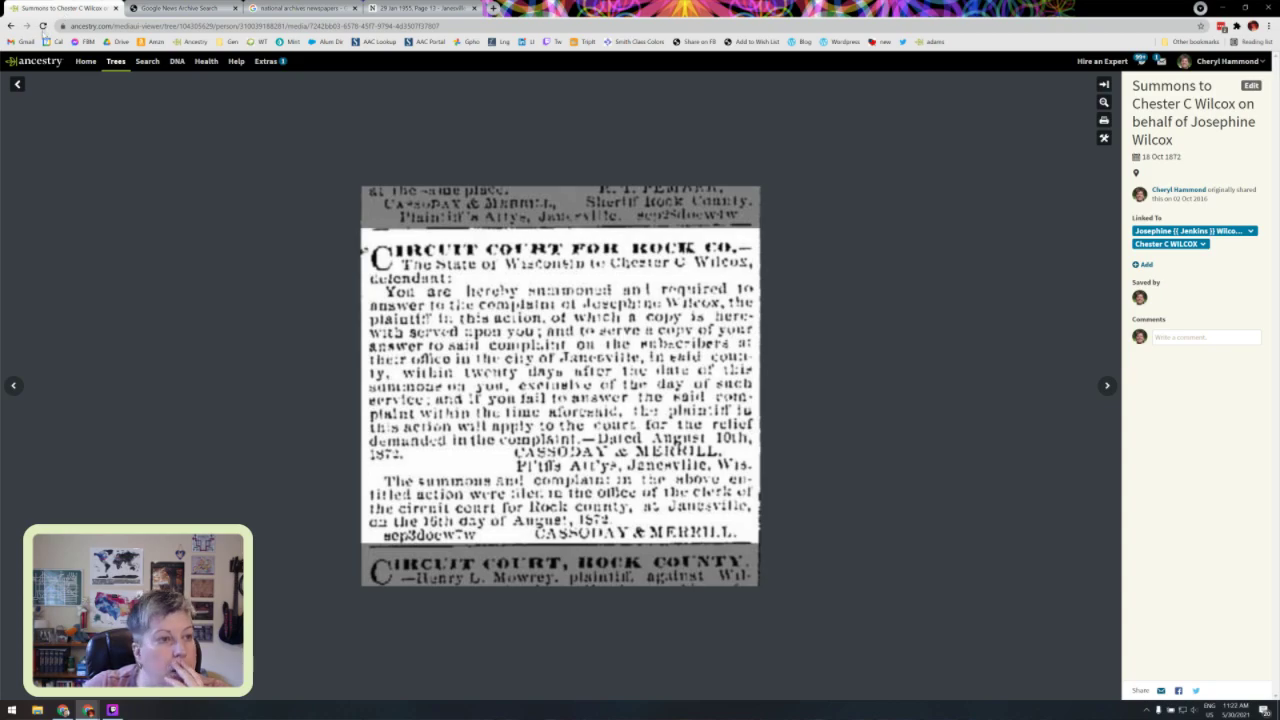
left_click(414, 10)
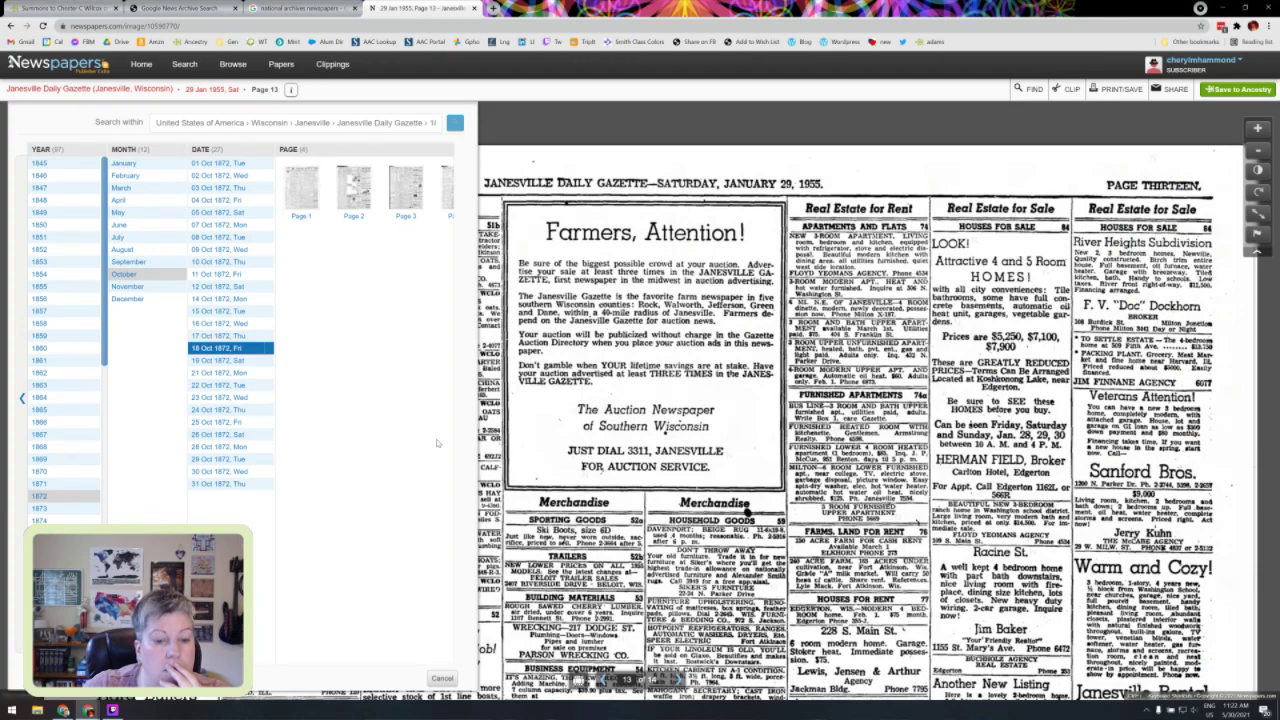
left_click(449, 185)
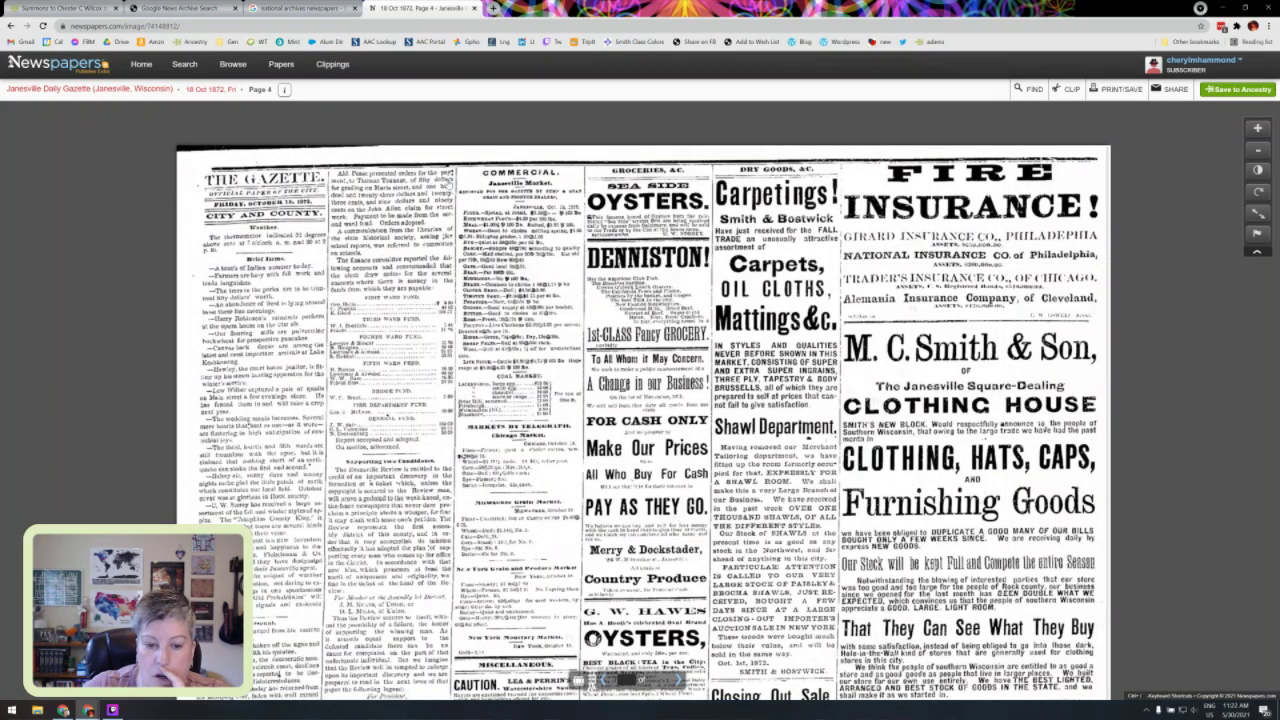
scroll(586, 368, "down", 3)
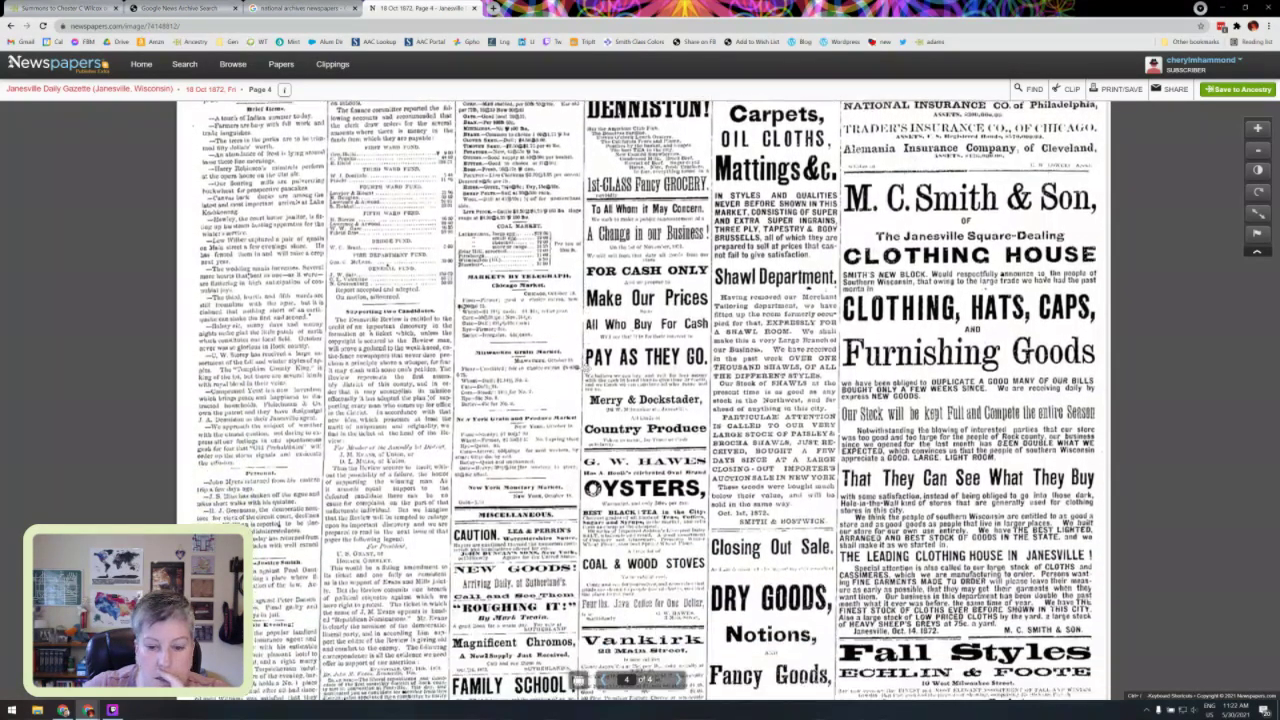
Step: Scan the whole of page 4 of the 18 Oct 1872 issue for the court summons notice
scroll(640, 400, "down", 5)
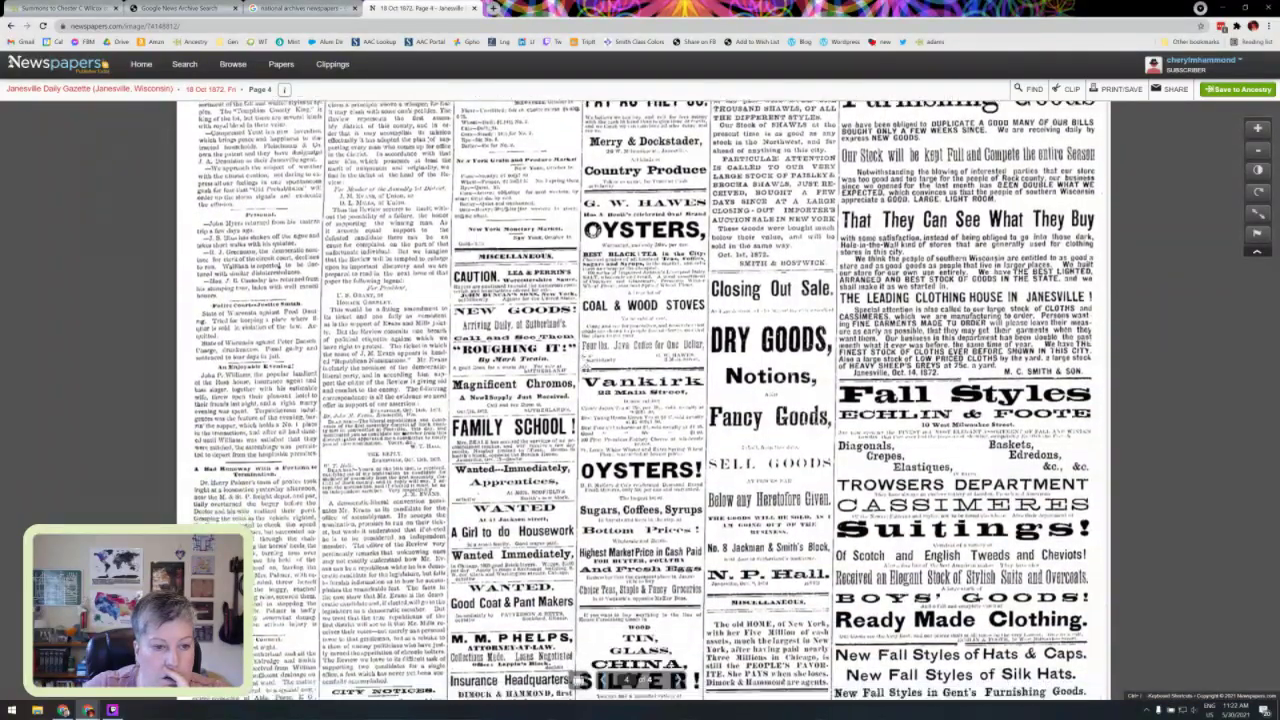
scroll(640, 400, "down", 2)
scroll(640, 400, "down", 1)
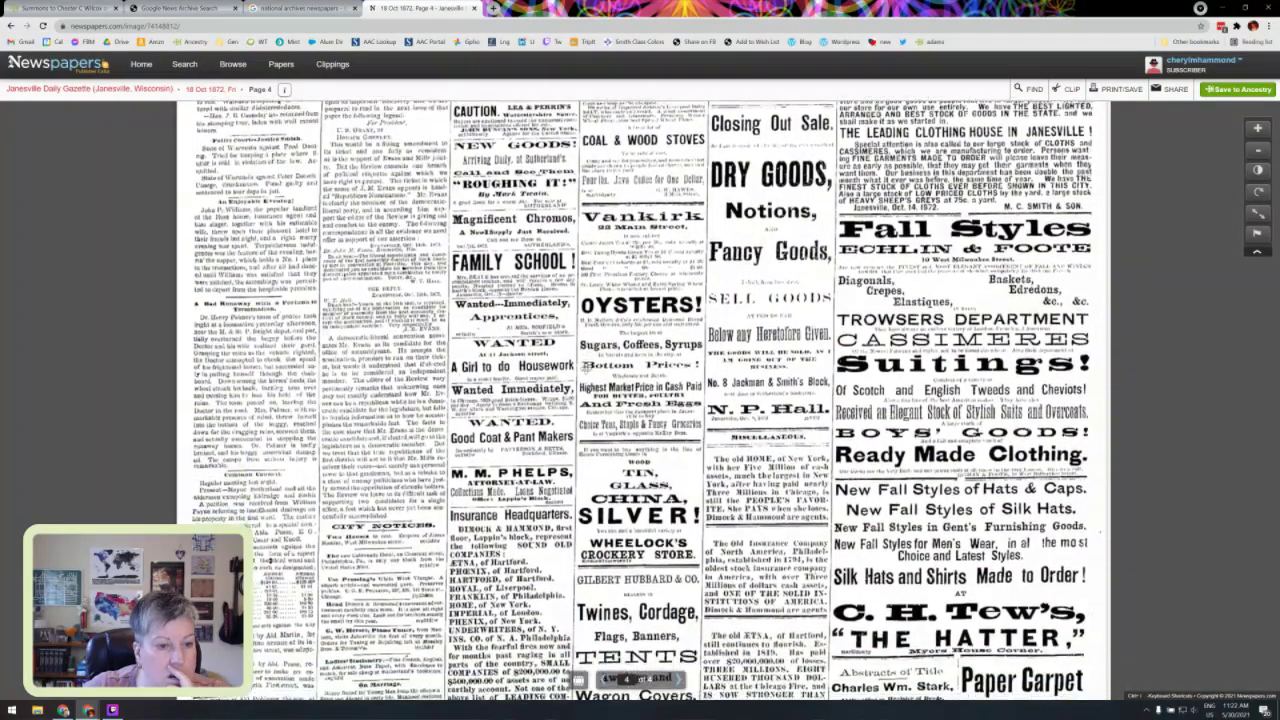
scroll(640, 400, "down", 2)
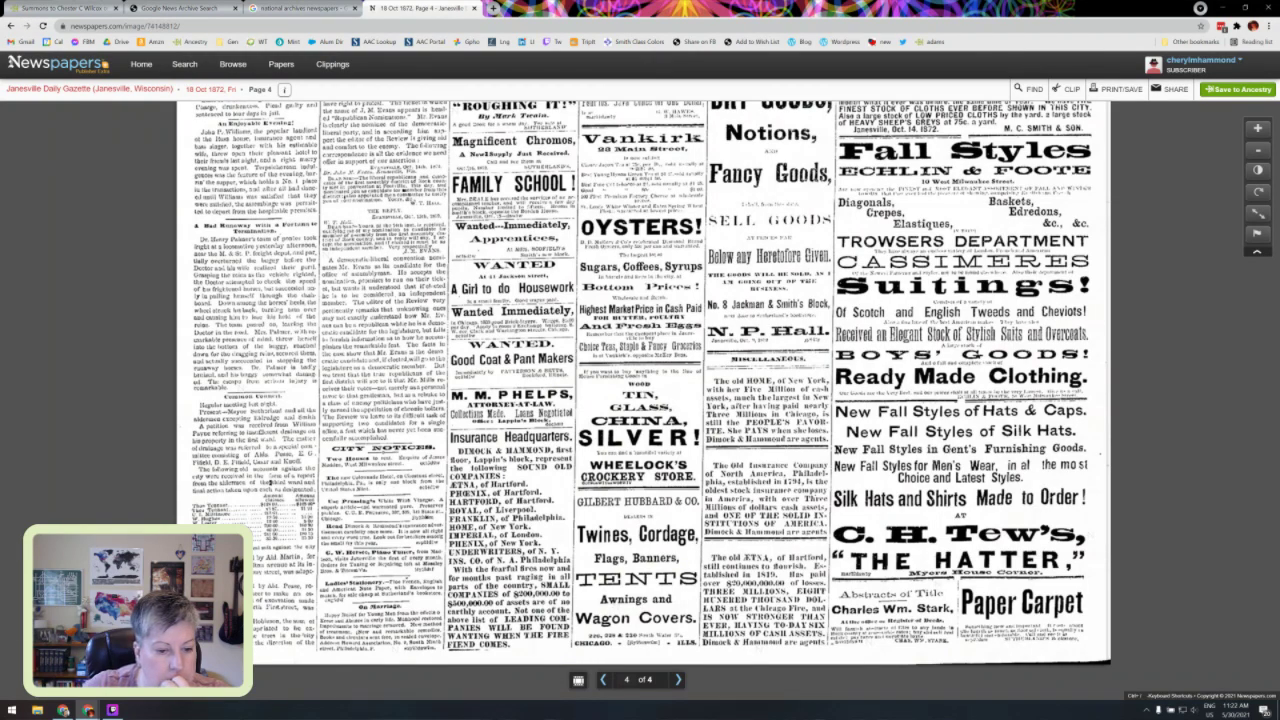
scroll(366, 598, "up", 1)
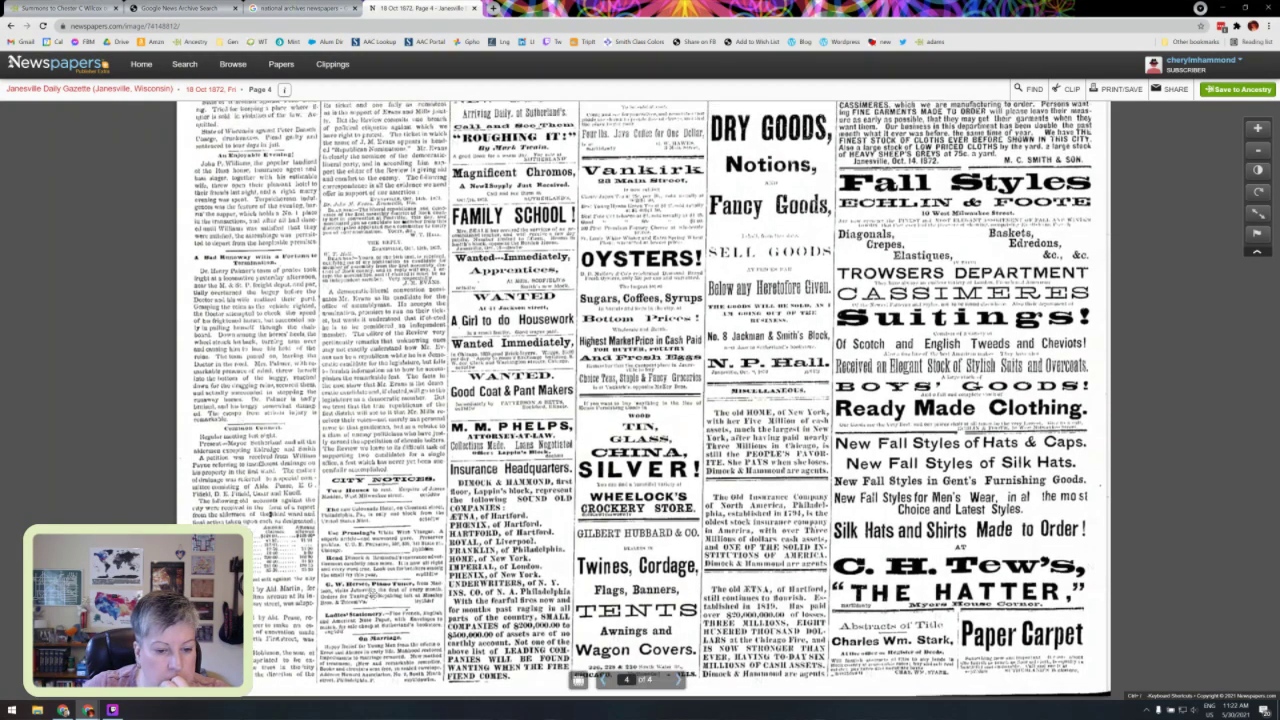
scroll(650, 400, "up", 5)
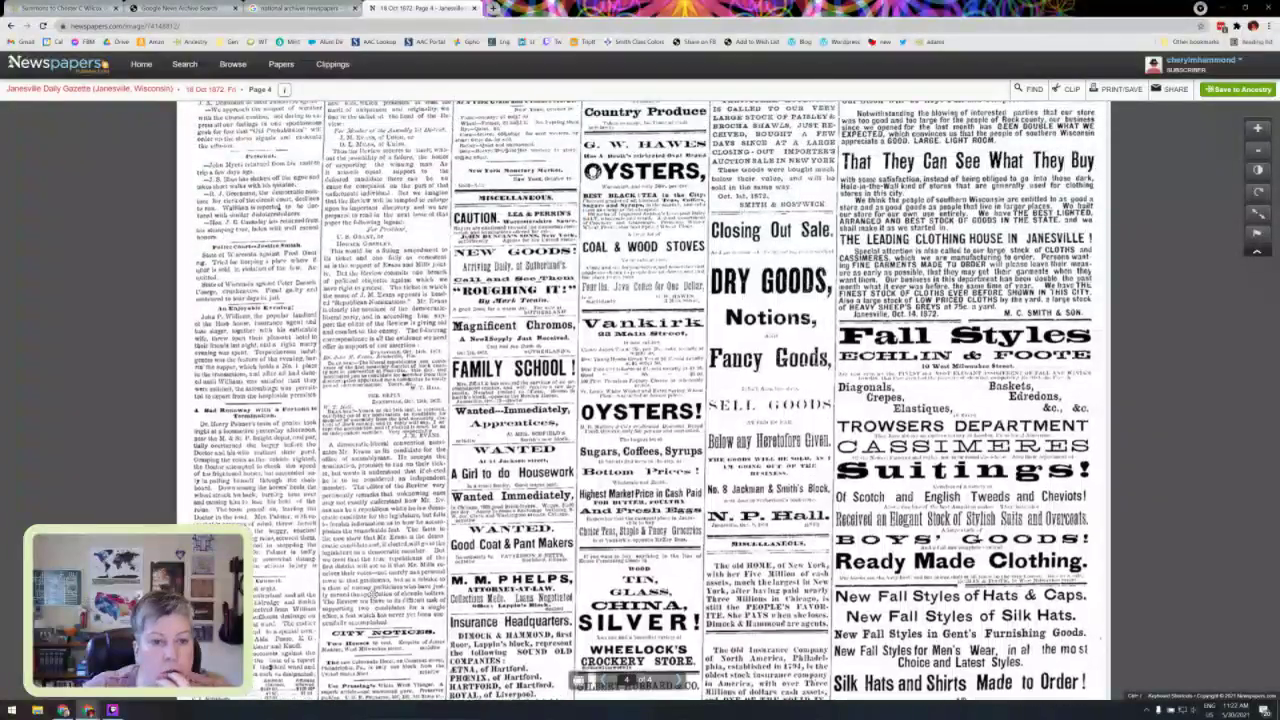
scroll(644, 402, "up", 10)
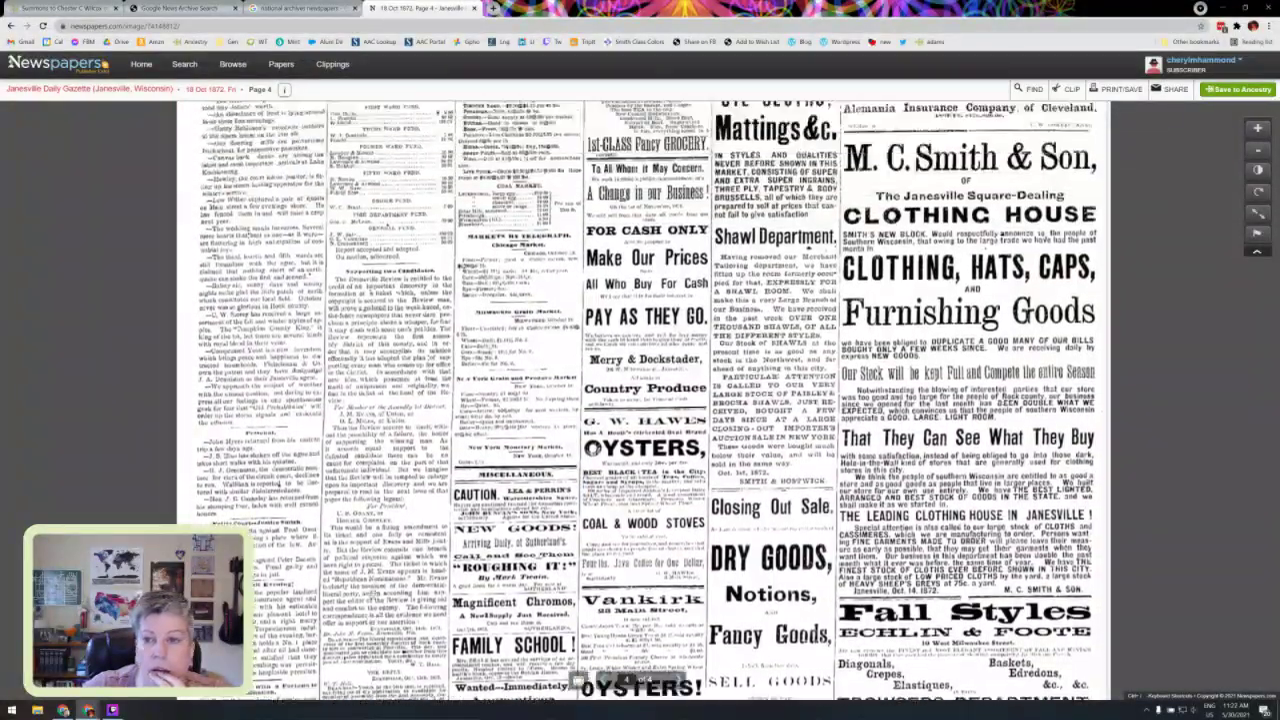
scroll(604, 324, "up", 3)
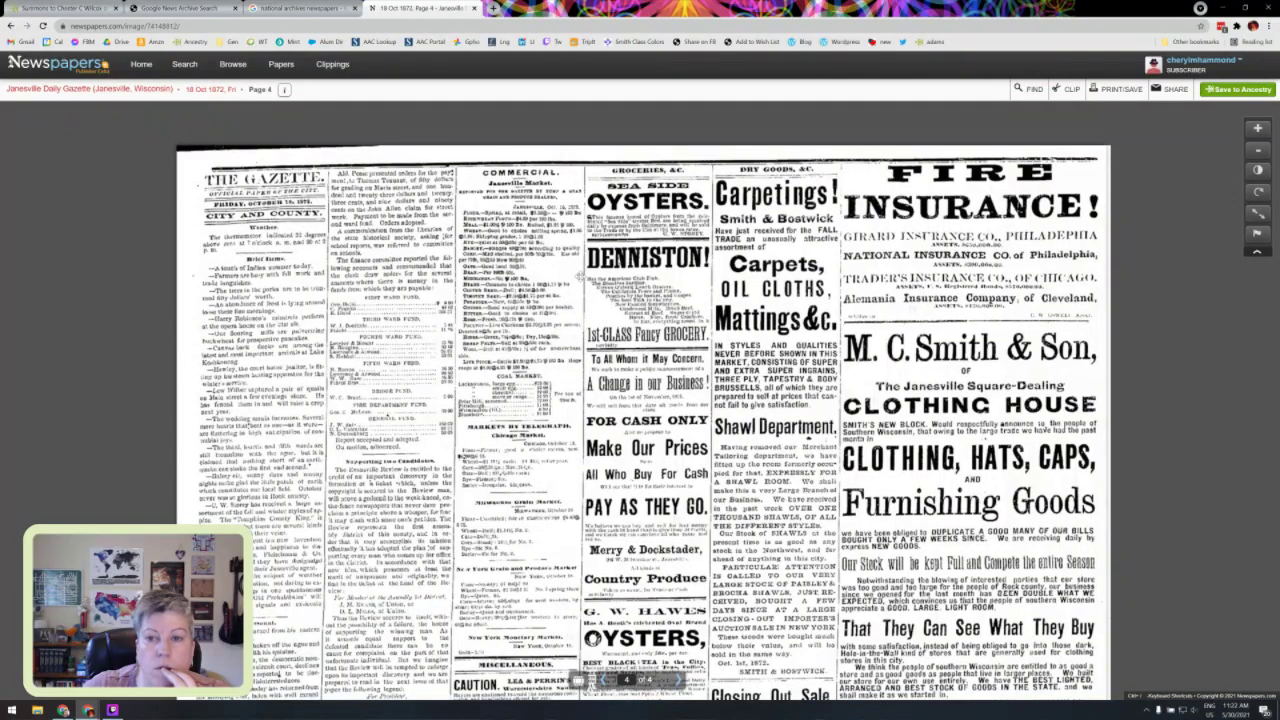
Step: Search the text of page 4 for the summoned defendant's surname
left_click(1031, 89)
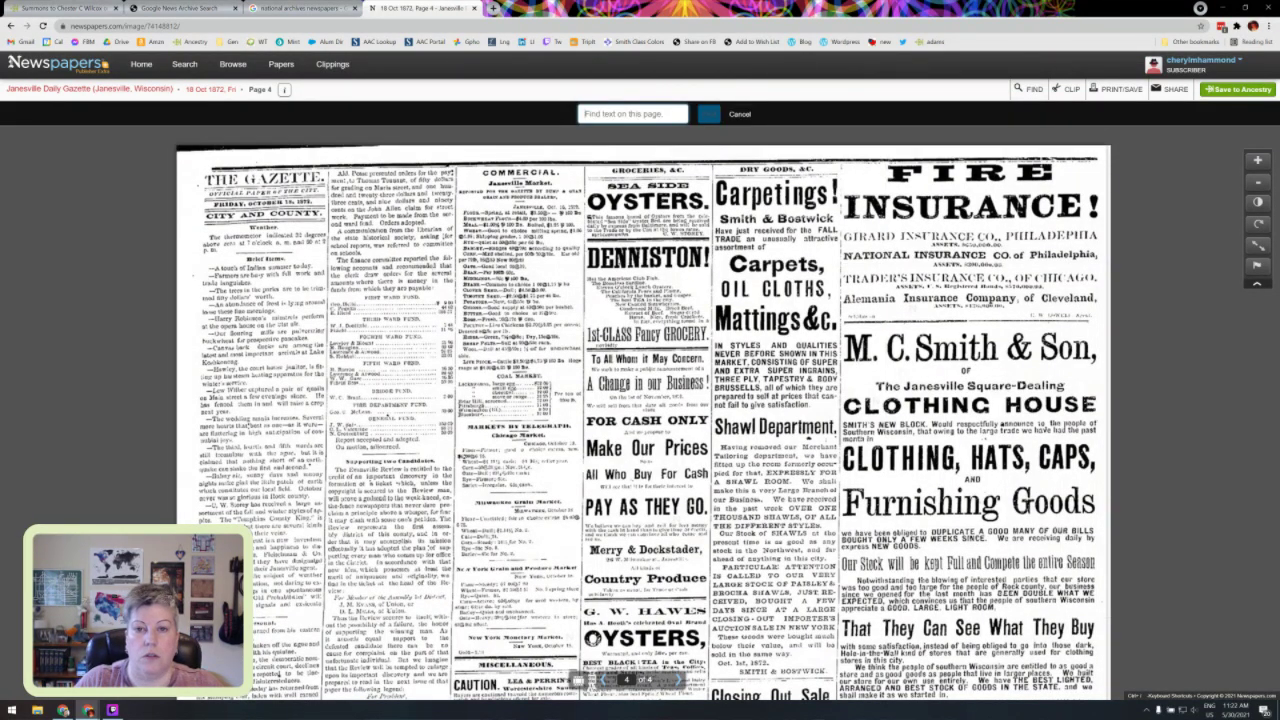
type("wilc")
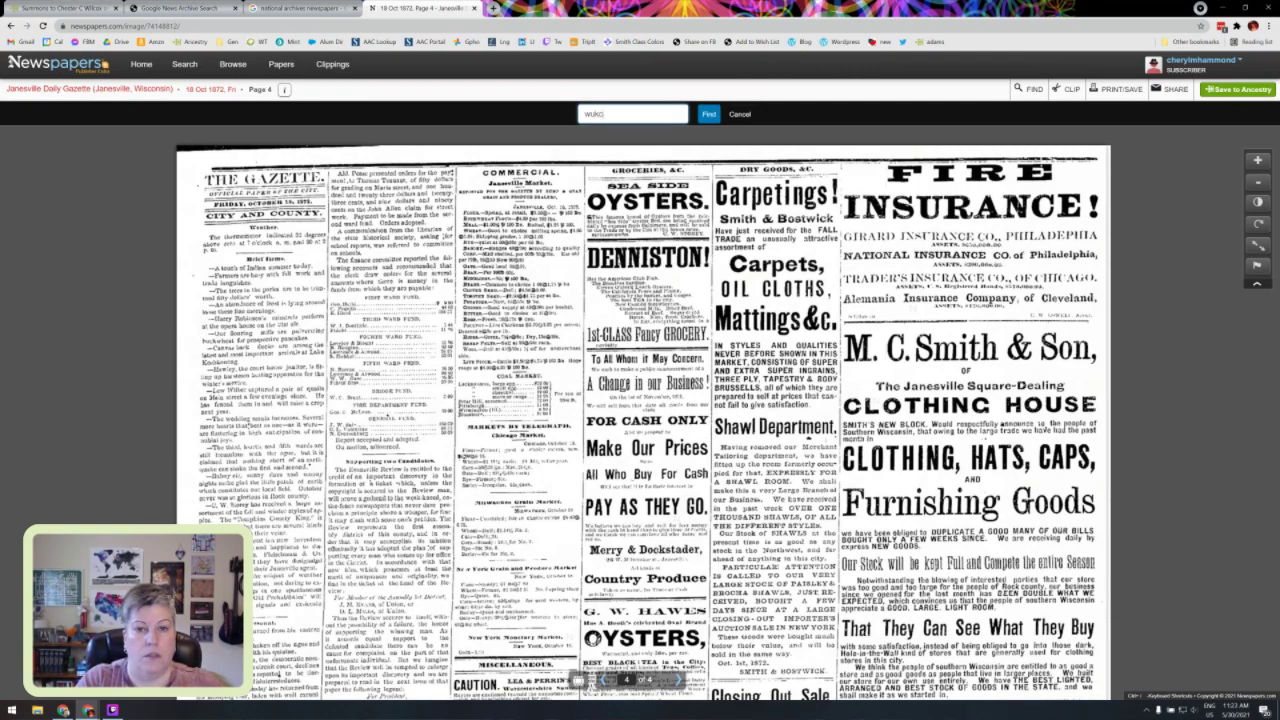
key("BackSpace")
key("BackSpace")
key("BackSpace")
key("BackSpace")
key("BackSpace")
type("wi")
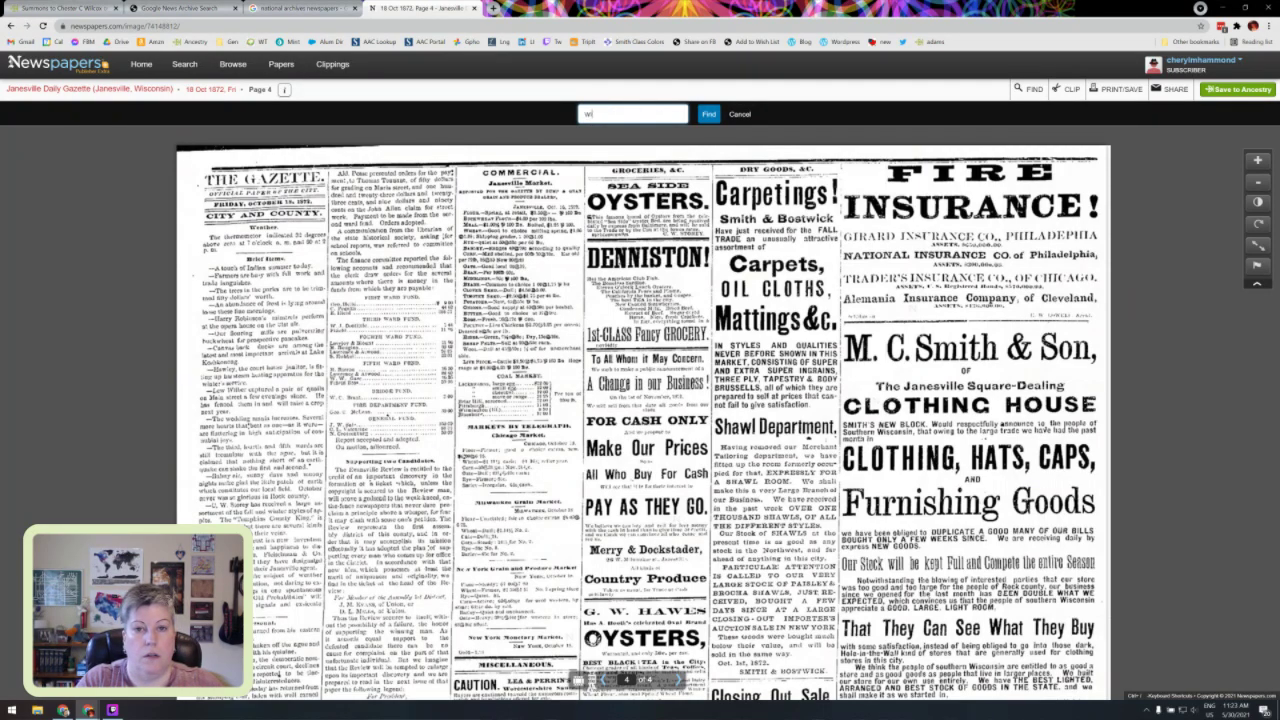
type("lcox")
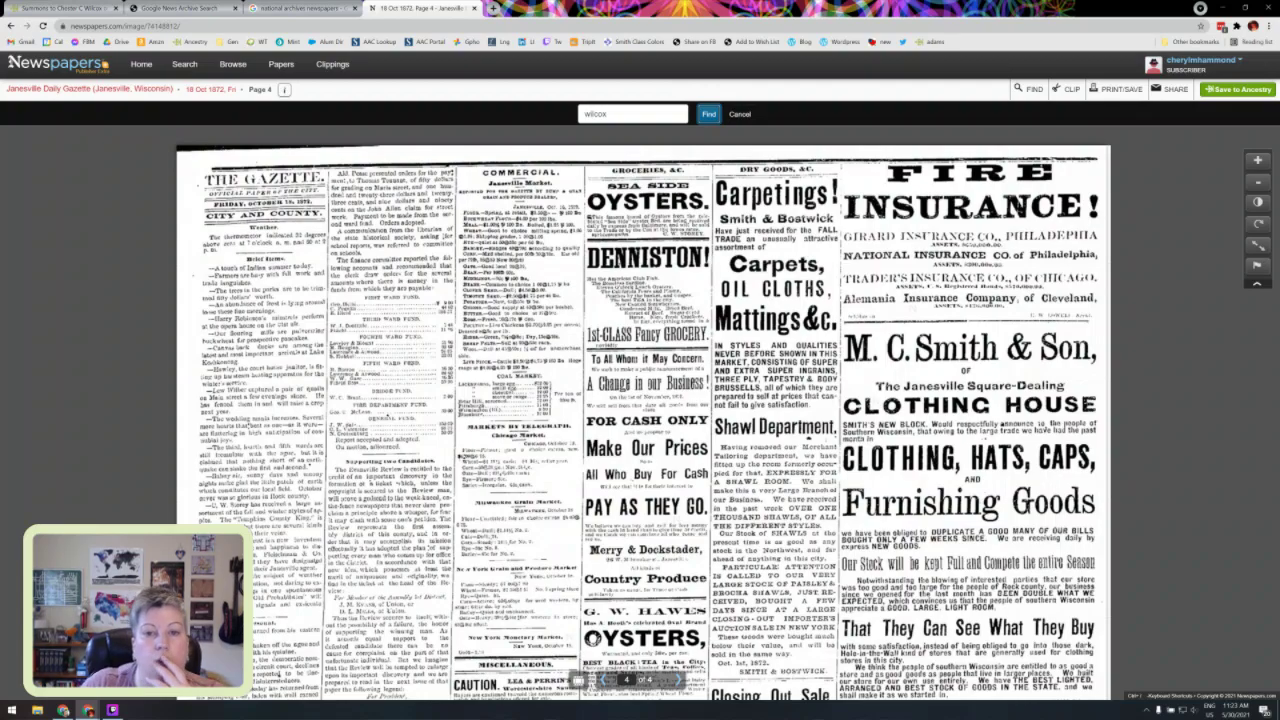
key("Return")
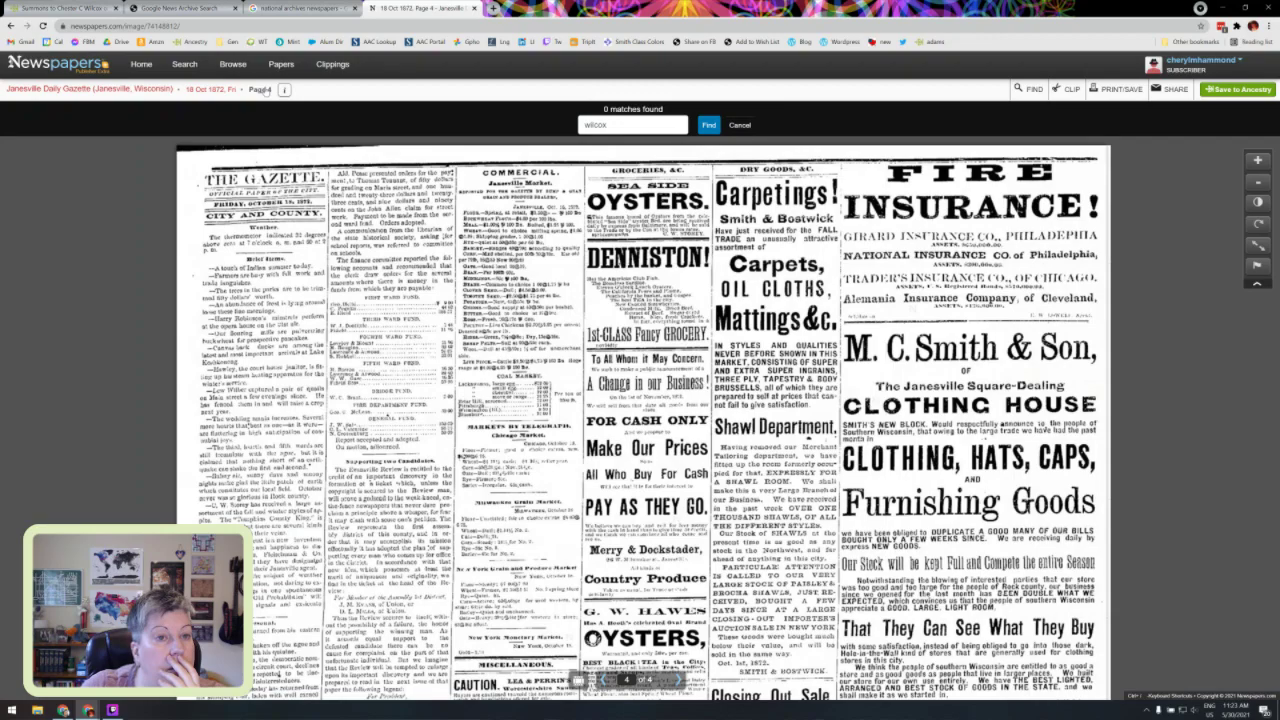
Step: Close the page text search, check the information listed for page 4, and dismiss it
left_click(740, 125)
left_click(285, 90)
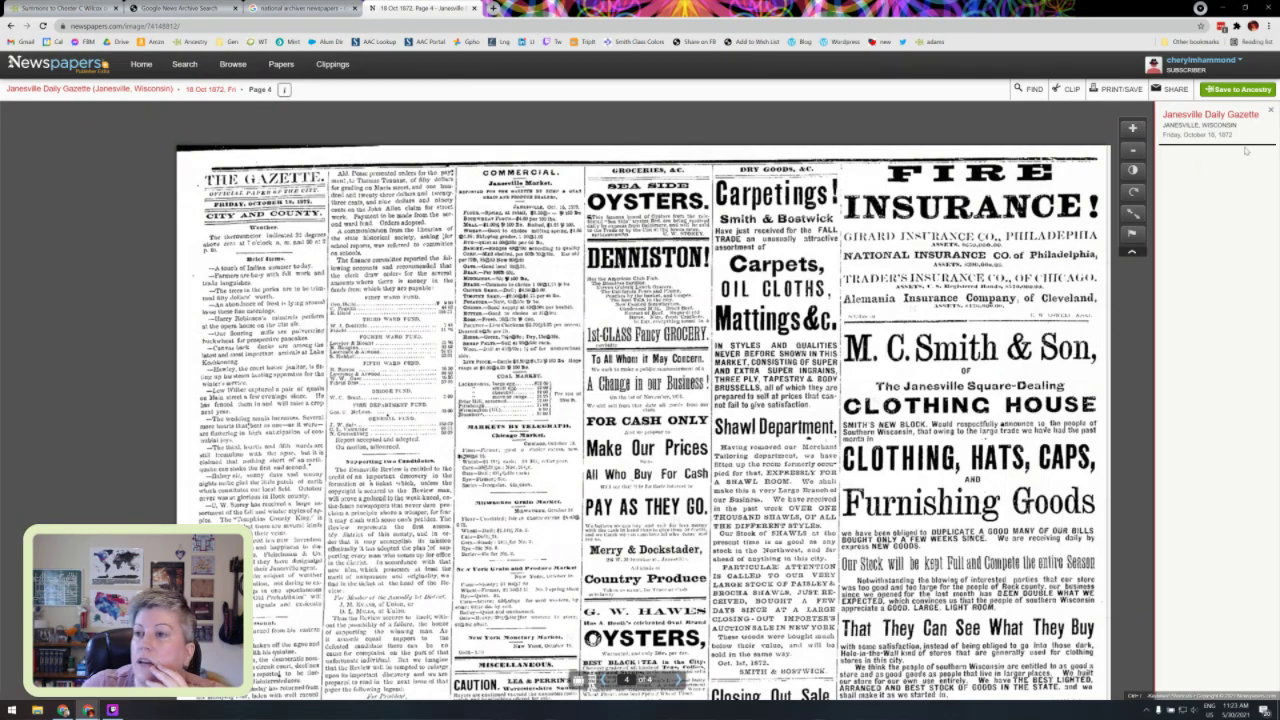
left_click(1271, 110)
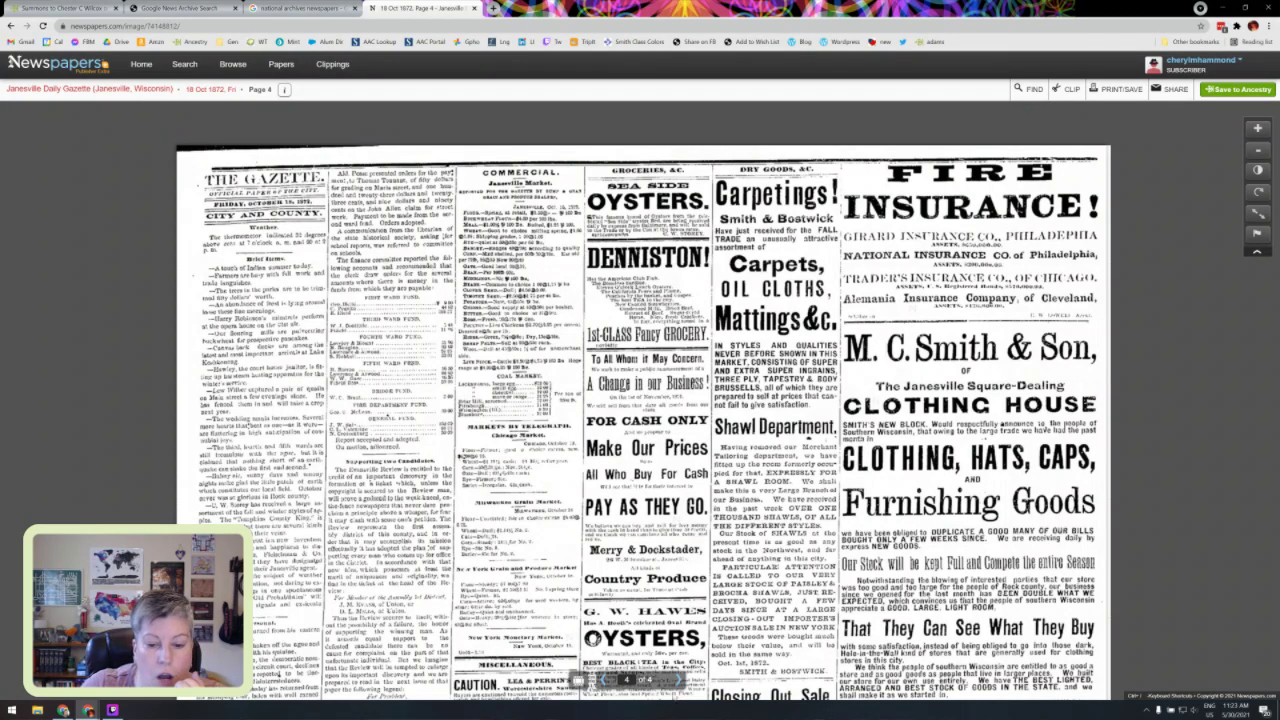
Step: Go back to page 3 of the issue, find the existing summons clipping among the legal advertisements, and check its details
left_click(602, 680)
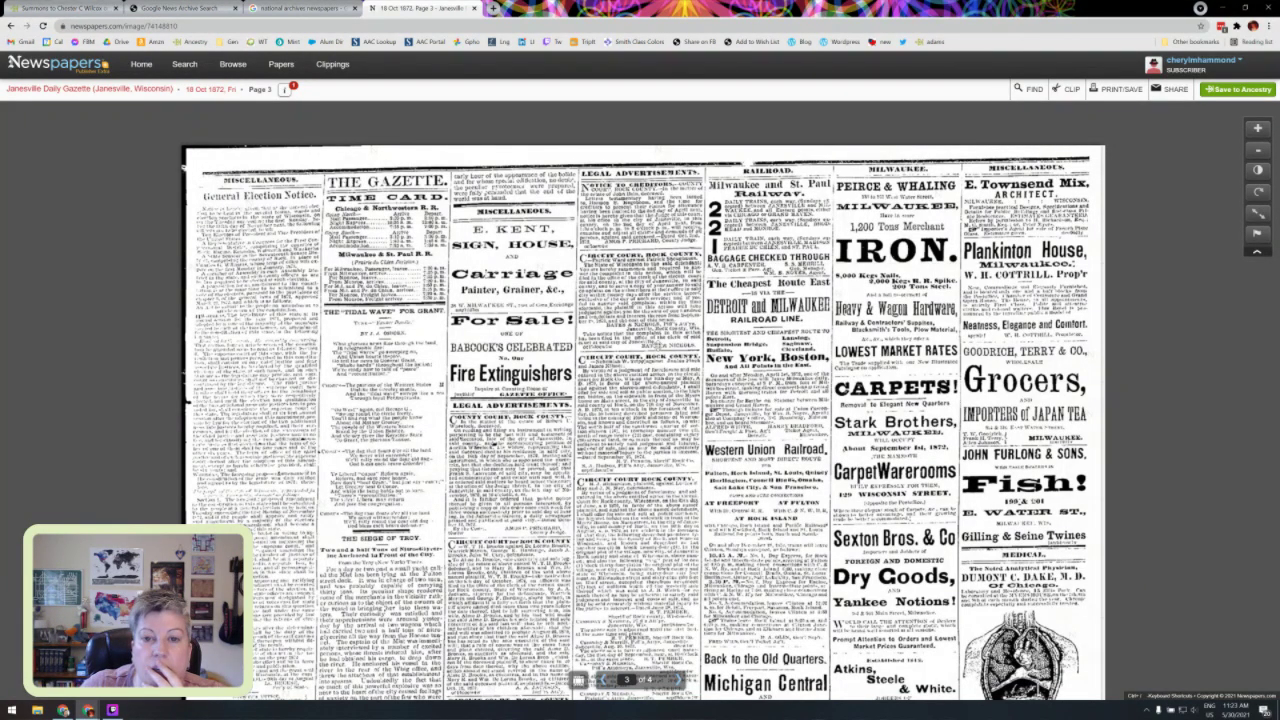
scroll(640, 400, "down", 2)
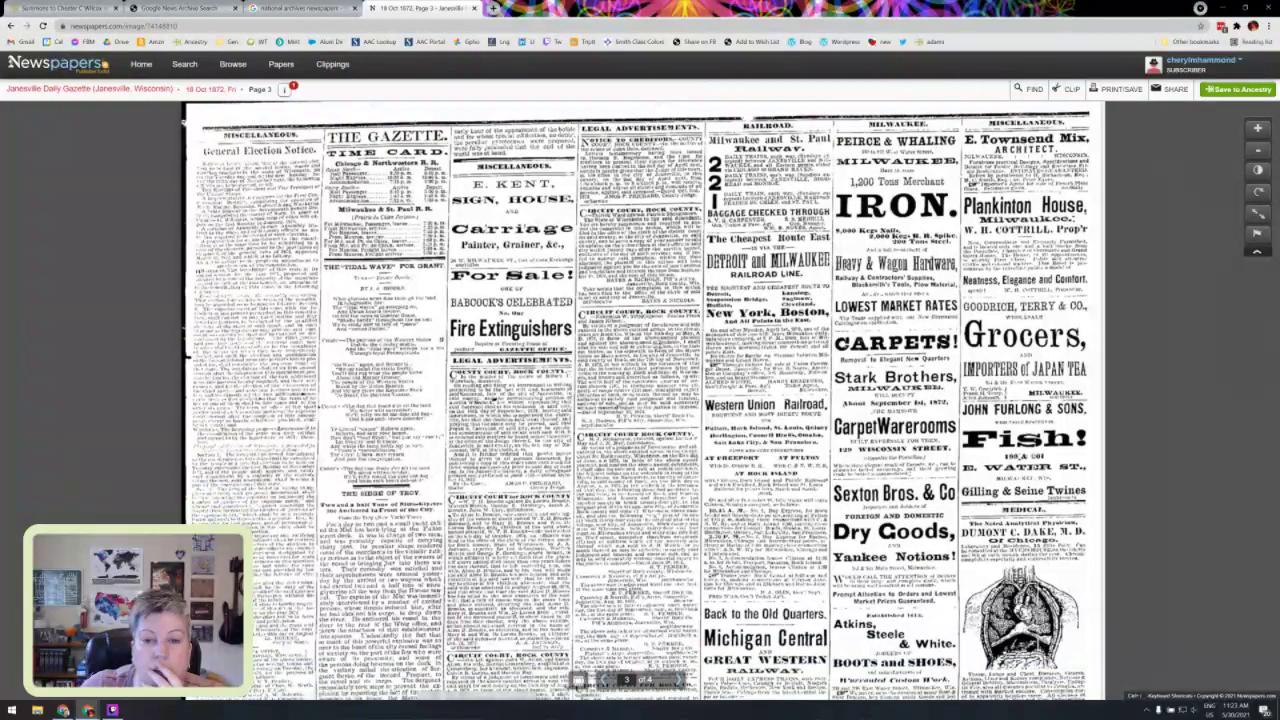
scroll(640, 400, "down", 2)
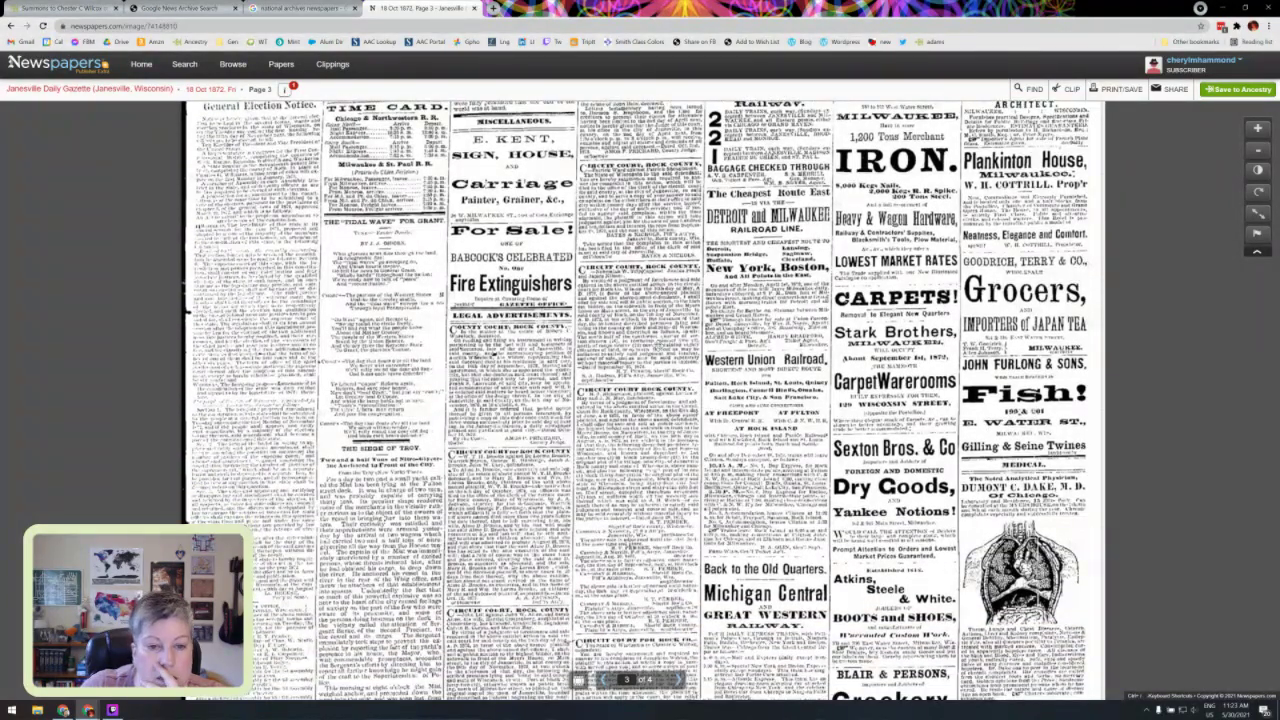
scroll(640, 400, "down", 1)
scroll(640, 400, "down", 5)
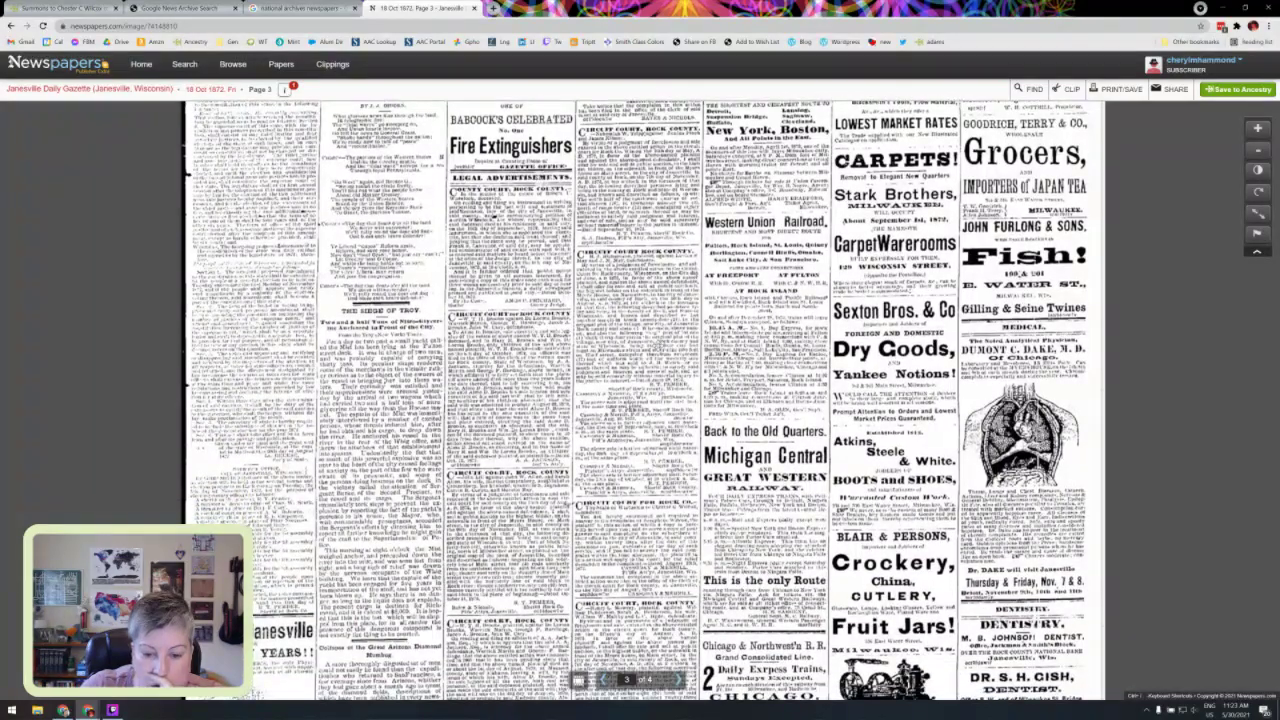
scroll(640, 400, "down", 7)
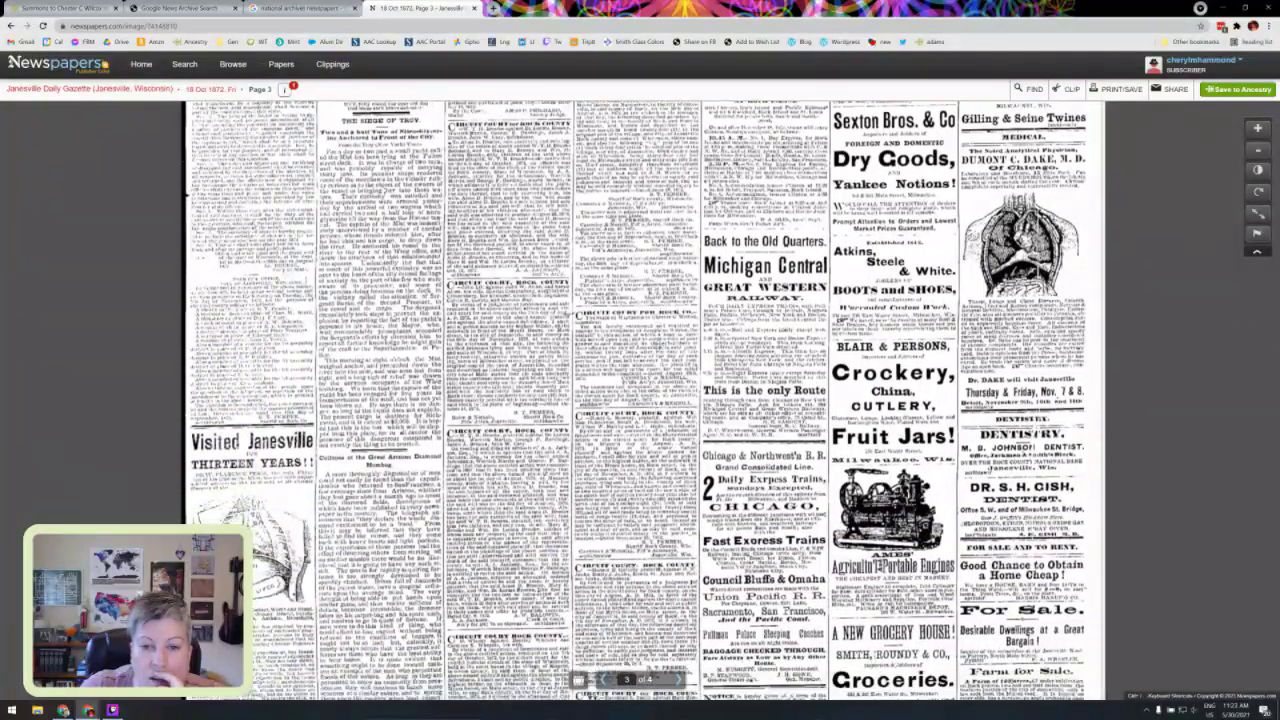
left_click(636, 356)
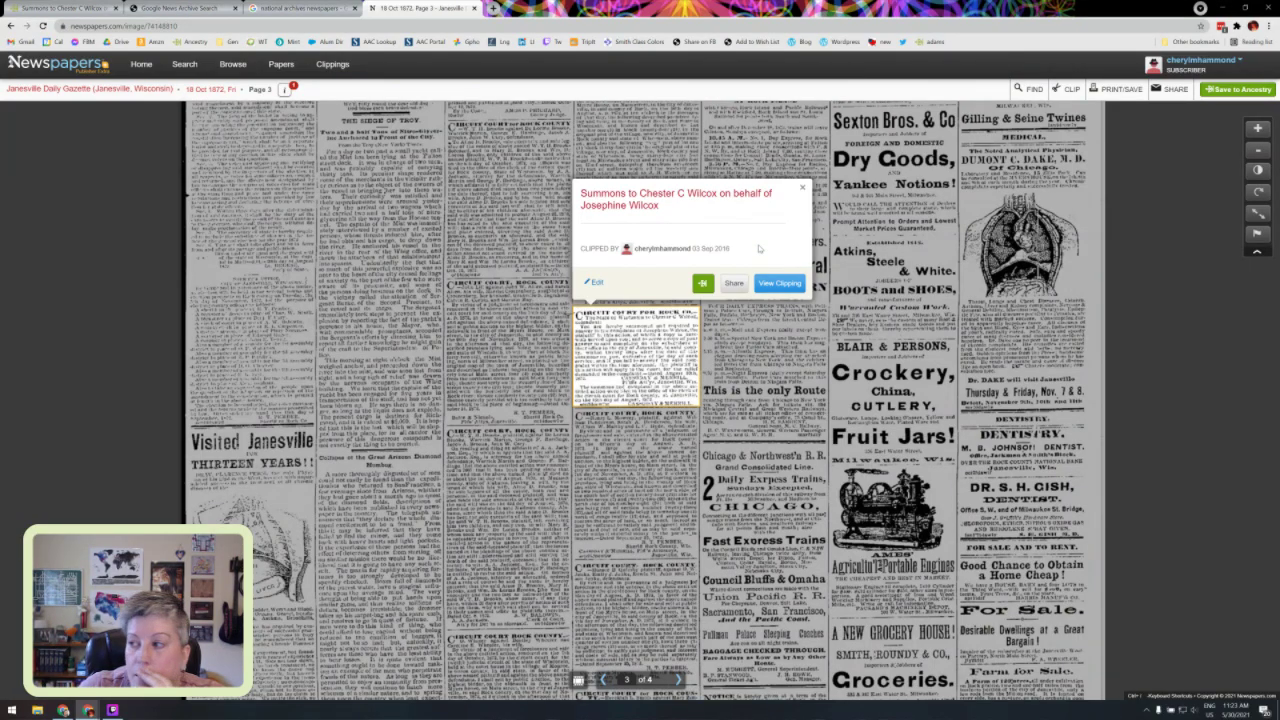
left_click(802, 187)
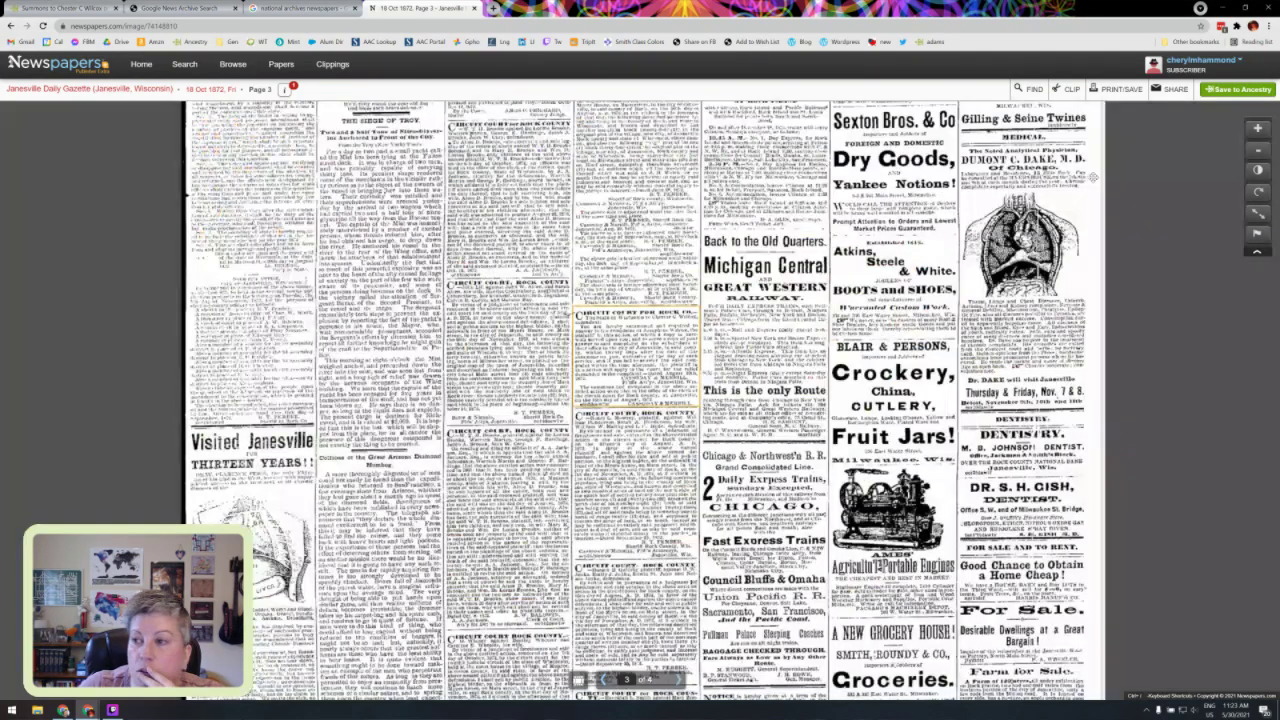
Step: Enlarge the Circuit Court for Rock Co. summons on page 3 and bring up its clipping details to read the notice
left_click(1261, 131)
left_click(1261, 131)
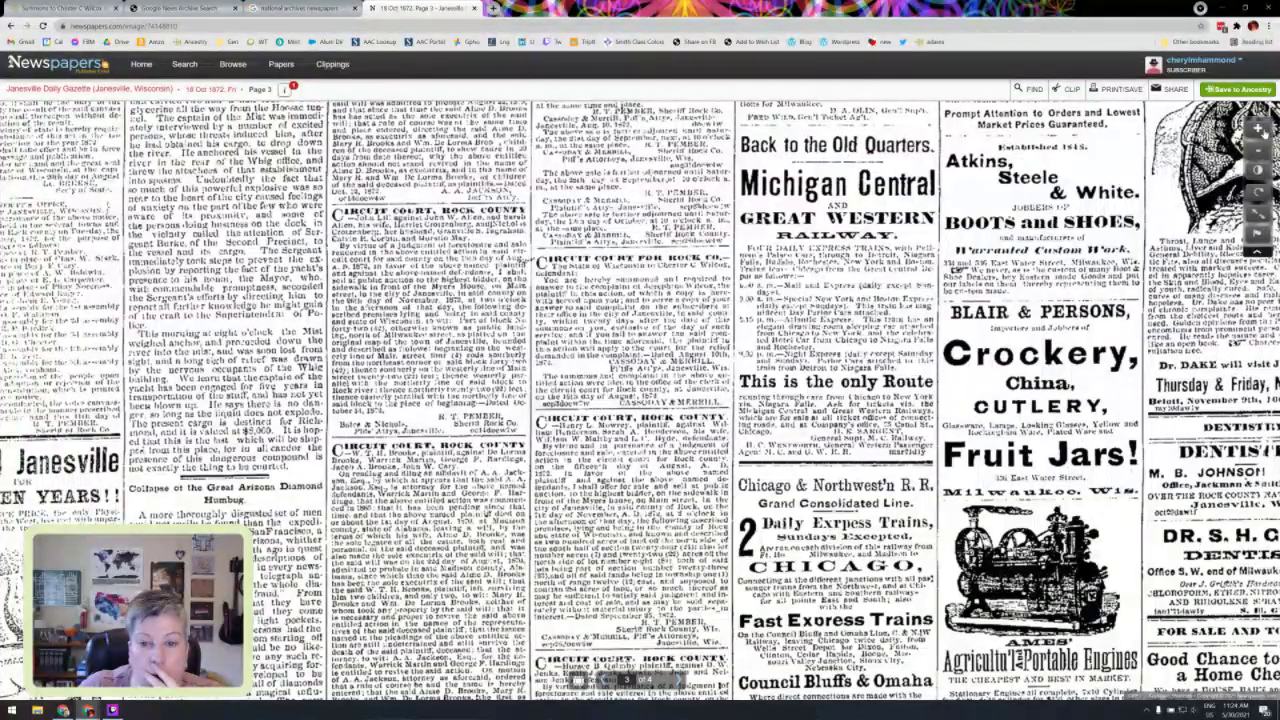
left_click(1261, 131)
left_click(1261, 131)
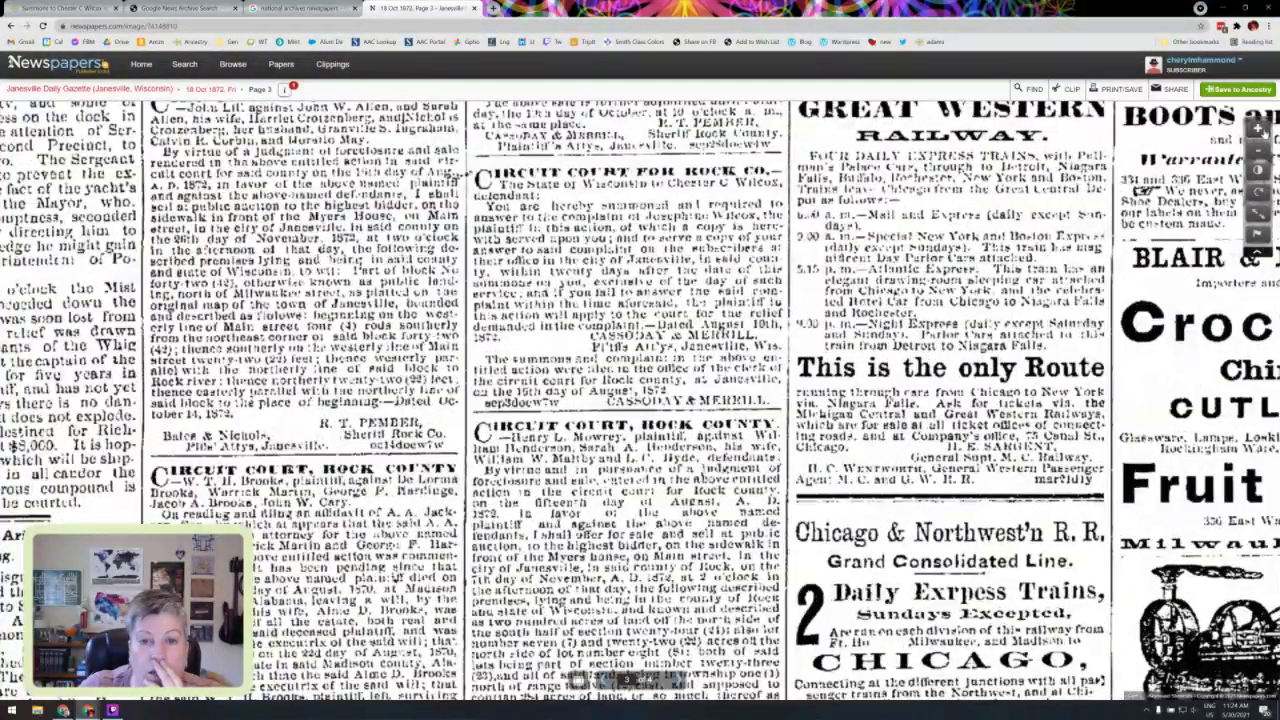
left_click(1261, 131)
left_click(600, 310)
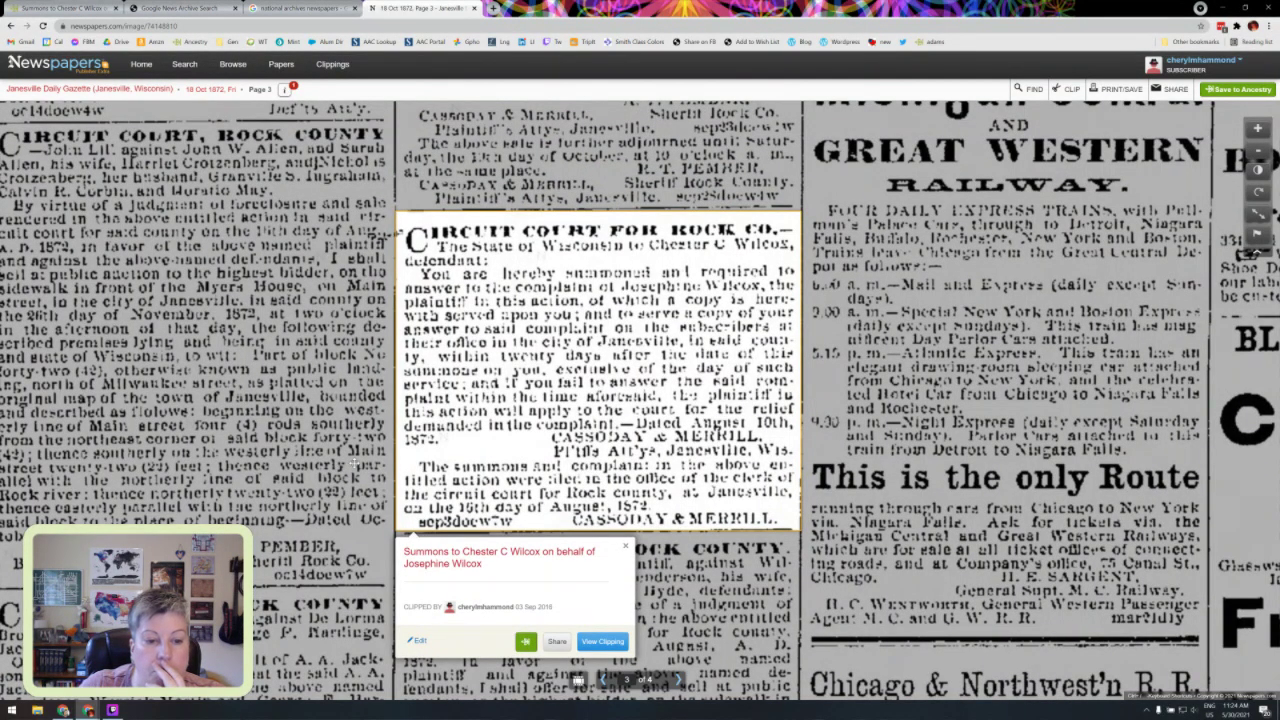
left_click(355, 463)
left_click(780, 467)
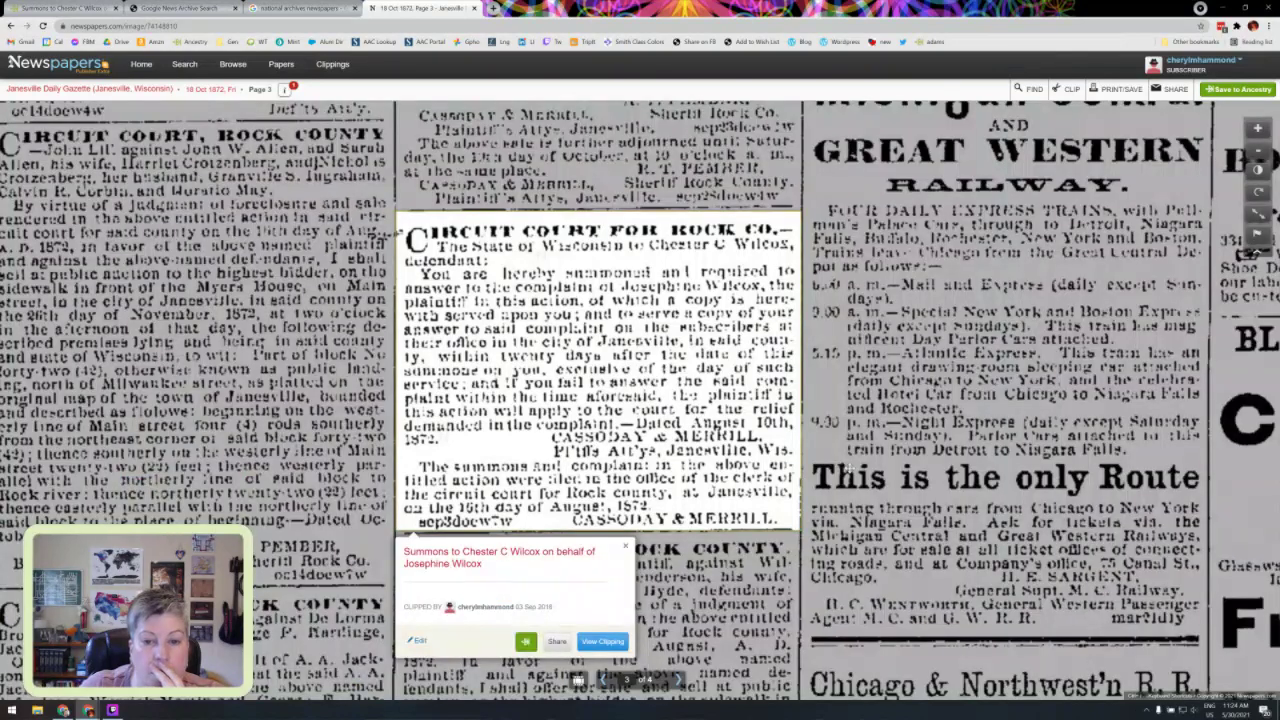
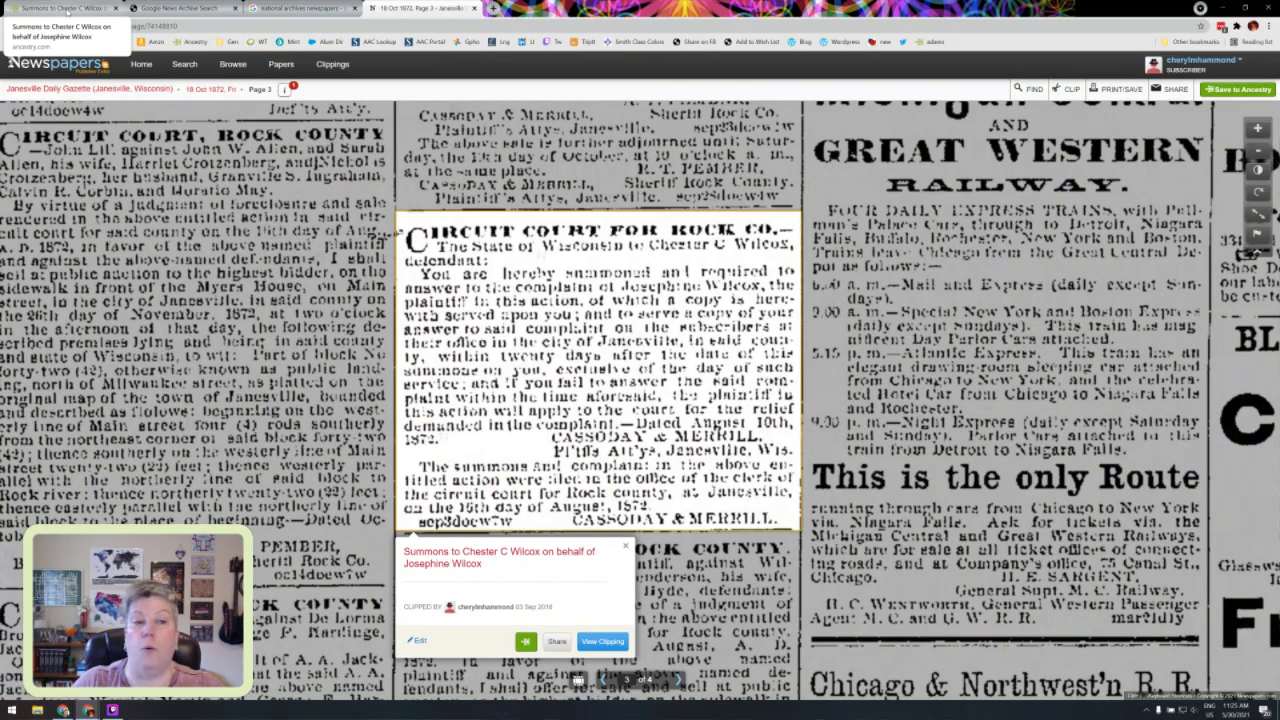
Step: Compare the summons clipping saved on Ancestry with the original notice on the newspaper page, ending on Ancestry
left_click(67, 11)
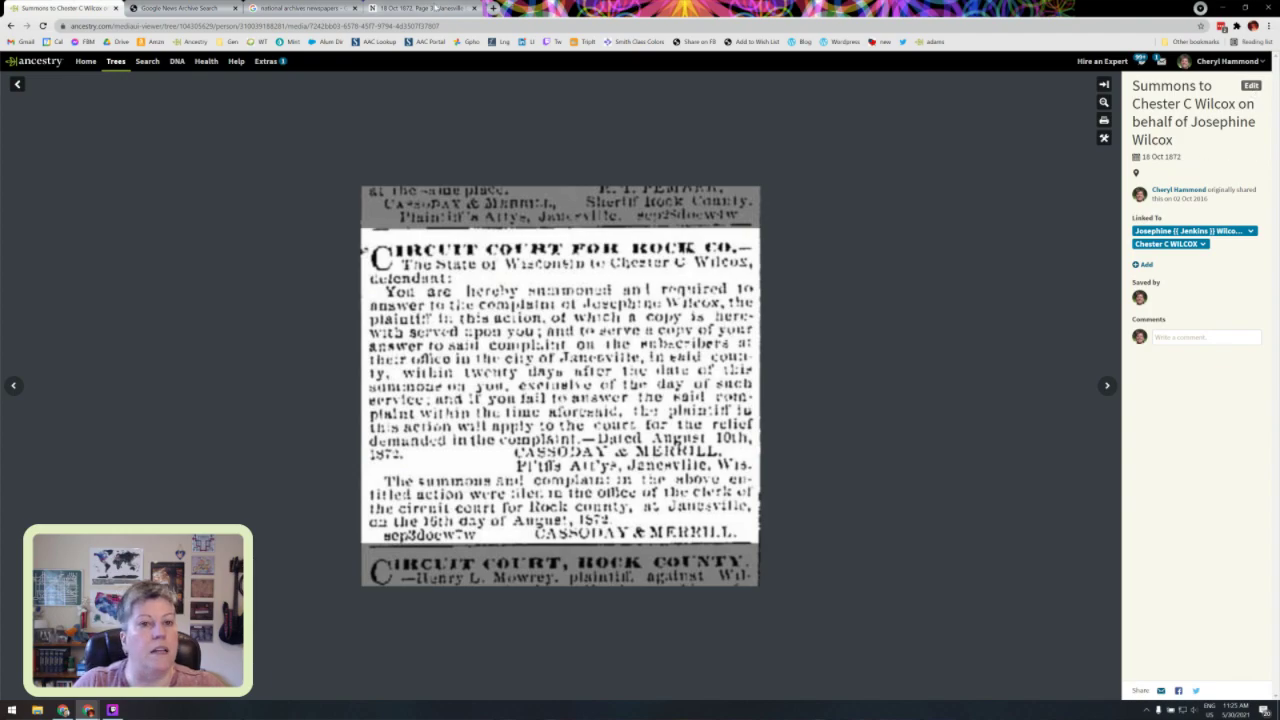
left_click(420, 8)
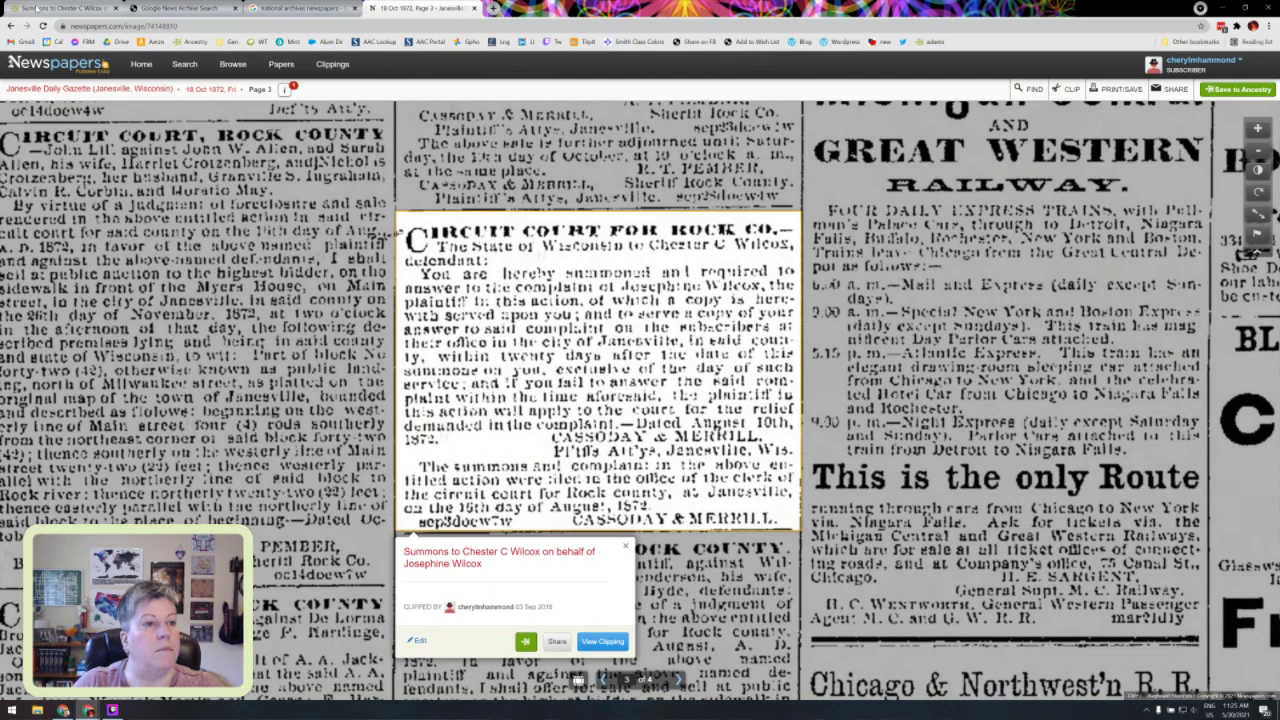
left_click(40, 8)
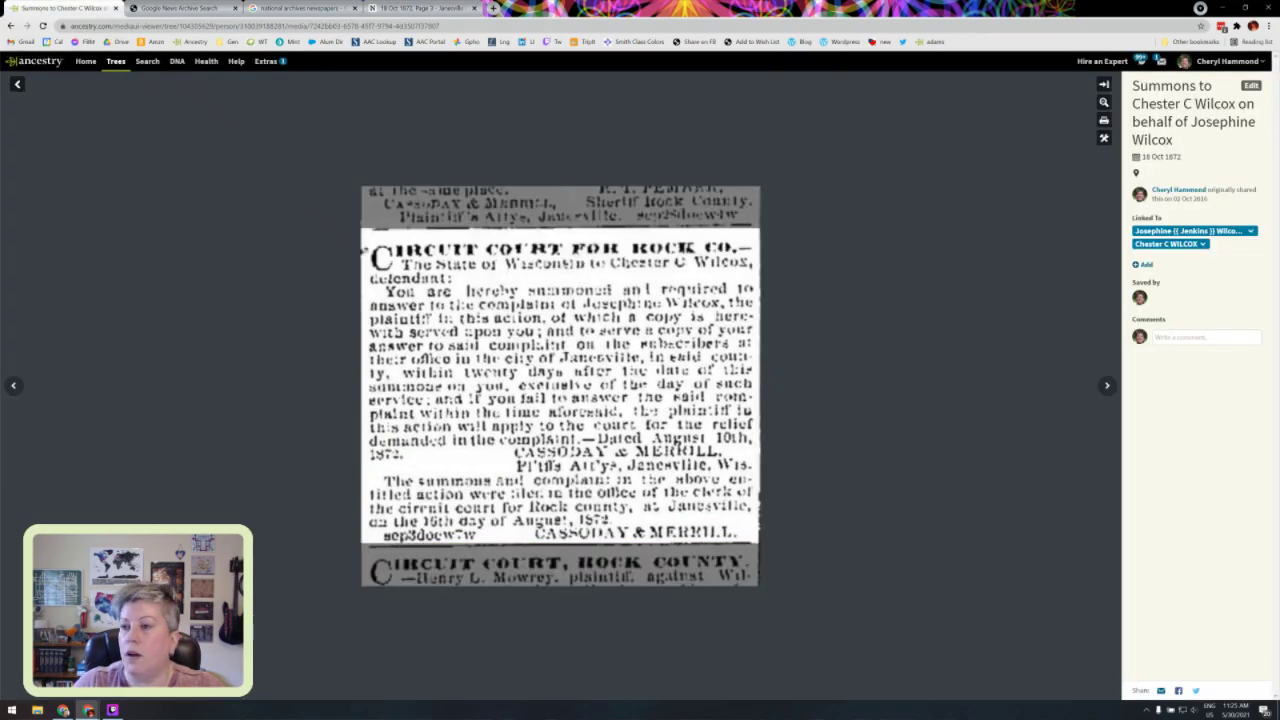
Step: Edit the summons clipping's details and set its place to Janesville, Rock, Wisconsin, USA
left_click(1251, 86)
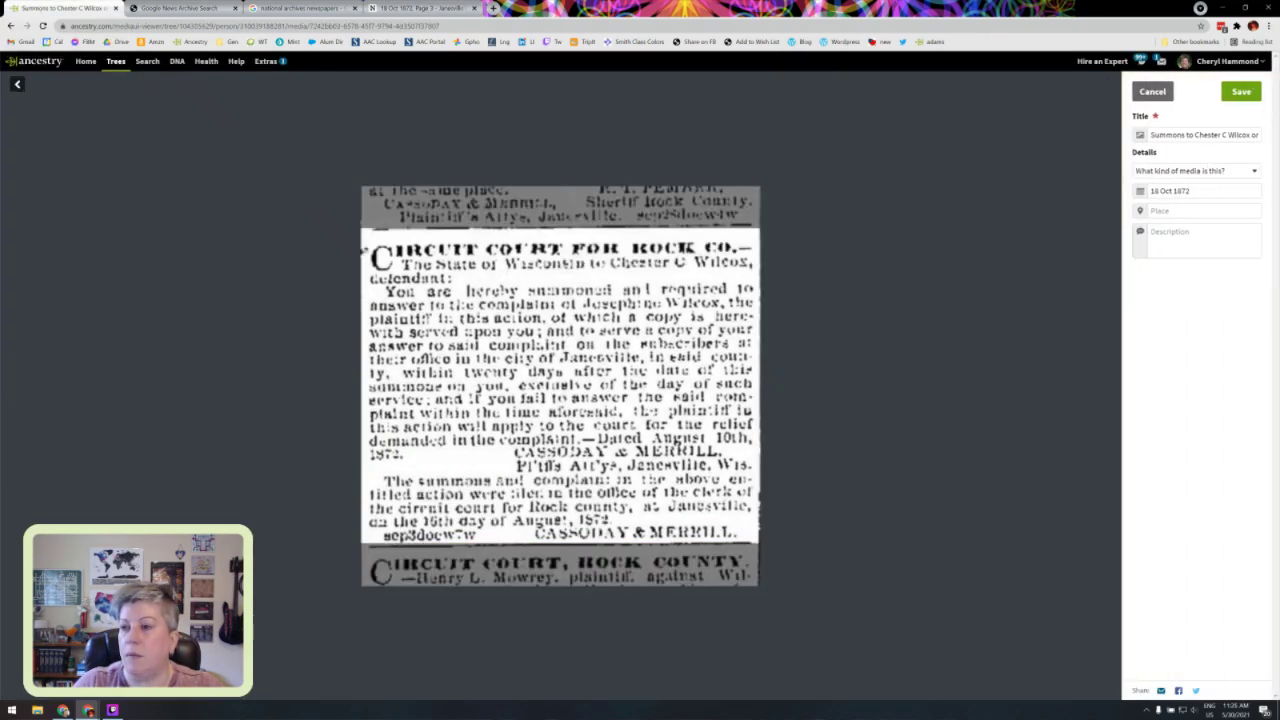
left_click(1200, 210)
type("Ja")
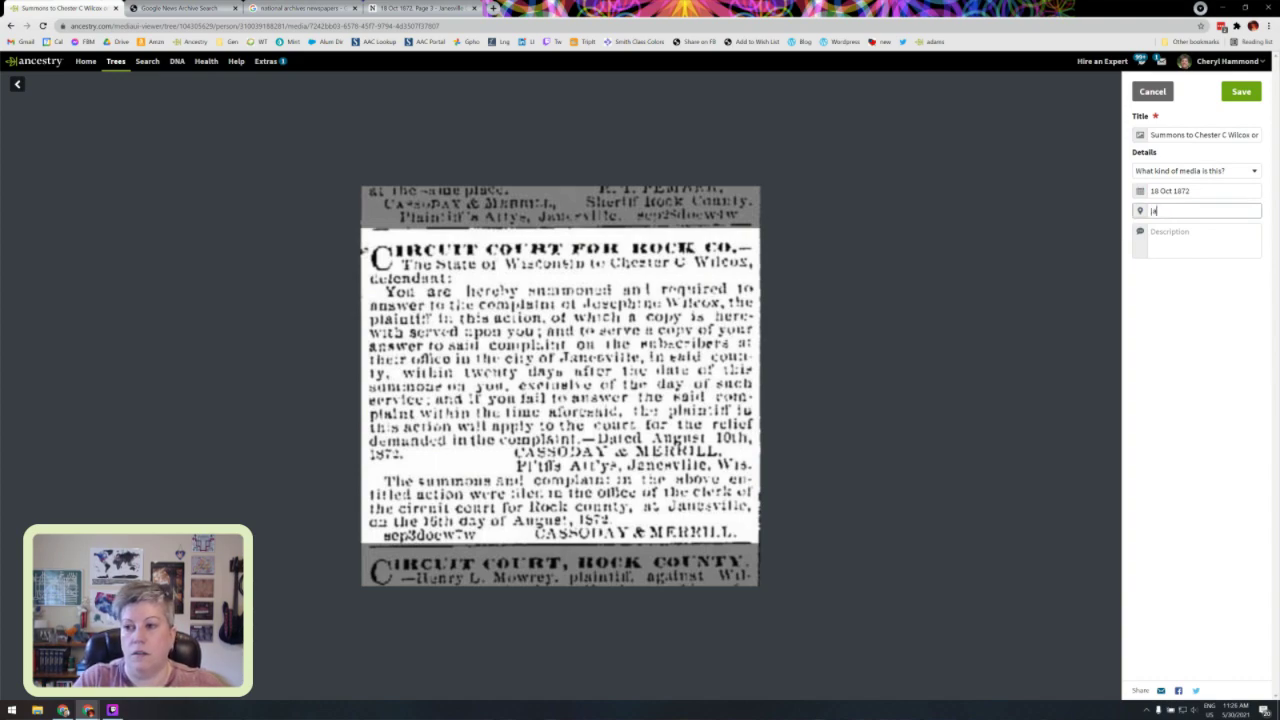
type("nesvill")
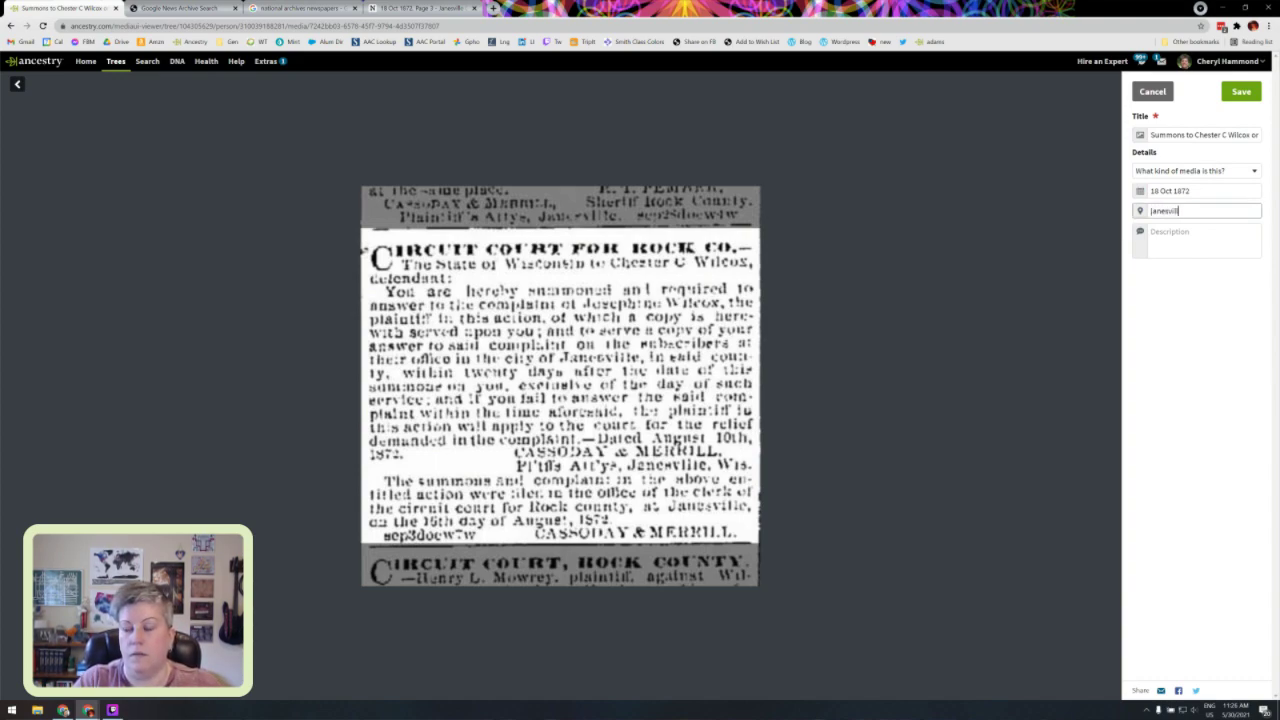
key("BackSpace")
key("BackSpace")
key("BackSpace")
key("BackSpace")
key("BackSpace")
key("BackSpace")
key("BackSpace")
key("BackSpace")
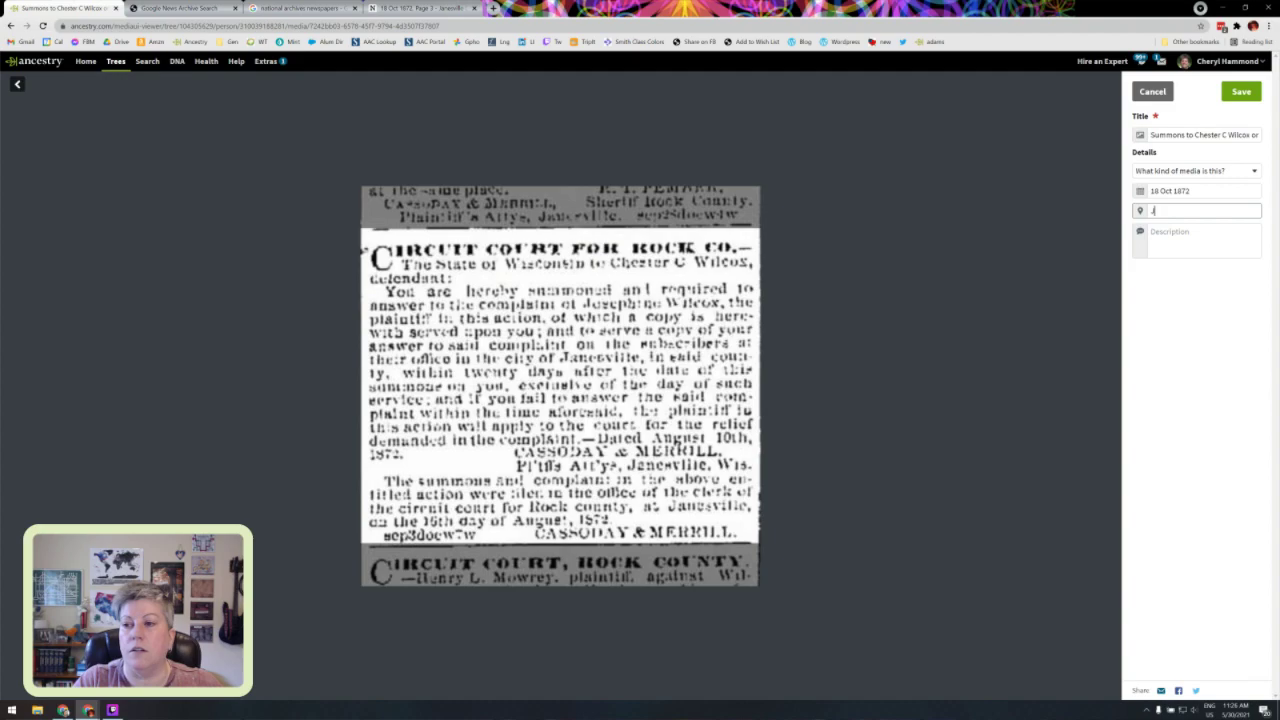
type("anesville, Ro")
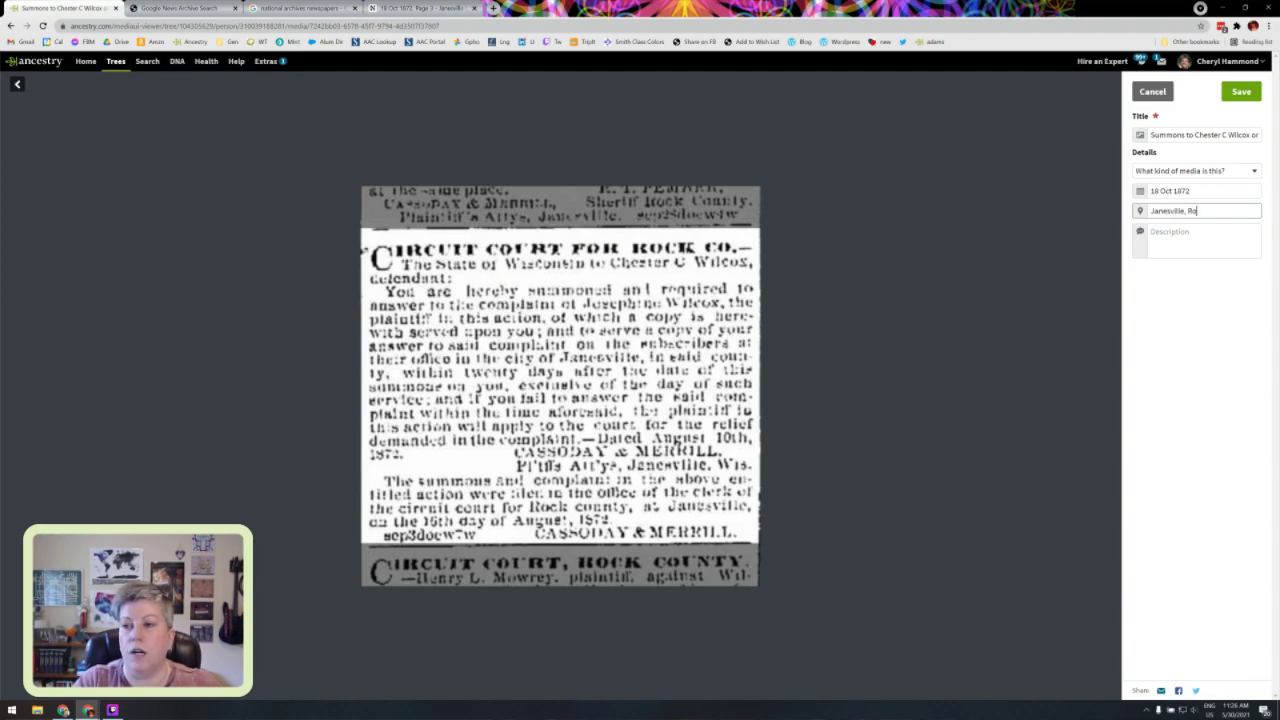
type("ck, Wiscons")
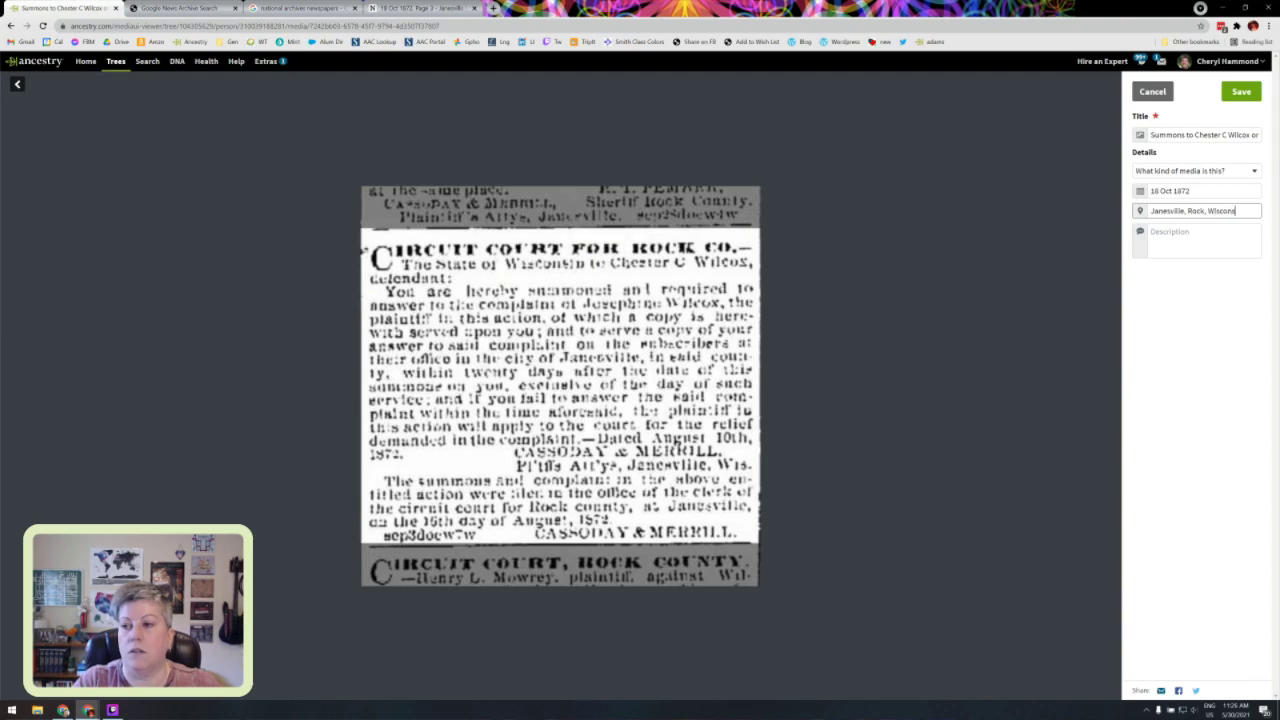
type("in, USA")
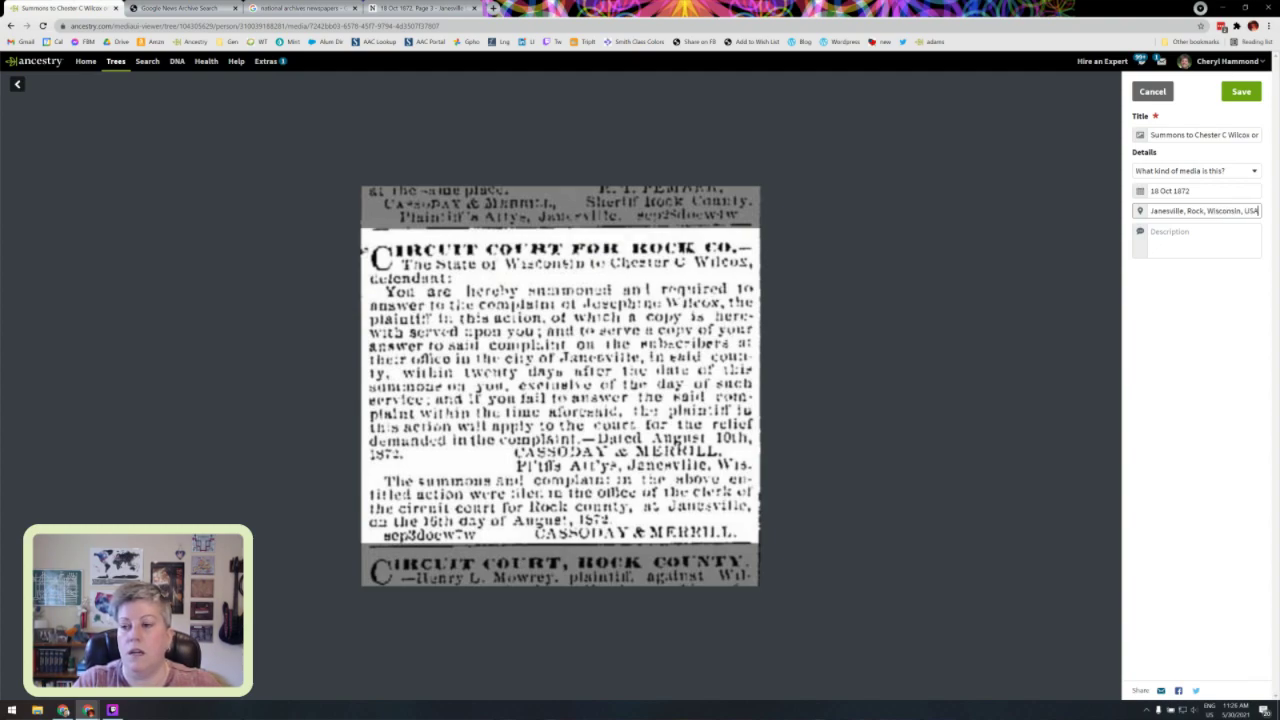
Step: Describe the clipping as "Public summons in Janesville Daily Gazette, p3, on Newspapers.com" and save its details
left_click(1190, 232)
type("Sun")
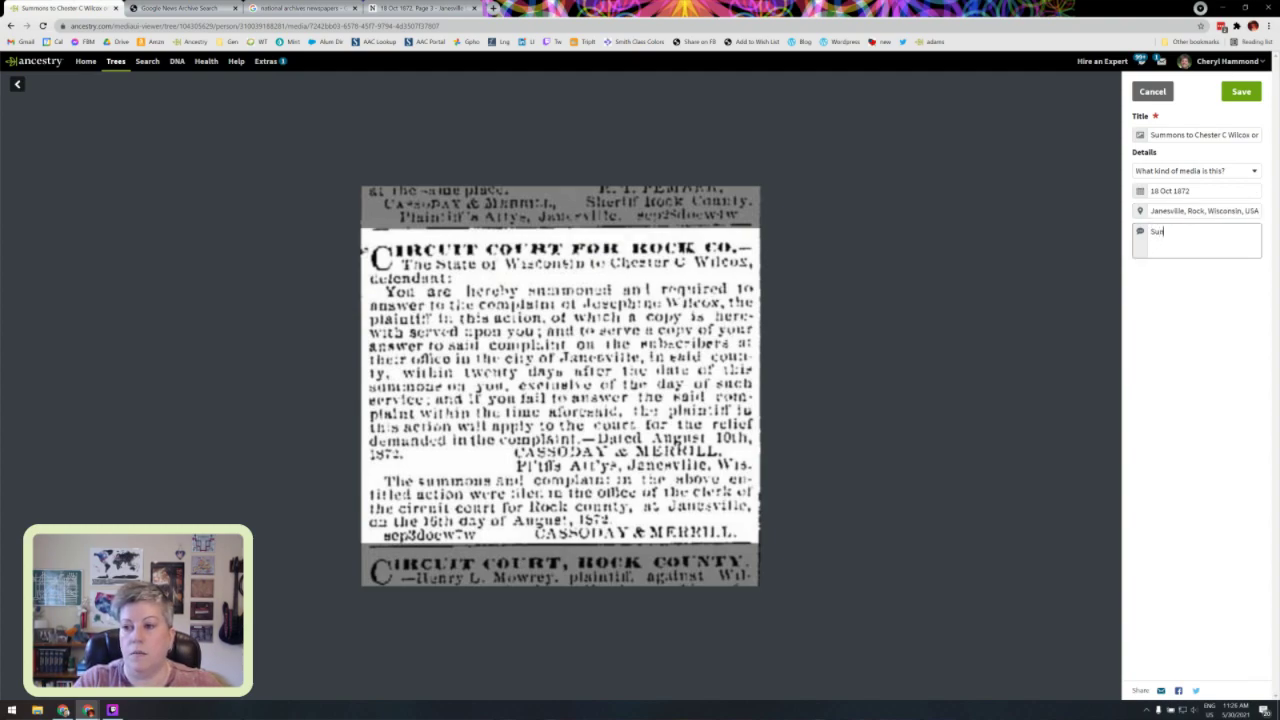
key("BackSpace")
type("Public")
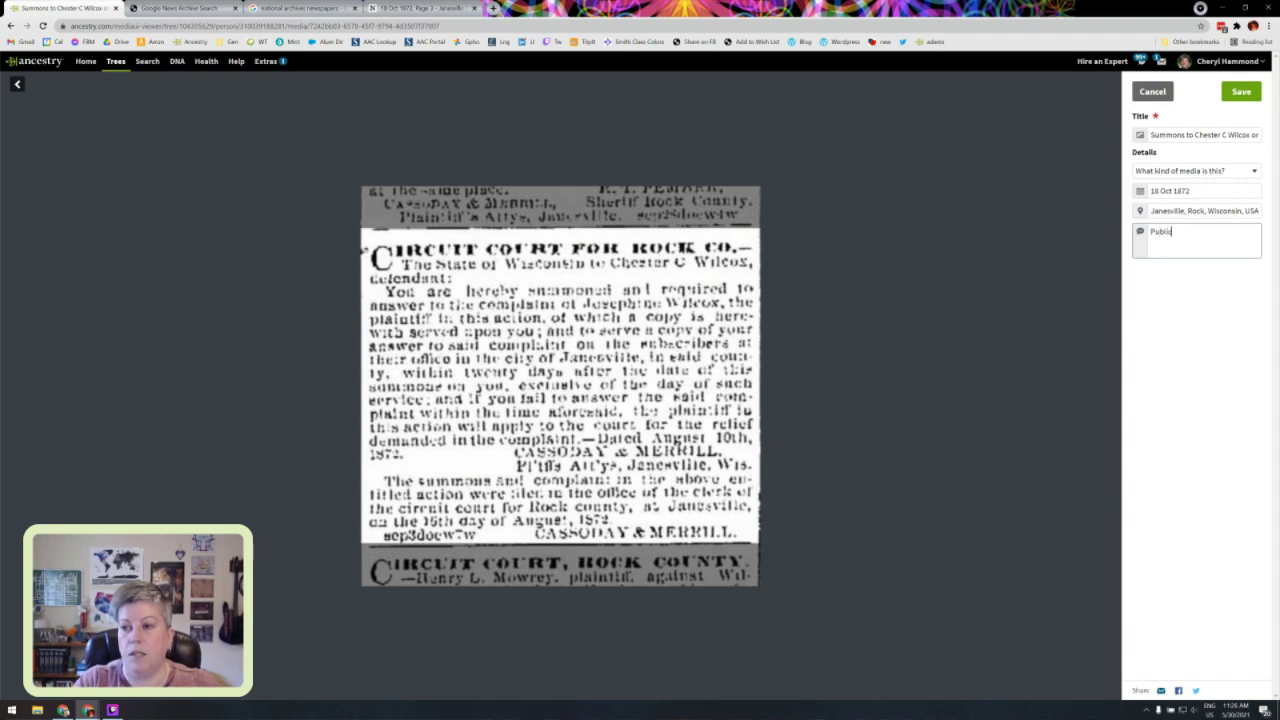
type(" summons in")
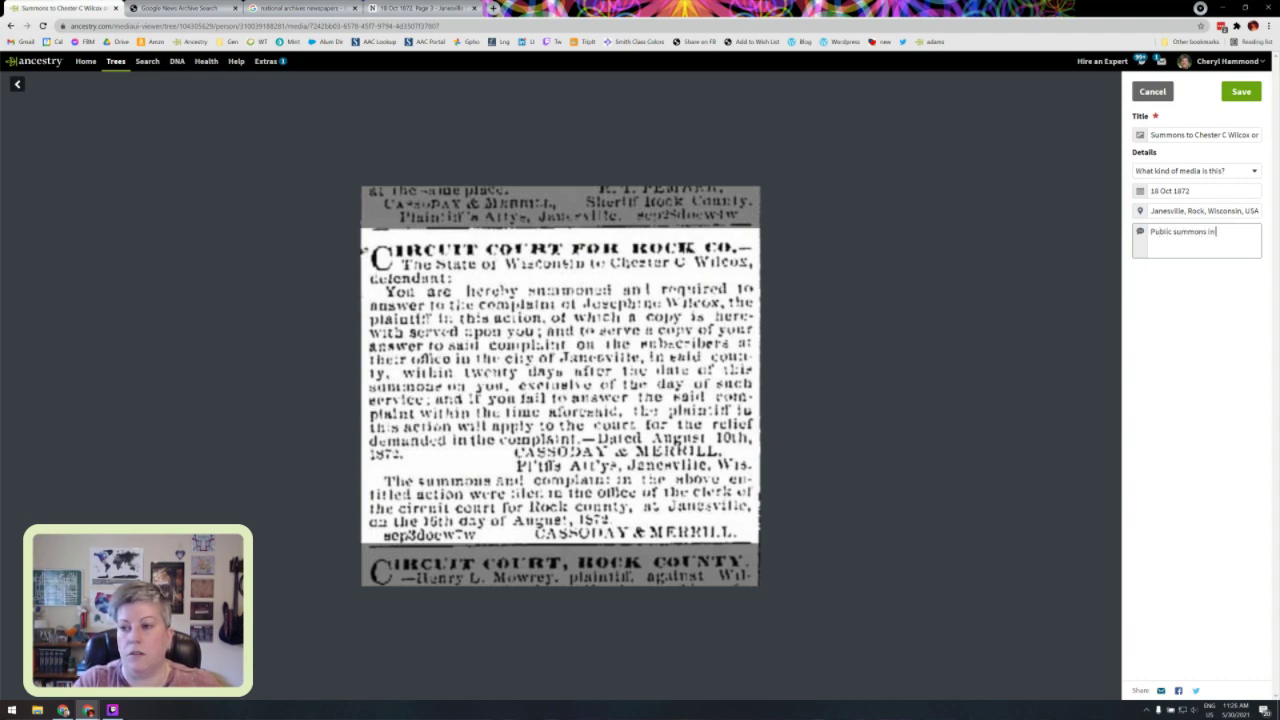
type(" Janesville D")
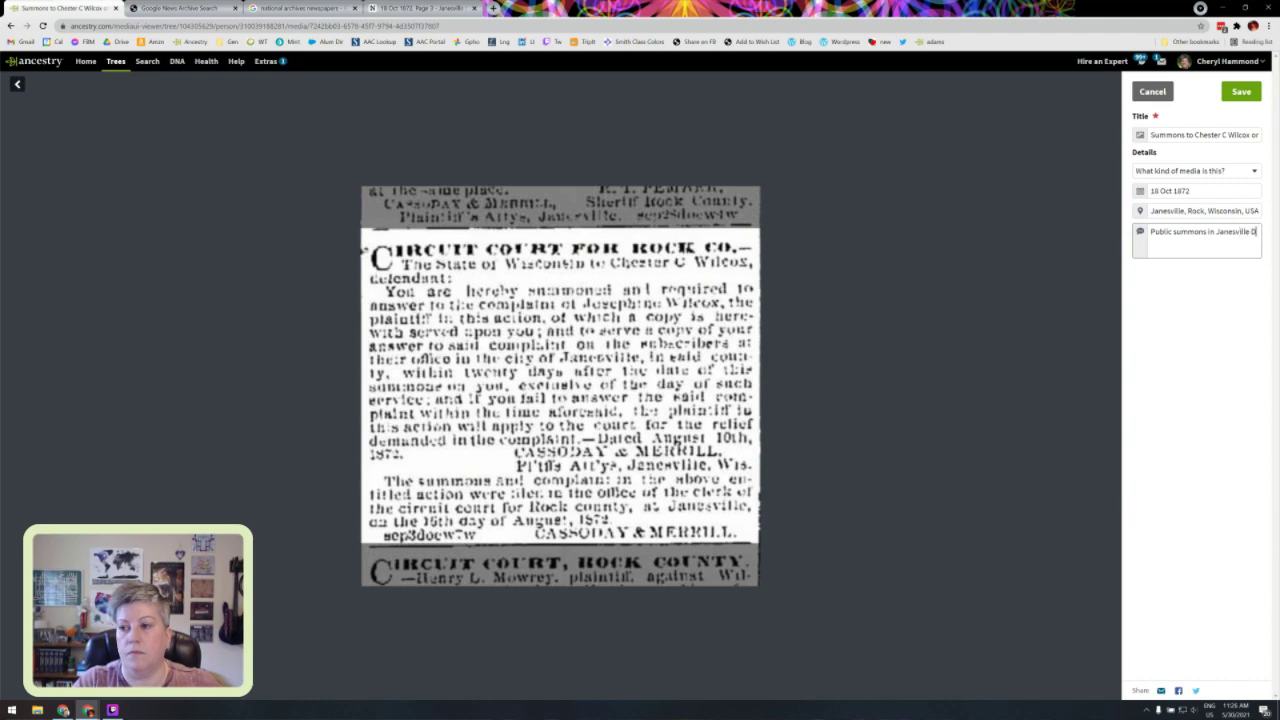
type("aily Gaze")
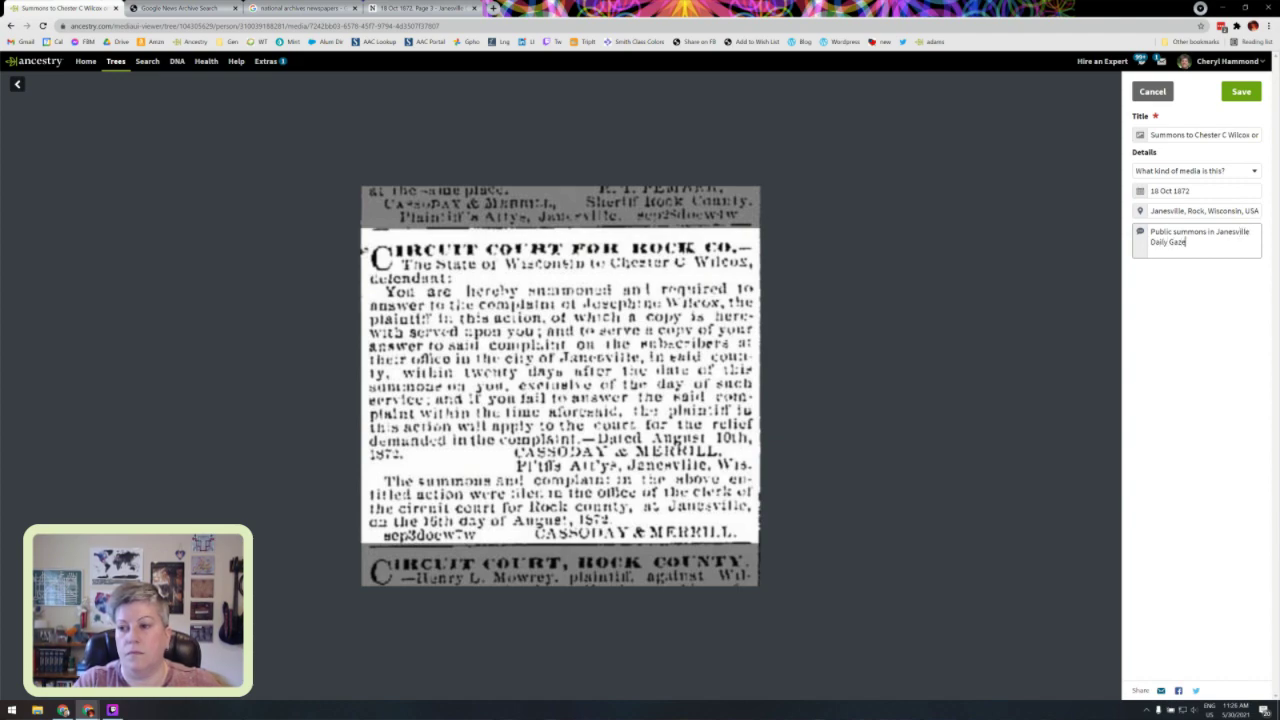
type("tte, p")
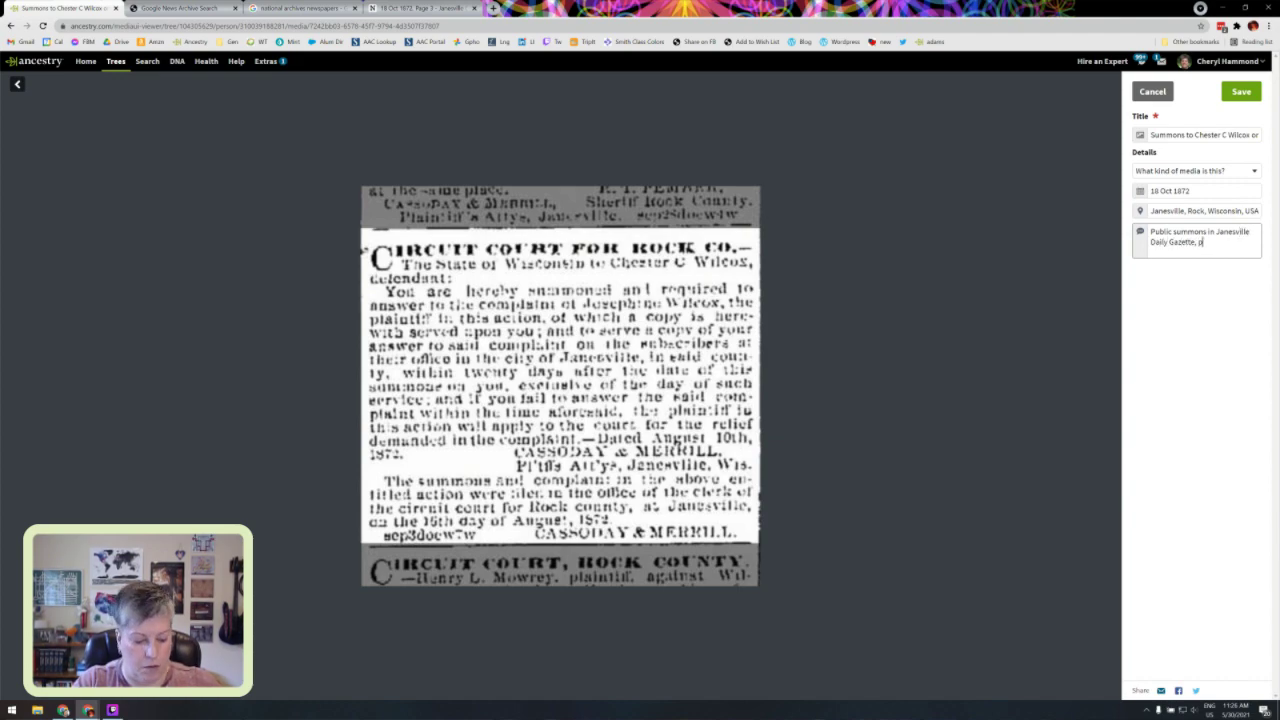
type("3, on N")
type("ewspapers.co")
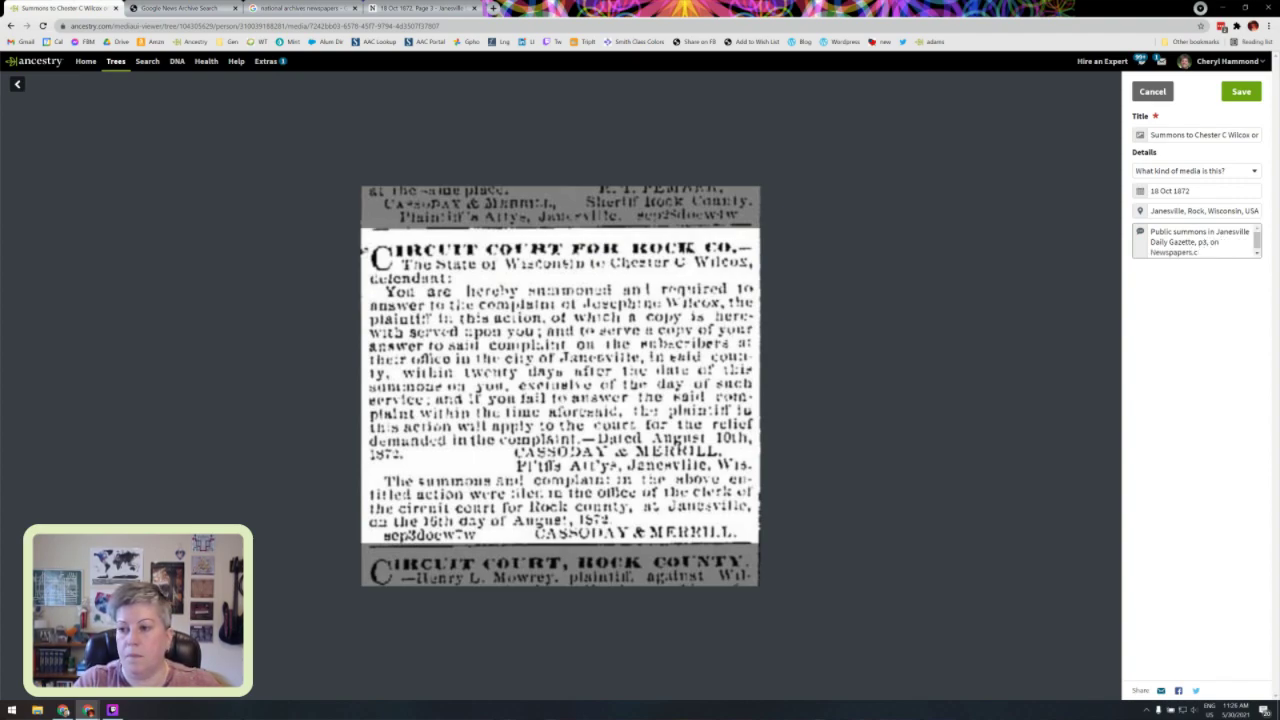
type("m")
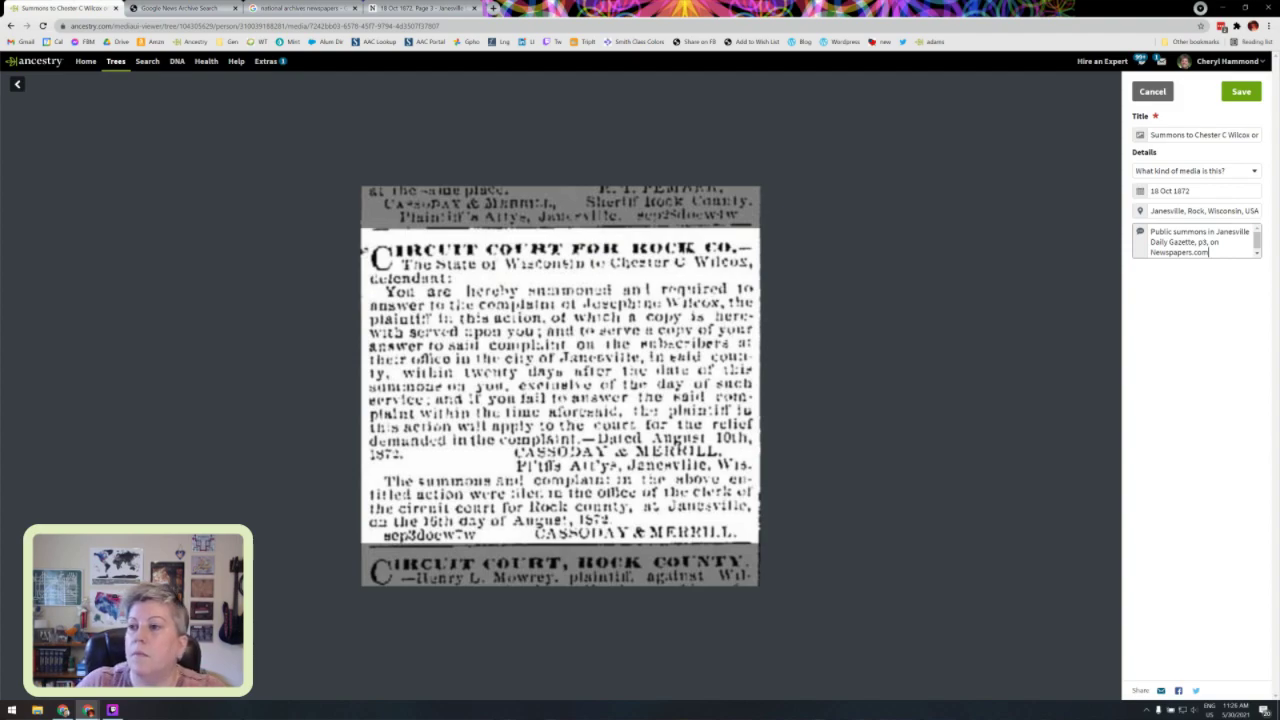
left_click(1241, 93)
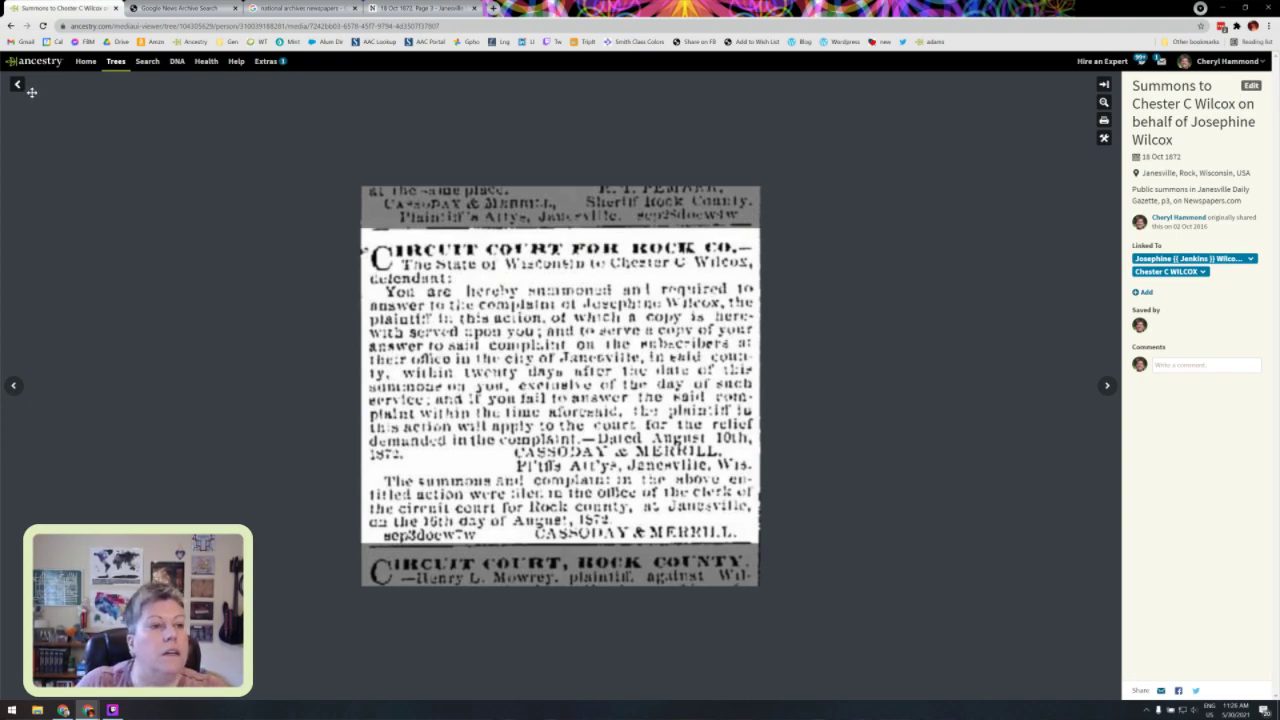
Step: Return to the ancestor's facts page and check the Janesville Daily Gazette entry among the other sources
left_click(11, 26)
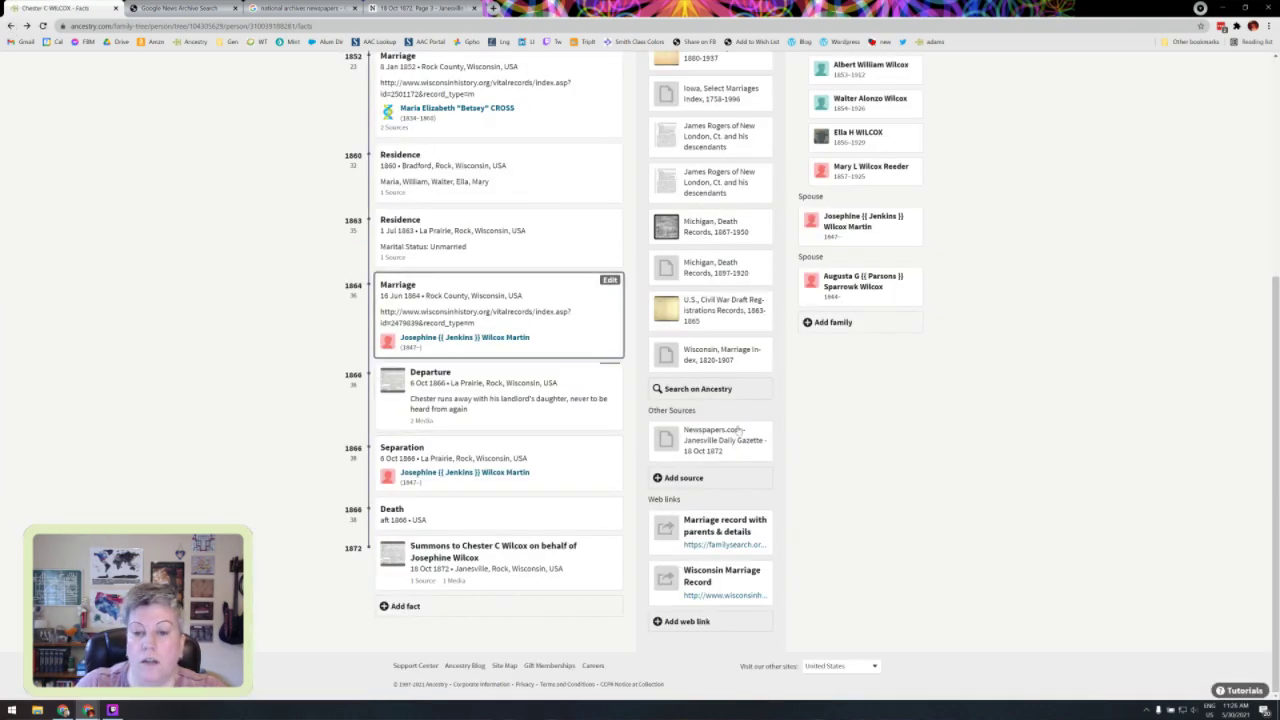
mouse_move(730, 448)
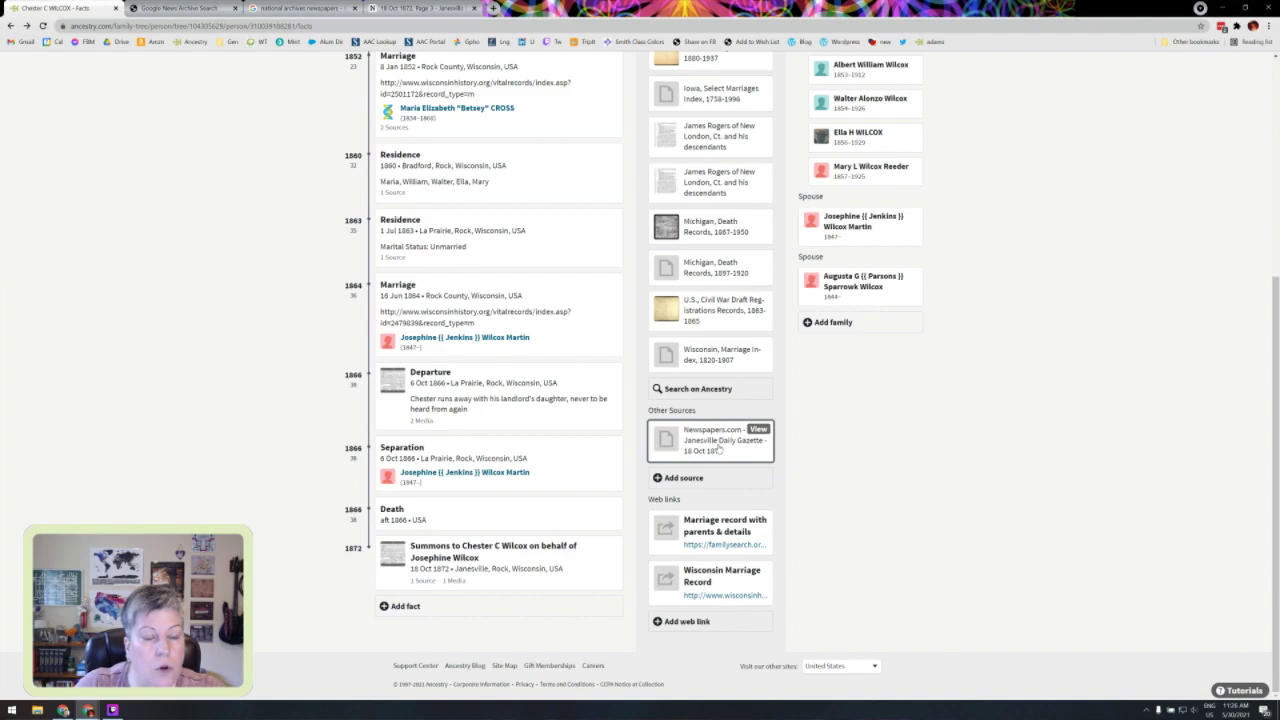
left_click(718, 450)
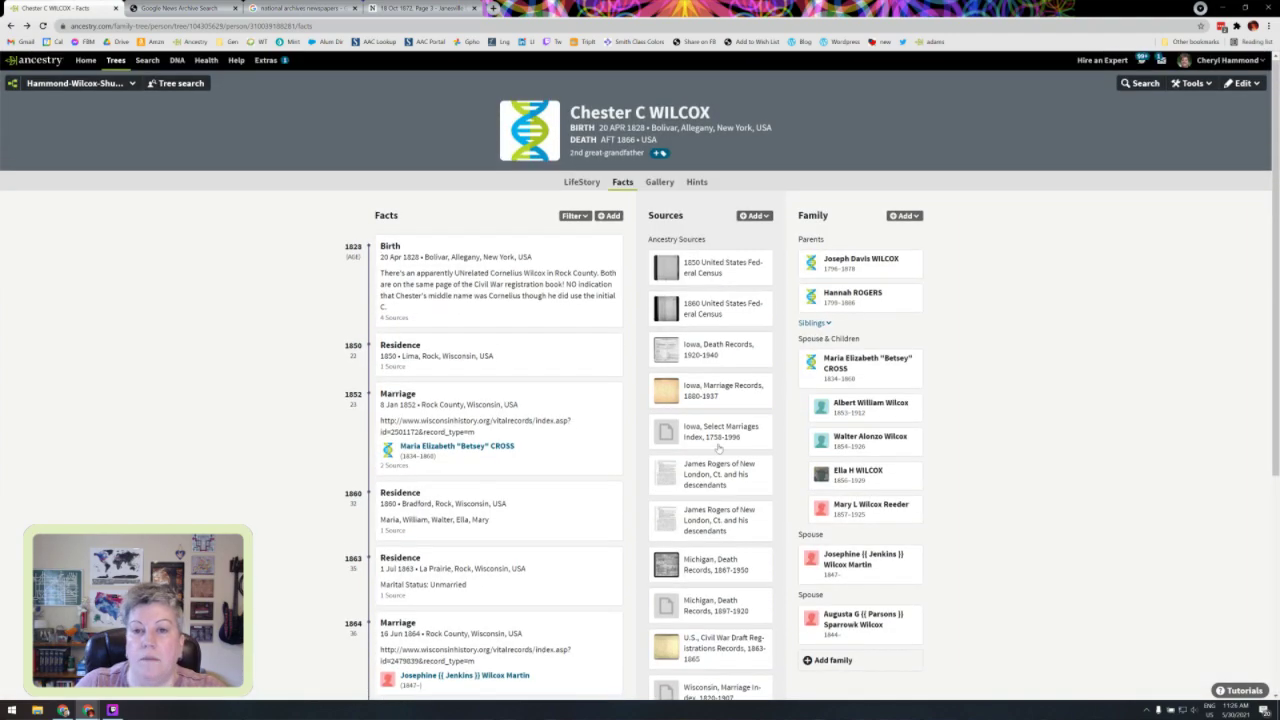
Step: Go to the ancestor's media gallery and open the wife's testimony document
left_click(668, 190)
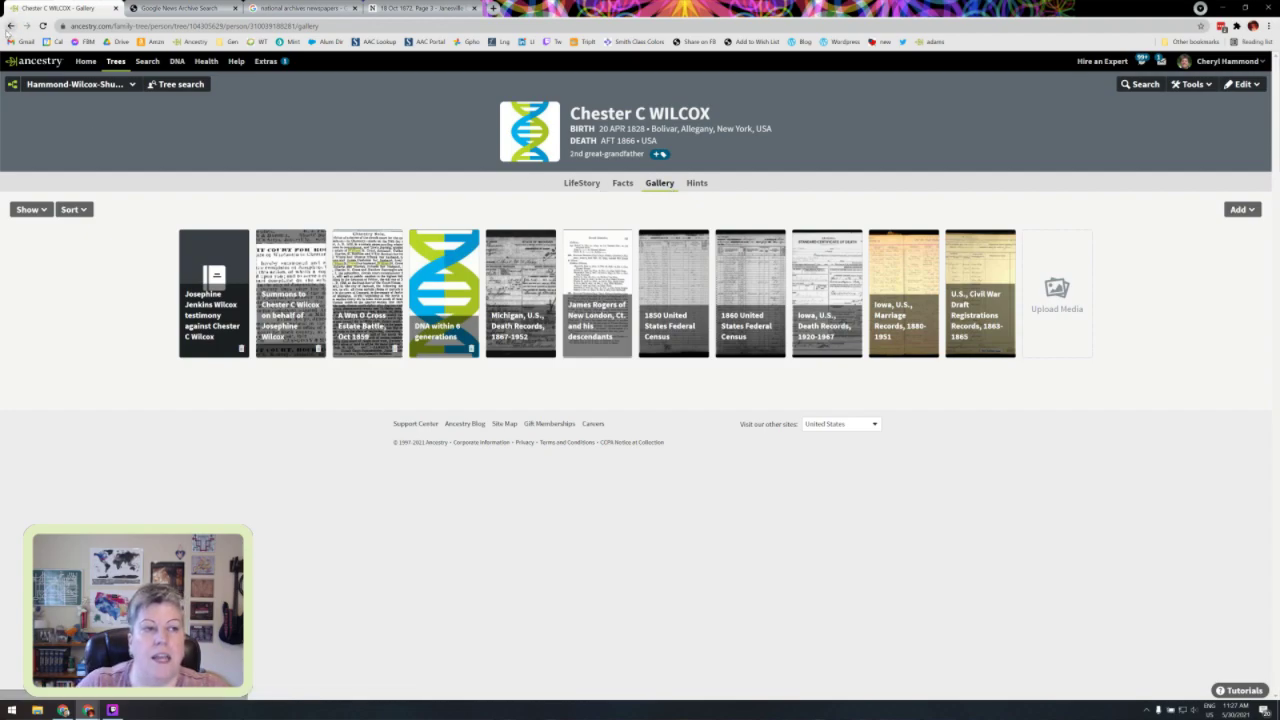
left_click(9, 26)
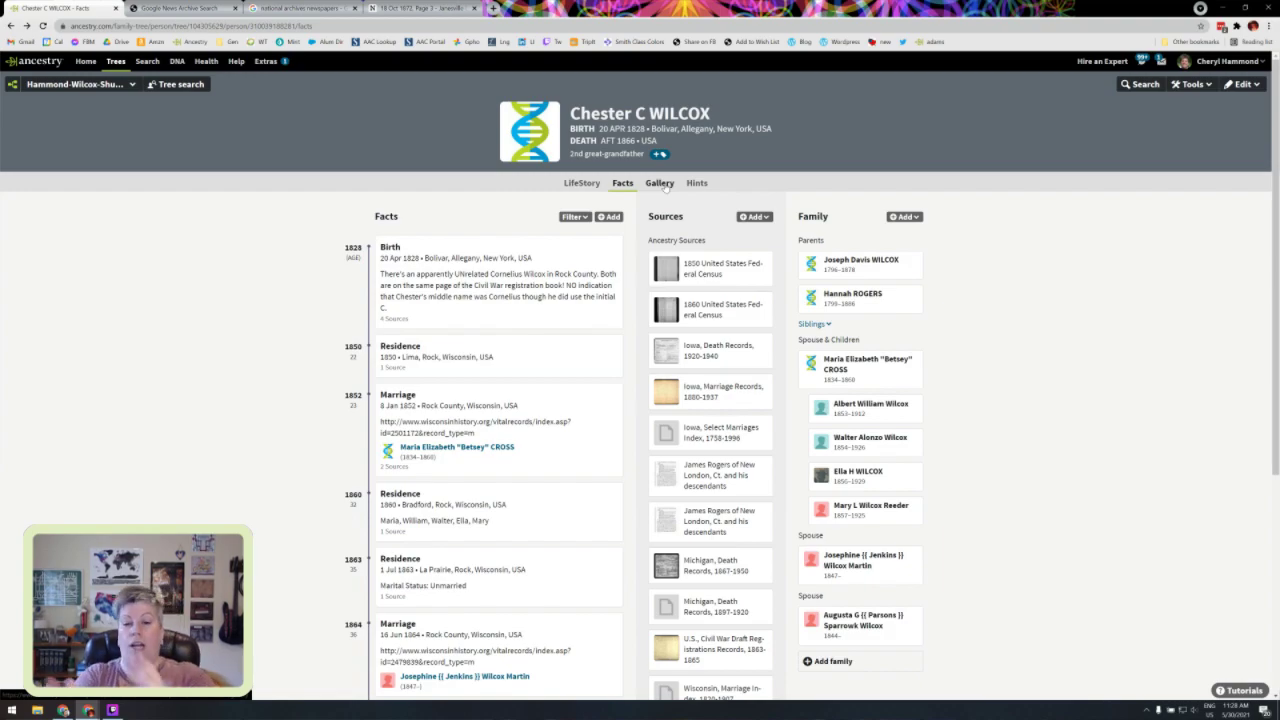
left_click(661, 183)
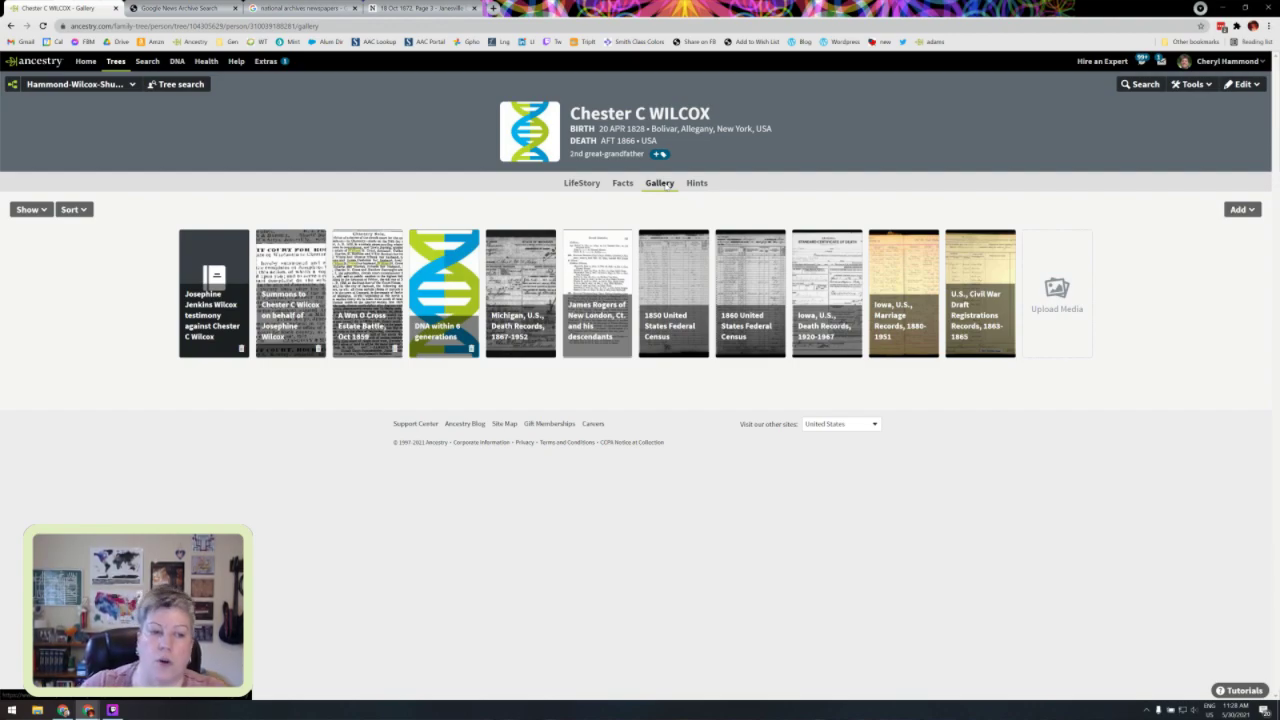
left_click(229, 315)
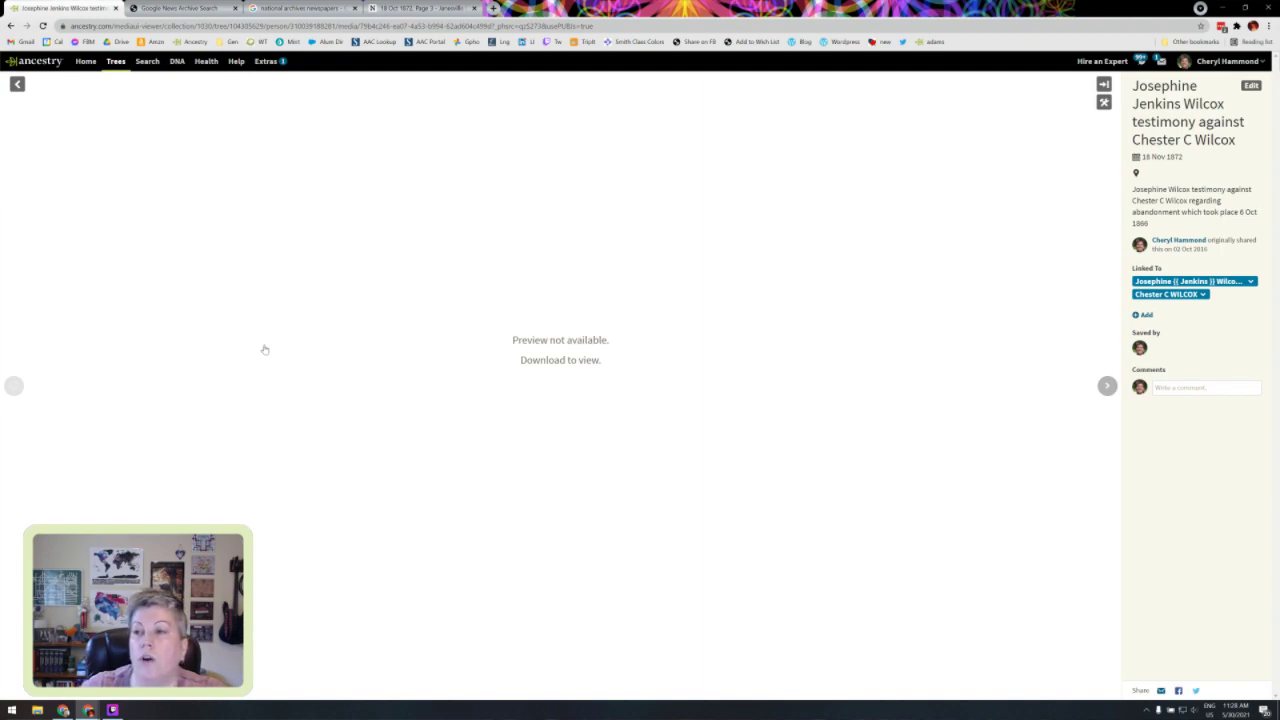
Step: Download and open the wife's testimony document, enlarging and repositioning its text window for reading
left_click(538, 364)
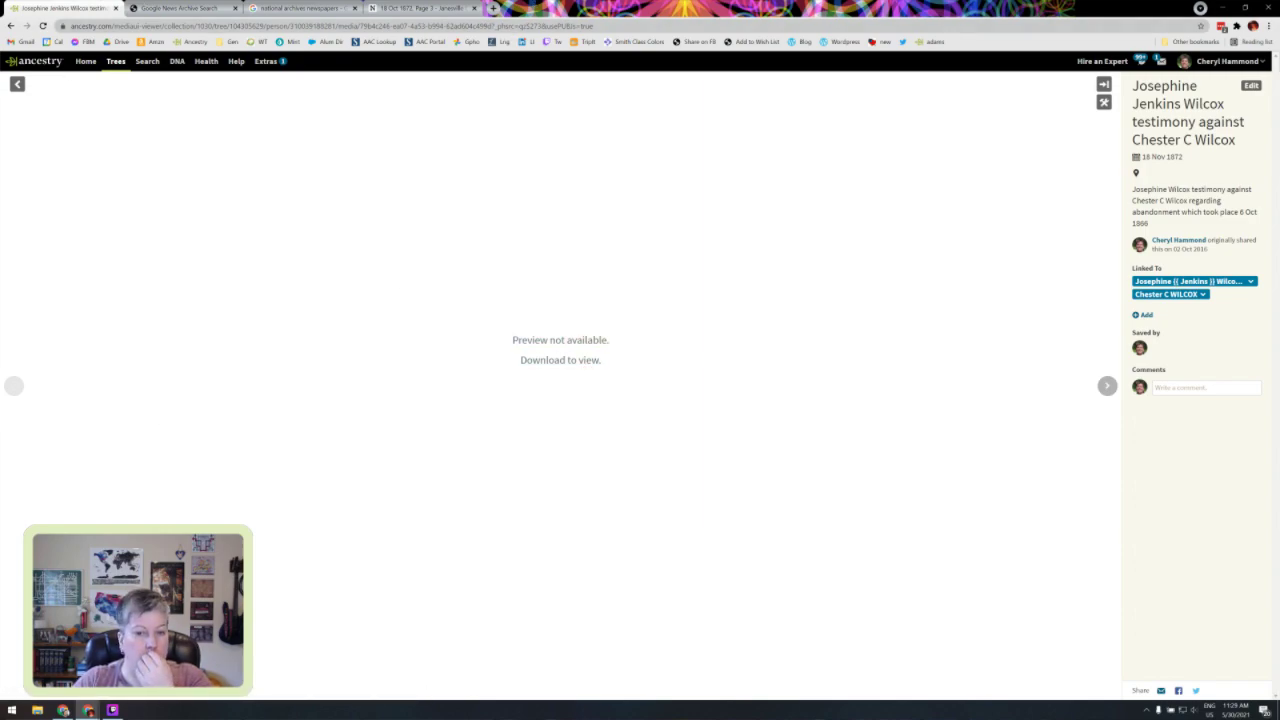
left_click(575, 360)
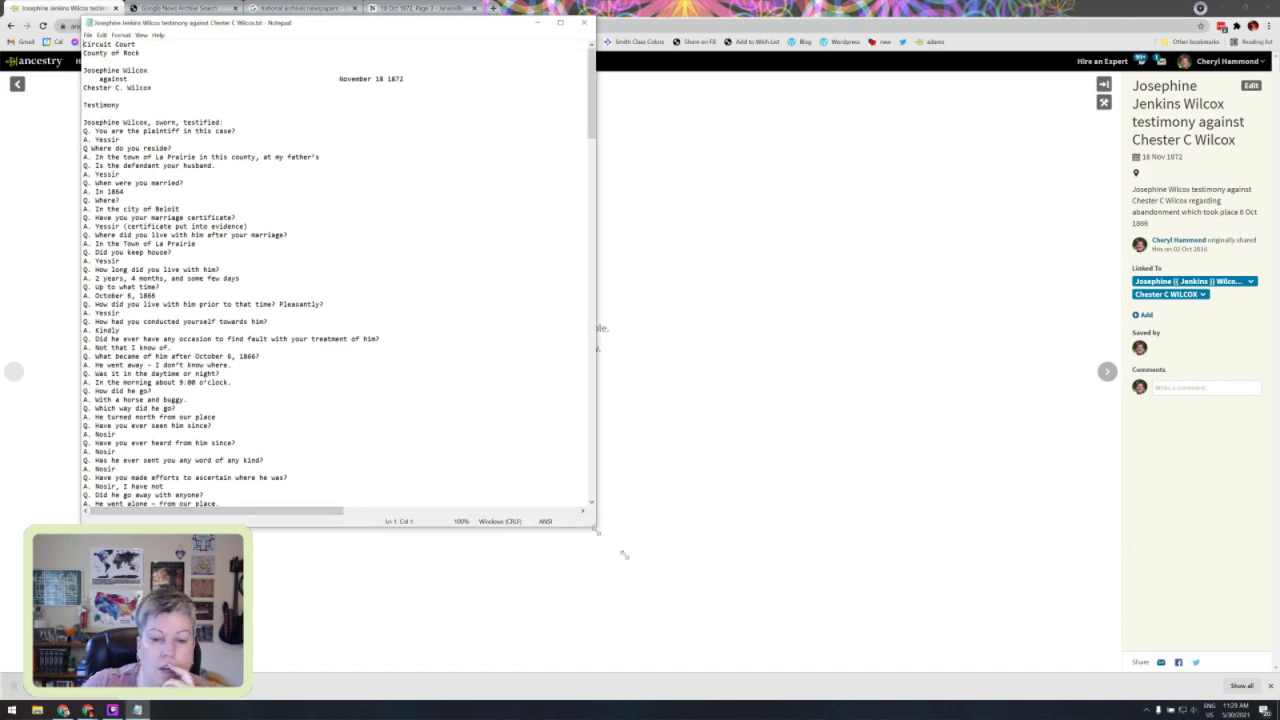
left_click_drag(594, 527, 661, 641)
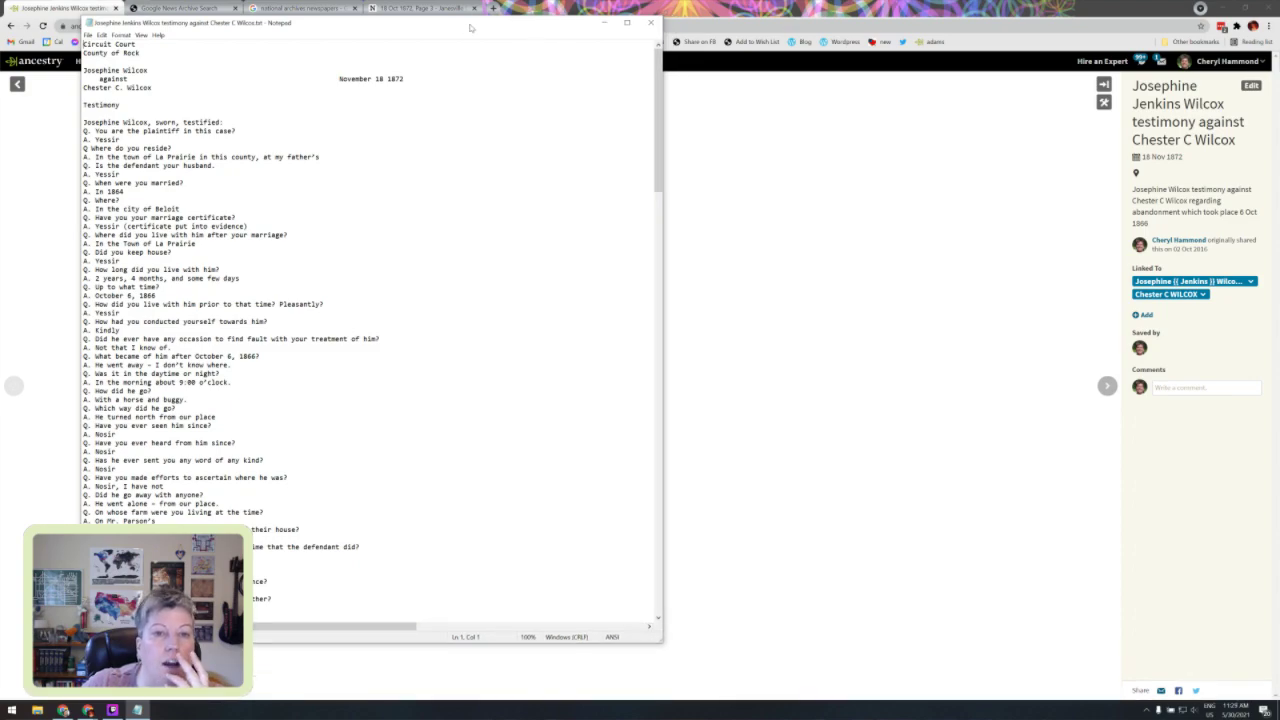
left_click_drag(470, 24, 713, 21)
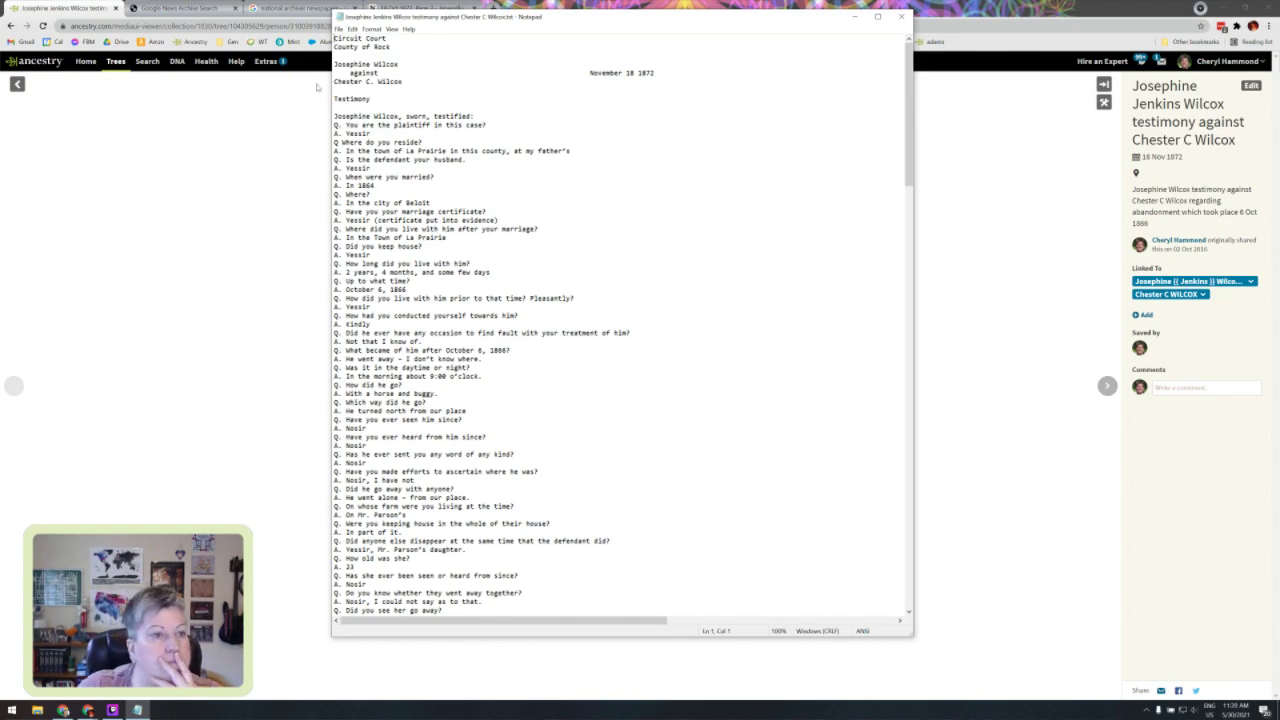
Step: Return to the ancestor's facts page and review the siblings, spouses and children listed as family
left_click(209, 184)
left_click(11, 26)
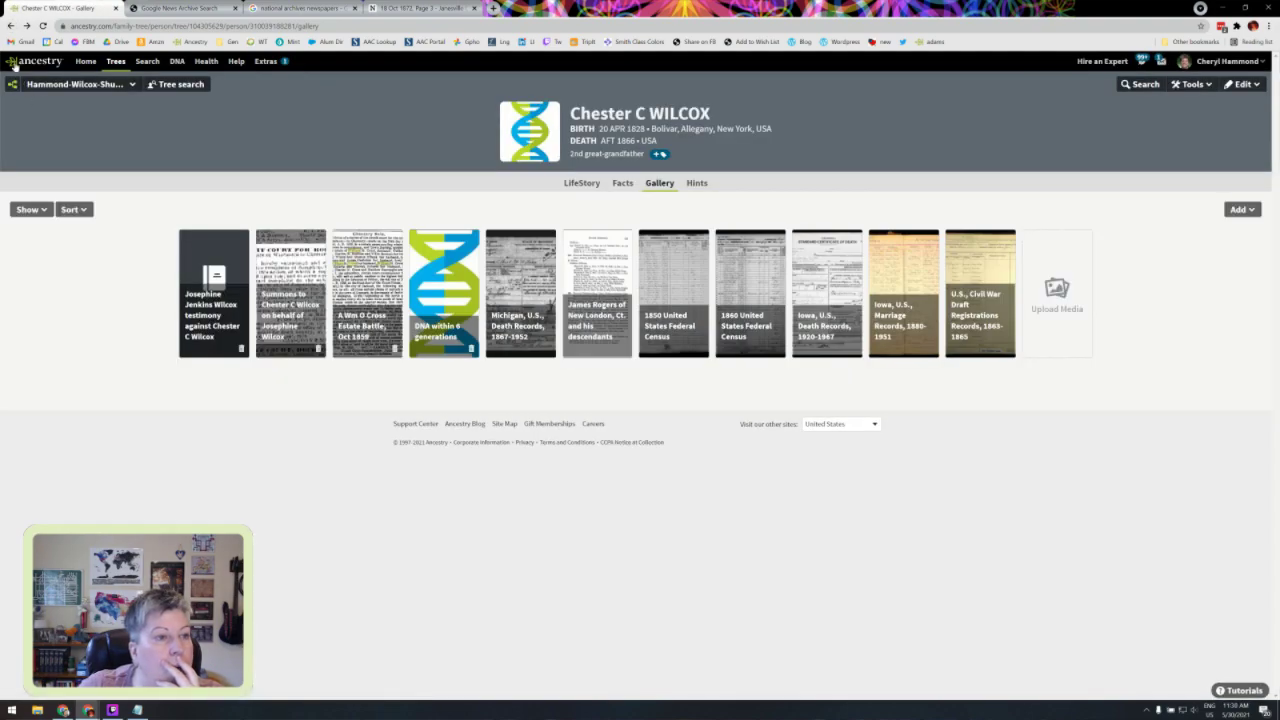
left_click(11, 26)
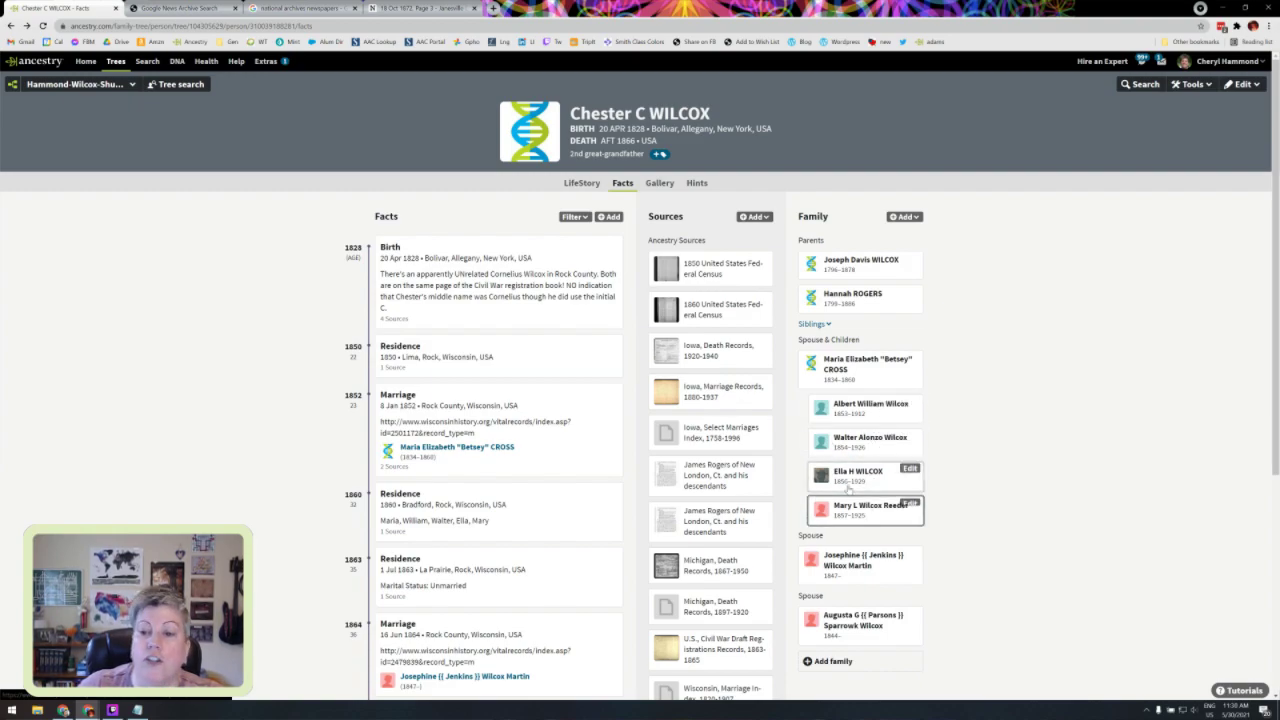
left_click(810, 326)
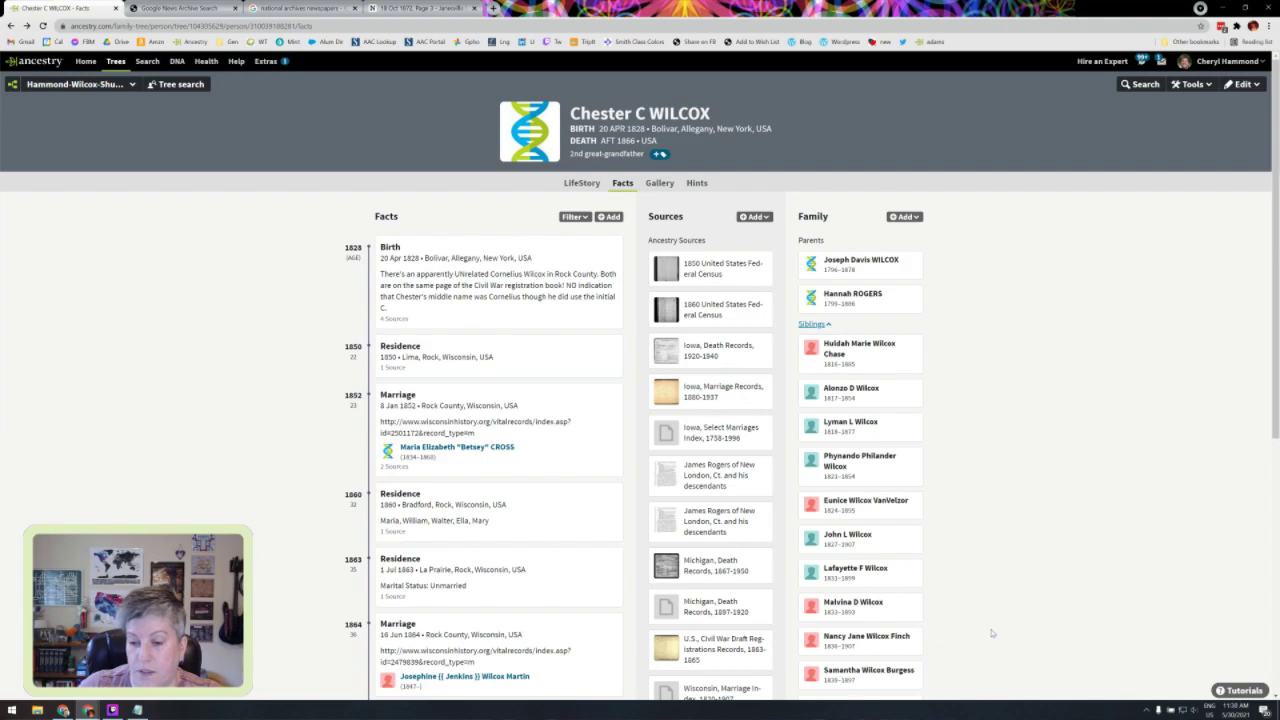
scroll(992, 633, "down", 1)
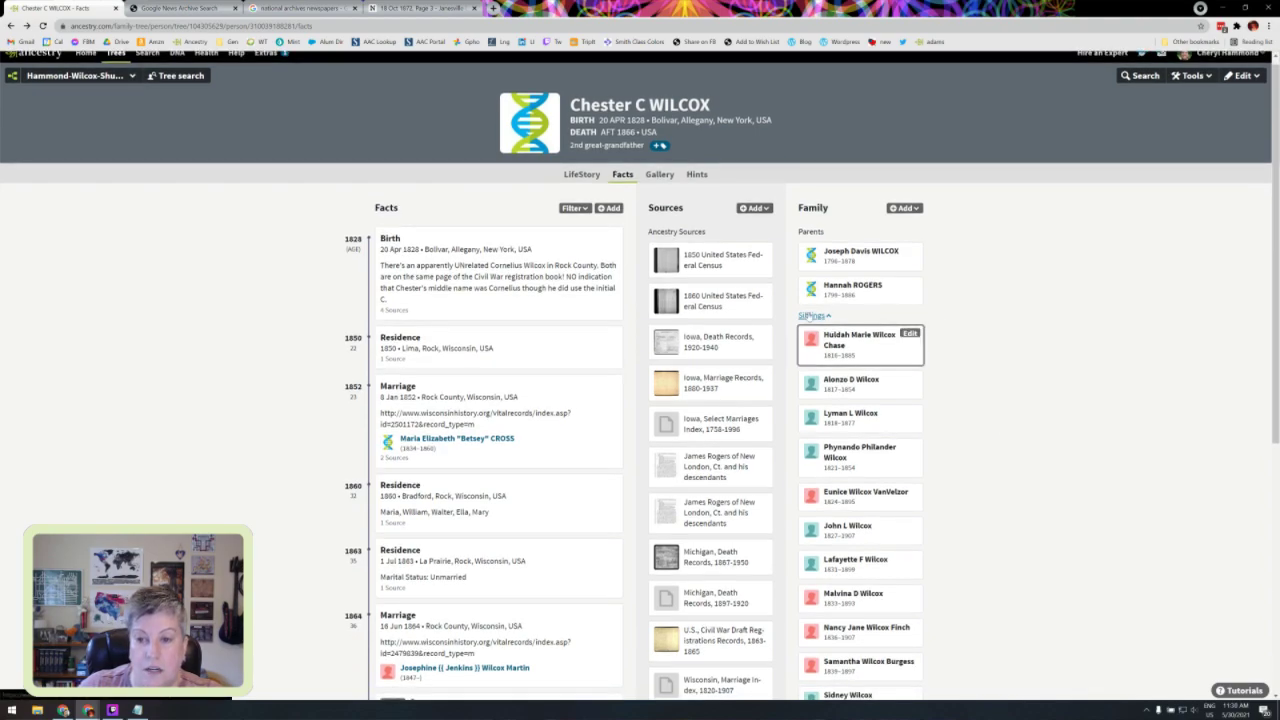
left_click(813, 316)
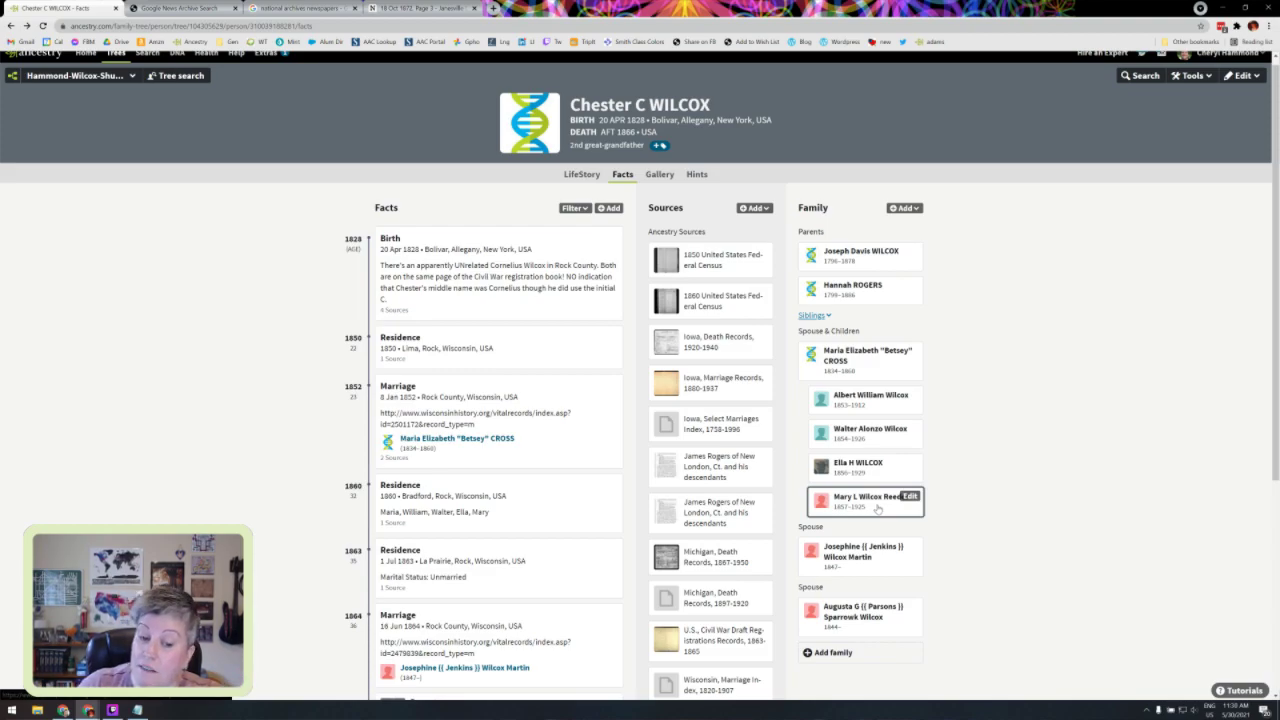
scroll(1003, 457, "down", 1)
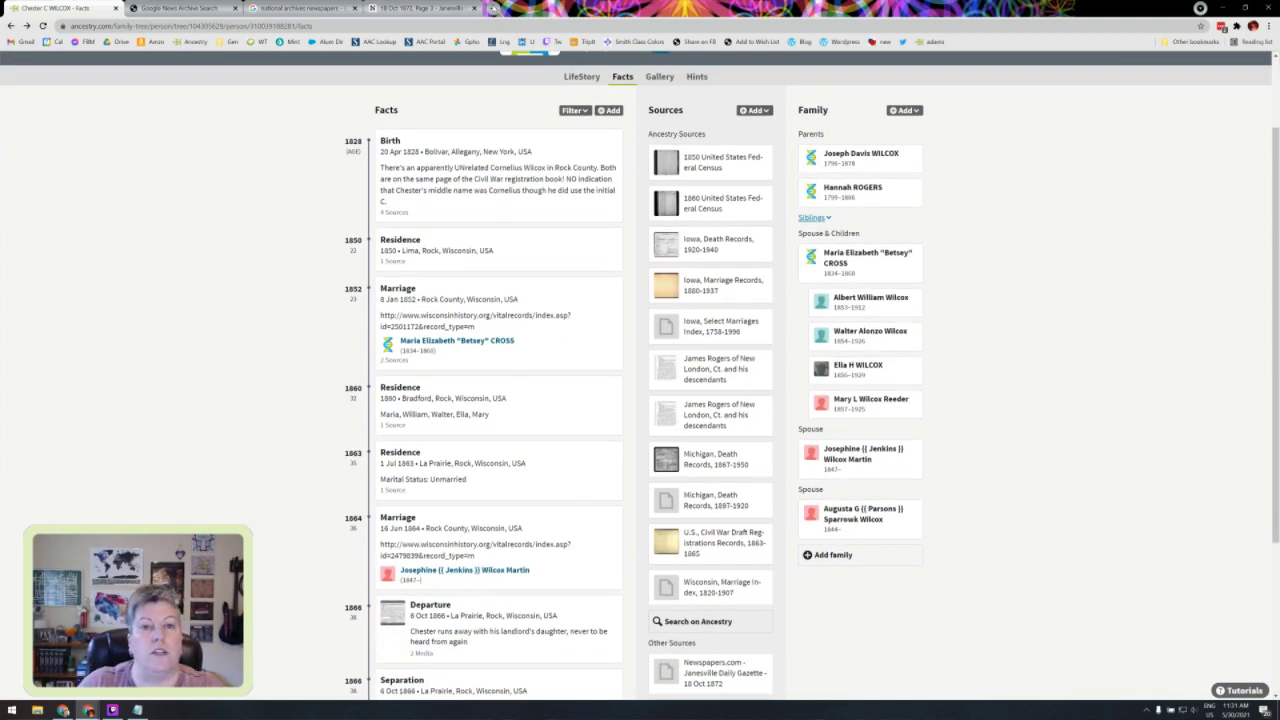
Step: Open the Wisconsin Historical Society website at wisconsinhistory.org in a new browser tab
left_click(492, 8)
type("wis")
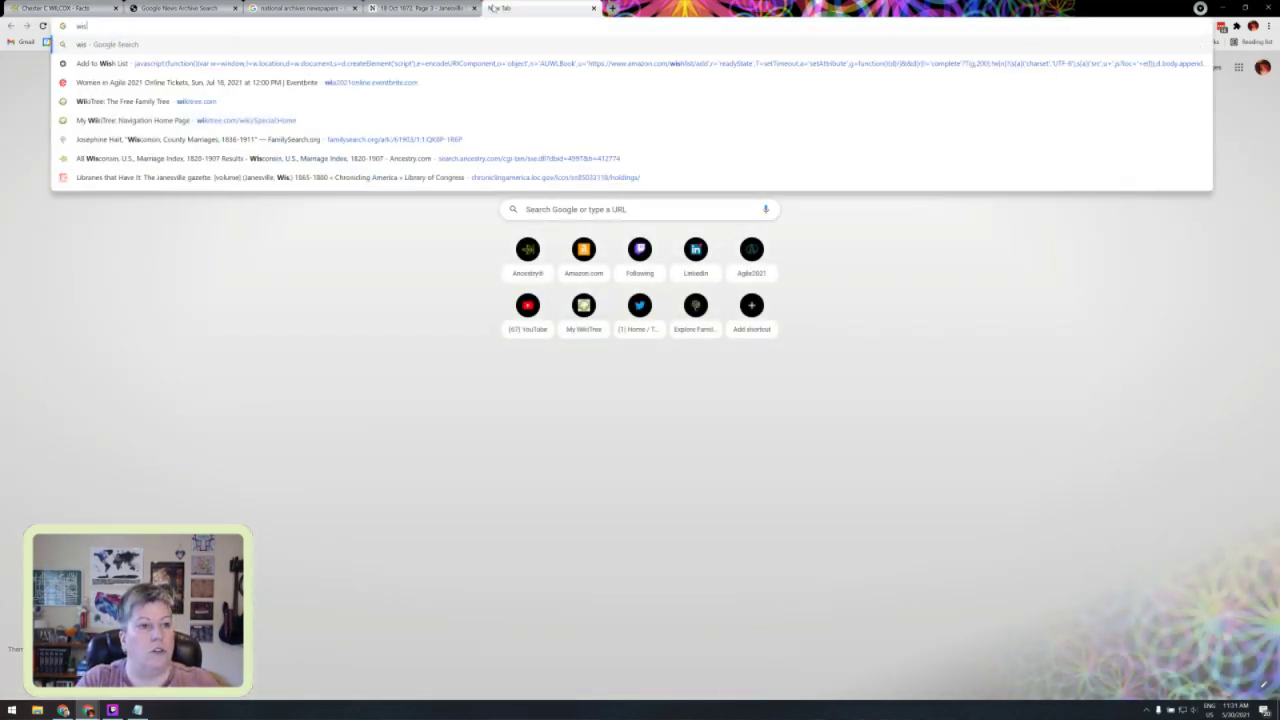
type("cons")
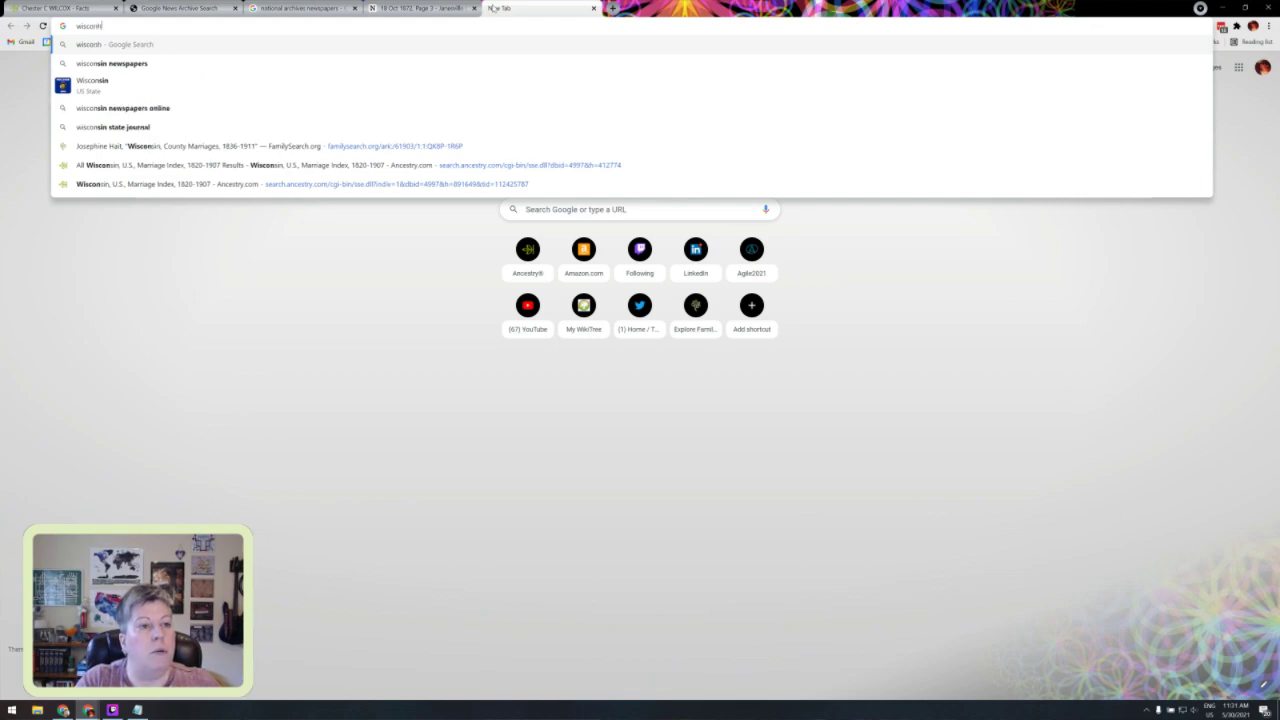
type("inh")
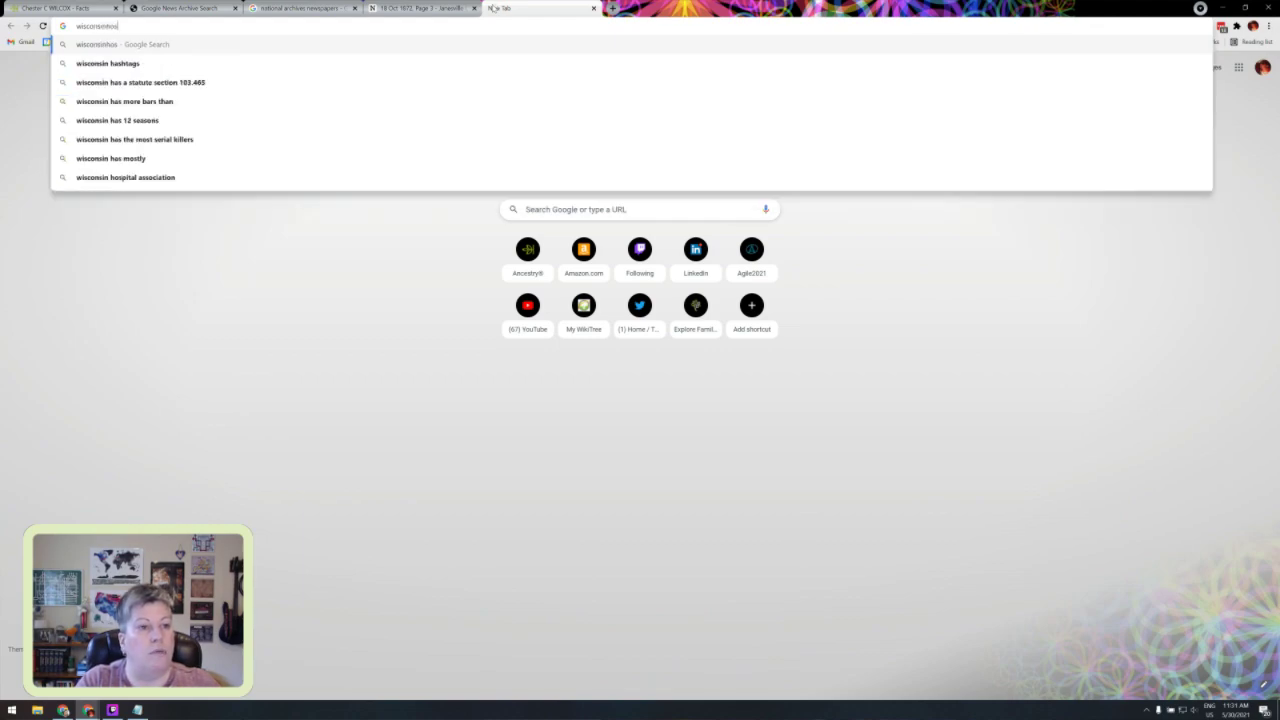
type("istofy")
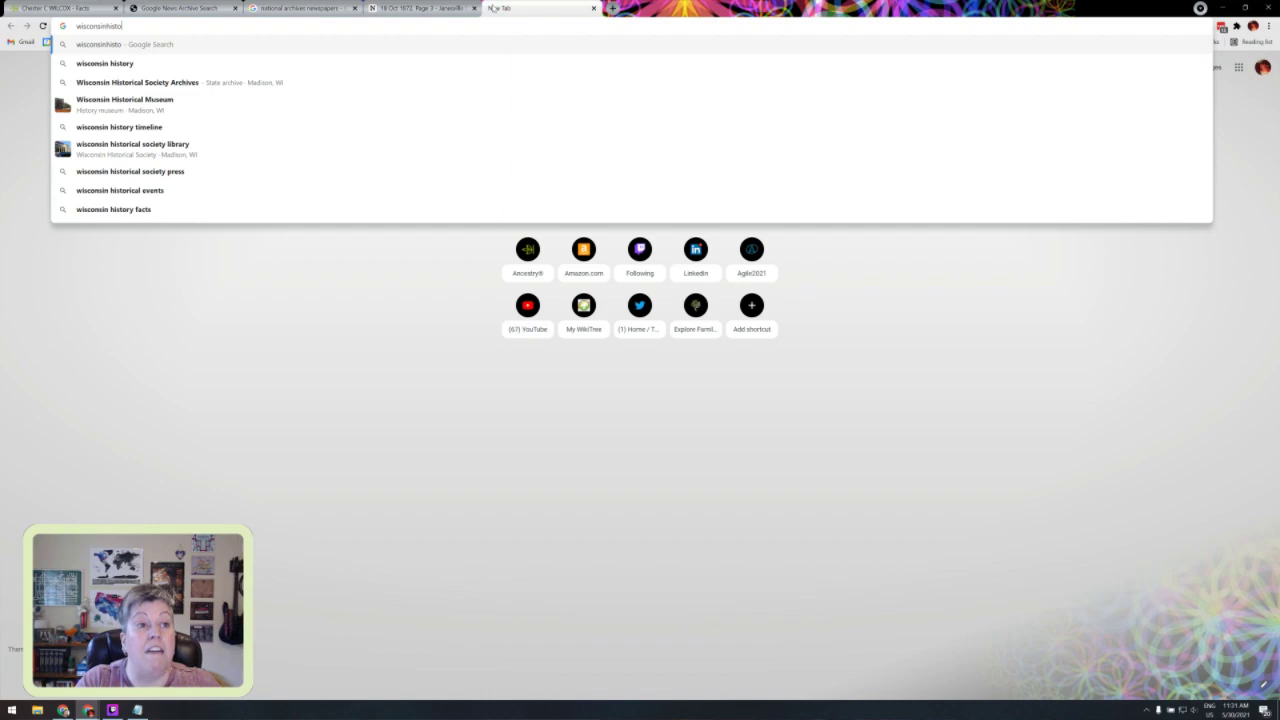
key("BackSpace")
key("BackSpace")
type("ry.org")
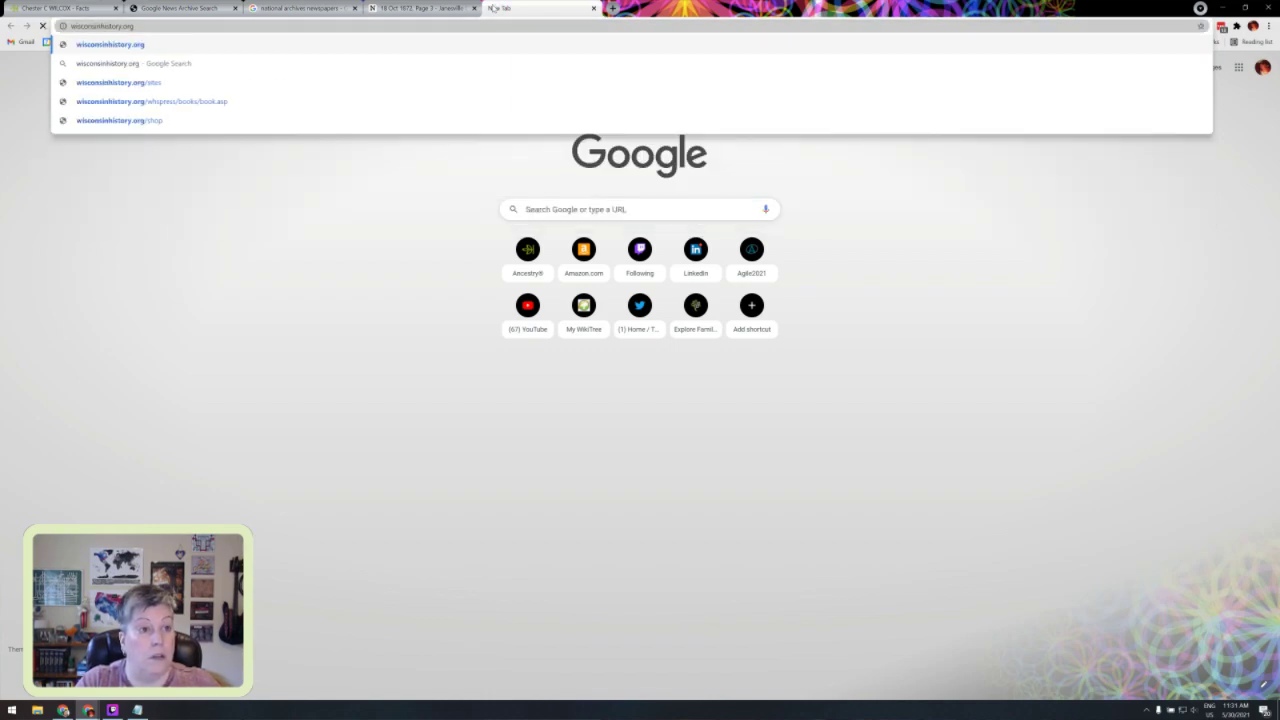
key("Return")
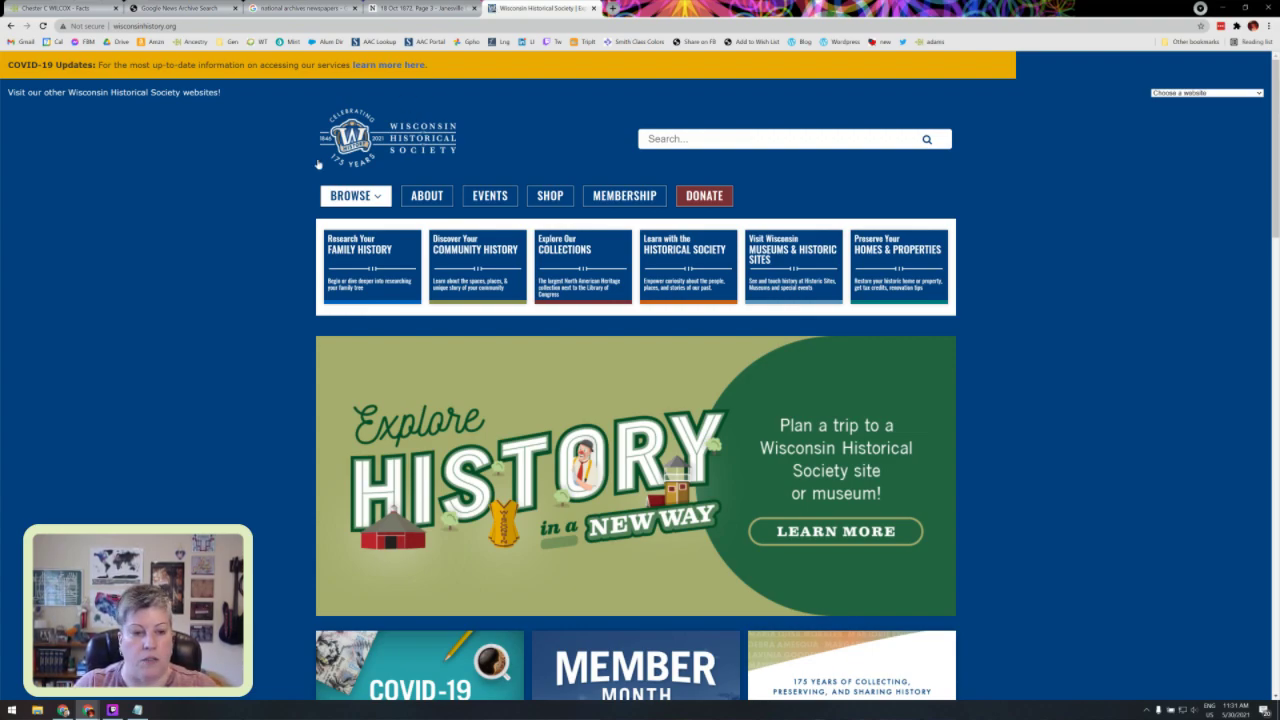
Step: Go to the family history research section and search its resources for the ancestor's first and last name
left_click(359, 261)
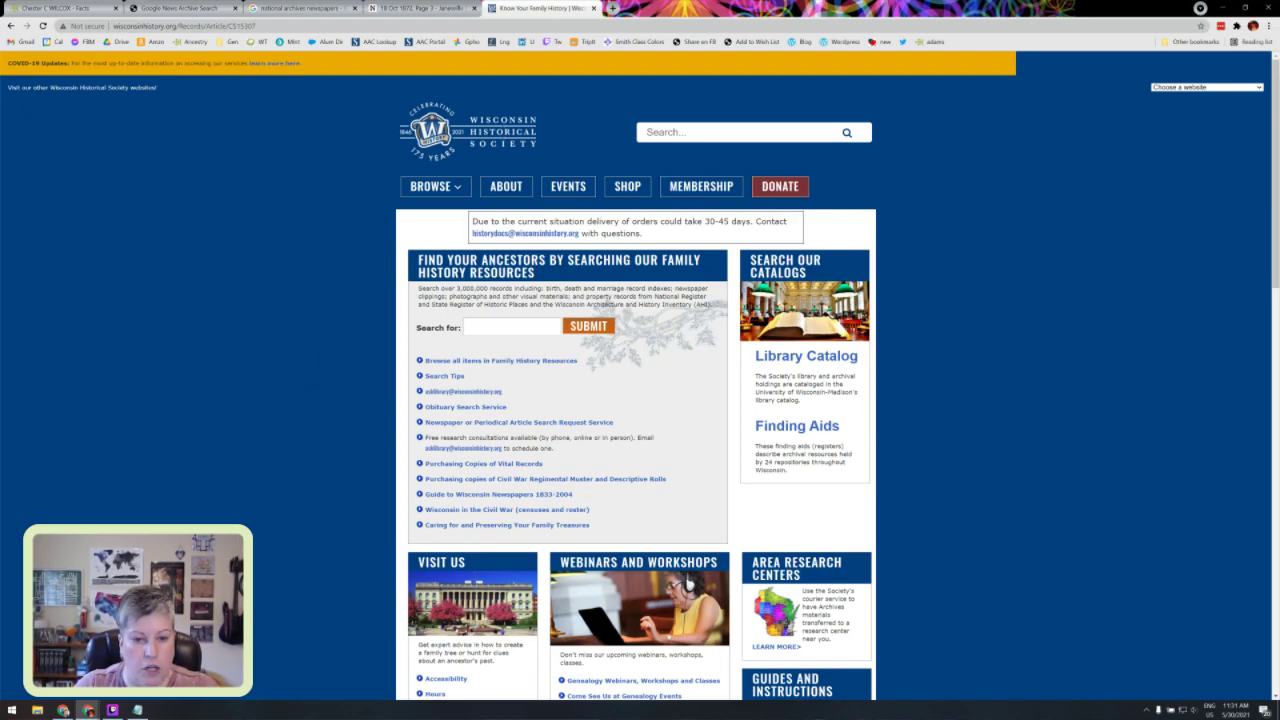
left_click(510, 327)
type("chester wilcox")
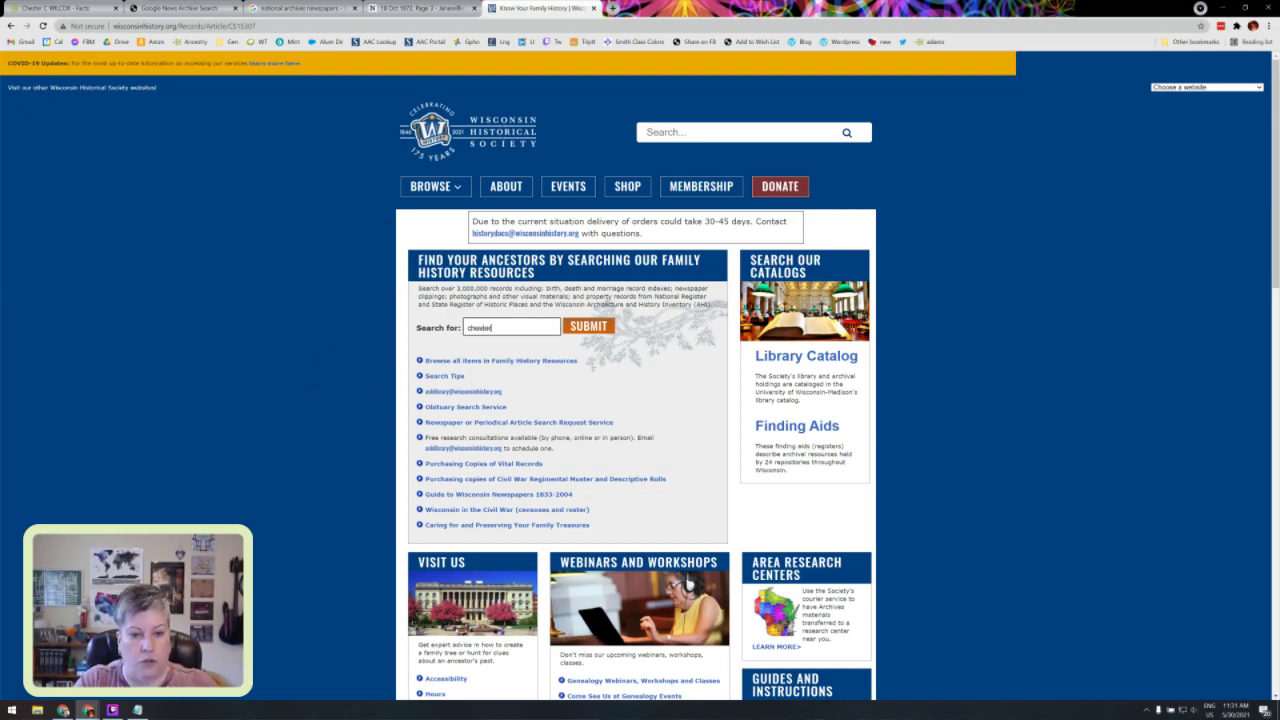
key("Return")
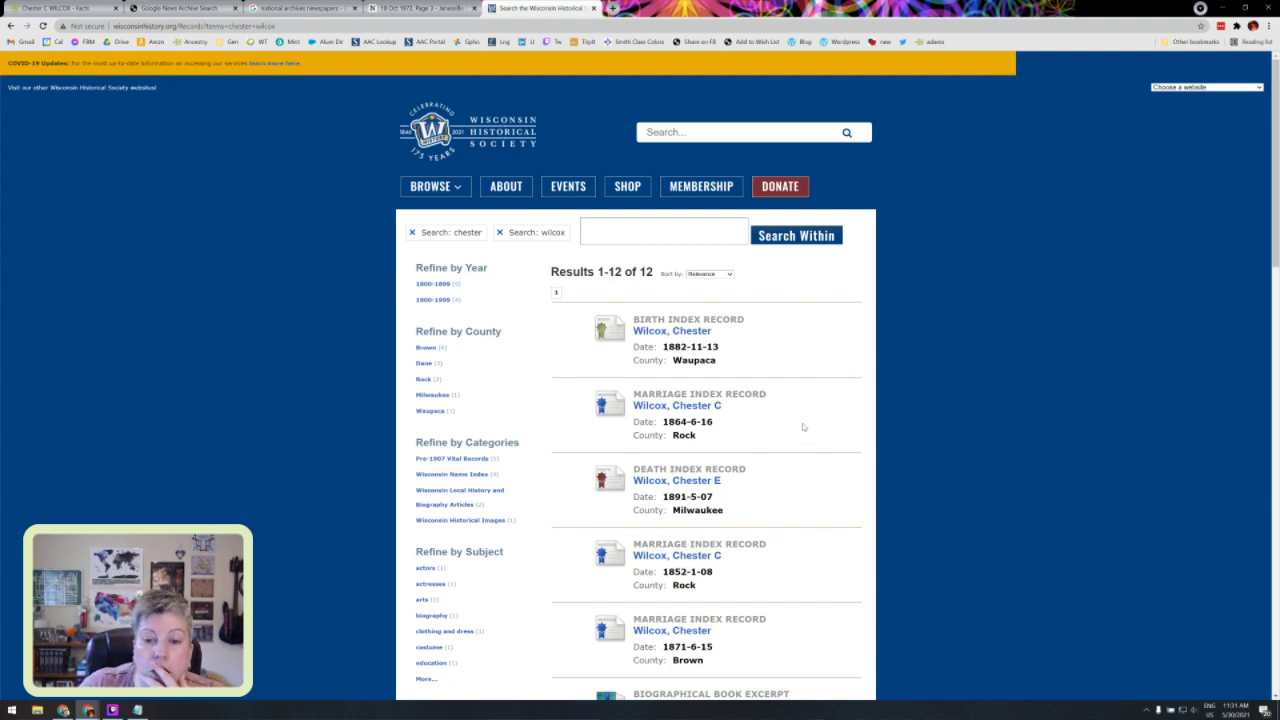
Step: Look through the search results and narrow them to records from Rock County
scroll(804, 427, "down", 1)
scroll(802, 427, "down", 1)
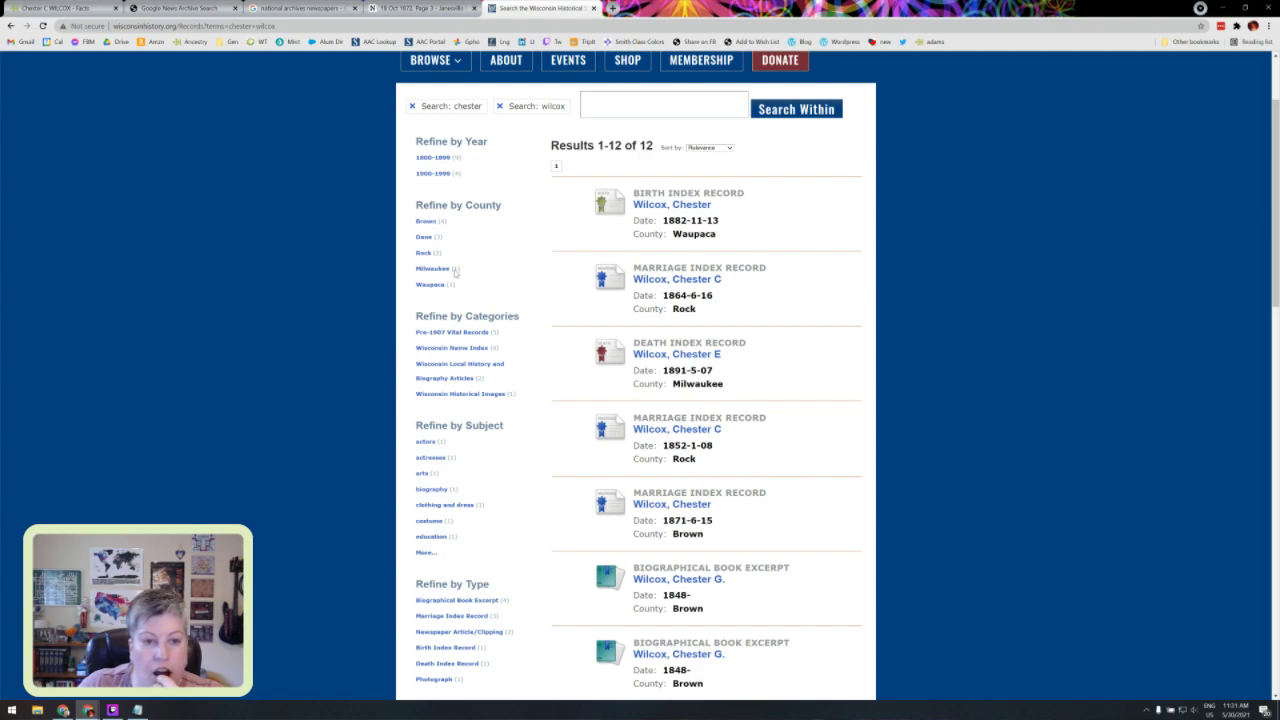
left_click(423, 253)
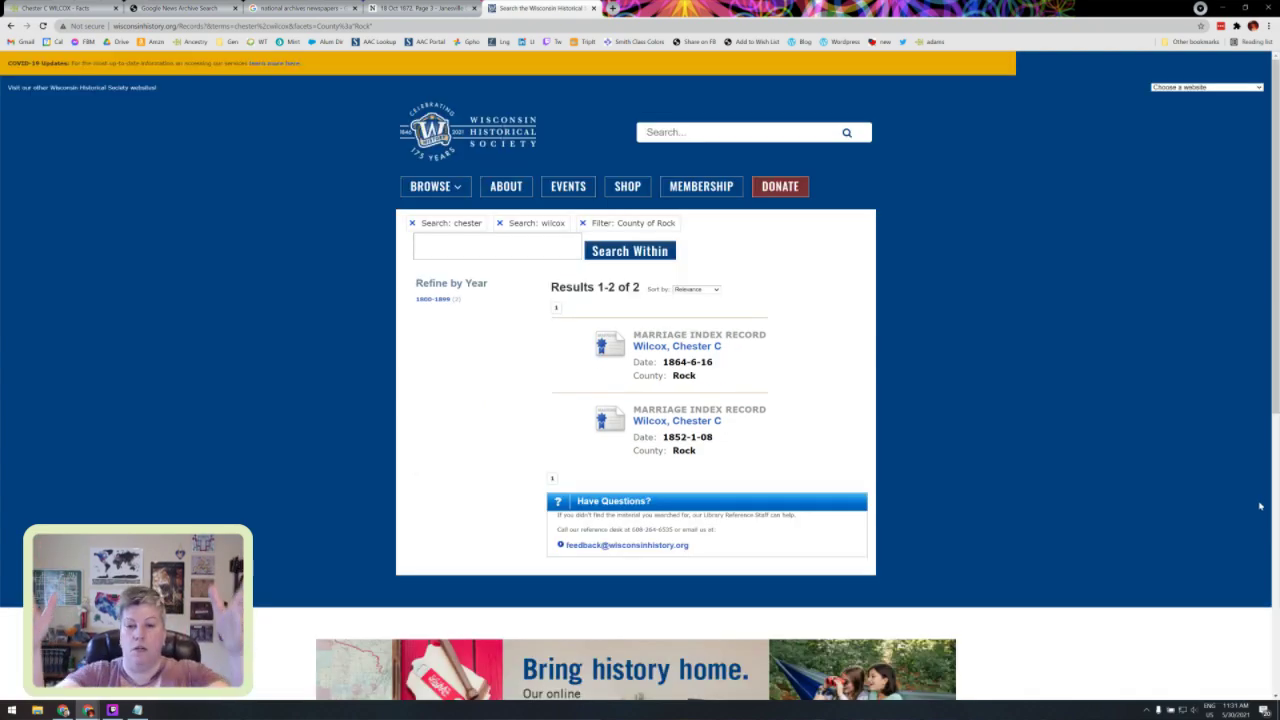
right_click(662, 422)
key("Escape")
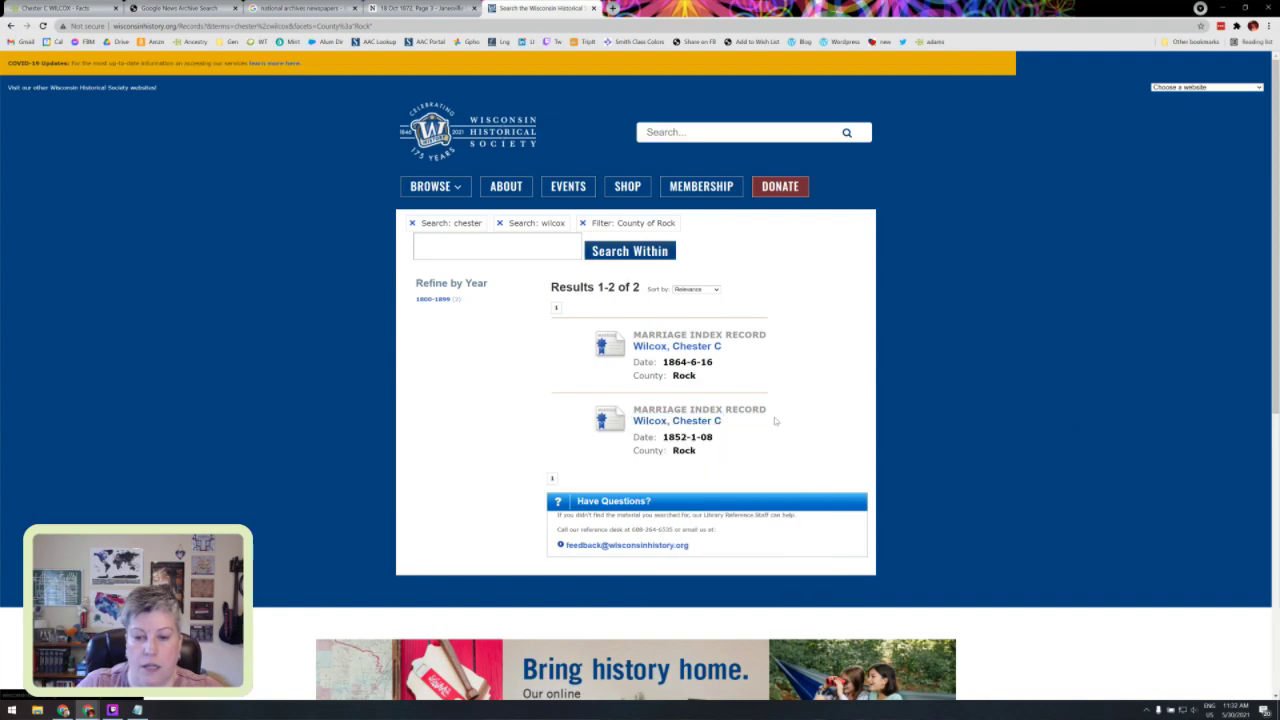
Step: Open the ancestor's 1852 marriage index record, review its reference and purchase details, and look up possible spouse matches
left_click(690, 421)
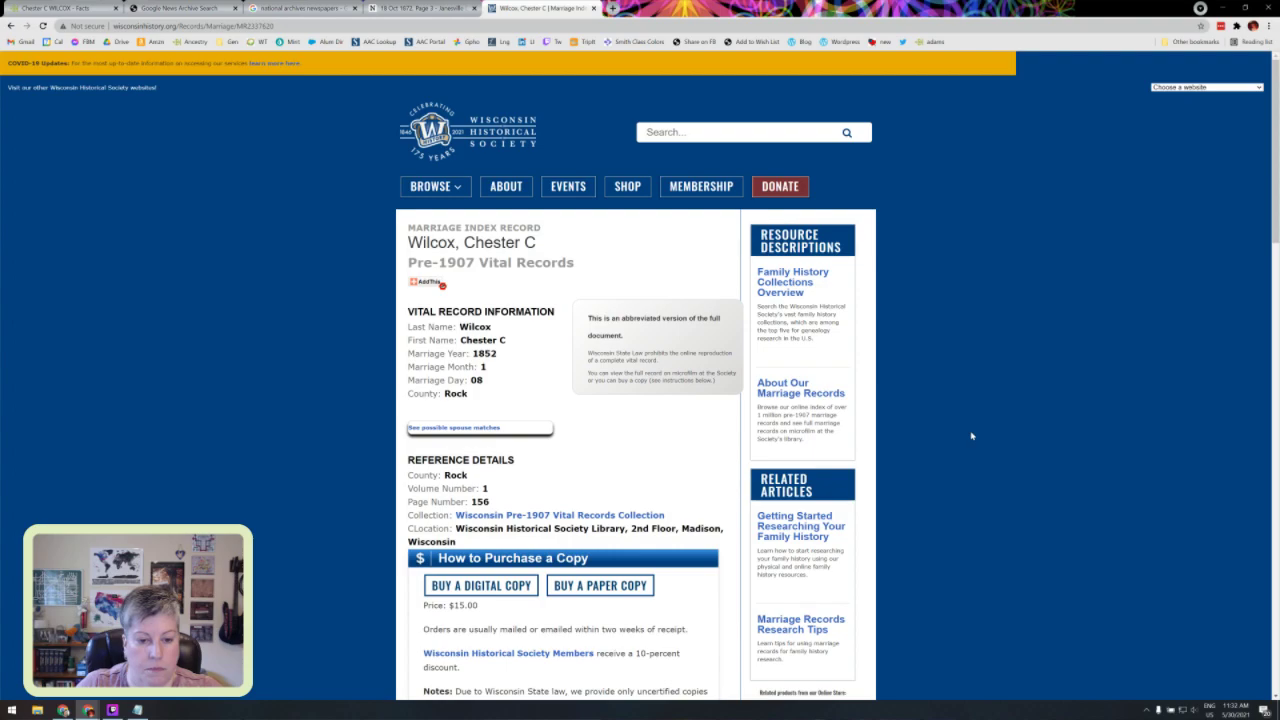
scroll(613, 485, "down", 2)
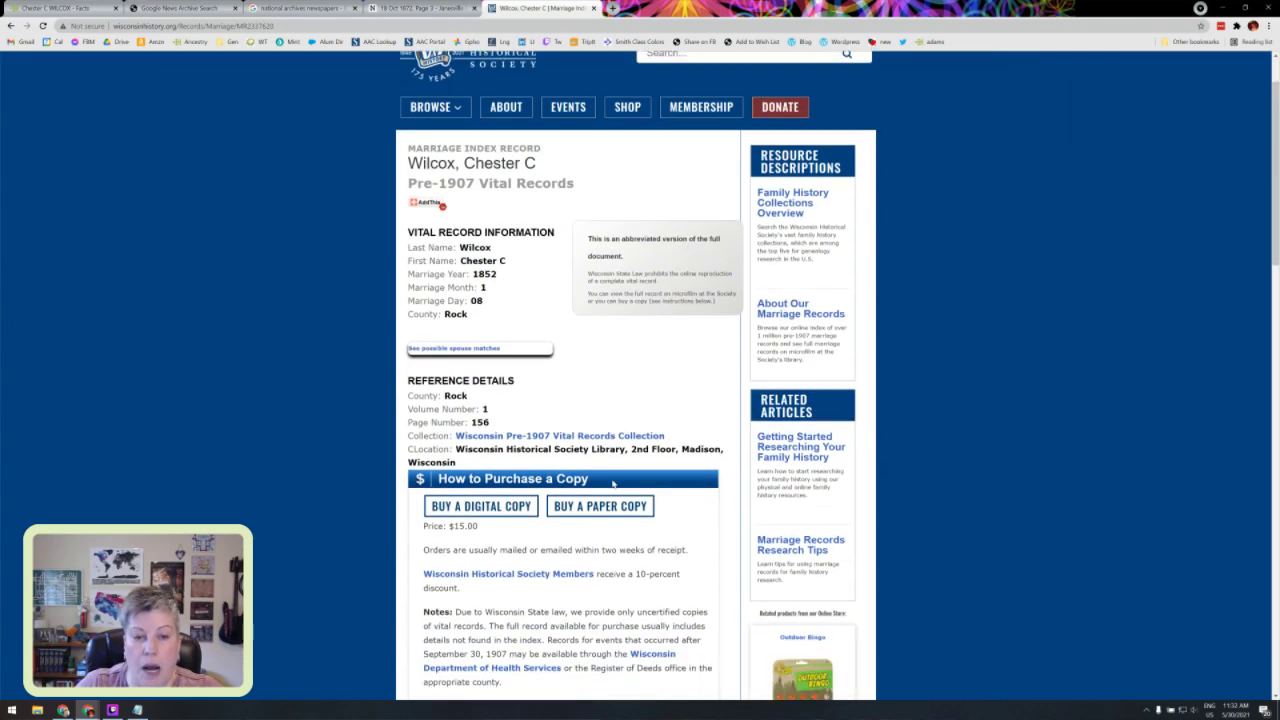
scroll(613, 485, "down", 1)
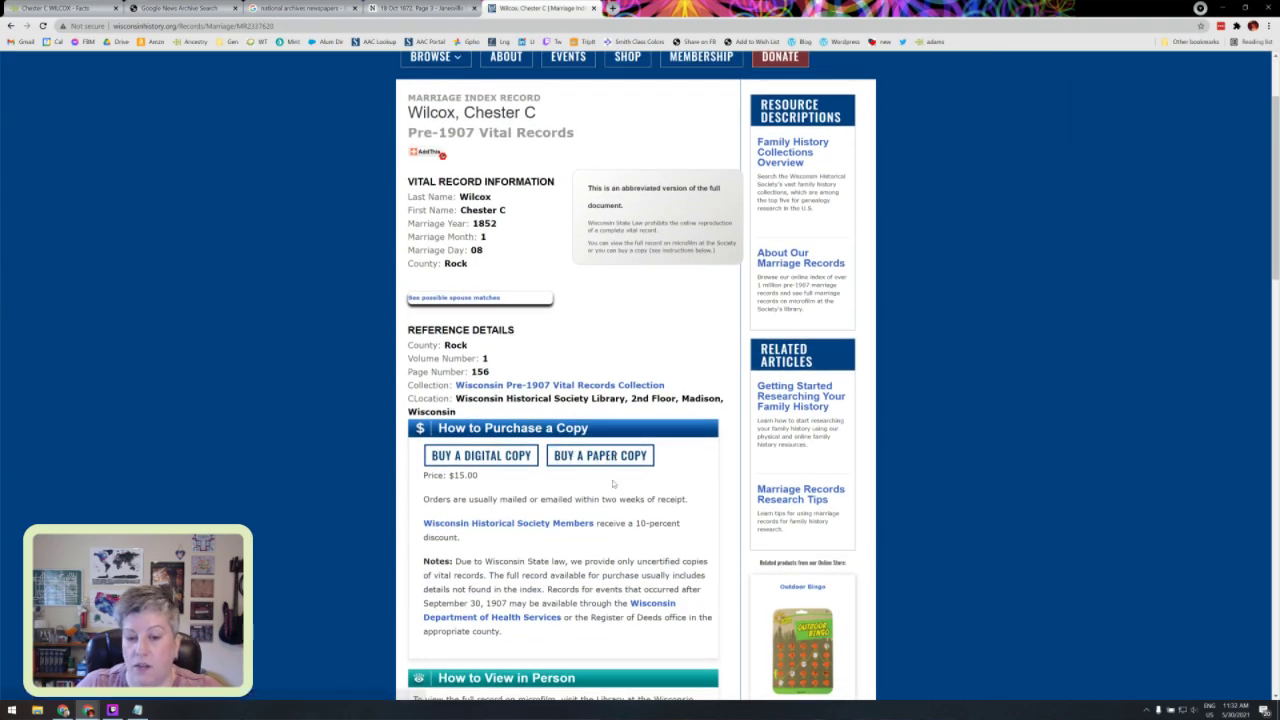
scroll(613, 485, "up", 3)
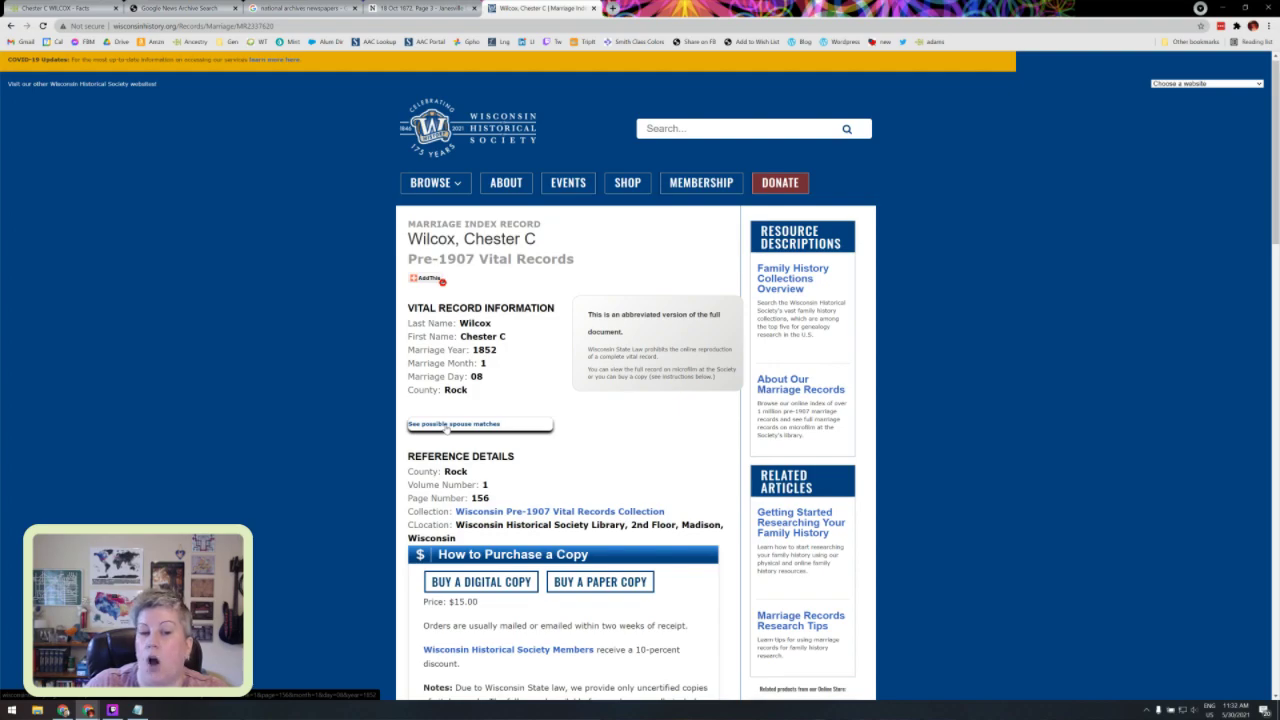
left_click(446, 425)
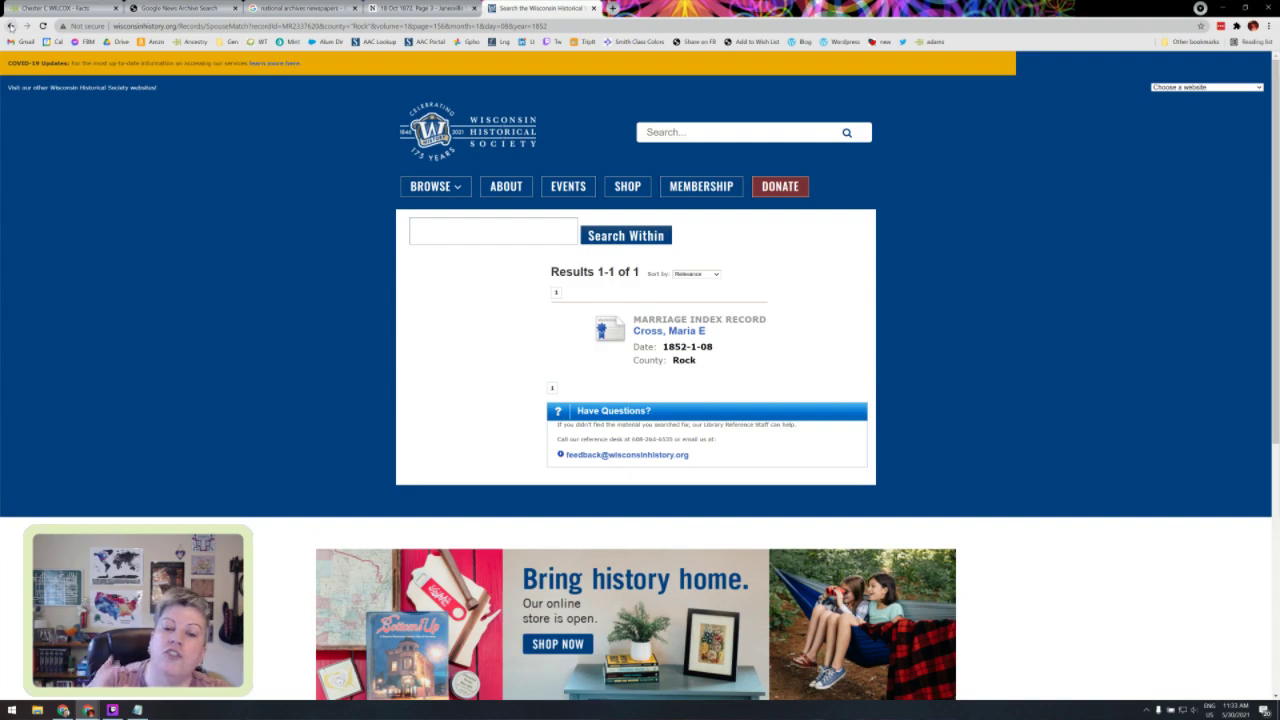
Step: Return to the Rock County results, open the 1864 marriage index record and look up its possible spouse matches
left_click(10, 25)
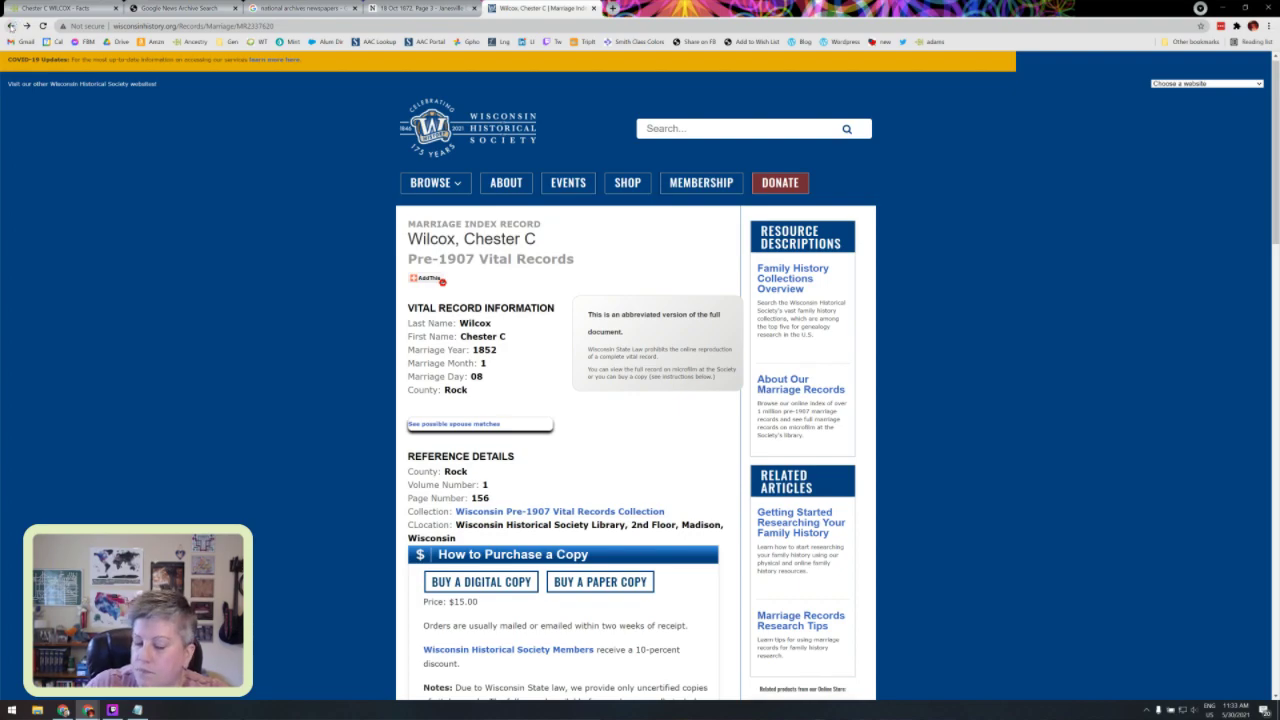
left_click(10, 25)
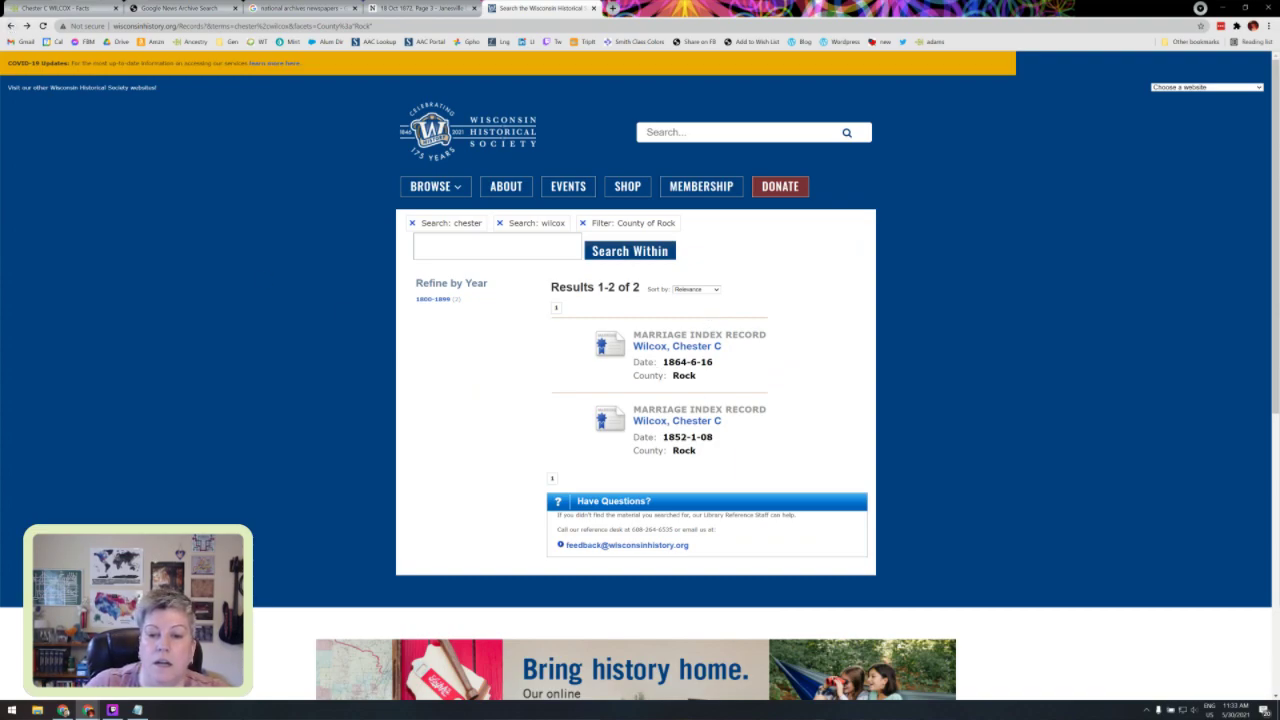
left_click(709, 349)
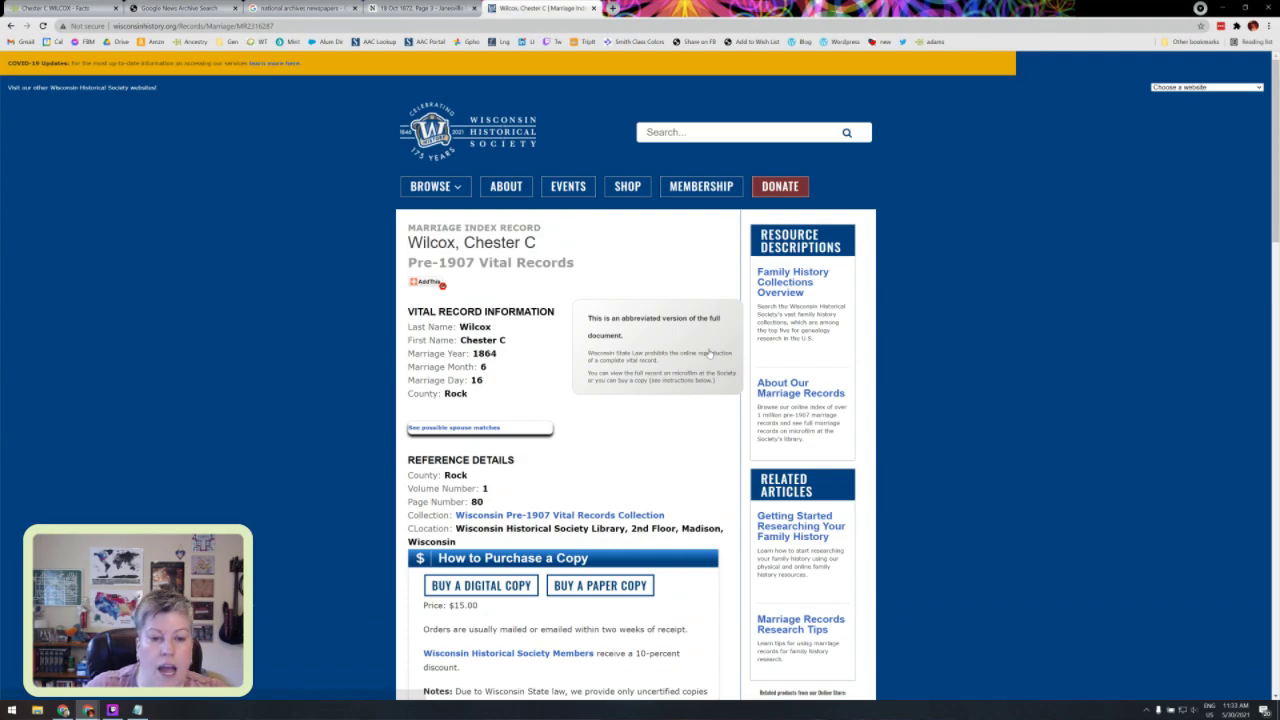
left_click(438, 430)
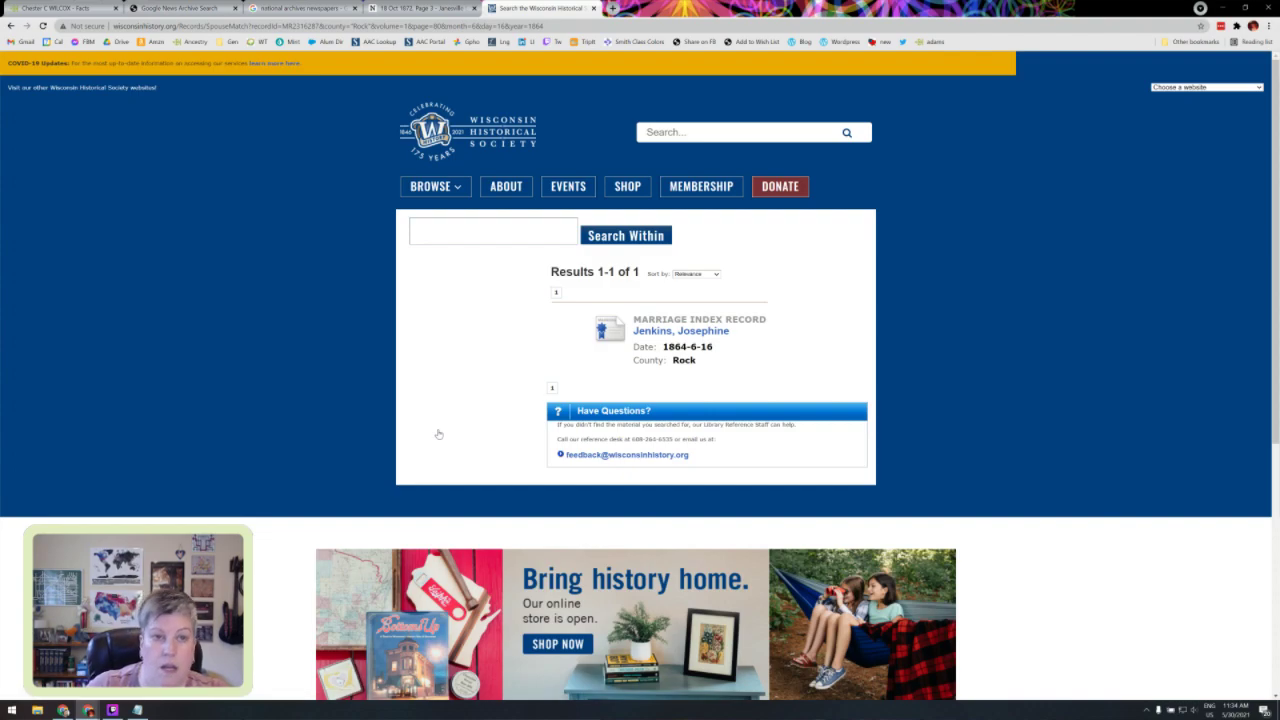
Step: Return to the ancestor's Ancestry facts page and review the marriages and spouses, briefly consulting the wife's testimony
left_click(60, 8)
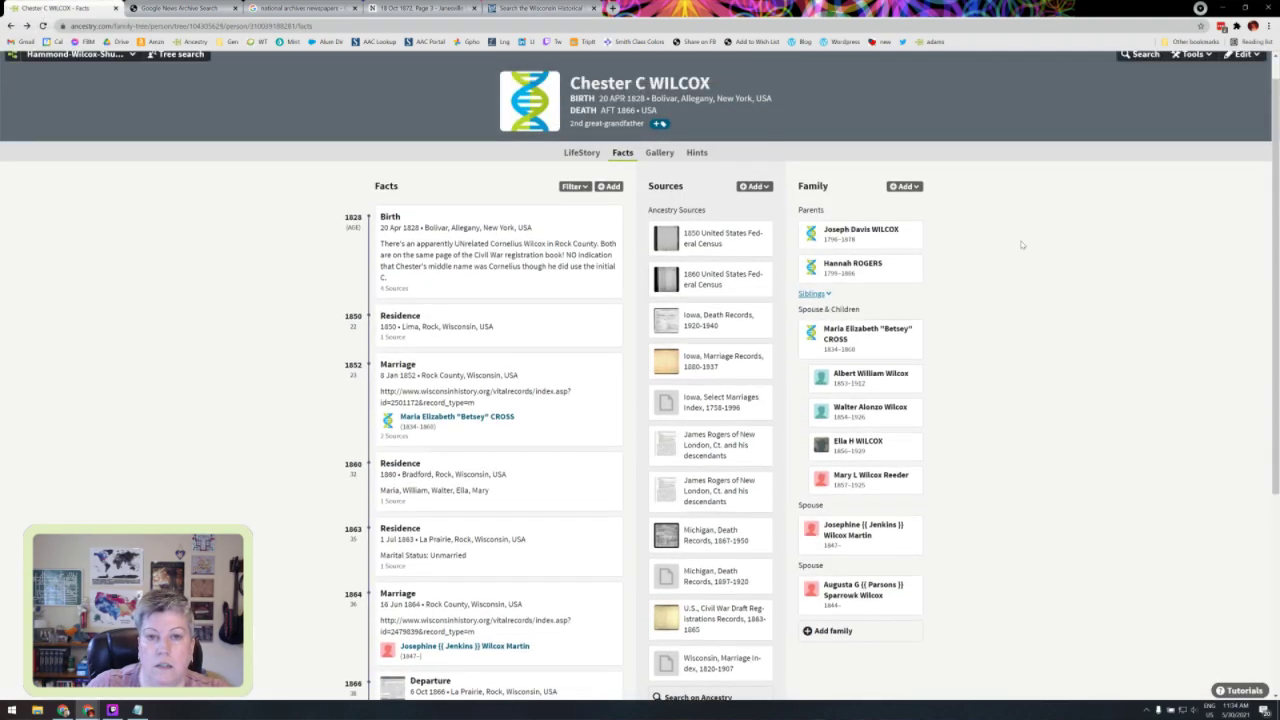
scroll(1022, 244, "down", 1)
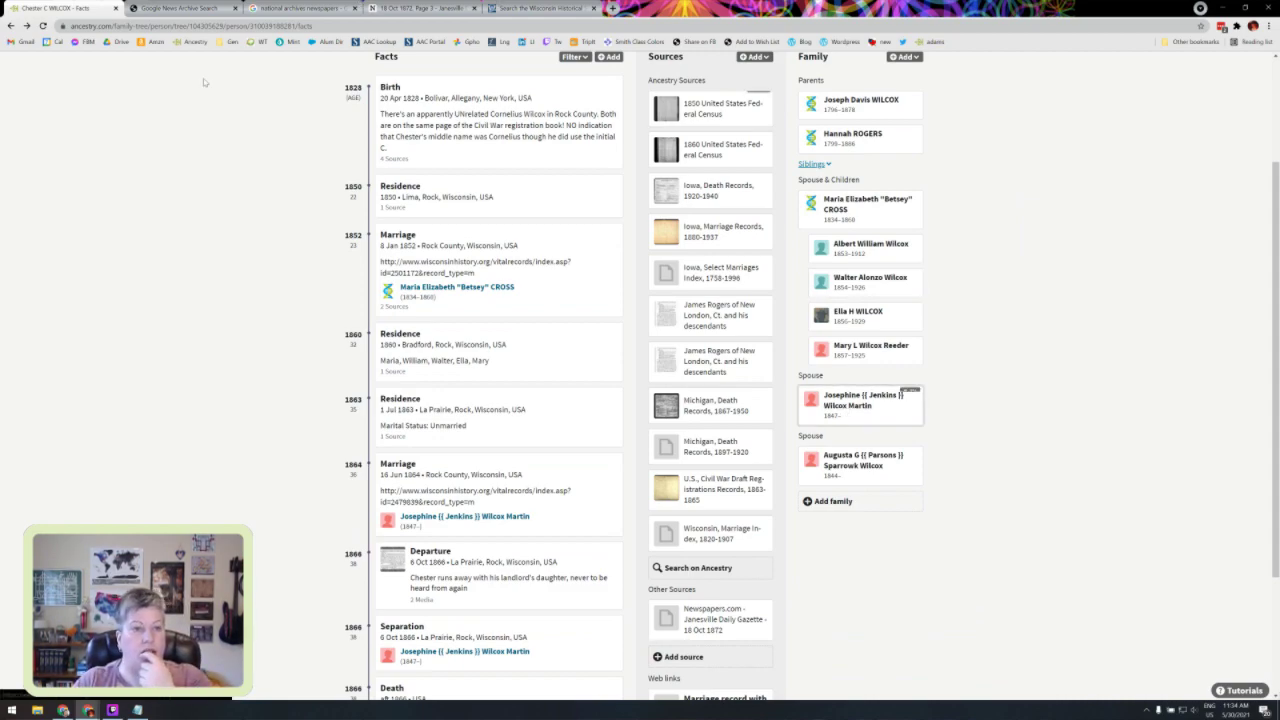
left_click(139, 712)
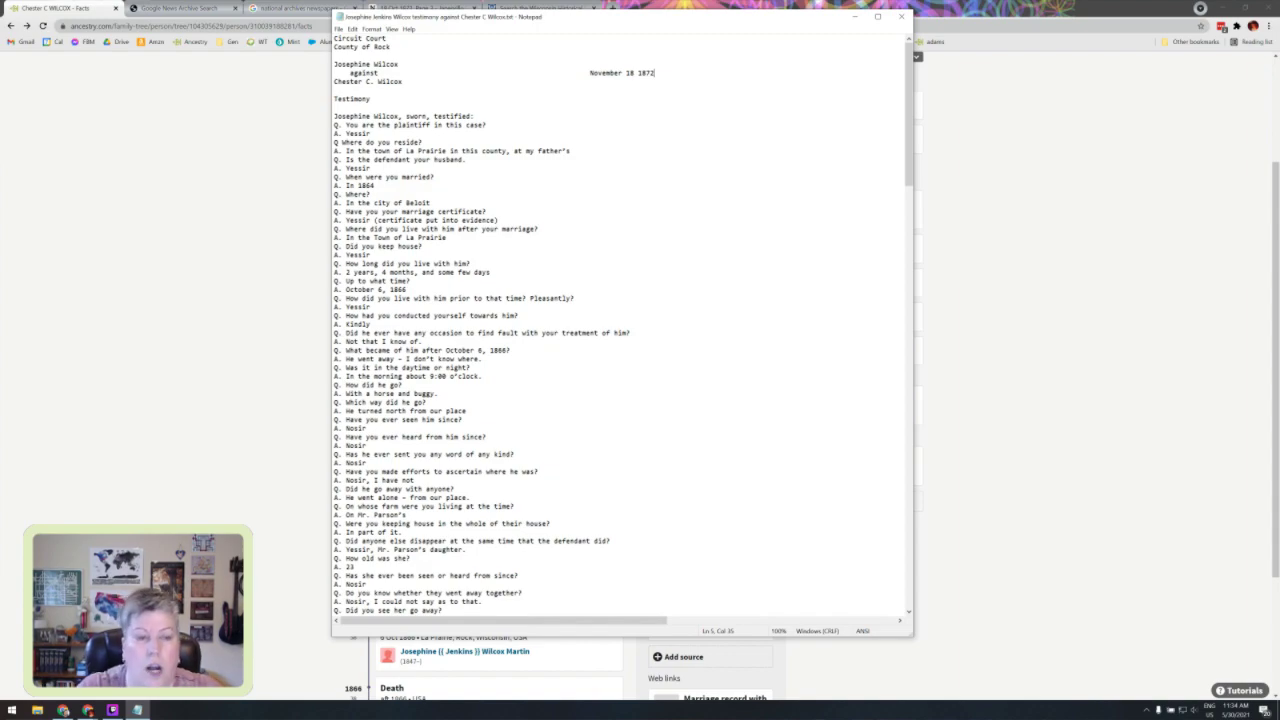
left_click(243, 247)
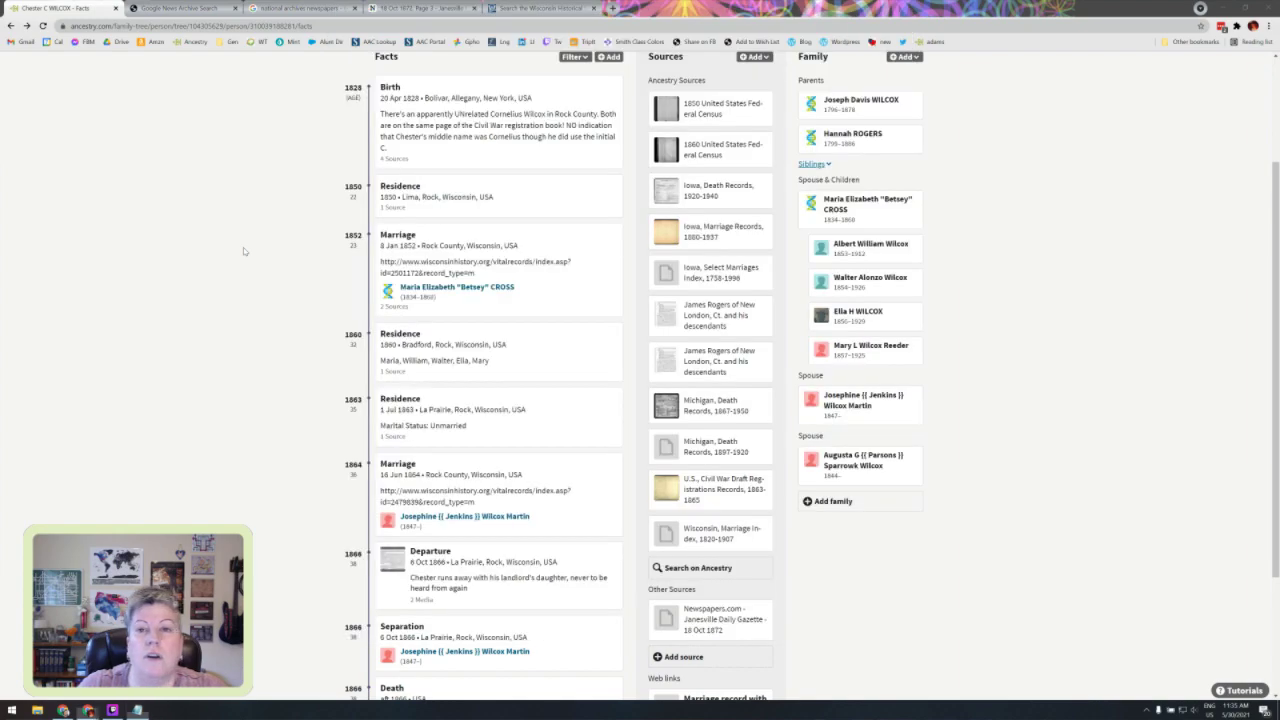
scroll(243, 247, "up", 2)
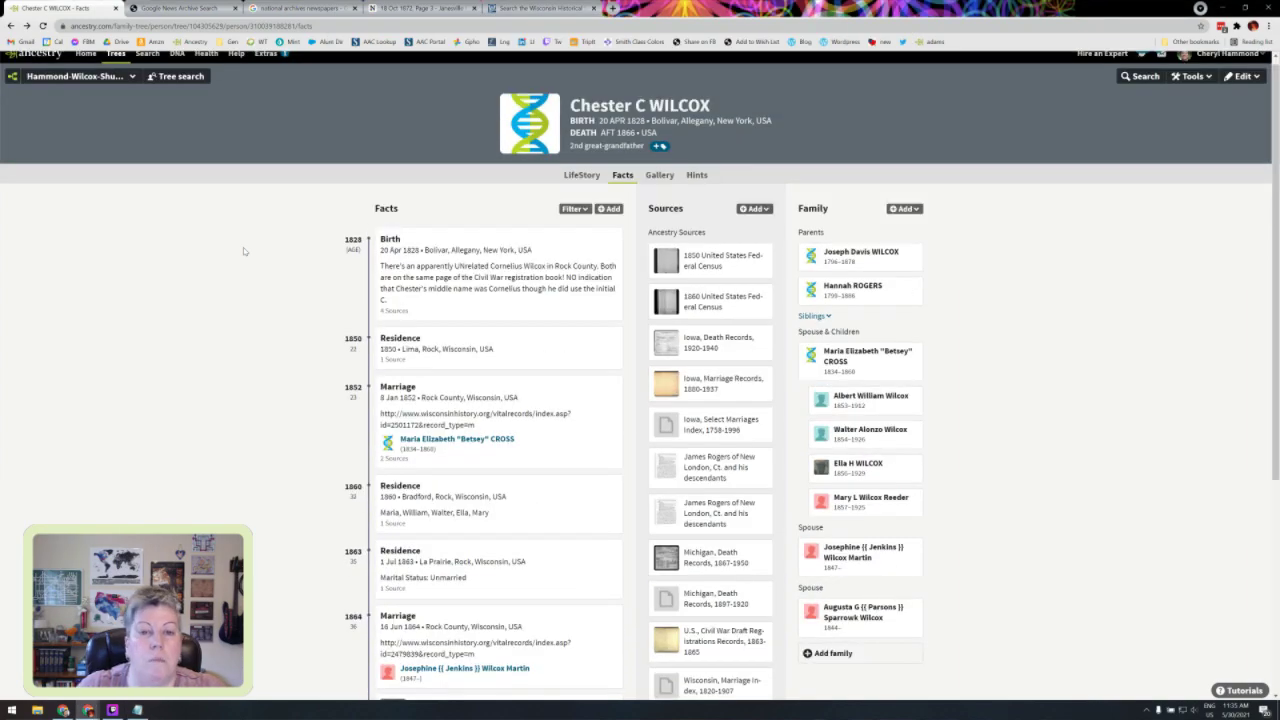
scroll(243, 247, "up", 1)
mouse_move(89, 711)
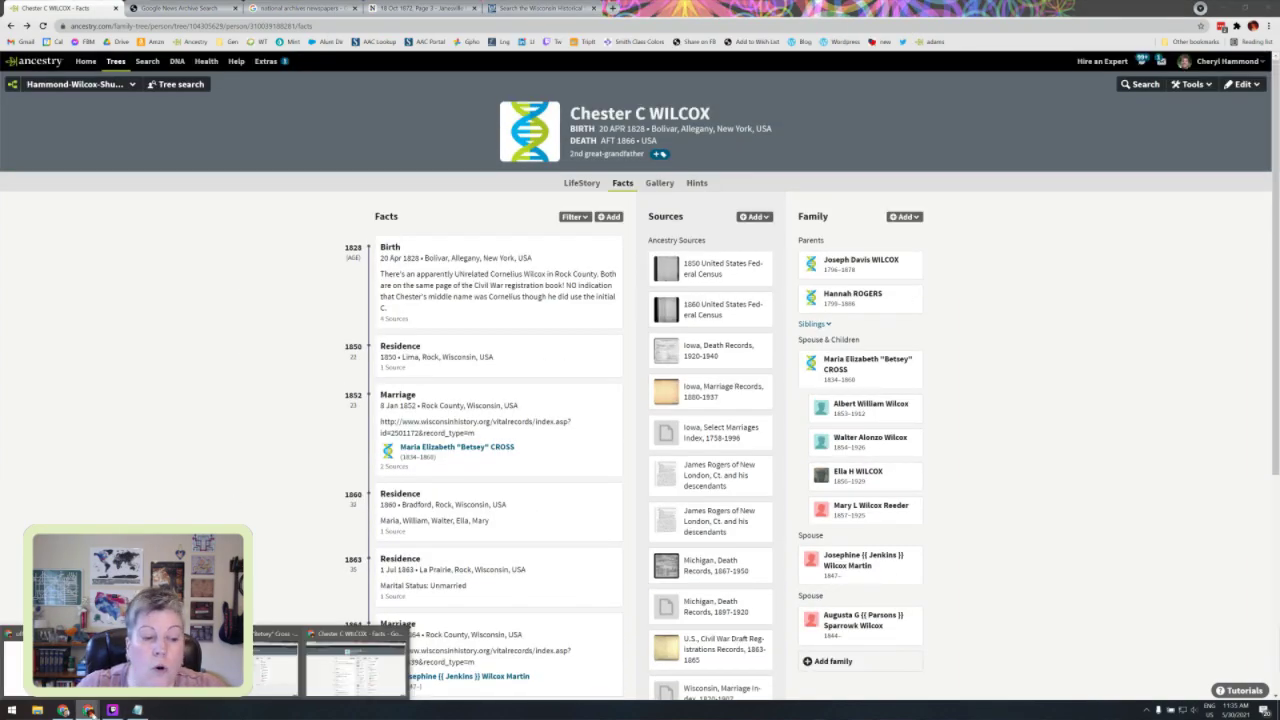
Step: Bring up the wife's testimony and read from the October 6, 1866 question through the start of the court's examination
left_click(137, 710)
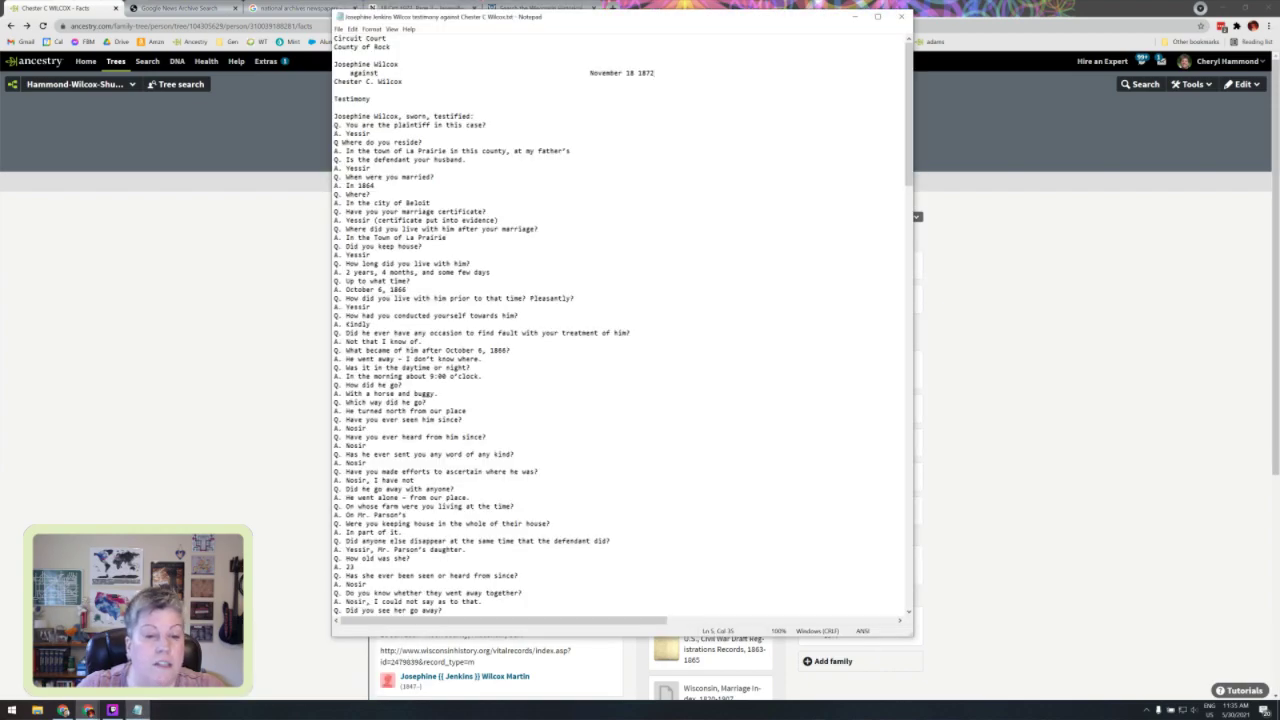
left_click(511, 350)
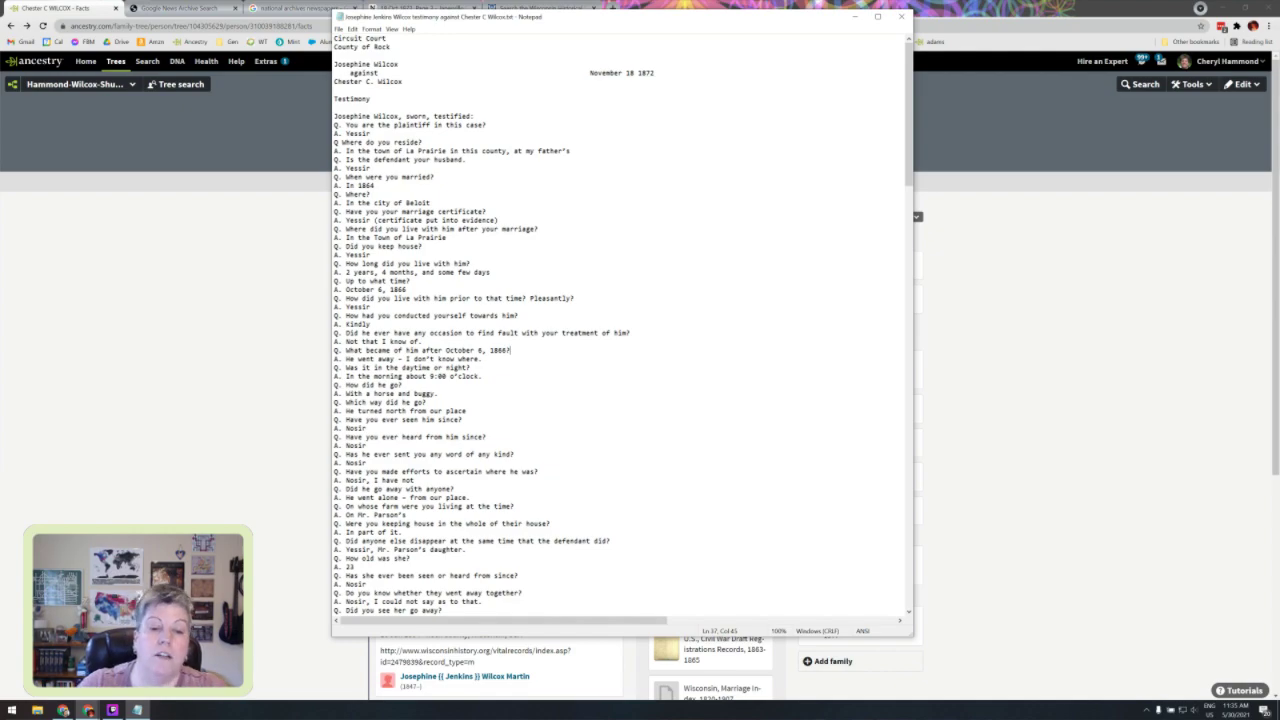
scroll(620, 325, "down", 6)
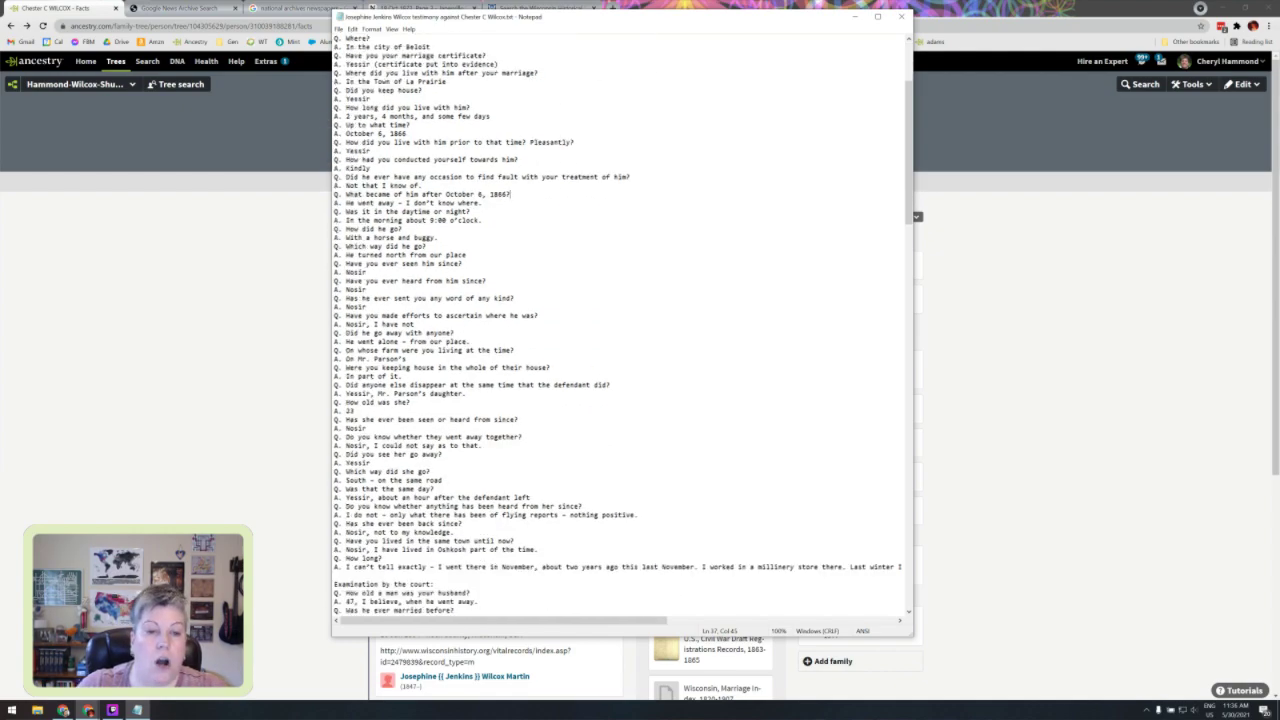
scroll(620, 325, "down", 4)
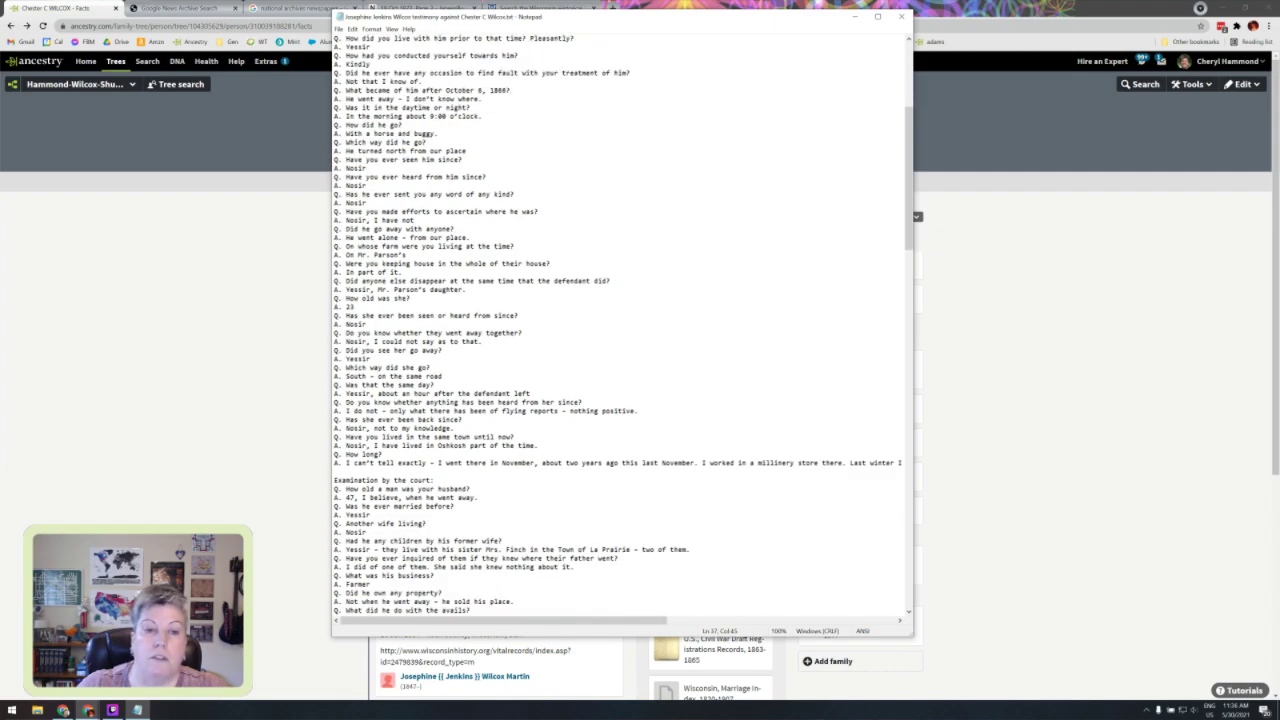
scroll(620, 325, "down", 1)
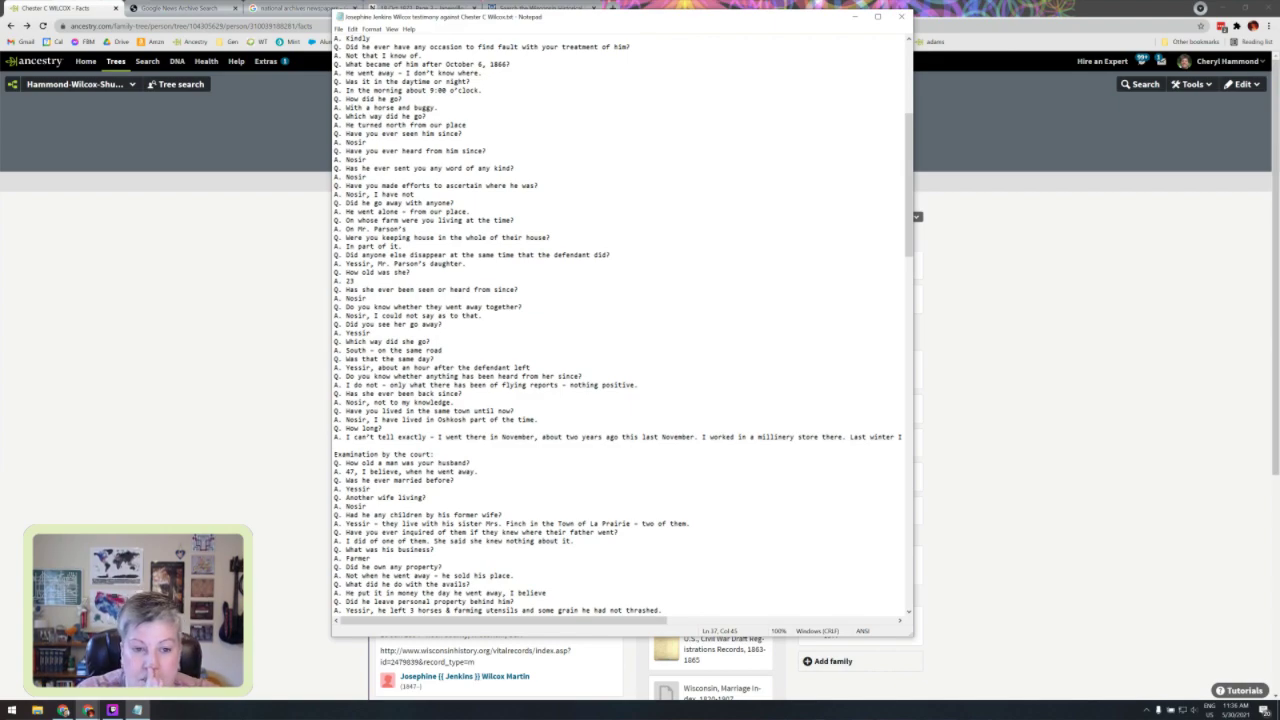
Step: Go back to the ancestor's facts page and examine the 1866 to 1872 events at the end of the timeline
left_click(170, 470)
scroll(170, 470, "down", 5)
scroll(170, 470, "down", 2)
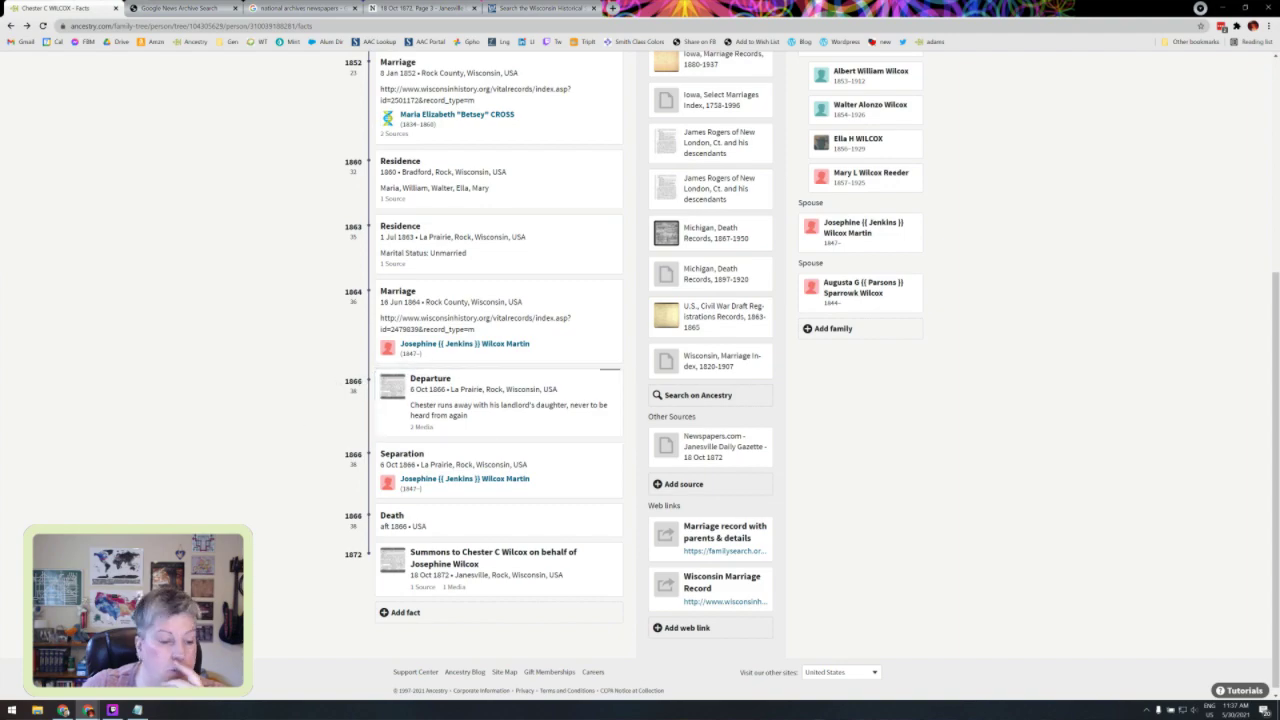
Step: Reopen the wife's testimony and read the court's questions about the husband's property, debts and departure
left_click(137, 710)
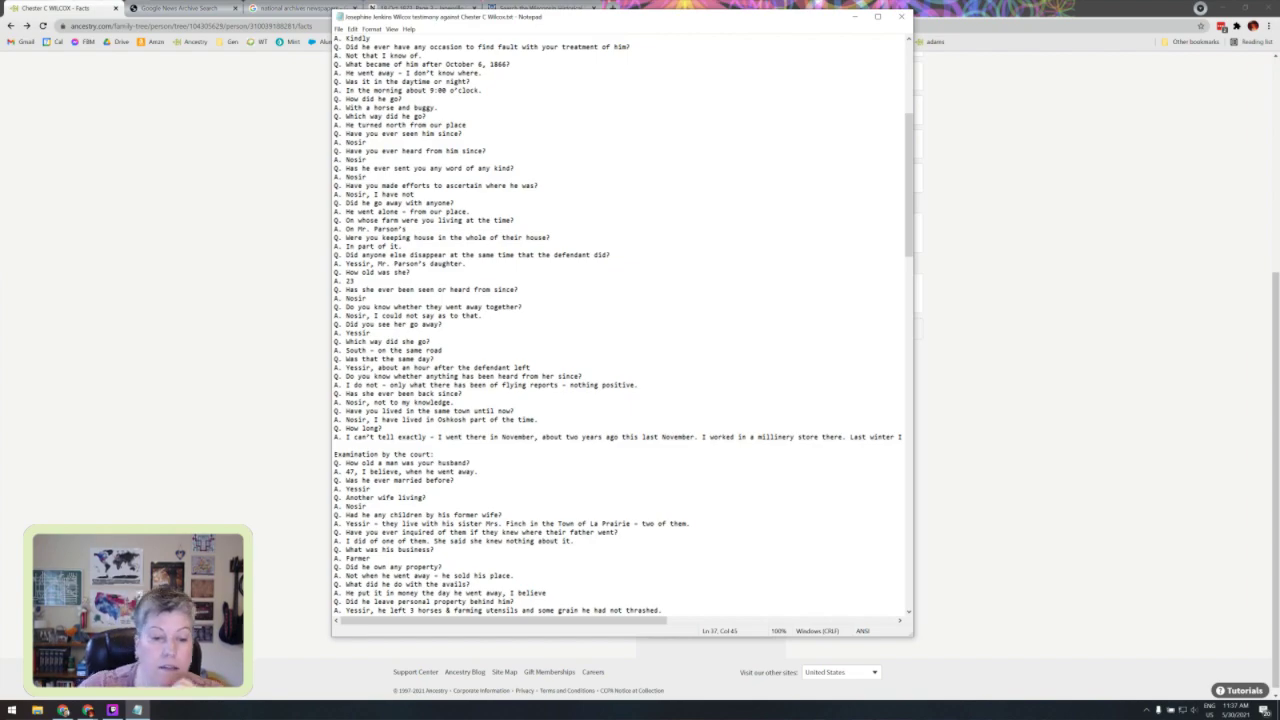
scroll(623, 325, "down", 2)
scroll(623, 325, "down", 4)
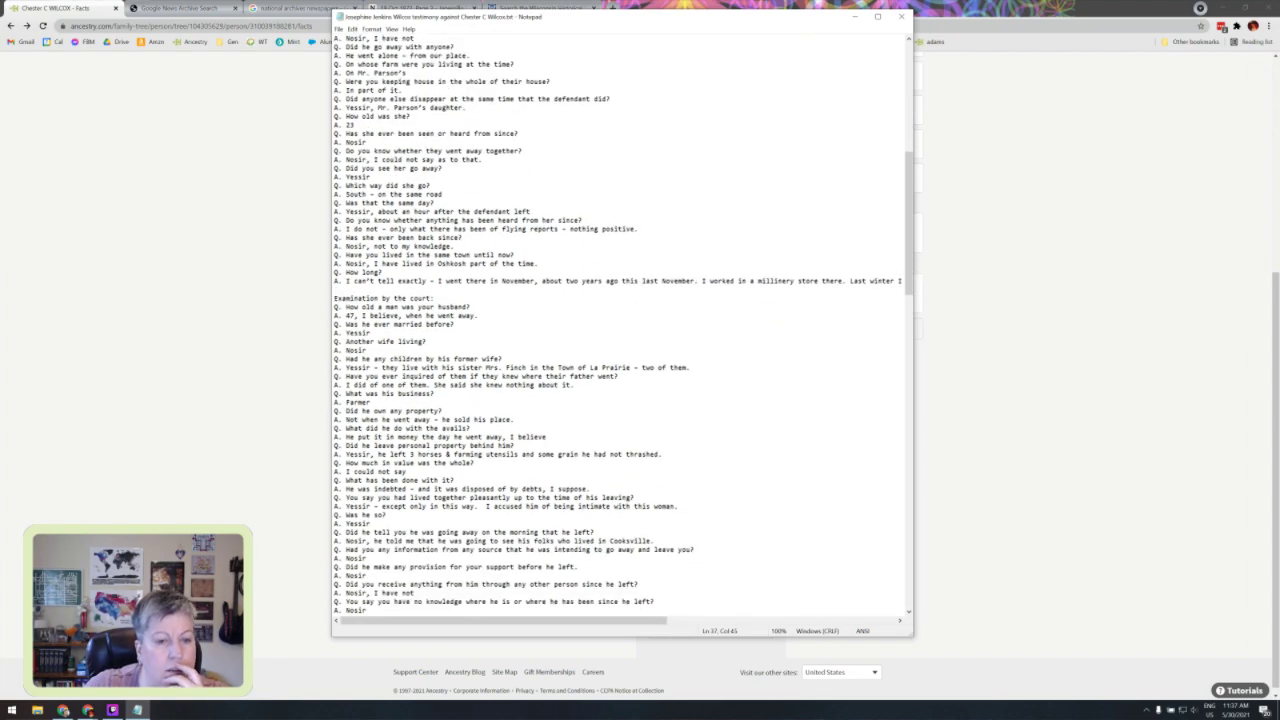
Step: Return to the ancestor's facts page and review the timeline from birth through the 1872 summons
scroll(623, 325, "down", 1)
left_click(181, 427)
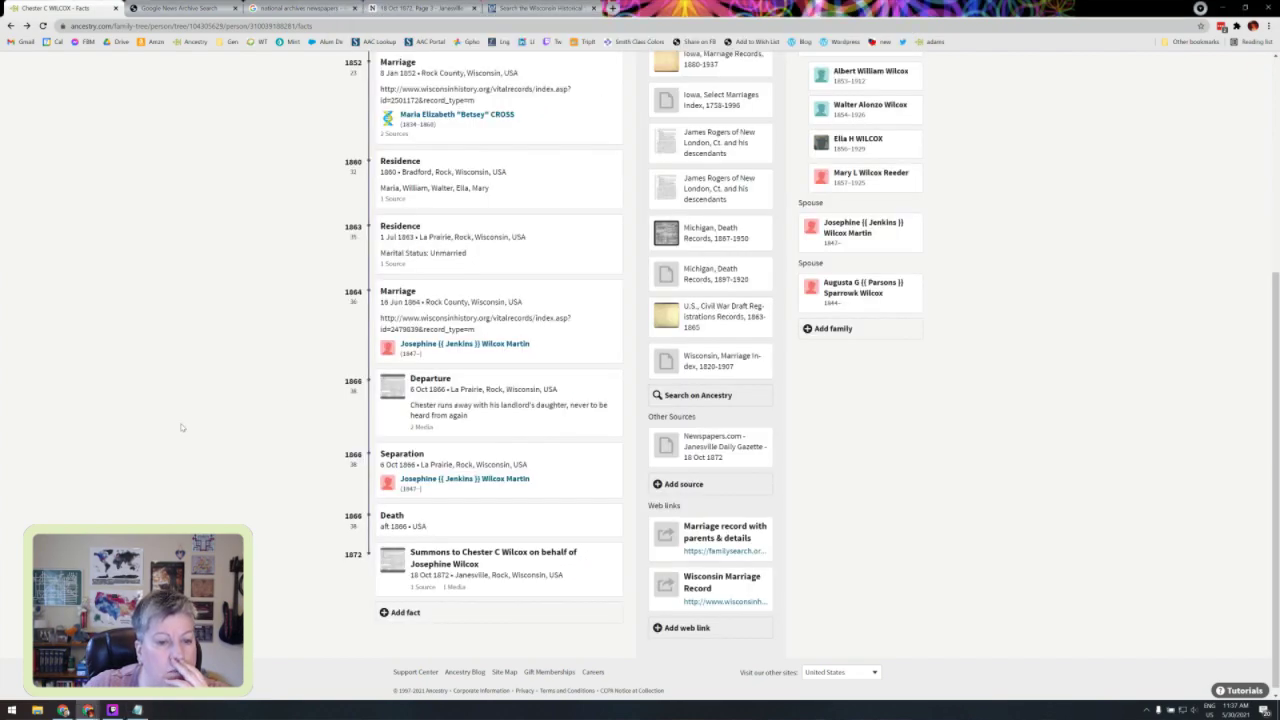
scroll(181, 427, "up", 5)
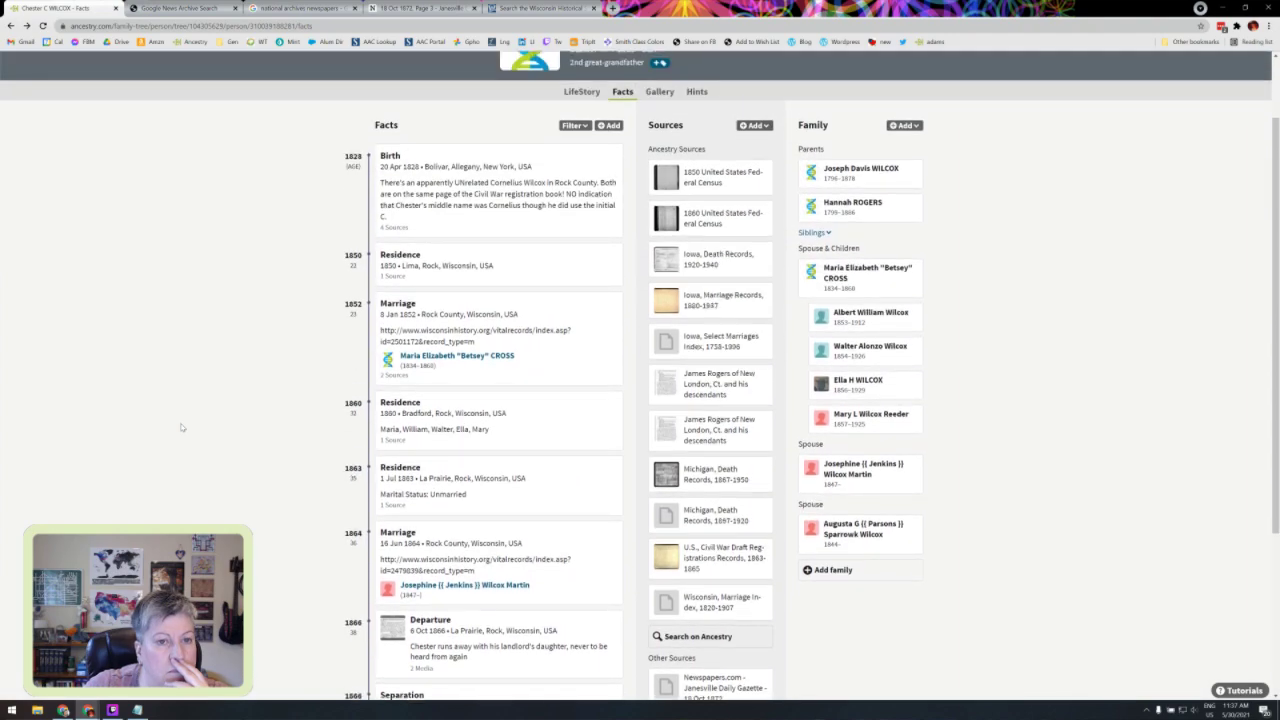
scroll(181, 427, "down", 3)
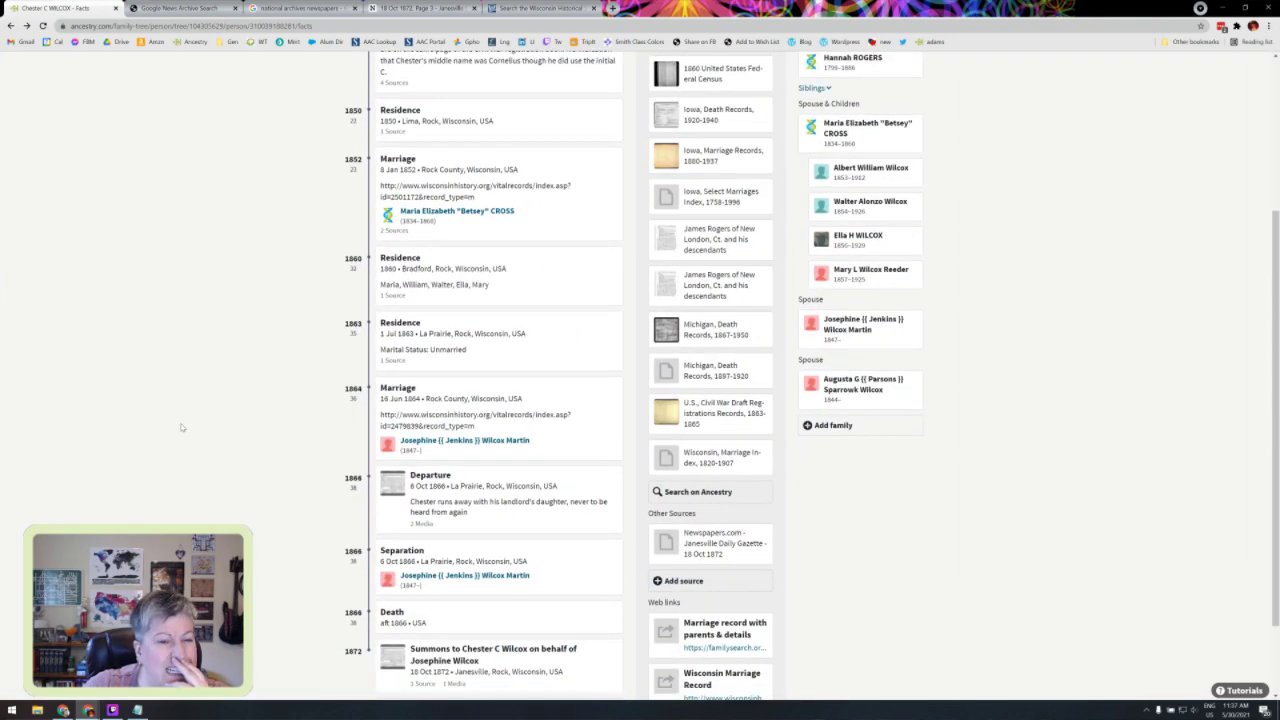
scroll(181, 427, "down", 2)
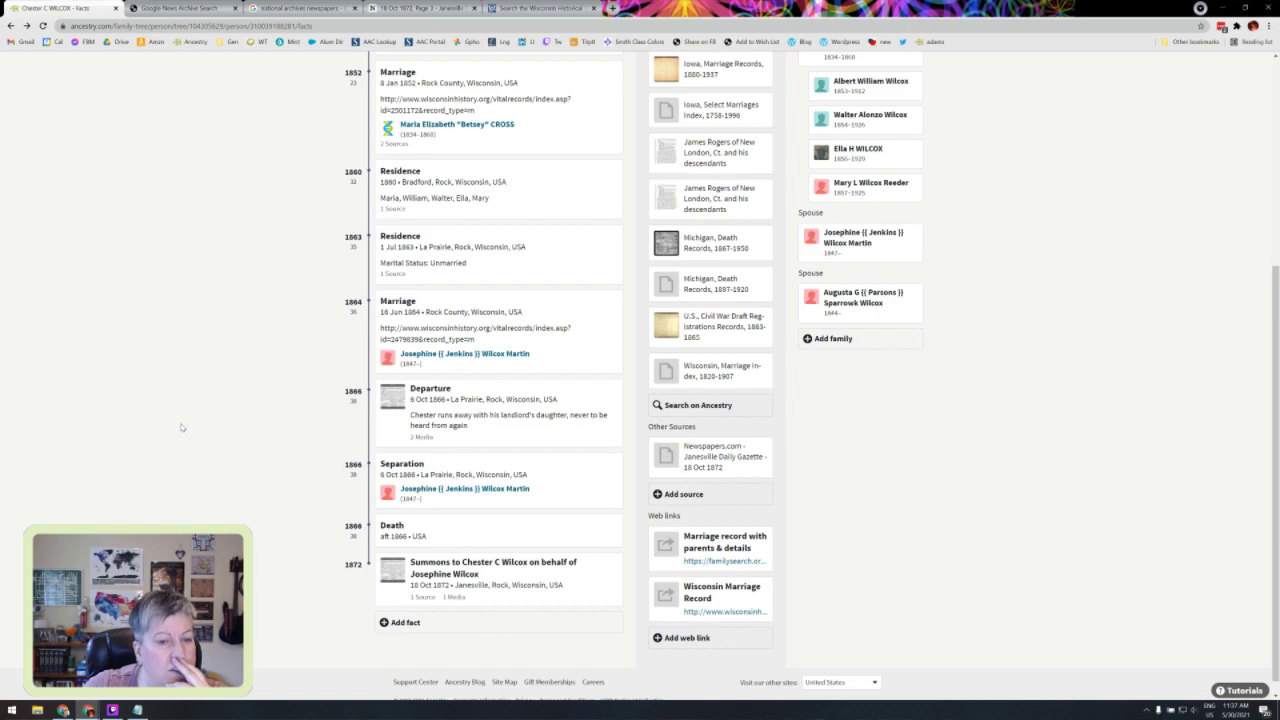
scroll(181, 427, "down", 1)
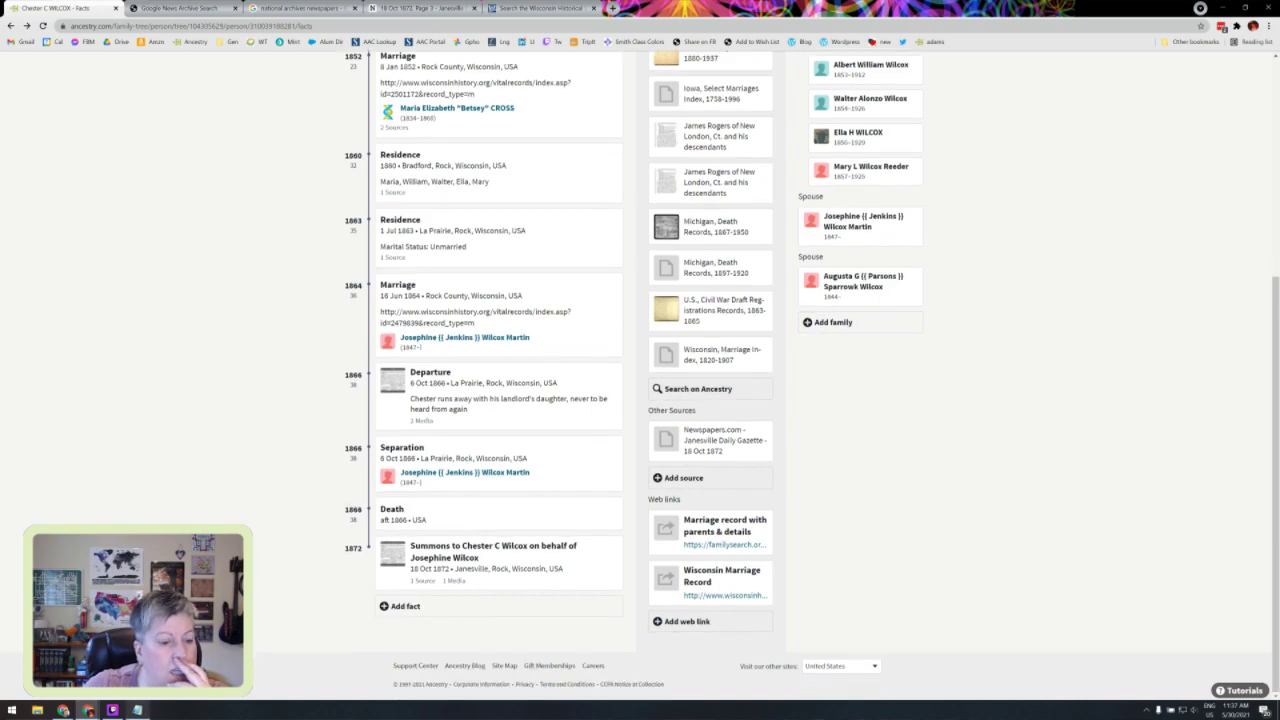
Step: Reopen the court testimony, read the rest of the wife's examination and the other witnesses' statements to the judgment, and close the file
left_click(139, 710)
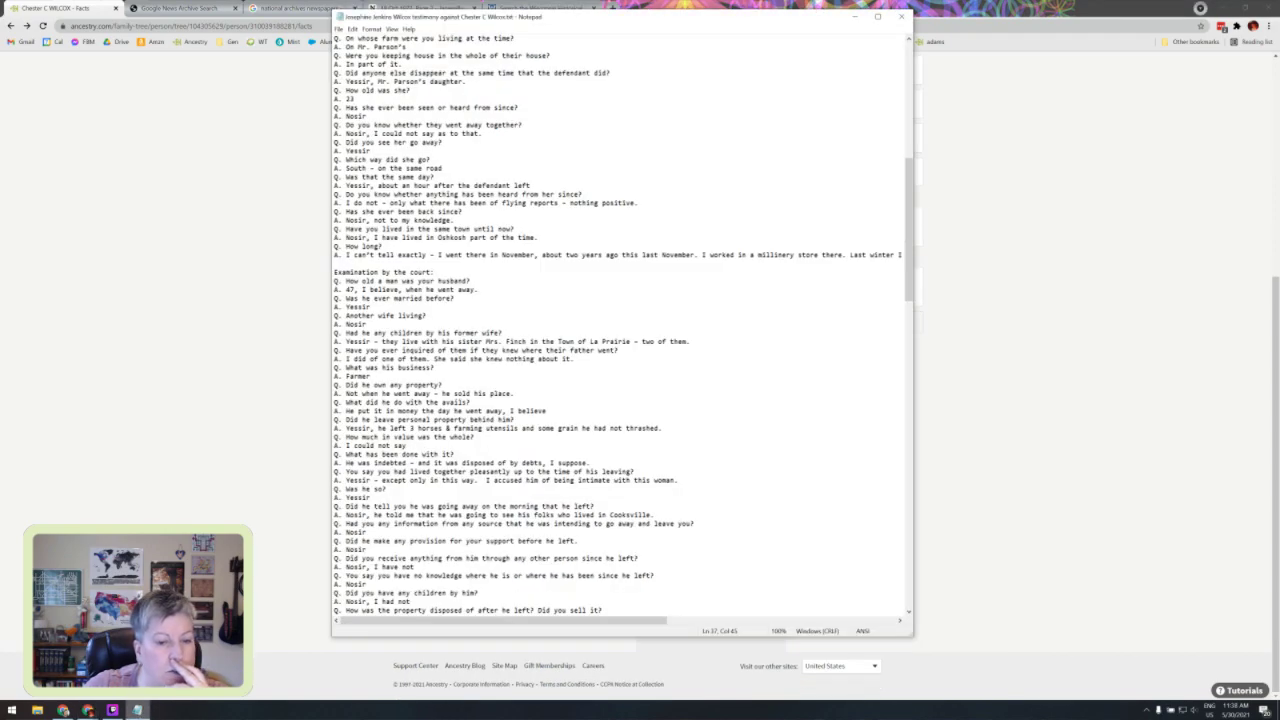
scroll(622, 325, "down", 4)
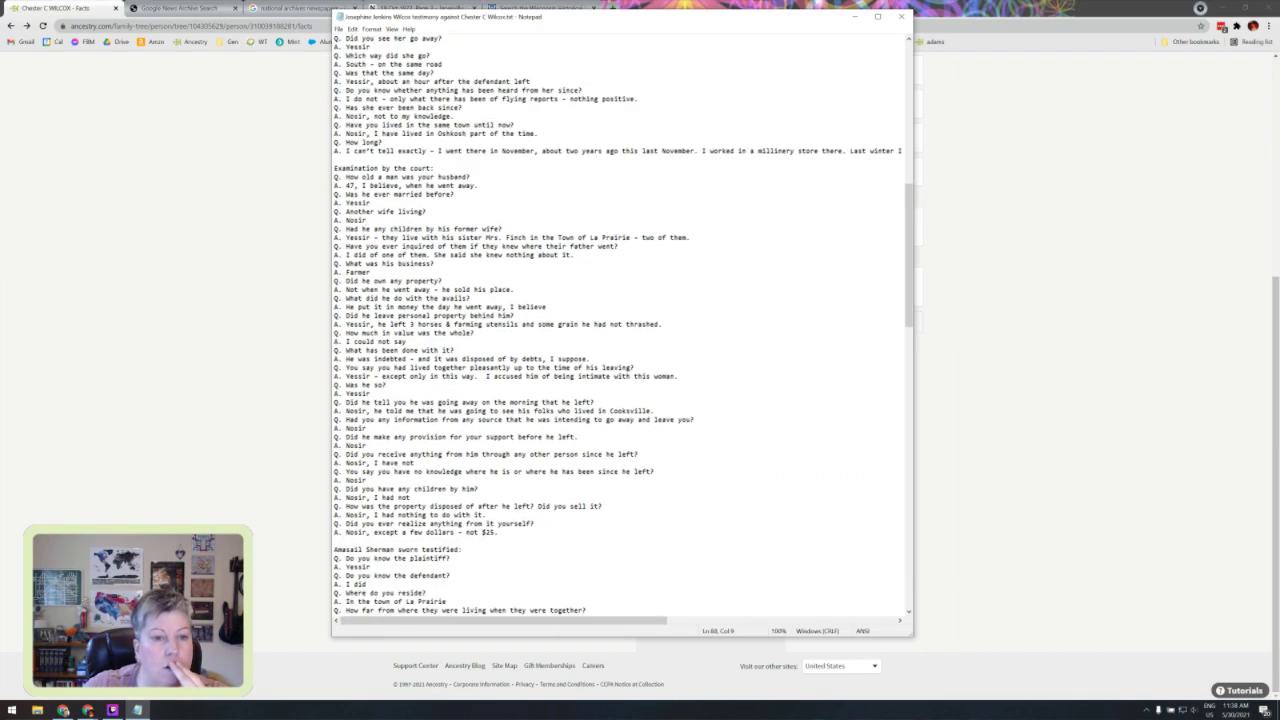
scroll(622, 325, "down", 1)
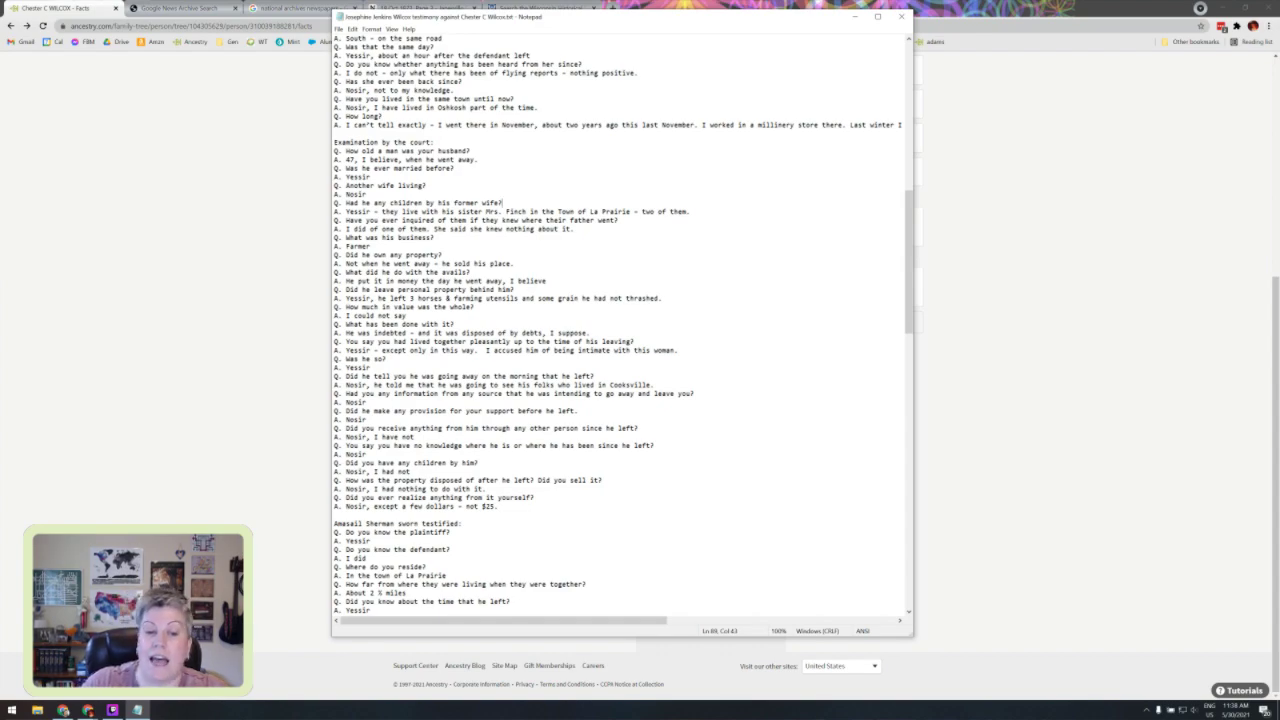
scroll(622, 325, "down", 12)
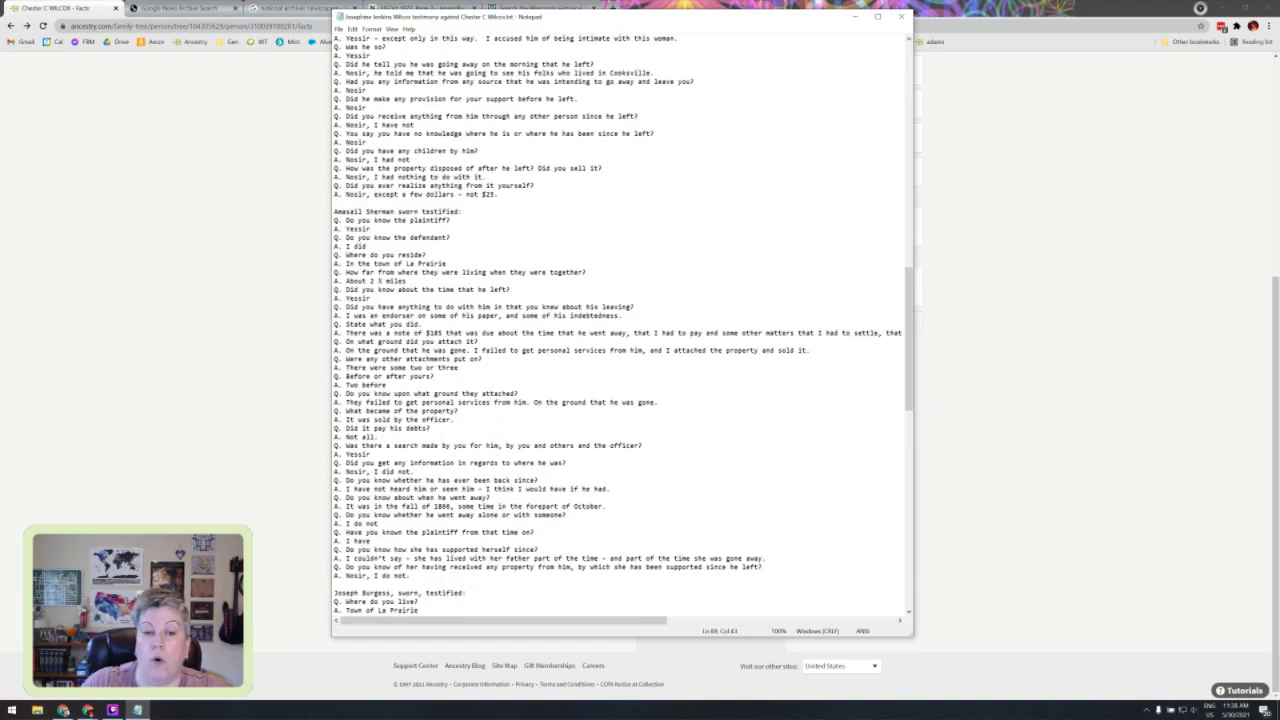
scroll(622, 325, "down", 15)
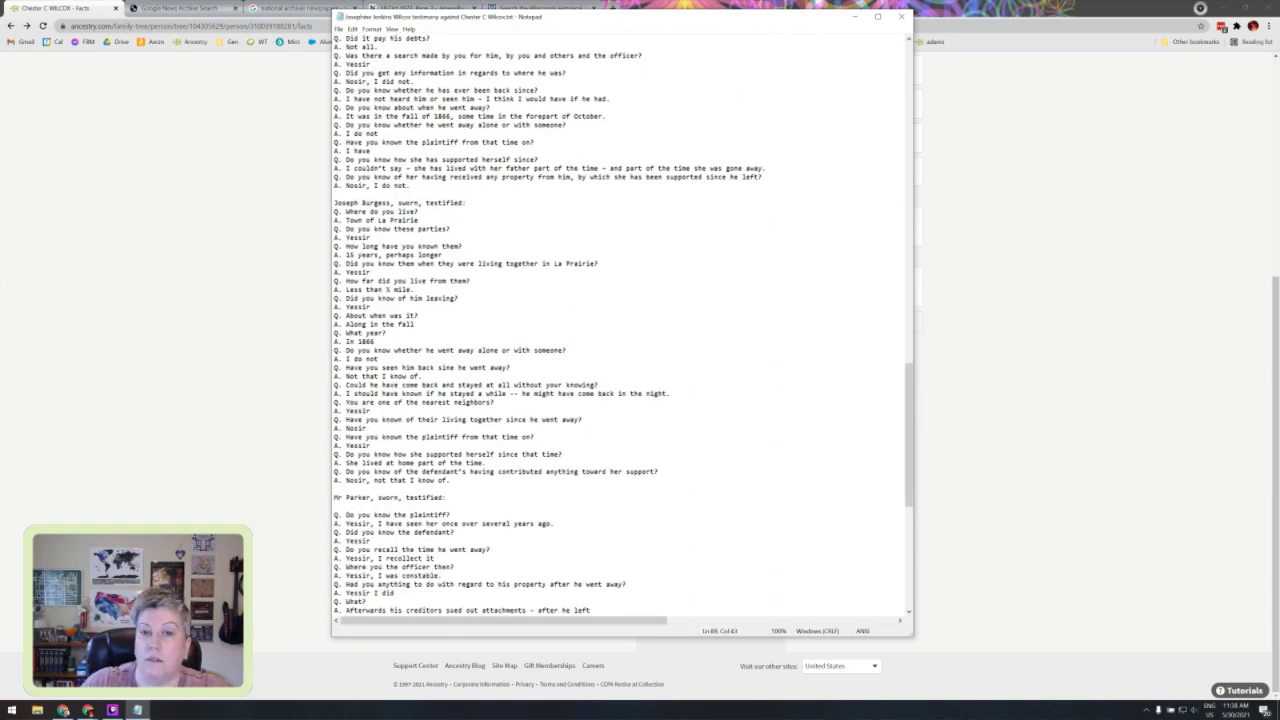
scroll(622, 325, "down", 15)
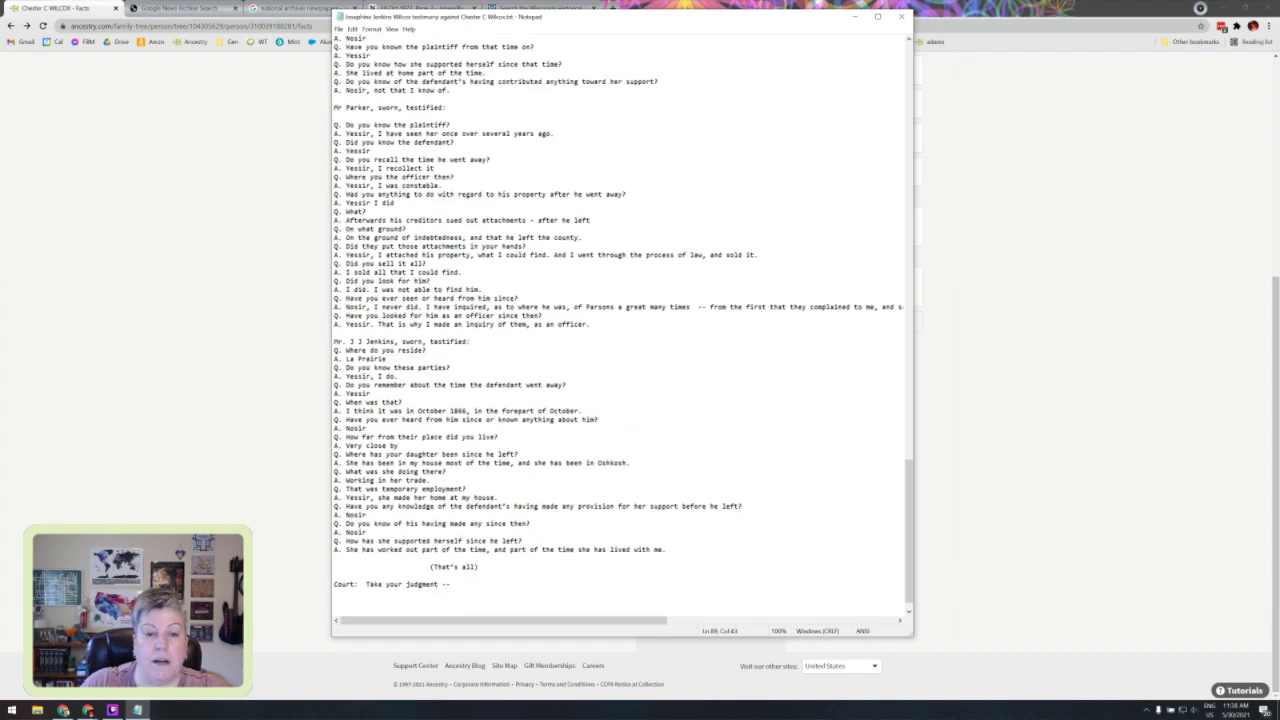
scroll(622, 325, "down", 1)
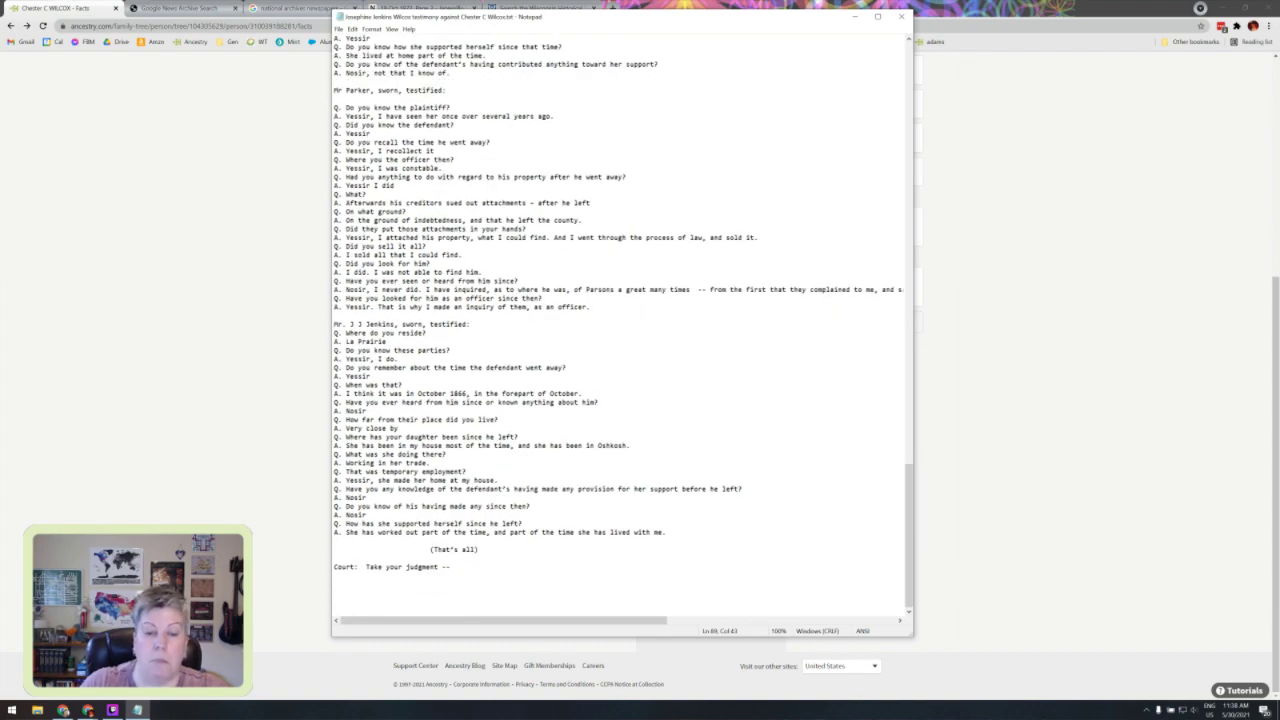
left_click(379, 583)
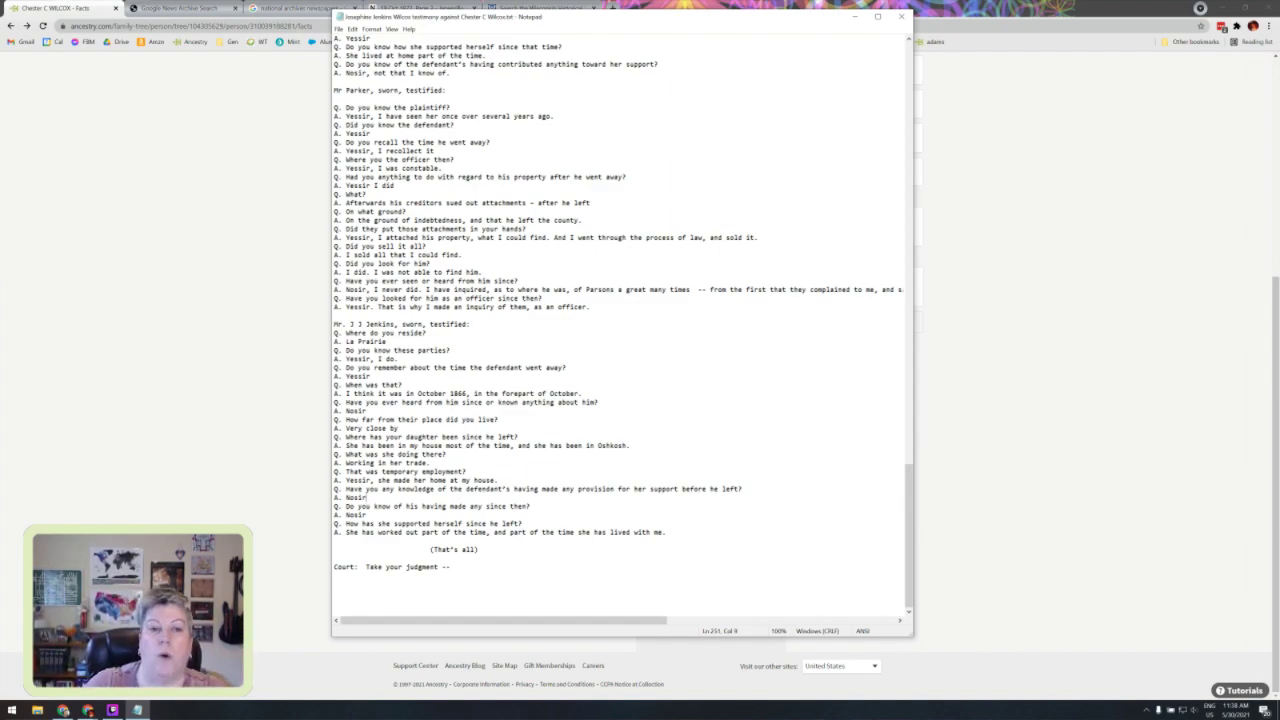
left_click(902, 17)
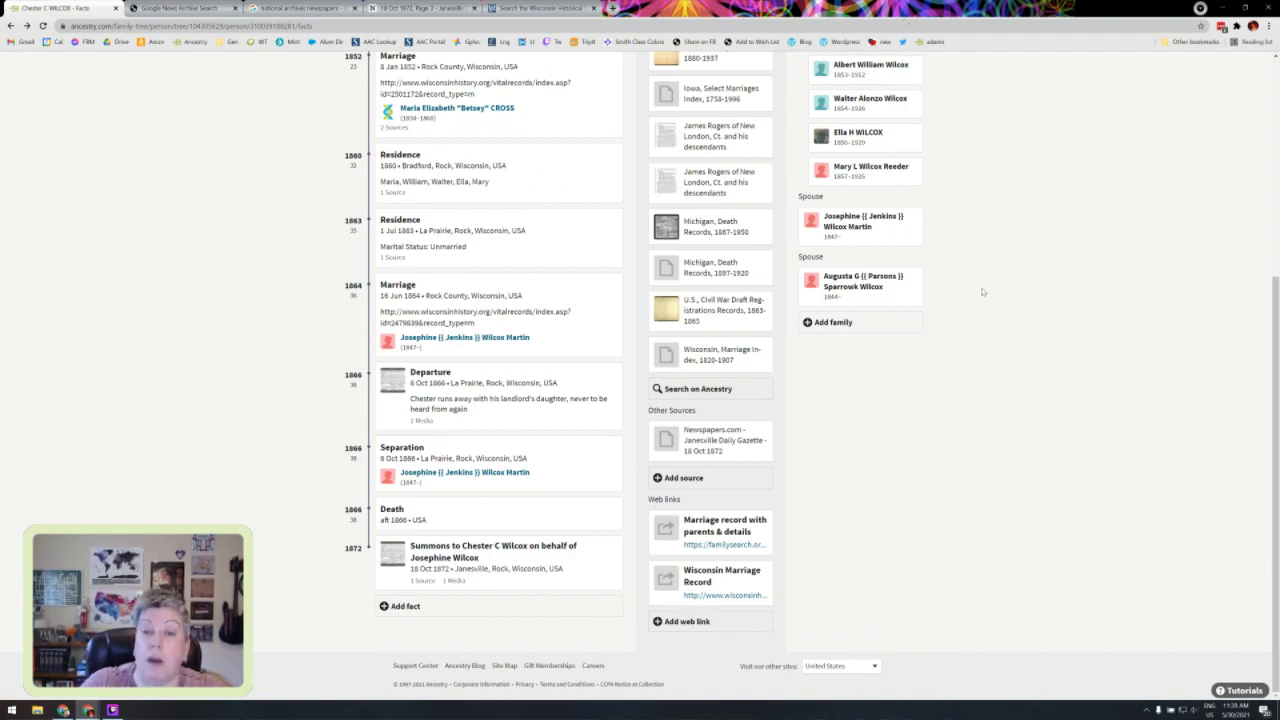
Step: Open the profile of the ancestor's older daughter, and close this browser window to return to the other family tree
scroll(982, 291, "up", 4)
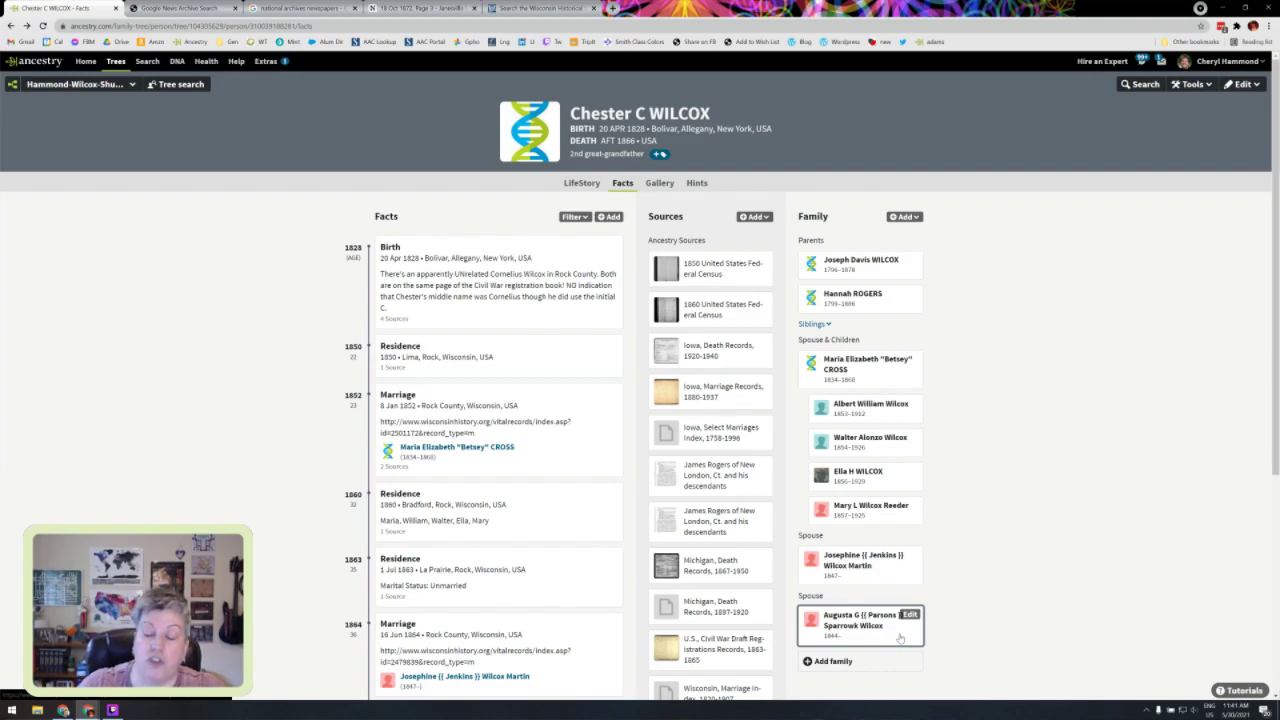
left_click(896, 487)
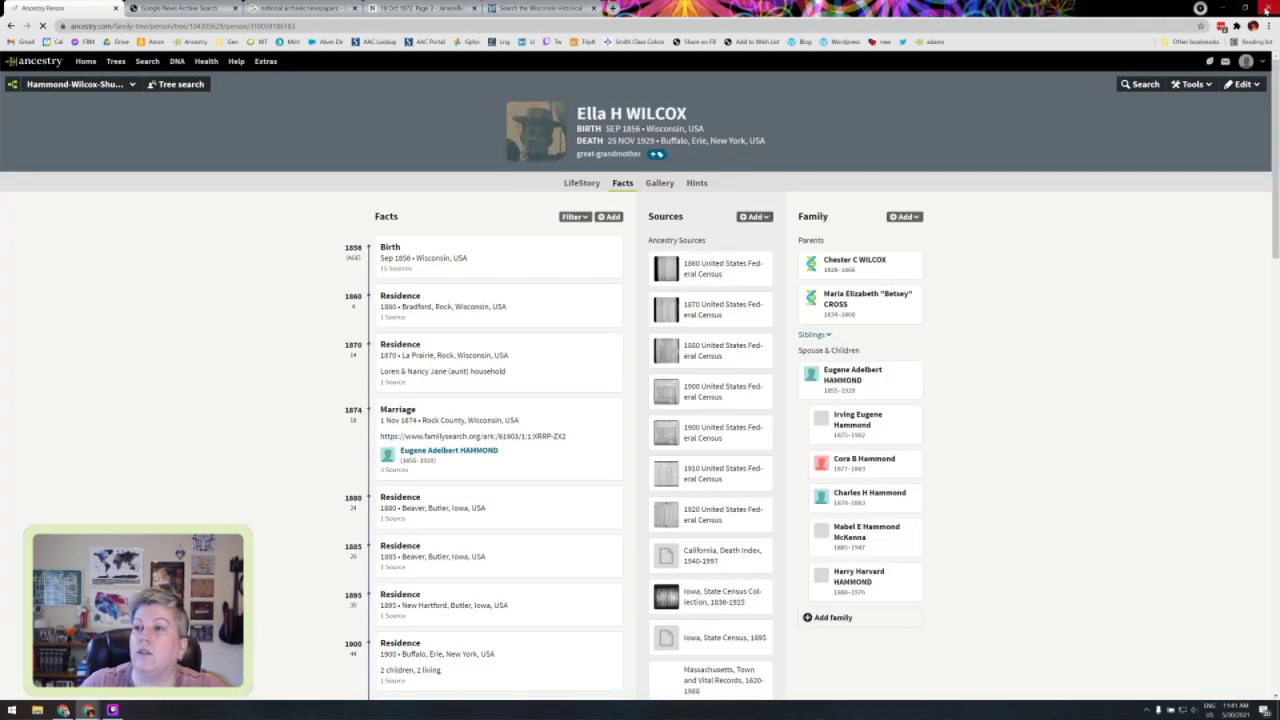
left_click(1265, 8)
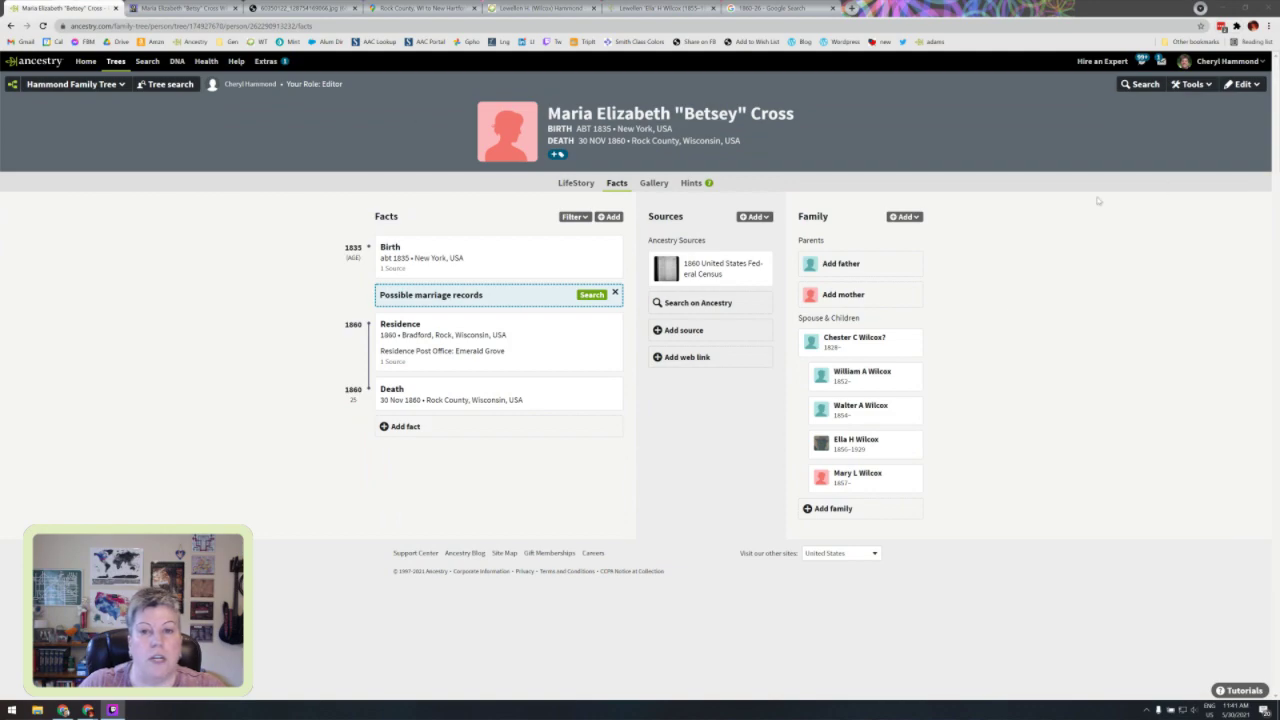
Step: Open the older daughter's profile in this tree and remove the question mark from her father's last name
left_click(850, 443)
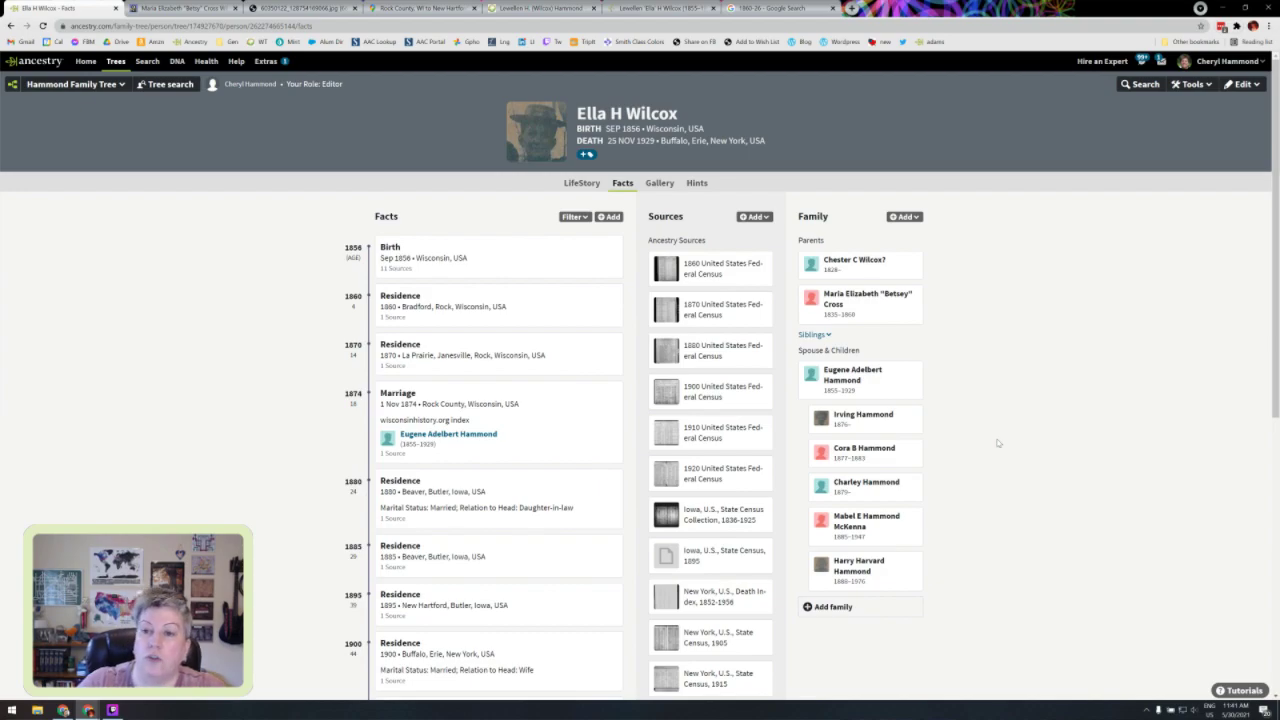
left_click(911, 261)
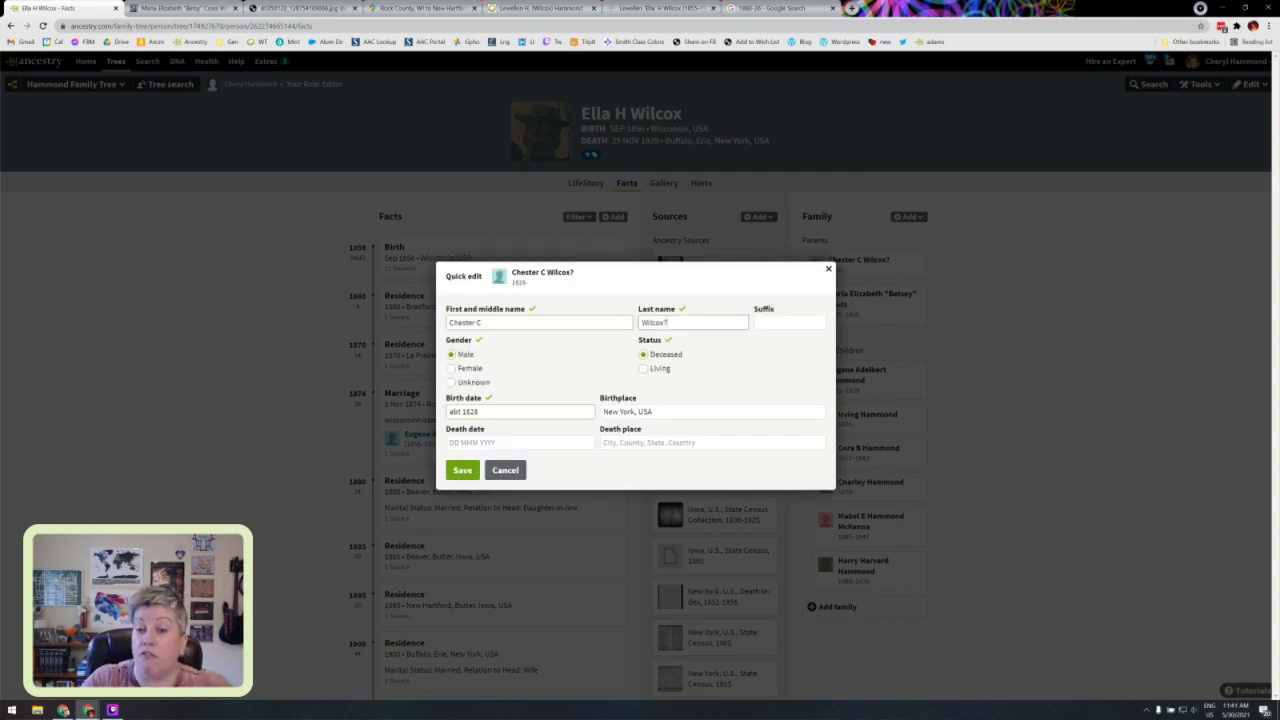
key("BackSpace")
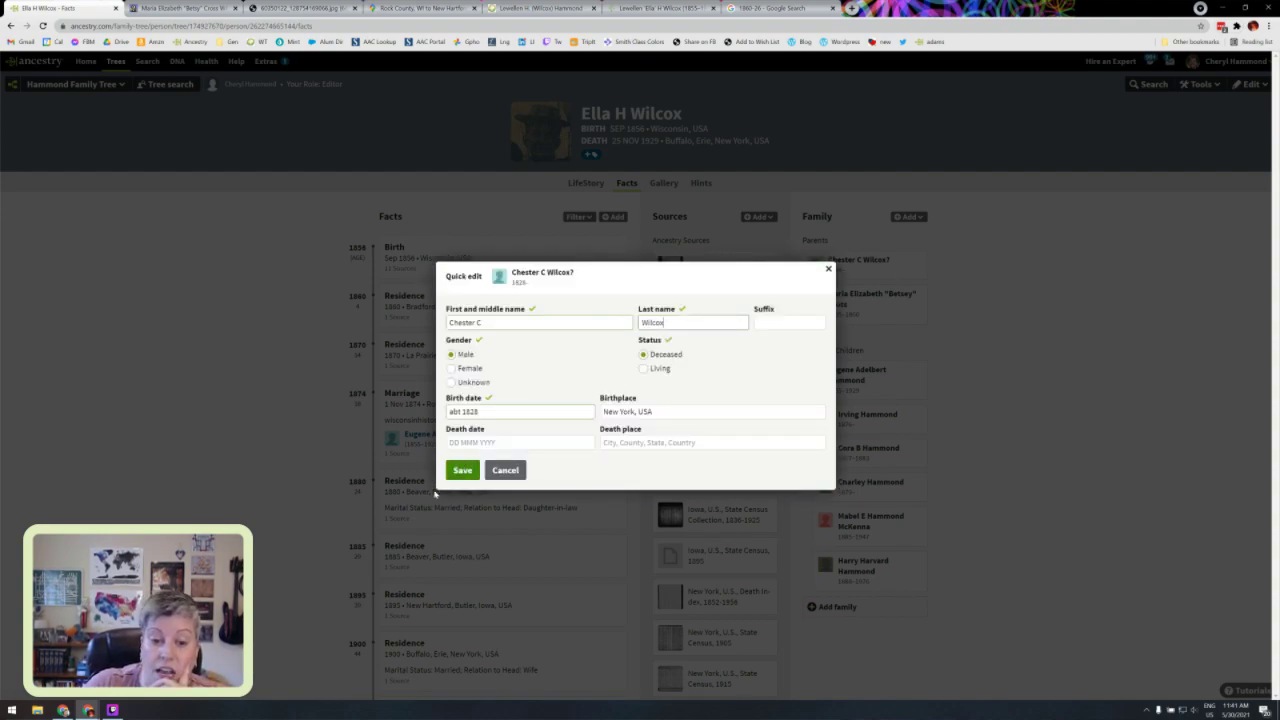
left_click(470, 472)
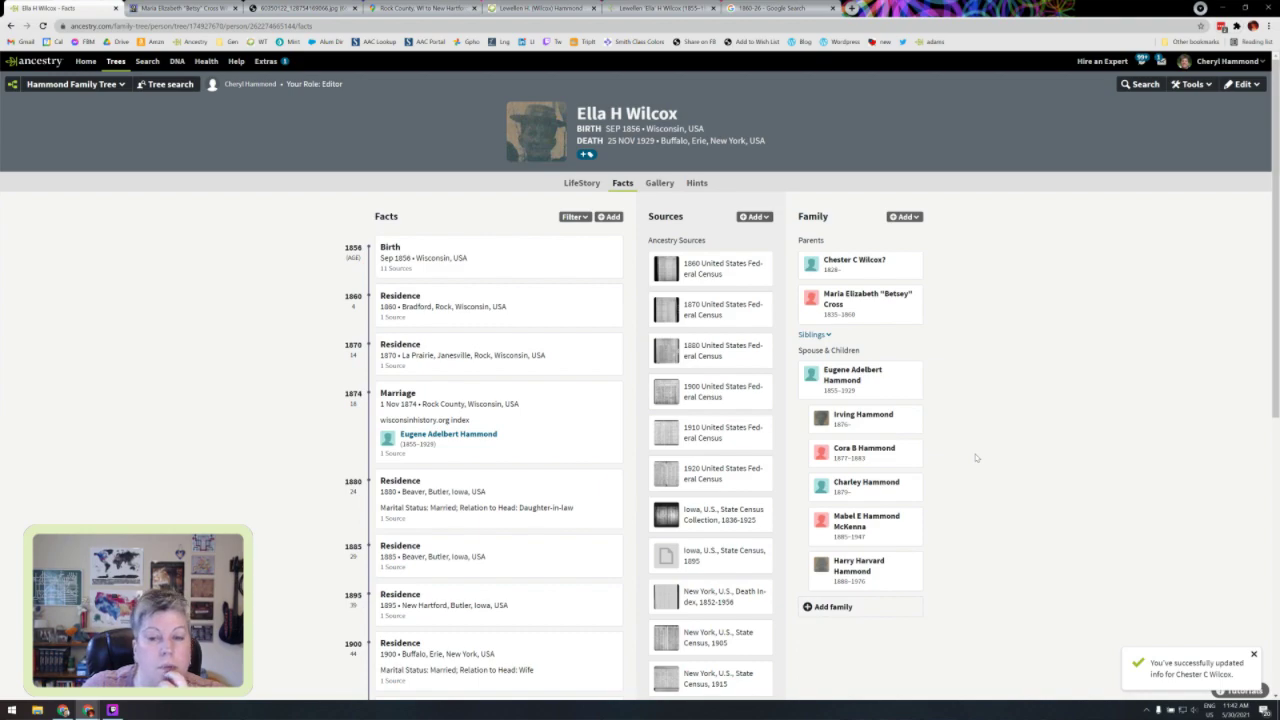
Step: Open the father's profile and add a father for him, saved with only the prefilled surname
mouse_move(866, 268)
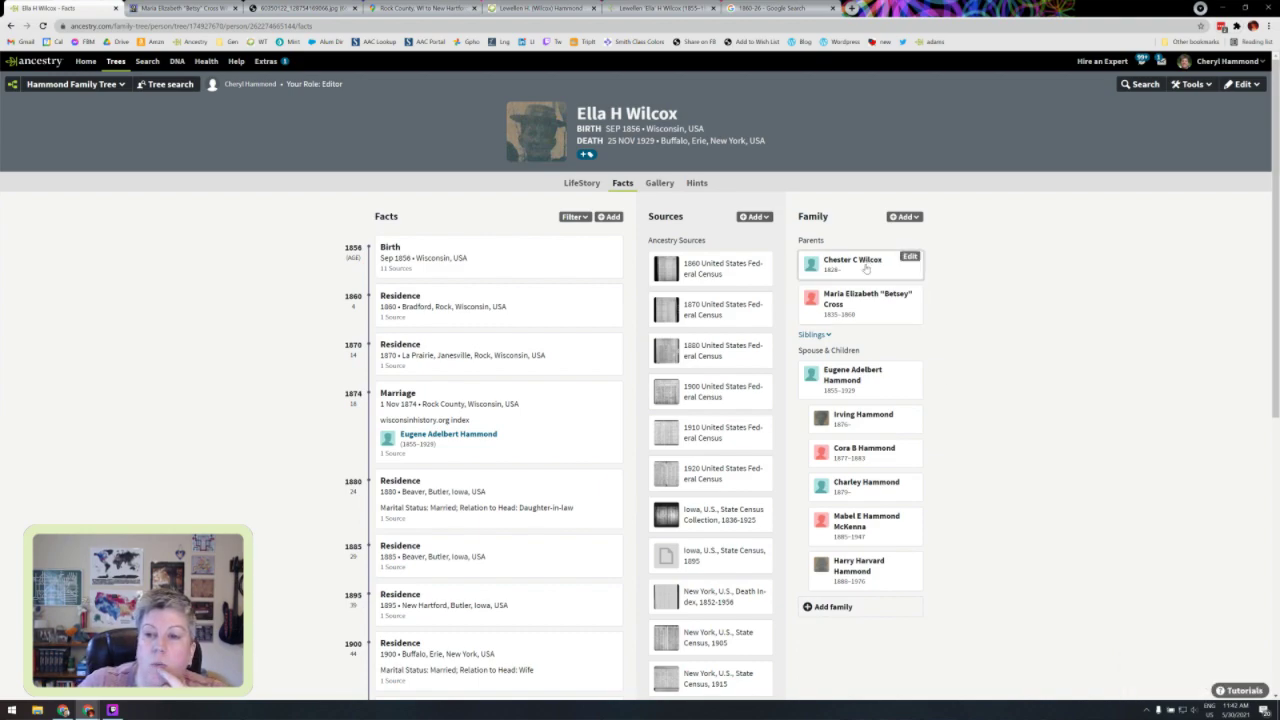
mouse_move(857, 311)
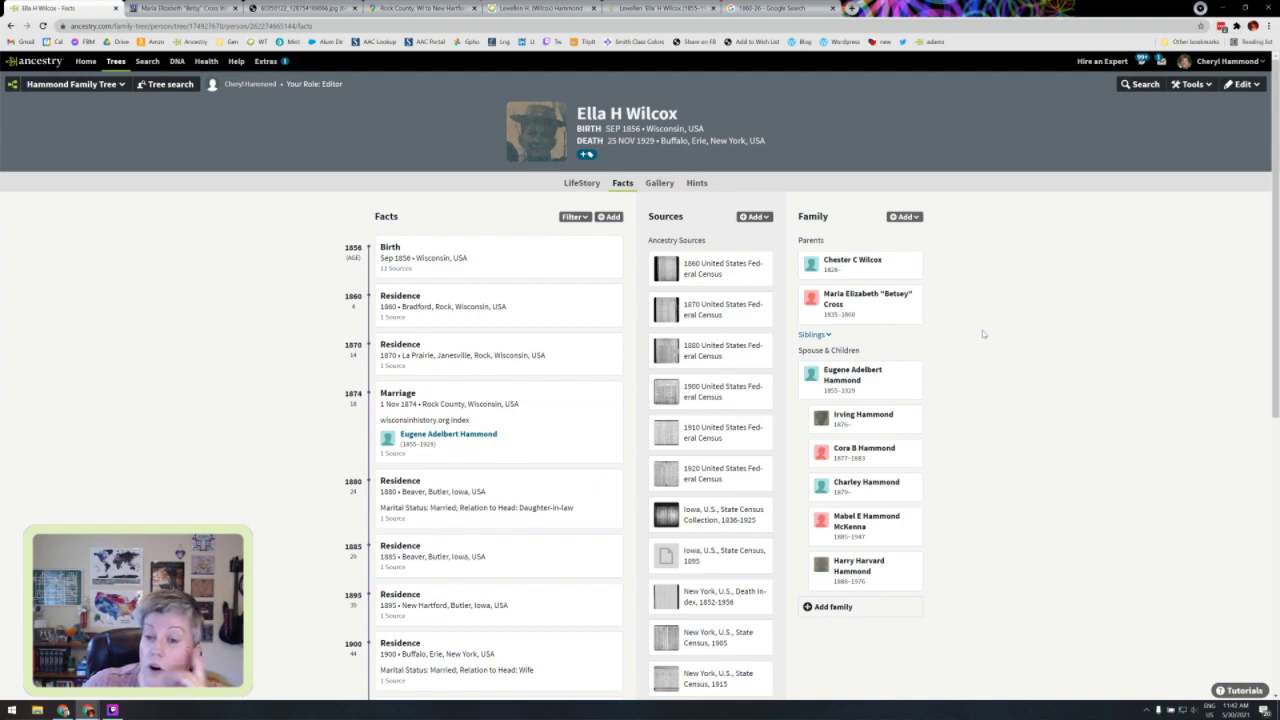
left_click(860, 272)
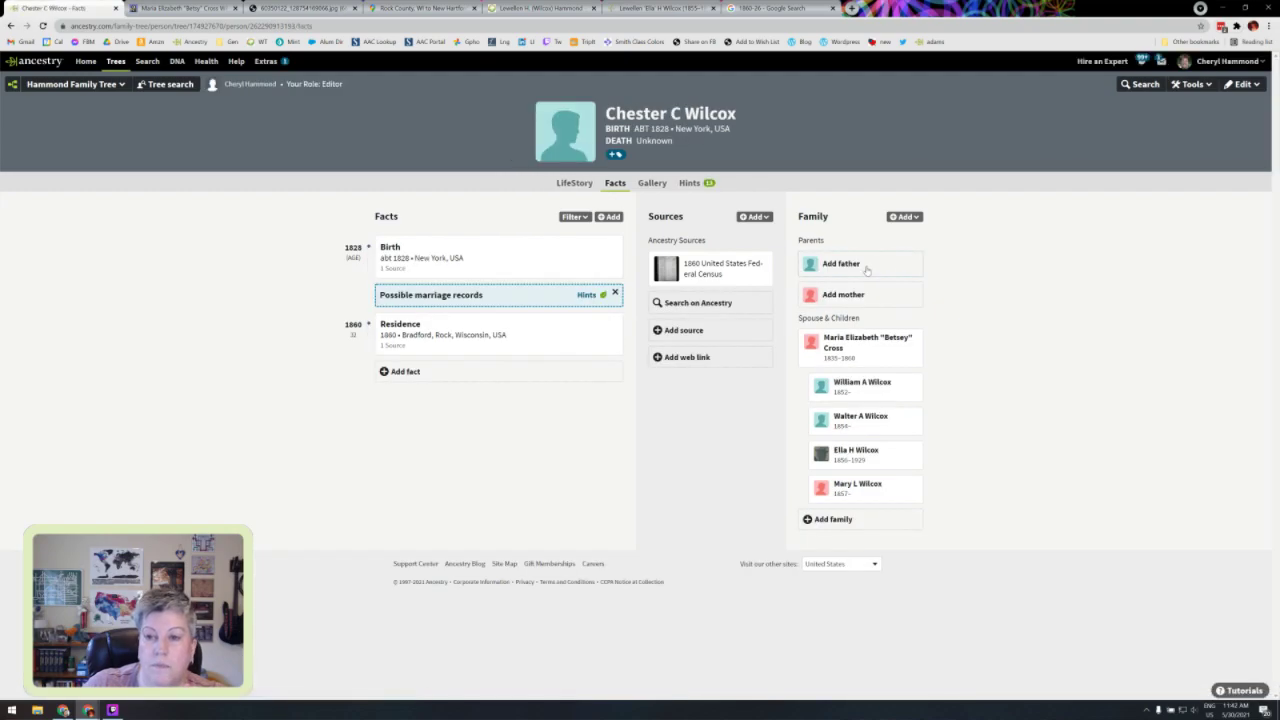
left_click(866, 268)
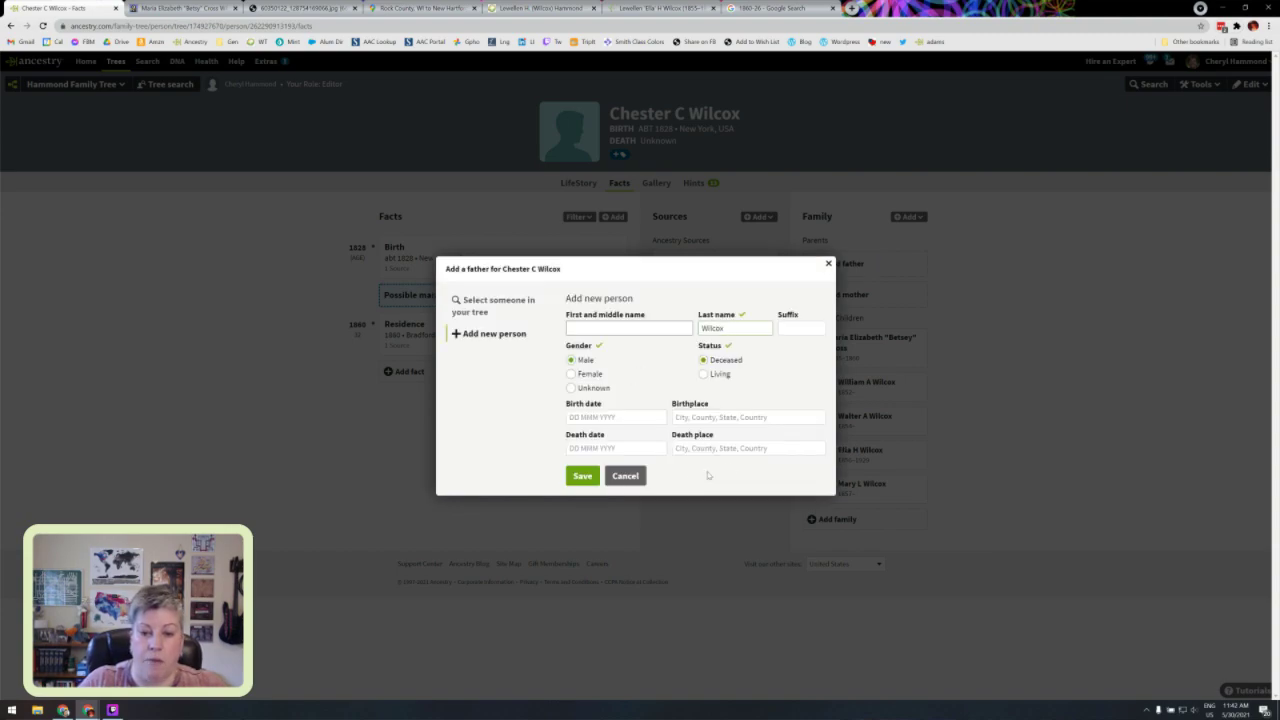
left_click(589, 478)
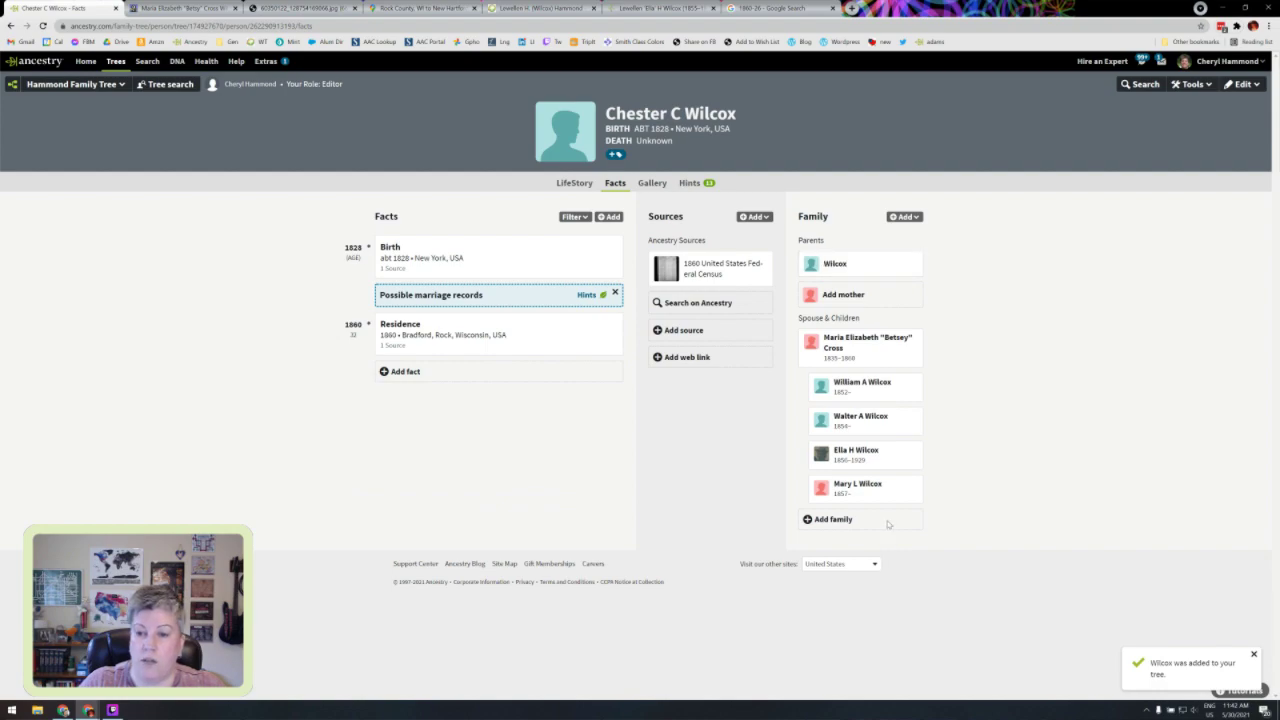
Step: Add a sister for the ancestor, entering her first name and appending her married surname to the last name
left_click(850, 522)
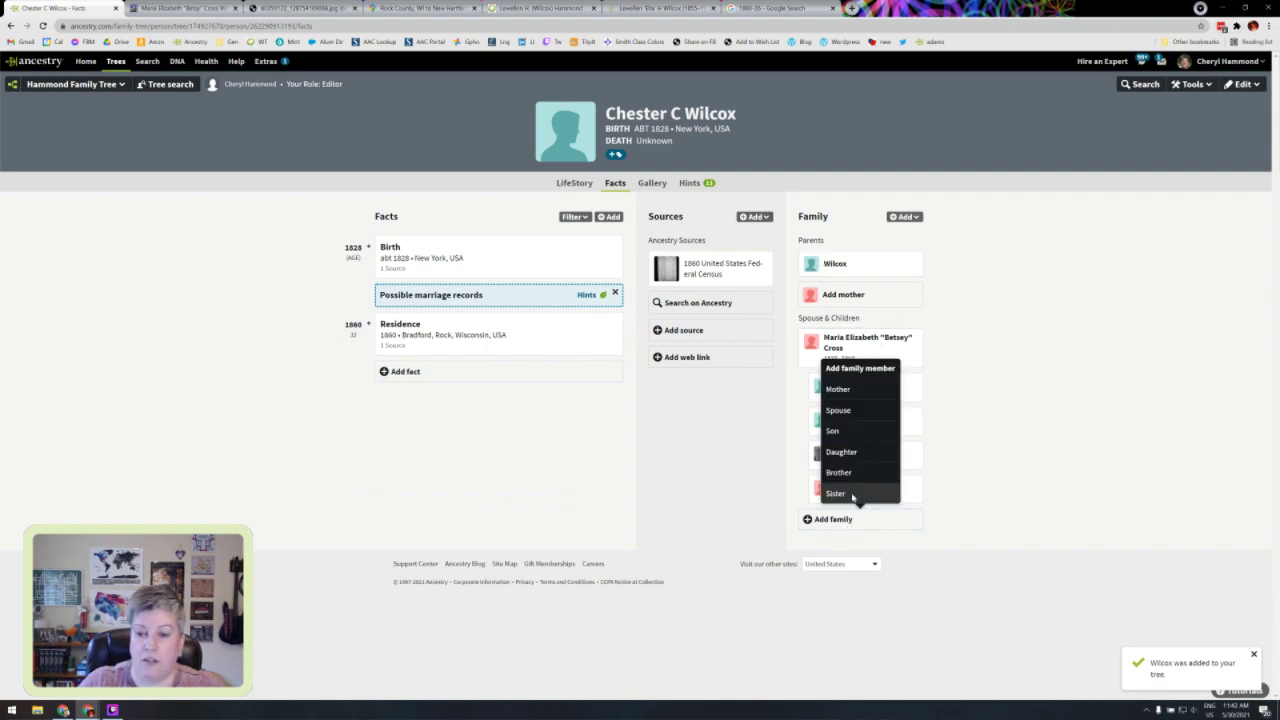
left_click(851, 495)
type("Nancy")
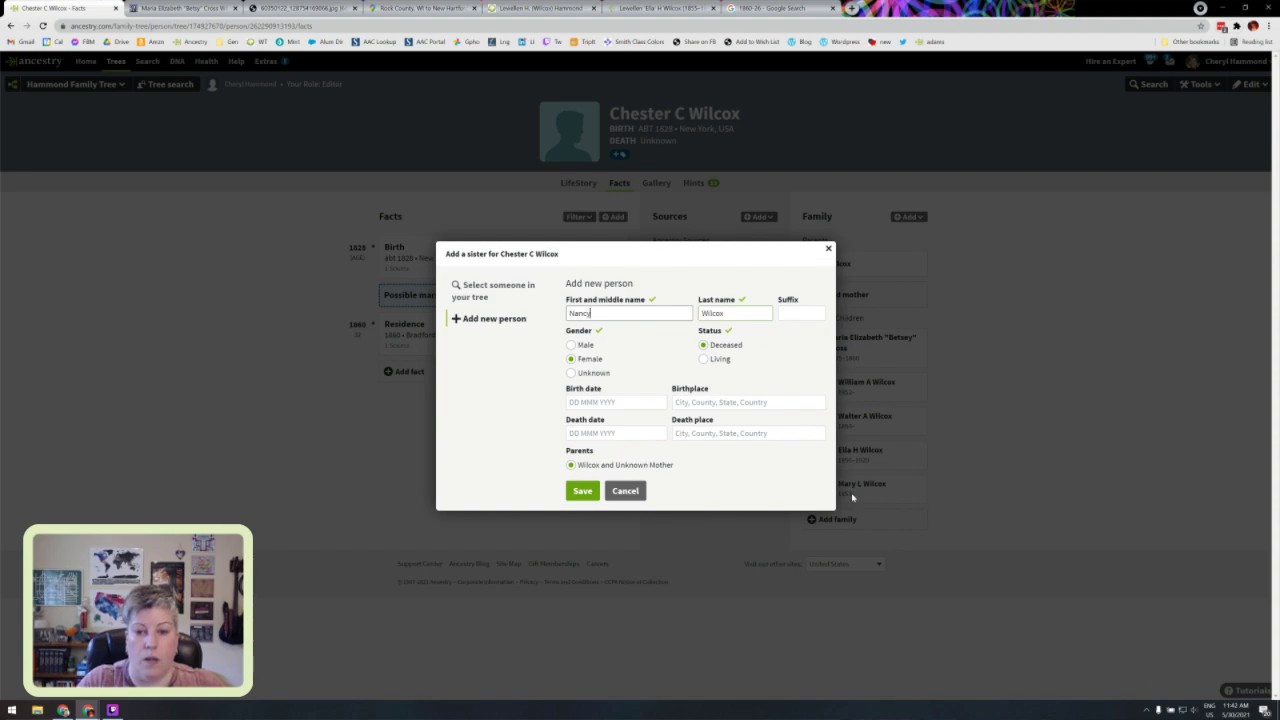
key("Tab")
key("End")
type("Finch")
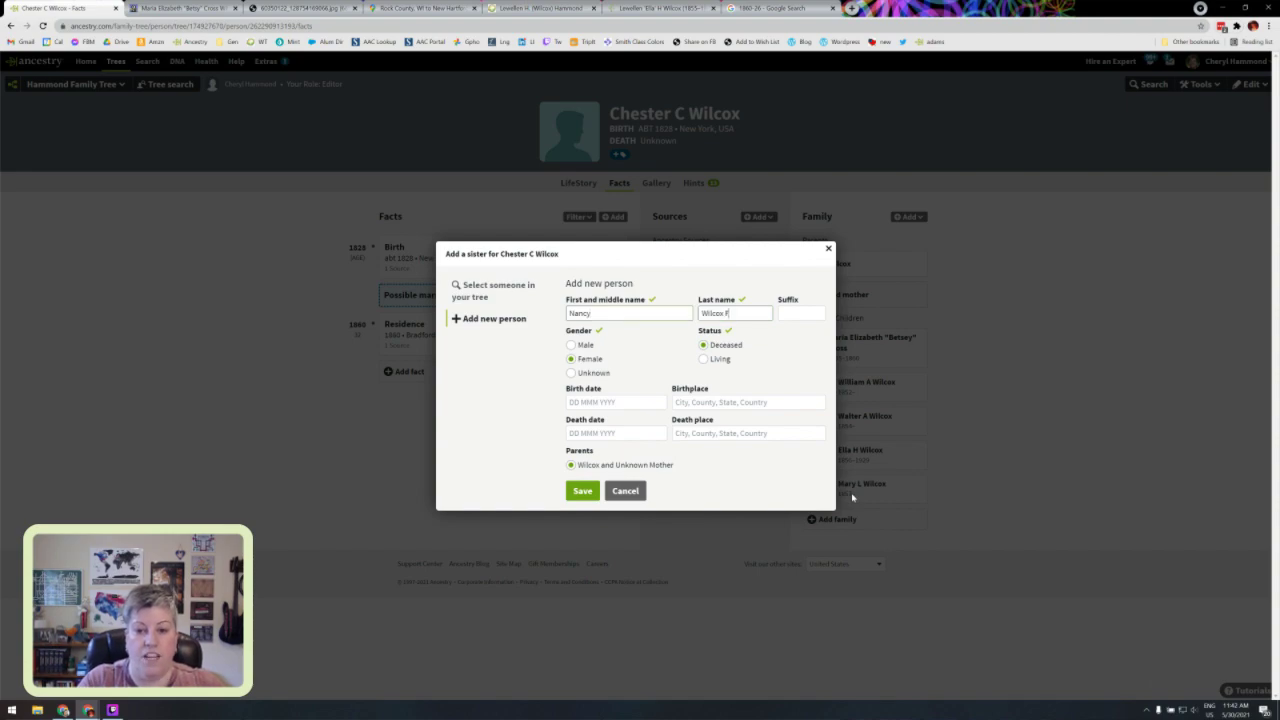
left_click(588, 492)
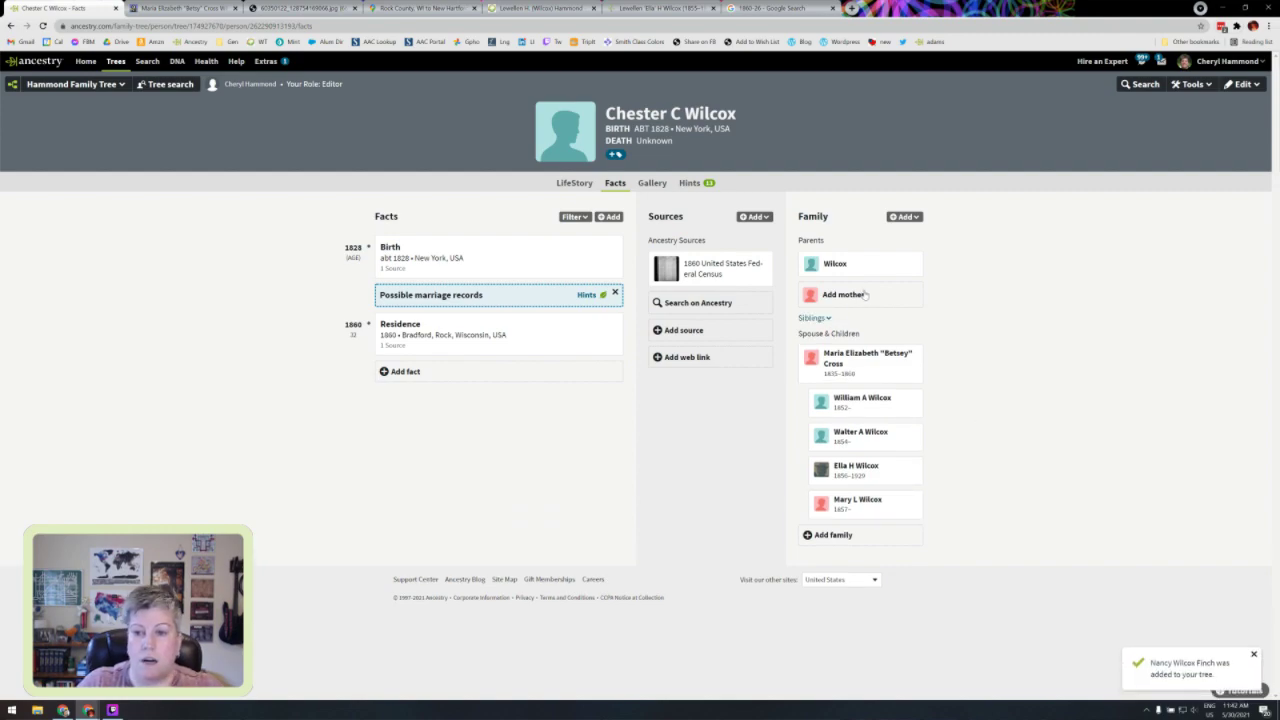
Step: Expand the ancestor's siblings, check the new sister's profile, and return to his facts page
left_click(813, 318)
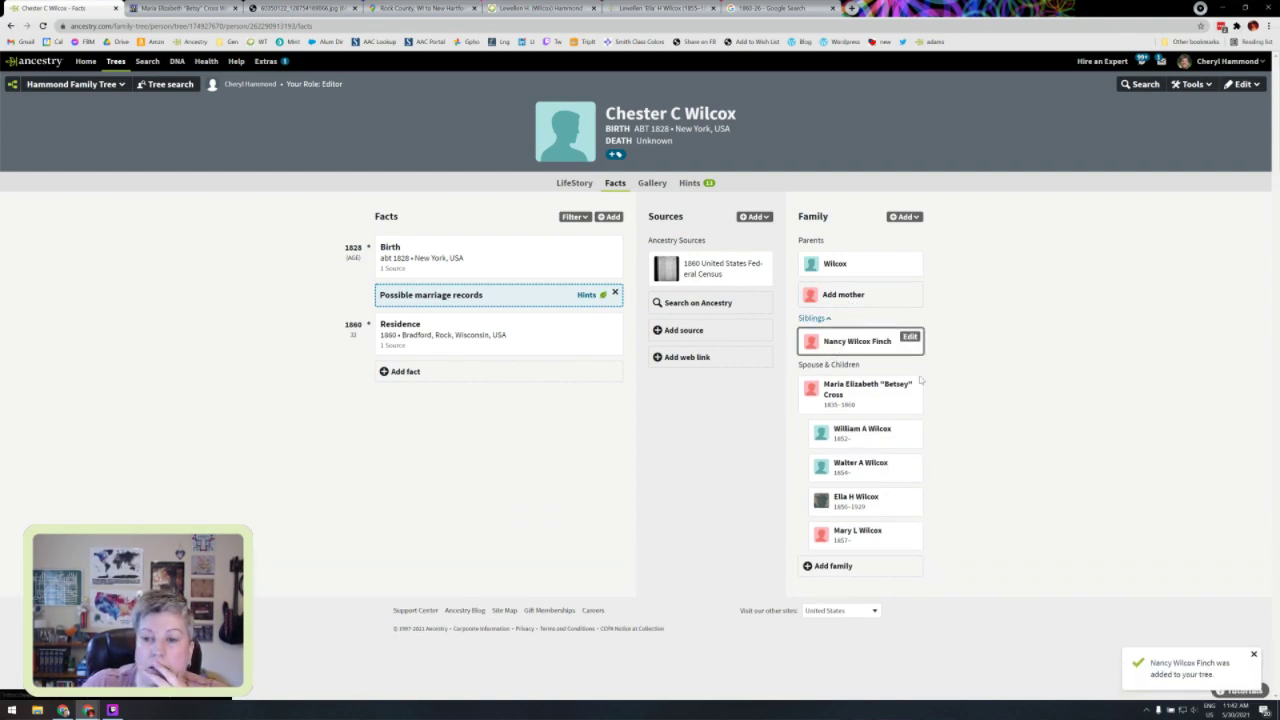
left_click(832, 346)
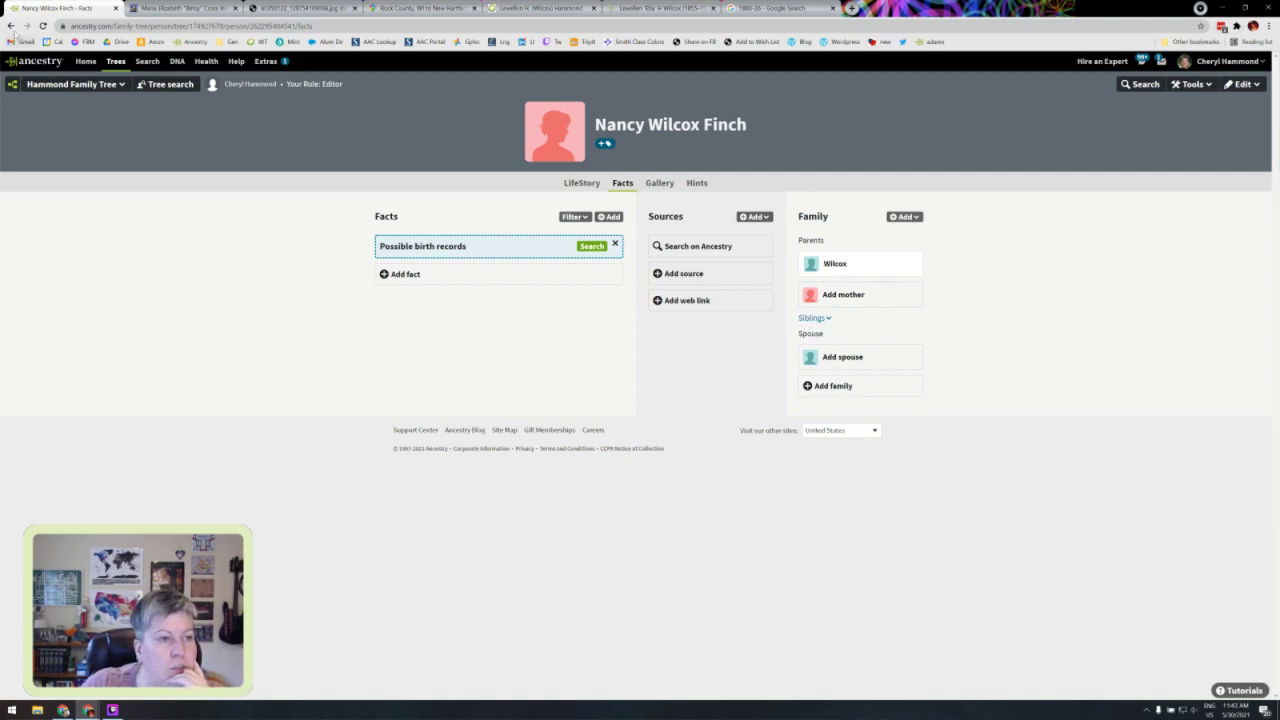
left_click(11, 25)
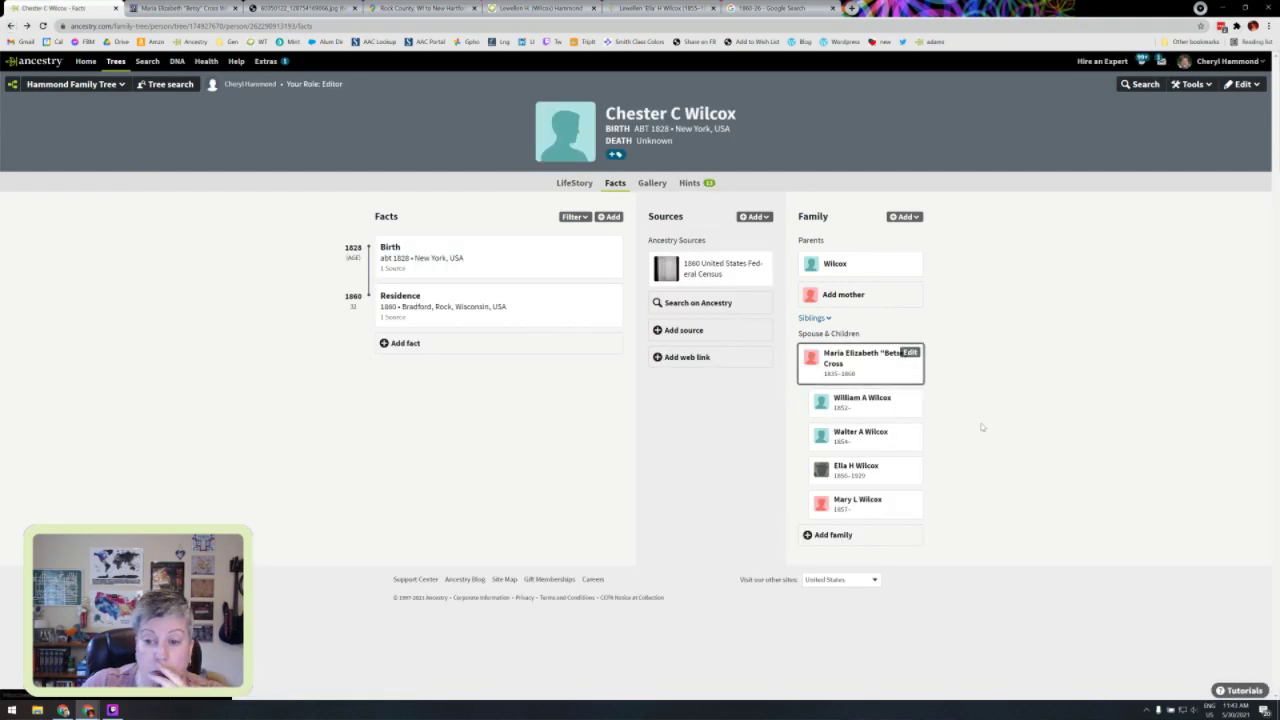
Step: Open the profile of the ancestor's first wife and bring up her record hints
left_click(852, 357)
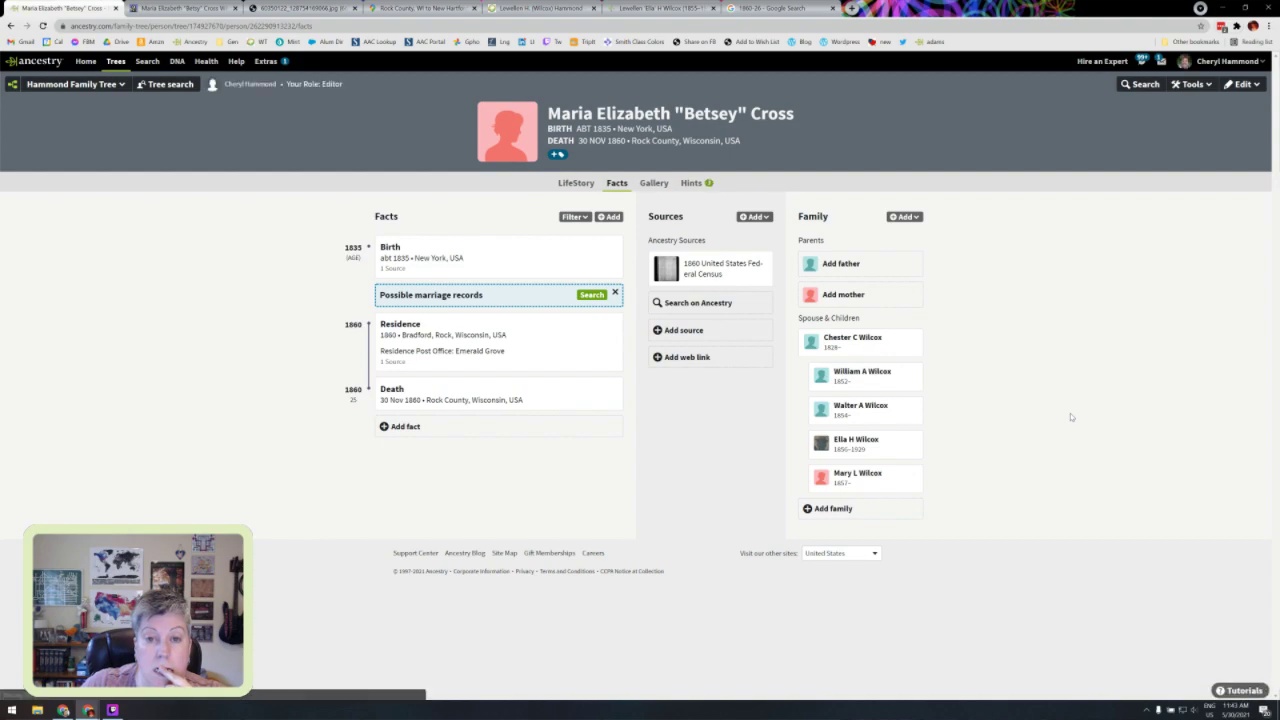
left_click(692, 184)
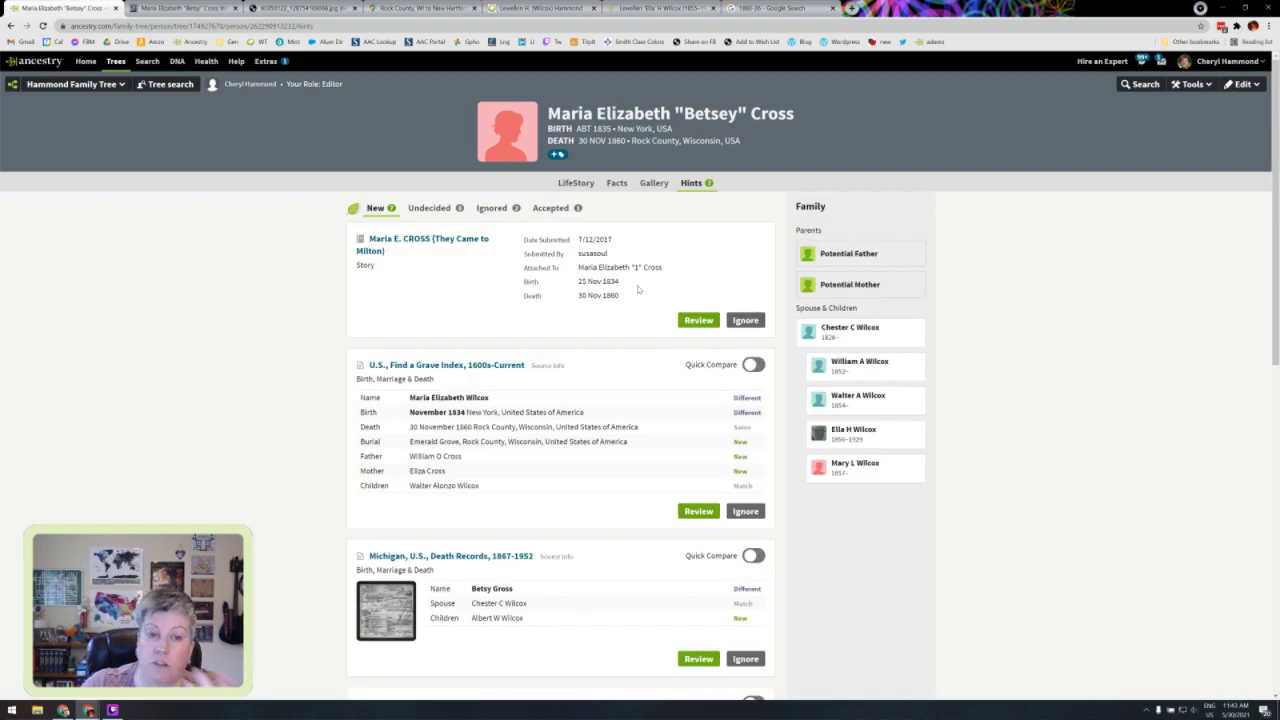
Step: Review the first wife's U.S., Find a Grave Index hint and choose to save its information to the tree
left_click(698, 511)
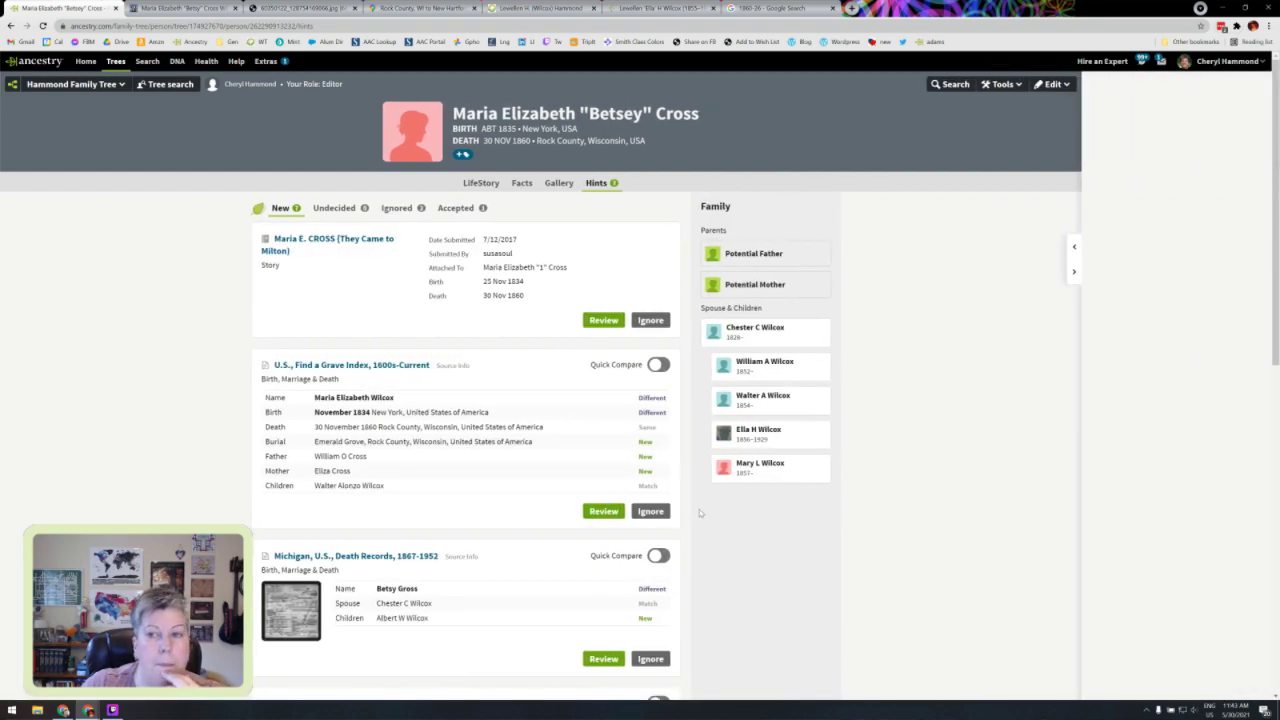
left_click(1074, 246)
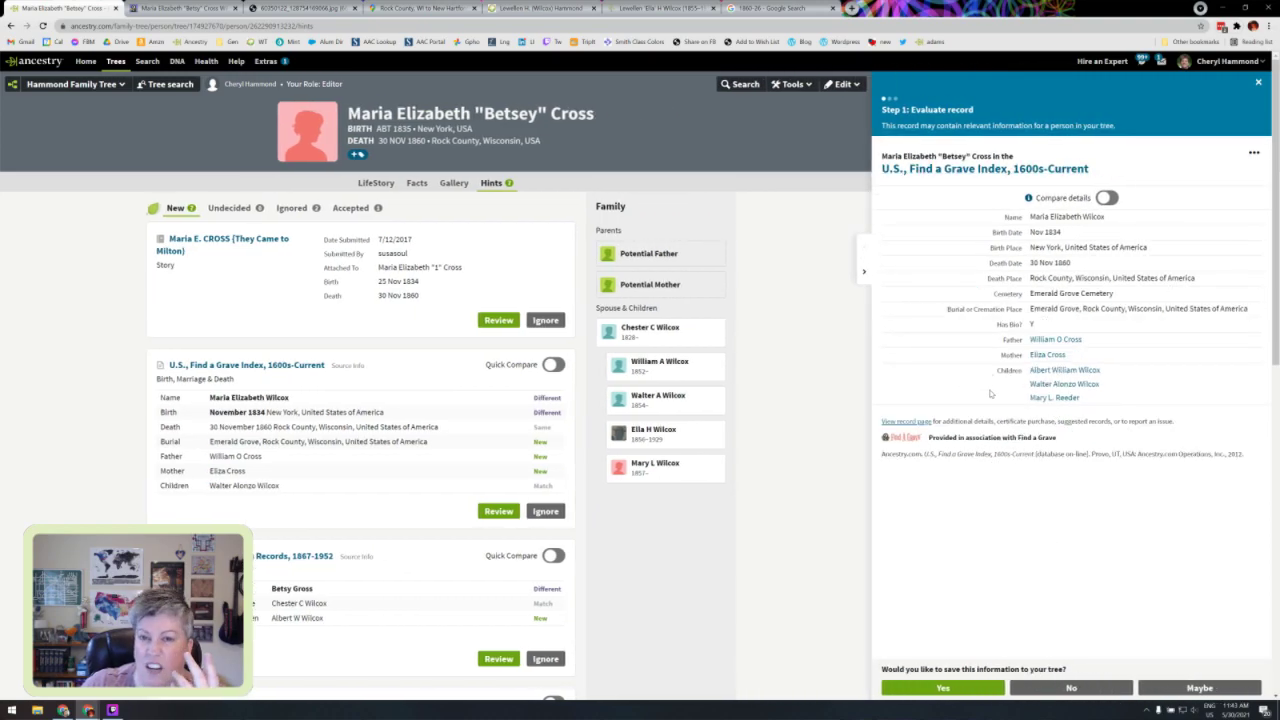
left_click(940, 690)
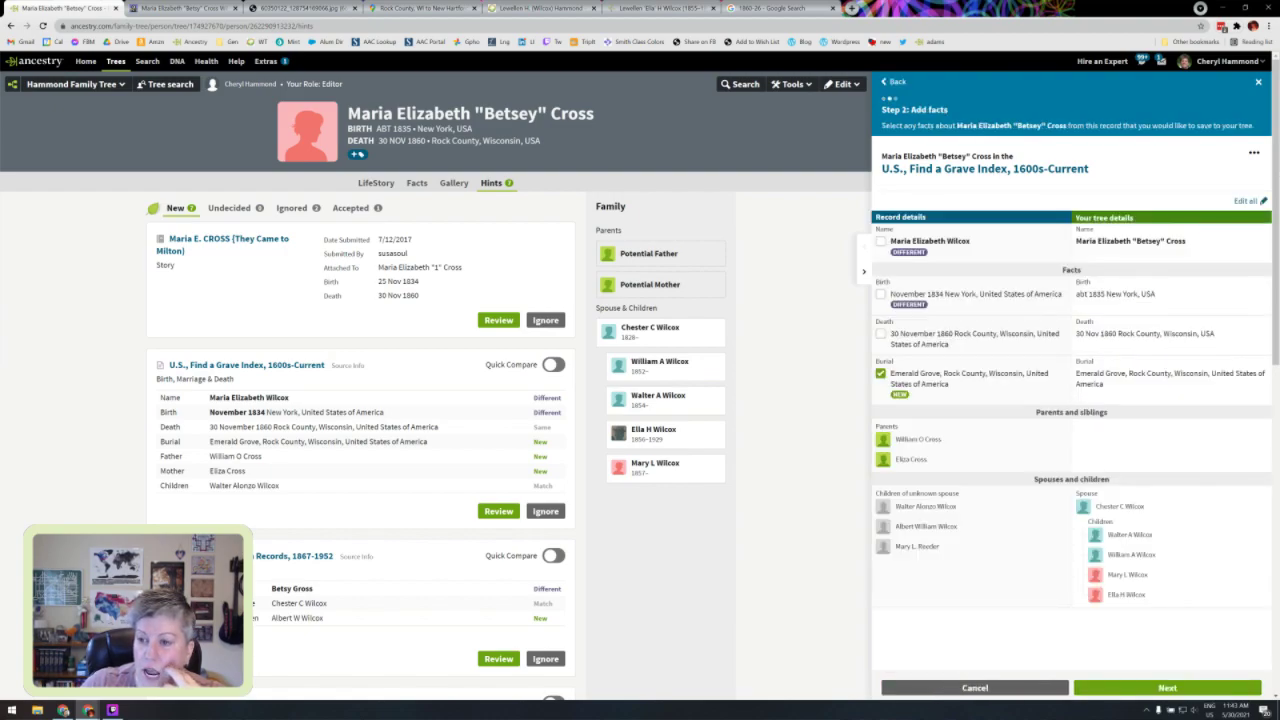
Step: Include the record's birth and death facts, using the standardized birth month and year with New York, USA as birthplace
left_click(880, 294)
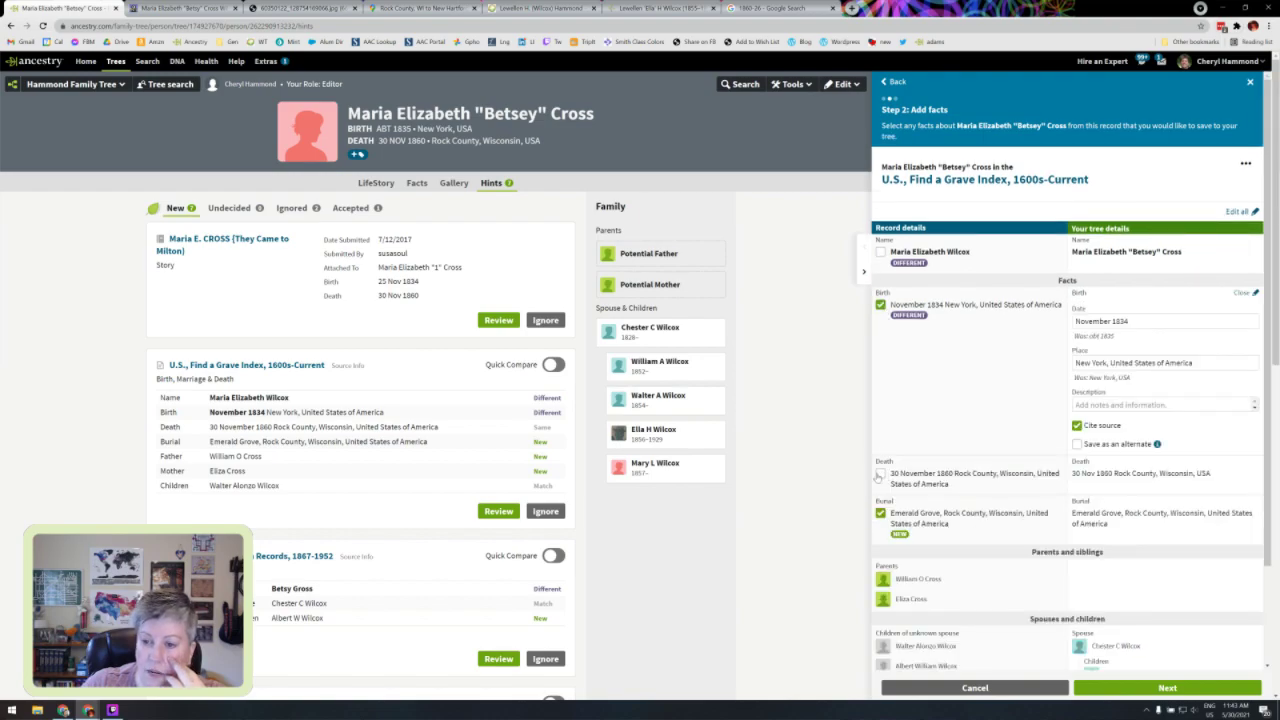
left_click(879, 476)
left_click(1174, 320)
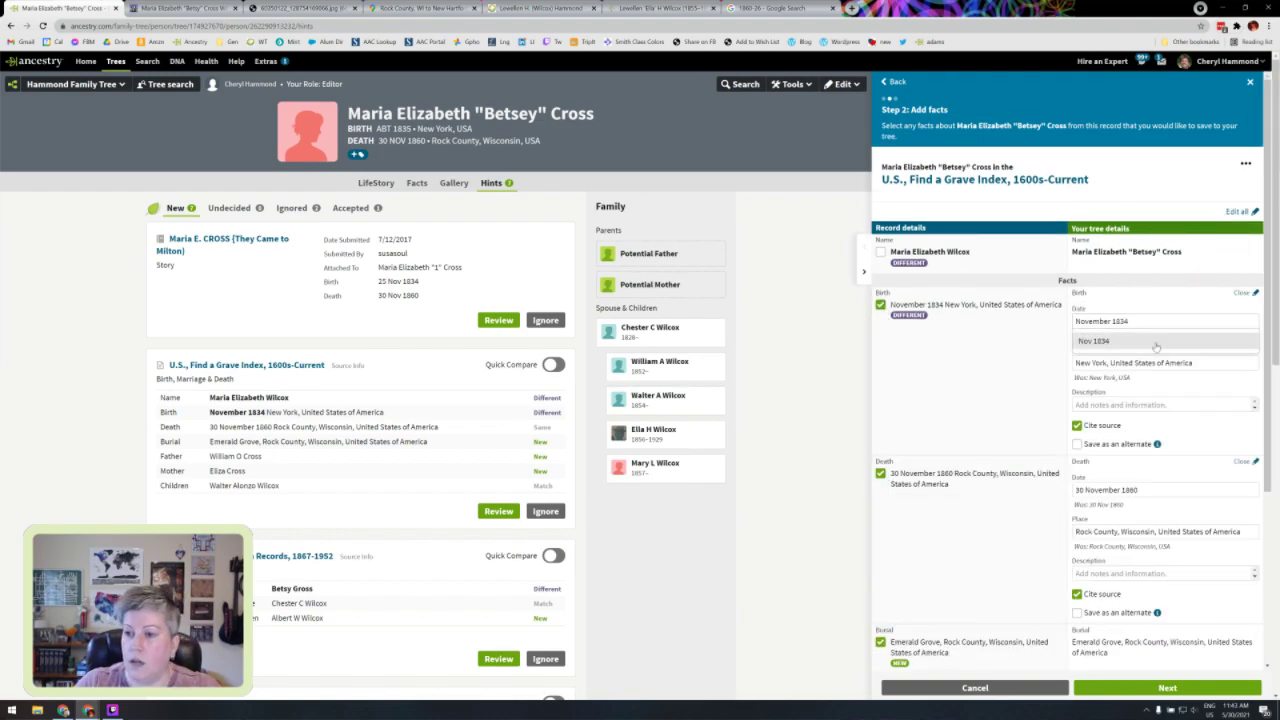
left_click(1155, 343)
left_click(1190, 363)
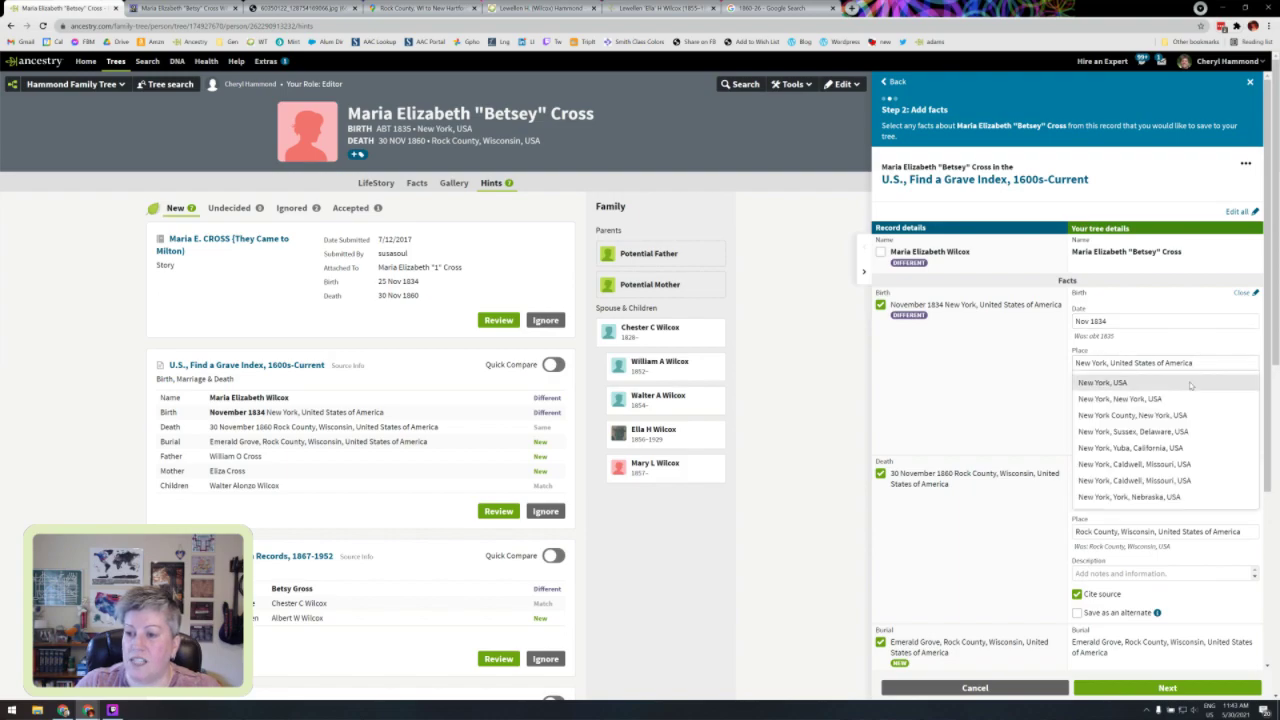
left_click(1191, 387)
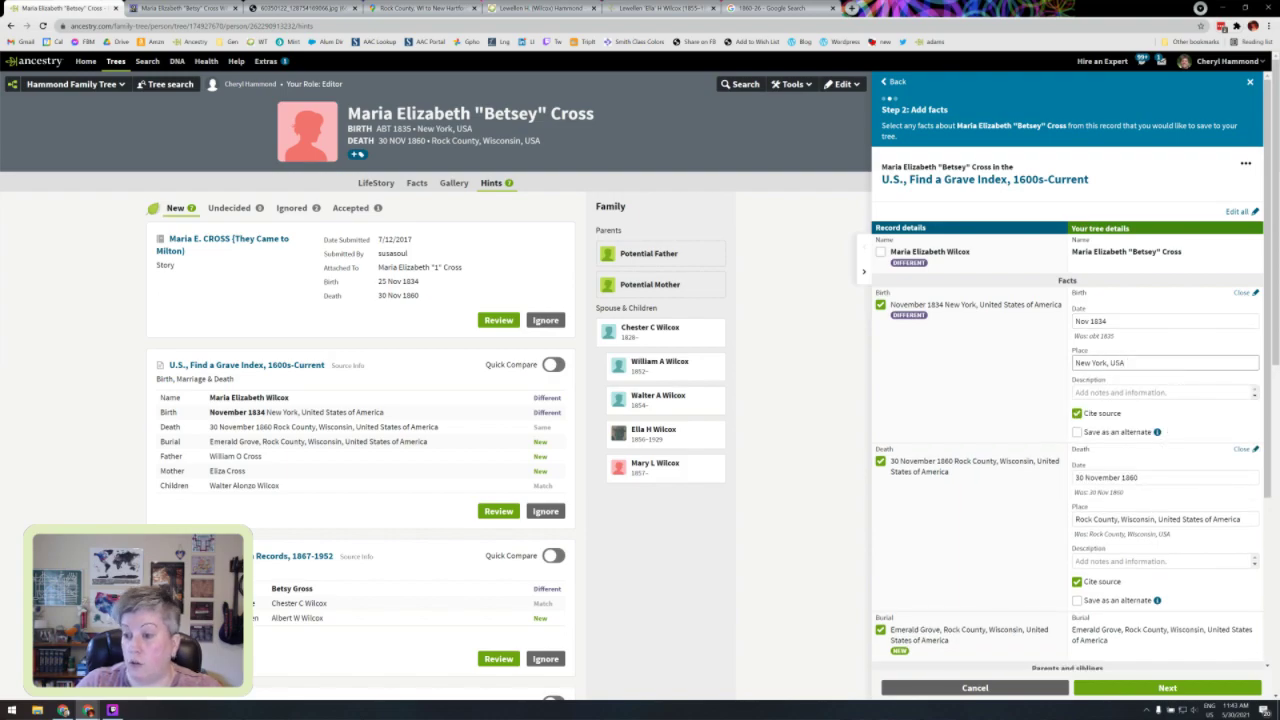
Step: Standardize the death fact as 30 Nov 1860 in Rock County, Wisconsin, USA
left_click(1146, 479)
left_click(1145, 497)
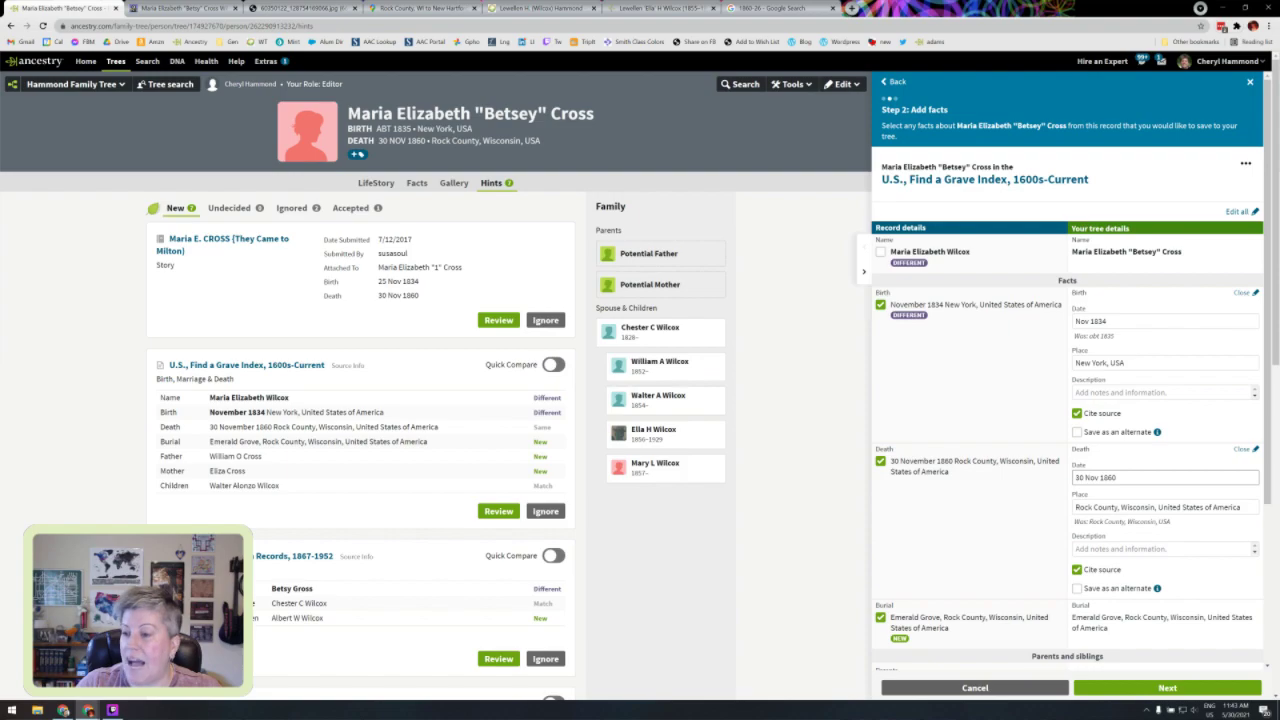
left_click(1200, 507)
left_click(1182, 527)
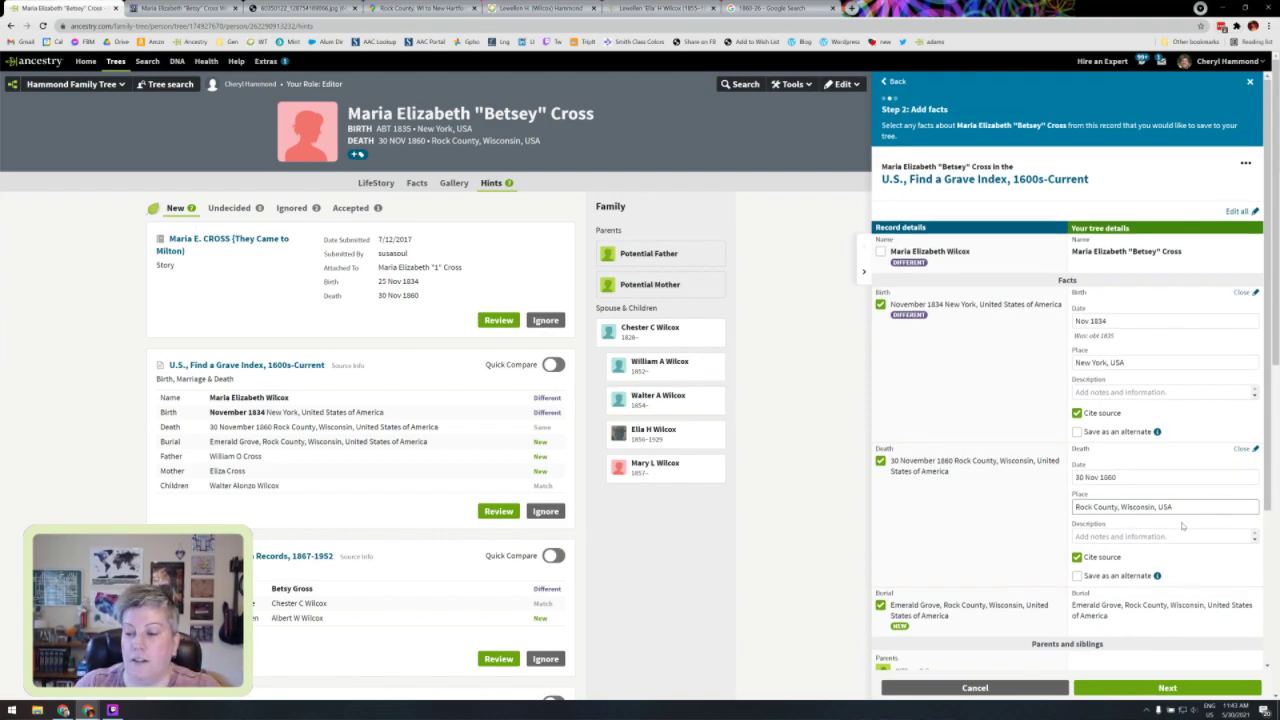
Step: Set the burial place to Emerald Grove, Rock County, Wisconsin, USA and proceed to adding related people
scroll(1190, 510, "down", 3)
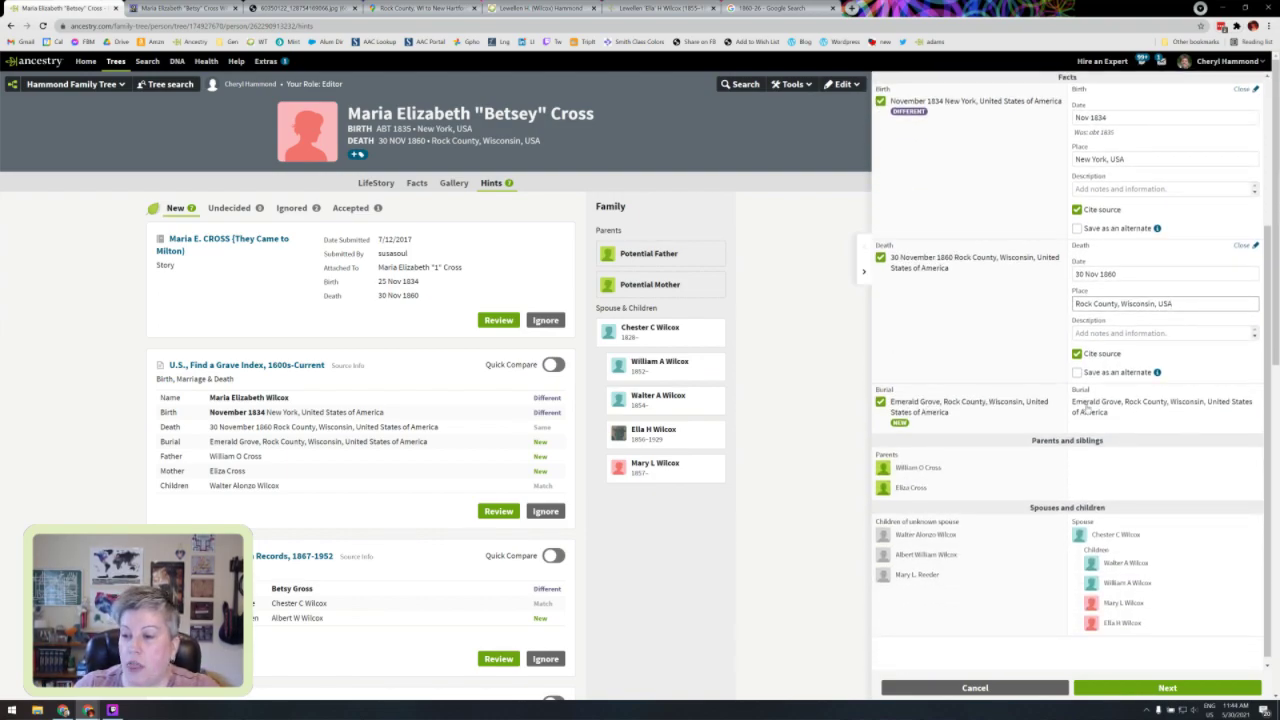
left_click(1166, 408)
left_click(1150, 467)
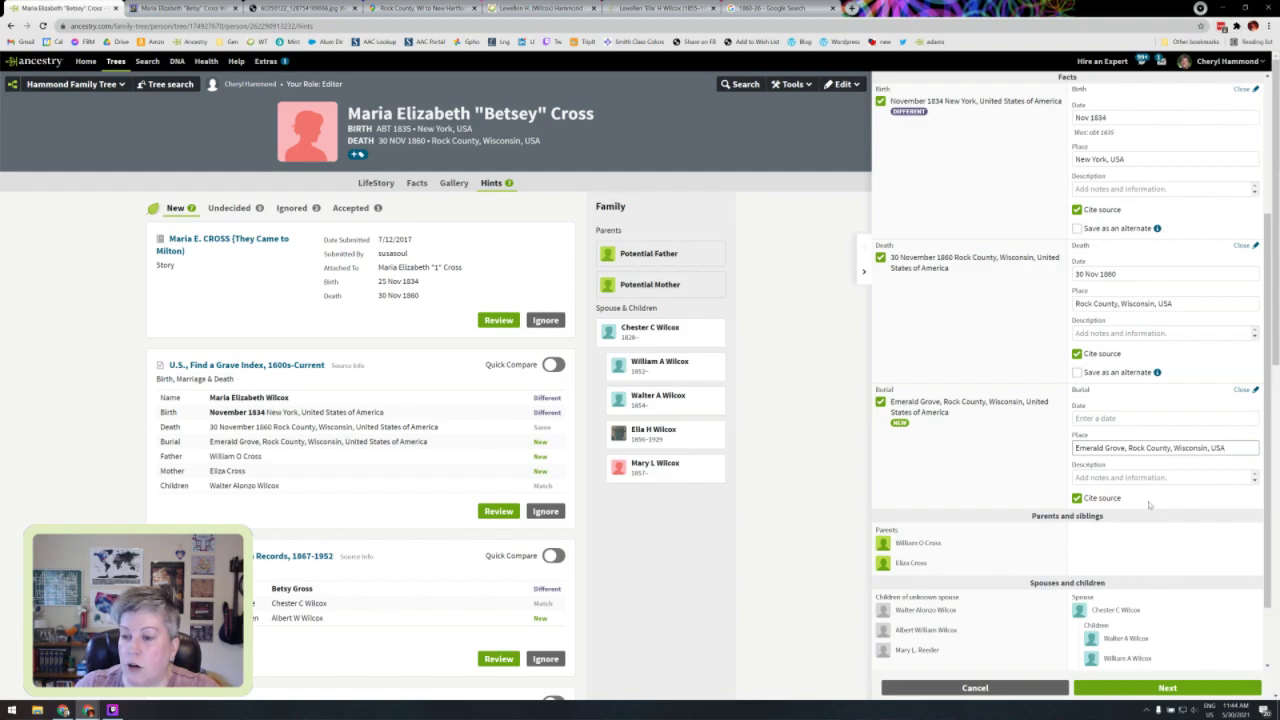
scroll(926, 540, "down", 2)
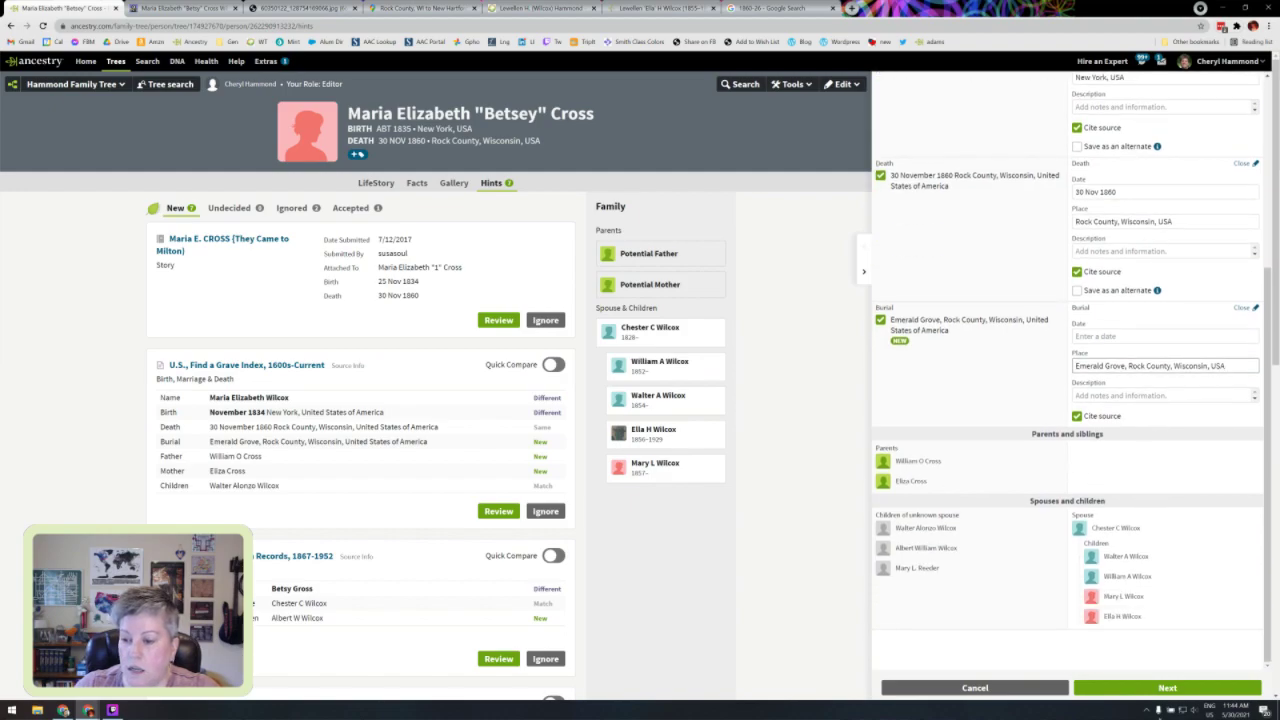
left_click(1167, 688)
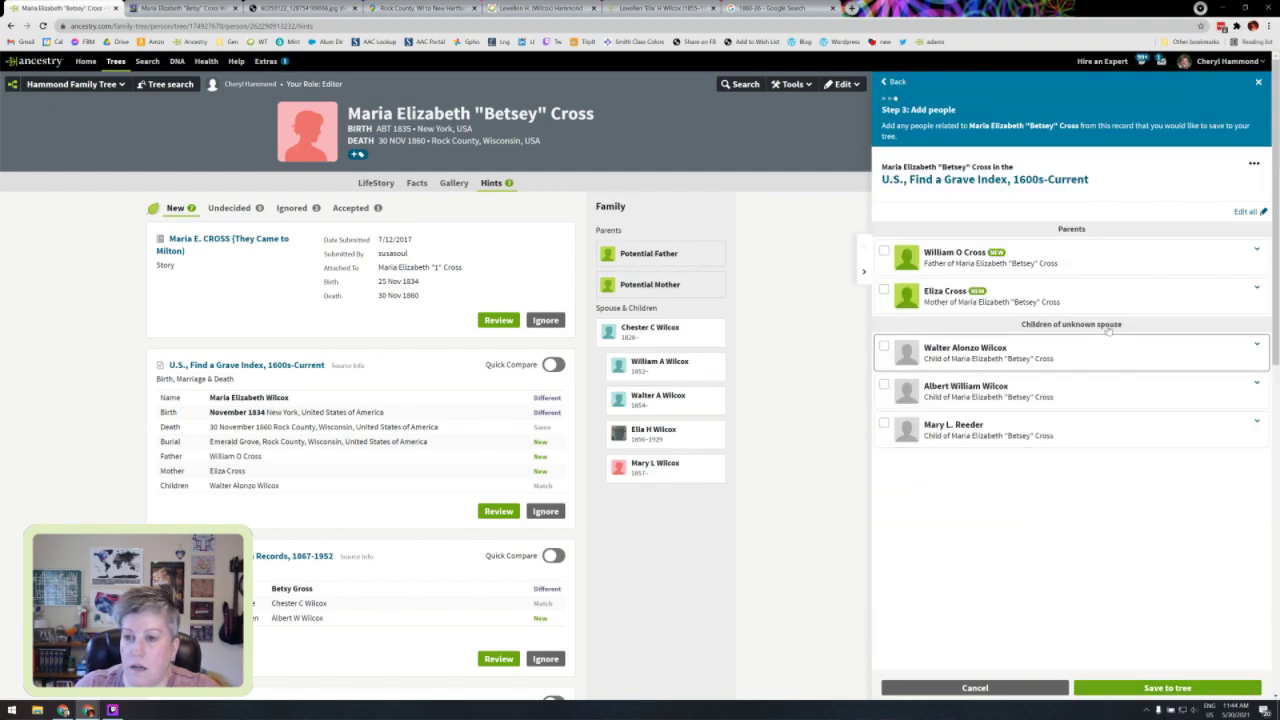
Step: Include the first listed child from the record, adopting the full first and middle name with its source cited
left_click(1259, 348)
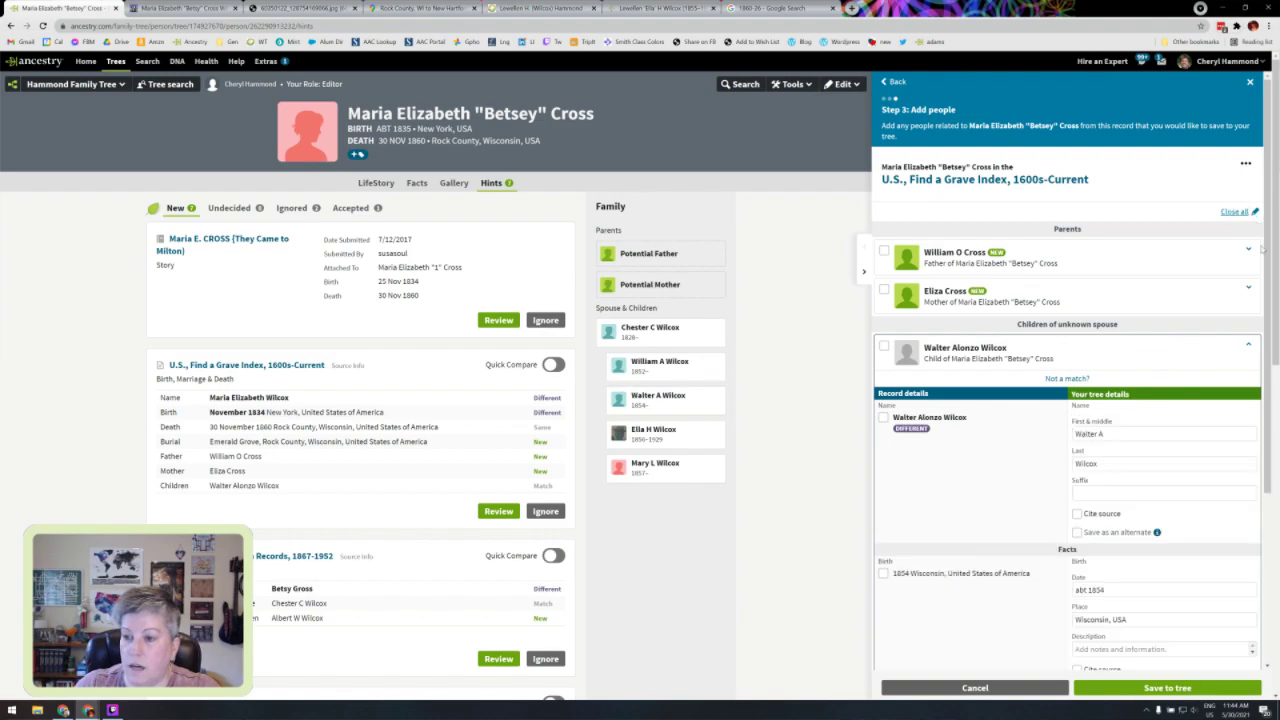
scroll(1170, 330, "down", 2)
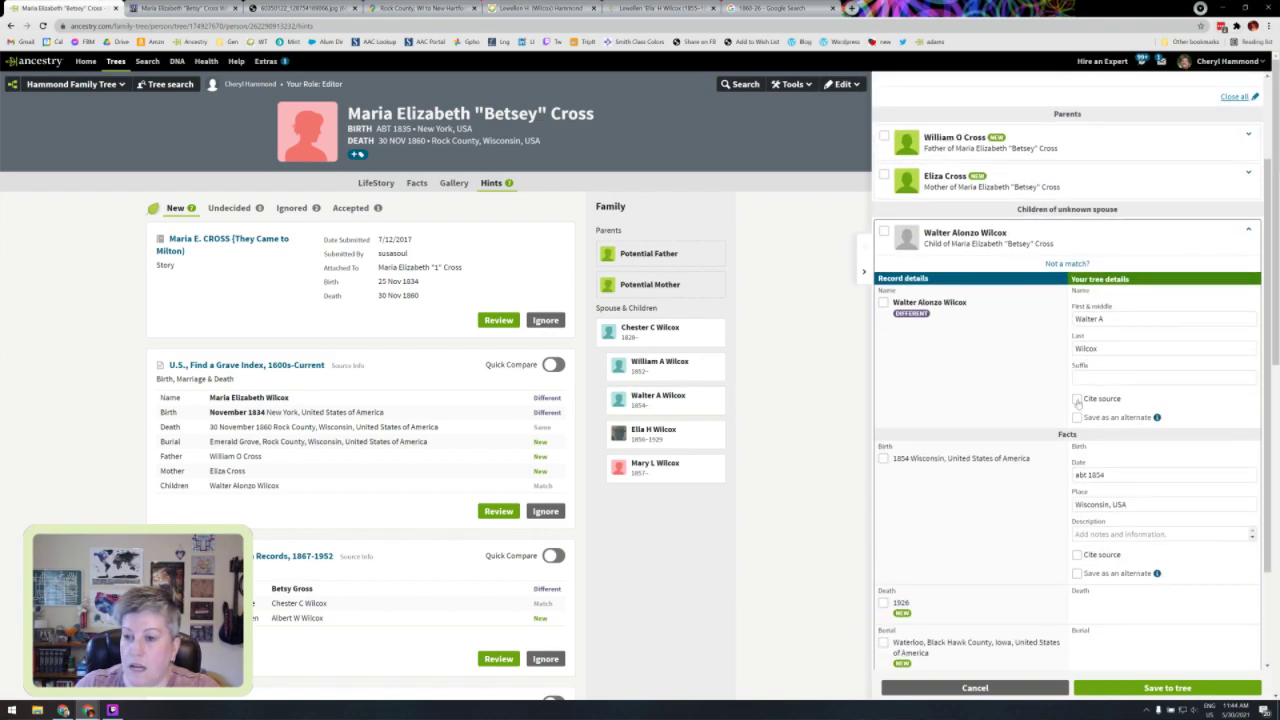
left_click(1077, 400)
left_click(883, 303)
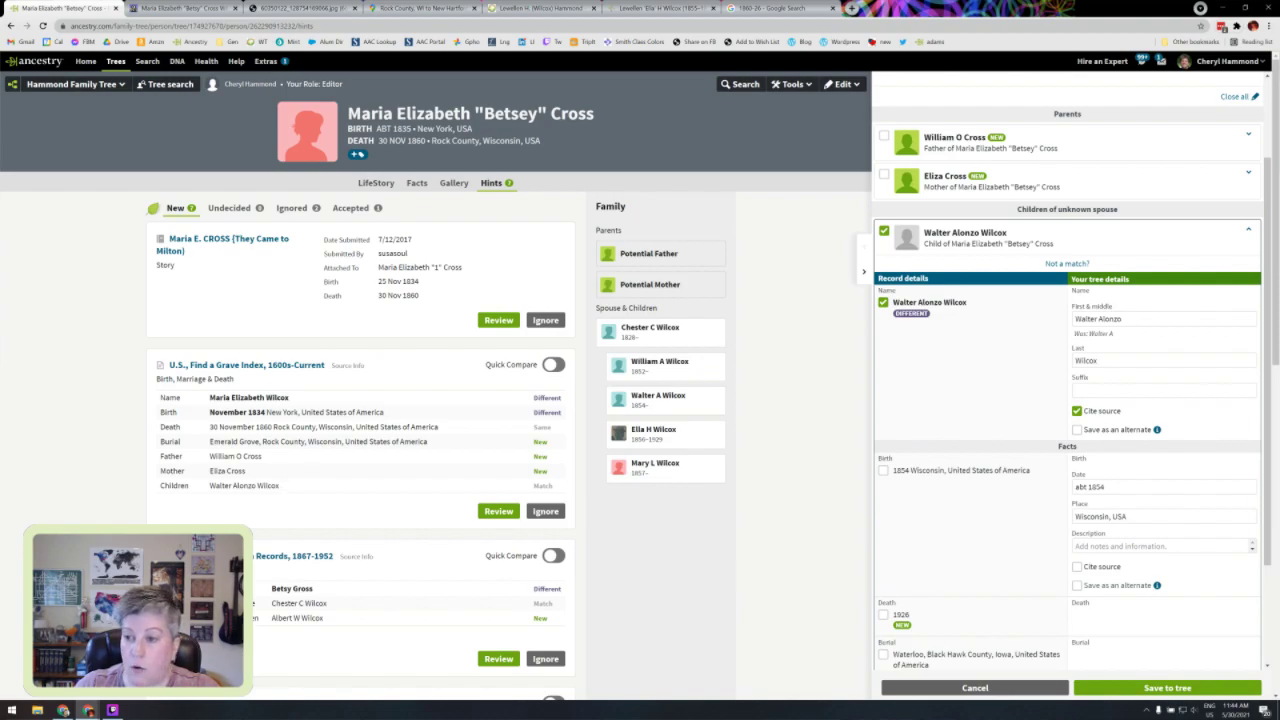
Step: Cite the source for this child's birth and add the 1926 death and a burial in Waterloo, Black Hawk, Iowa, USA
scroll(1150, 418, "down", 2)
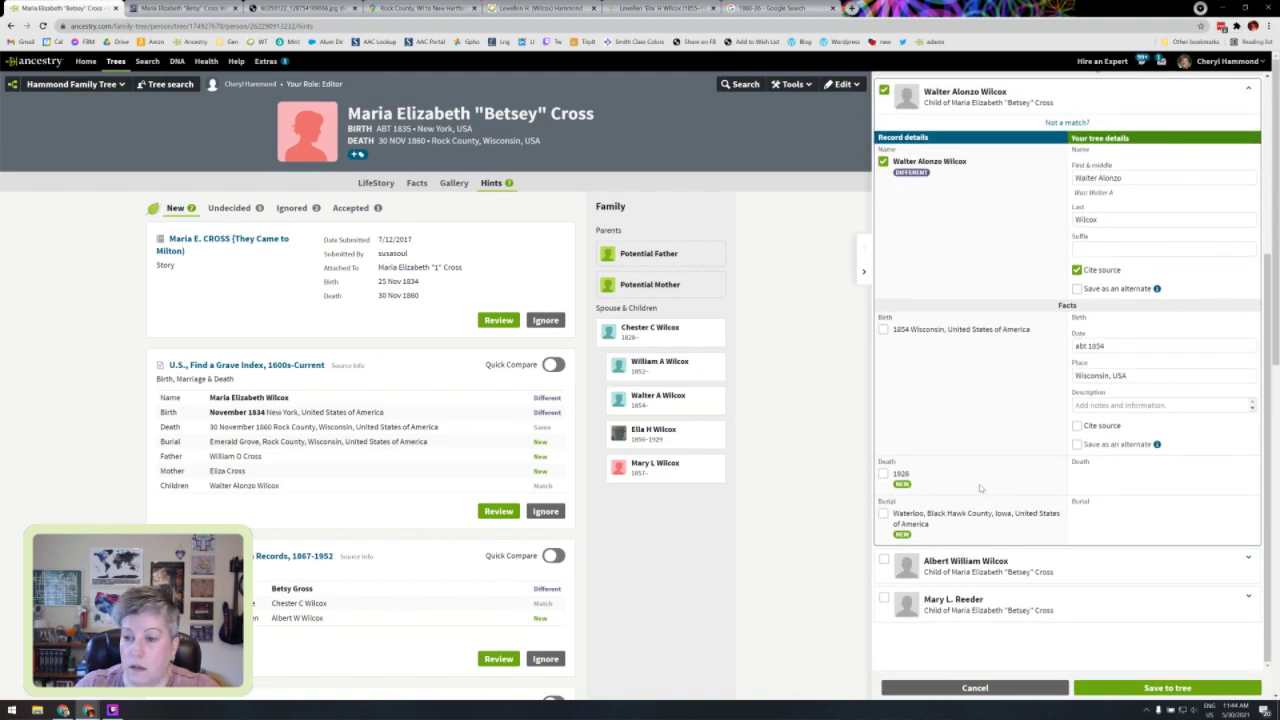
left_click(1077, 425)
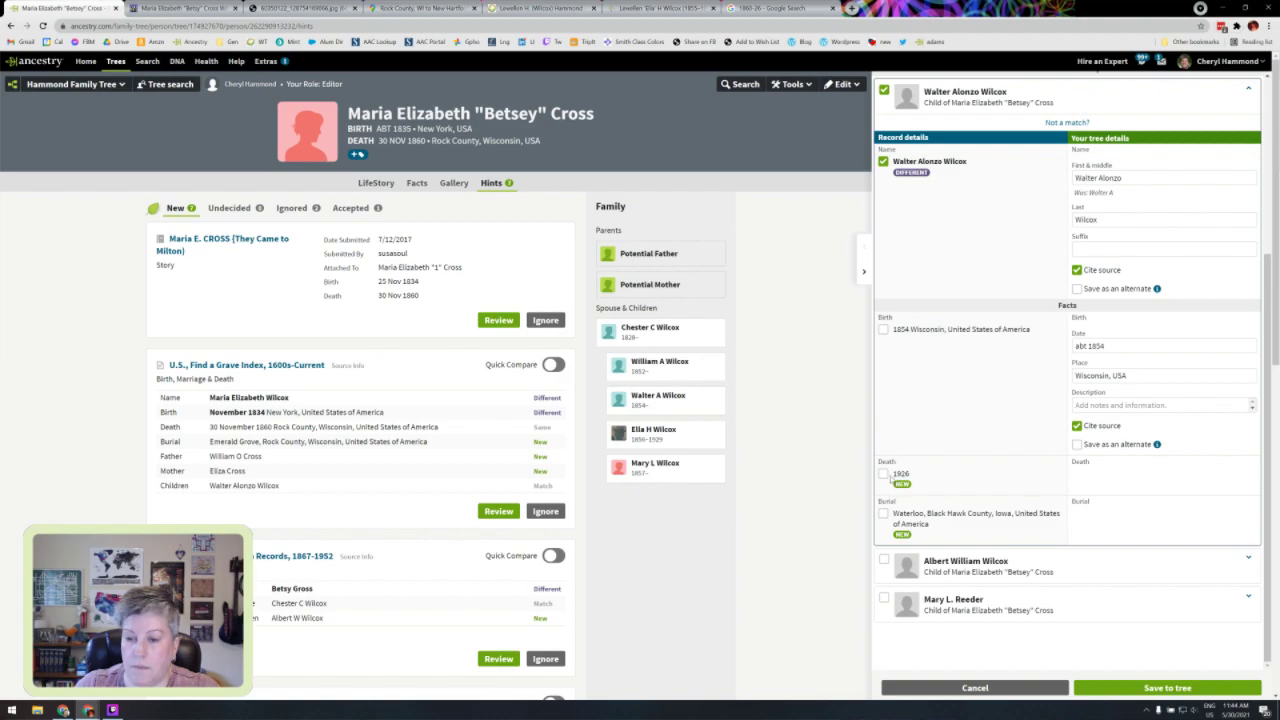
left_click(884, 474)
scroll(900, 476, "down", 1)
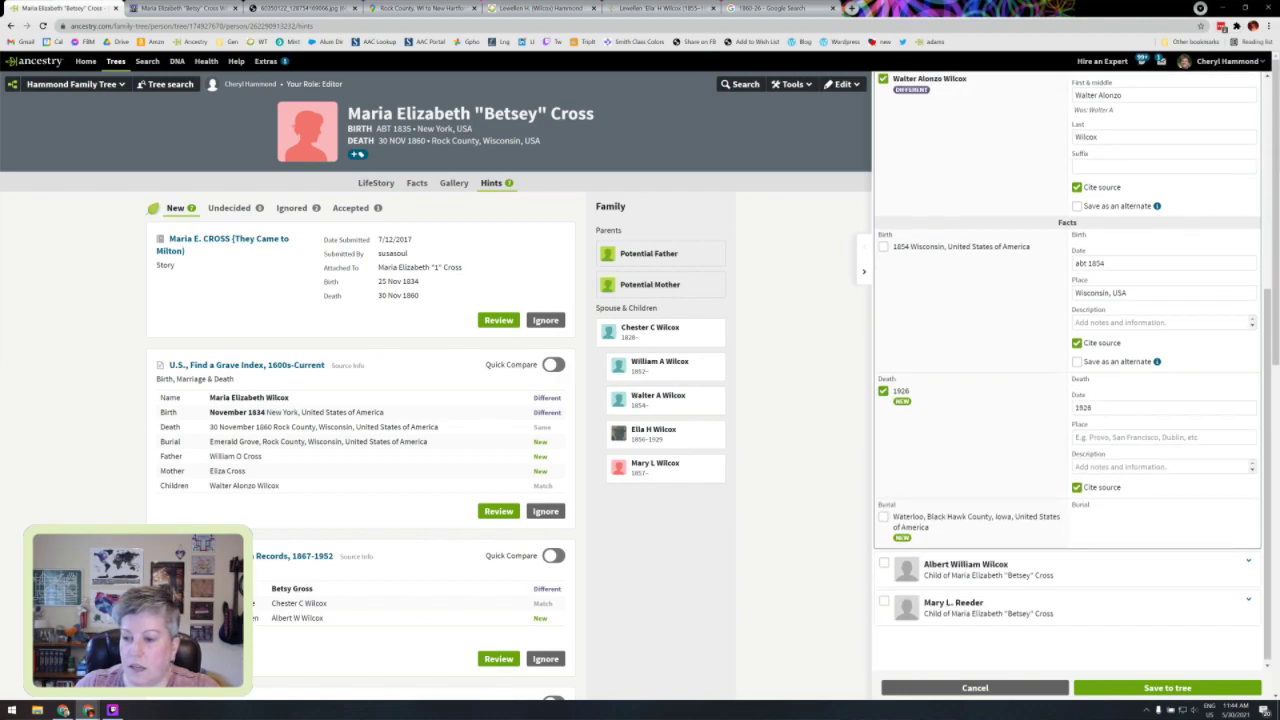
left_click(883, 513)
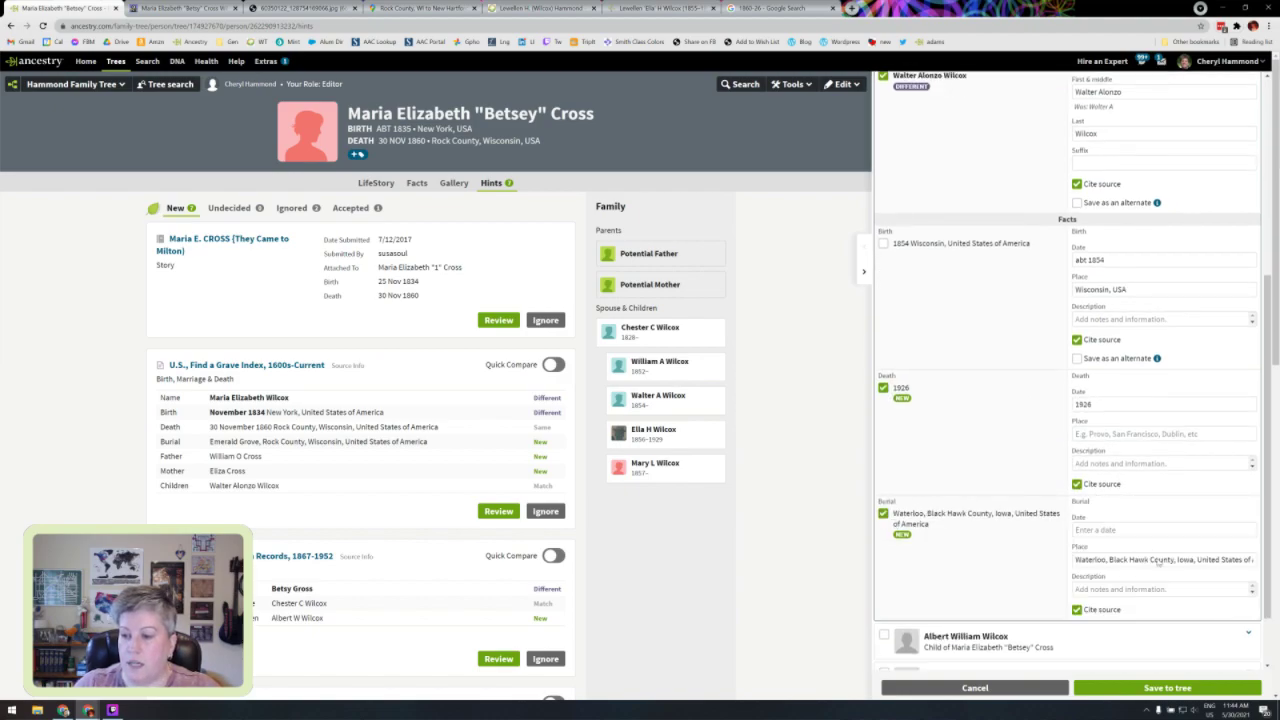
left_click(1150, 559)
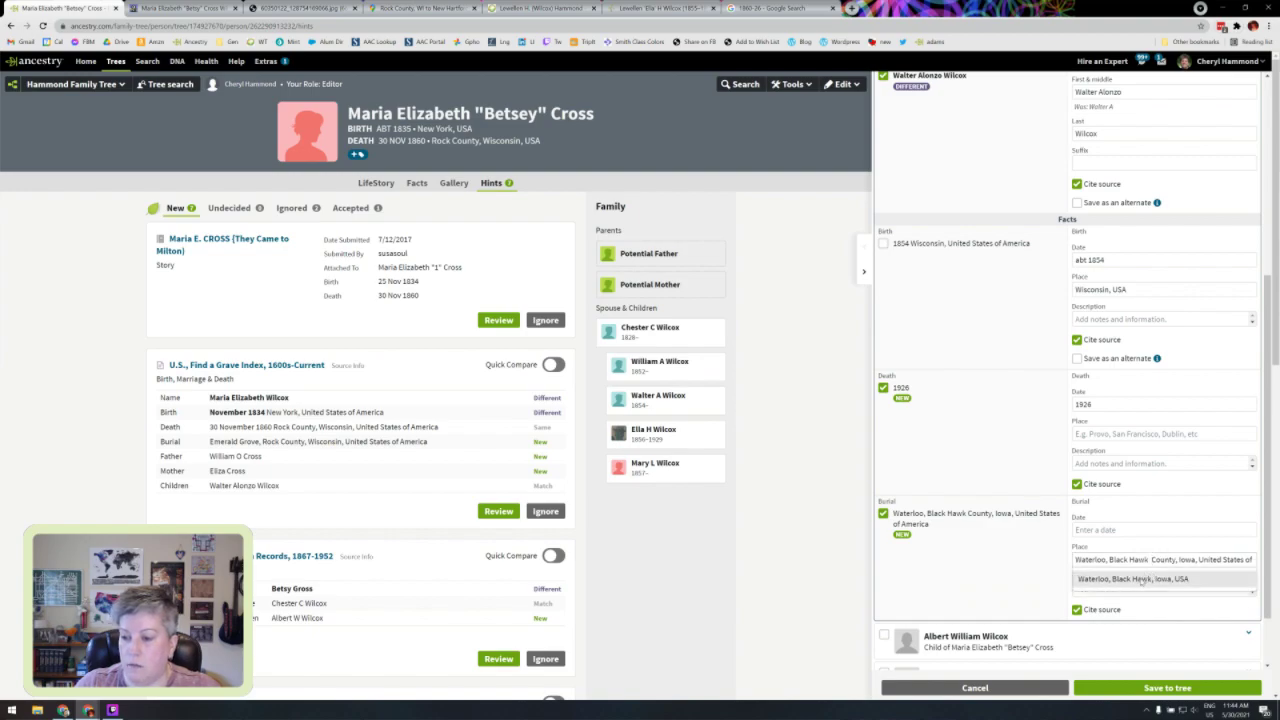
left_click(1130, 580)
Step: Include the second listed child, spell out the middle initial in the tree name, and cite the source for the name
scroll(1075, 548, "down", 1)
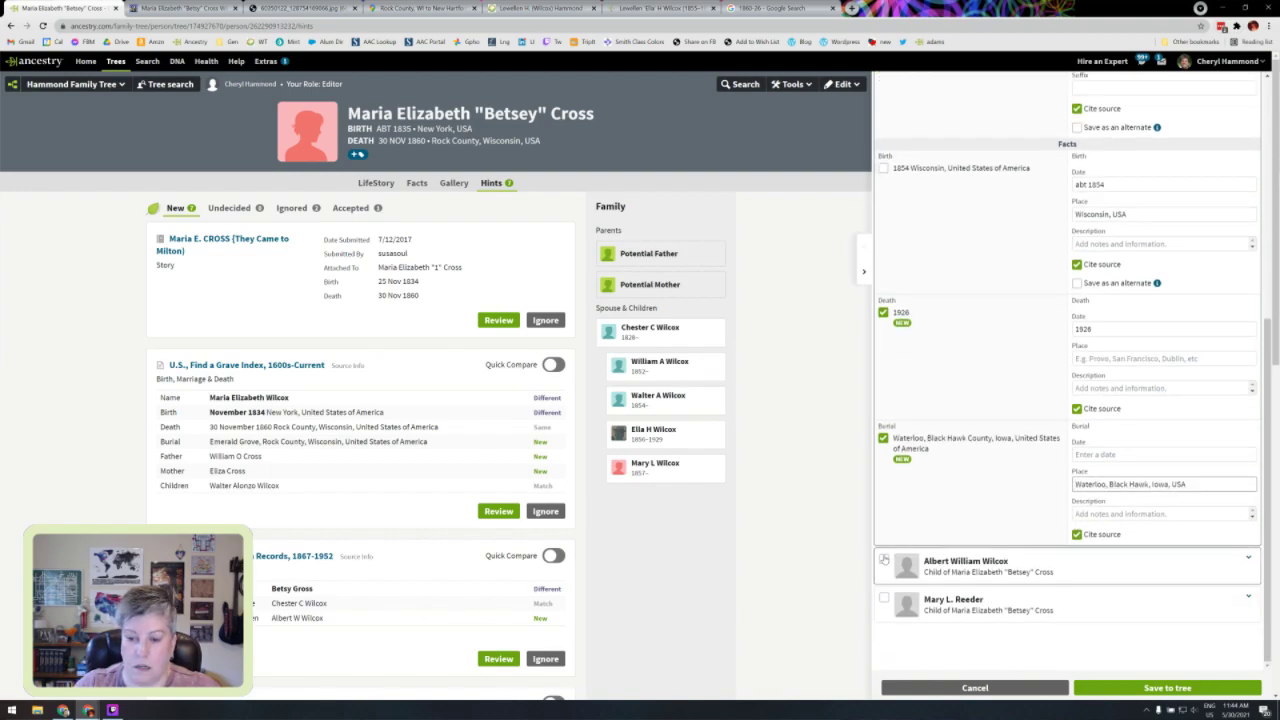
left_click(883, 562)
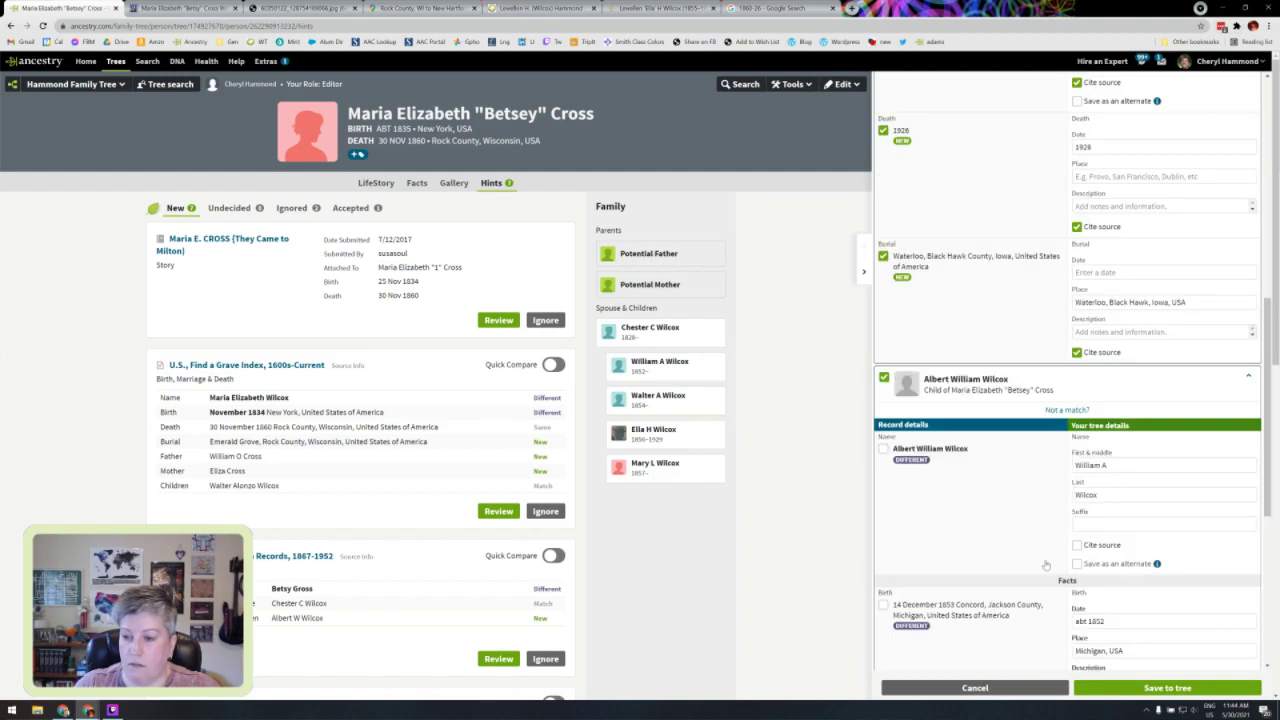
left_click(1105, 458)
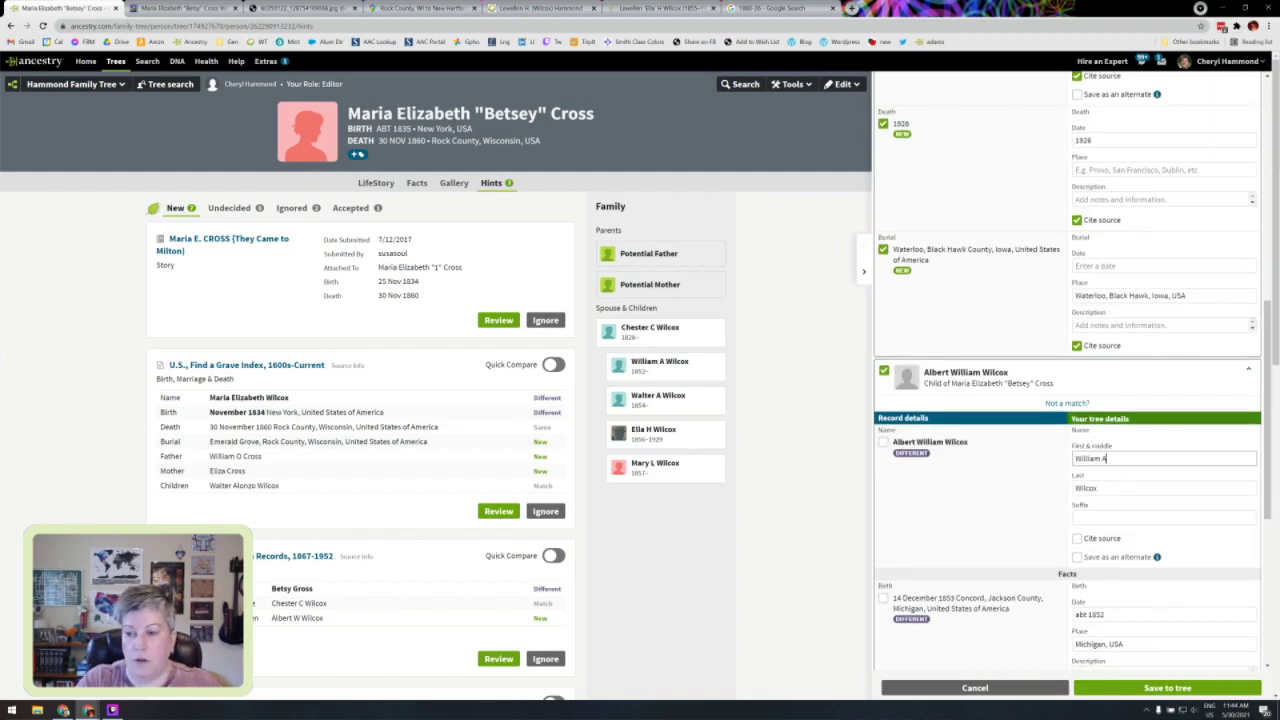
type("lber")
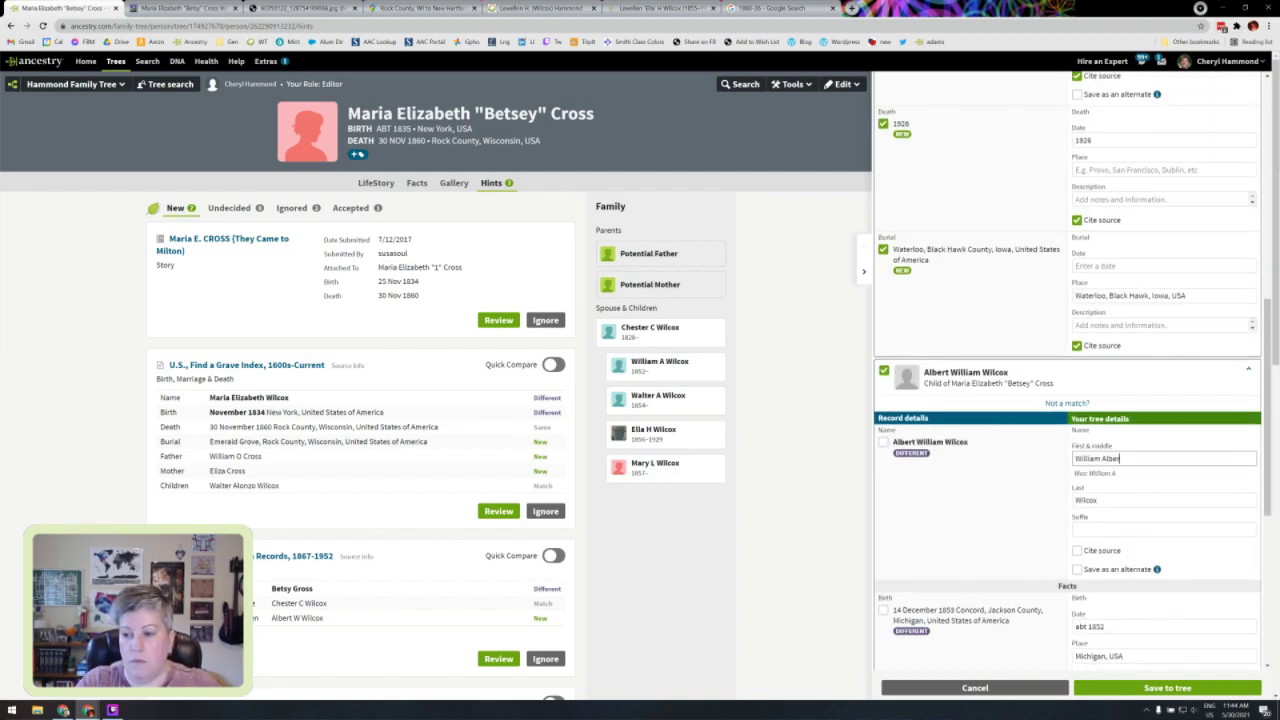
type("t")
left_click(1078, 550)
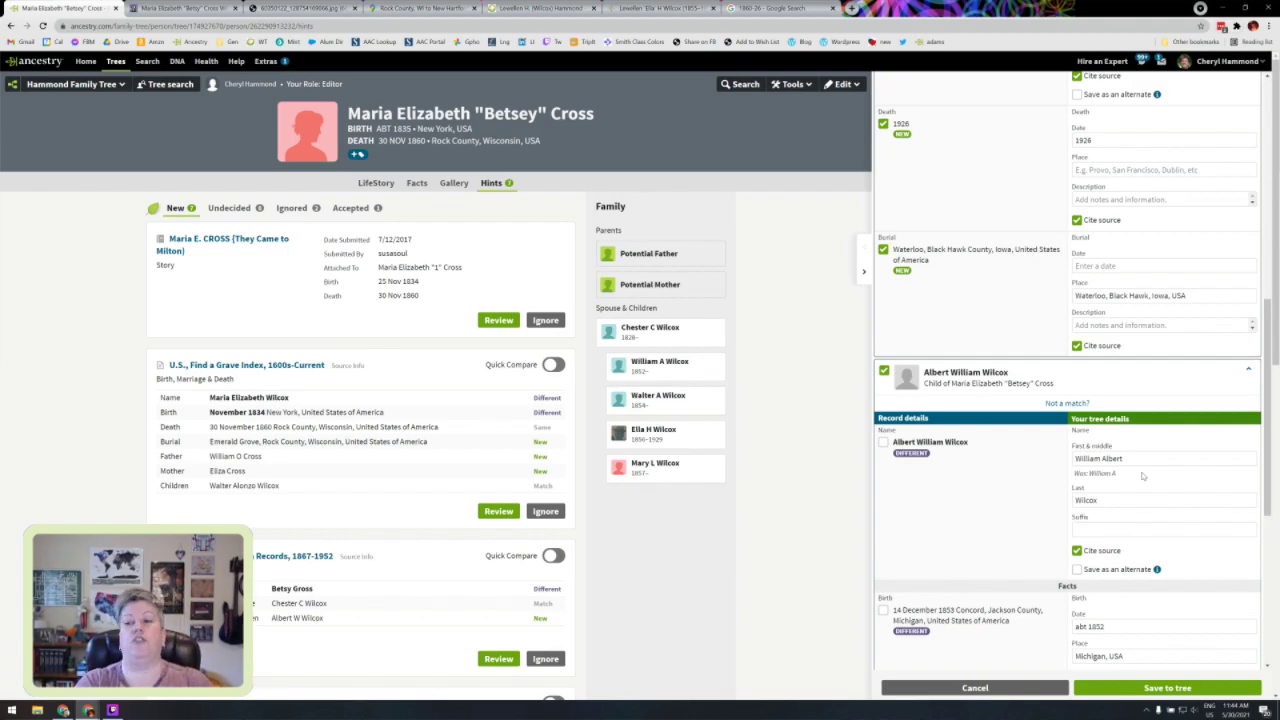
Step: Cite the source for the second child's birth and standardize the death as 10 Feb 1912 in Bangor, Van Buren, Michigan, USA
scroll(1143, 477, "down", 3)
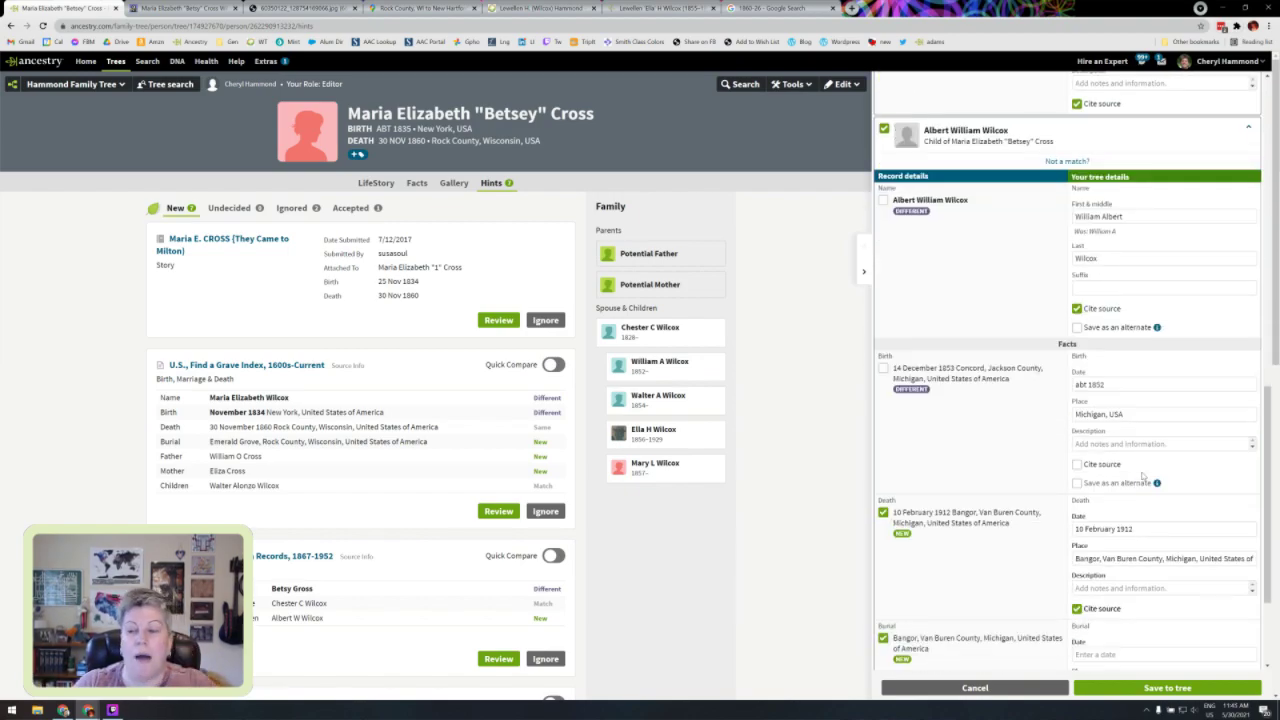
left_click(1077, 454)
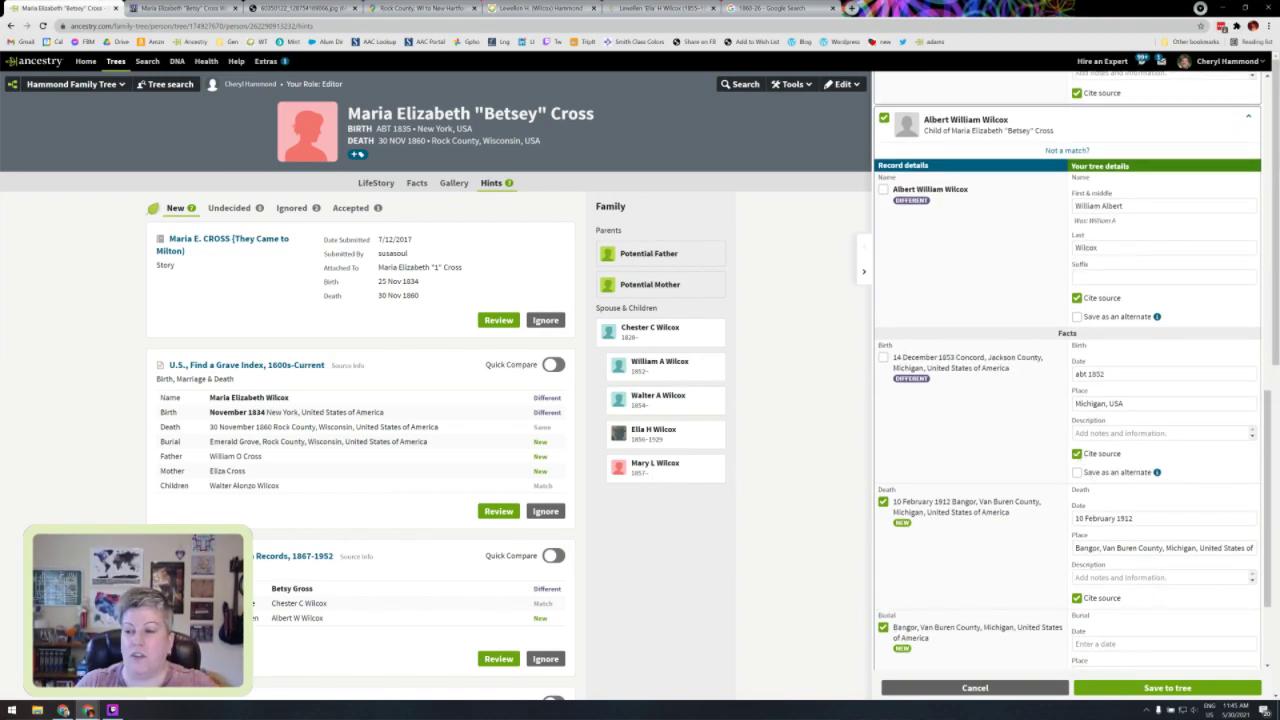
left_click(1120, 518)
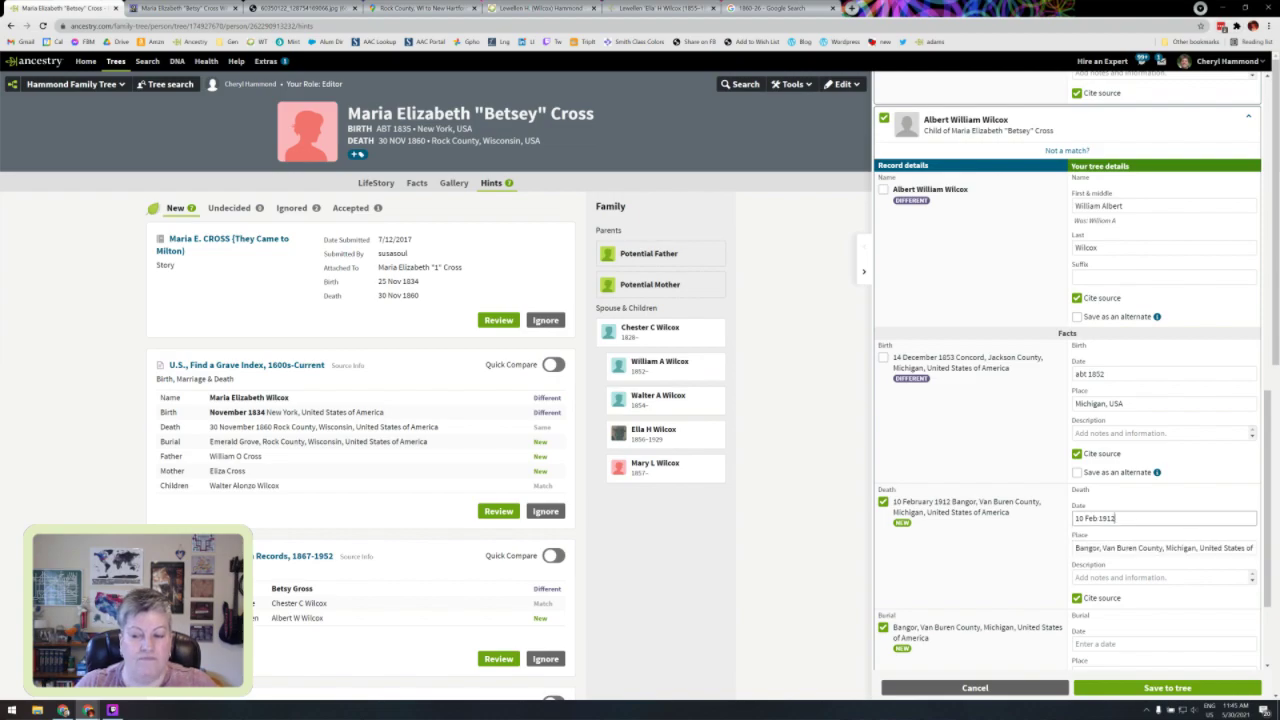
left_click(1116, 548)
key("BackSpace")
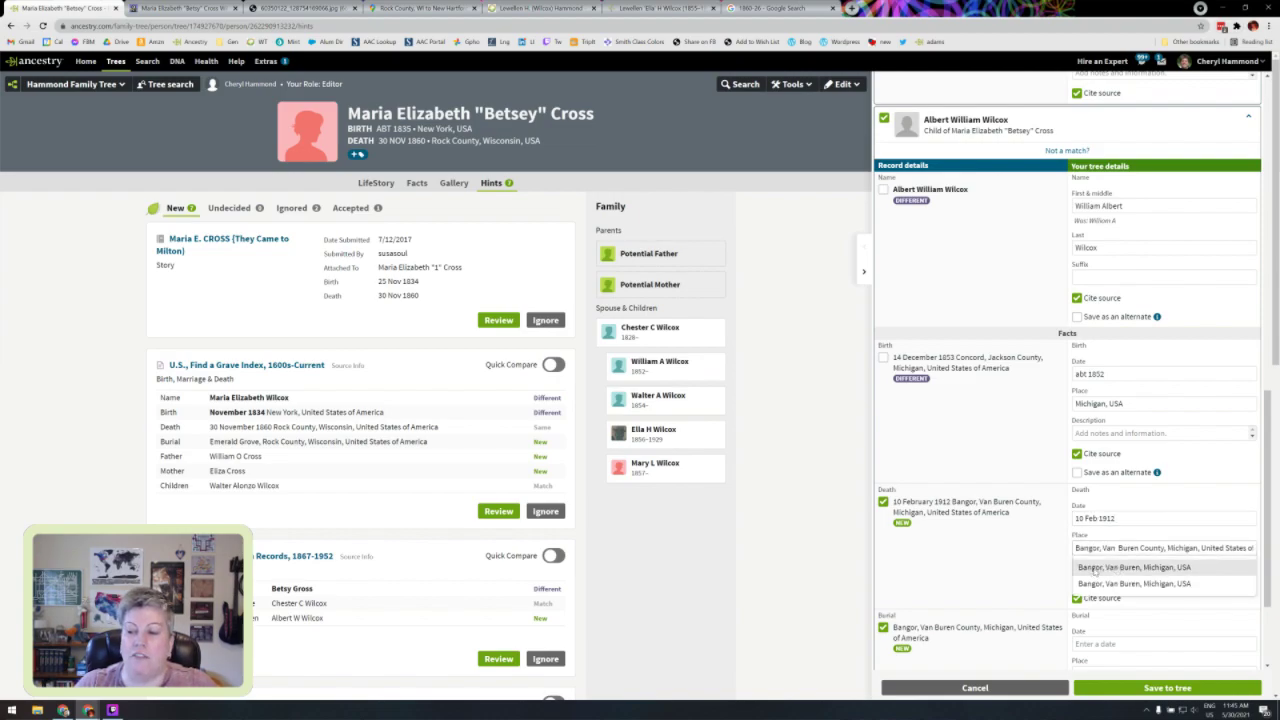
left_click(1120, 570)
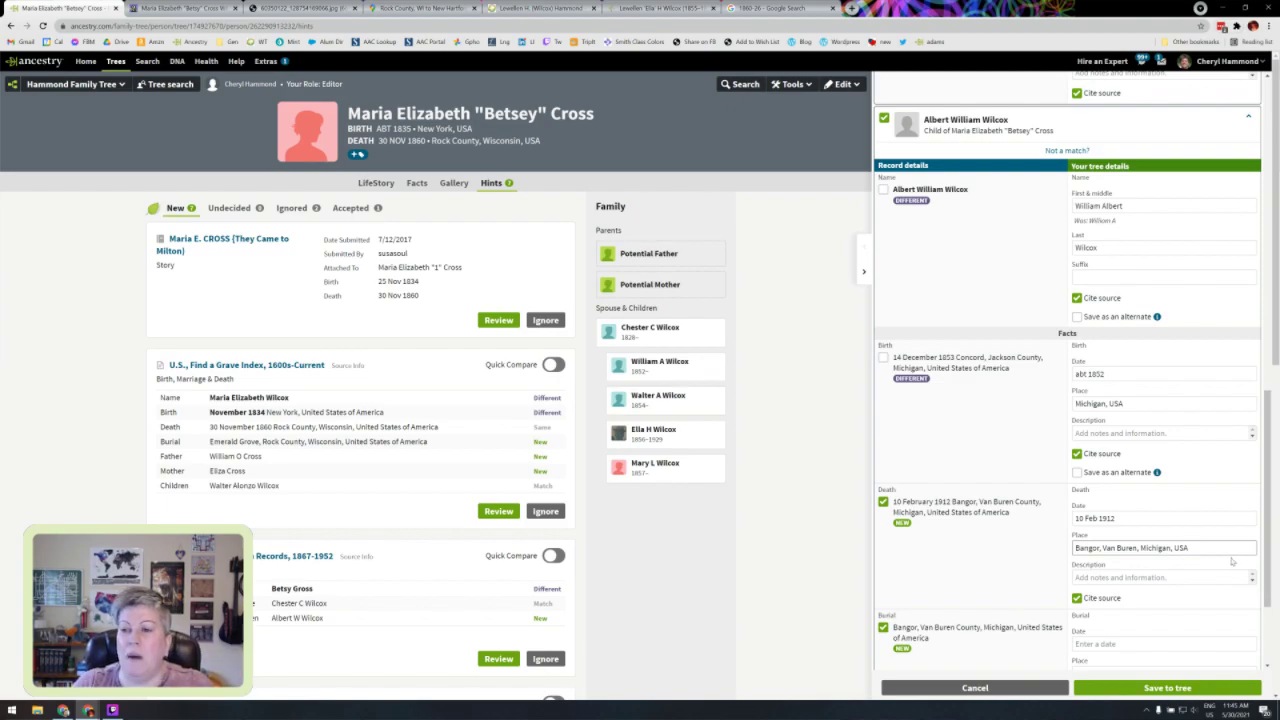
Step: Set the second child's burial place to Bangor, Van Buren, Michigan, USA
scroll(1232, 561, "down", 2)
scroll(1232, 561, "down", 1)
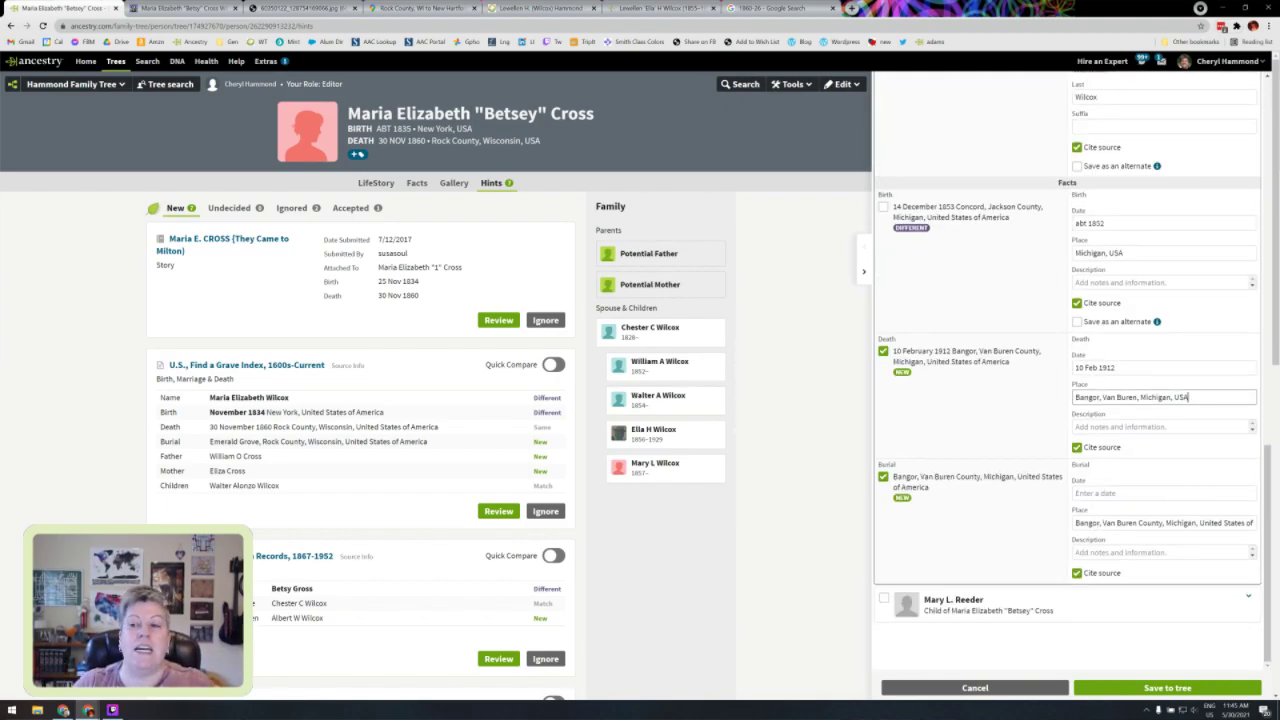
left_click(1160, 523)
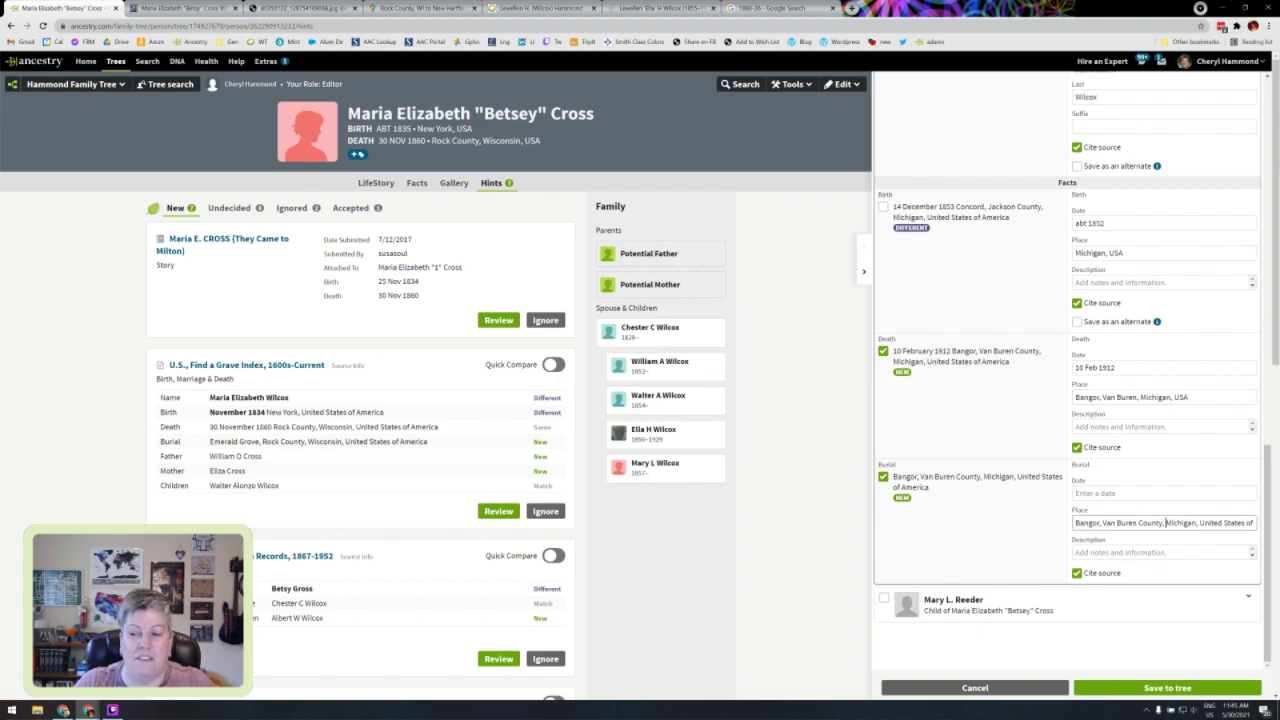
key("ctrl+a")
type("Bangor, Van Buren, Michigan, USA")
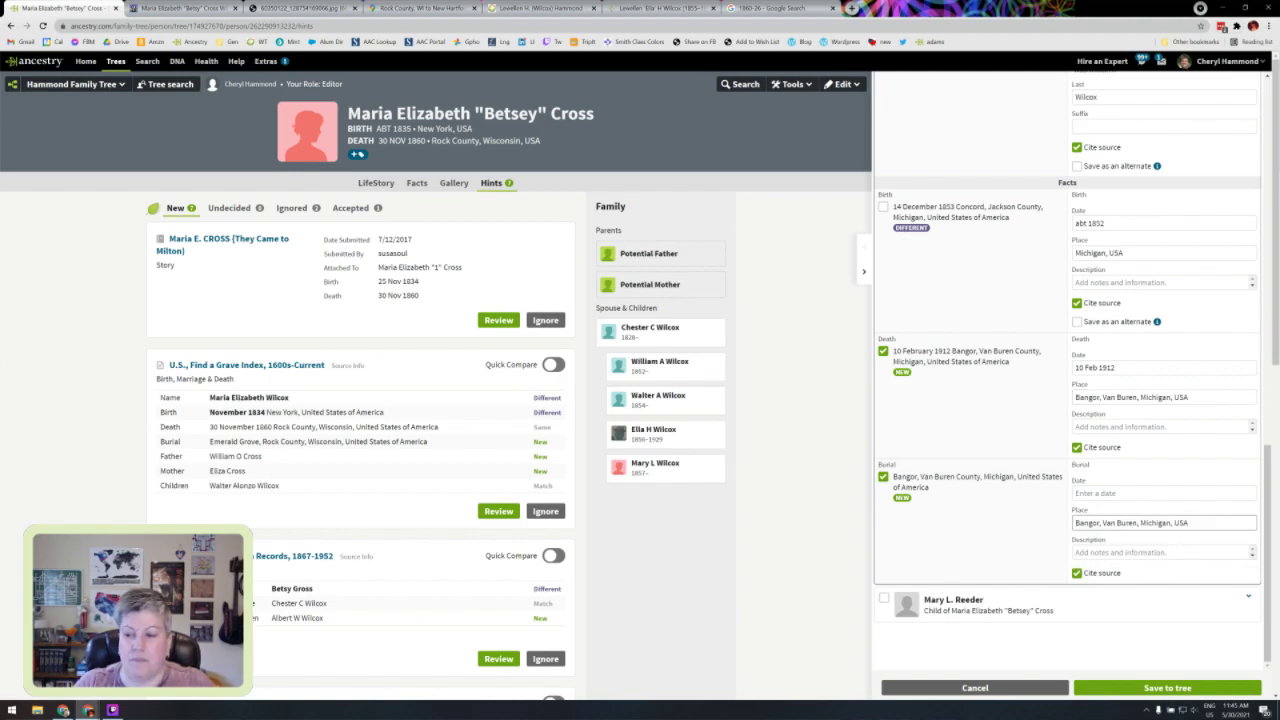
Step: Include the third listed child, cite the source for the name, and append the record's married surname to the tree surname
left_click(884, 598)
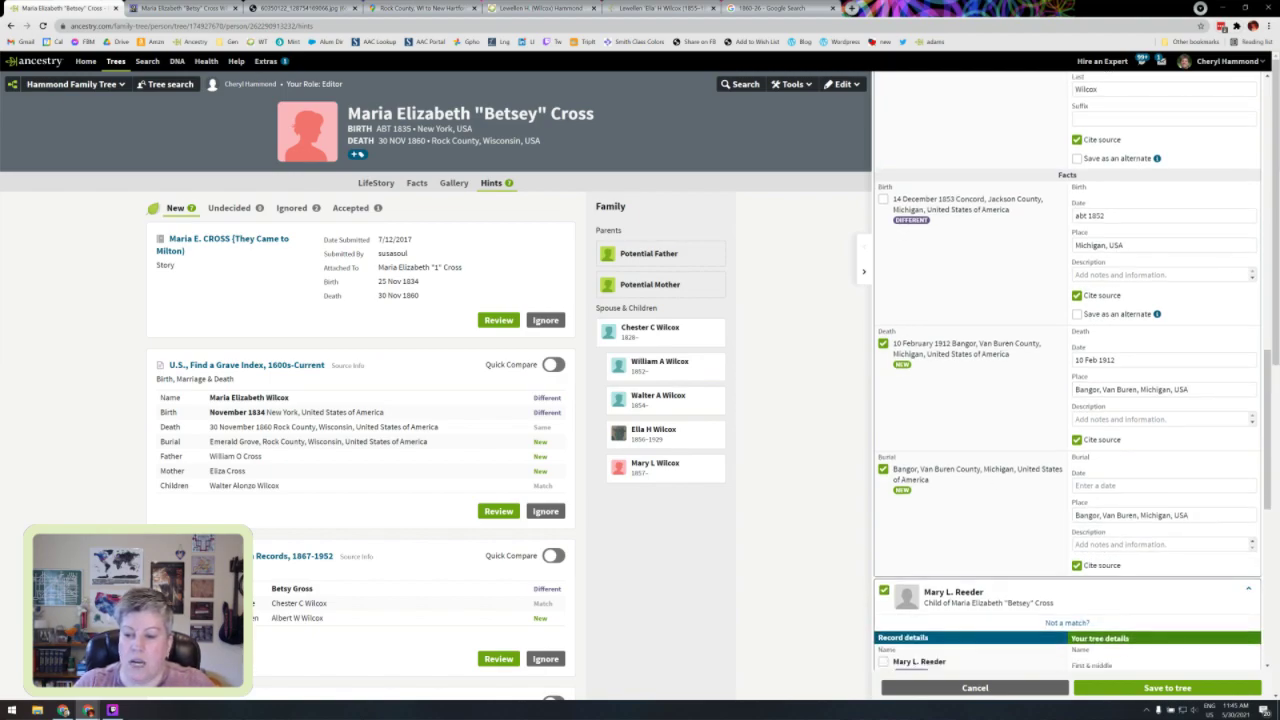
scroll(1025, 205, "down", 5)
scroll(1025, 205, "up", 1)
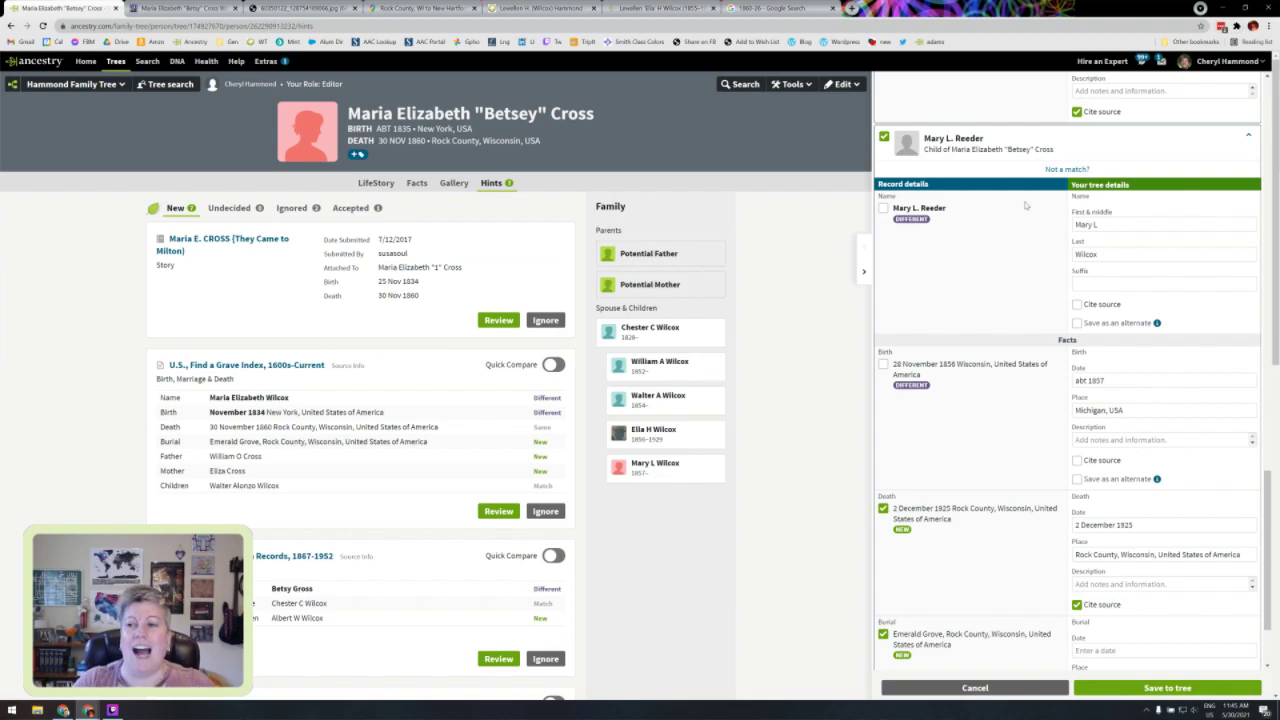
left_click(1077, 305)
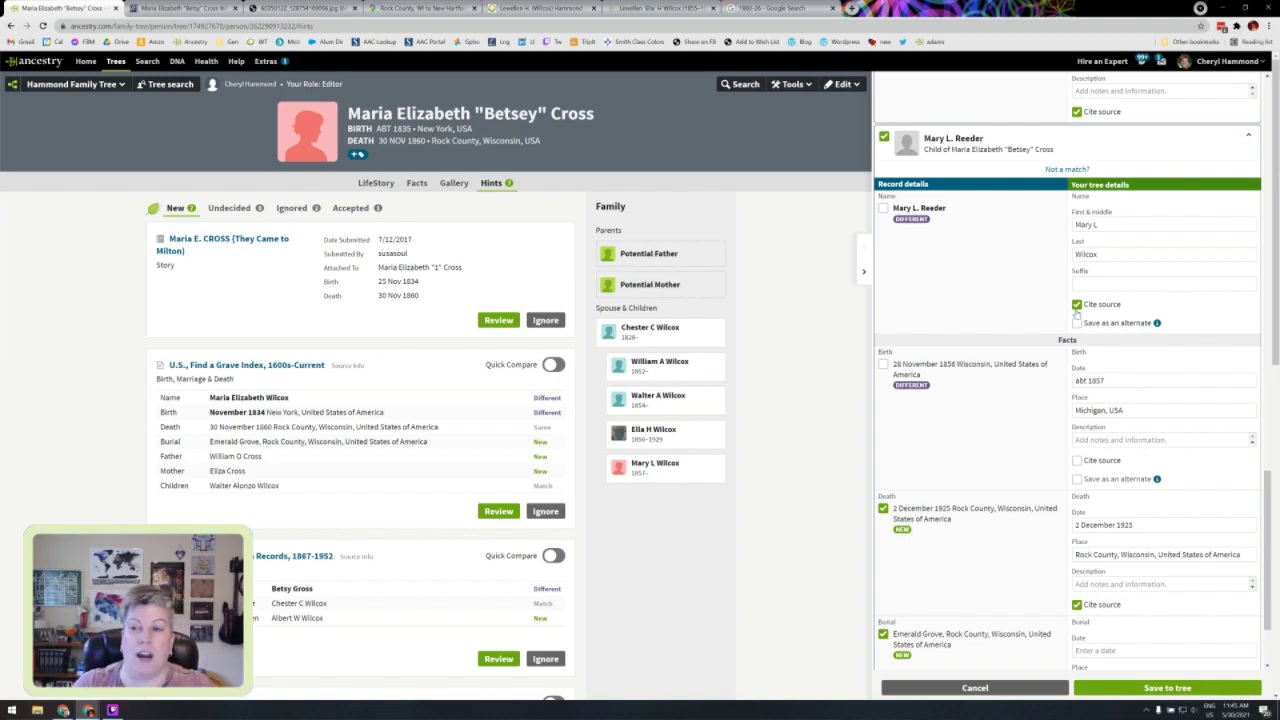
left_click(1130, 254)
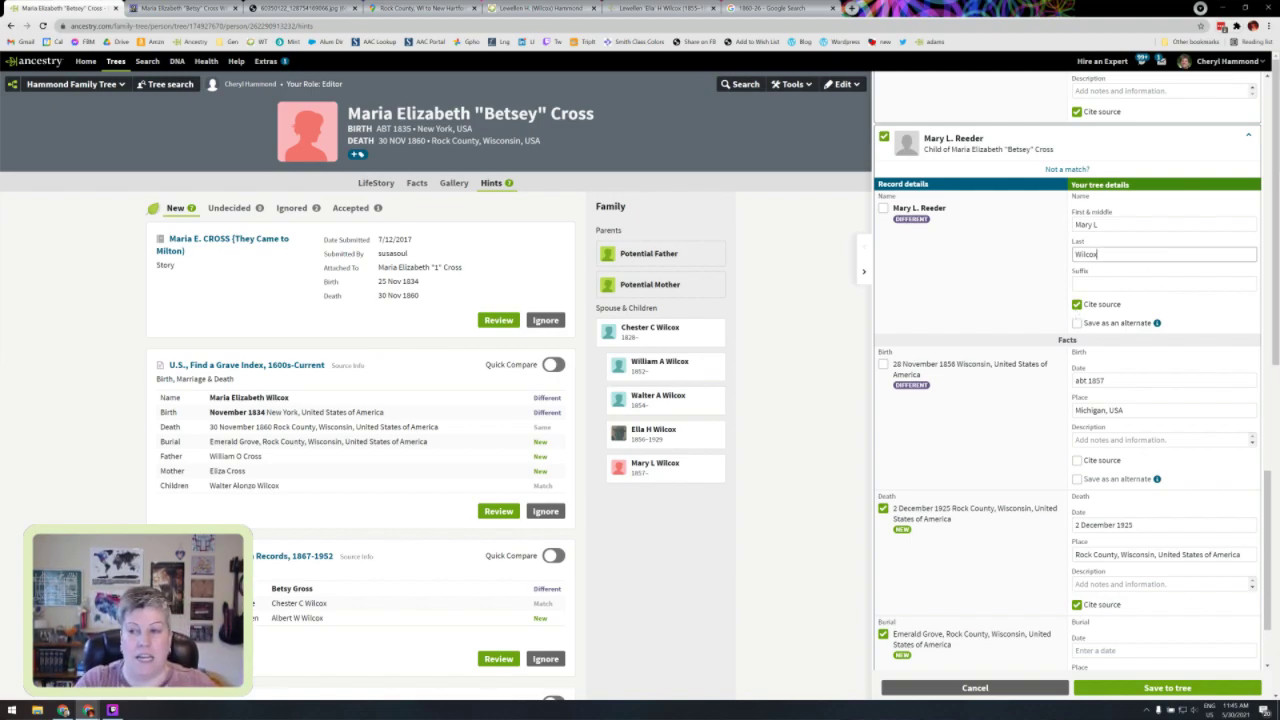
type("Re")
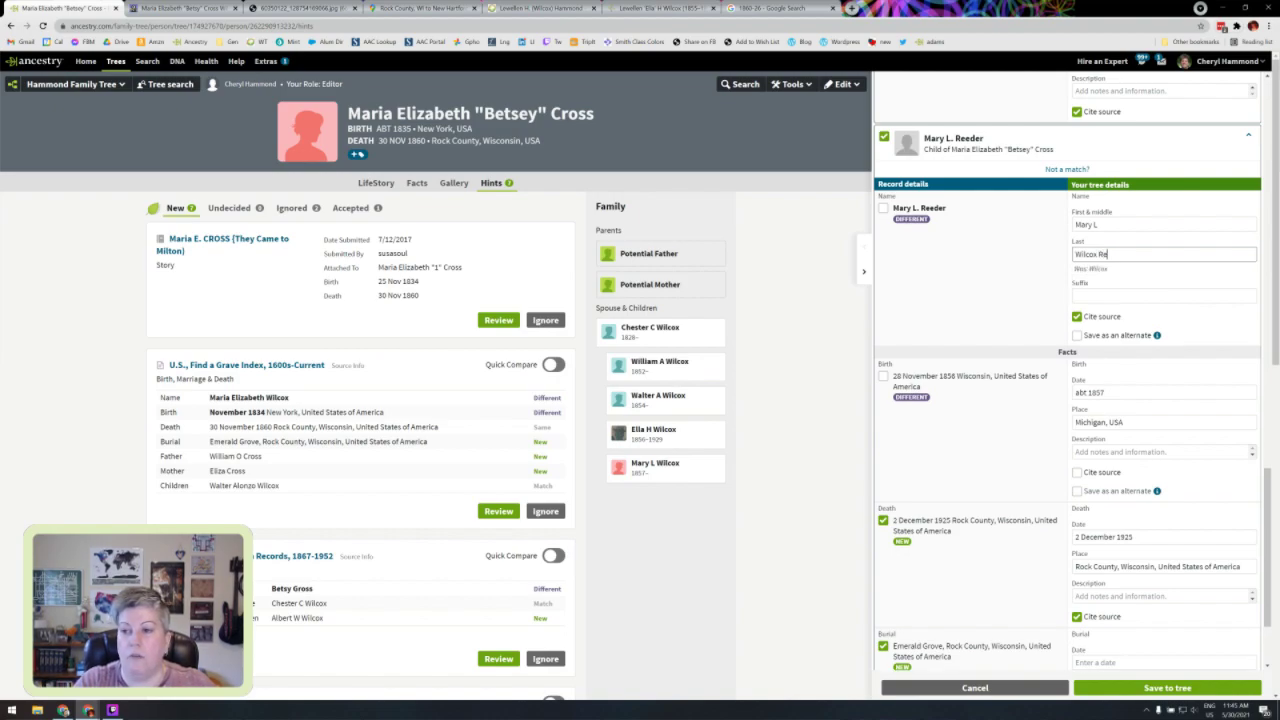
type("eder")
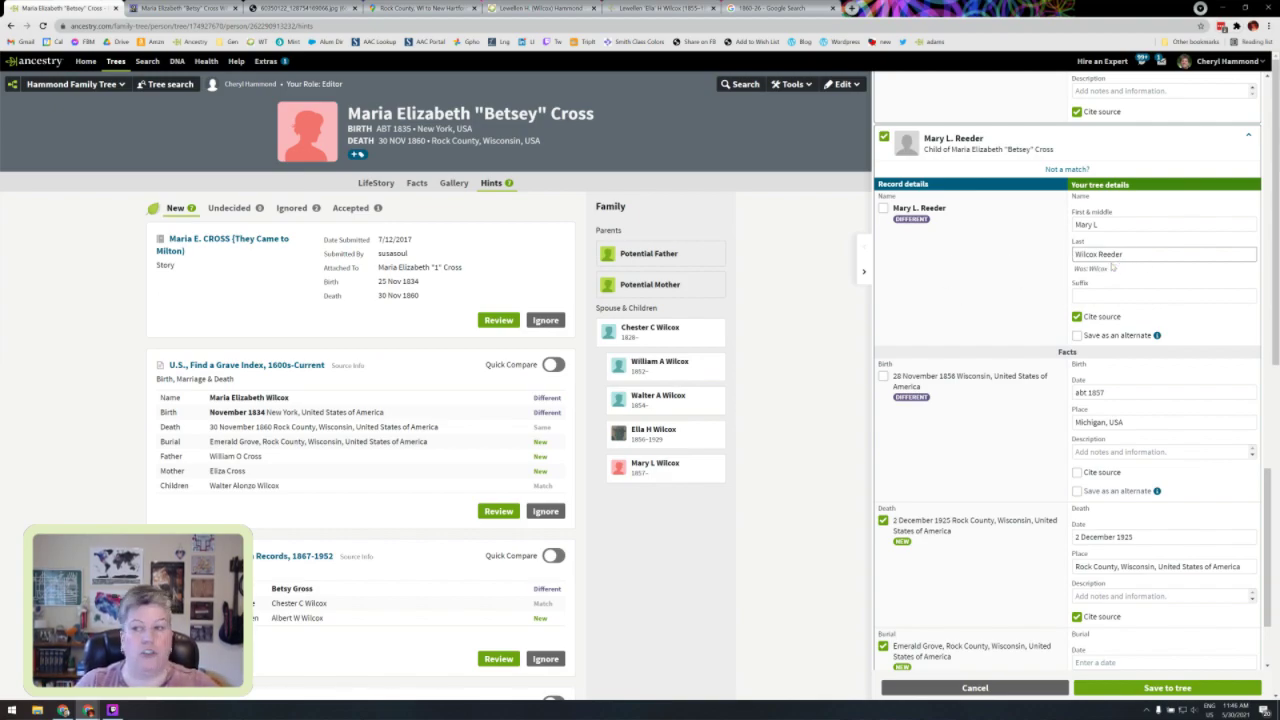
Step: Accept the third child's birth fact from the record, standardizing the date and setting the birthplace to Wisconsin, USA
left_click(883, 376)
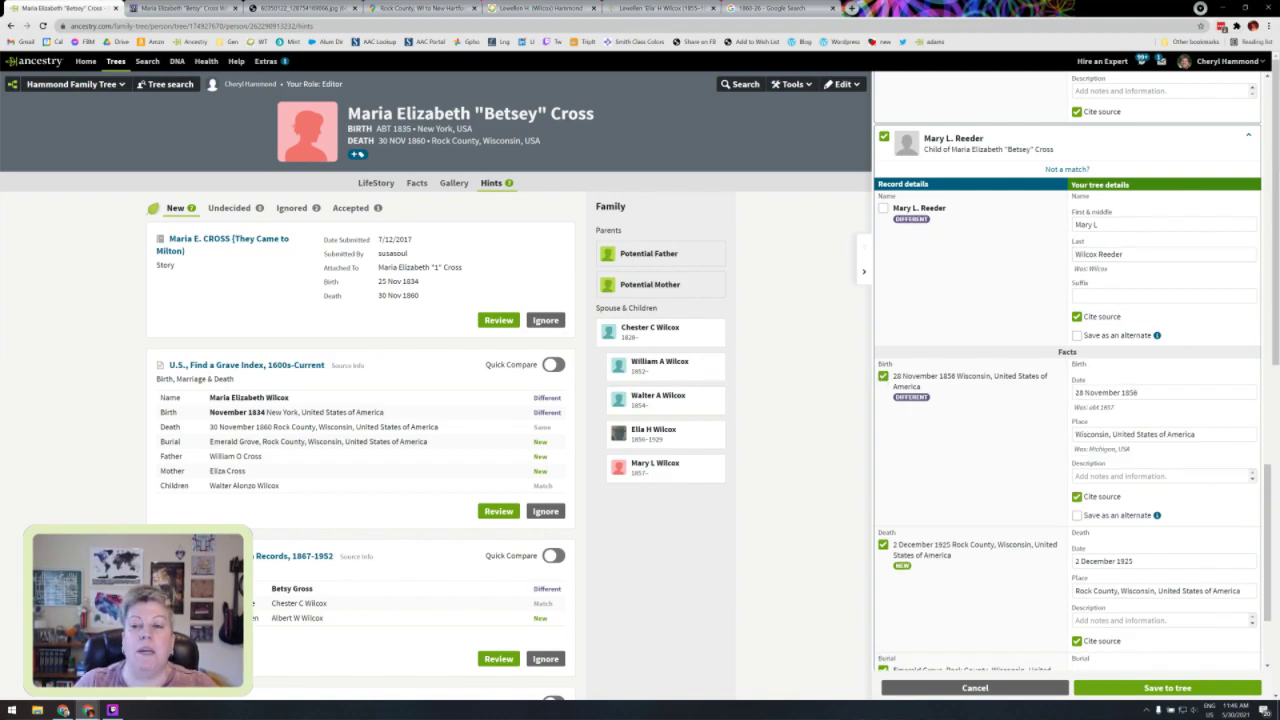
left_click(1195, 434)
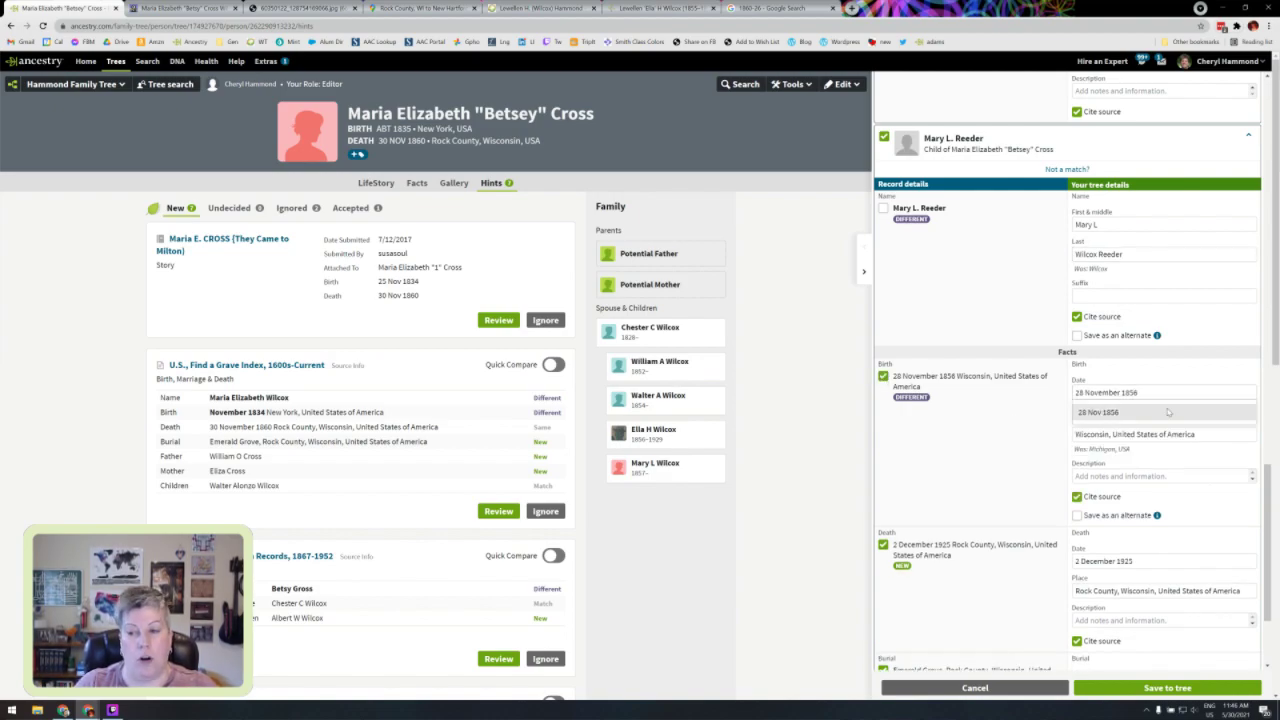
left_click(1104, 454)
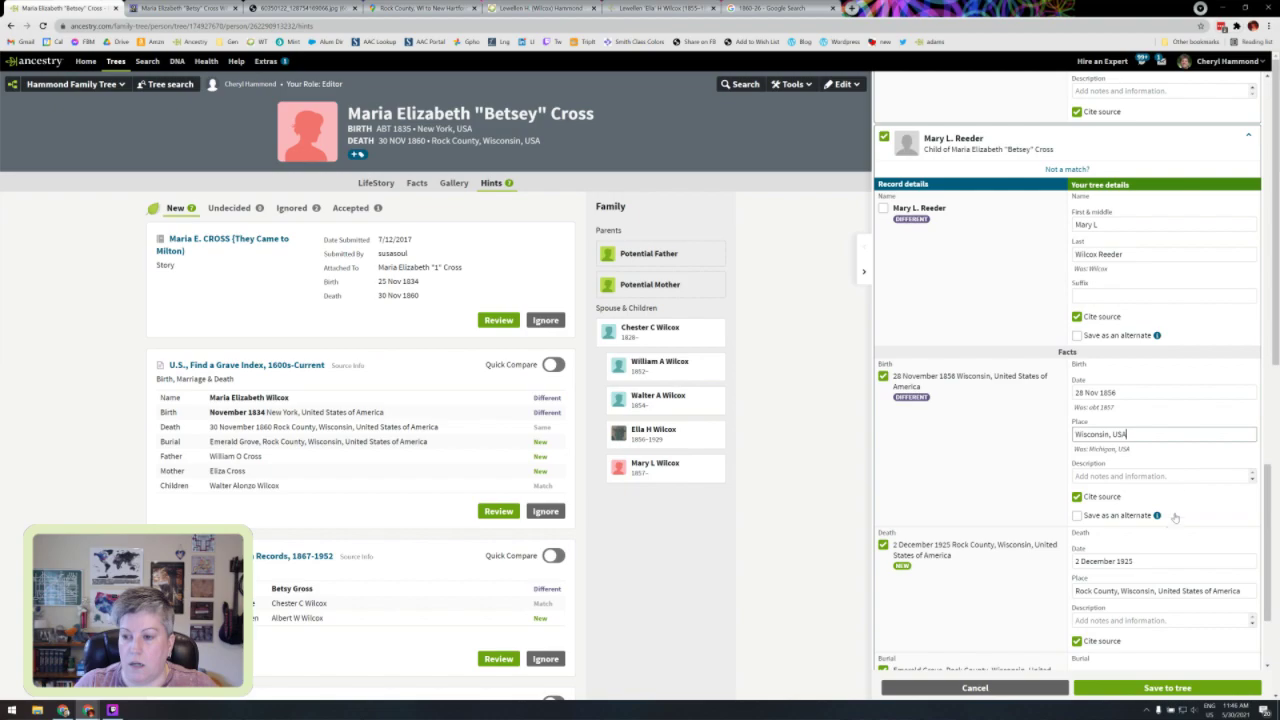
Step: Standardize the third child's death as 2 Dec 1925 in Rock County, Wisconsin, USA
left_click(1163, 561)
left_click(1148, 582)
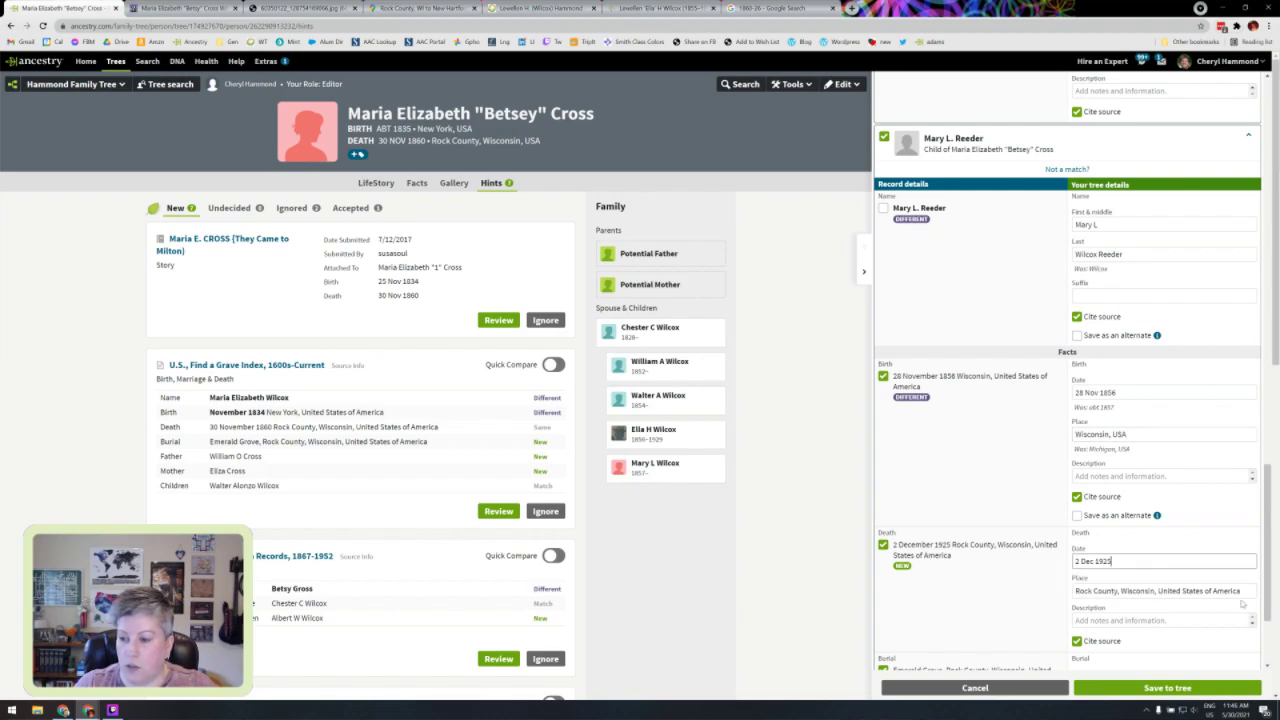
left_click(1200, 591)
left_click(1214, 612)
scroll(1180, 555, "down", 2)
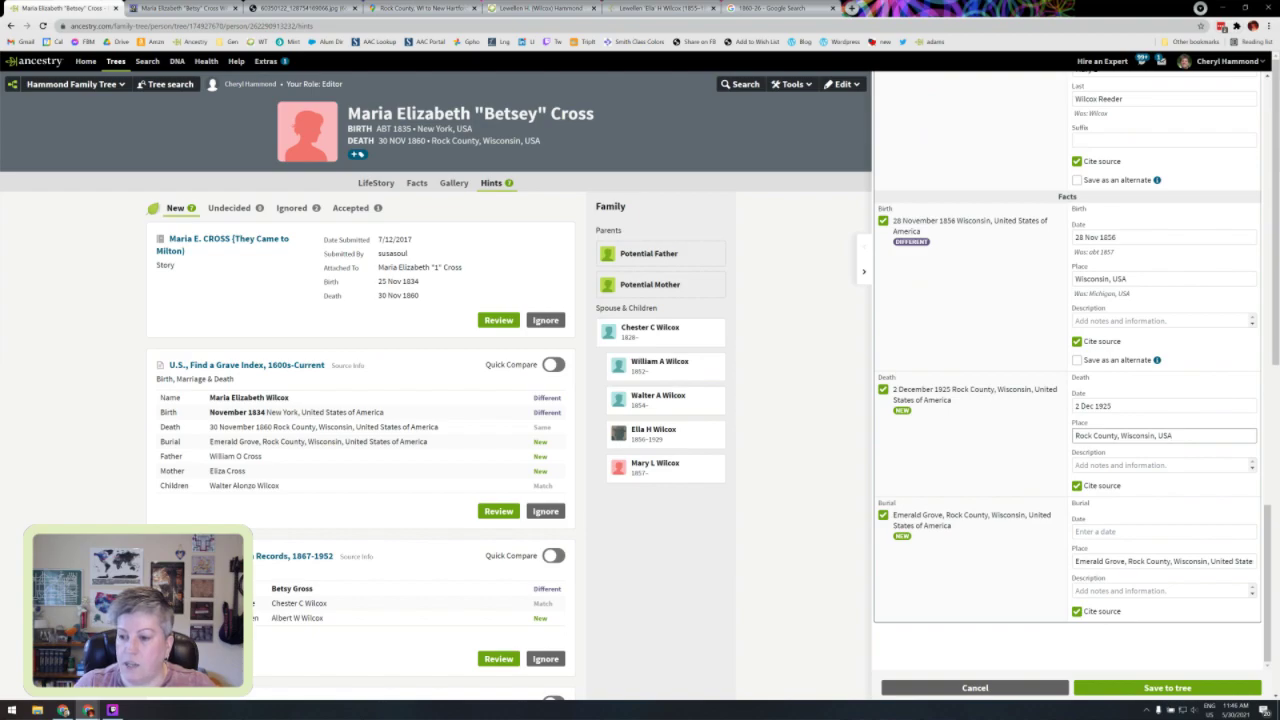
Step: Set the third child's burial place to Emerald Grove, Rock County, Wisconsin, USA, and save the Find a Grave record to the tree
left_click(1160, 561)
left_click(1150, 581)
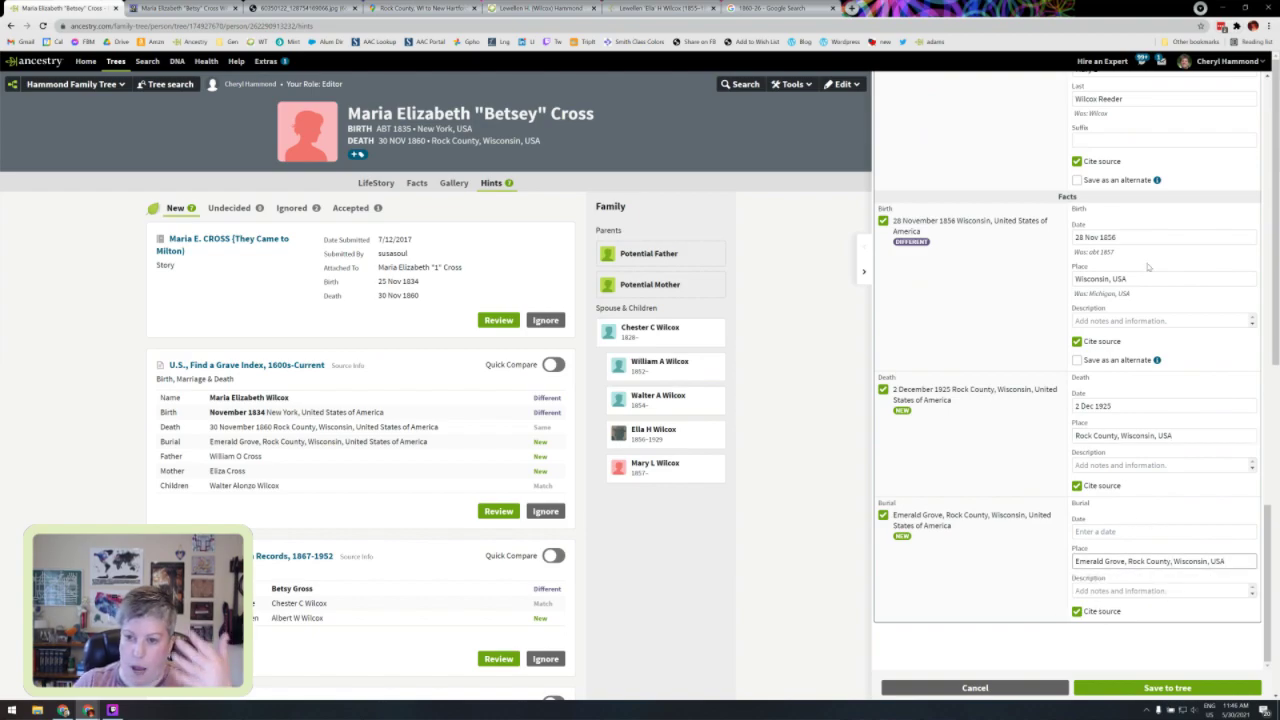
scroll(1160, 400, "down", 2)
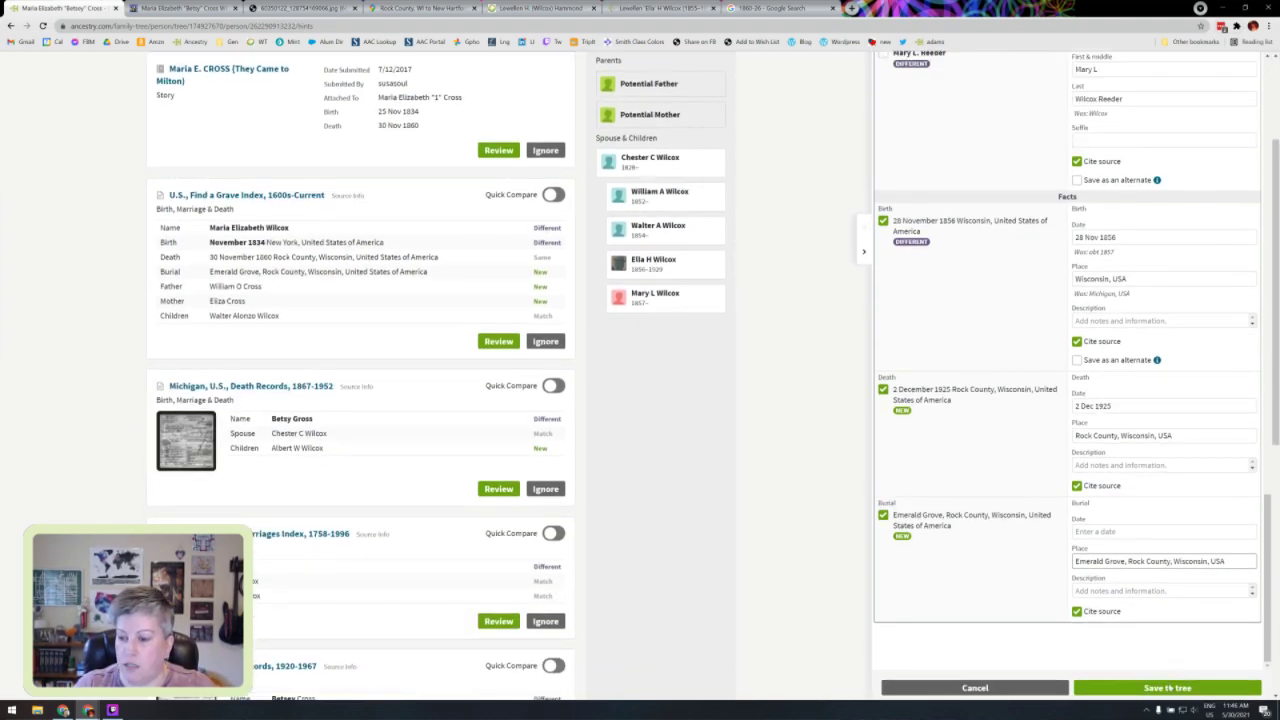
left_click(1170, 688)
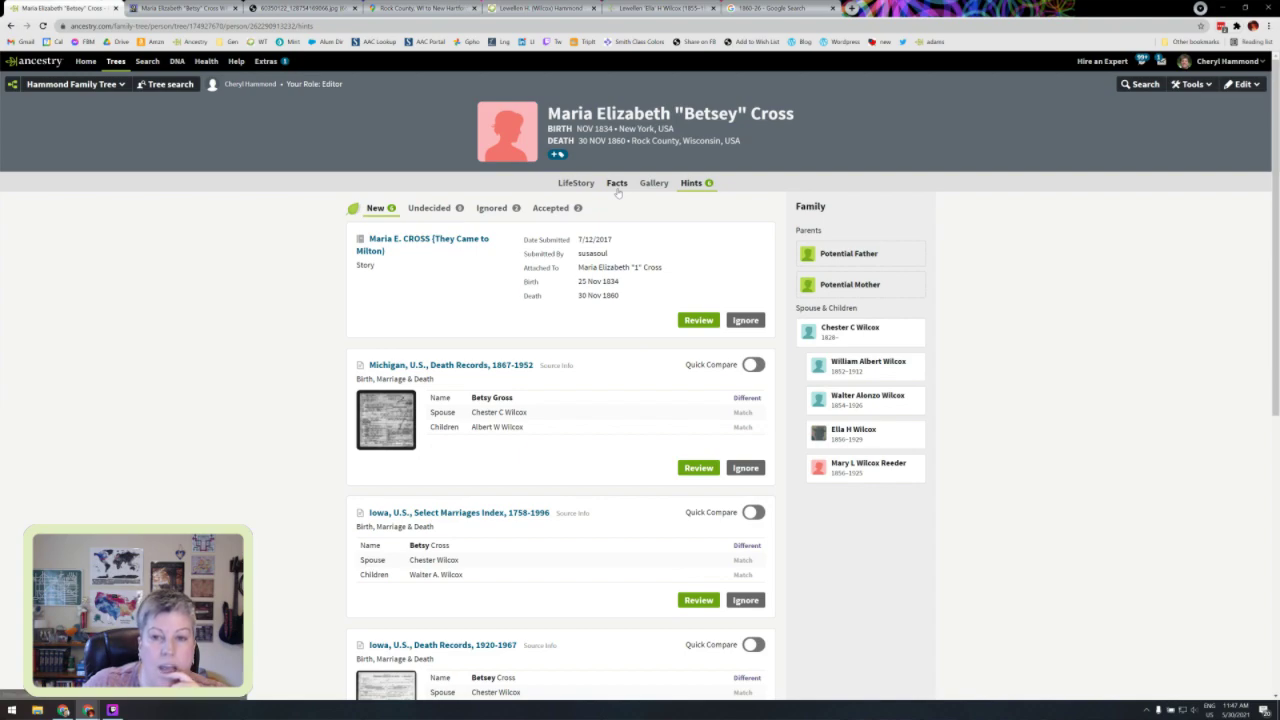
Step: Read the "They Came to Milton" story hint for the first wife in full and ignore it
left_click(424, 242)
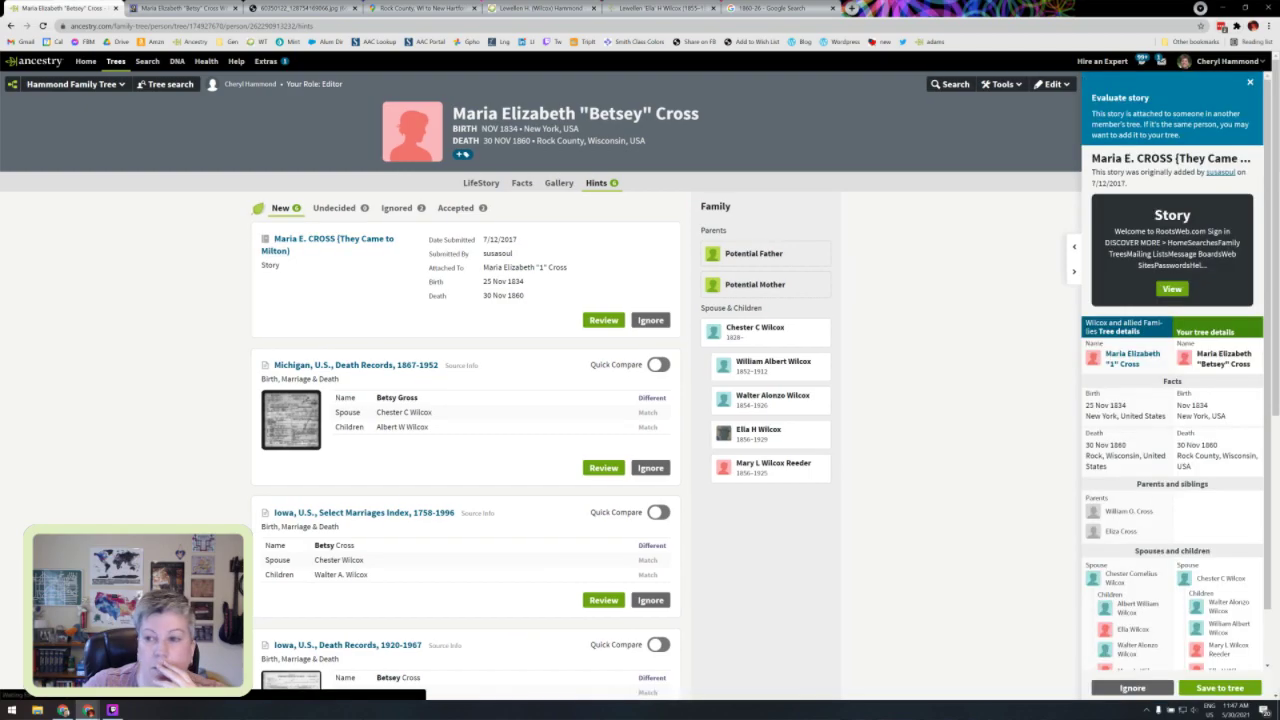
left_click(1172, 289)
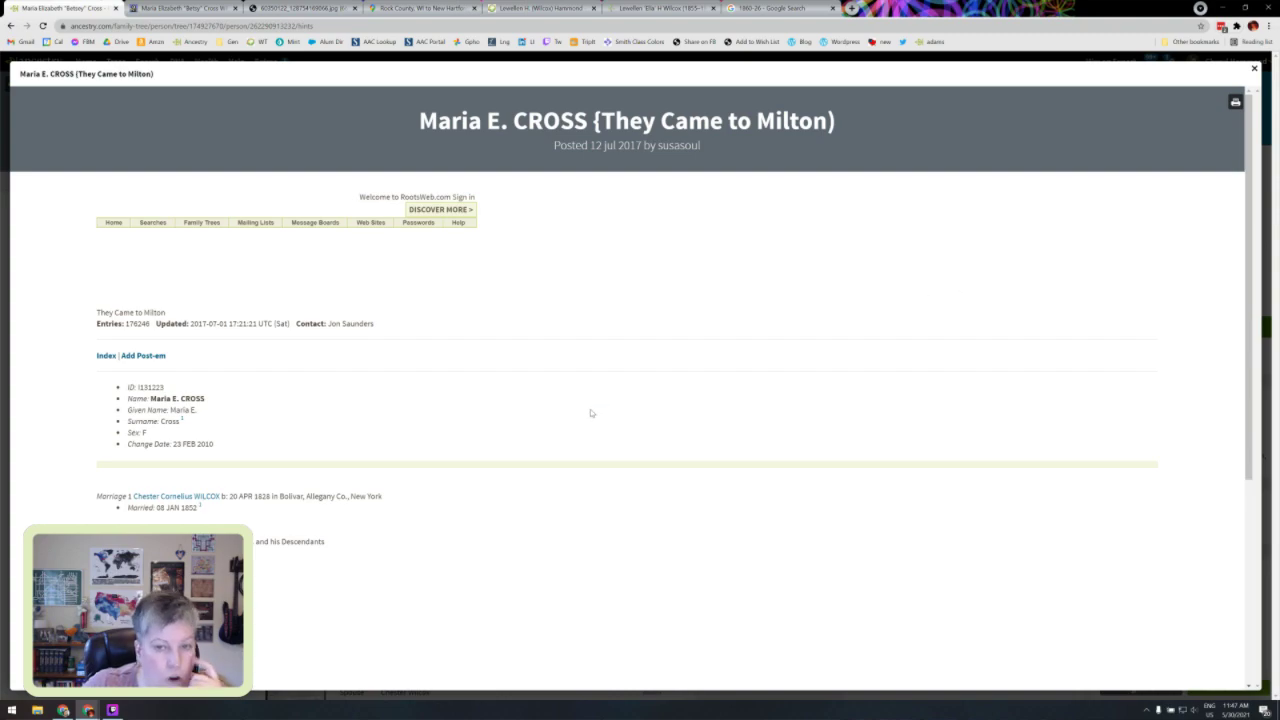
scroll(590, 411, "down", 5)
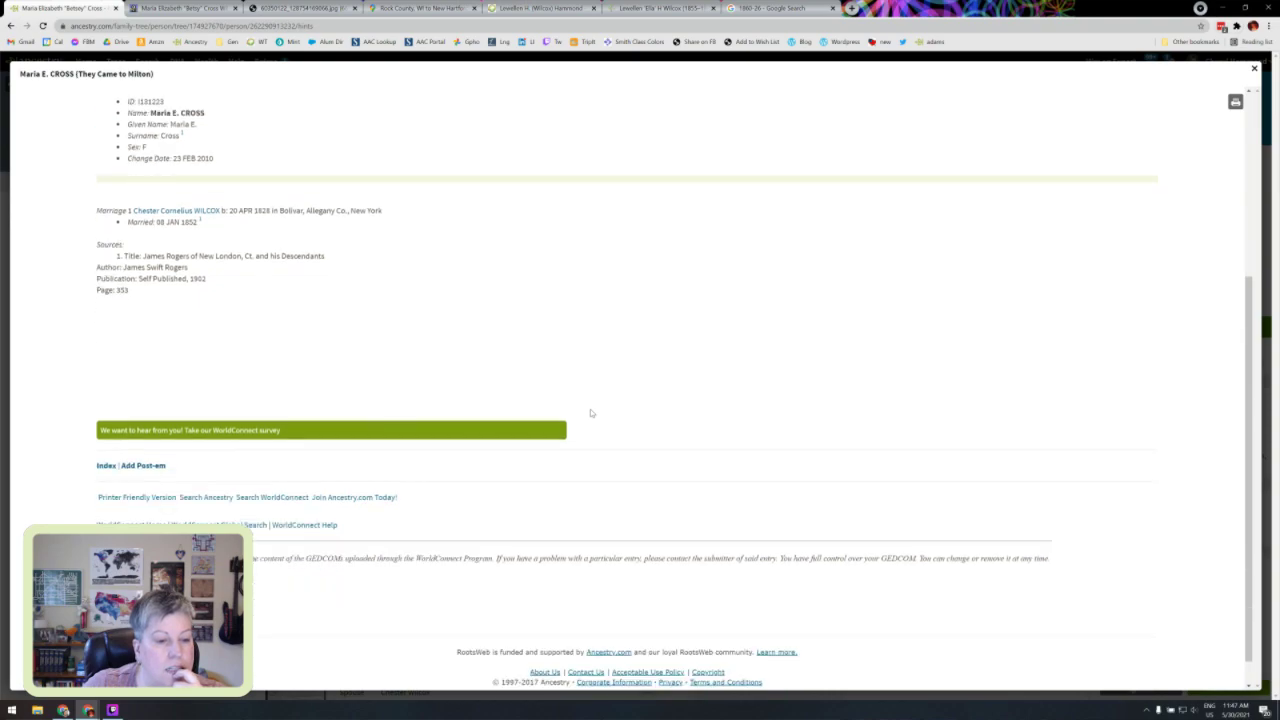
scroll(590, 412, "up", 5)
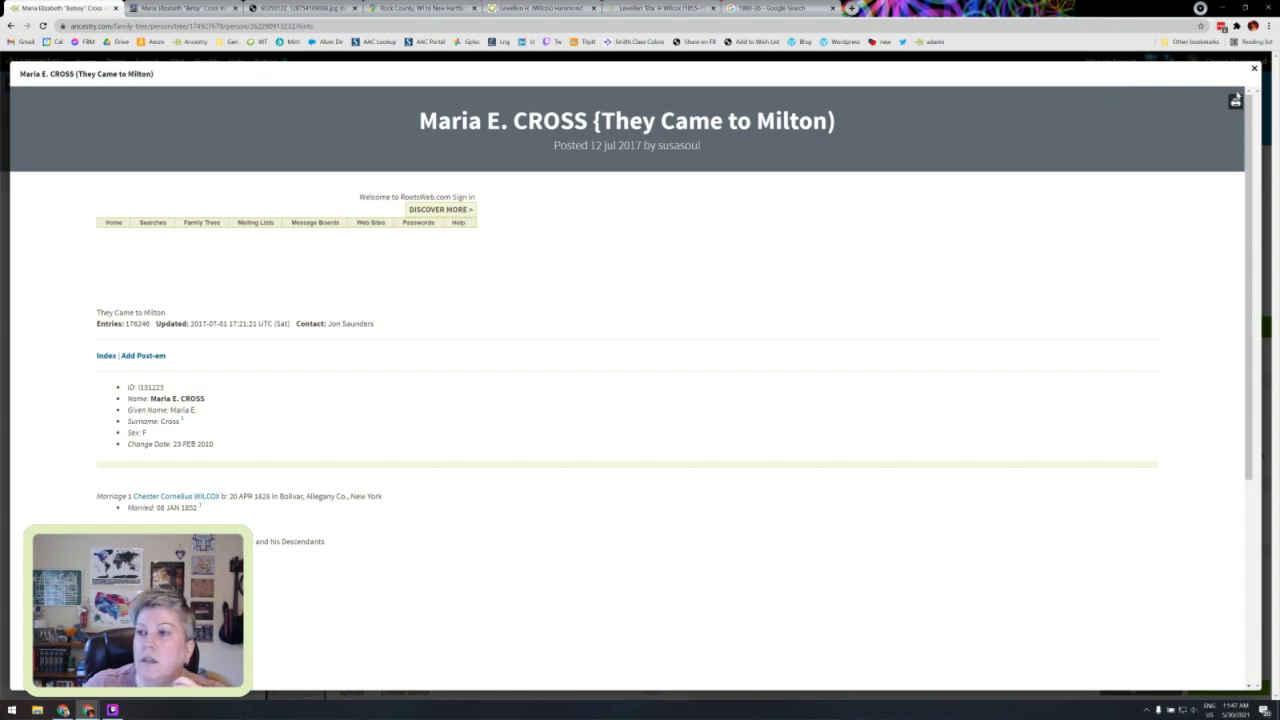
left_click(1254, 68)
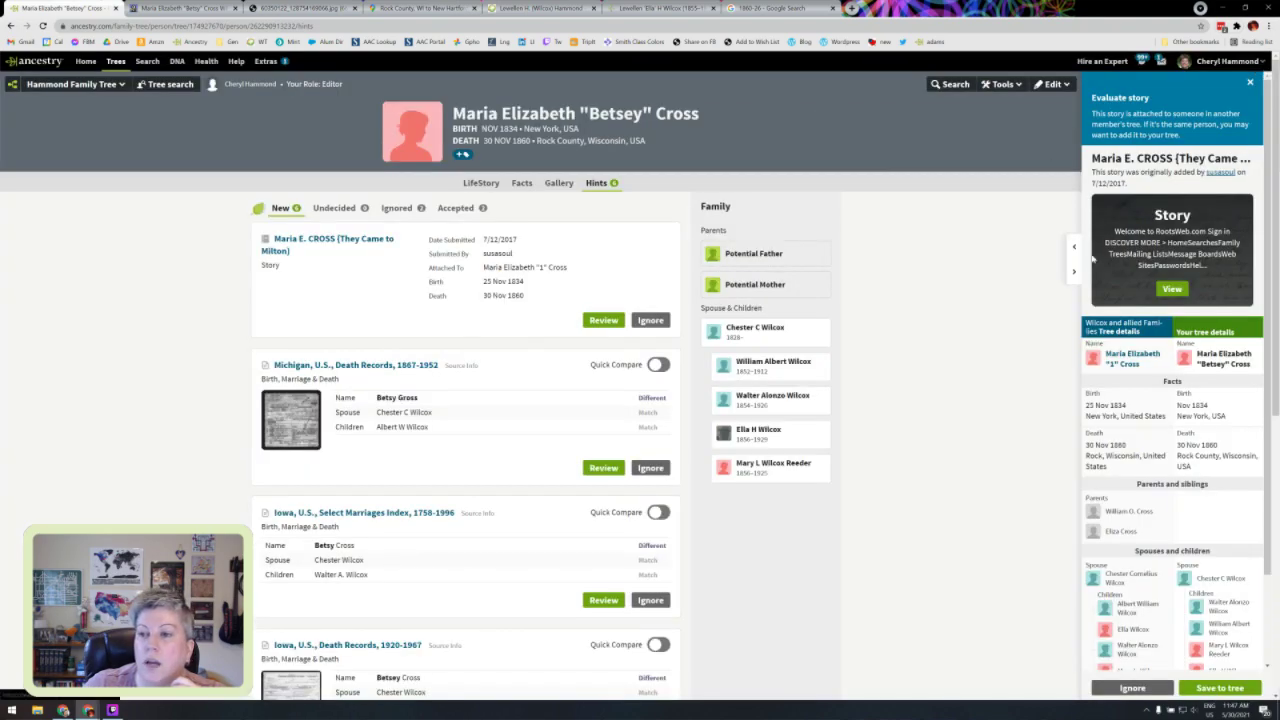
left_click(1150, 688)
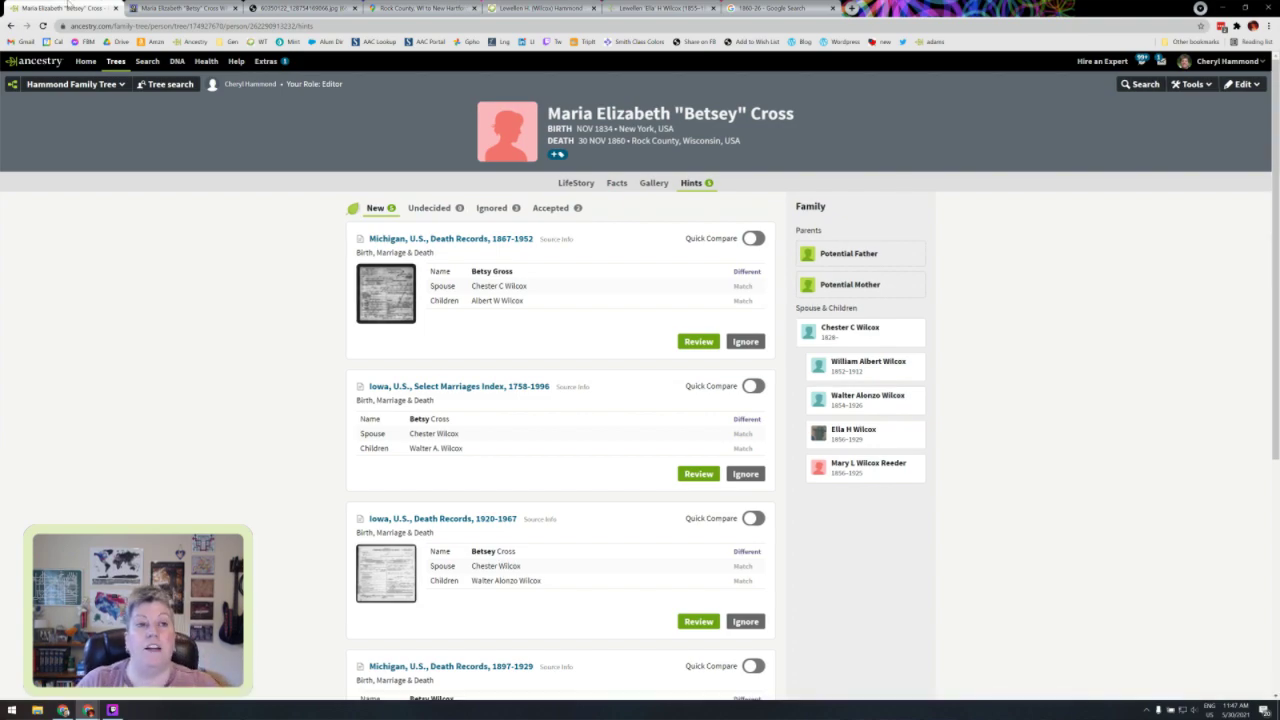
Step: Check the marriage record image and memorial on the Find a Grave page, then return to Ancestry and look over the remaining hints
left_click(172, 7)
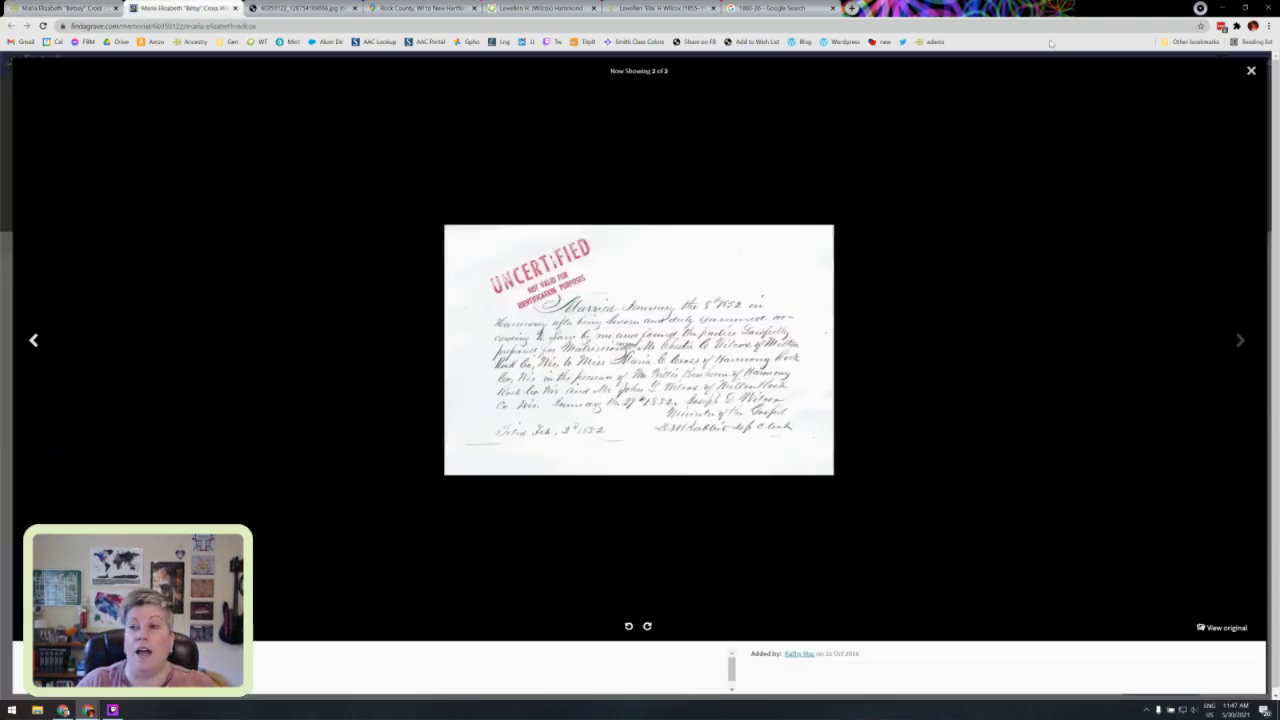
left_click(1251, 70)
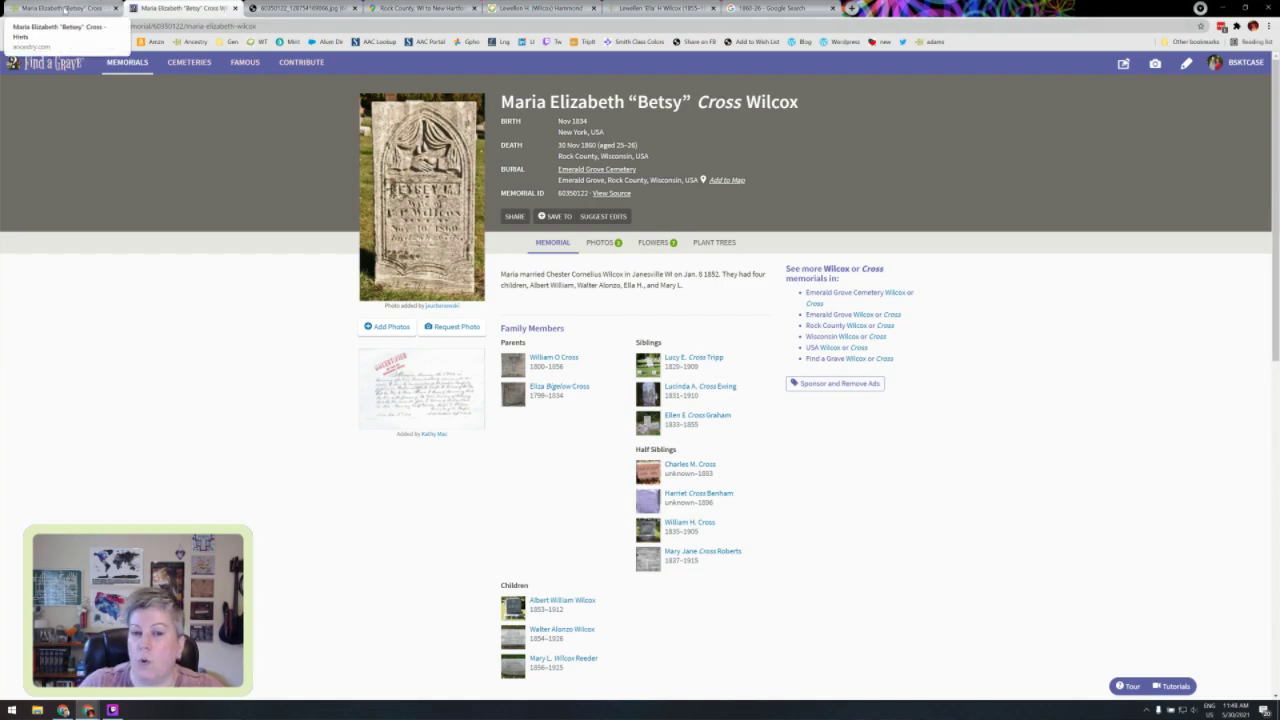
left_click(64, 9)
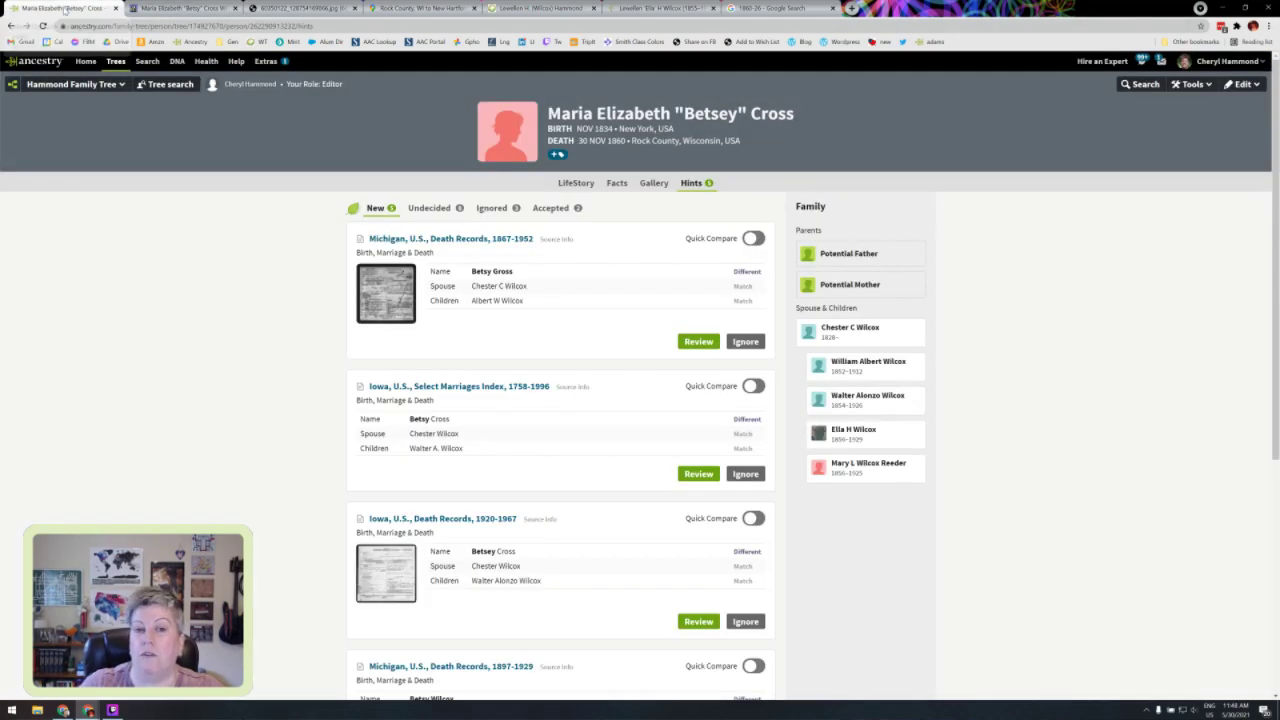
scroll(688, 317, "down", 5)
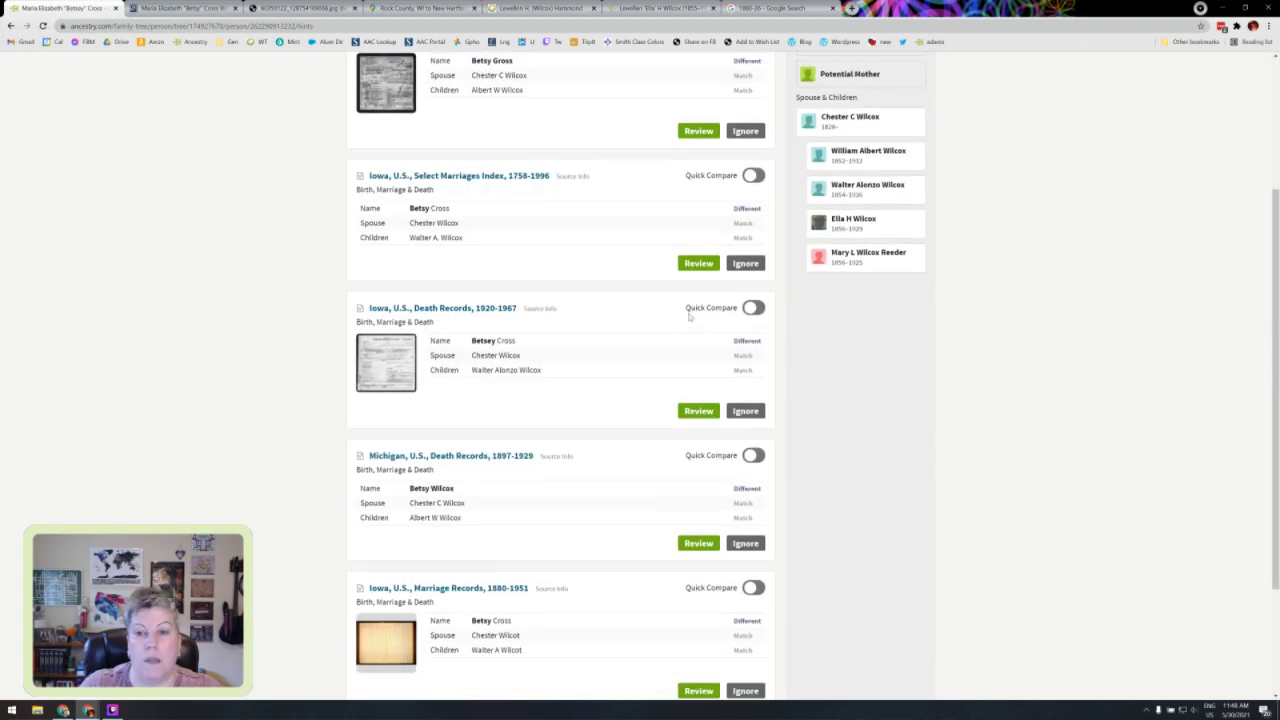
scroll(688, 317, "up", 5)
scroll(688, 317, "up", 1)
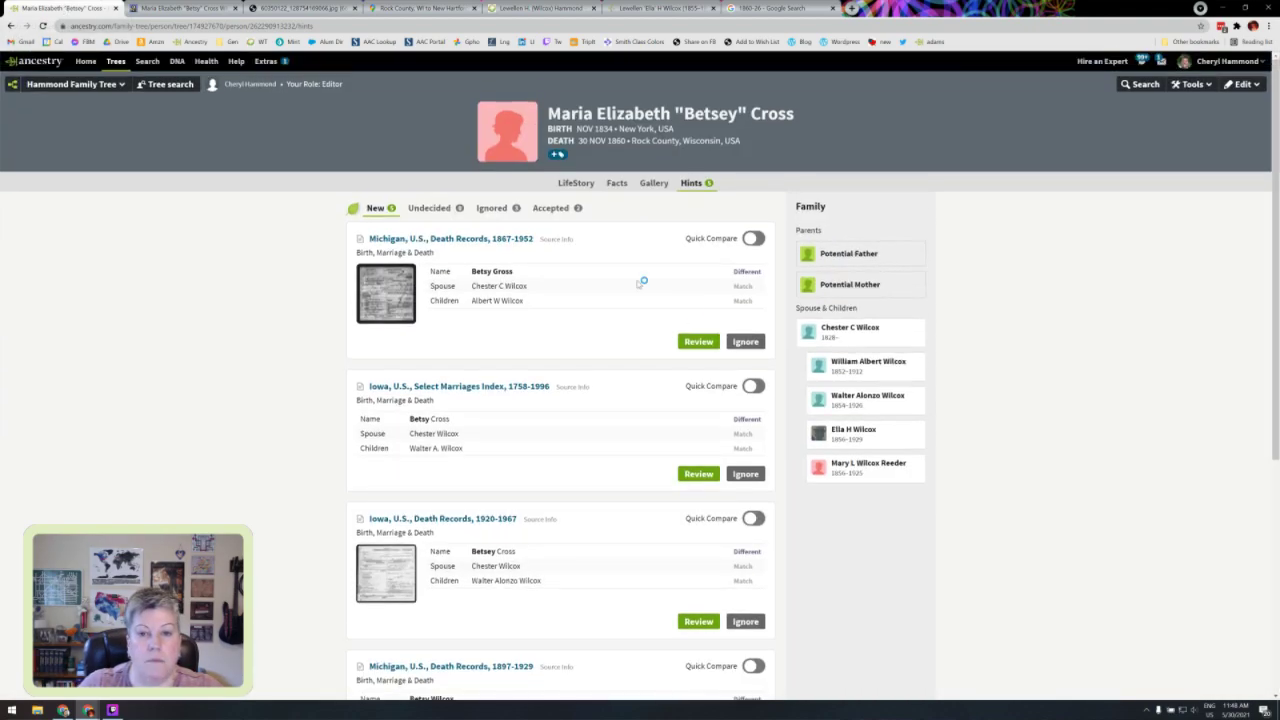
Step: Open the first wife's profile from the family tree view and review her remaining record hints
left_click(14, 85)
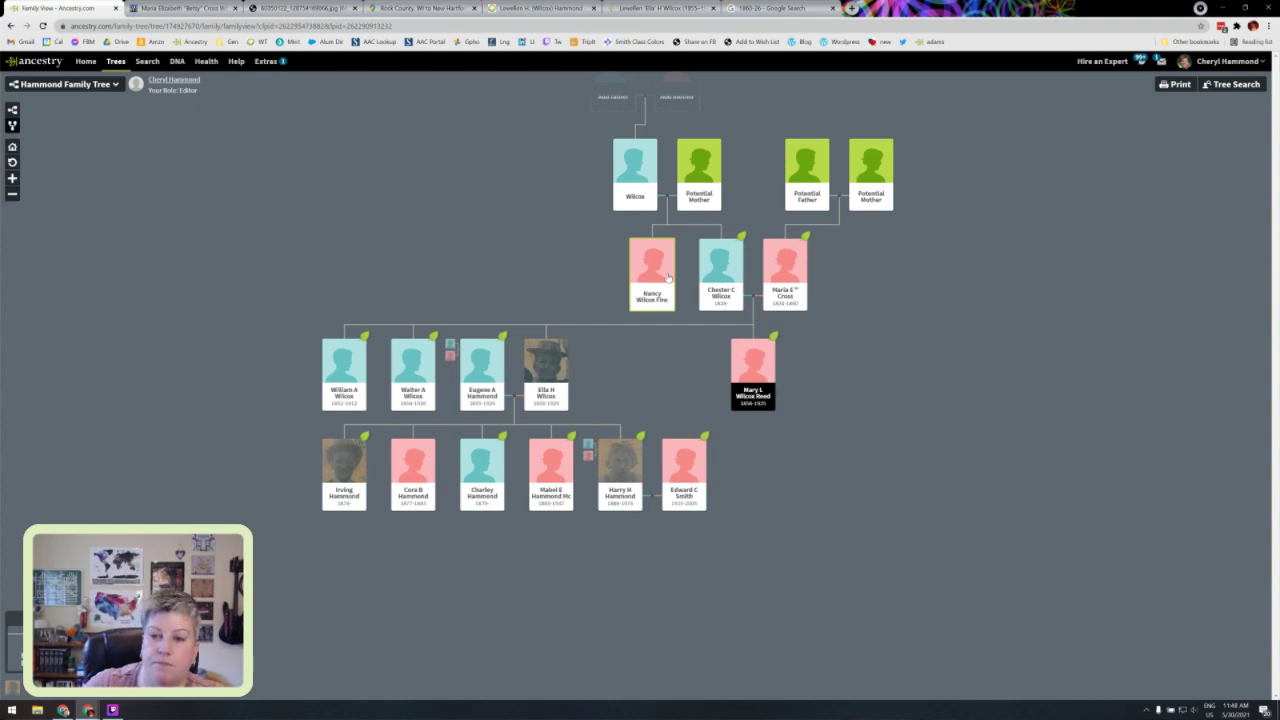
left_click(798, 289)
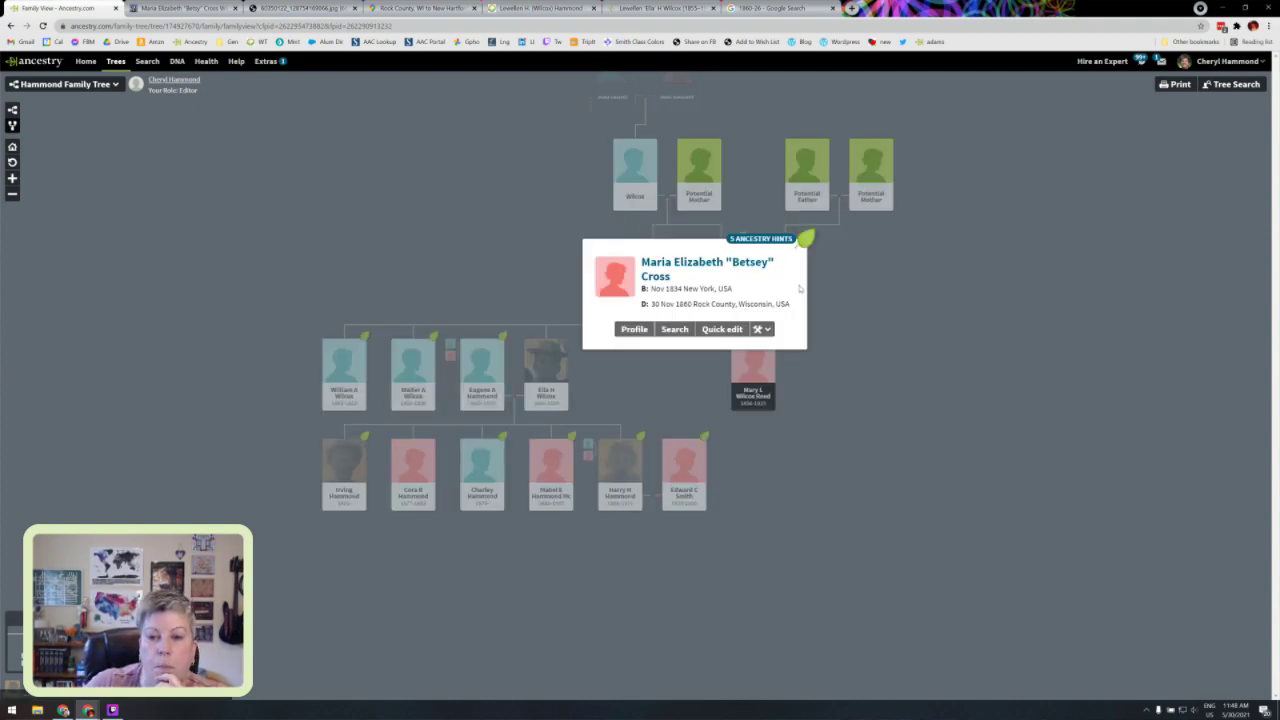
left_click(741, 263)
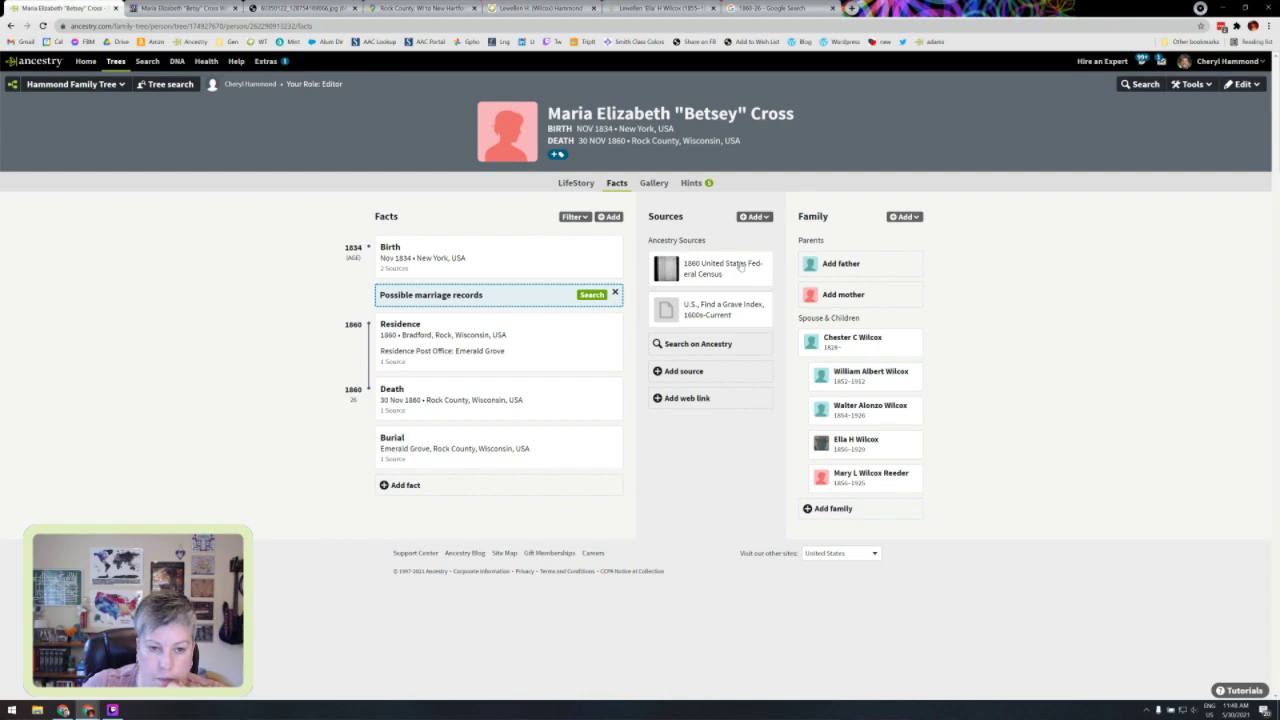
left_click(693, 183)
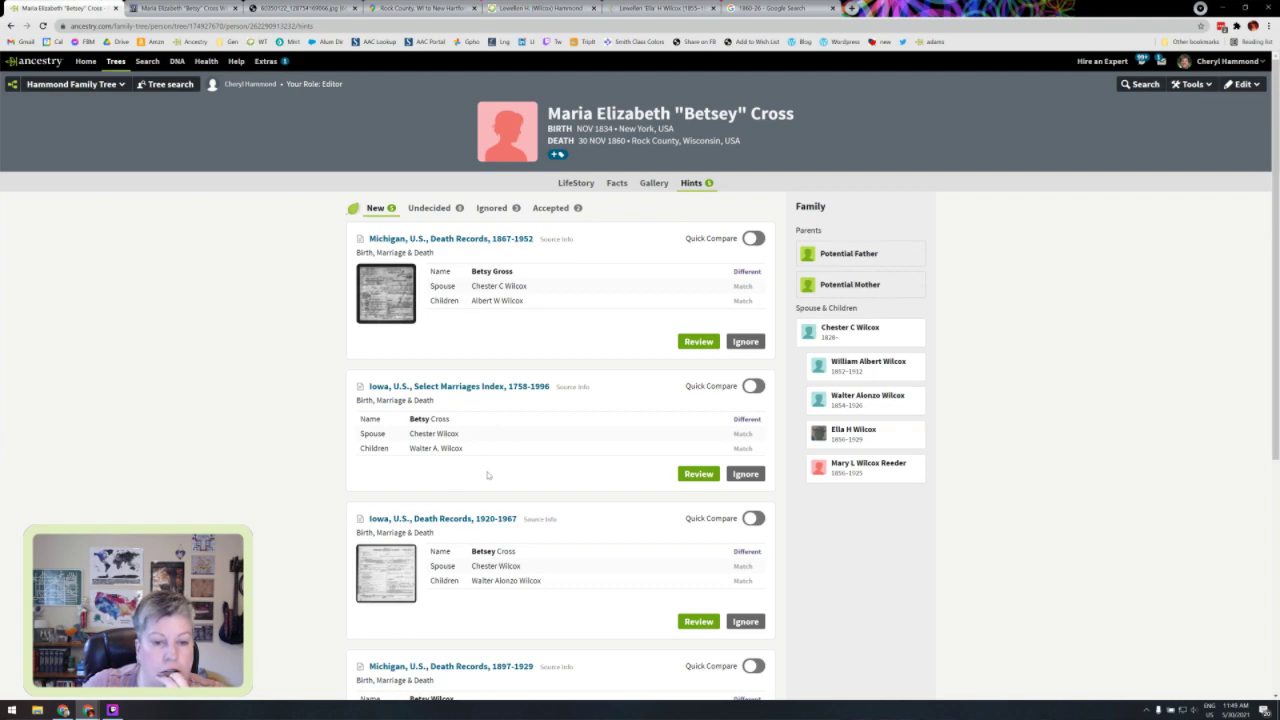
scroll(558, 480, "down", 2)
scroll(531, 406, "down", 1)
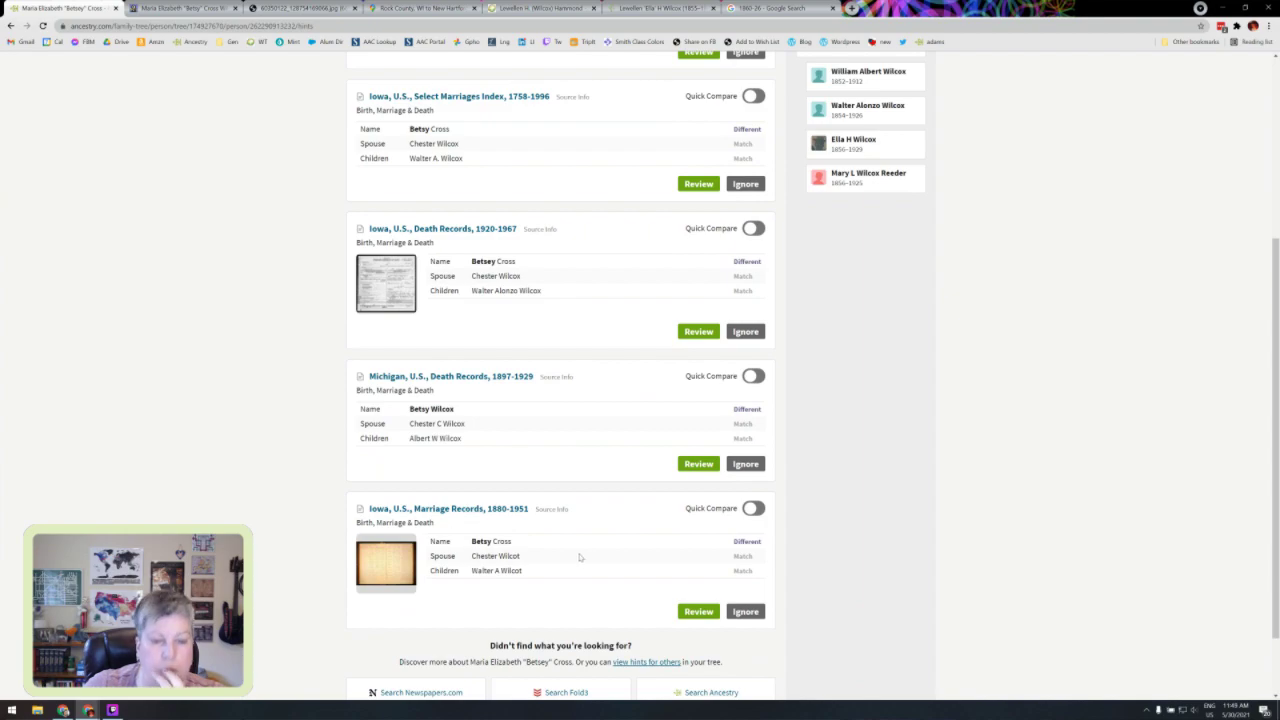
scroll(579, 557, "up", 3)
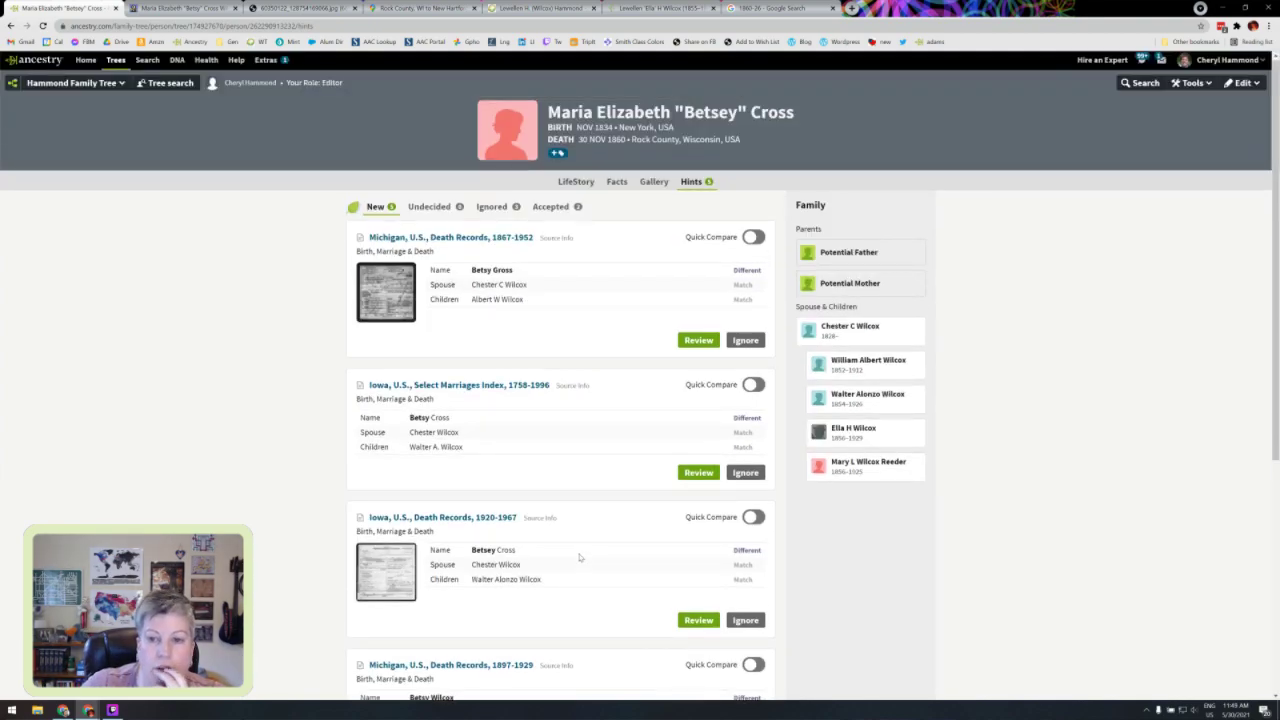
Step: Search Ancestry for more records of the first wife and limit the results to Census & Voter Lists
left_click(616, 183)
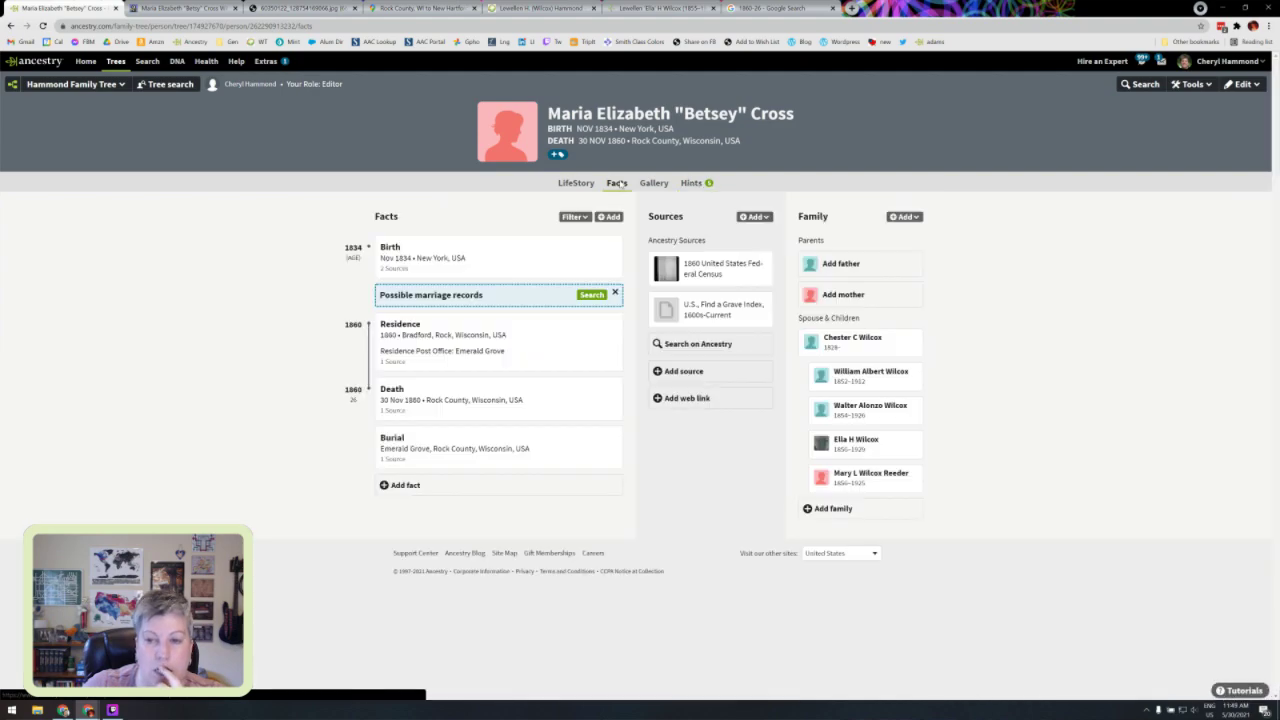
left_click(1143, 86)
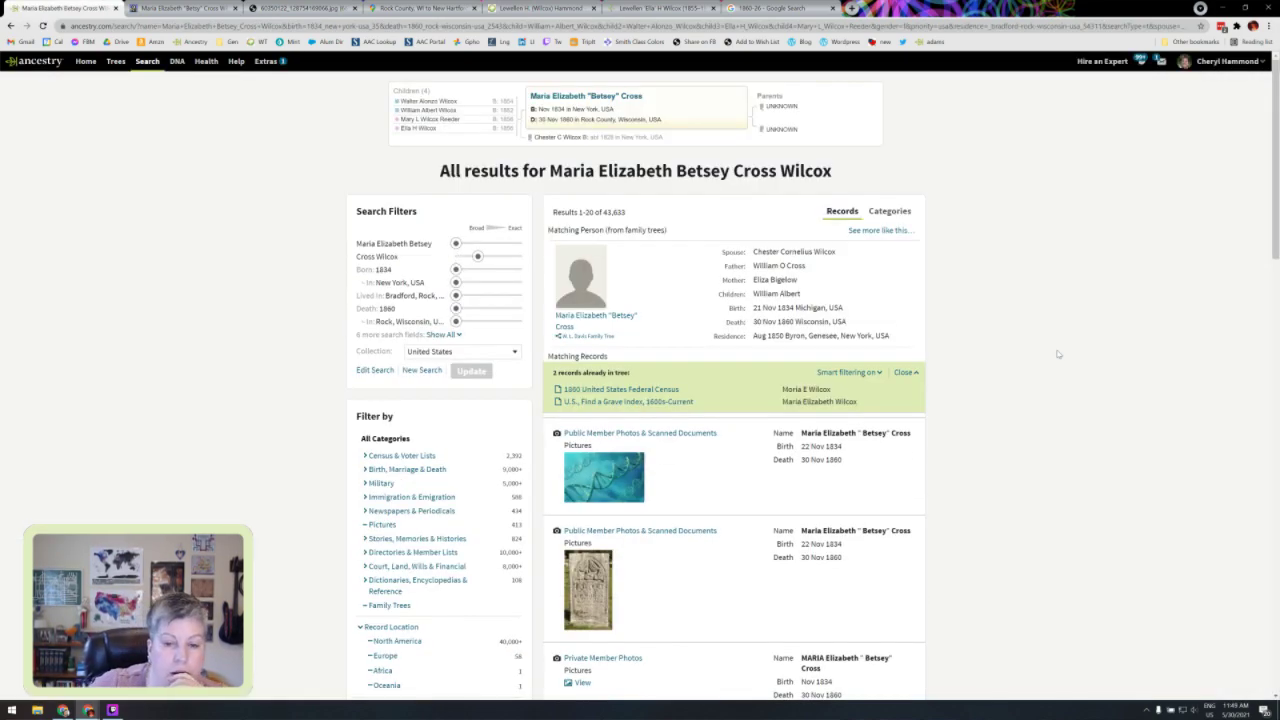
left_click(393, 458)
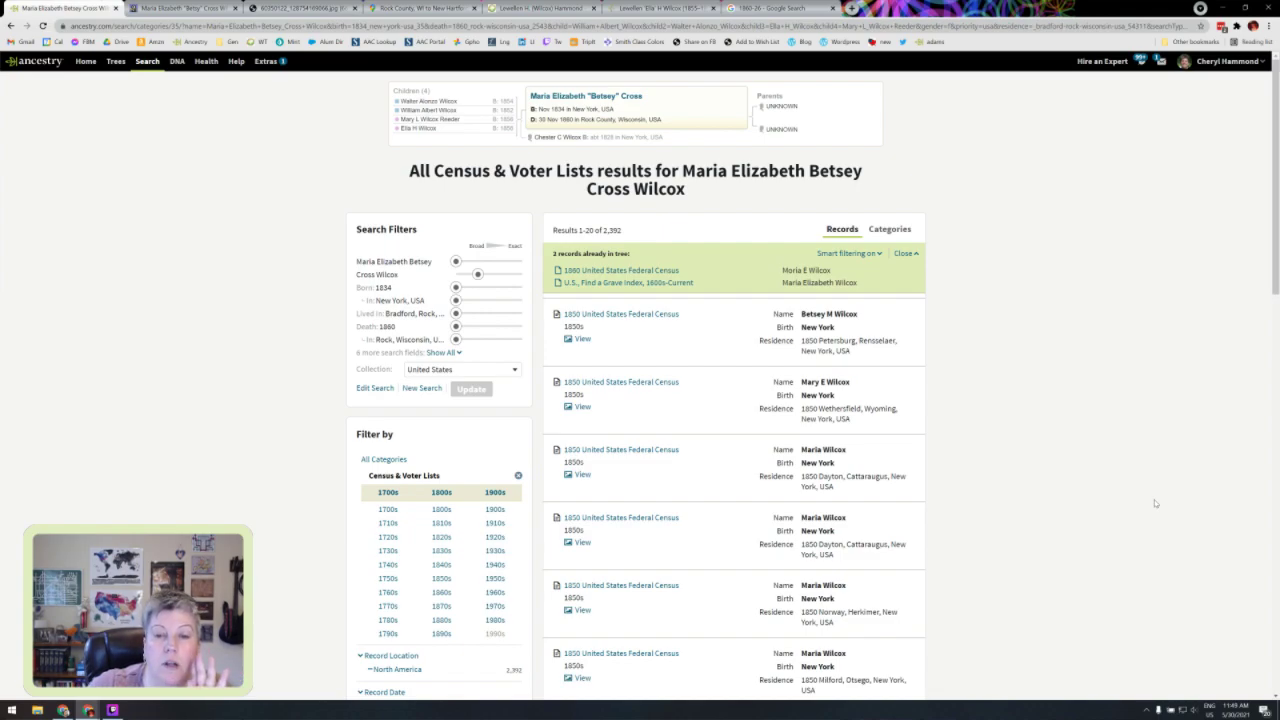
scroll(1155, 503, "down", 2)
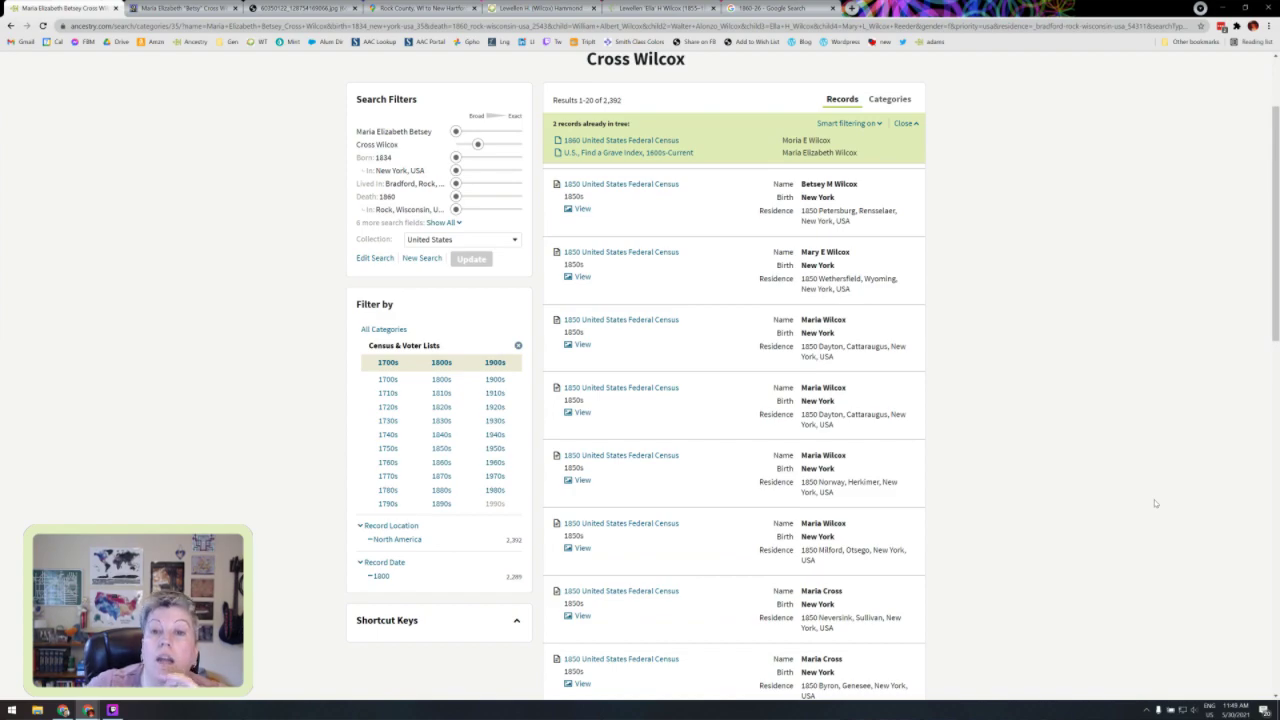
Step: Skim the first wife's census results, open the search terms for editing and remove her married surname, keeping only her maiden name
scroll(1155, 503, "down", 1)
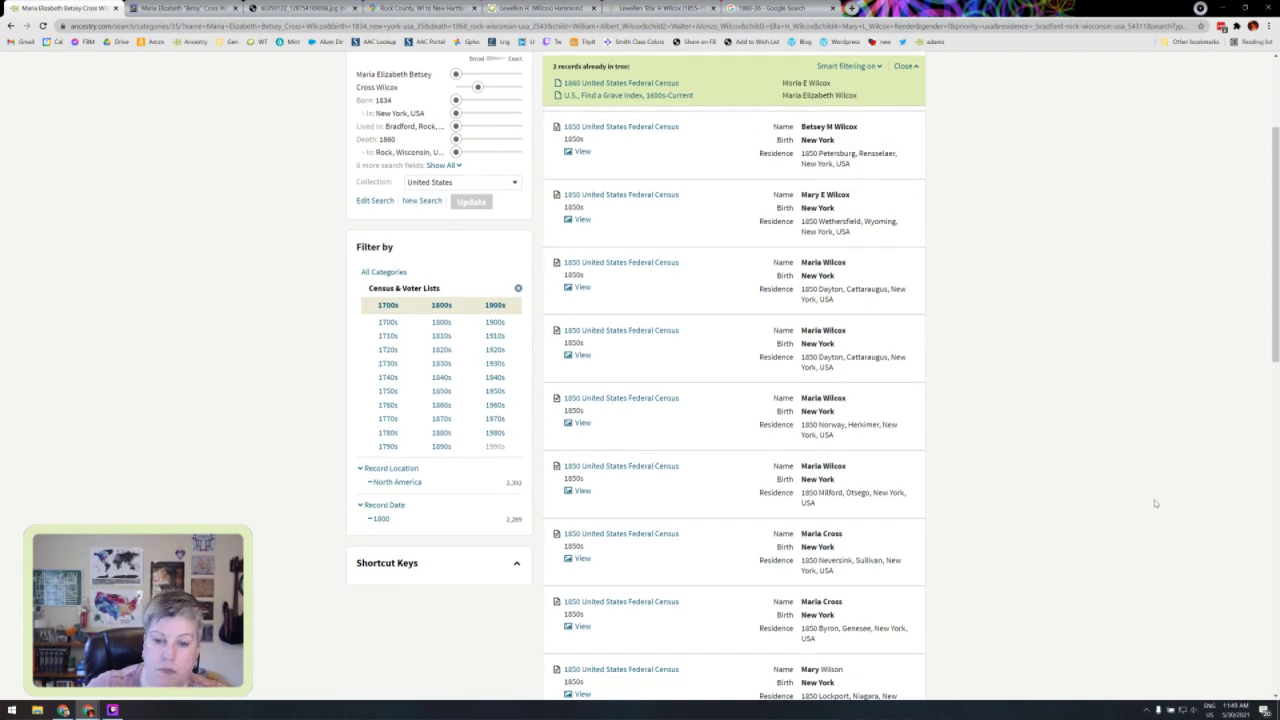
scroll(1155, 503, "down", 1)
scroll(1155, 503, "up", 3)
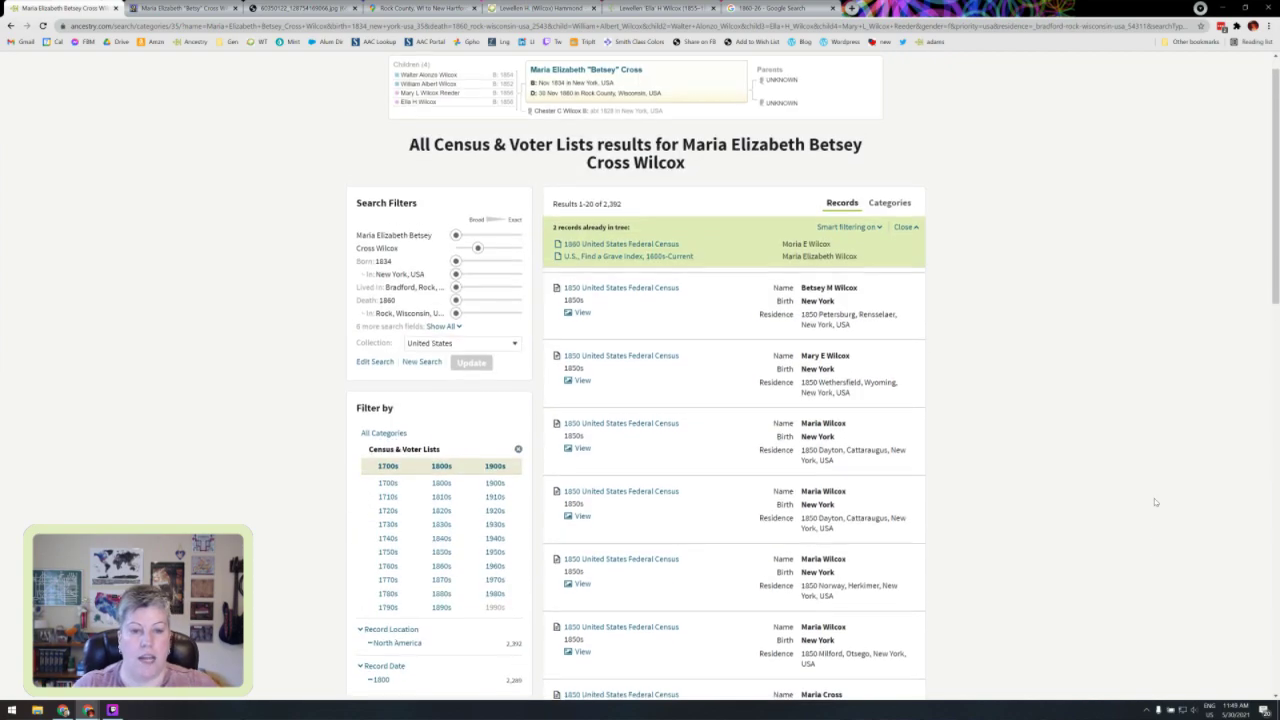
scroll(1155, 503, "up", 1)
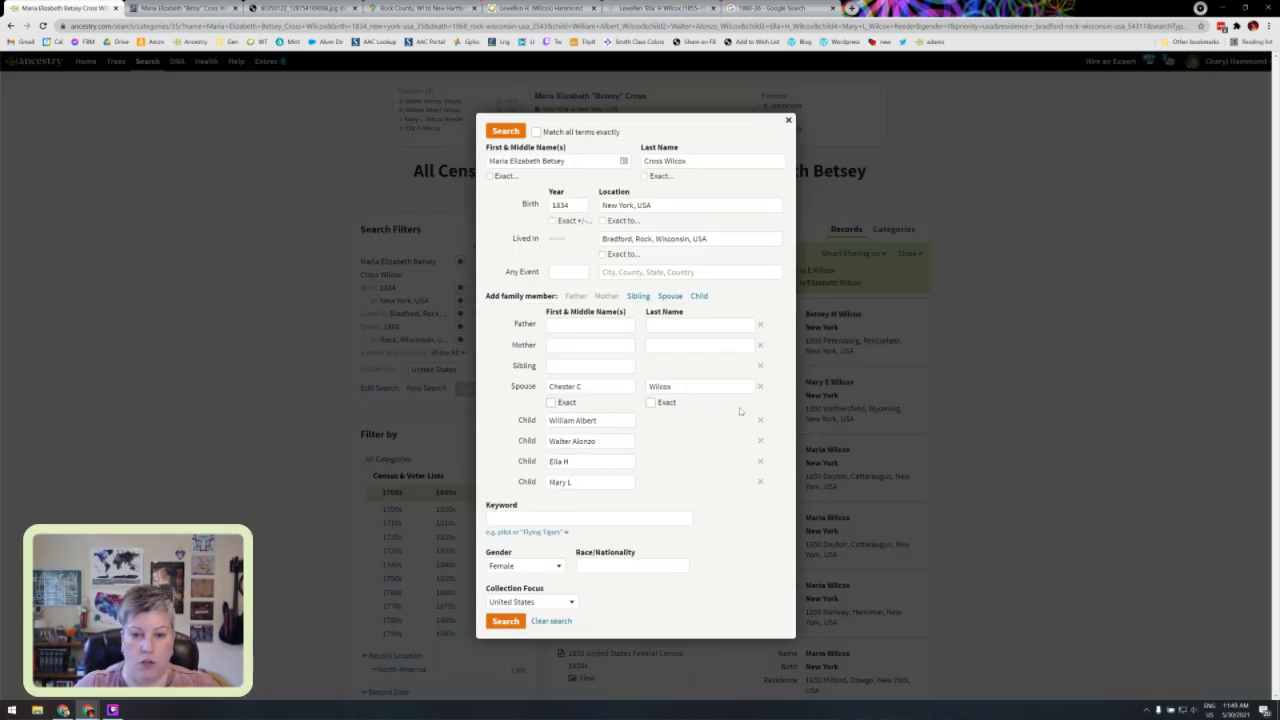
double_click(675, 161)
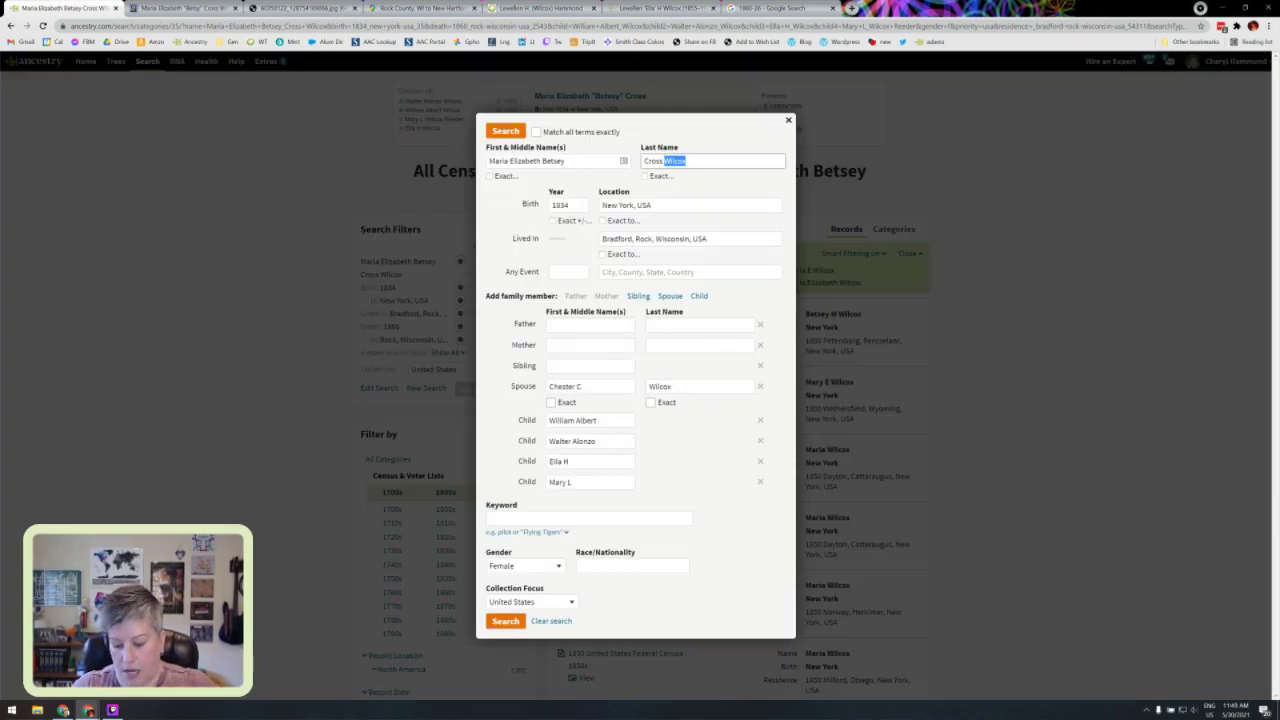
key("BackSpace")
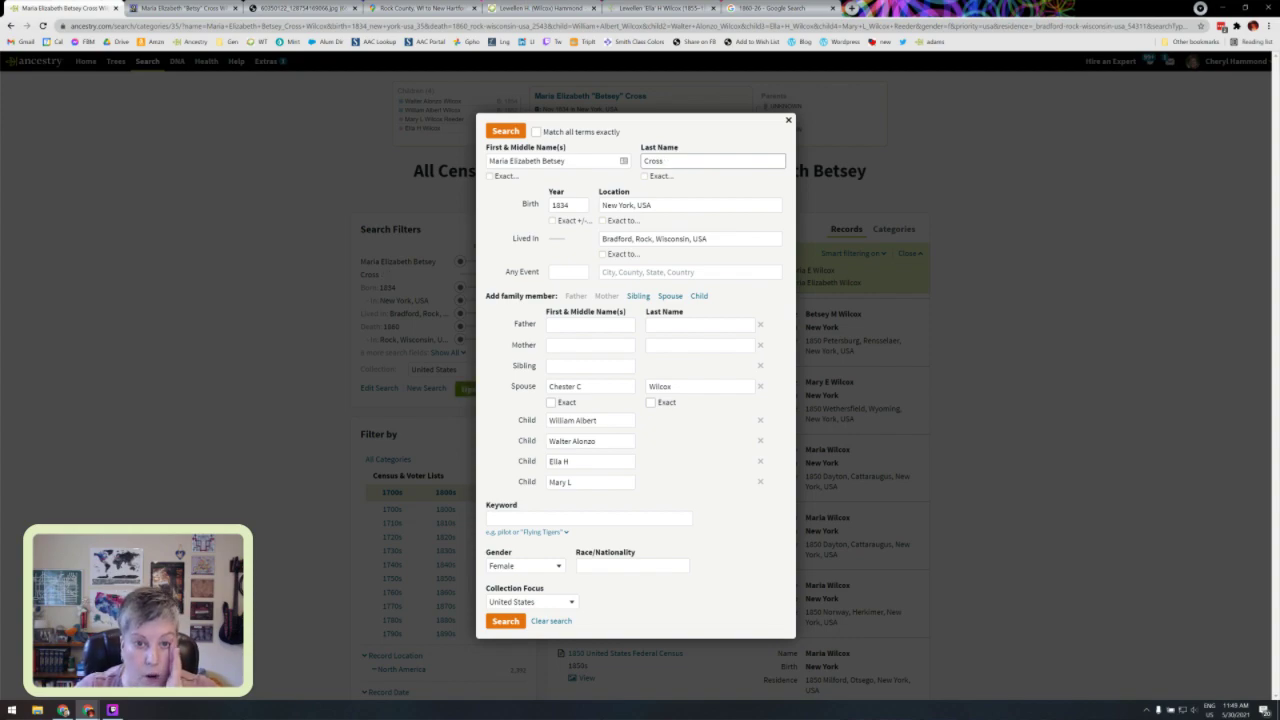
Step: Remove the spouse and all four children from the search criteria and rerun the census search
left_click(760, 386)
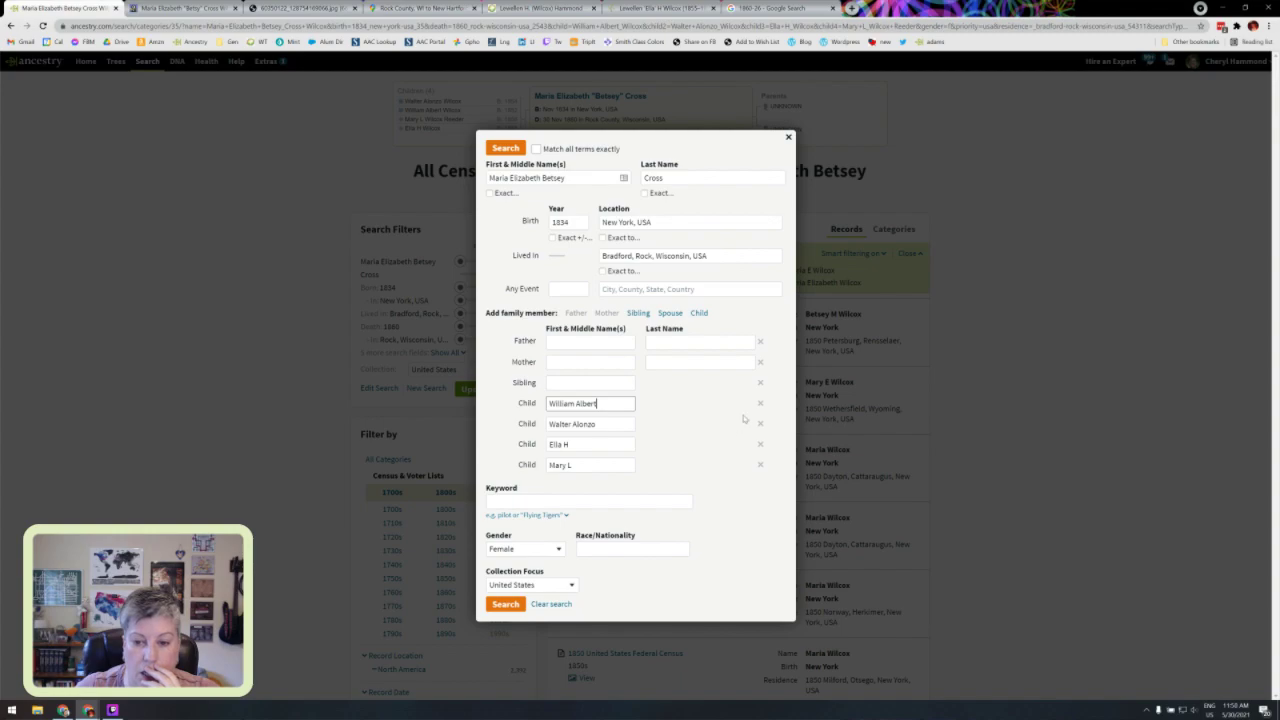
left_click(761, 403)
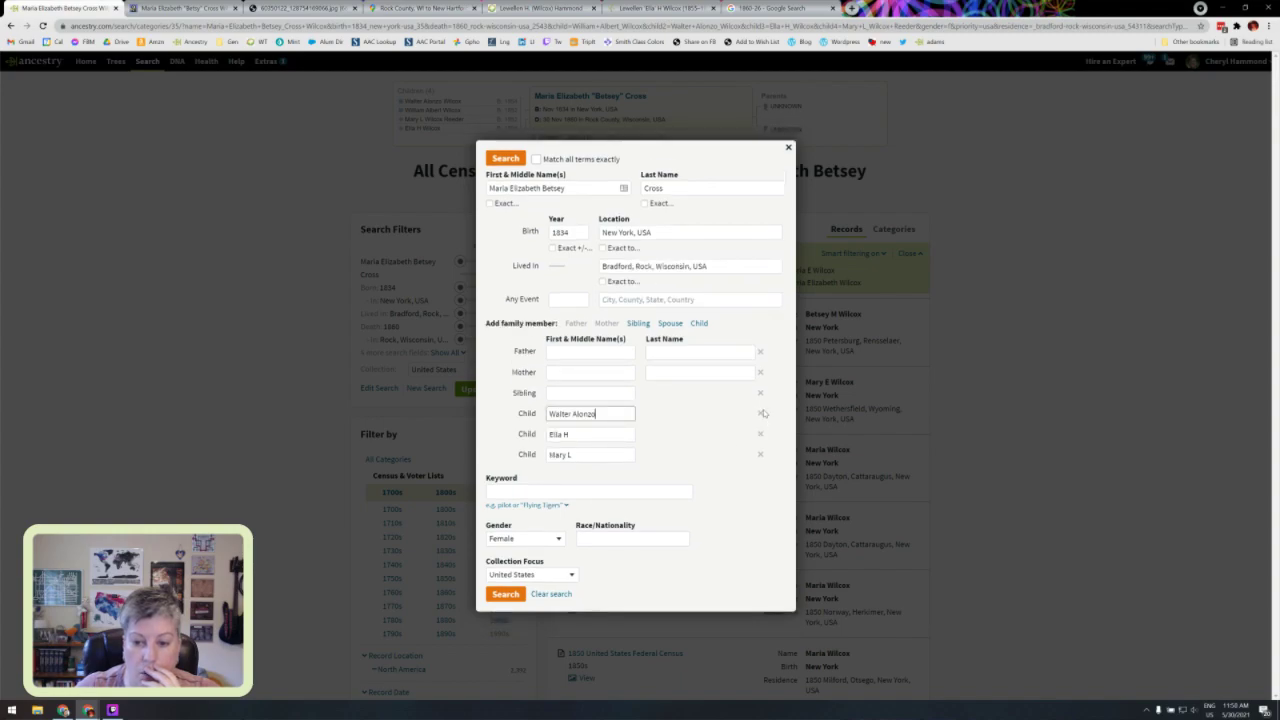
left_click(761, 414)
left_click(760, 426)
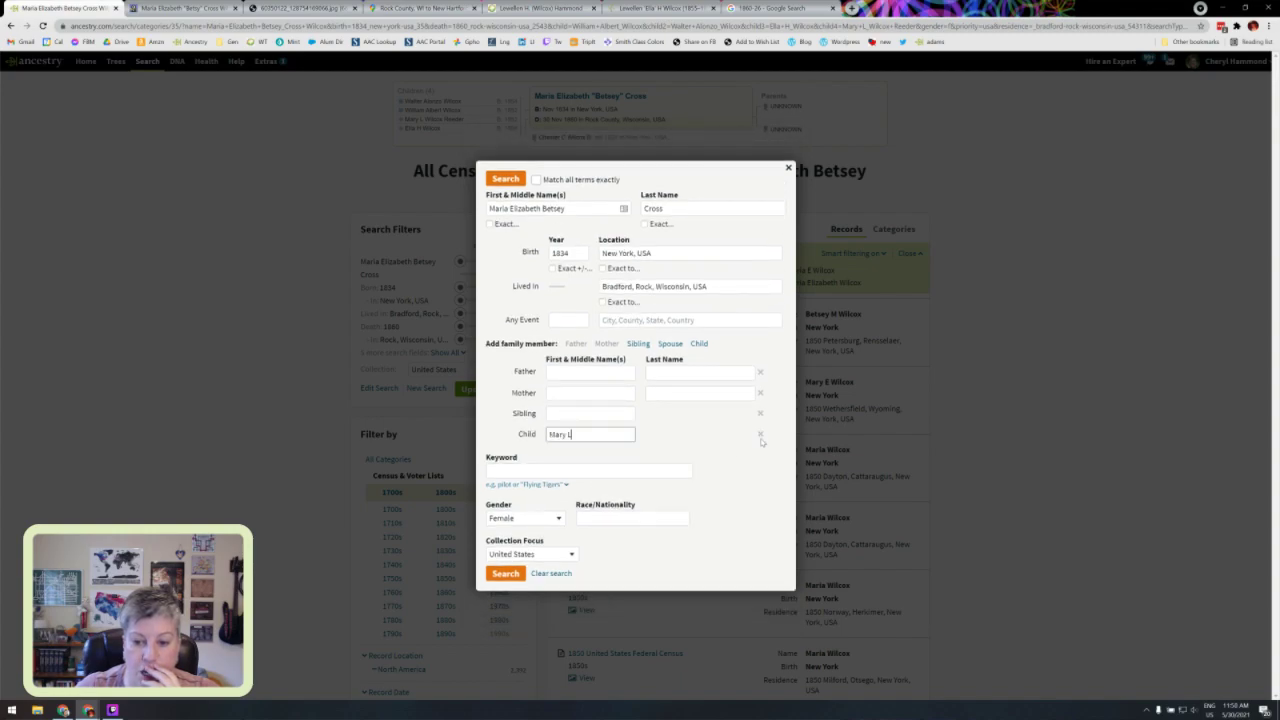
left_click(760, 431)
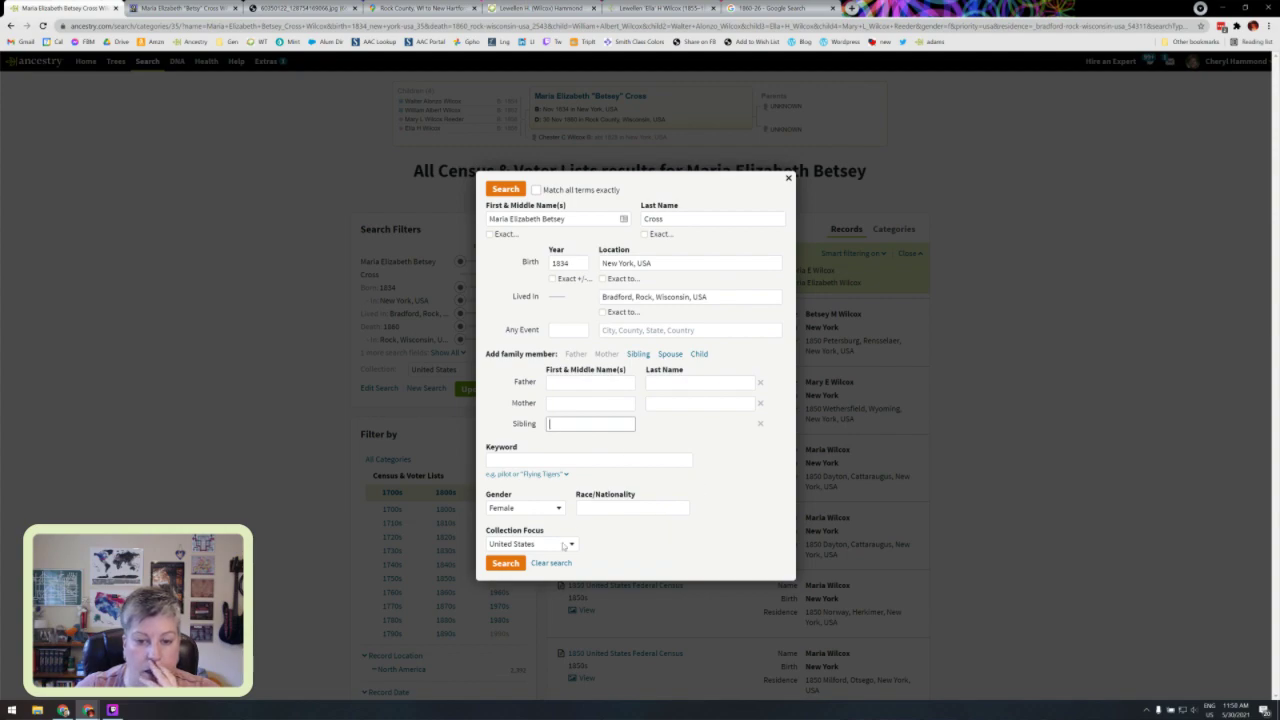
left_click(489, 564)
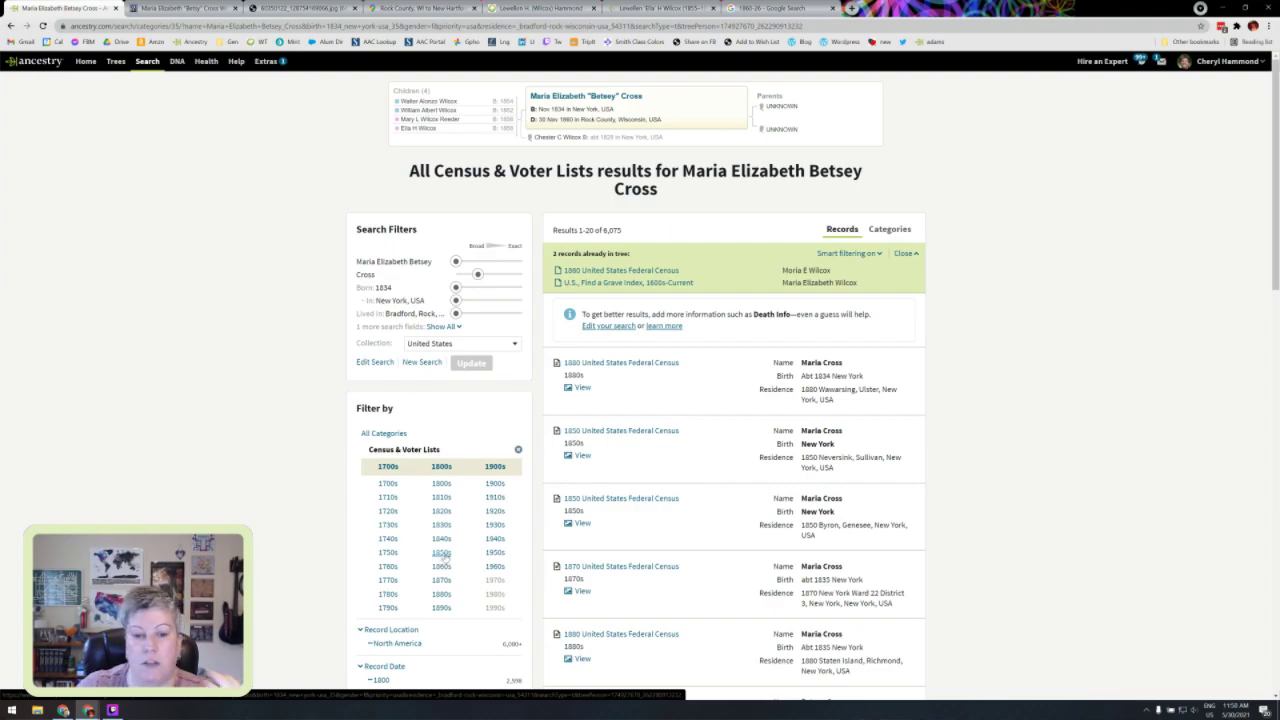
Step: Narrow the results to the 1850s and the 1850 United States Federal Census, and preview the record from Byron, Genesee, New York
left_click(441, 553)
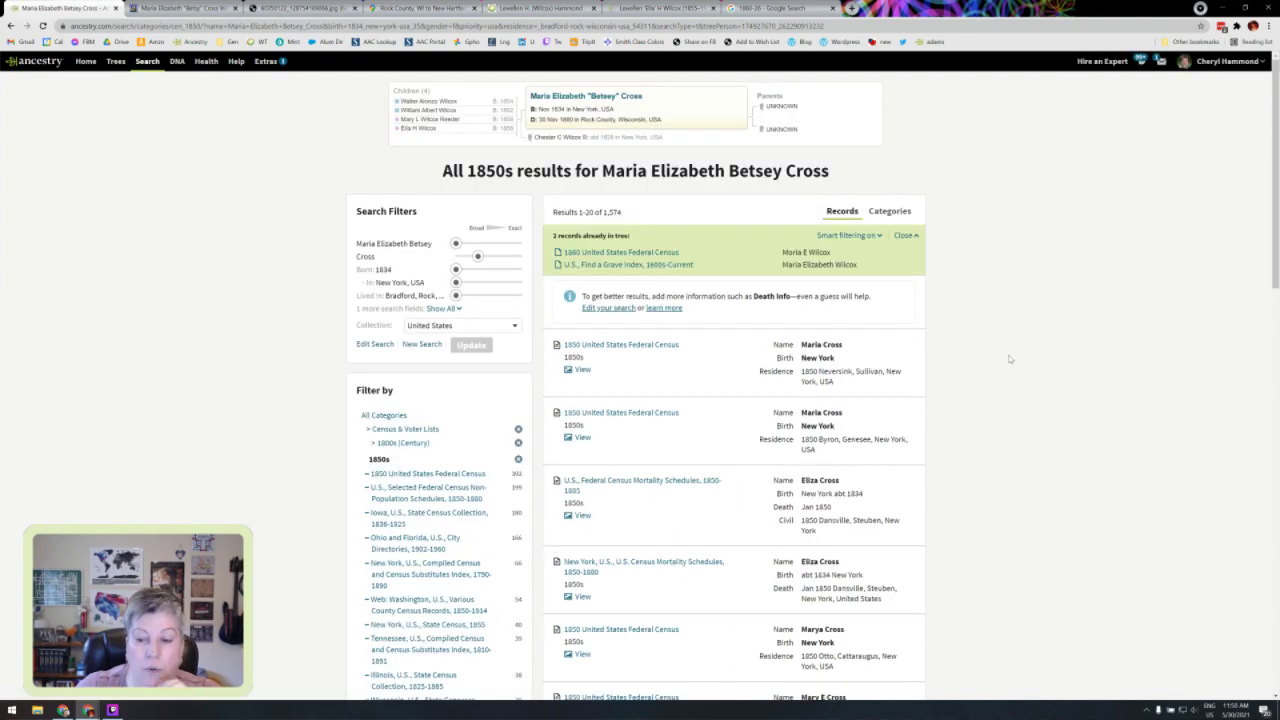
scroll(1010, 358, "down", 1)
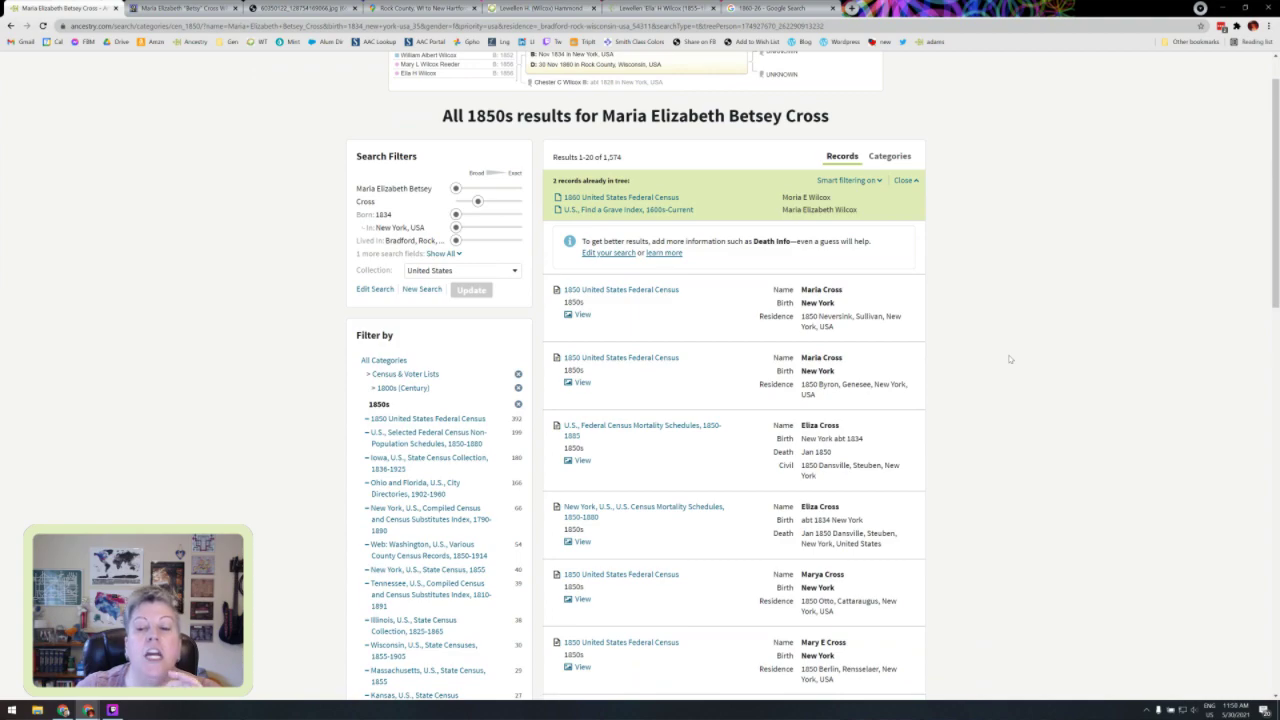
scroll(1010, 358, "down", 1)
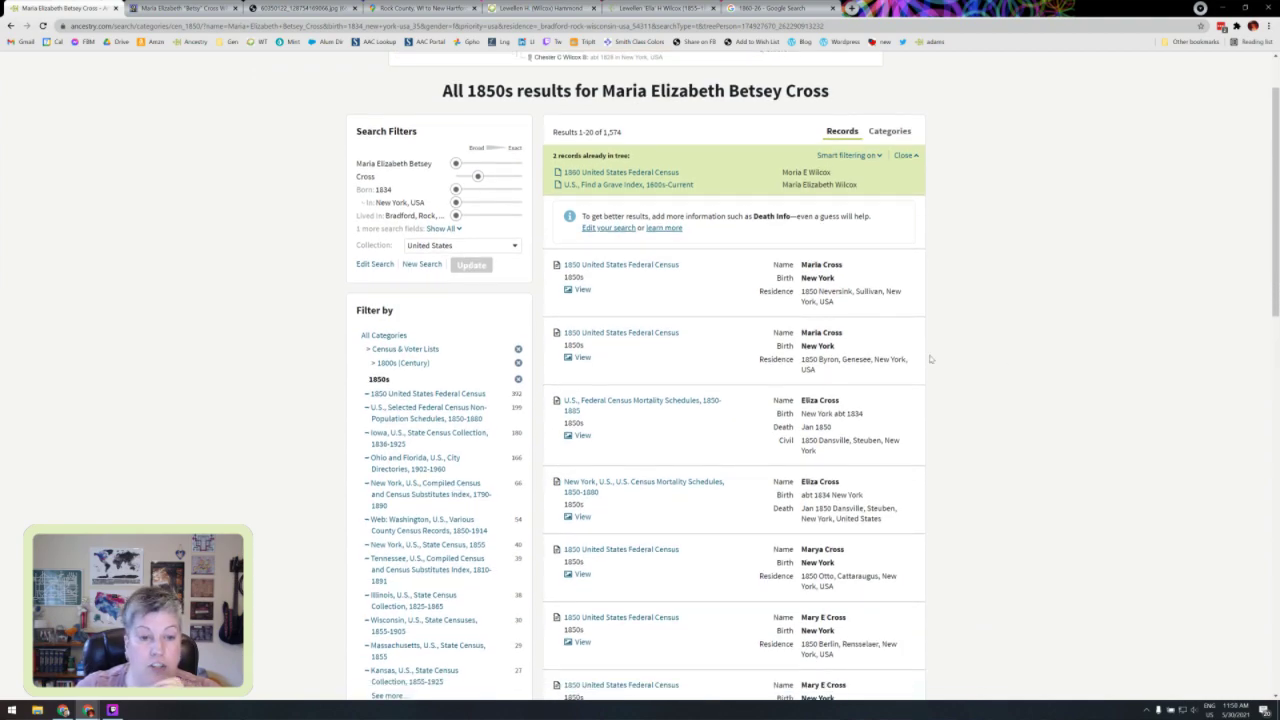
left_click(392, 395)
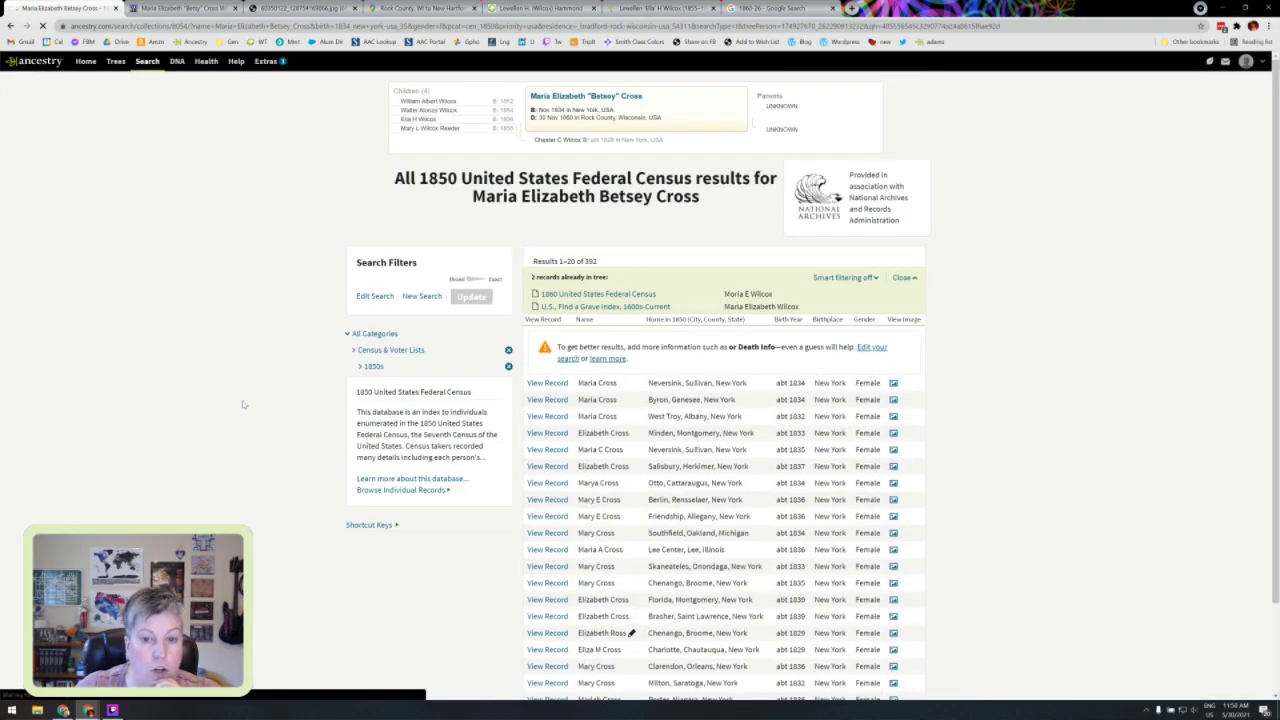
scroll(243, 404, "down", 1)
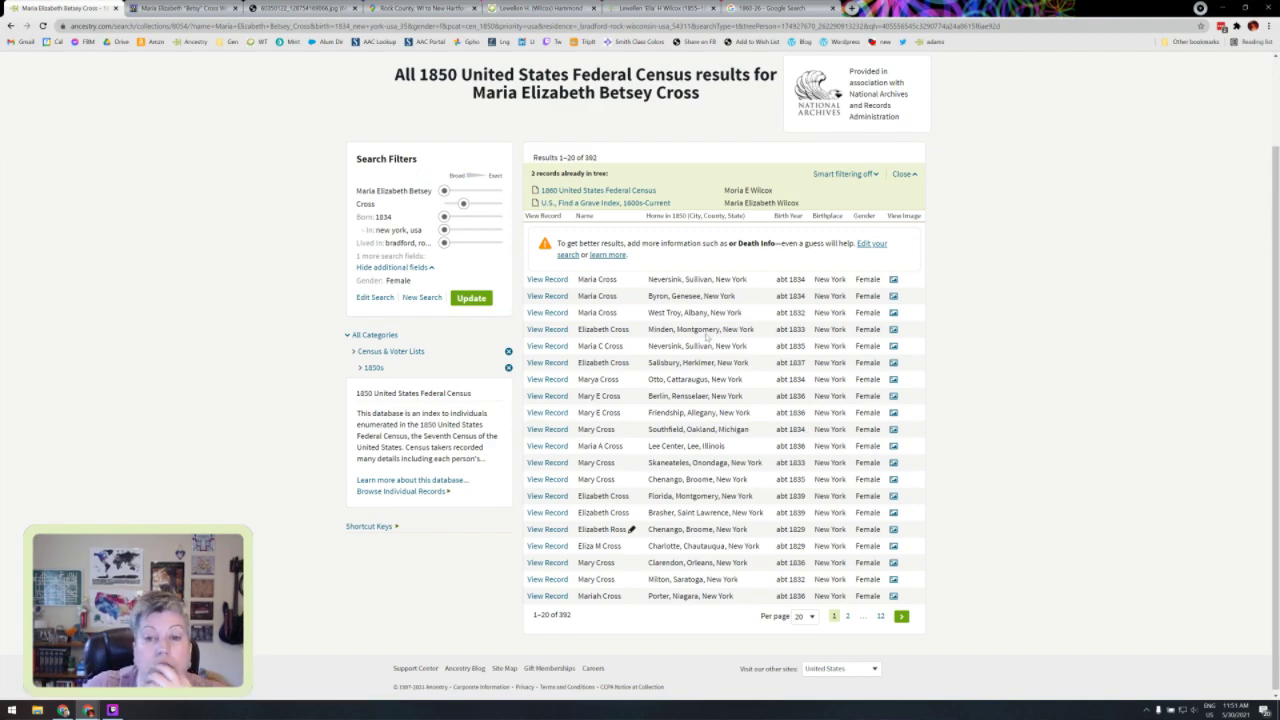
mouse_move(541, 282)
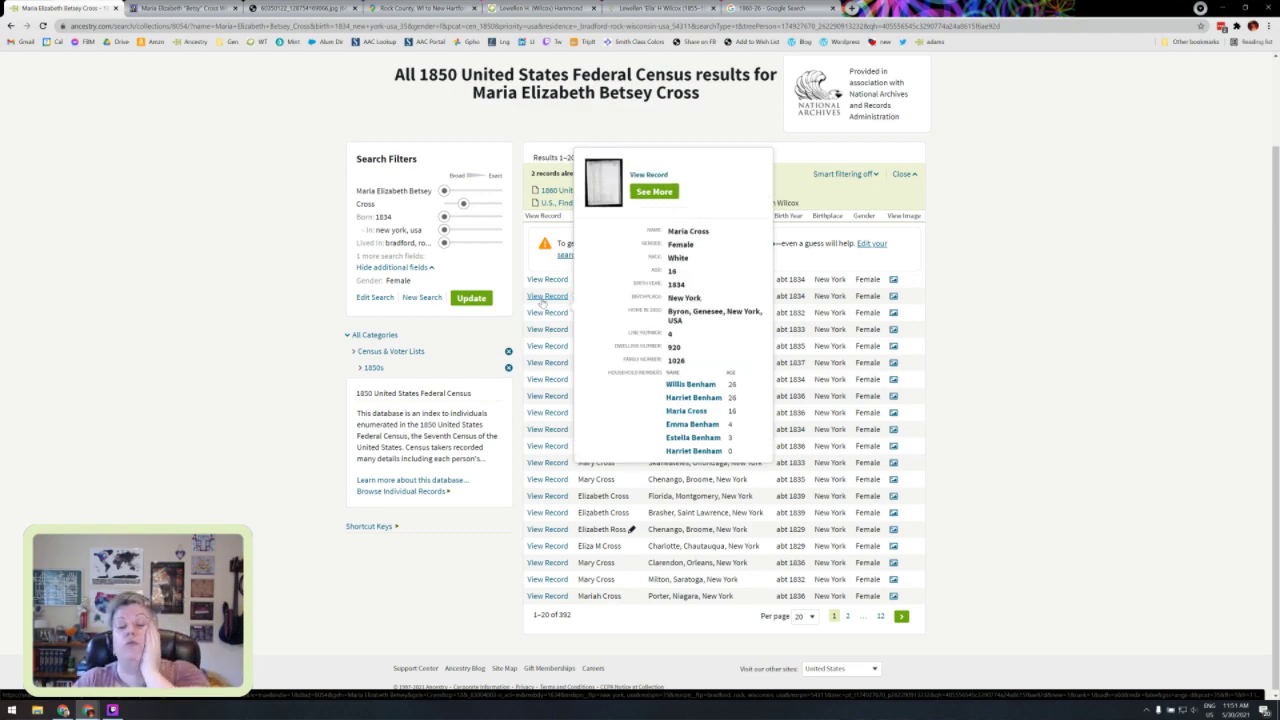
Step: View the original marriage record image from the first wife's Find a Grave memorial to read the witnesses' names
left_click(181, 9)
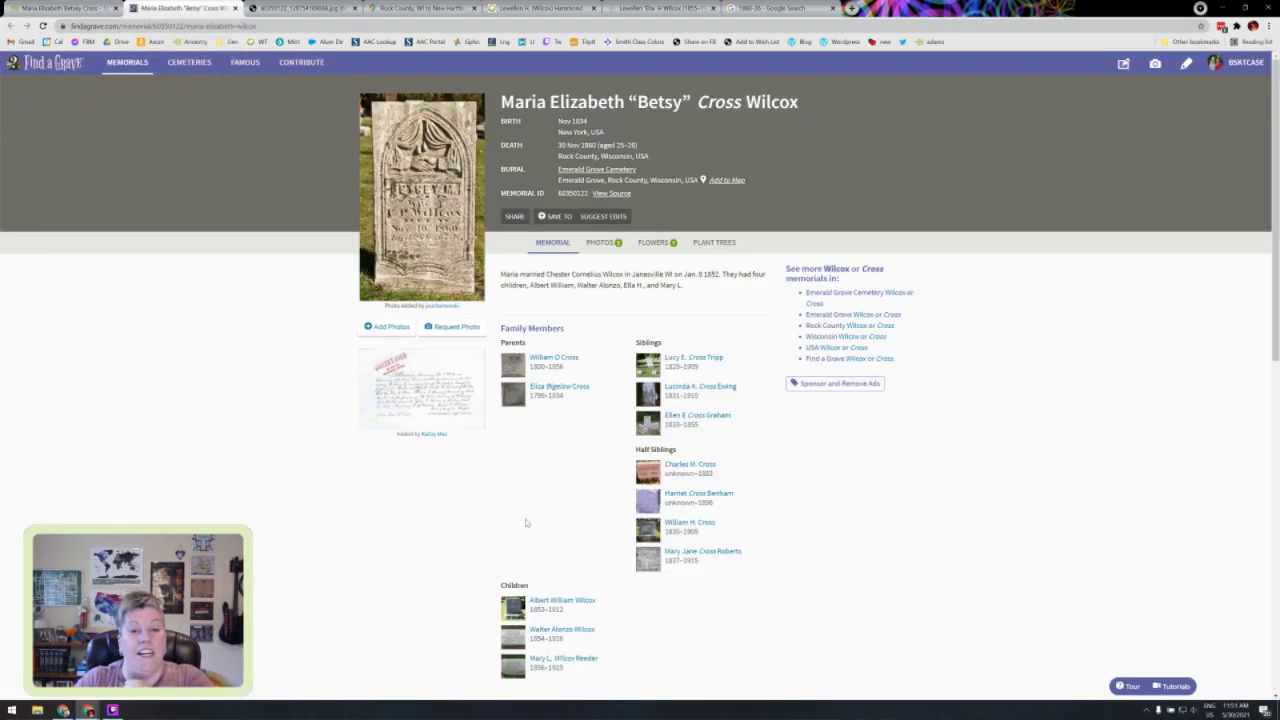
left_click(426, 372)
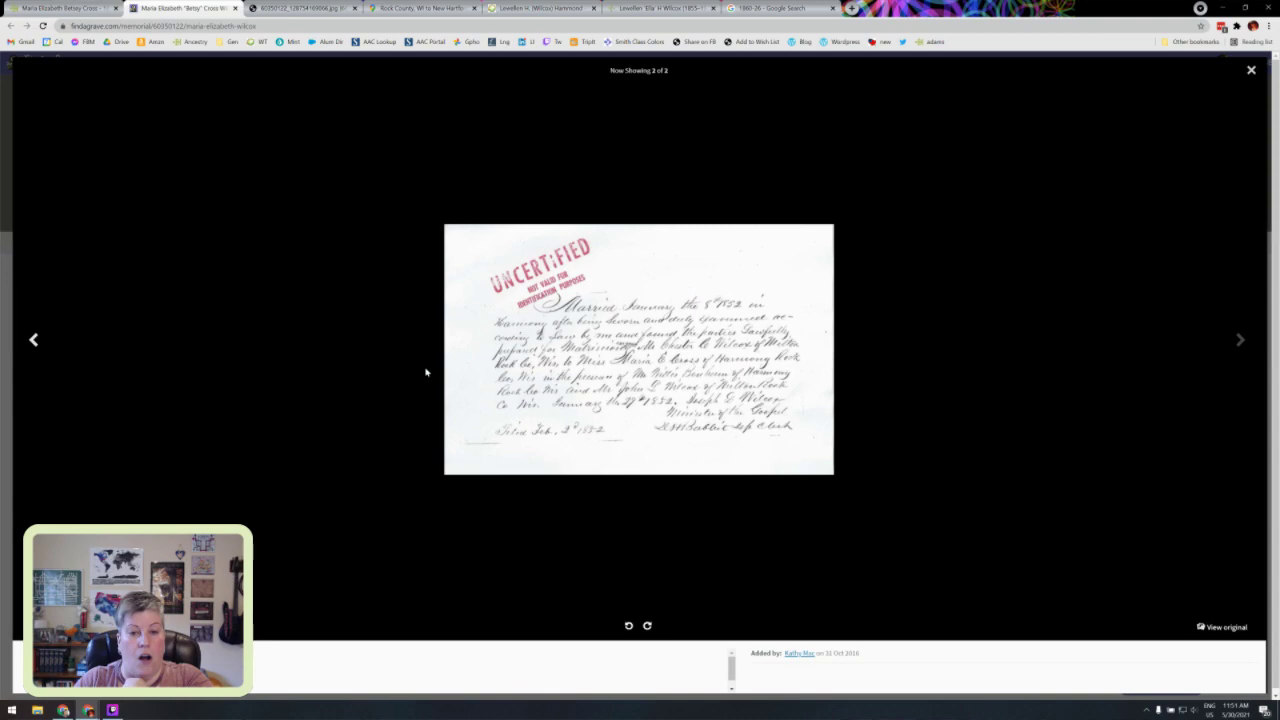
left_click(1226, 628)
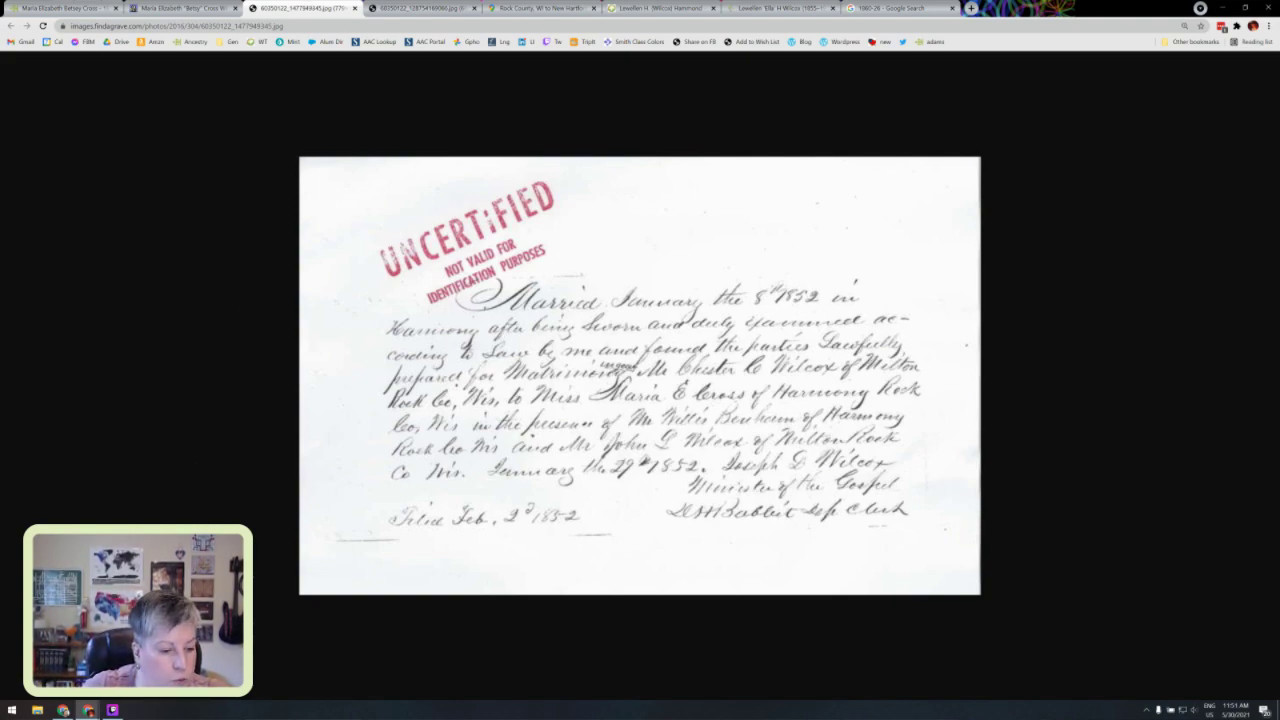
mouse_move(89, 711)
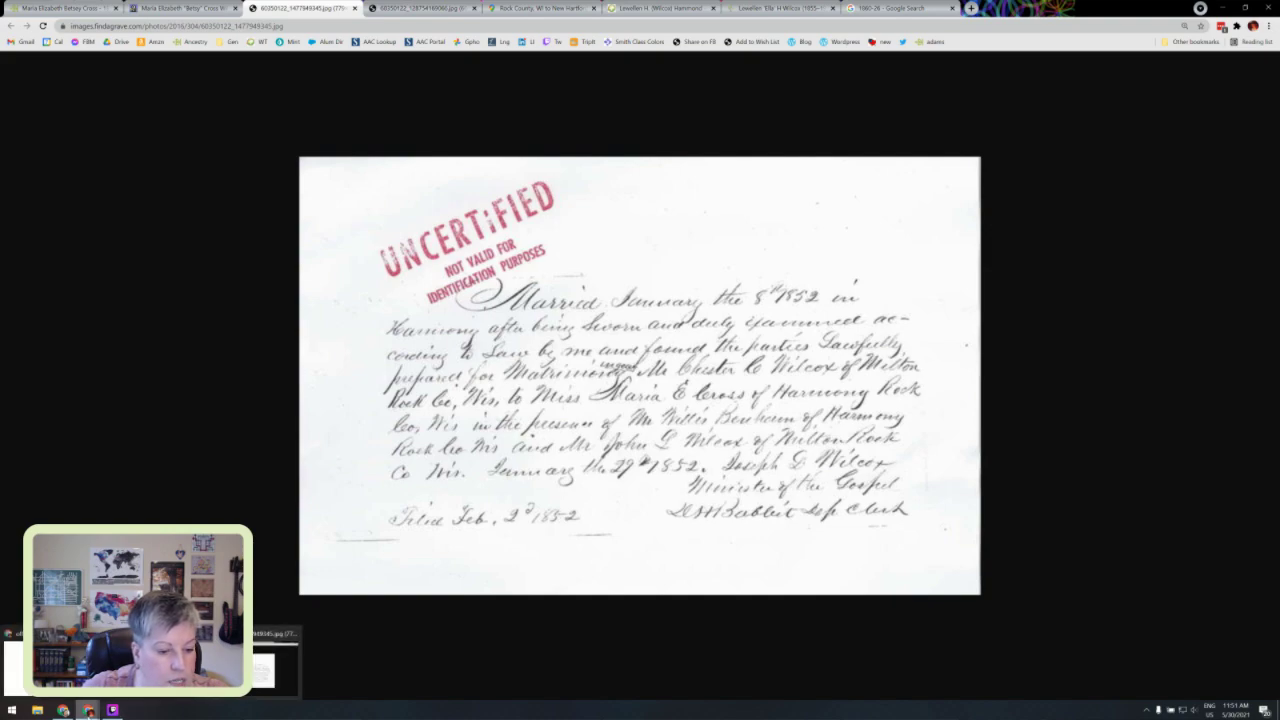
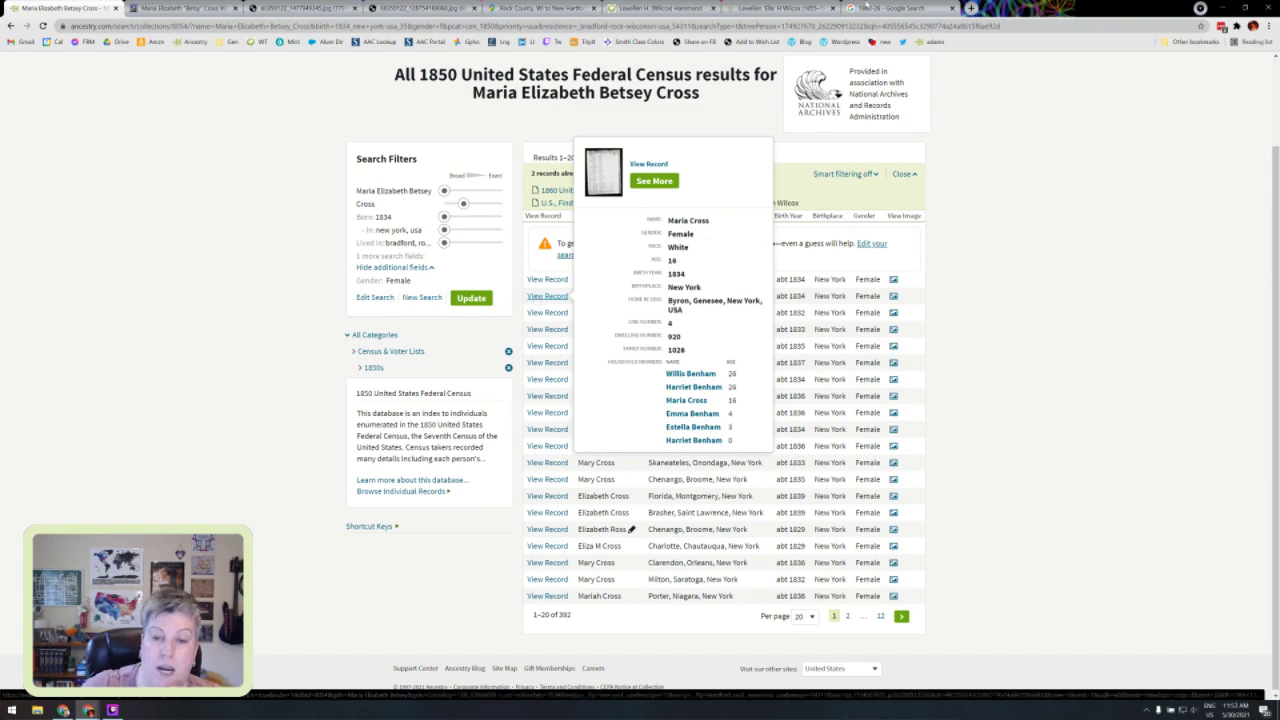
Step: Open the 1850 census record from Byron, Genesee, New York on Ancestry, attach it to the first wife and save its residence information
mouse_move(545, 297)
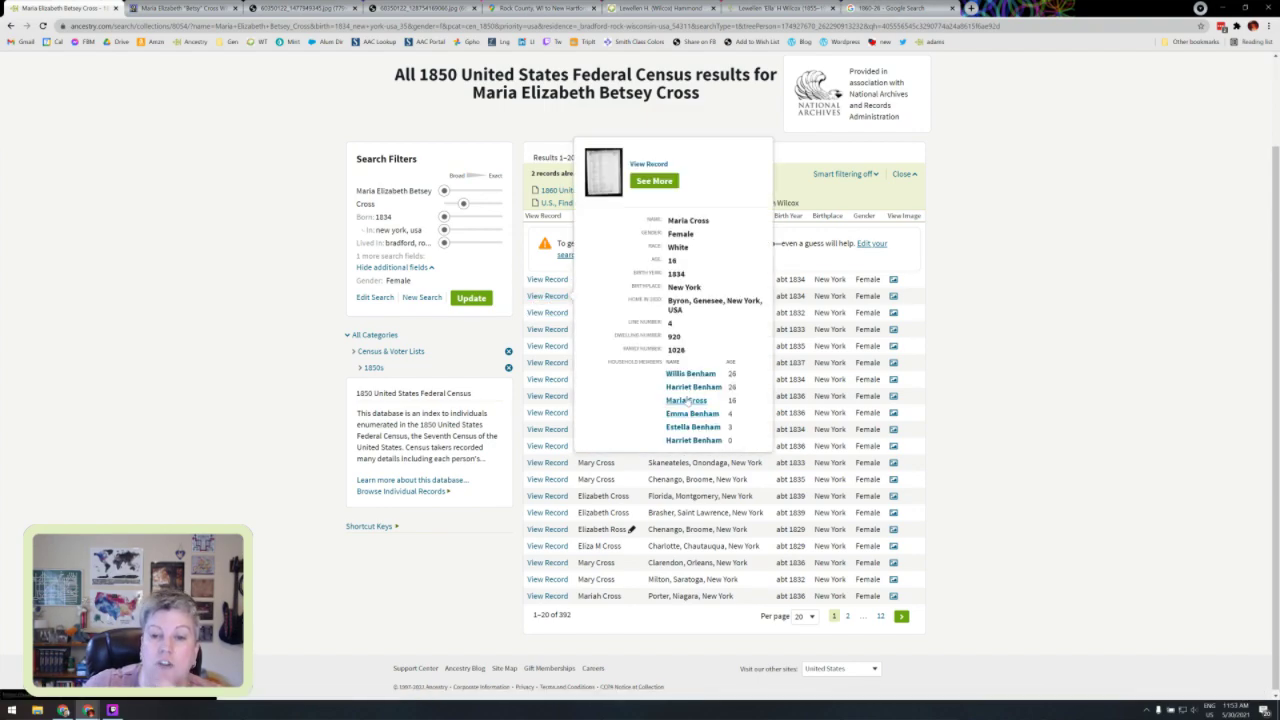
left_click(686, 400)
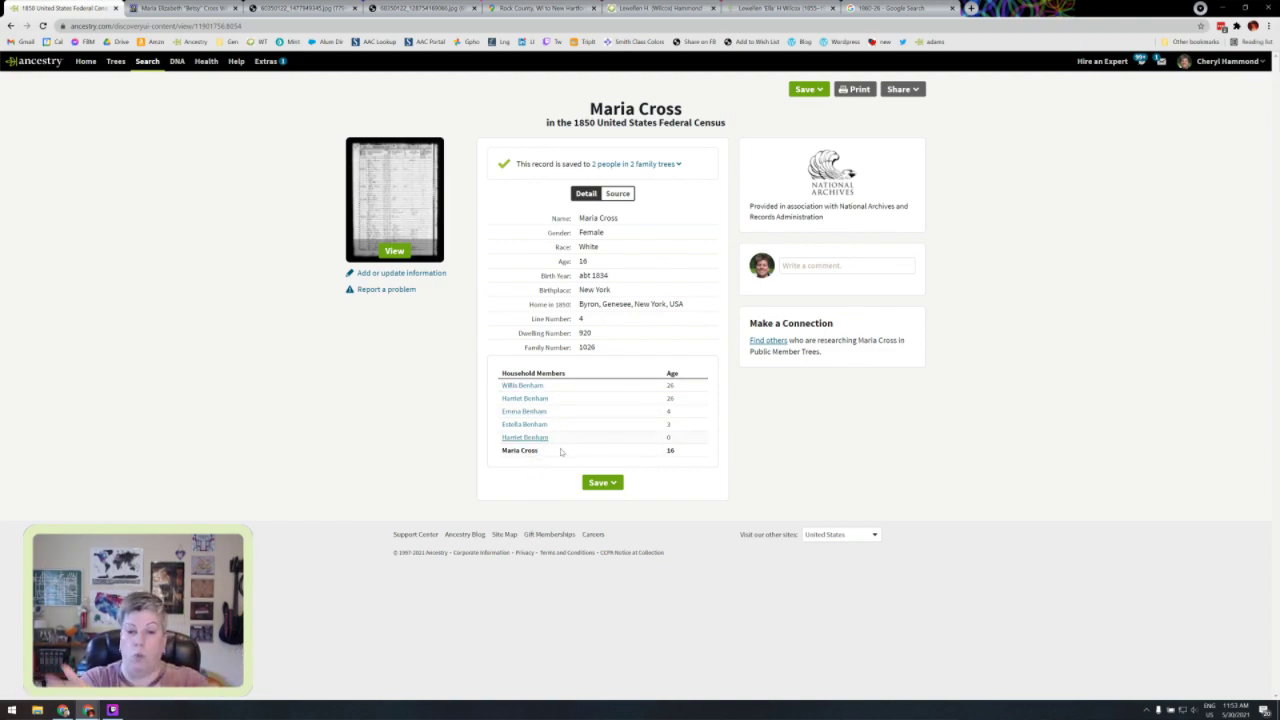
left_click(609, 487)
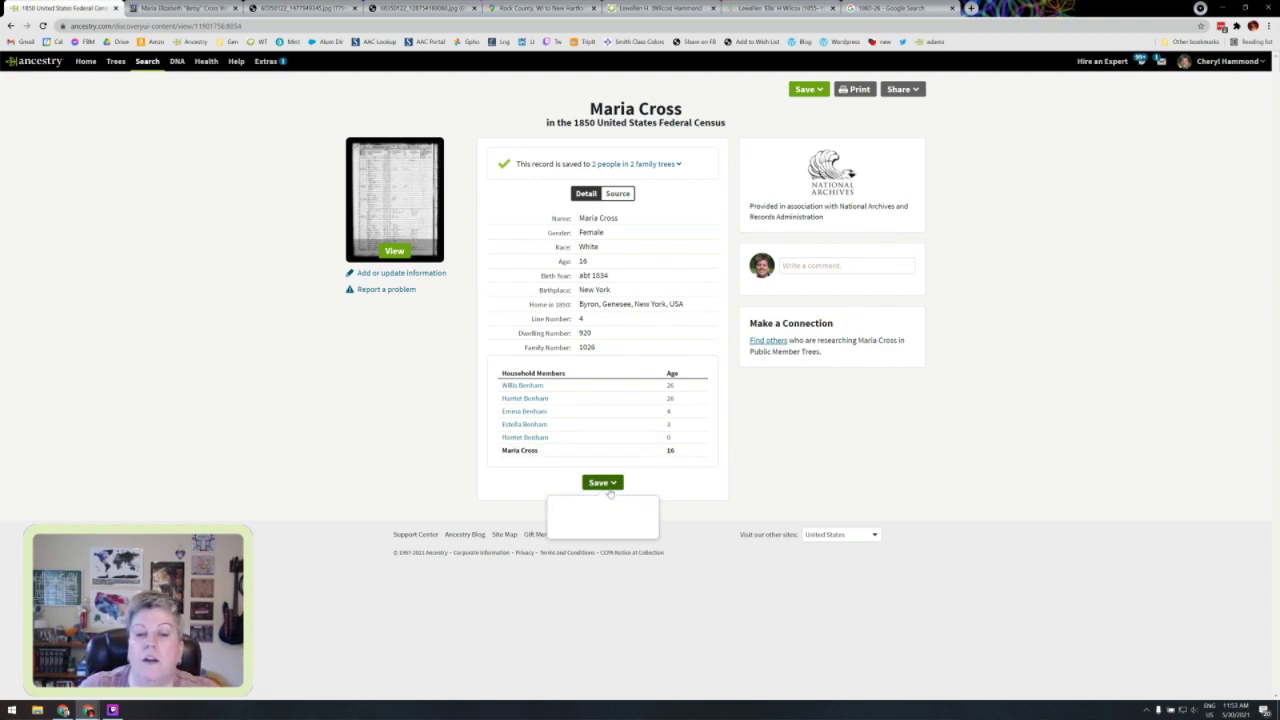
left_click(610, 506)
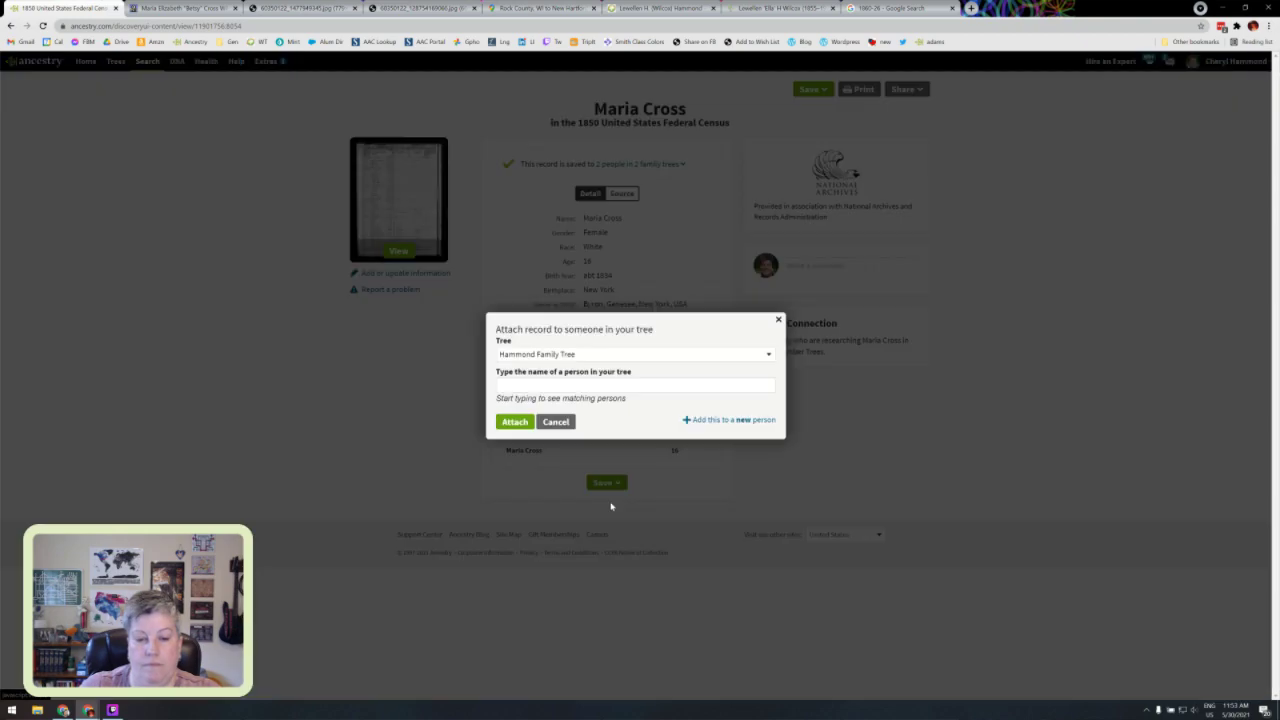
left_click(650, 386)
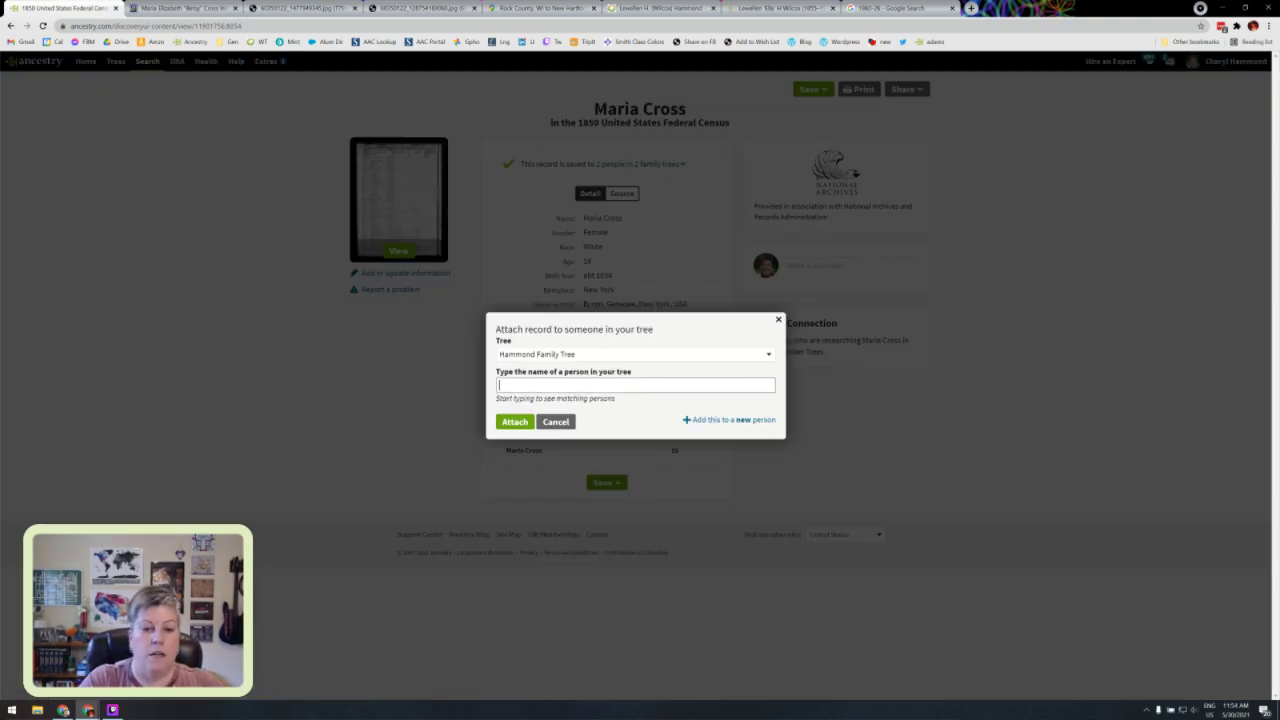
type("maria")
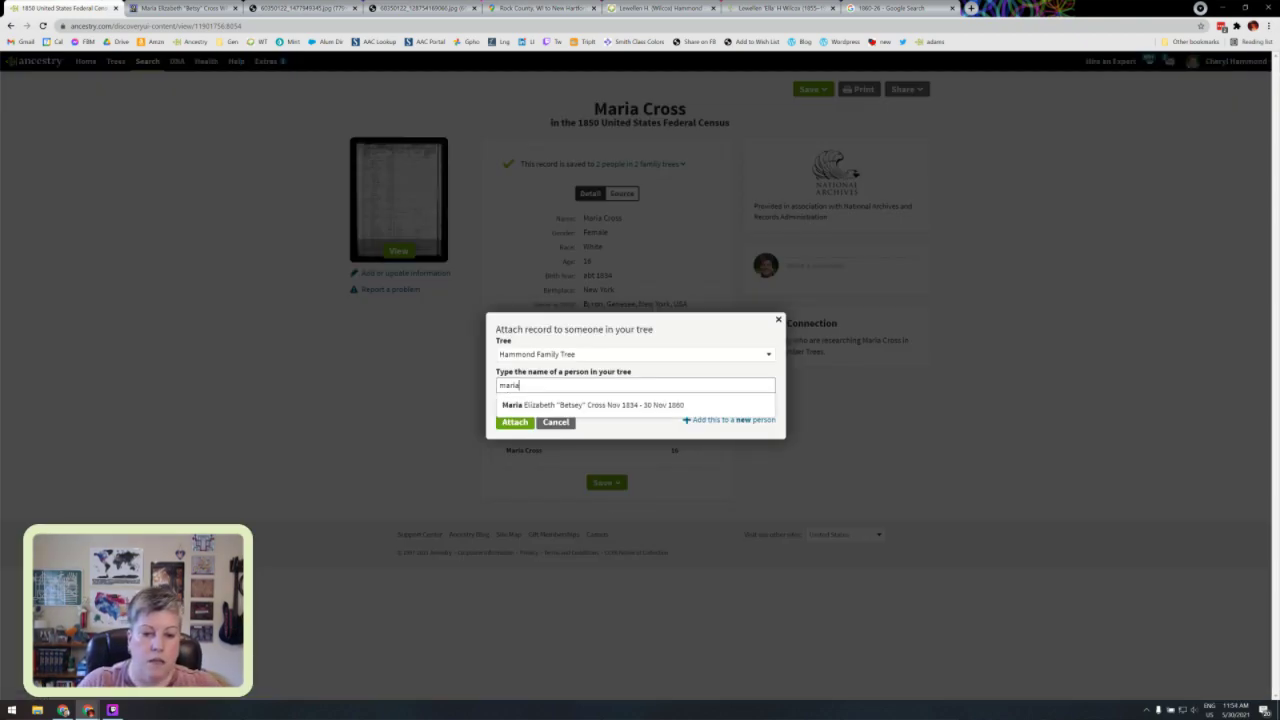
left_click(587, 405)
left_click(514, 421)
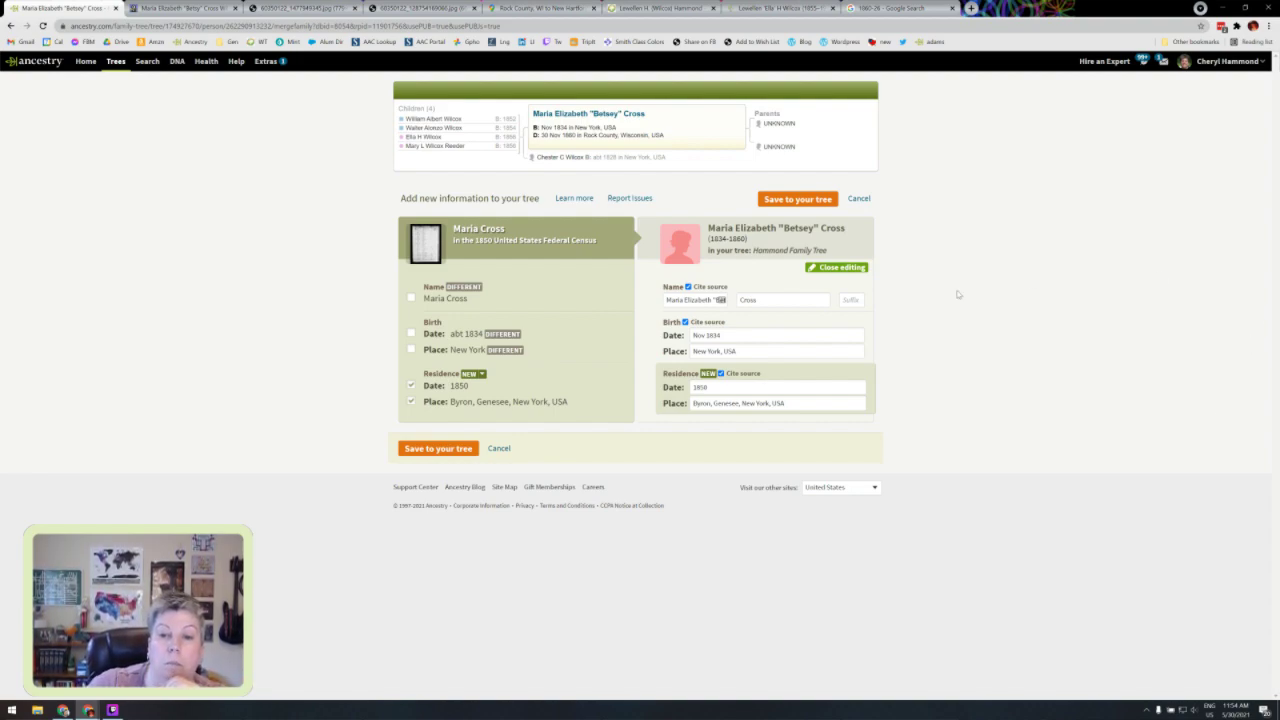
left_click(774, 203)
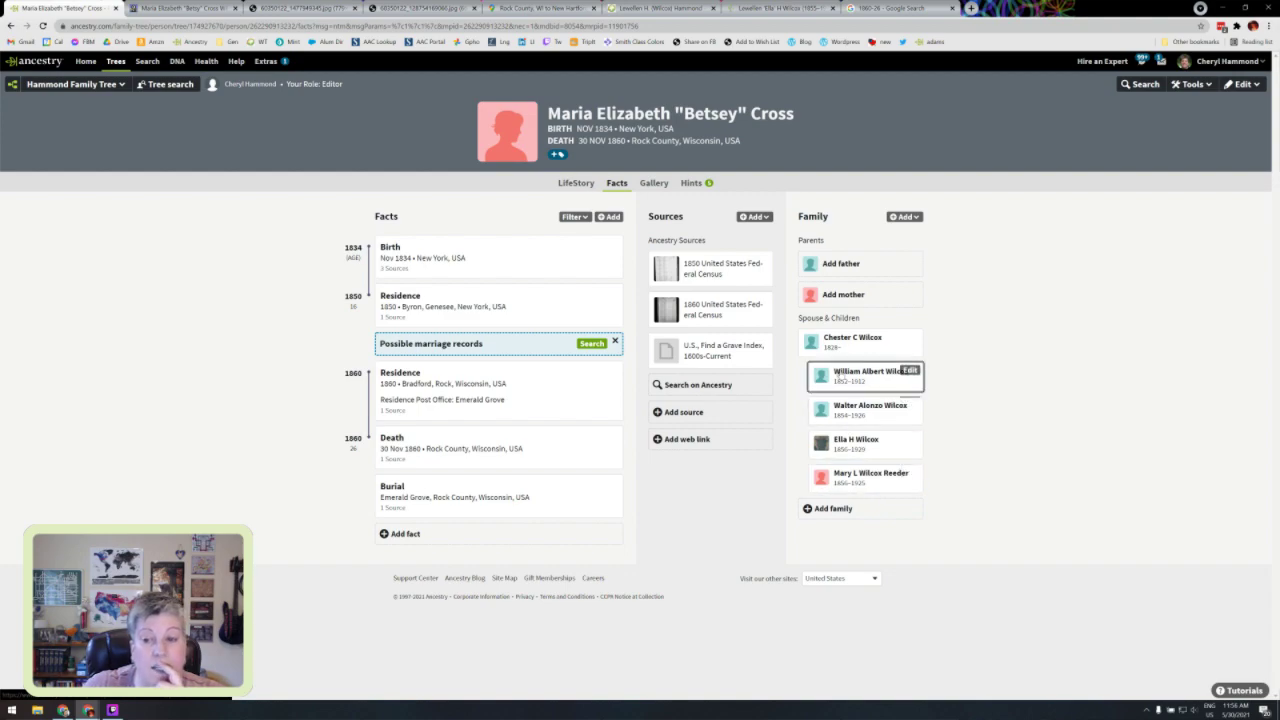
Step: Check the birth and death details of the last daughter listed in her quick edit form and close it without saving
left_click(913, 476)
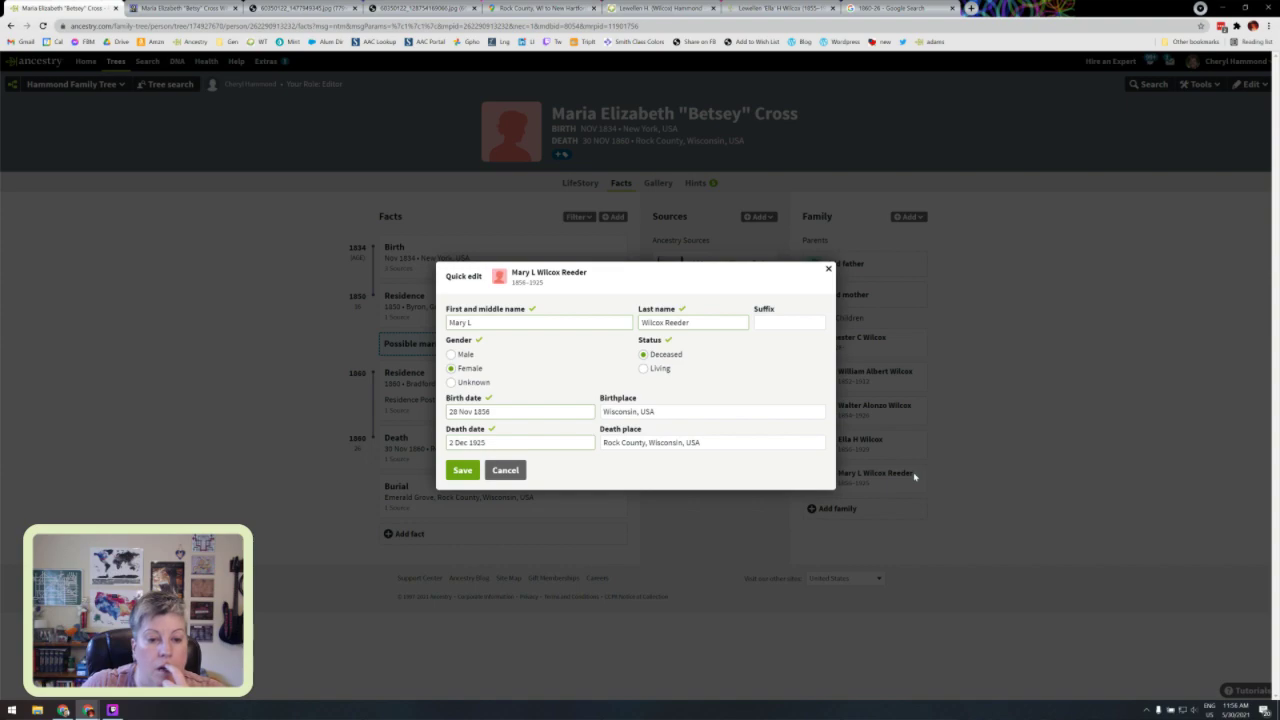
left_click(503, 469)
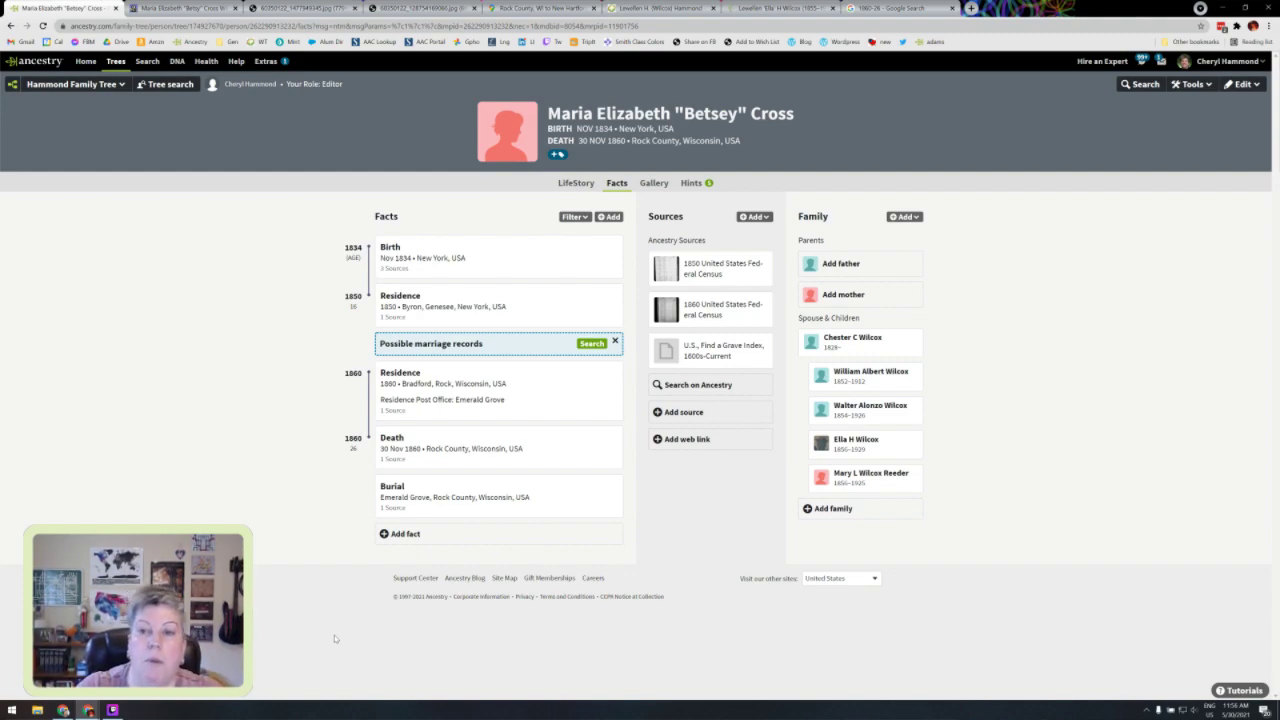
Step: Add a new person as the first wife's father, entering his first name and middle initial, and save him to the tree
left_click(865, 273)
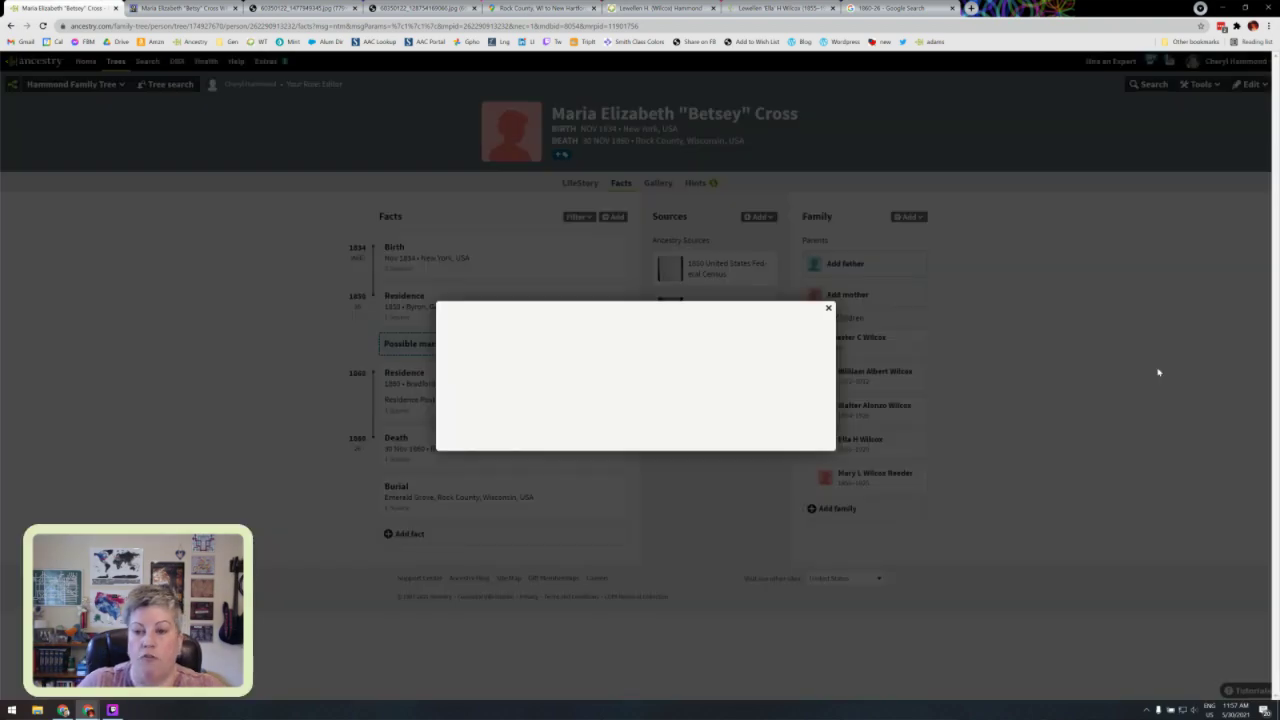
type("Willia")
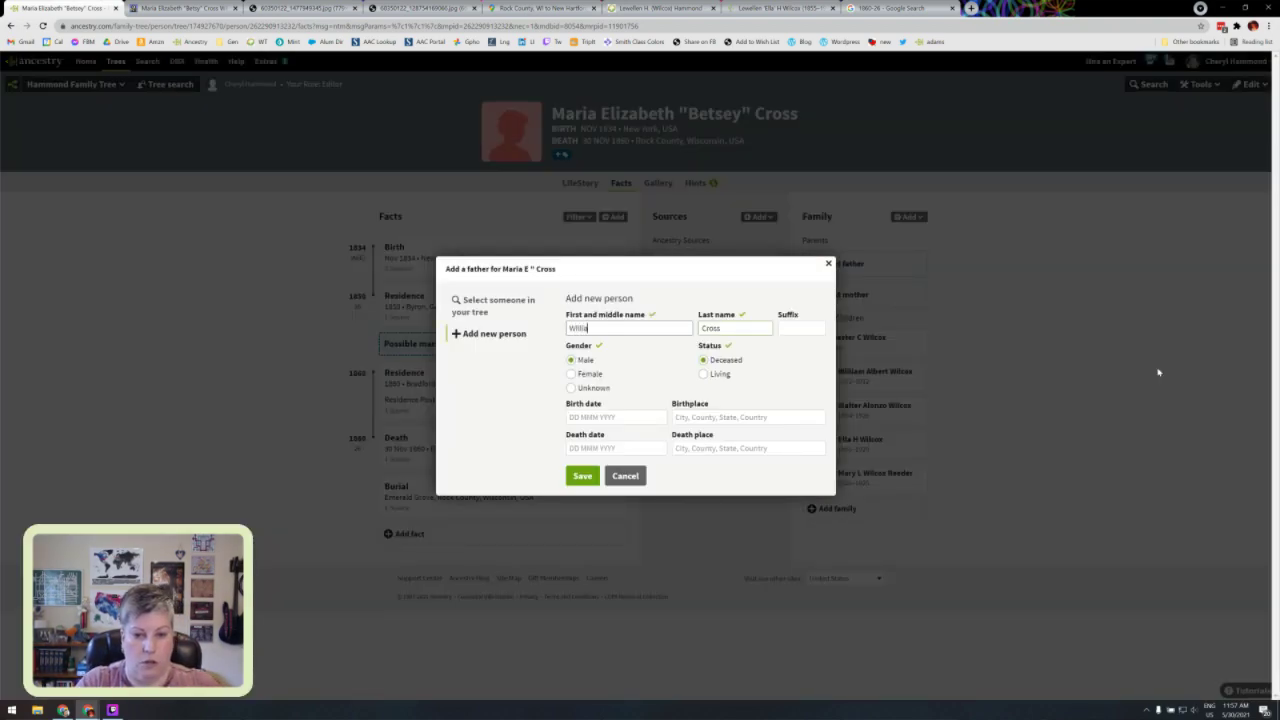
type("m O")
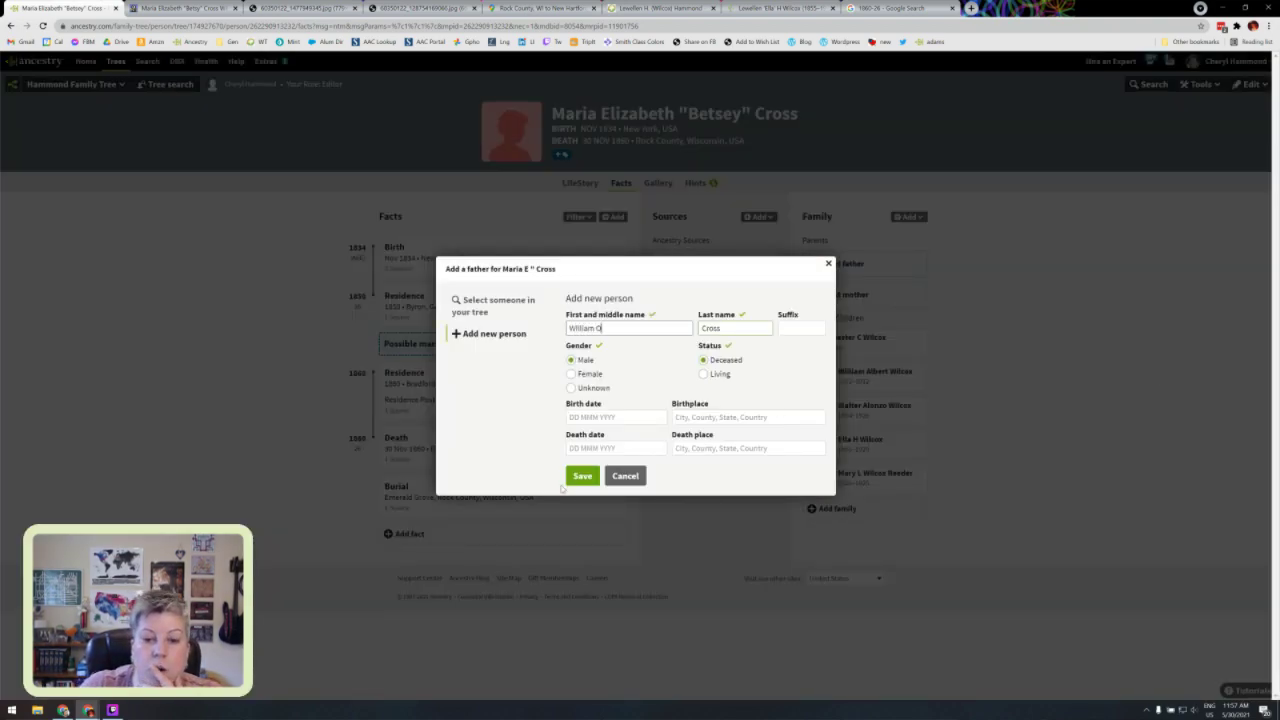
left_click(580, 476)
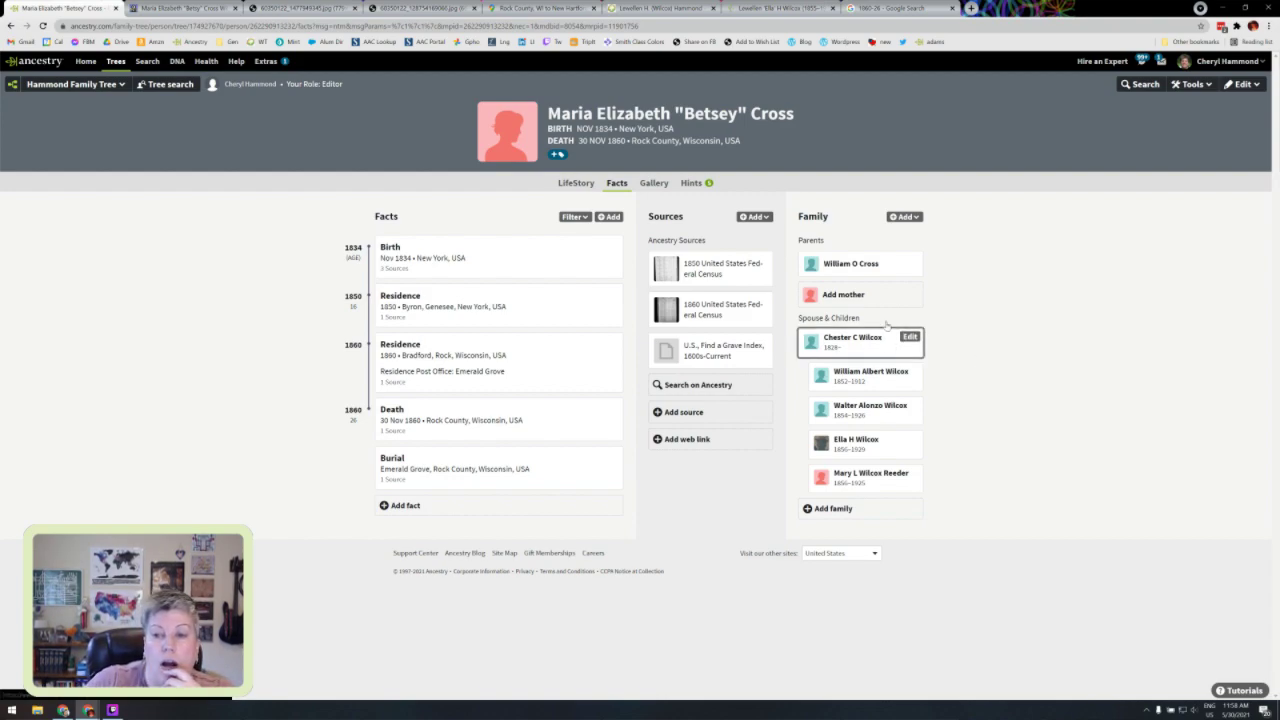
Step: Open the profile of the first wife's father and go through his new record hints
left_click(884, 279)
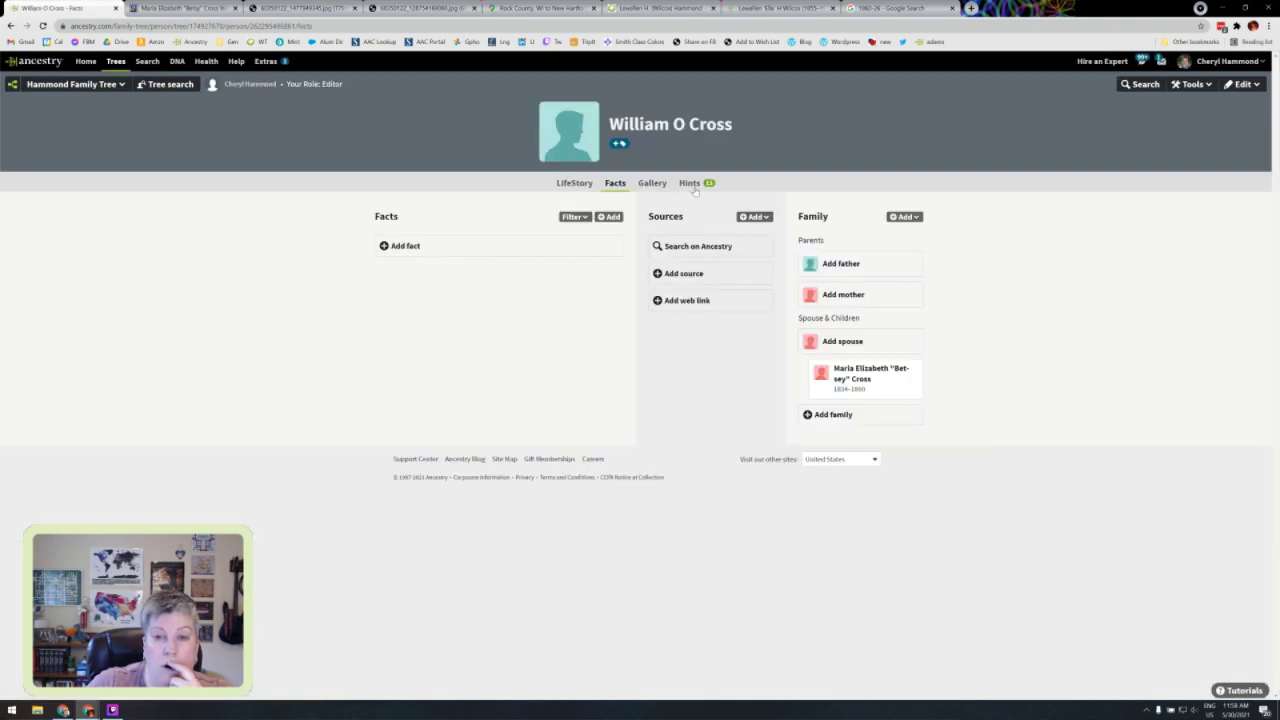
left_click(690, 184)
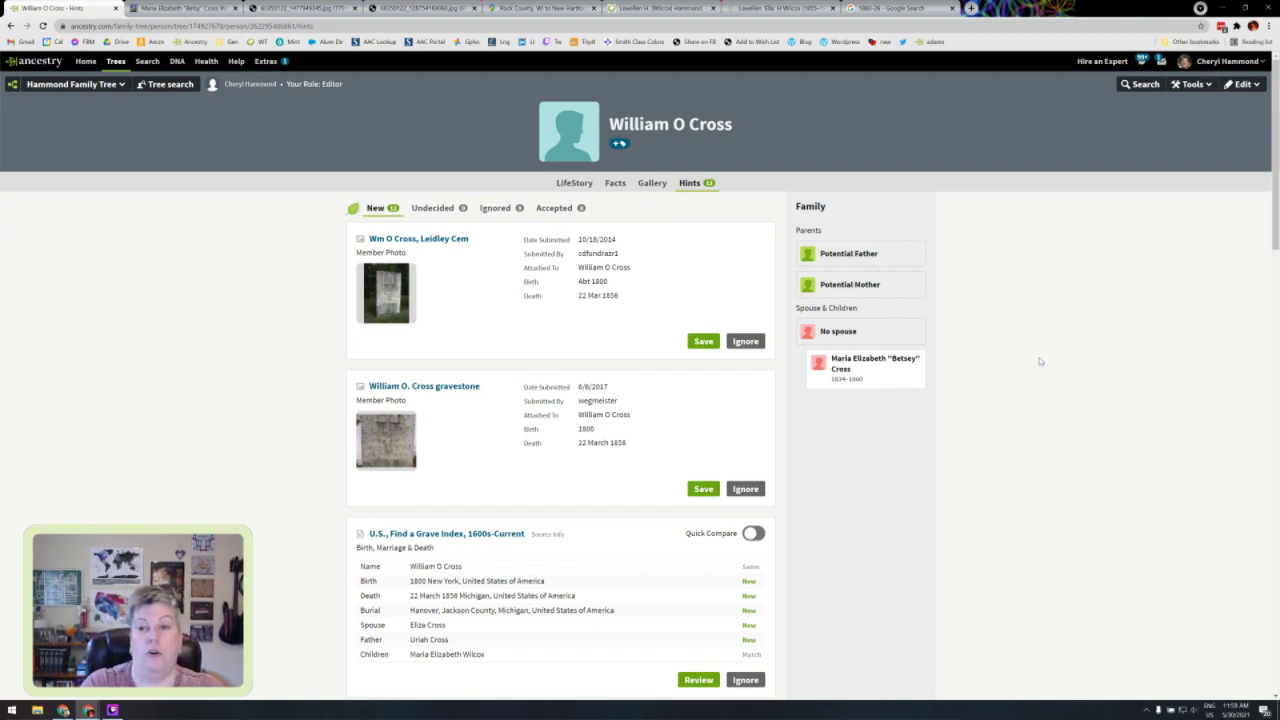
scroll(1040, 361, "down", 5)
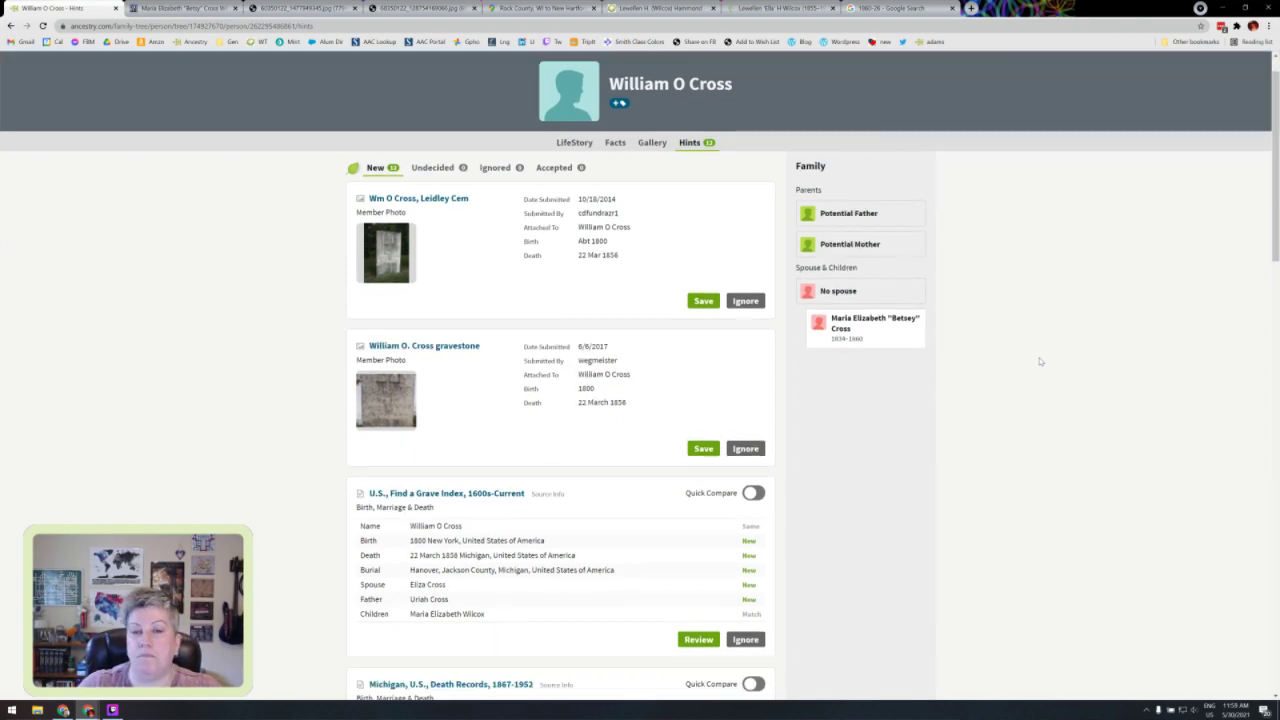
scroll(1043, 359, "down", 2)
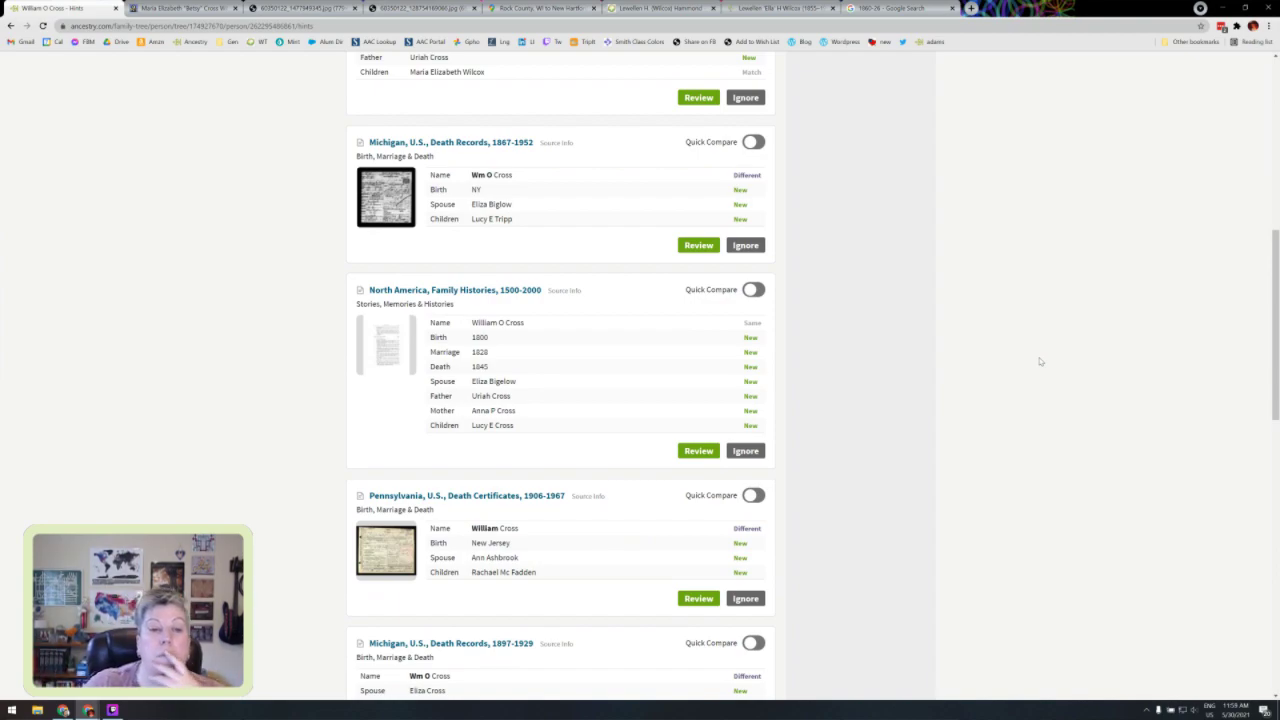
Step: Read the lineage book page and the page before it in the father's North America, Family Histories, 1500-2000 hint
left_click(385, 352)
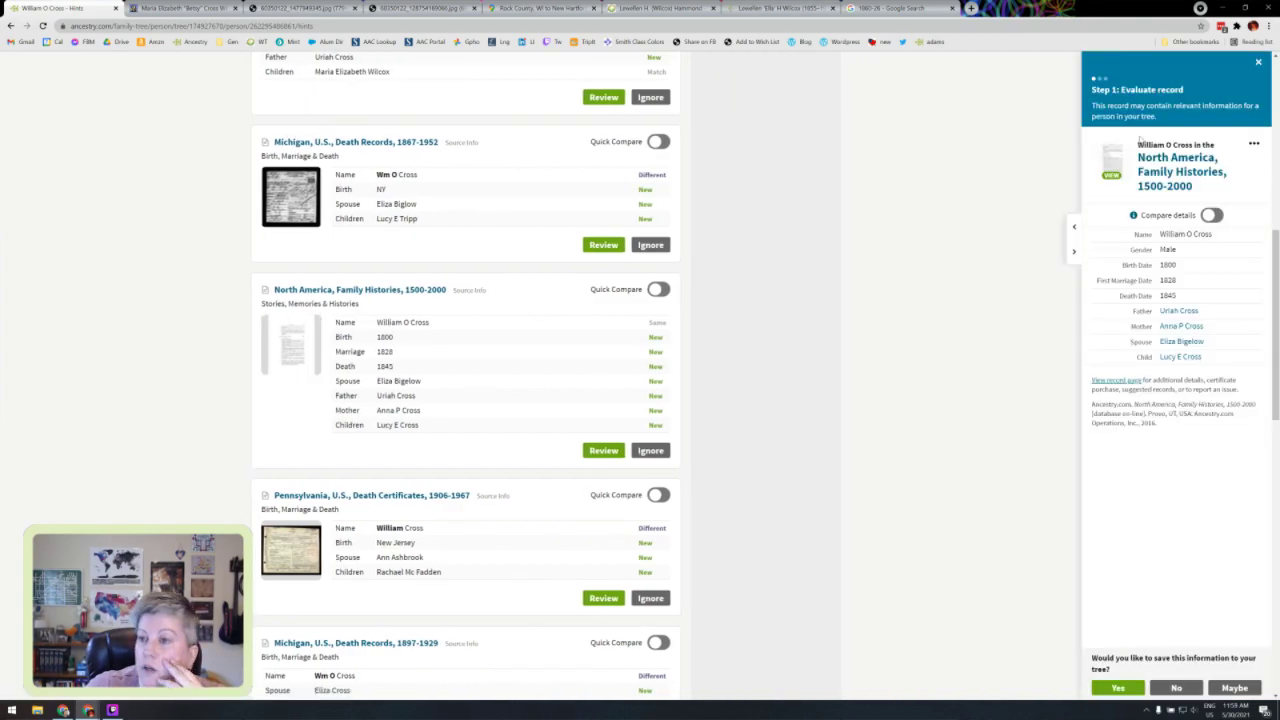
left_click(1112, 162)
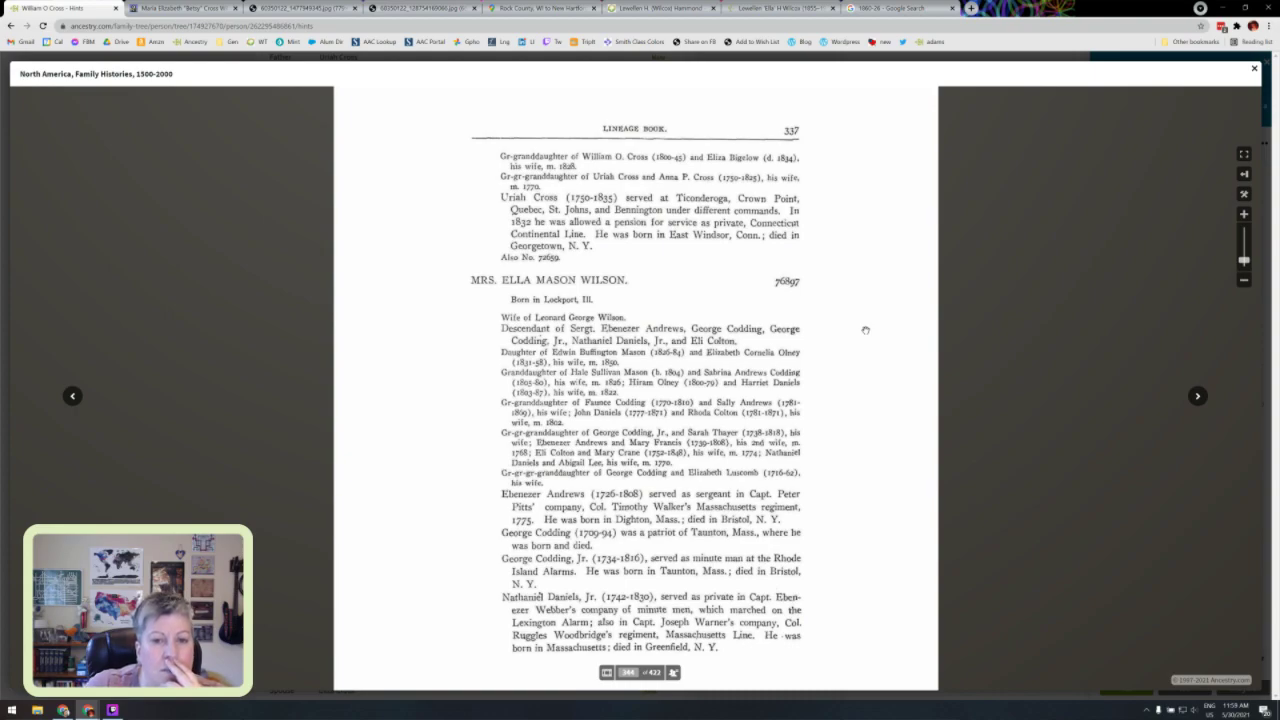
left_click(71, 397)
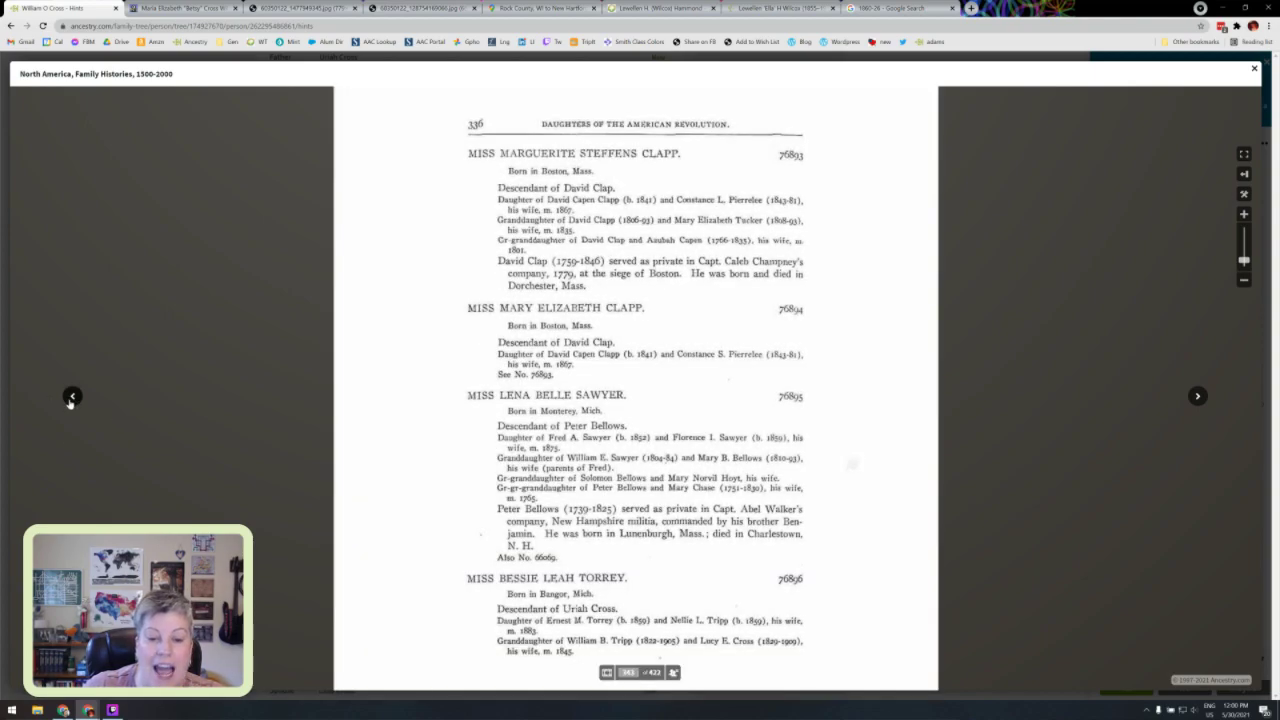
left_click(1198, 397)
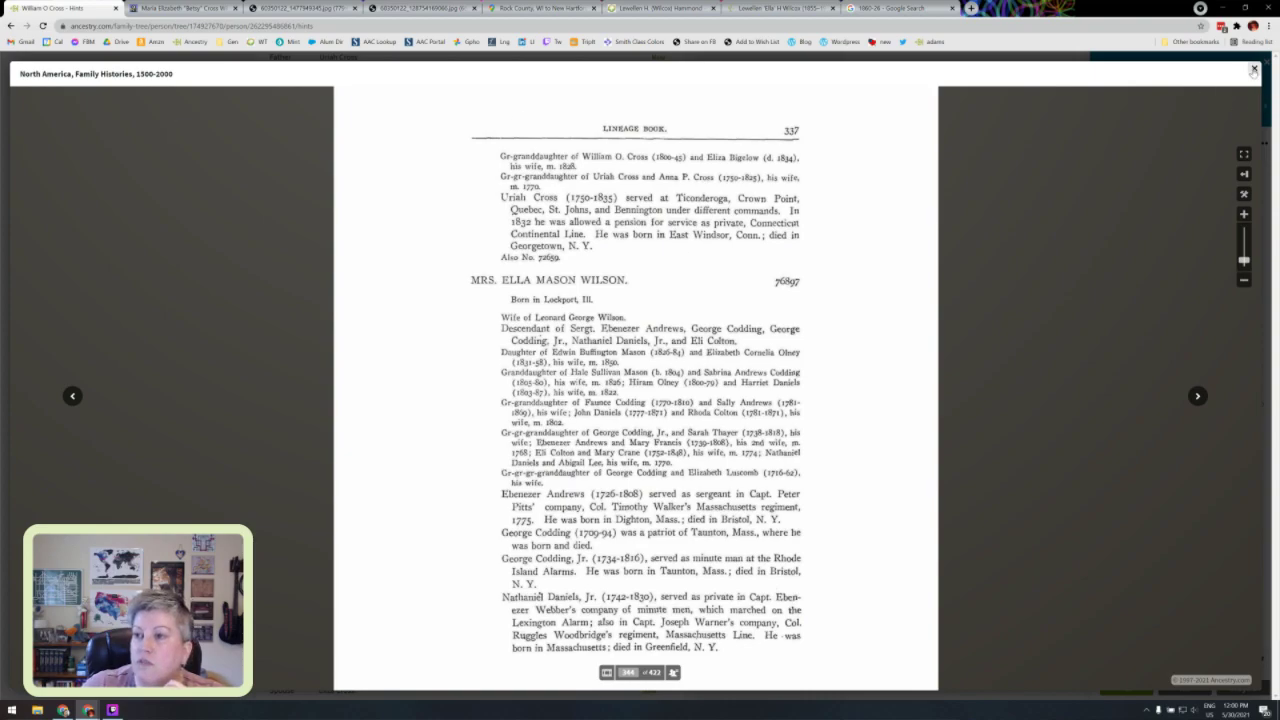
left_click(1254, 70)
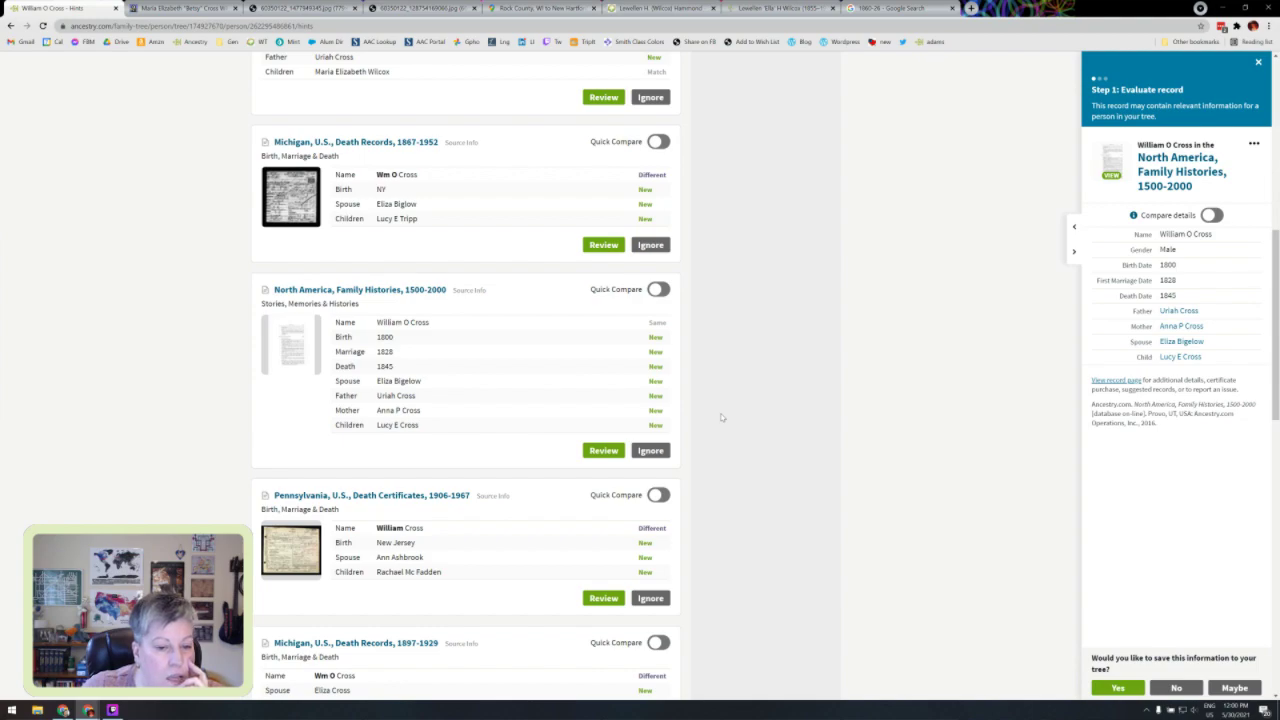
Step: Compare the spouses and marriage details in the father's remaining death, marriage and census hints
scroll(721, 417, "down", 5)
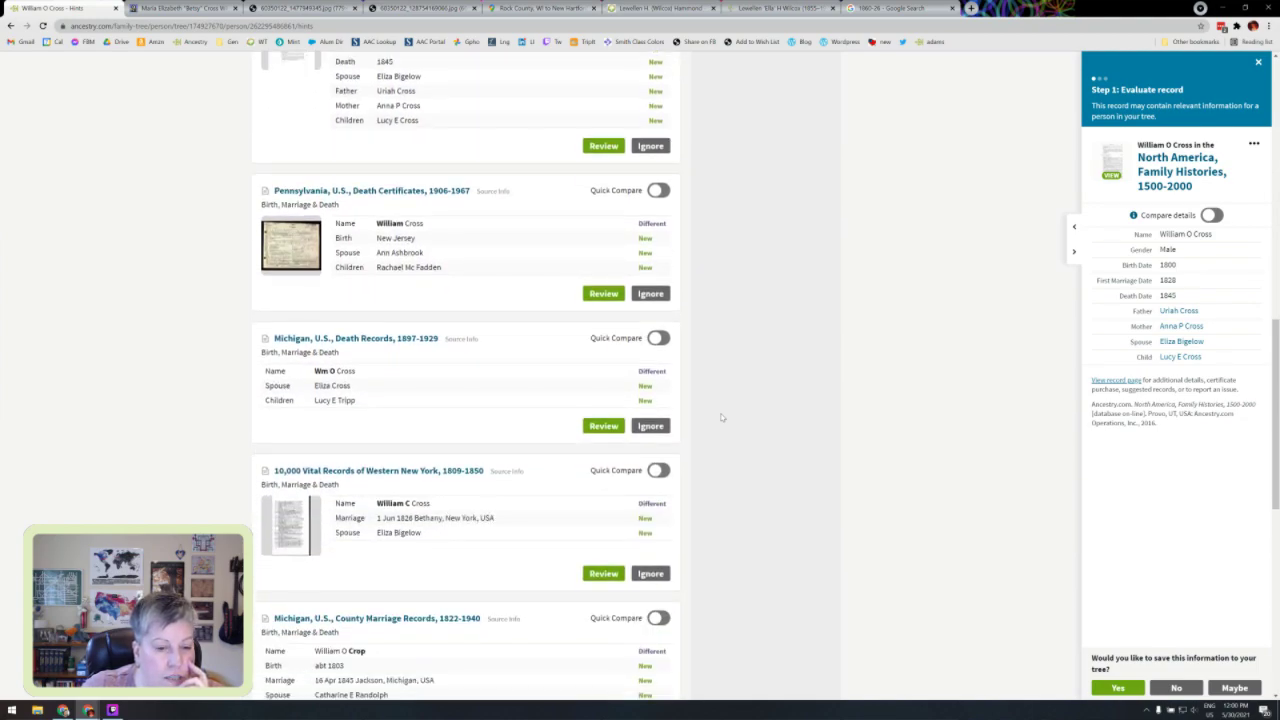
scroll(721, 417, "down", 1)
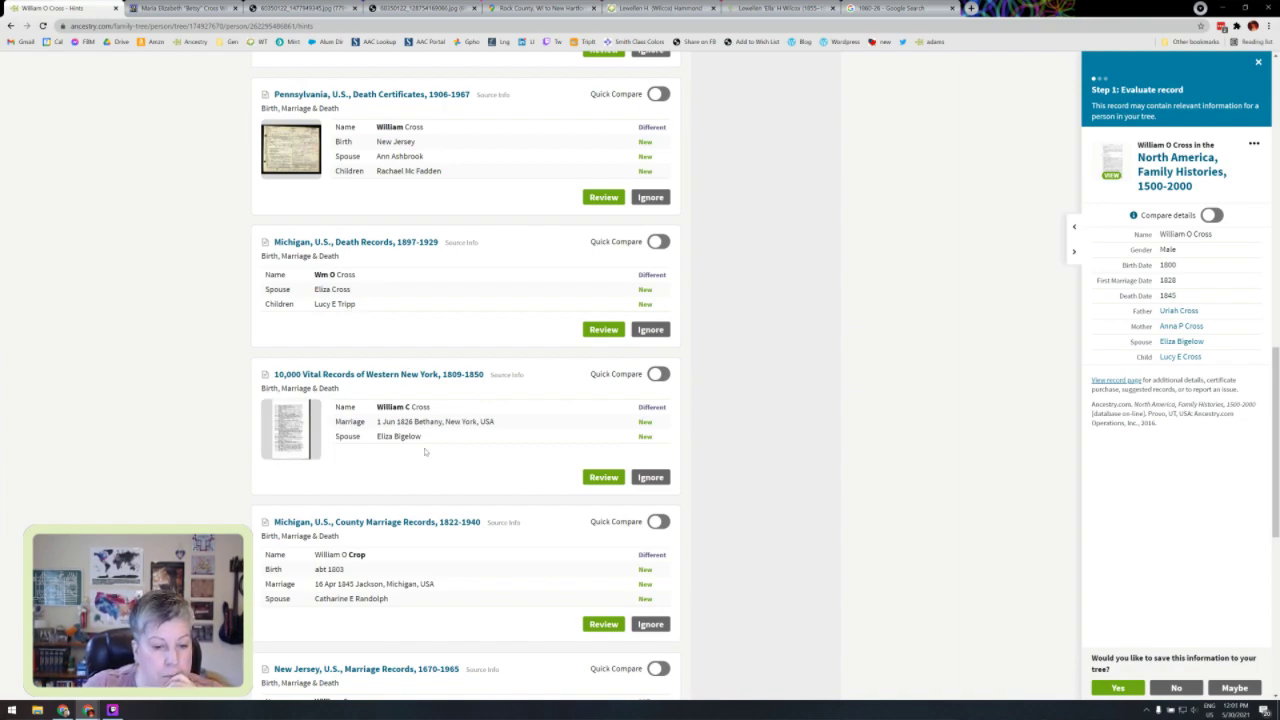
scroll(424, 452, "down", 1)
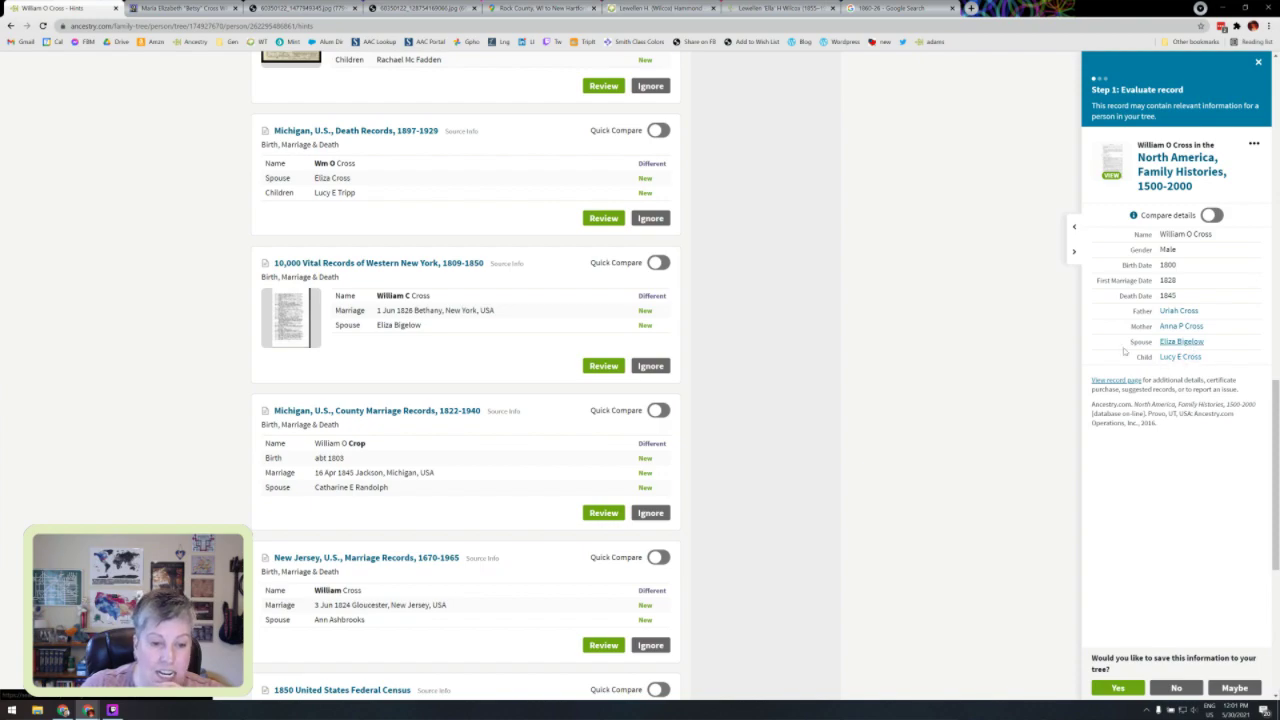
scroll(1011, 325, "up", 3)
scroll(1011, 323, "up", 10)
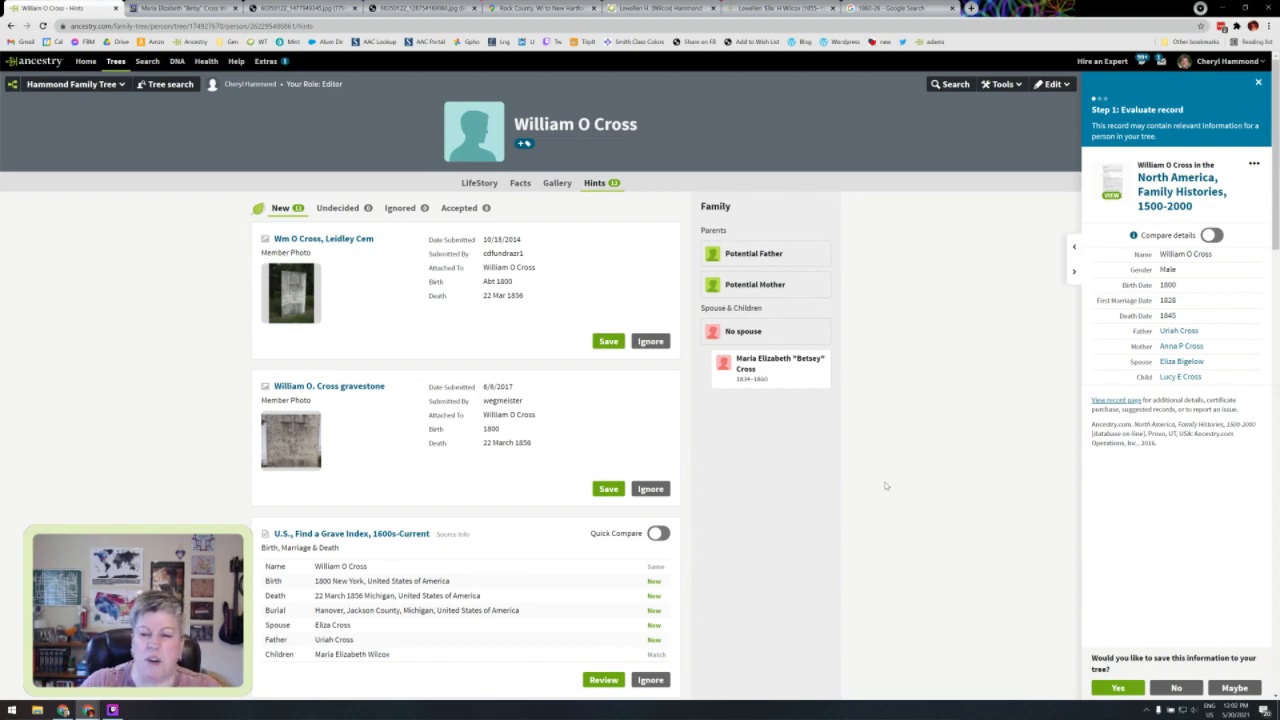
scroll(835, 453, "down", 2)
scroll(835, 453, "up", 2)
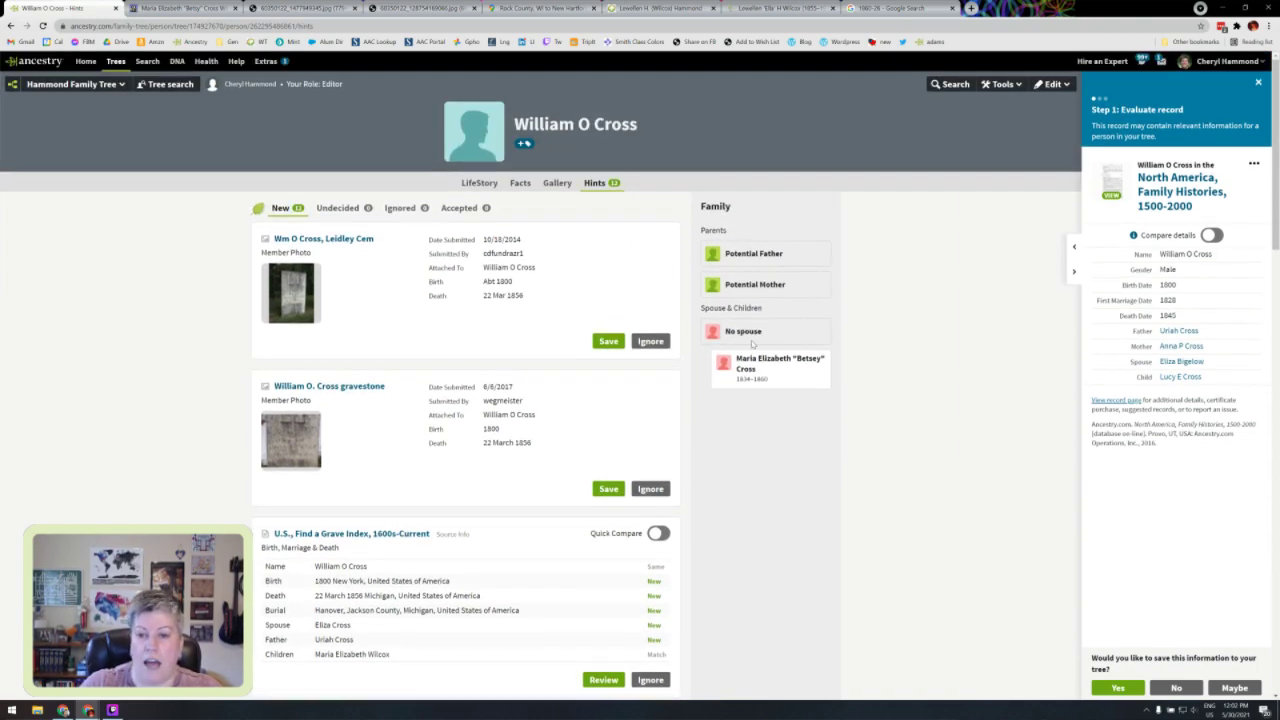
Step: Add a new person as the father's spouse, entering her first name and maiden name, with the first wife kept as their child
left_click(520, 184)
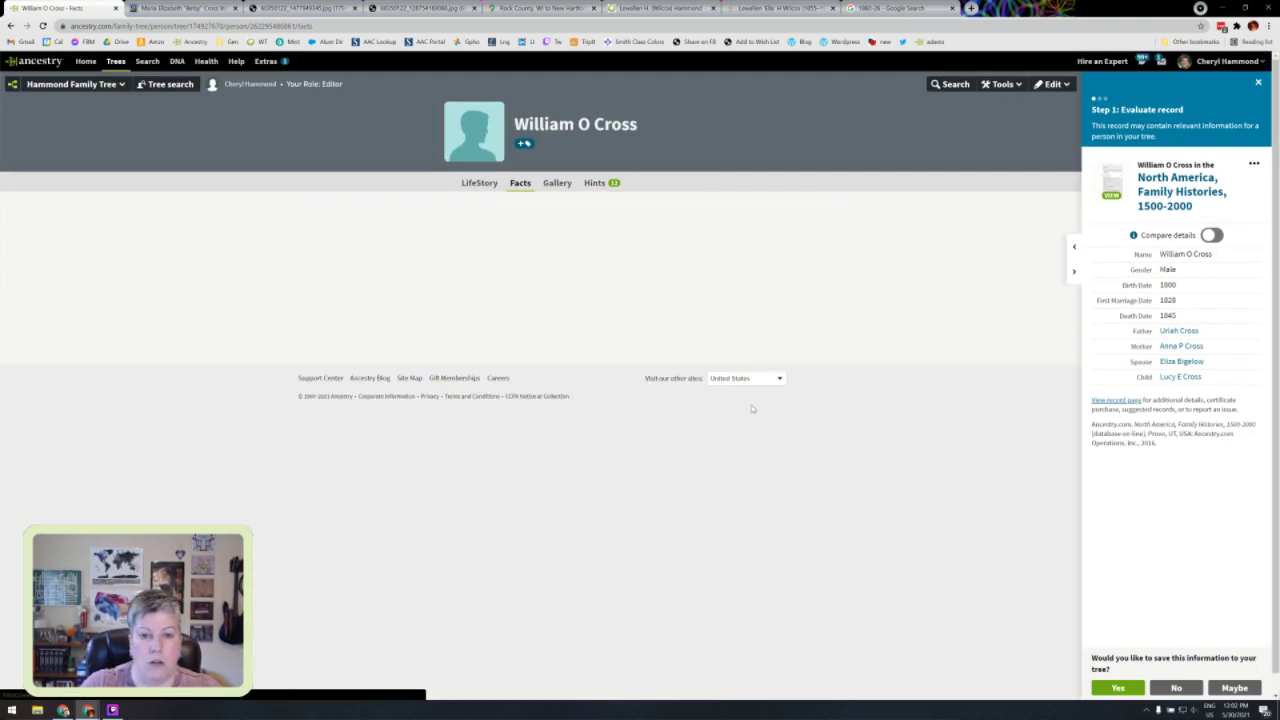
left_click(749, 348)
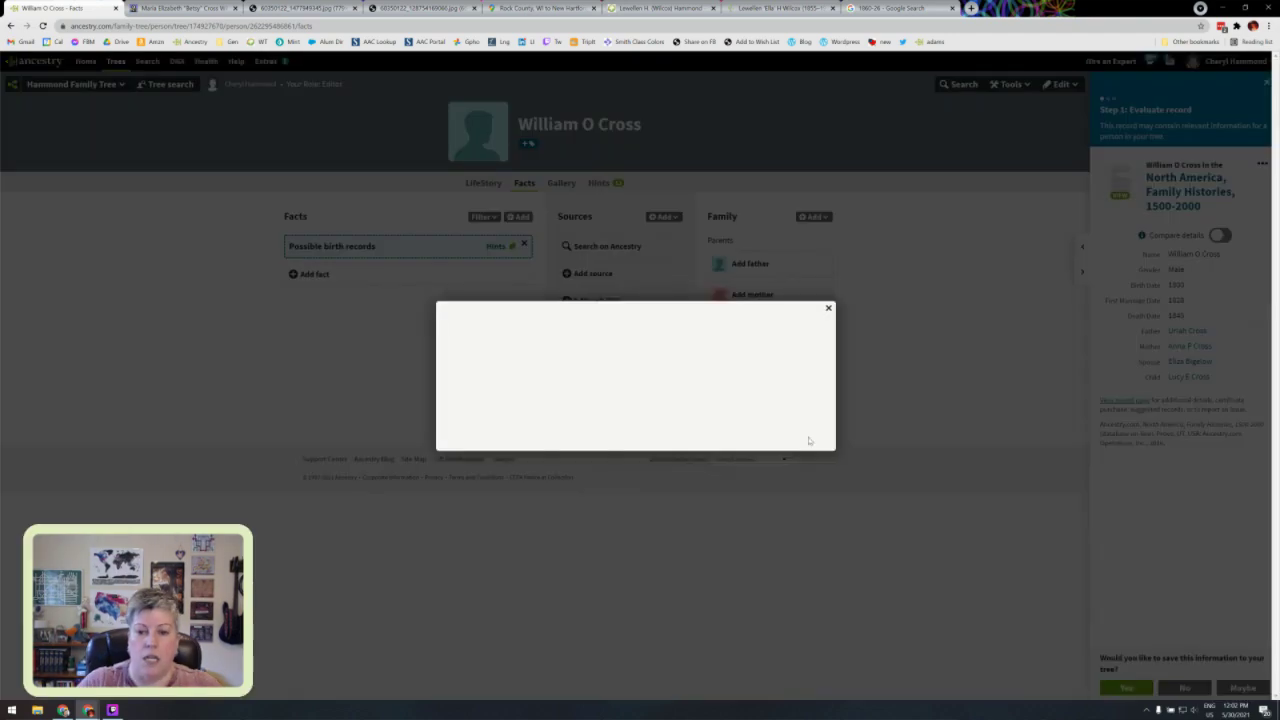
type("E")
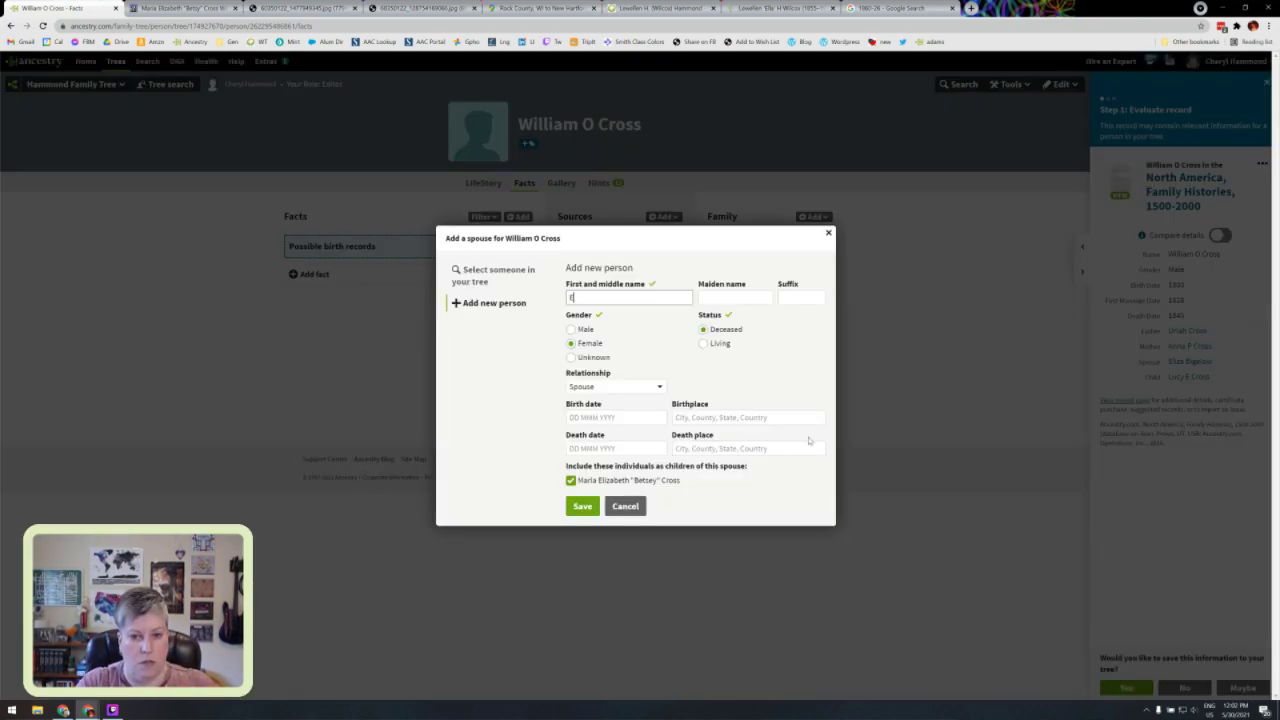
type("lizab")
key("Tab")
type("Bigelow")
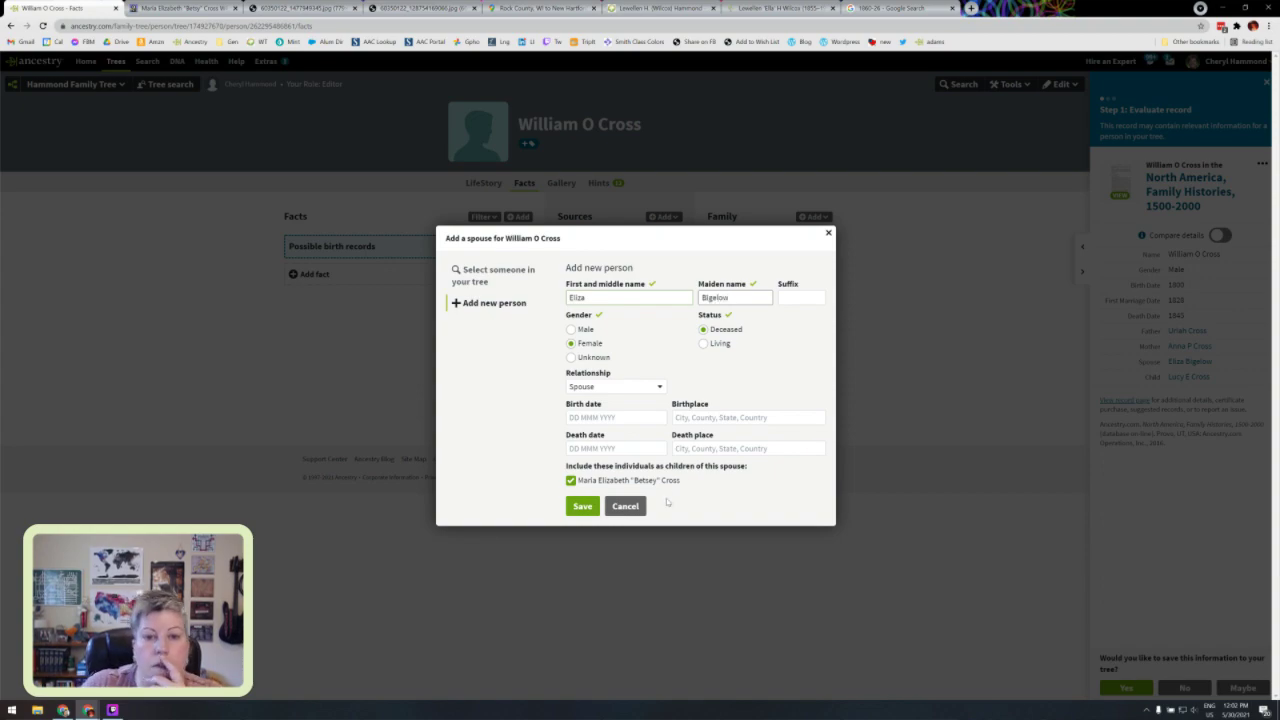
left_click(591, 510)
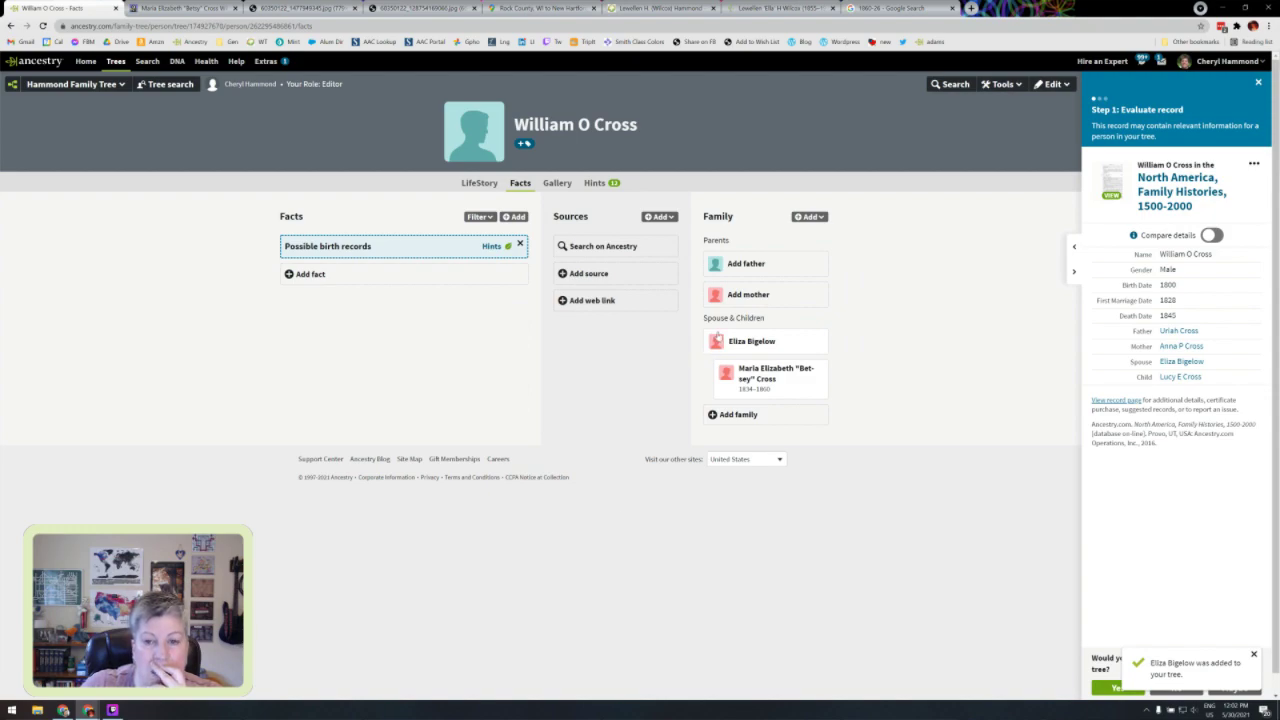
Step: Review the father's hint from 10,000 Vital Records of Western New York, 1809-1850 and choose to save its information to the tree
left_click(597, 183)
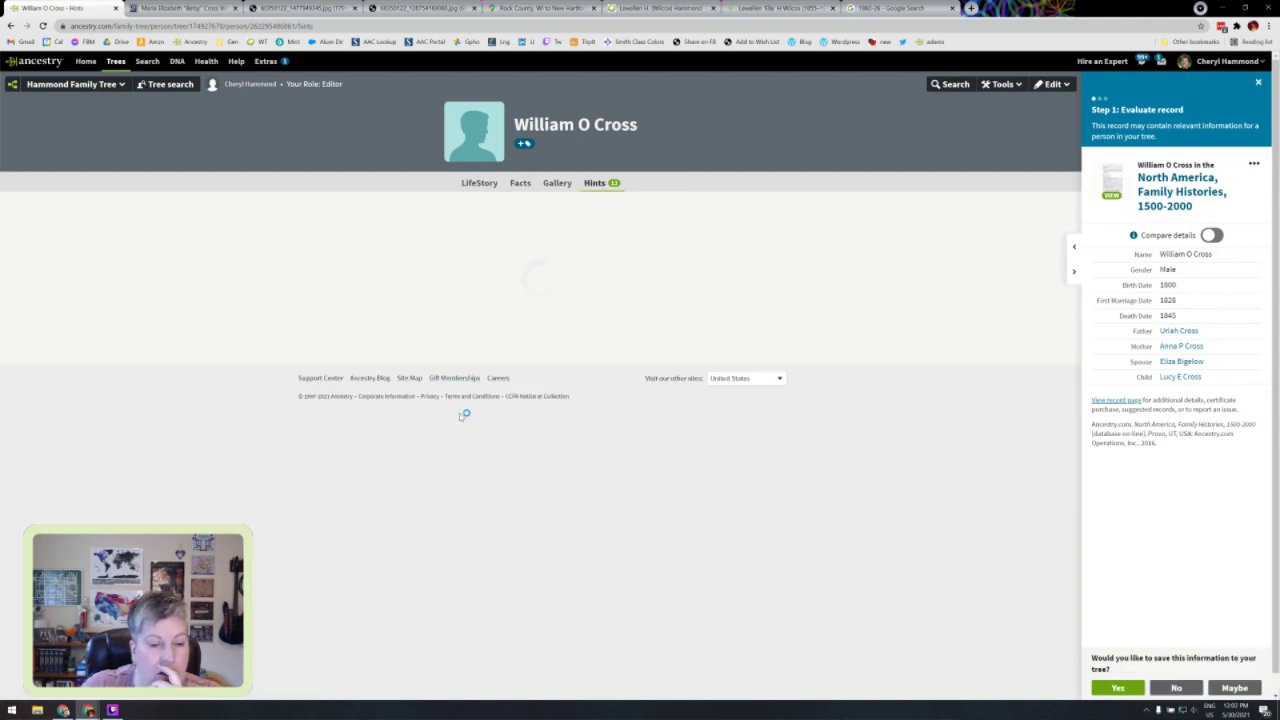
scroll(459, 414, "down", 4)
scroll(459, 417, "down", 5)
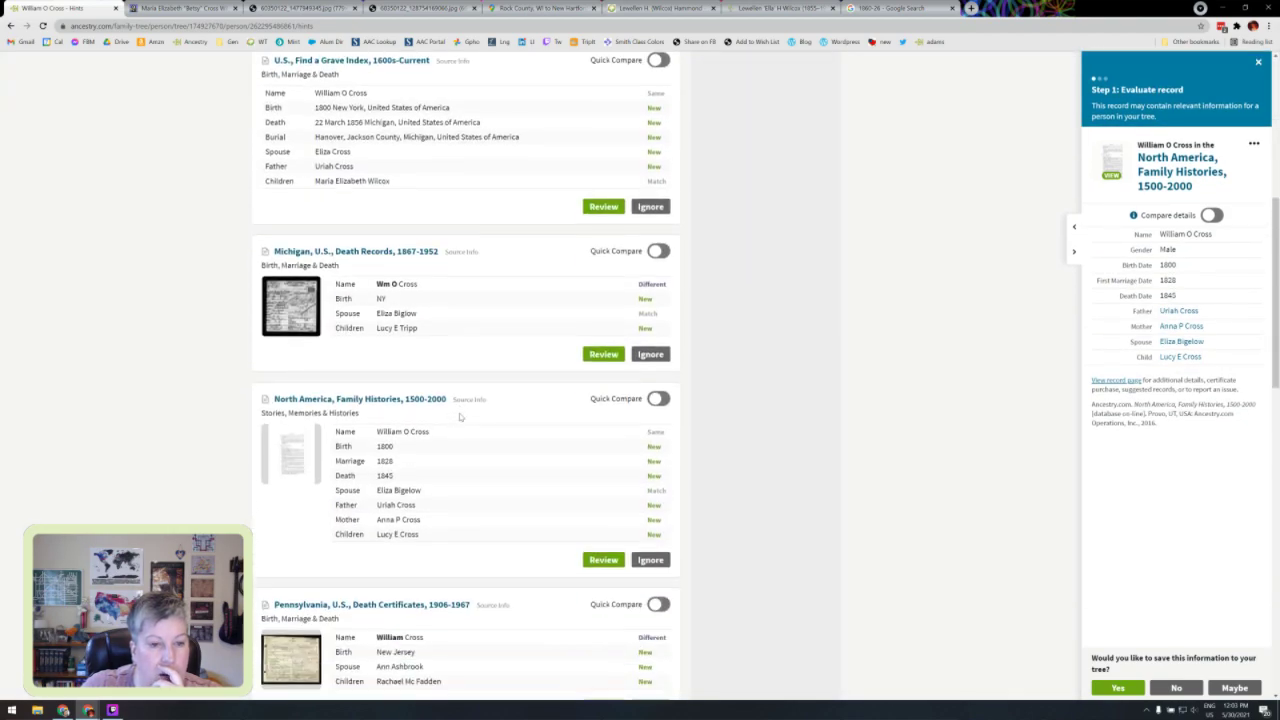
scroll(460, 417, "down", 2)
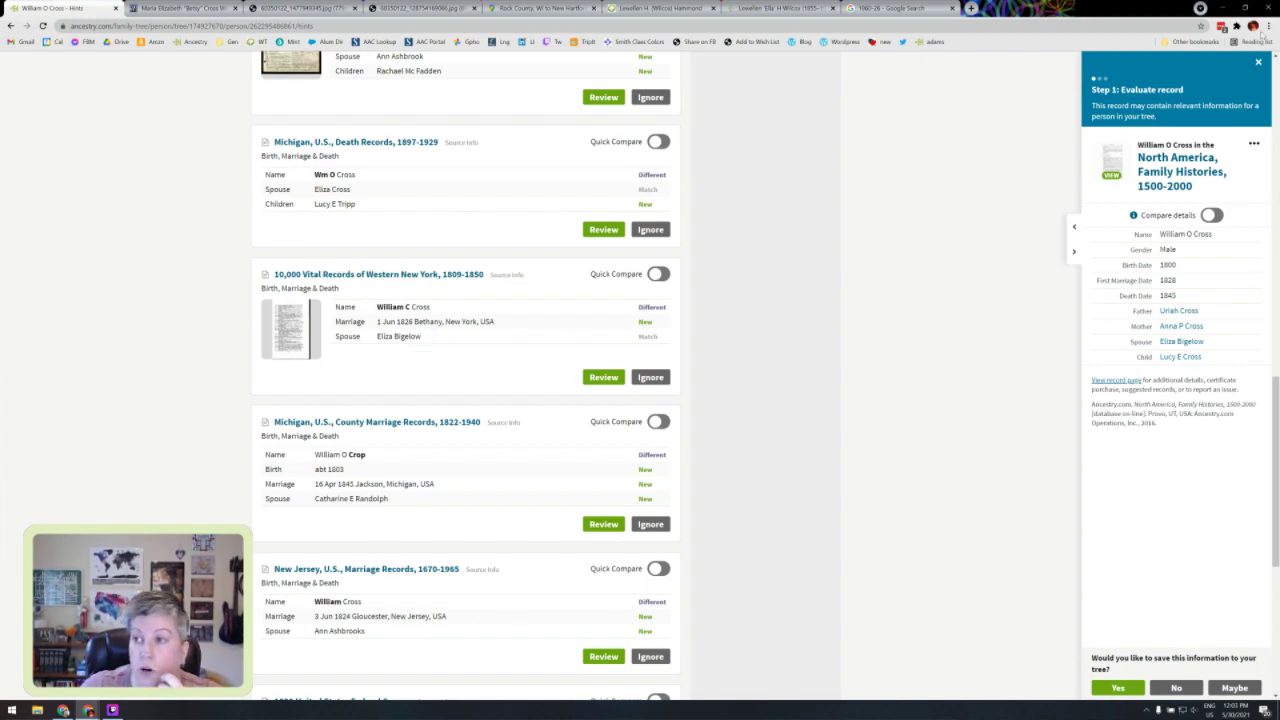
left_click(1258, 62)
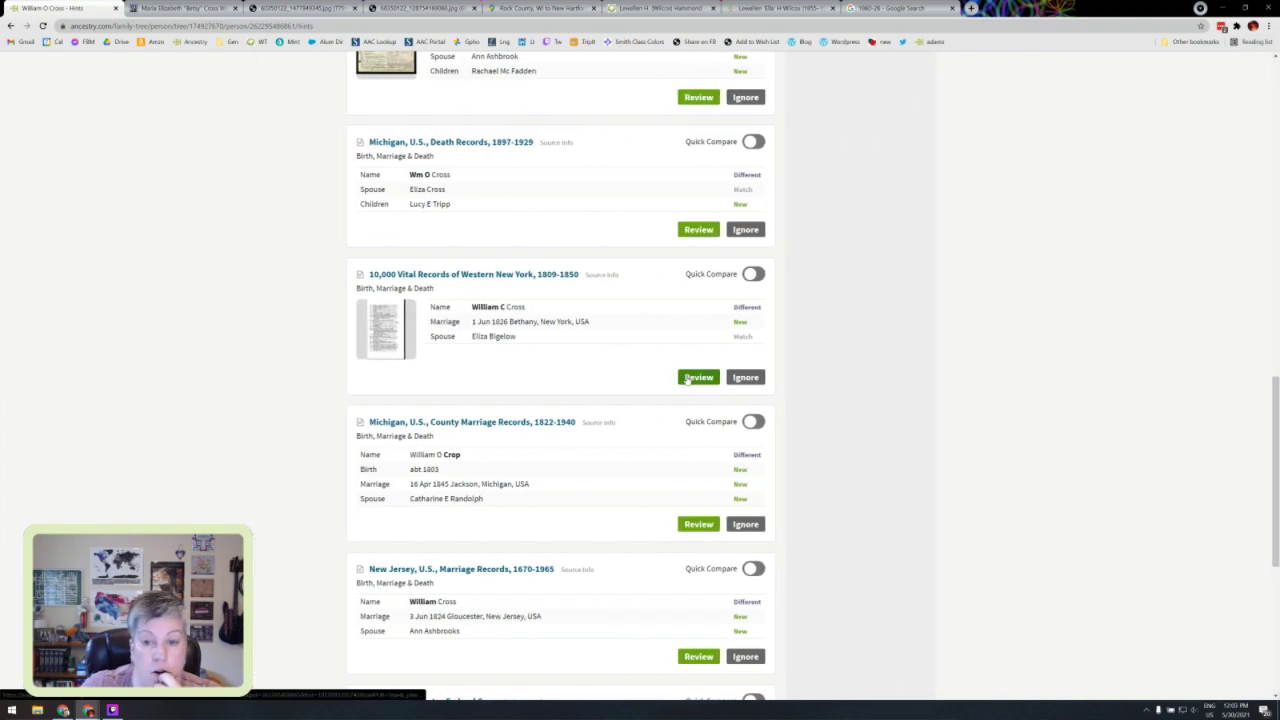
left_click(698, 376)
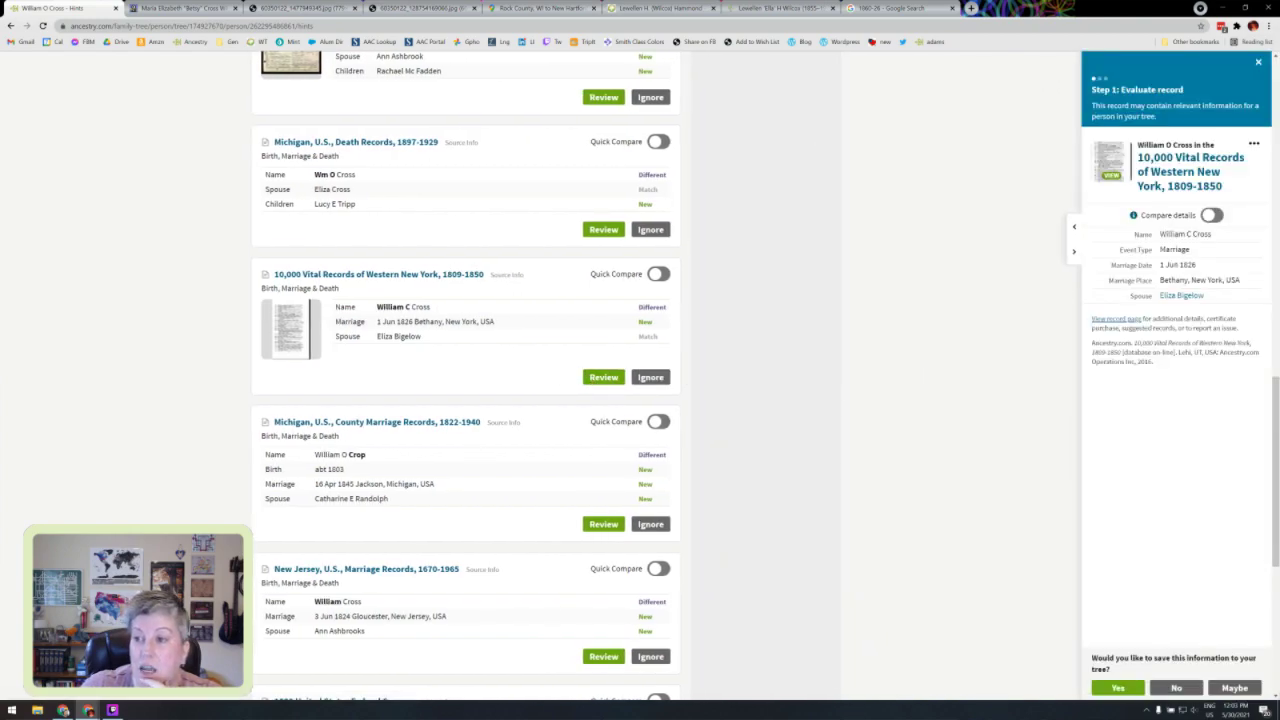
left_click(1117, 688)
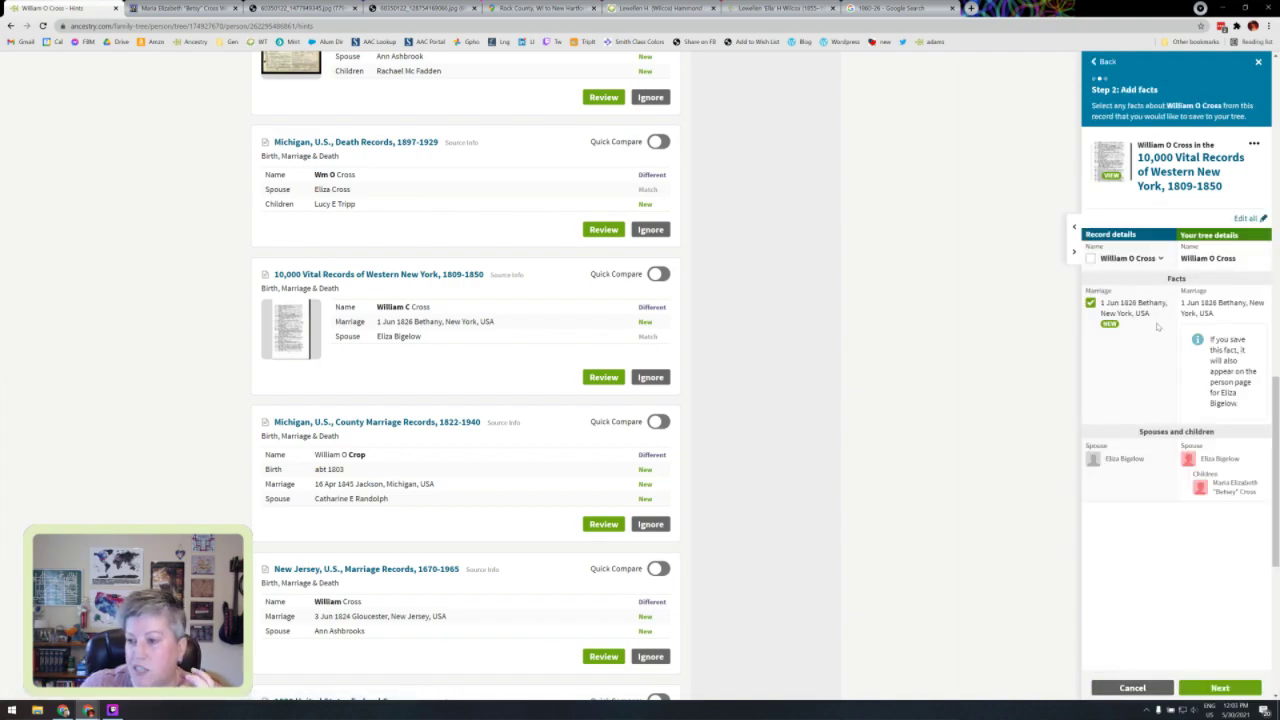
Step: Cite the marriage record as a source for the father's name and set the marriage place to Bethany, Genesee, New York, USA
left_click(1248, 219)
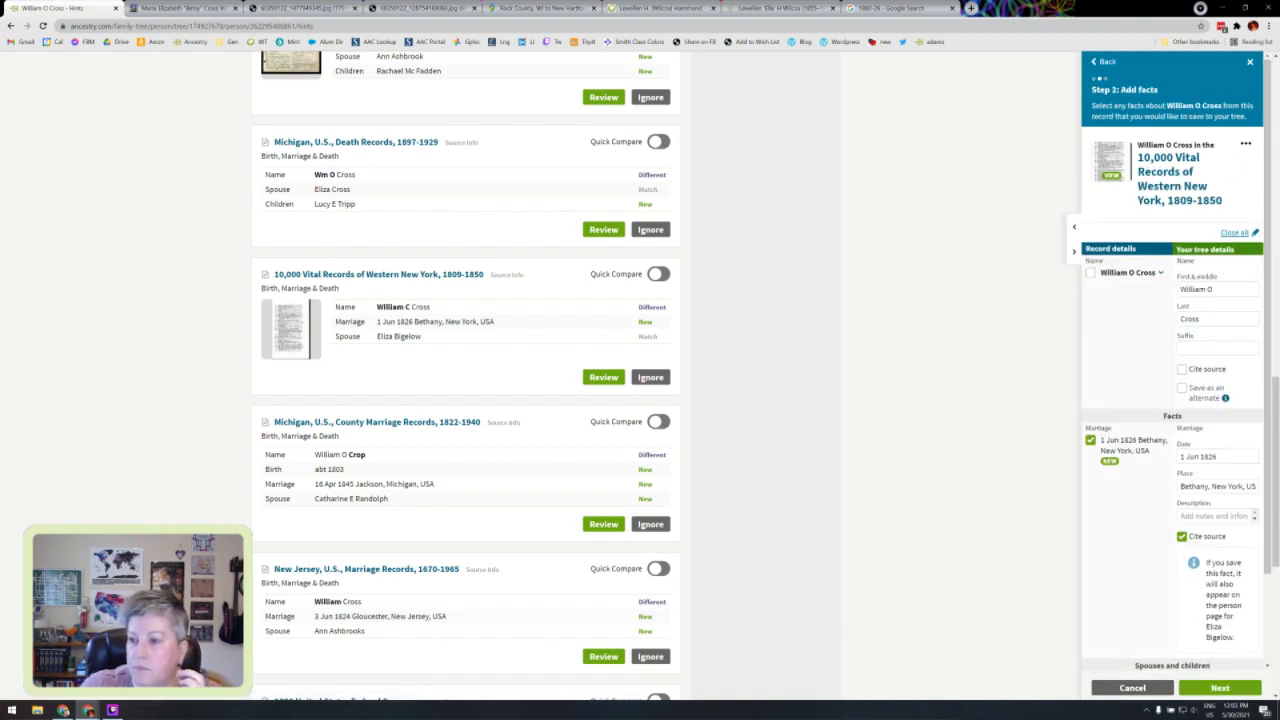
left_click(1181, 372)
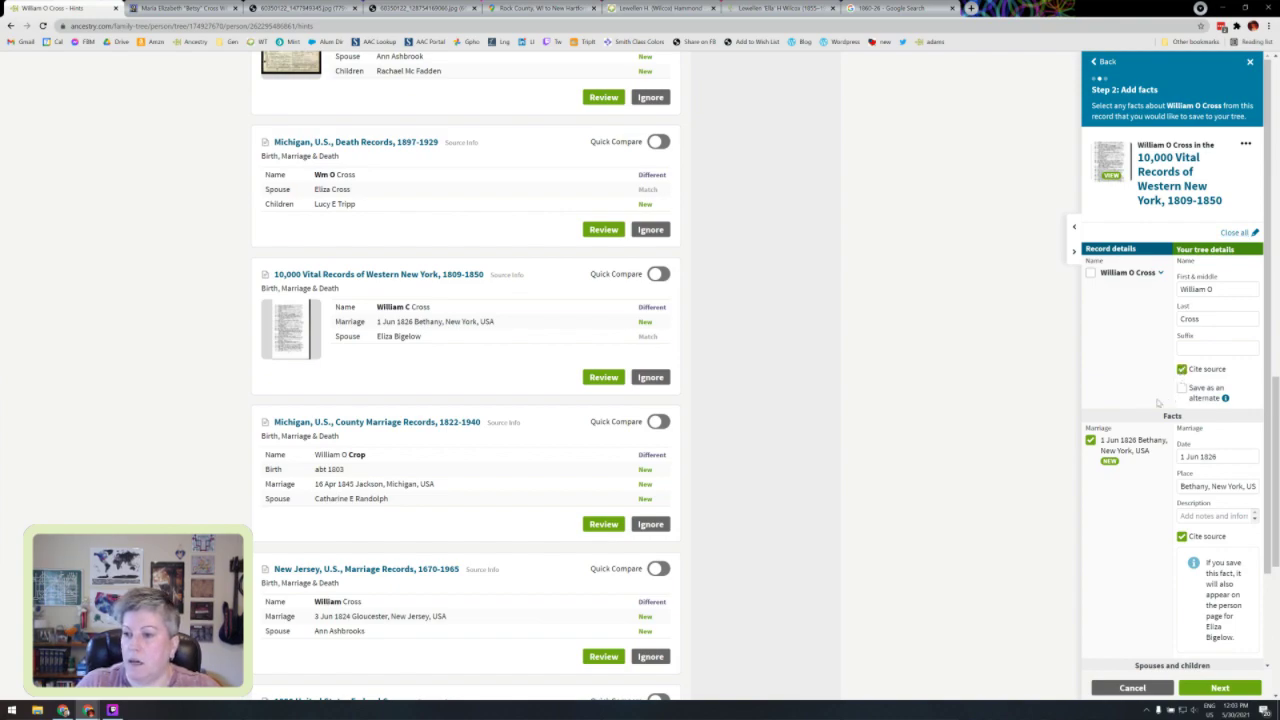
scroll(1160, 400, "down", 1)
scroll(1165, 398, "down", 1)
left_click(1218, 350)
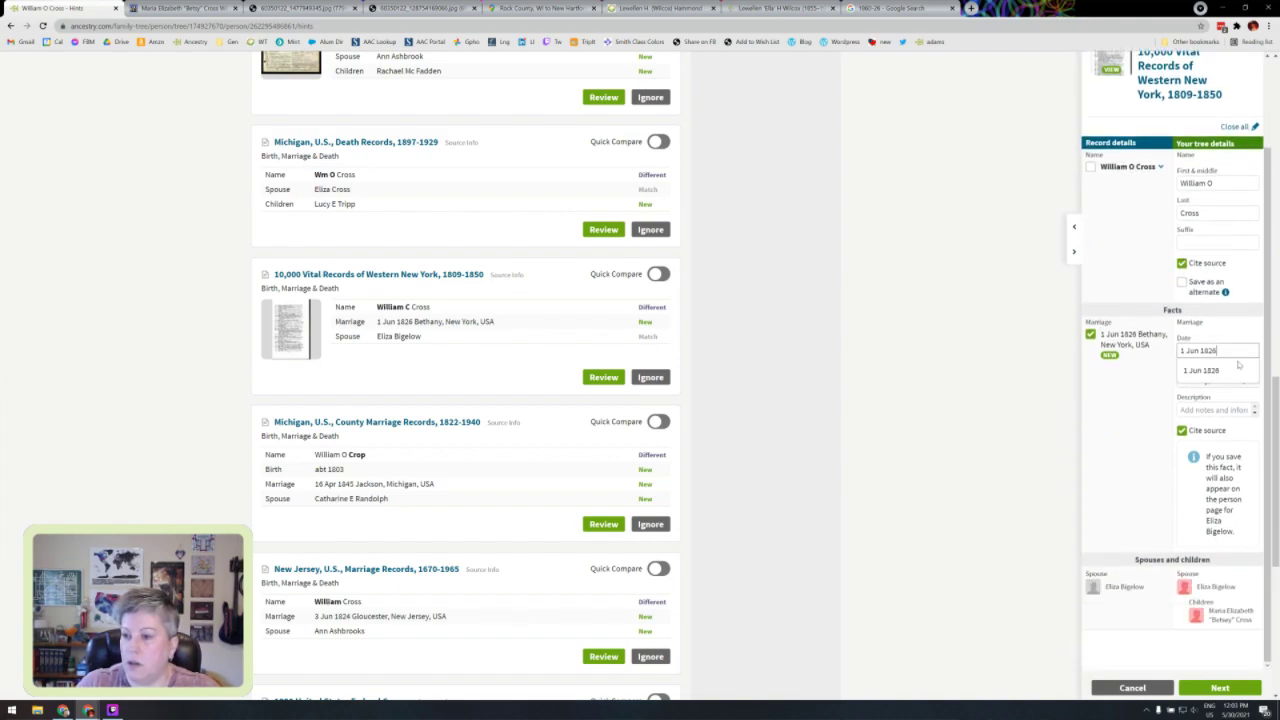
left_click(1216, 380)
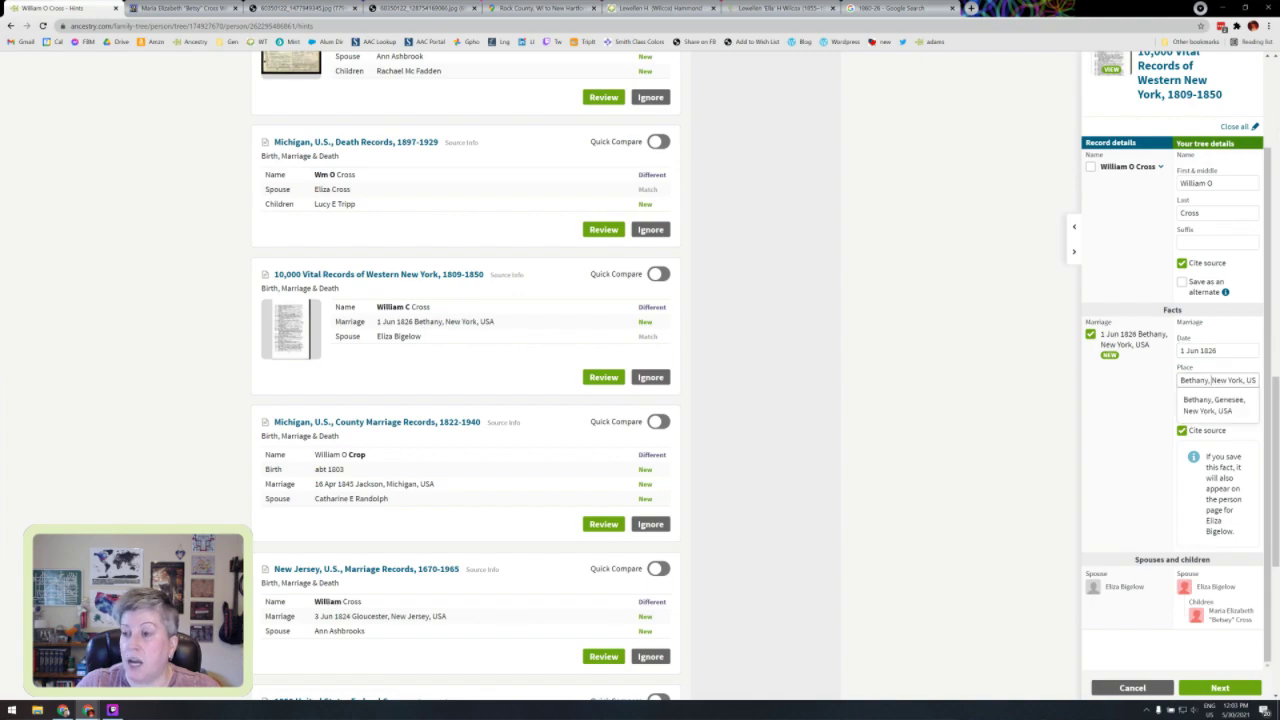
left_click(1216, 406)
scroll(1180, 480, "down", 2)
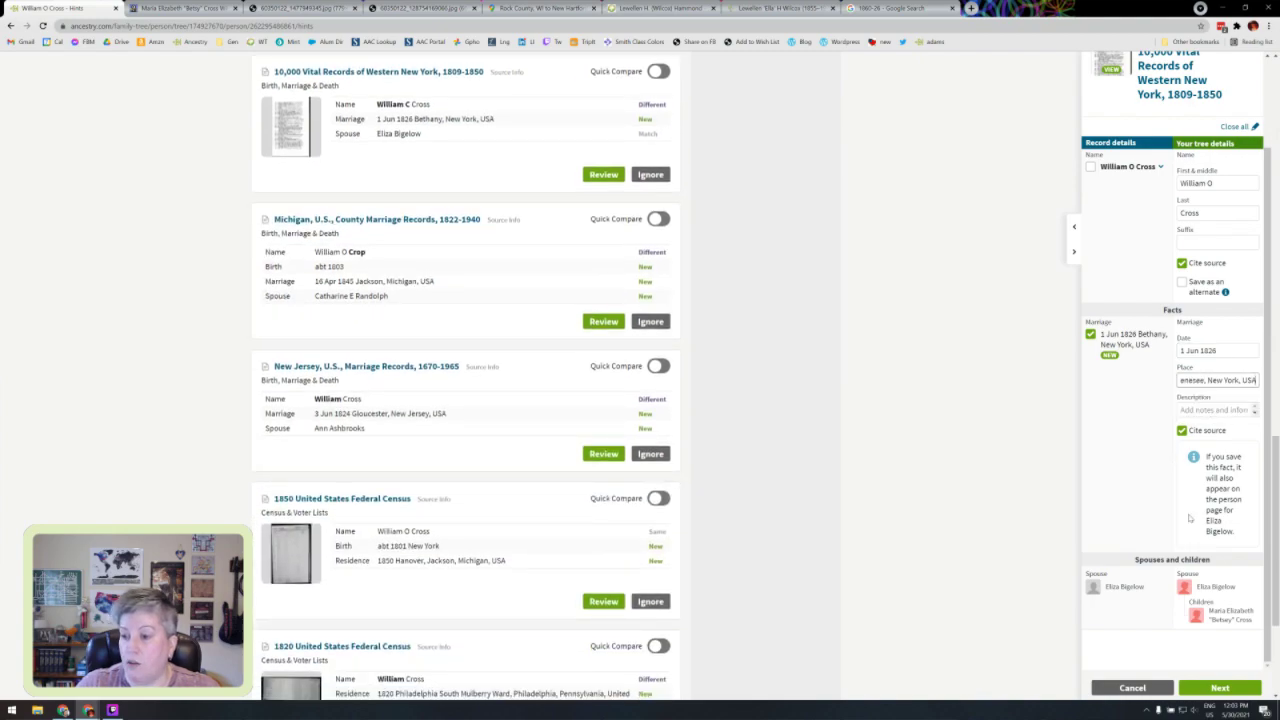
left_click(1220, 688)
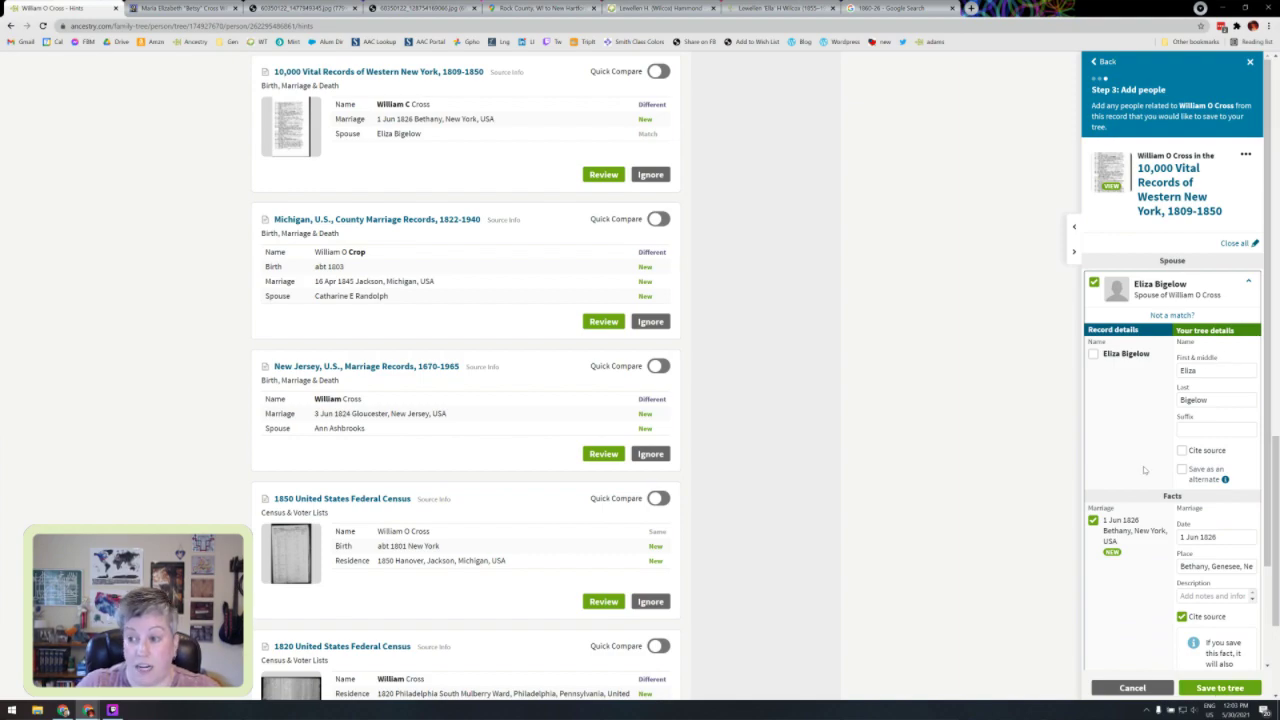
Step: Cite the marriage record for the spouse's name as well and save the record to the tree
left_click(1182, 451)
scroll(1235, 414, "down", 2)
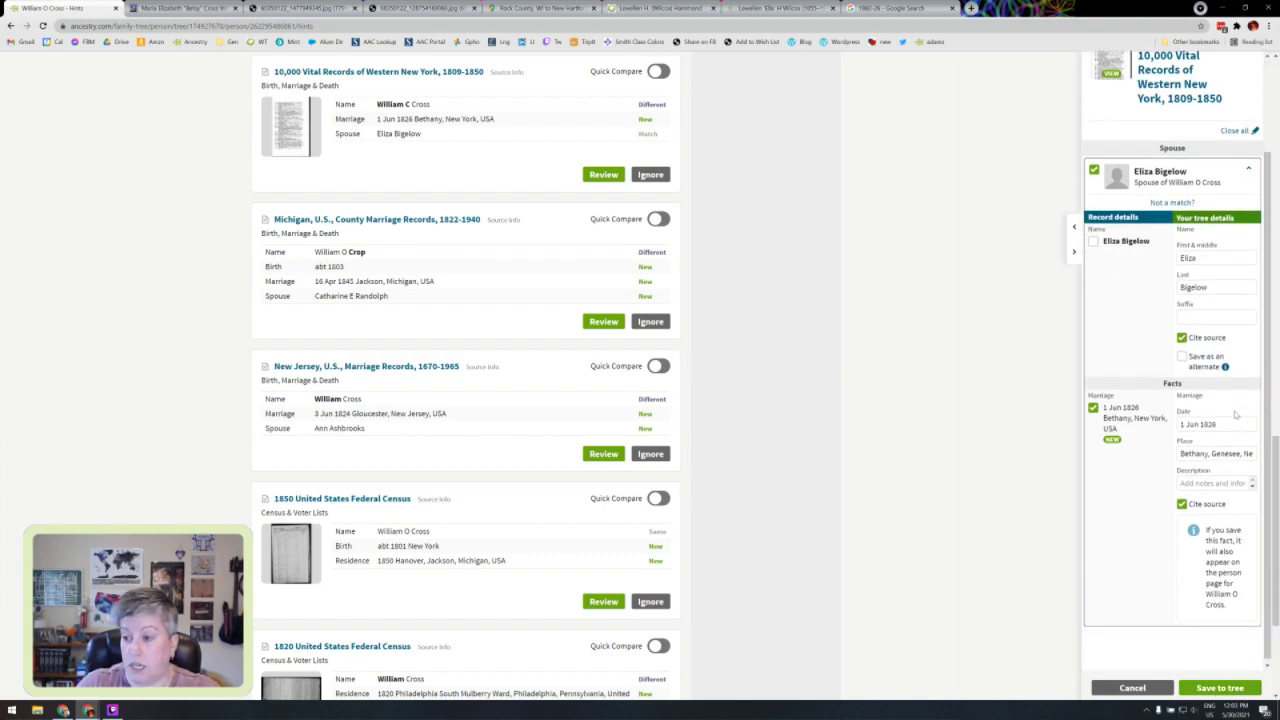
left_click(1247, 689)
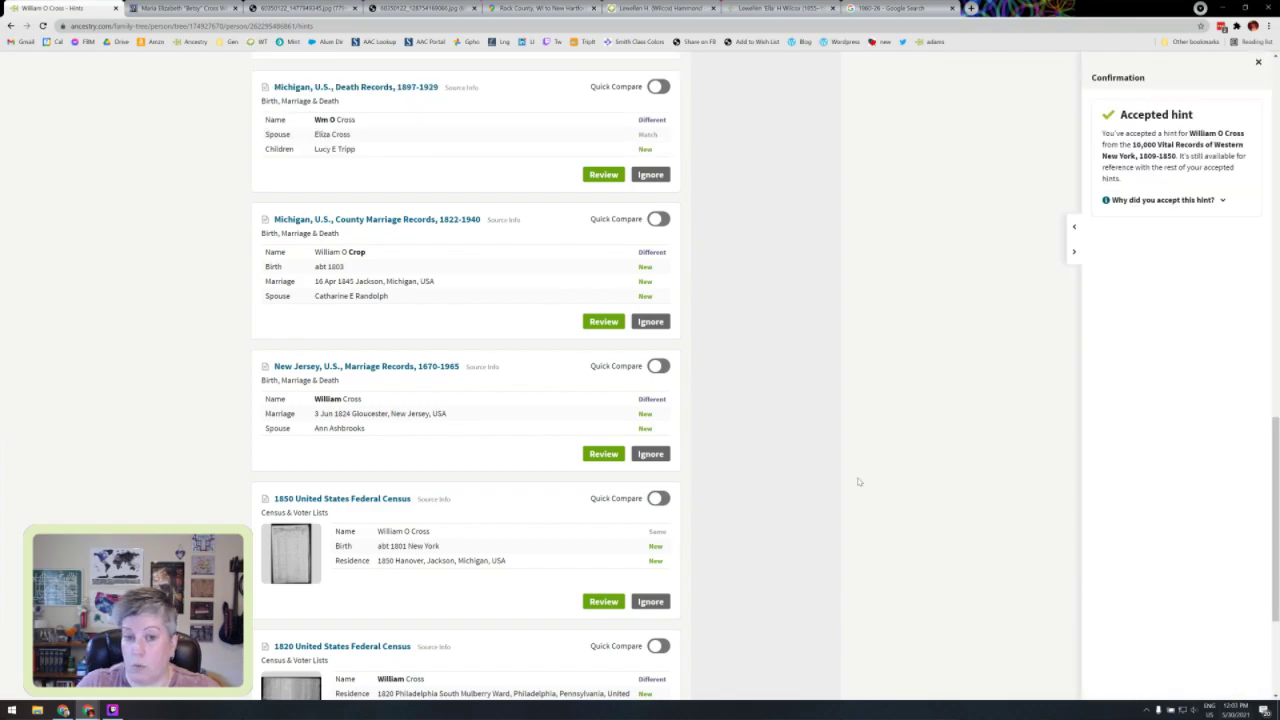
Step: Examine the father's remaining hints for marriages, death and parents, closing the 1850 United States Federal Census record without saving it
scroll(857, 481, "up", 10)
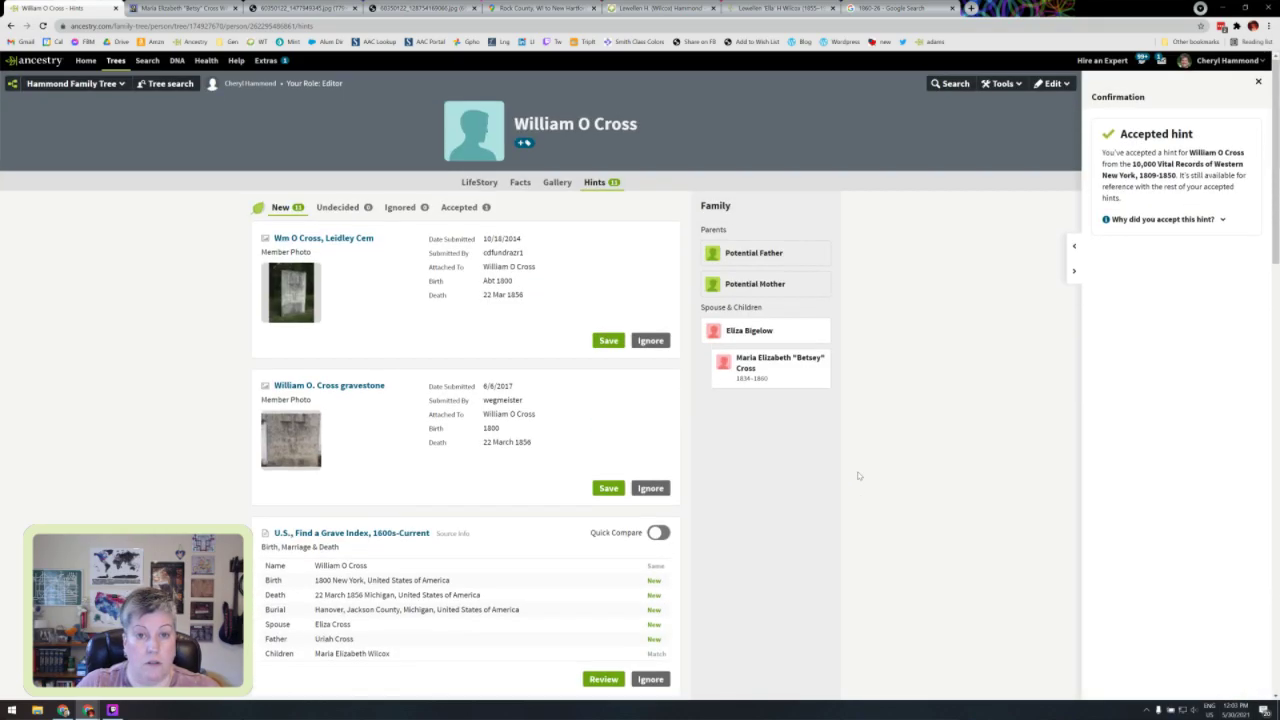
scroll(857, 476, "down", 15)
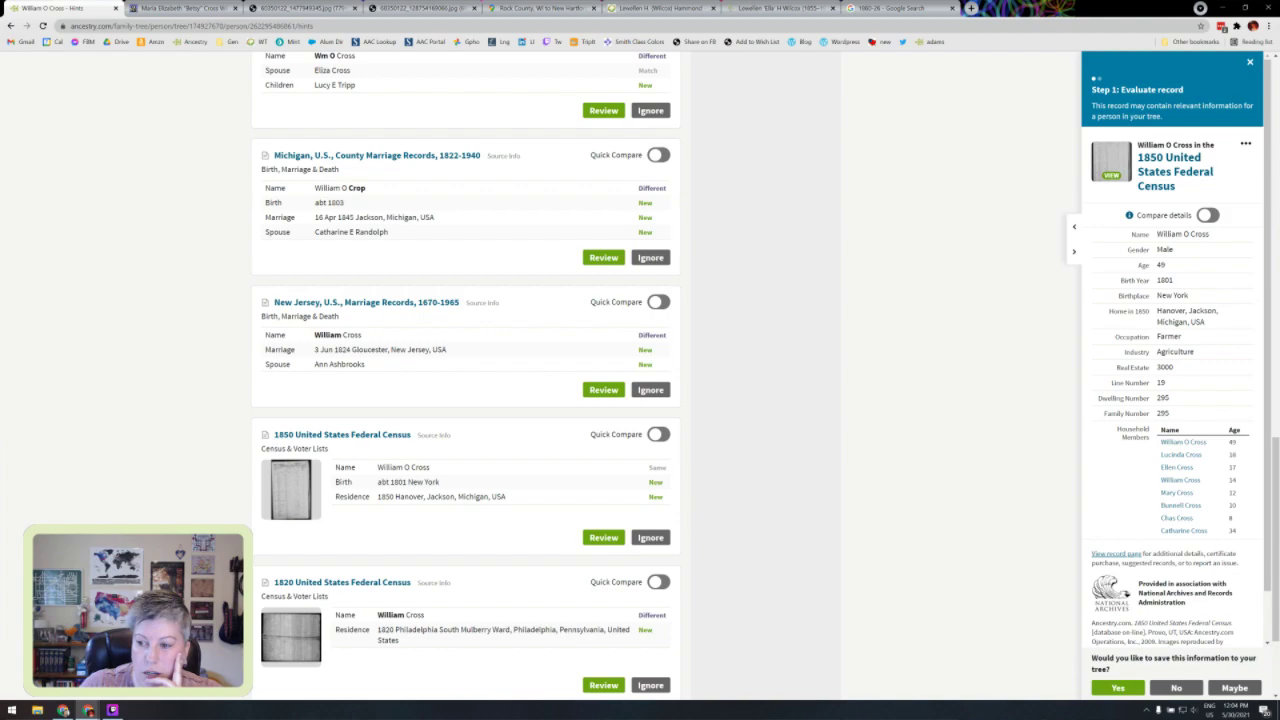
left_click(1249, 66)
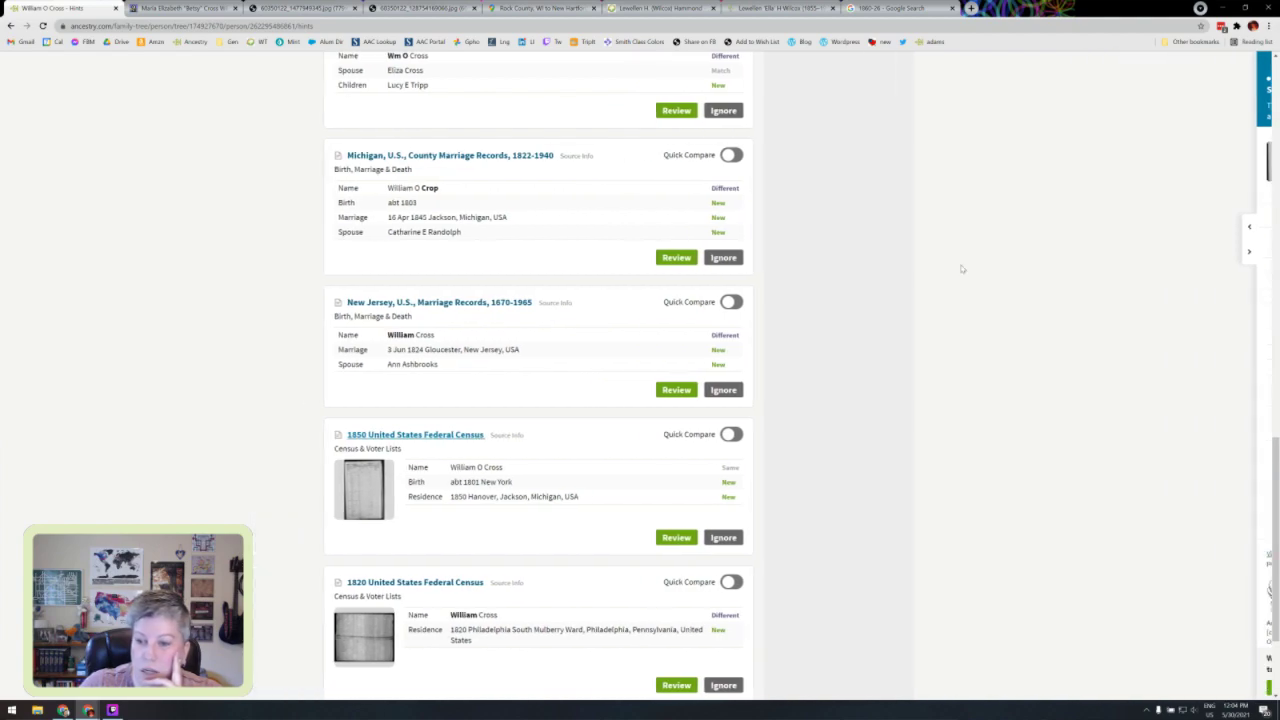
scroll(538, 444, "down", 2)
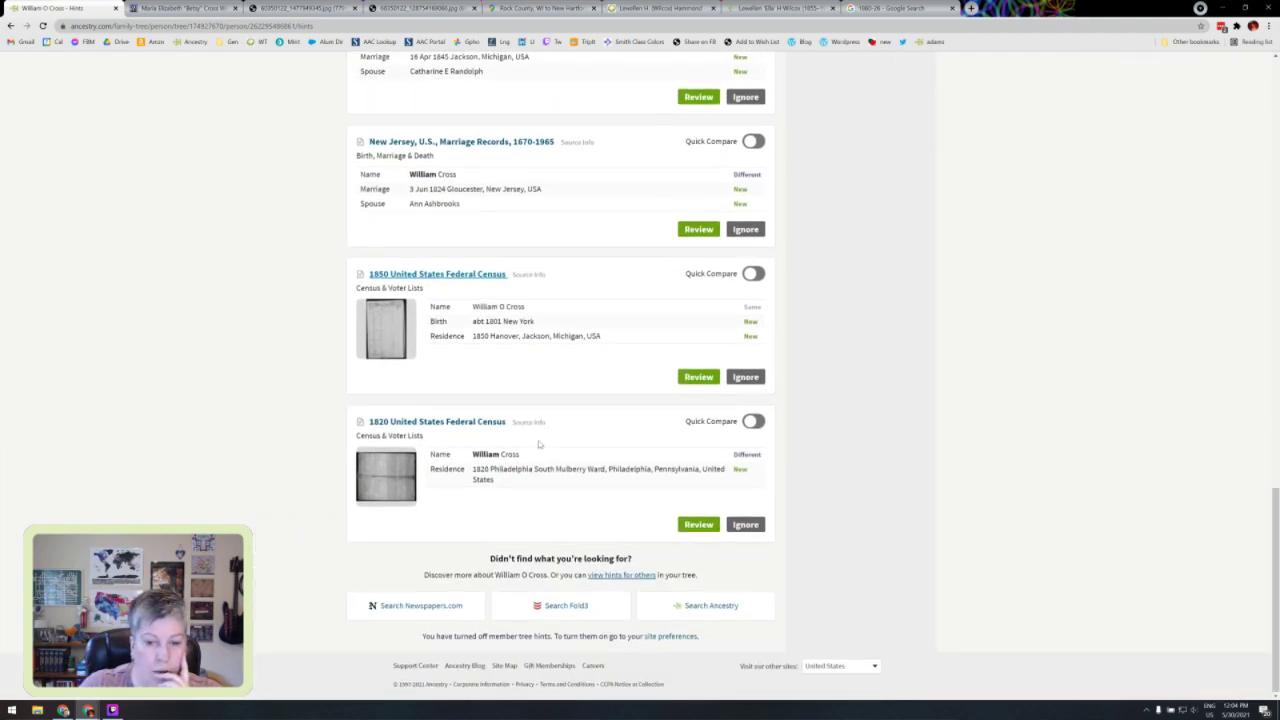
scroll(538, 444, "up", 3)
scroll(538, 444, "up", 2)
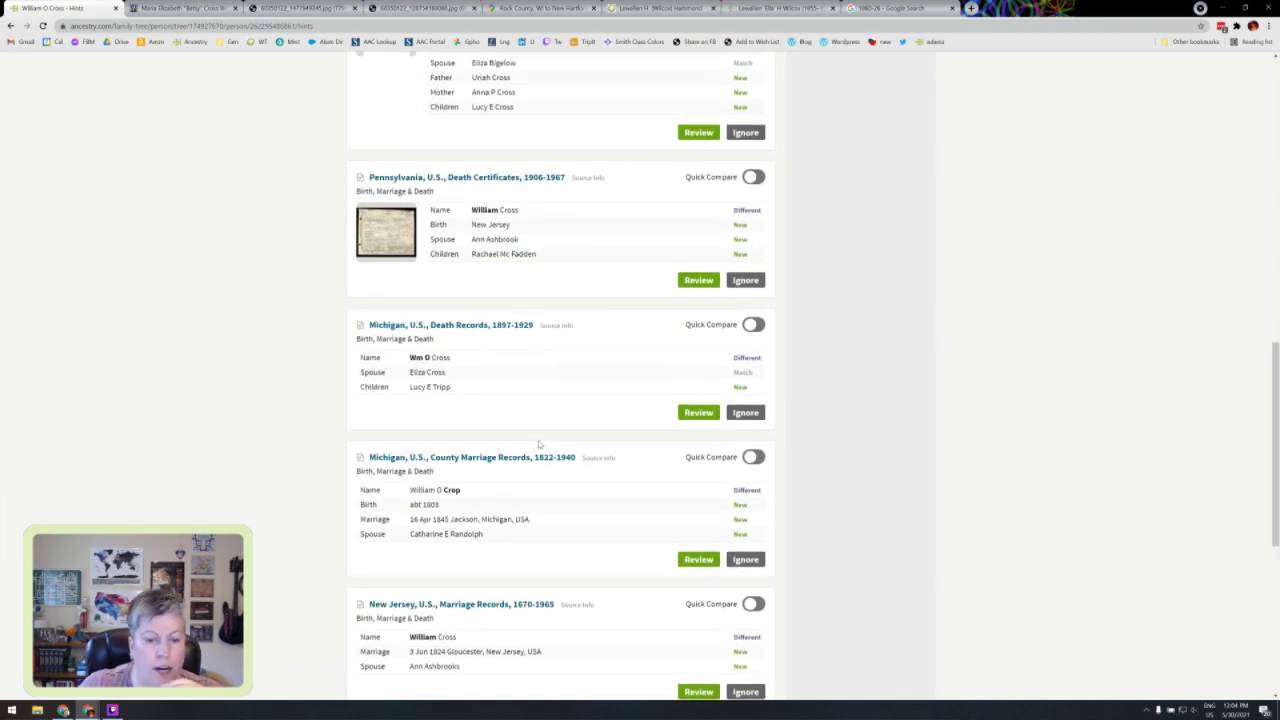
scroll(538, 444, "up", 5)
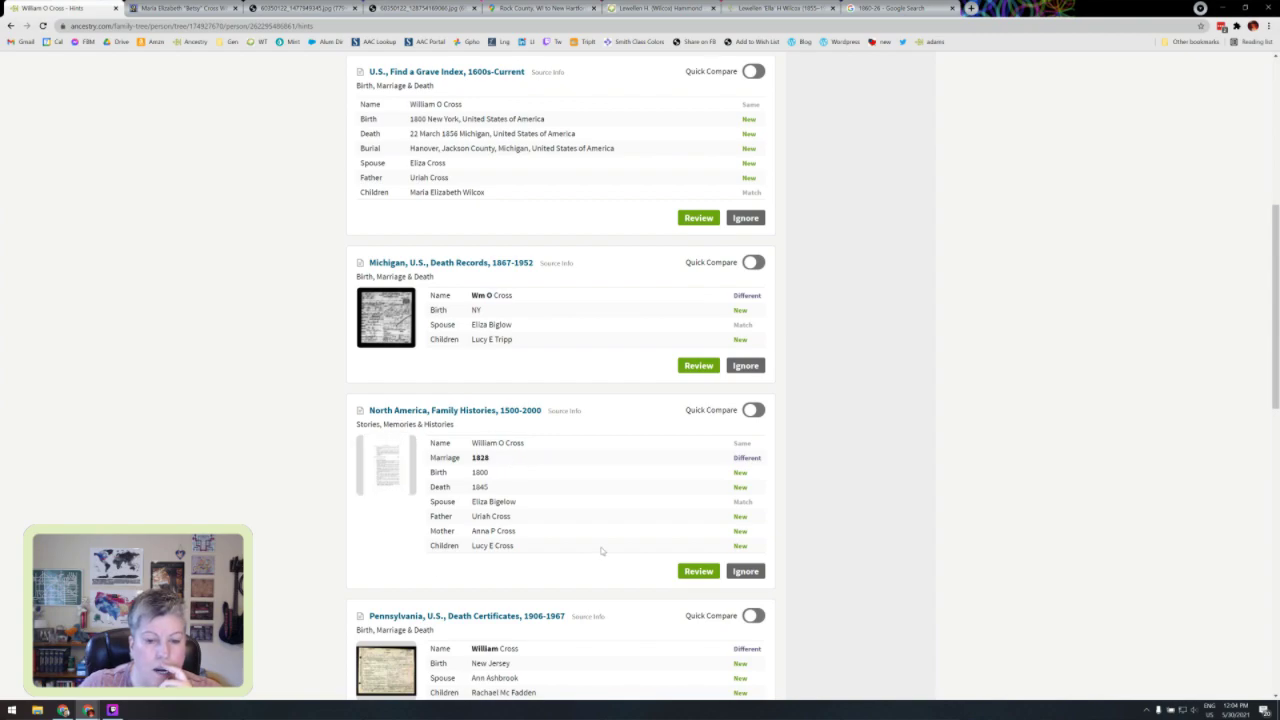
scroll(602, 550, "up", 1)
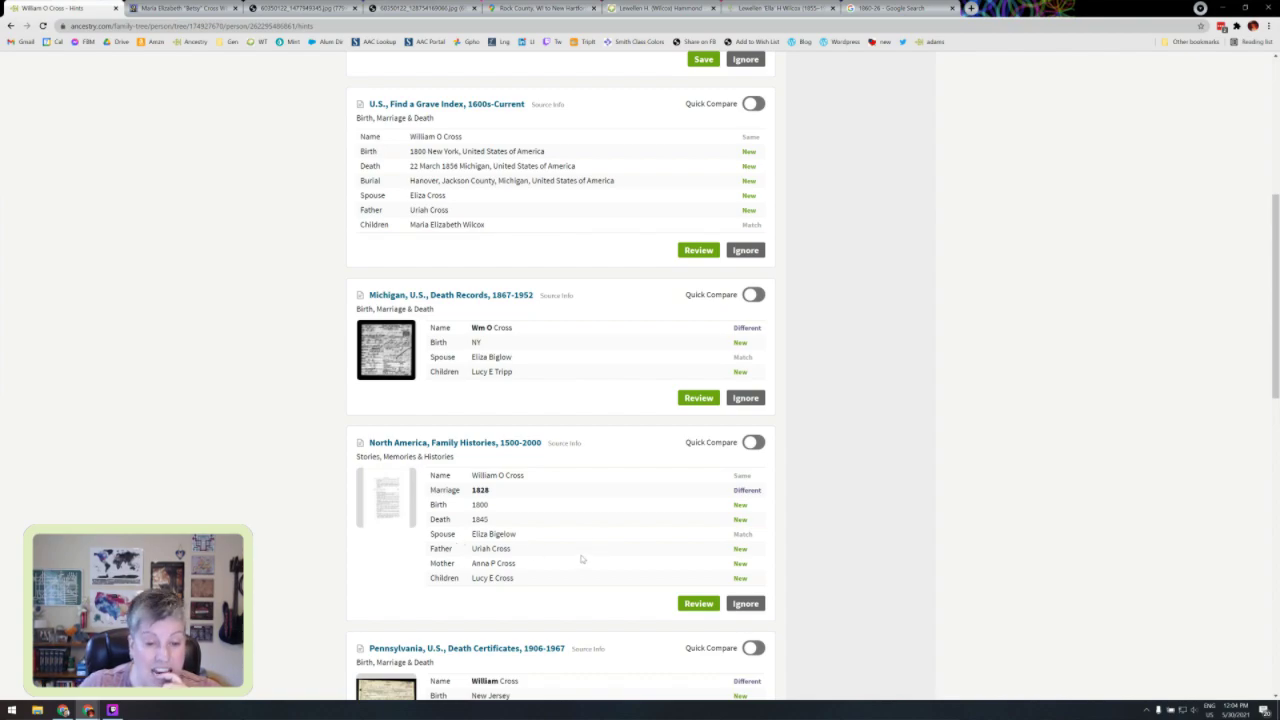
scroll(581, 559, "up", 5)
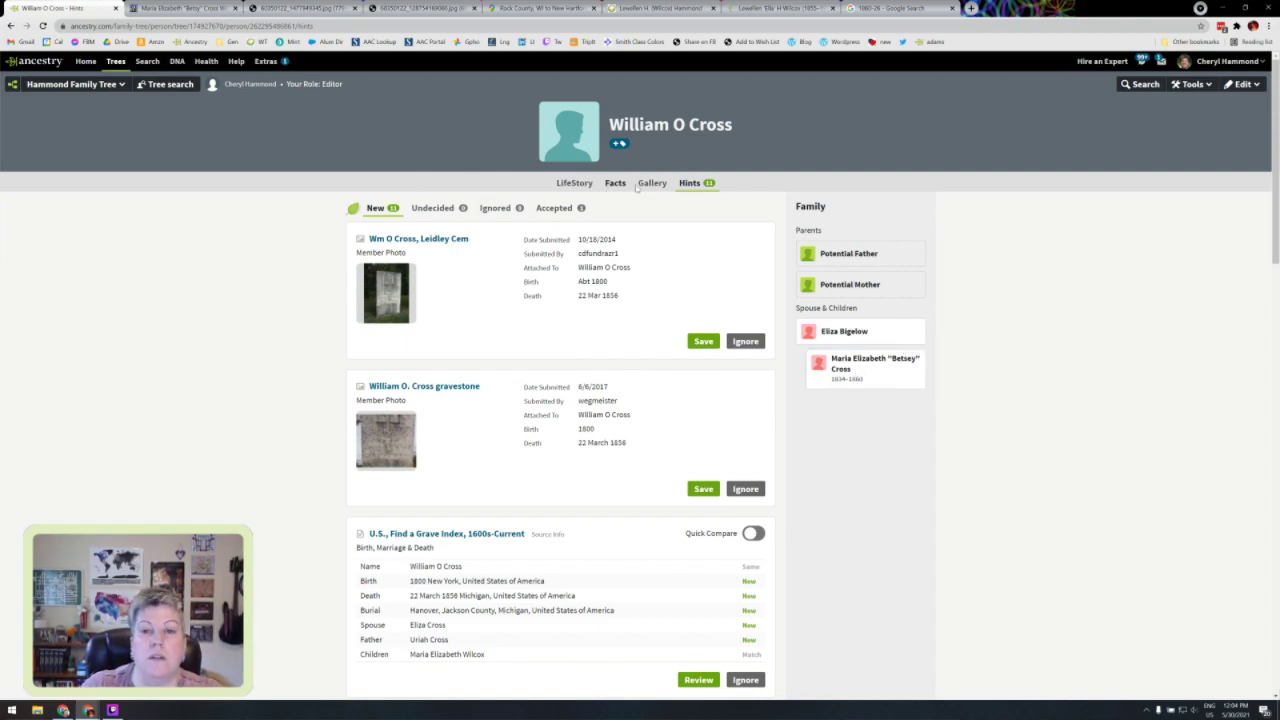
Step: Return to the family tree view and refocus it on the ancestor's daughter who died in 1929
left_click(62, 87)
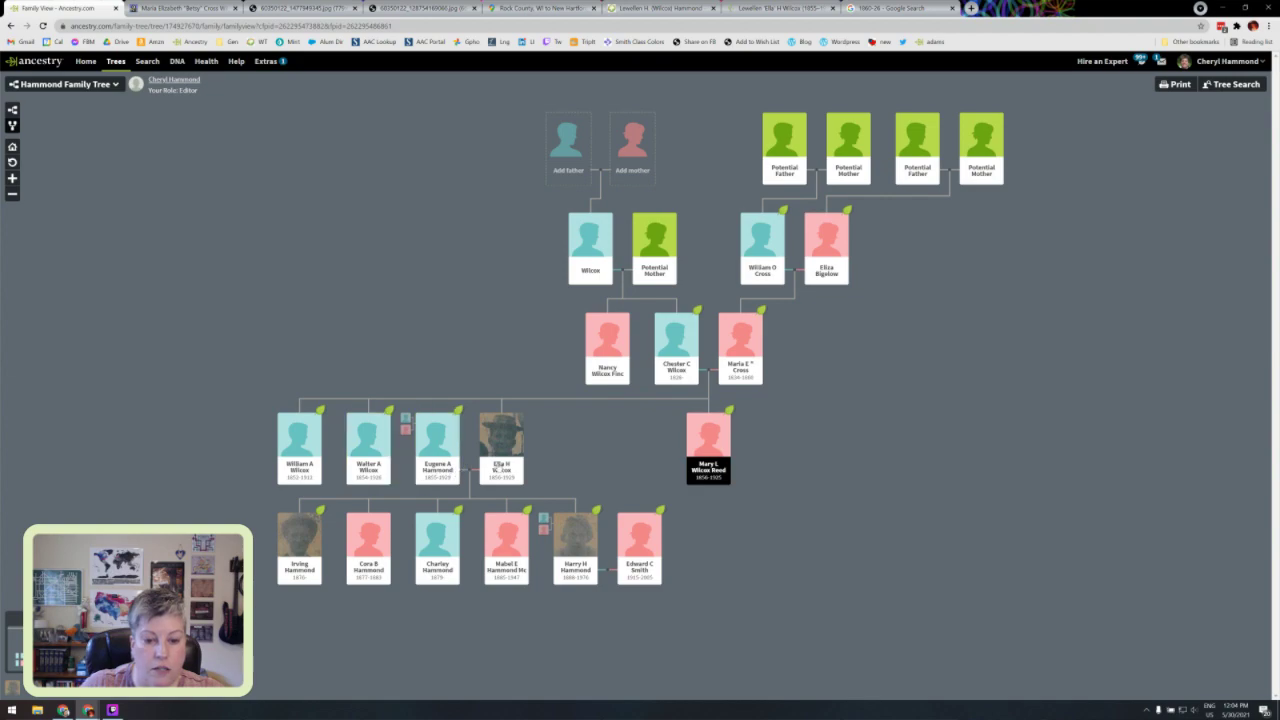
left_click(499, 466)
left_click(659, 464)
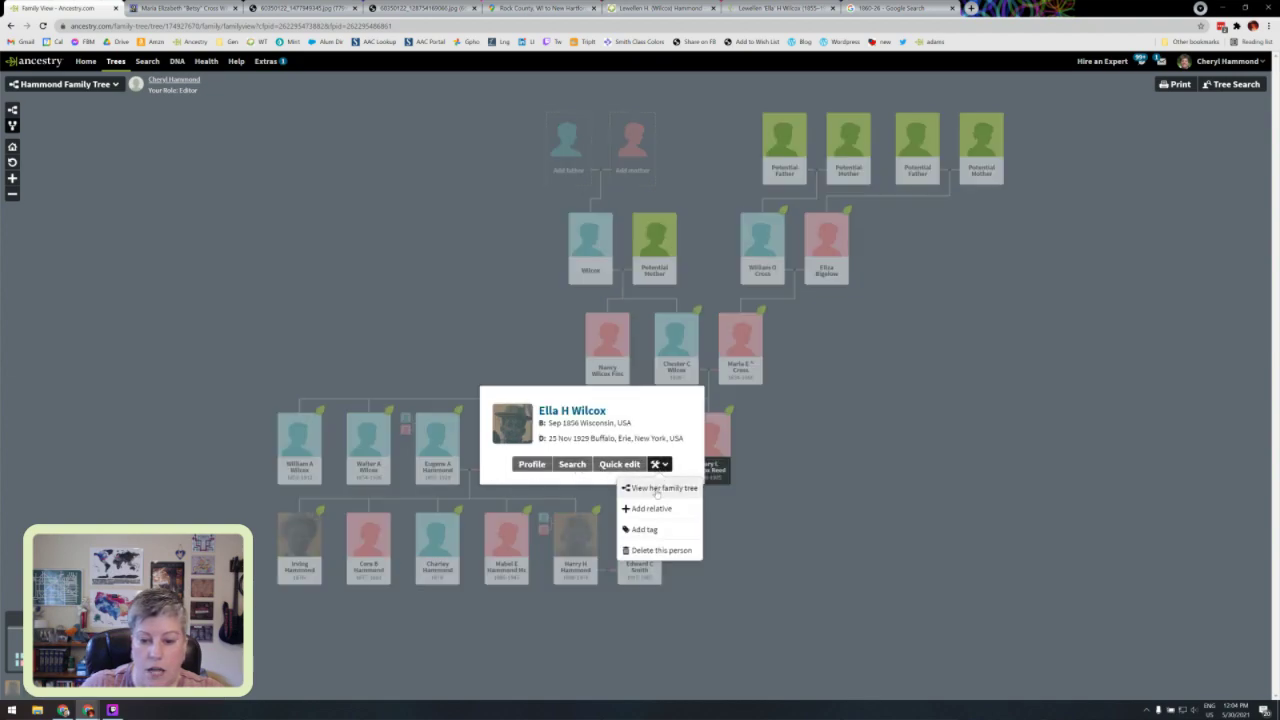
left_click(654, 486)
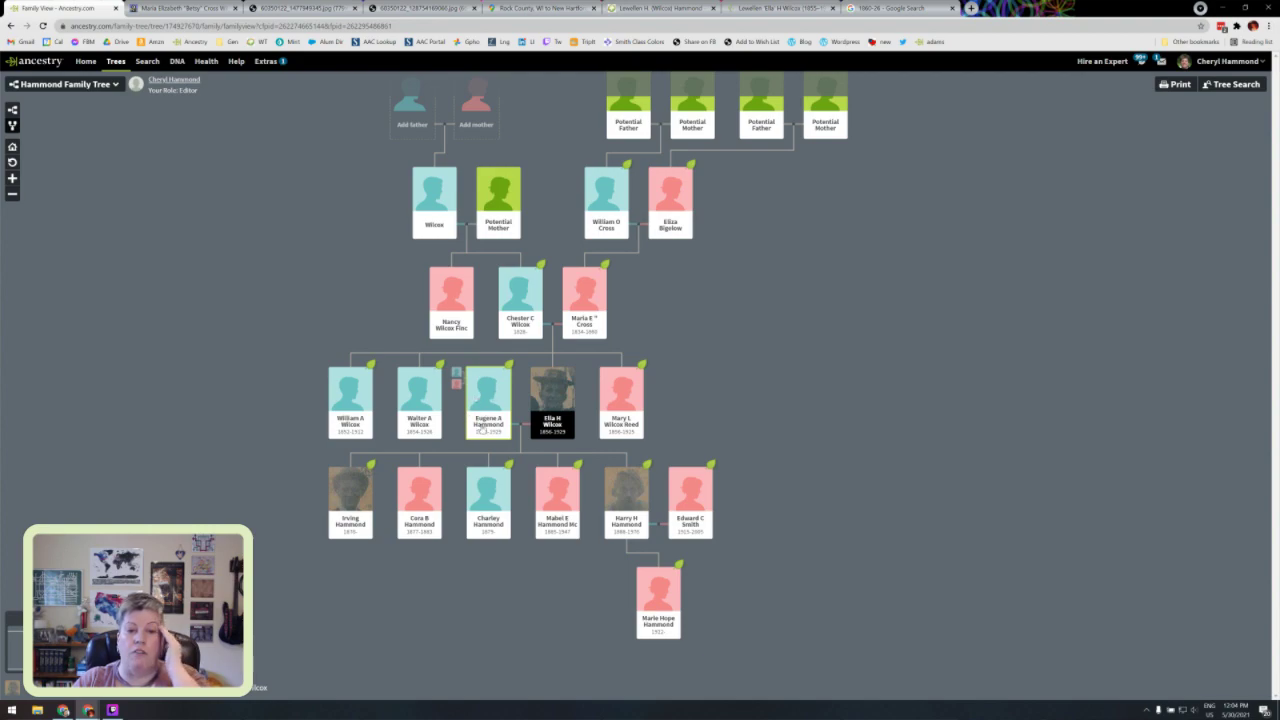
Step: Open the summary card of that daughter's son who died in 1976, in the bottom generation of her children
left_click(636, 524)
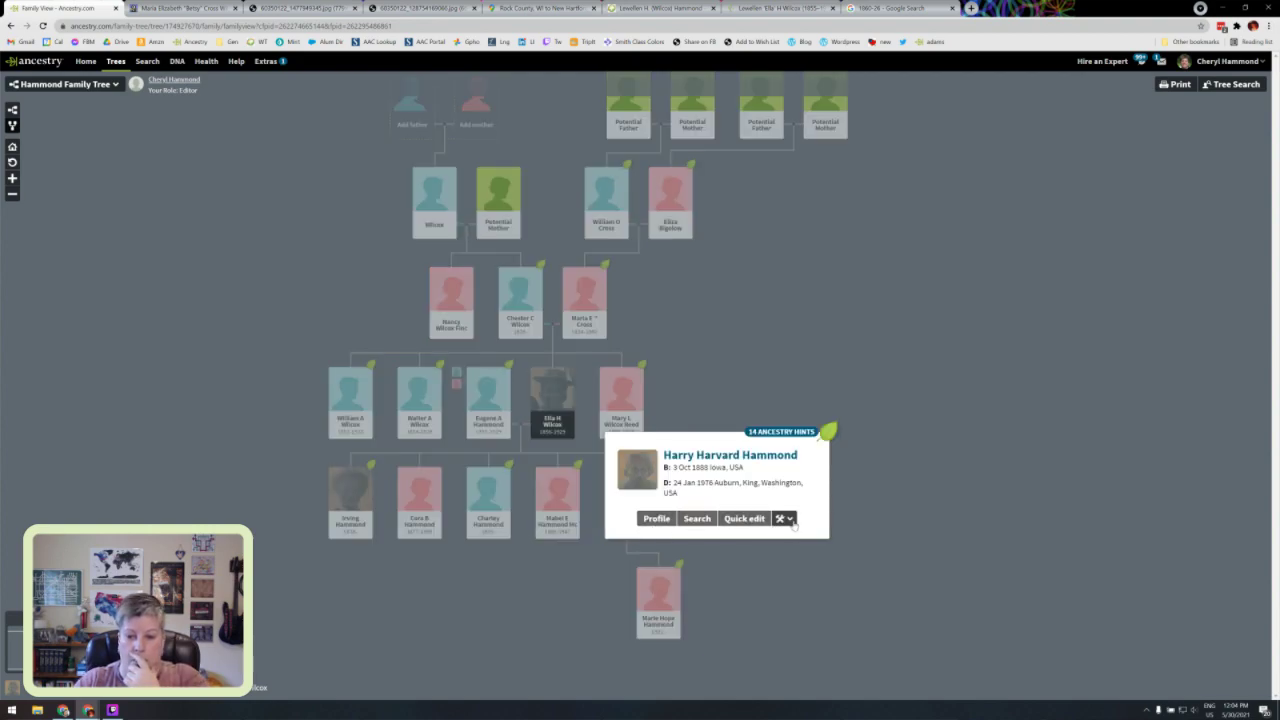